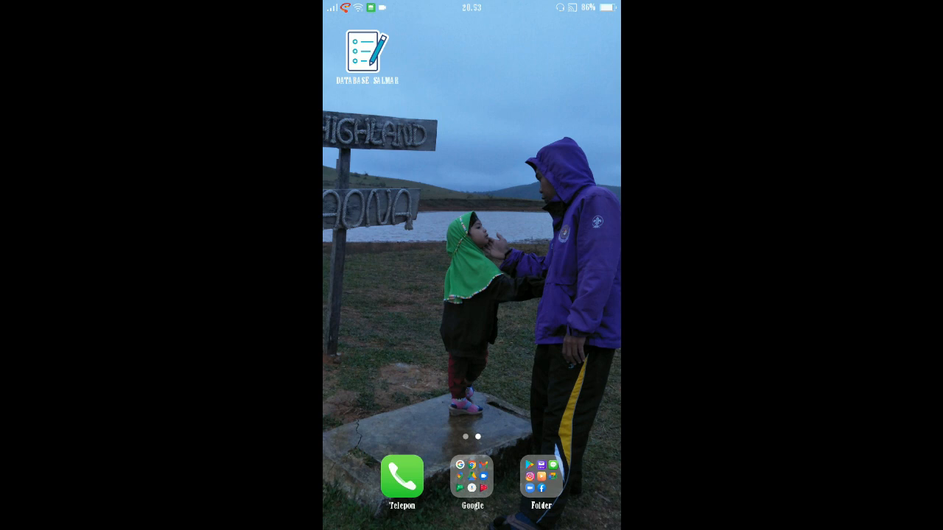
Step: Open the DATABASE SALMAR app and browse the employee cards in the DATABASE list
left_click(367, 51)
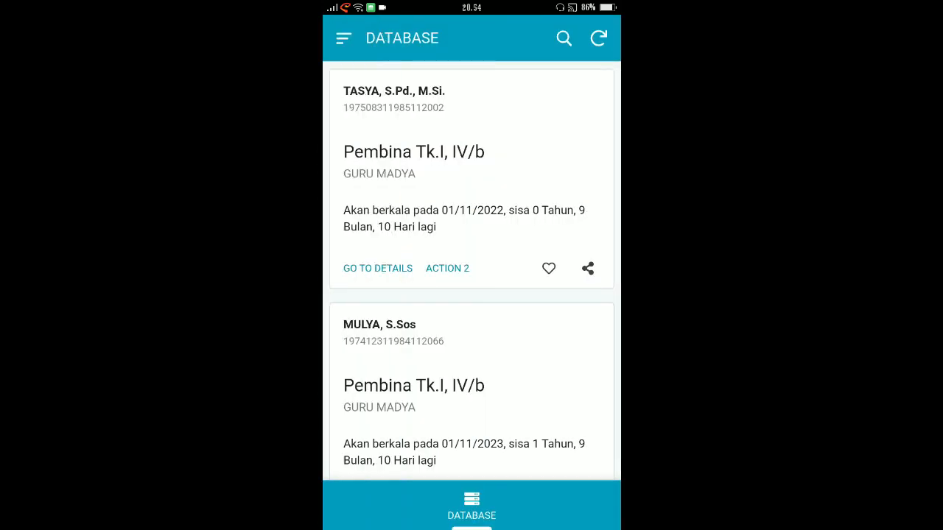
scroll(471, 271, "down", 1)
scroll(471, 270, "up", 1)
scroll(472, 271, "down", 2)
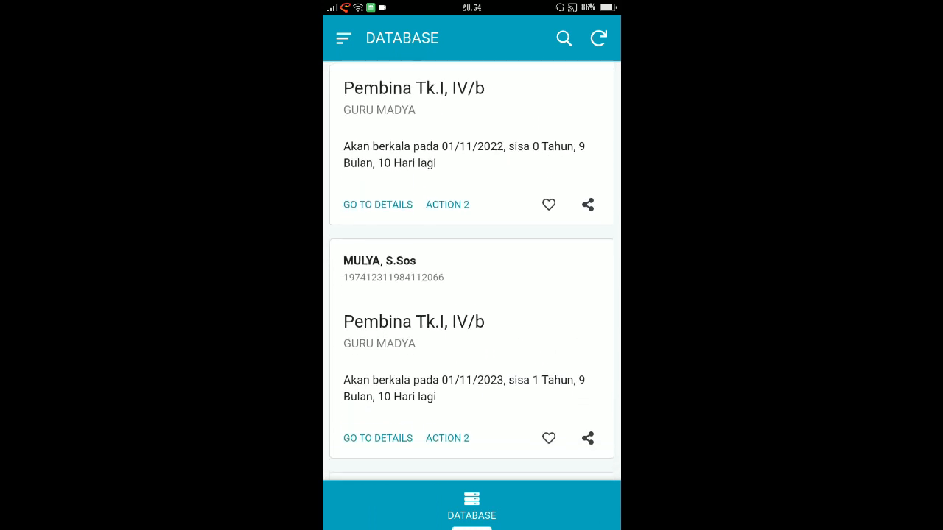
scroll(471, 271, "down", 10)
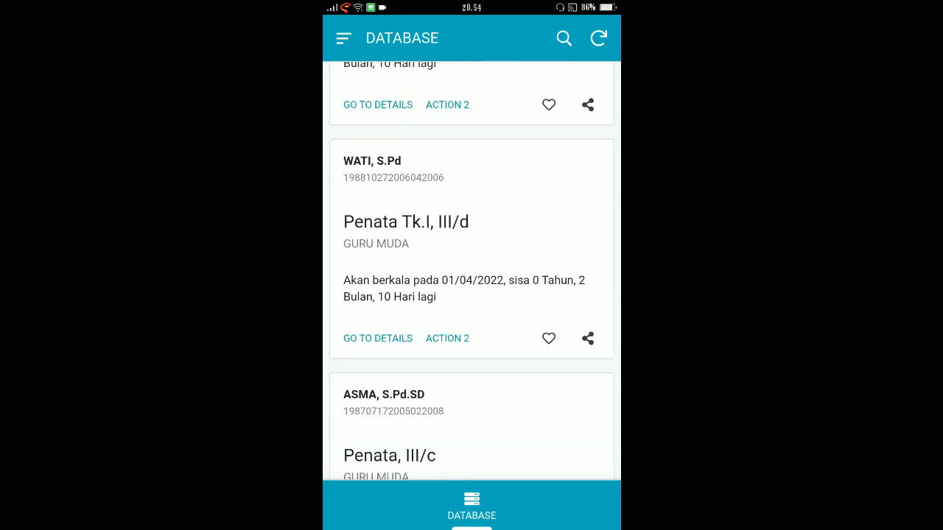
scroll(472, 271, "down", 10)
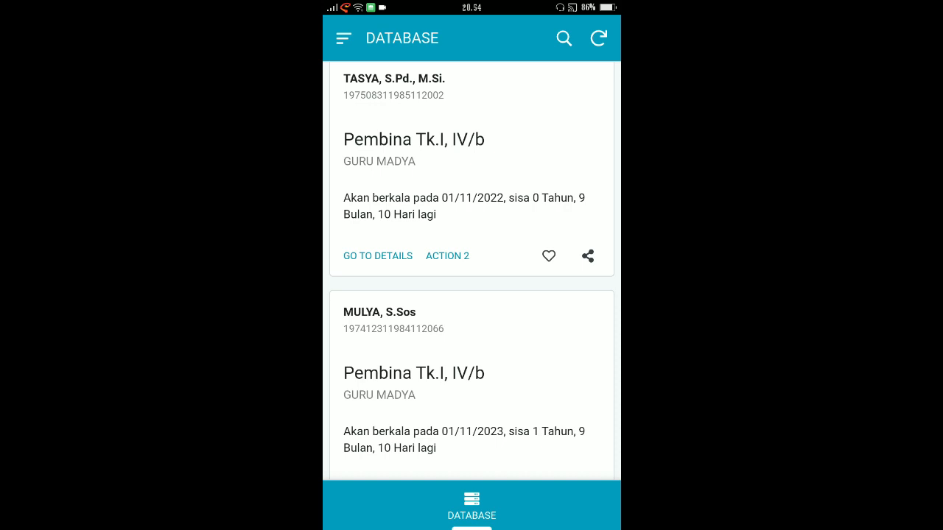
scroll(471, 271, "up", 1)
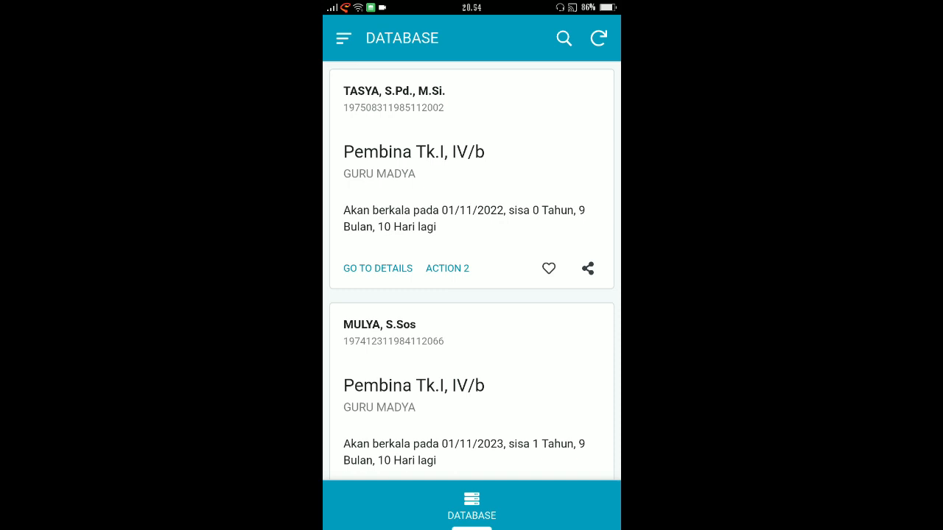
Step: Open the first employee's details and read the record from NAMA LENGKAP through CATATAN KGB
left_click(377, 268)
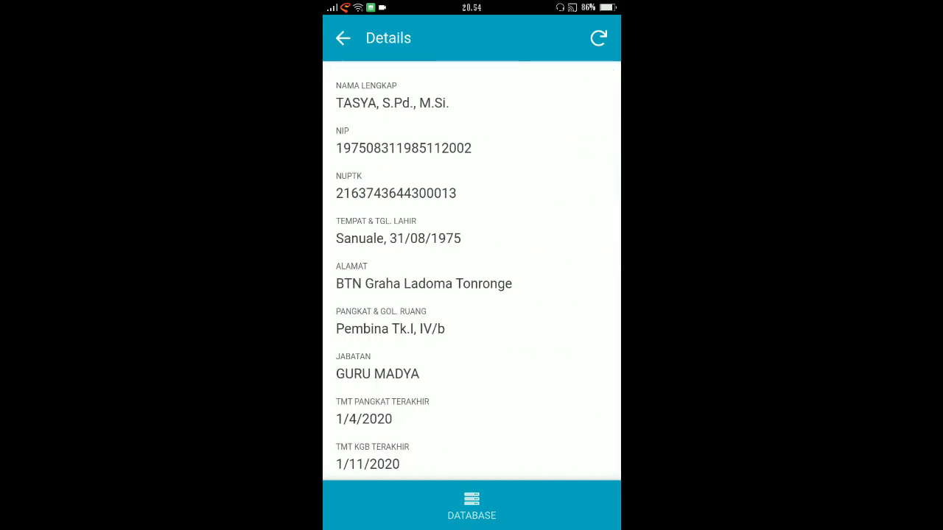
scroll(472, 272, "down", 1)
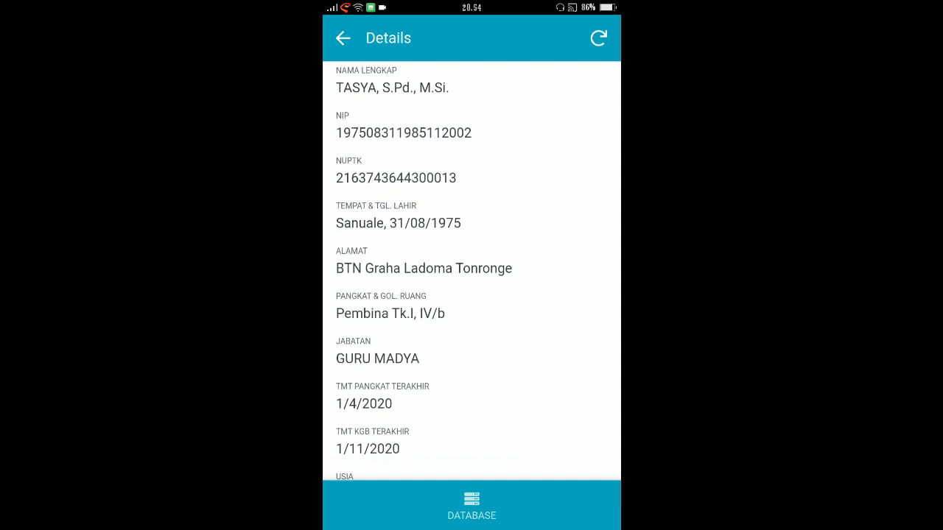
scroll(471, 273, "down", 1)
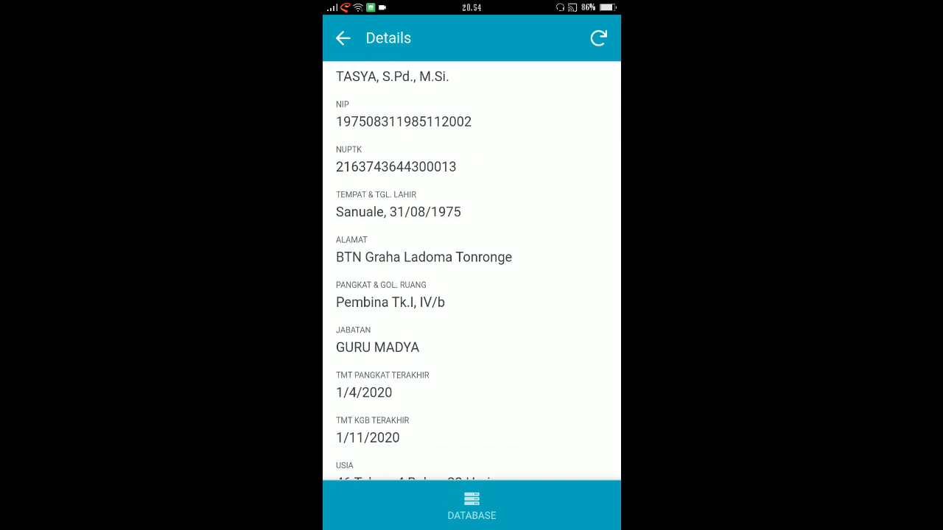
scroll(471, 272, "up", 1)
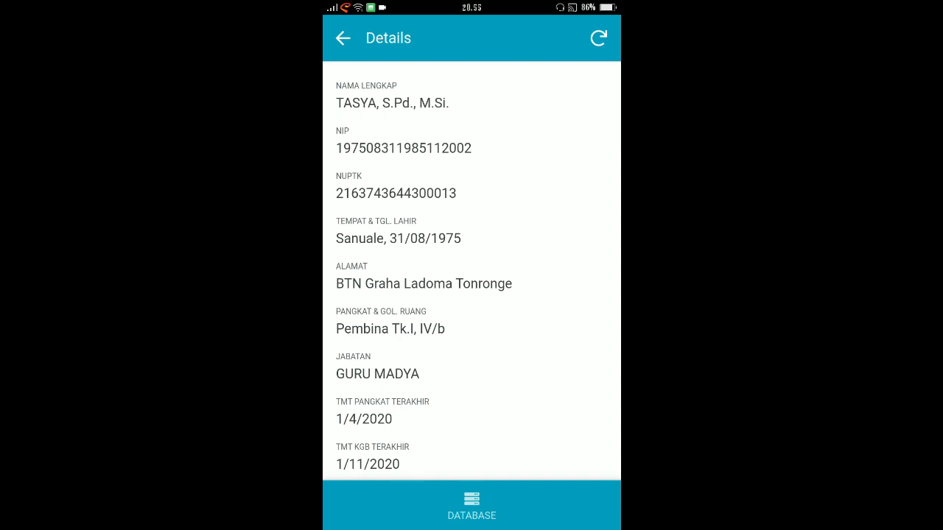
scroll(471, 272, "down", 3)
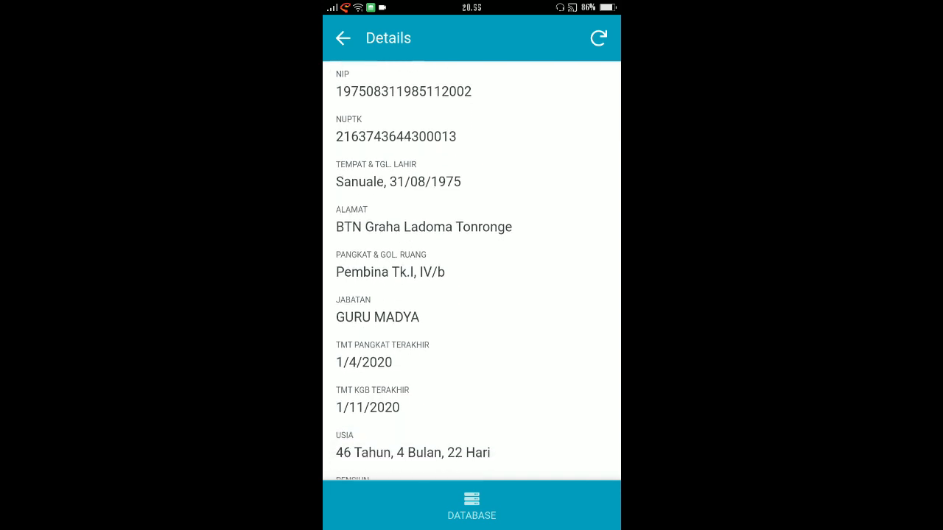
scroll(472, 273, "down", 3)
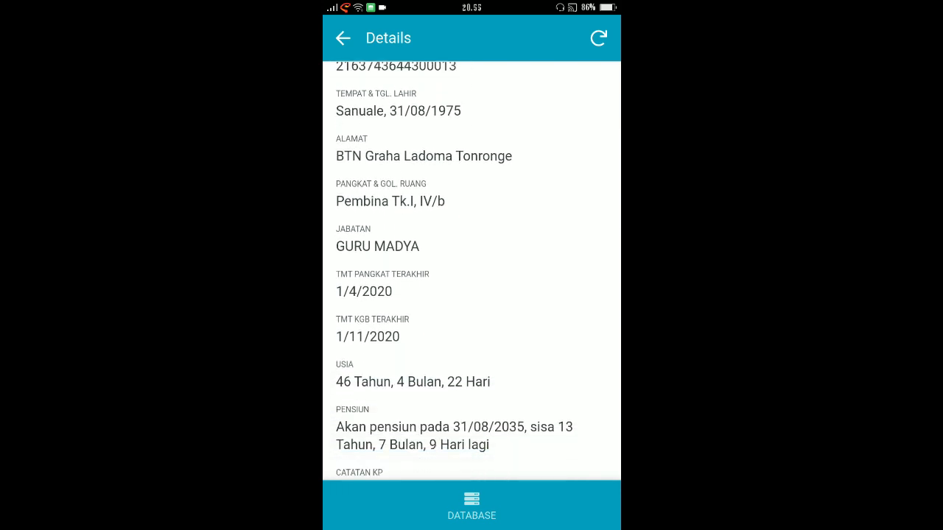
scroll(472, 273, "down", 1)
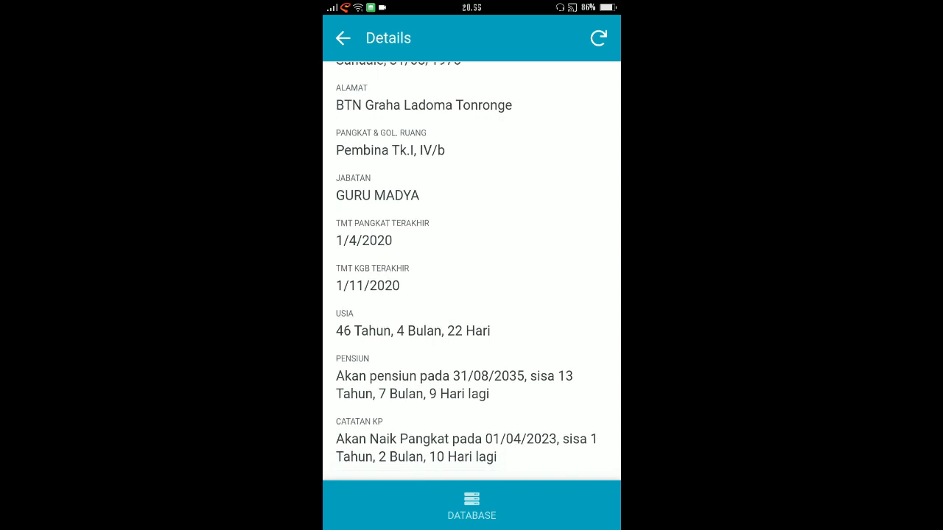
scroll(471, 272, "down", 2)
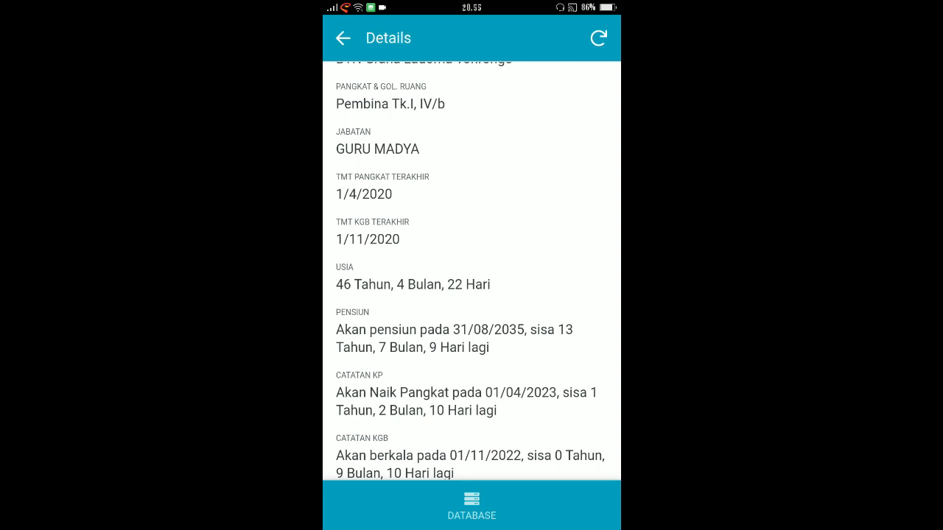
scroll(471, 272, "down", 1)
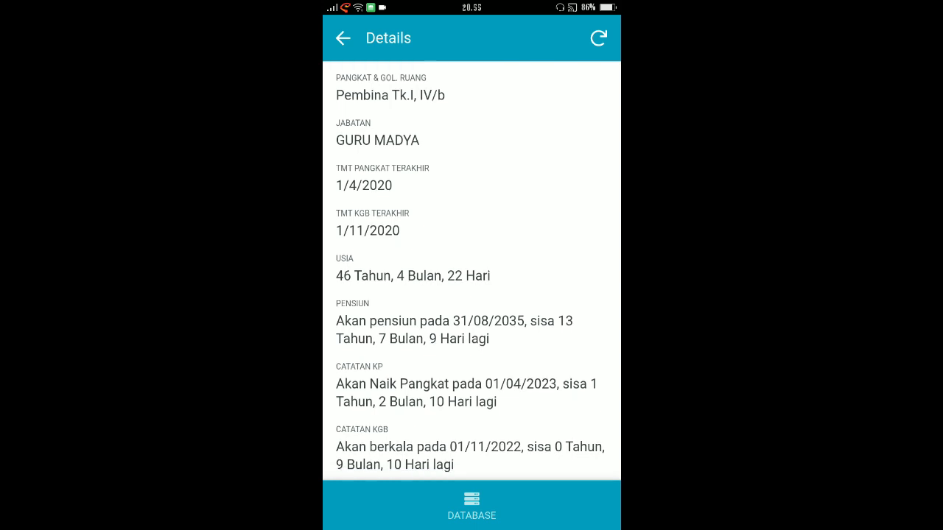
scroll(472, 272, "down", 1)
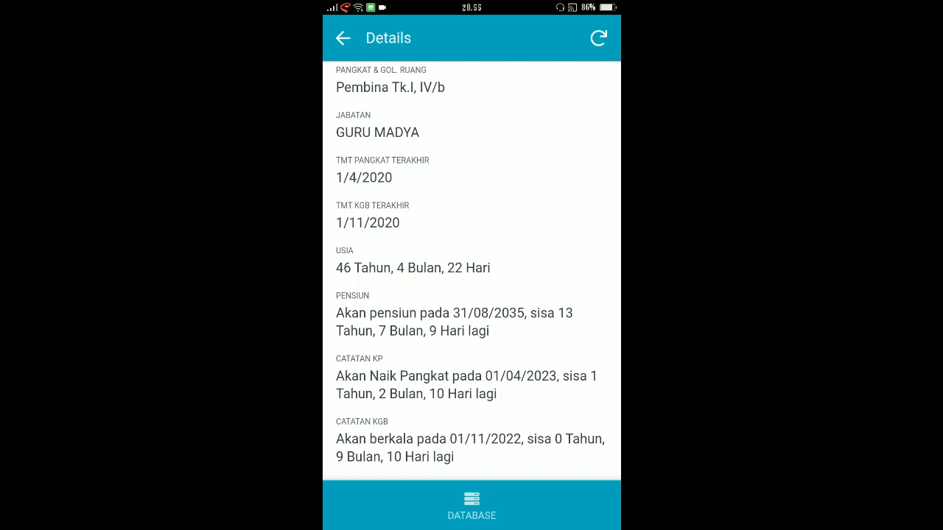
scroll(471, 295, "down", 1)
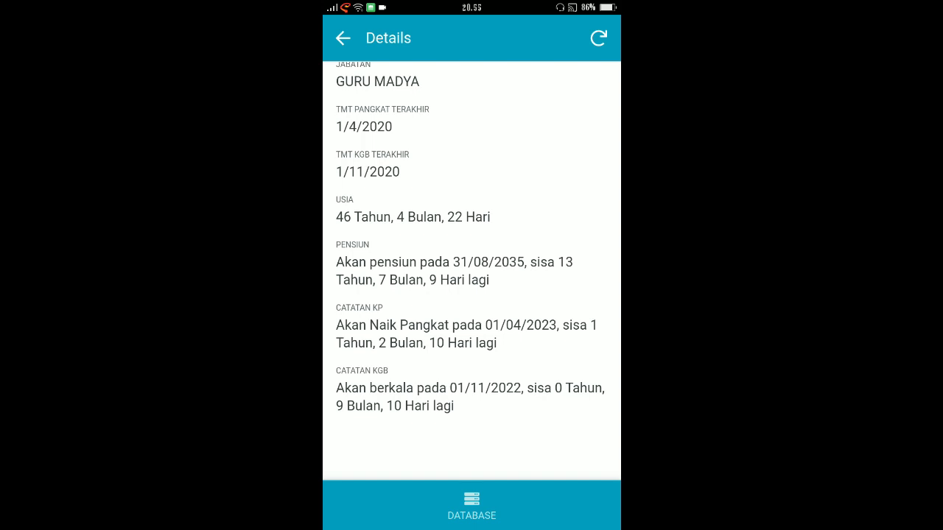
Step: Review the employee's rank, position, TMT dates, USIA, PENSIUN, CATATAN KP and CATATAN KGB fields again
scroll(471, 271, "up", 1)
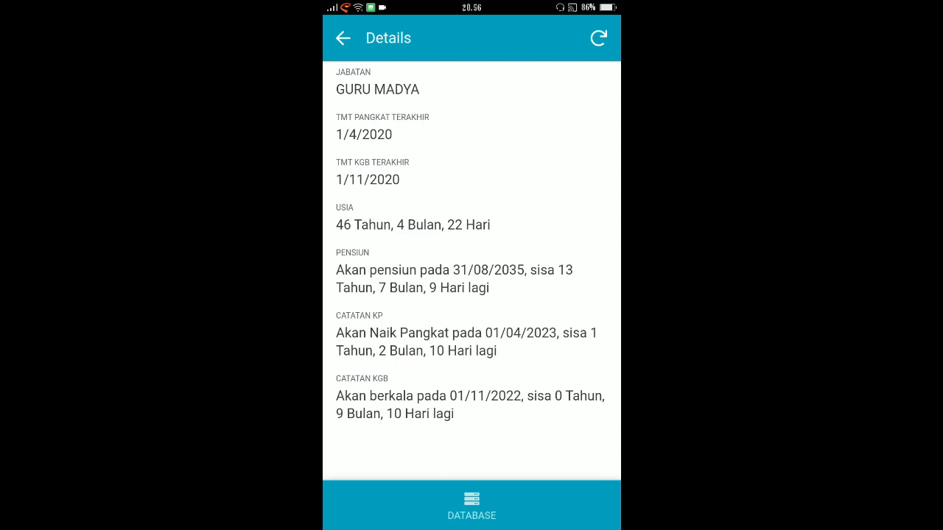
scroll(472, 270, "up", 1)
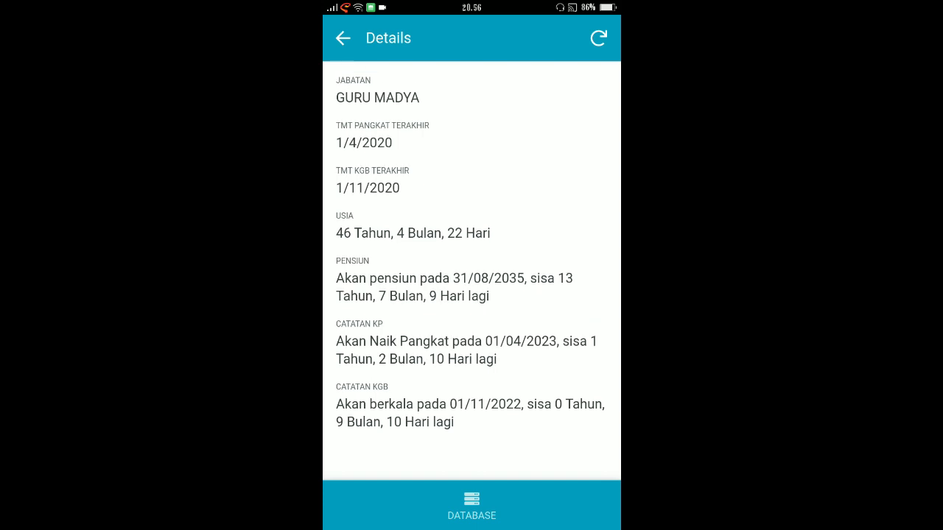
scroll(472, 270, "up", 2)
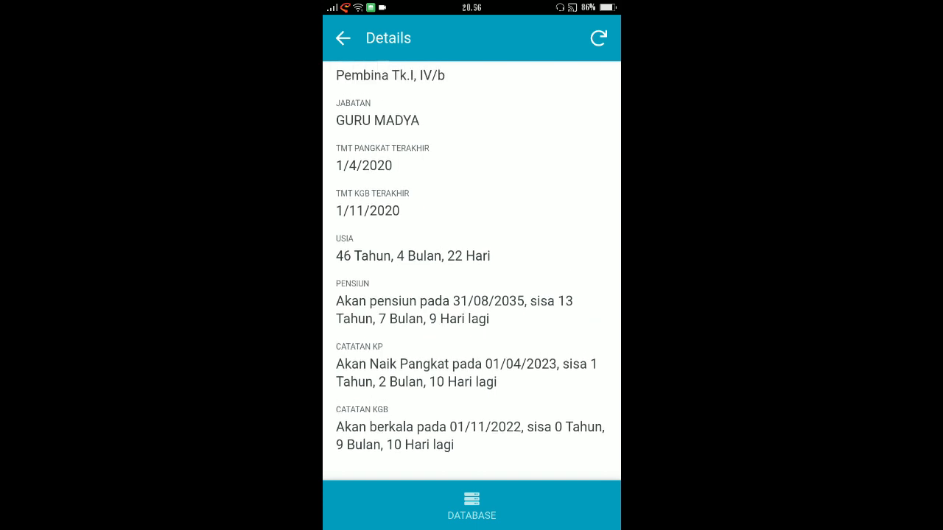
scroll(471, 270, "down", 1)
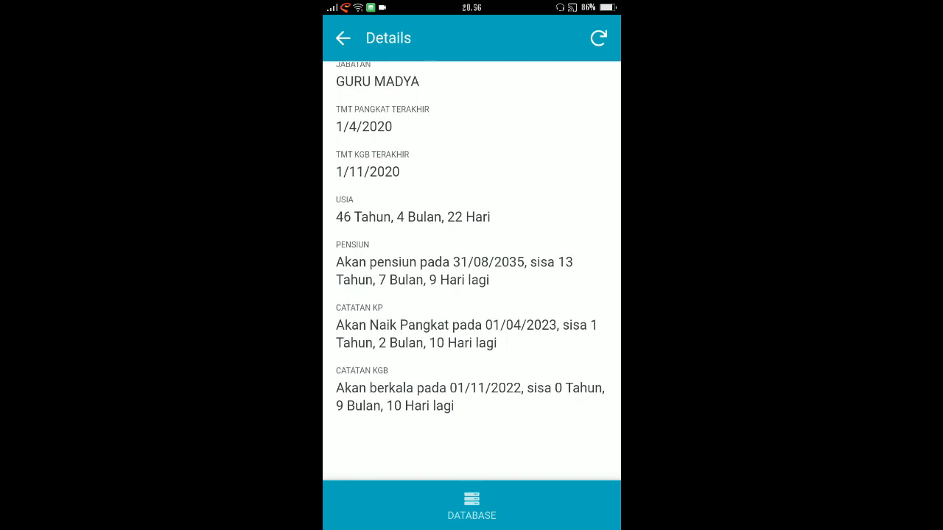
scroll(471, 271, "up", 2)
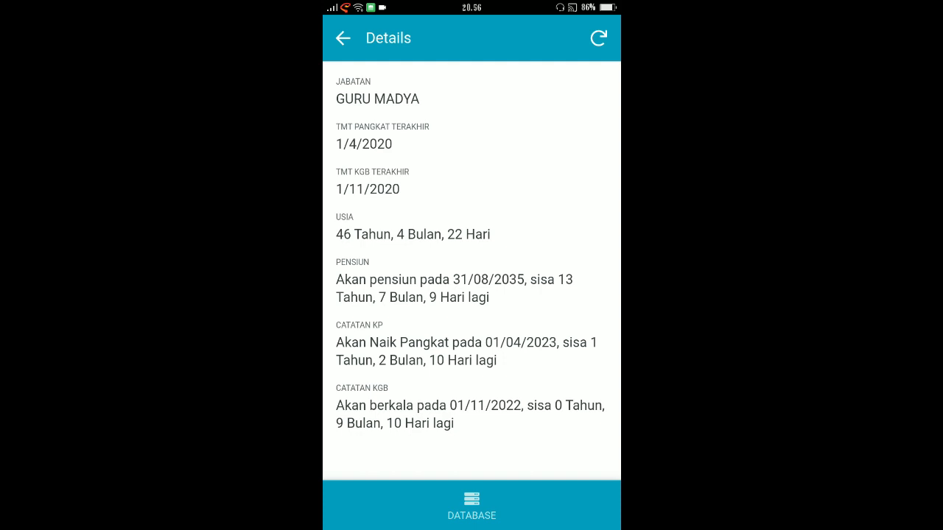
scroll(471, 258, "up", 1)
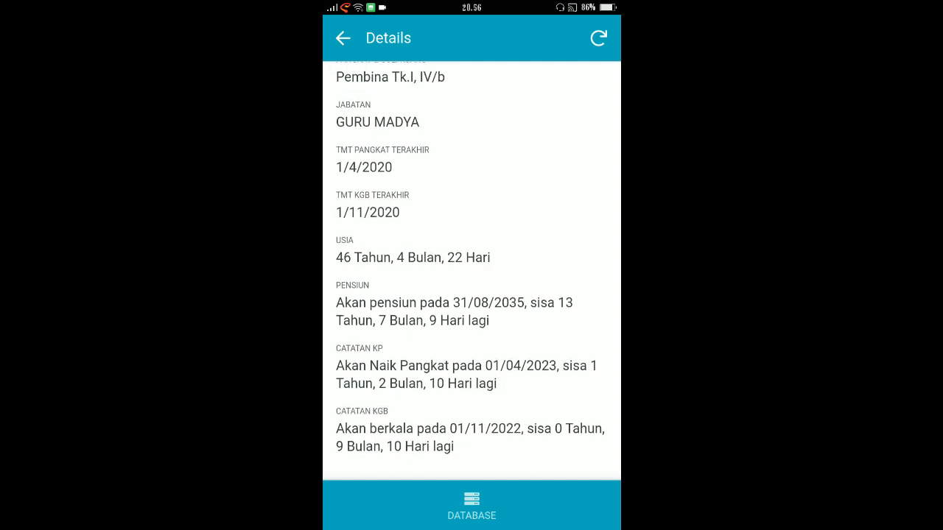
scroll(472, 258, "down", 1)
scroll(471, 258, "up", 2)
scroll(471, 258, "down", 2)
scroll(471, 272, "up", 1)
scroll(472, 273, "down", 1)
scroll(472, 273, "up", 4)
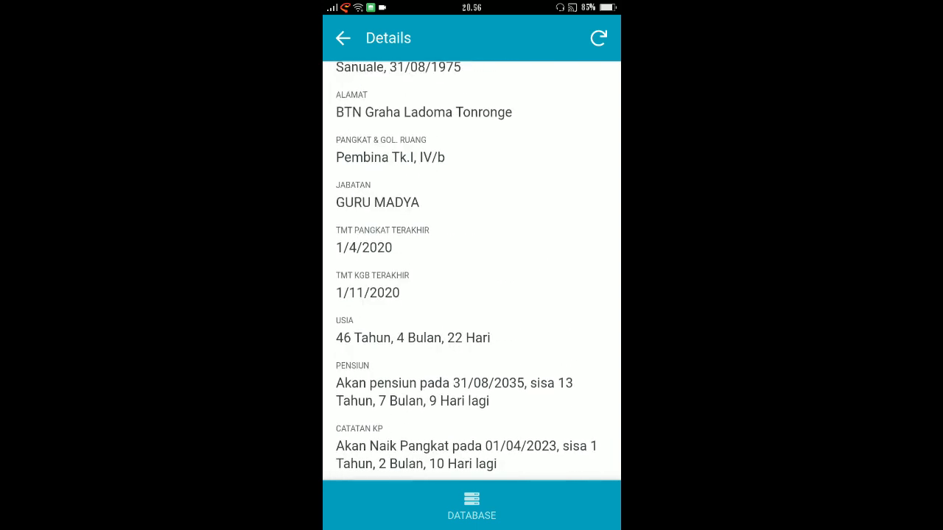
scroll(471, 272, "up", 2)
scroll(471, 273, "down", 5)
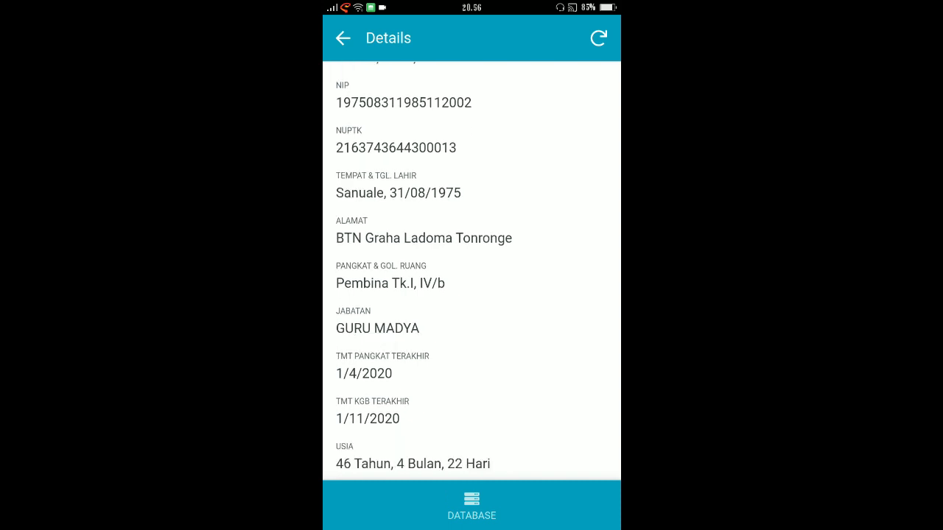
scroll(471, 272, "down", 3)
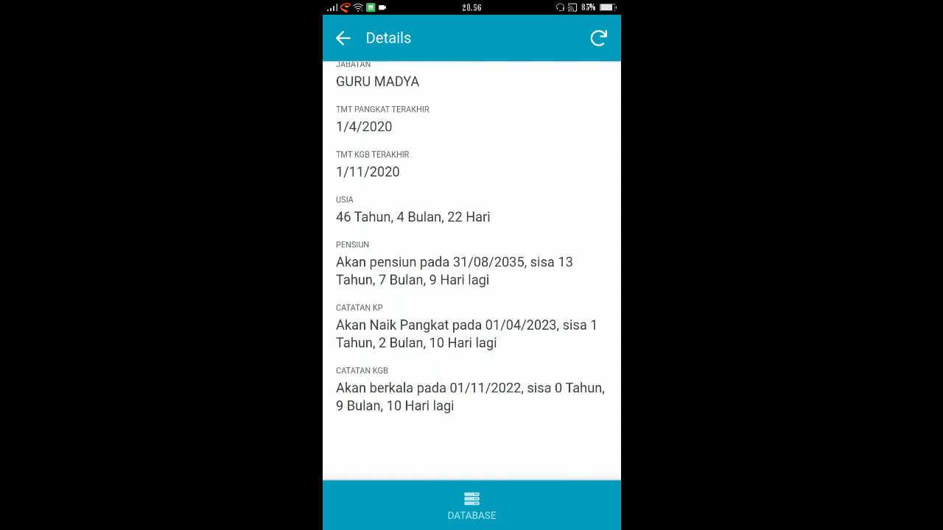
scroll(471, 273, "up", 1)
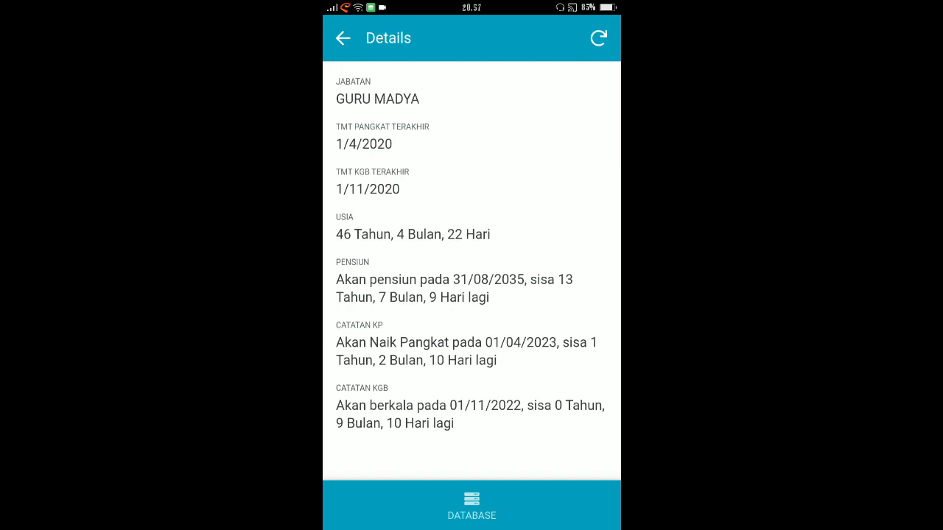
scroll(472, 272, "up", 2)
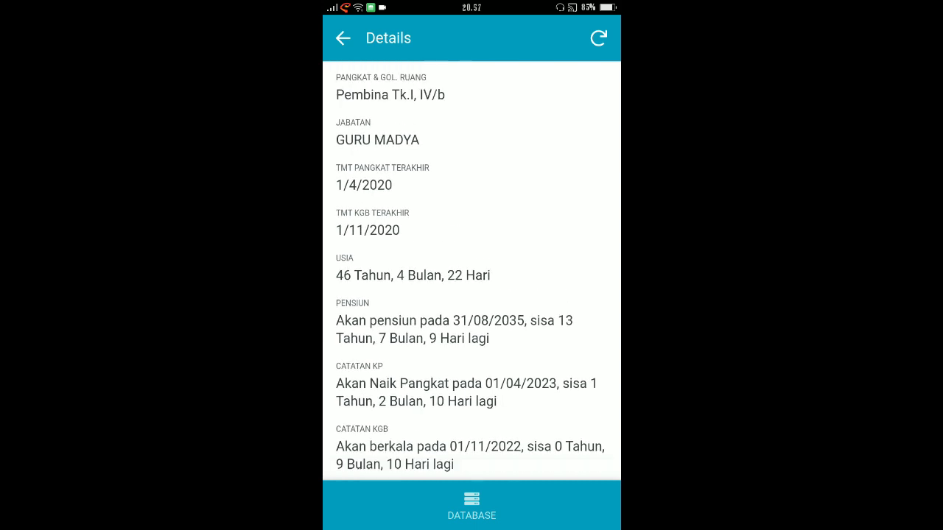
scroll(471, 272, "down", 2)
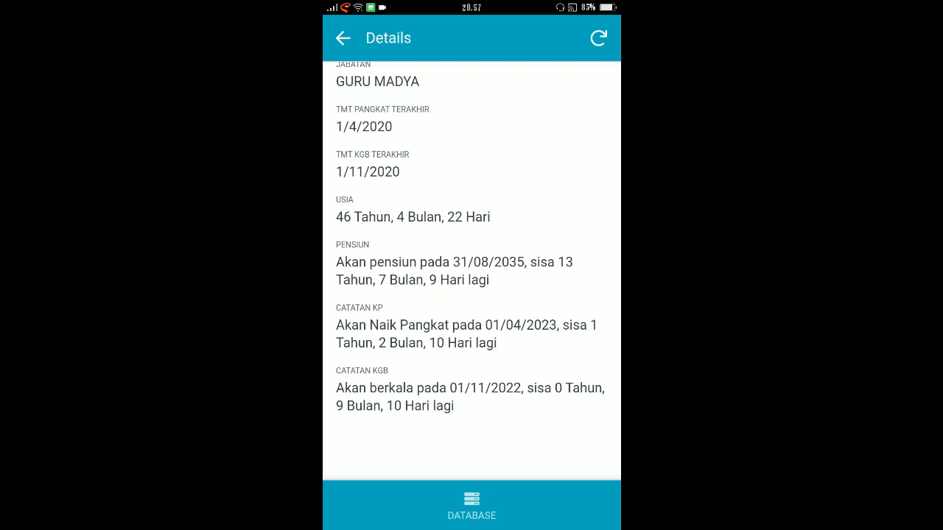
Step: View the second employee's details and return to the beginning of the DATABASE list
left_click(343, 38)
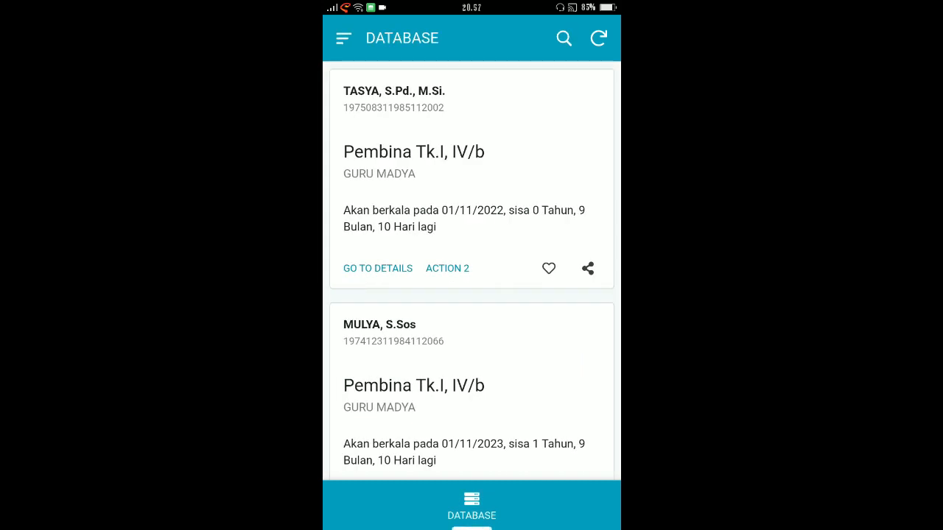
scroll(471, 272, "up", 1)
left_click(472, 390)
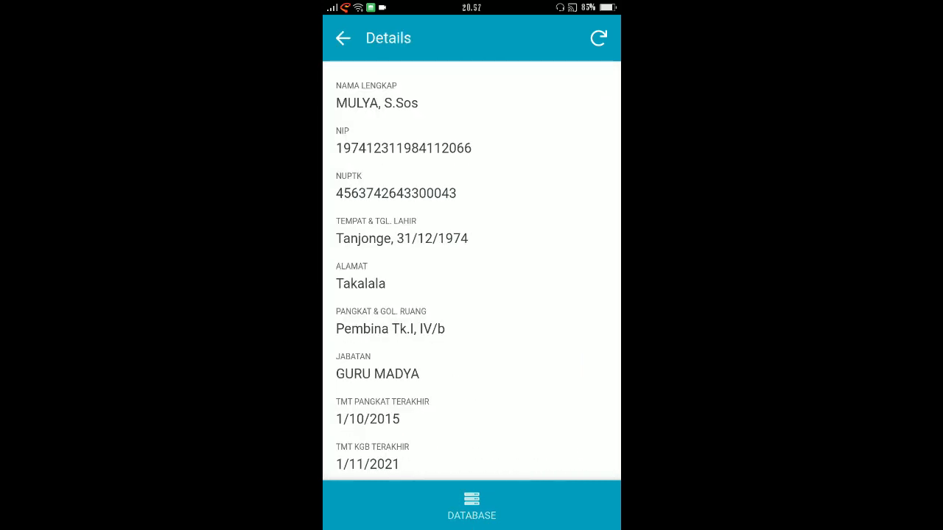
left_click(343, 38)
scroll(472, 272, "up", 1)
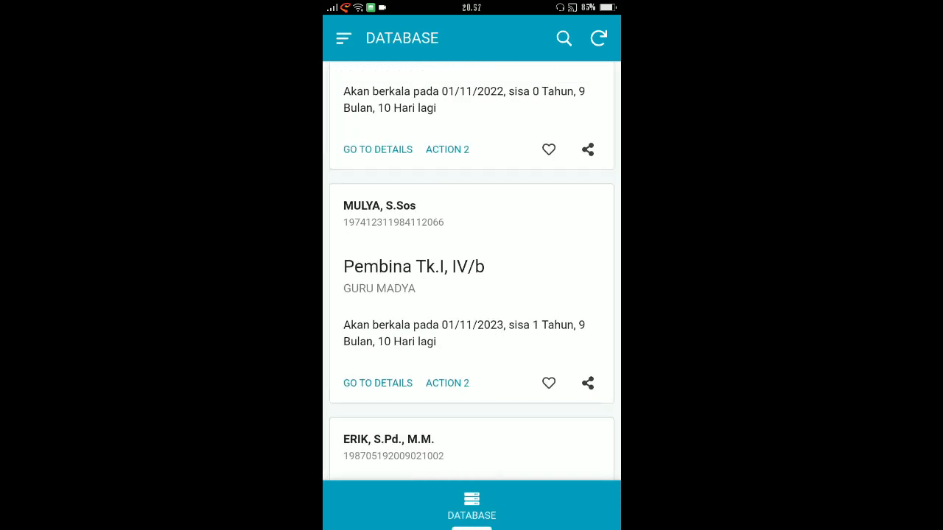
scroll(472, 272, "up", 1)
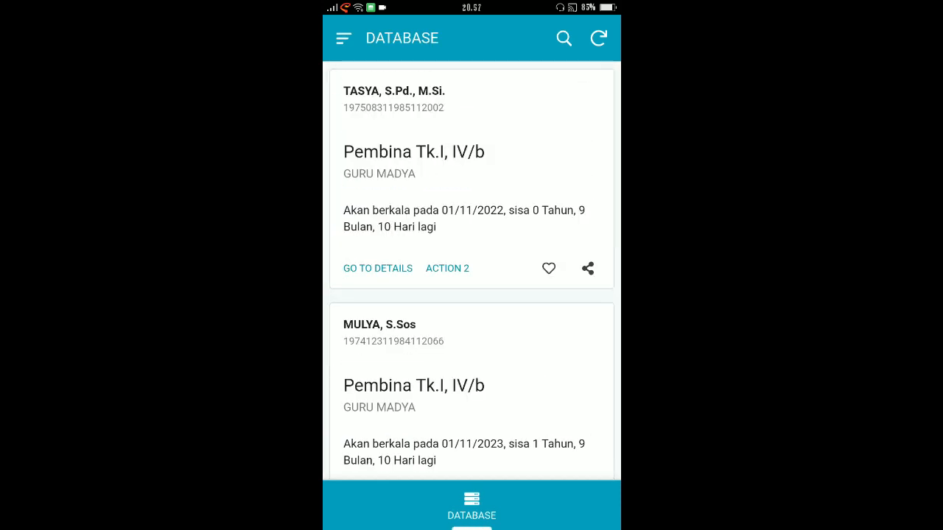
Step: Open the employee entry FORM and enter the new employee's name in NAMA LENGKAP
left_click(344, 38)
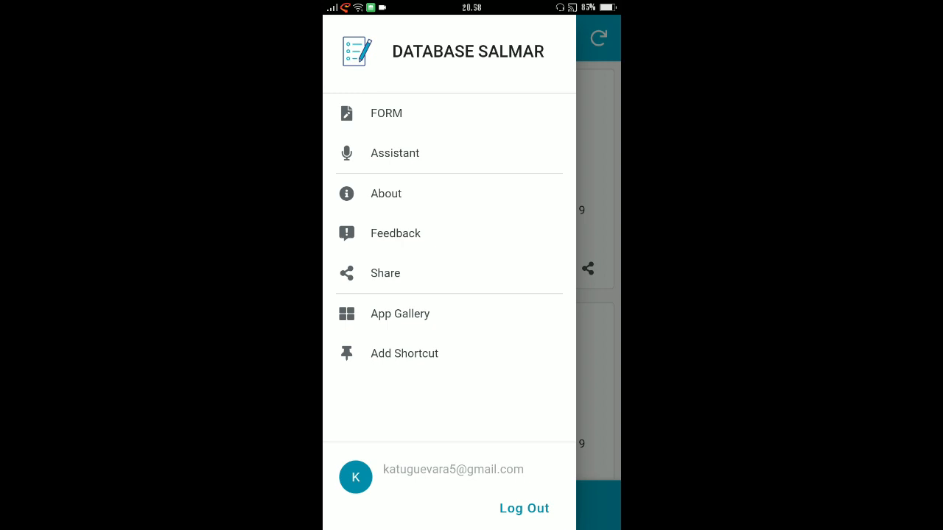
left_click(598, 295)
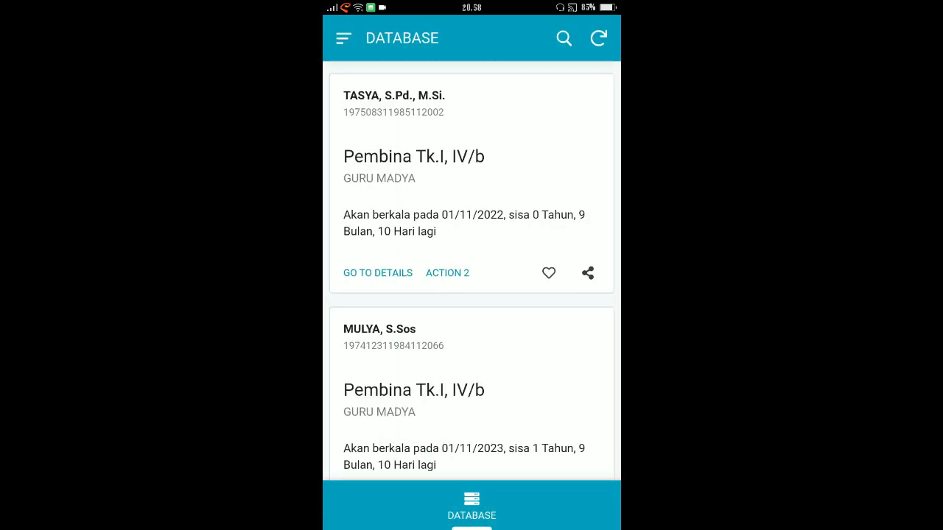
left_click(343, 38)
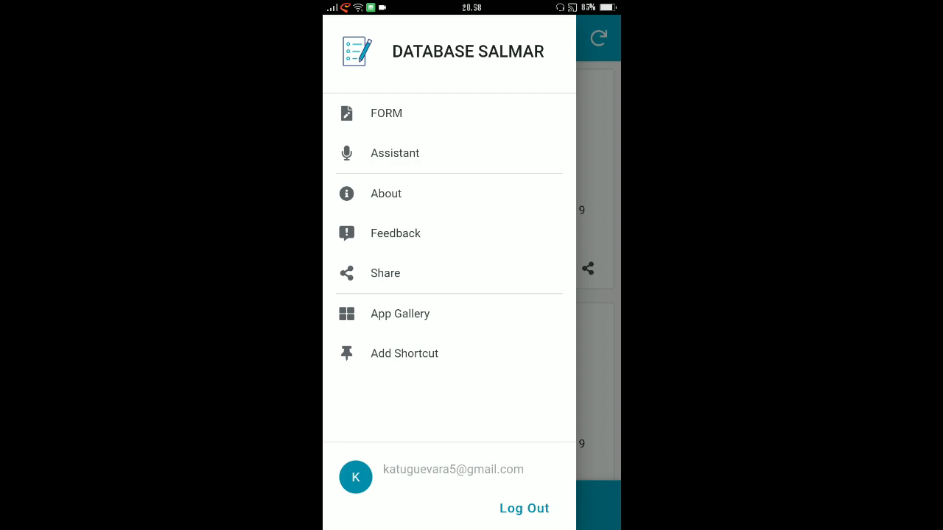
left_click(386, 113)
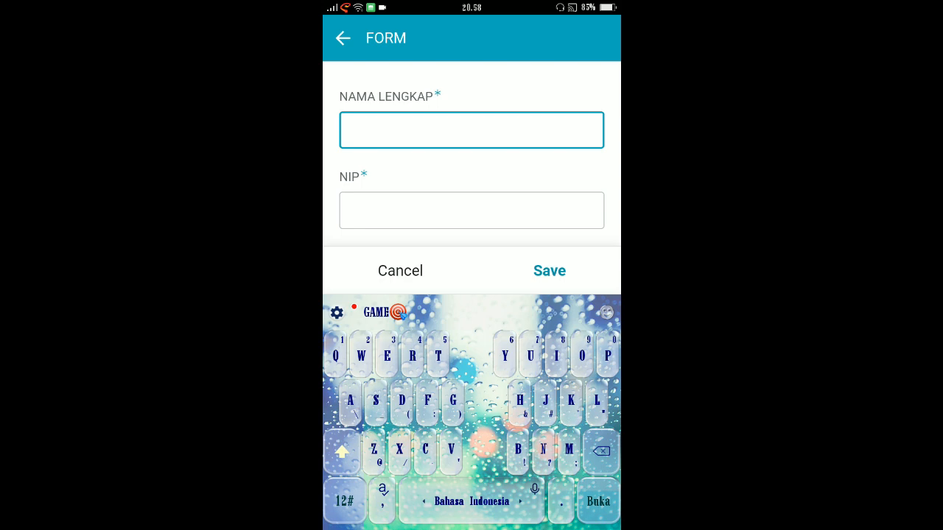
type("Abdul")
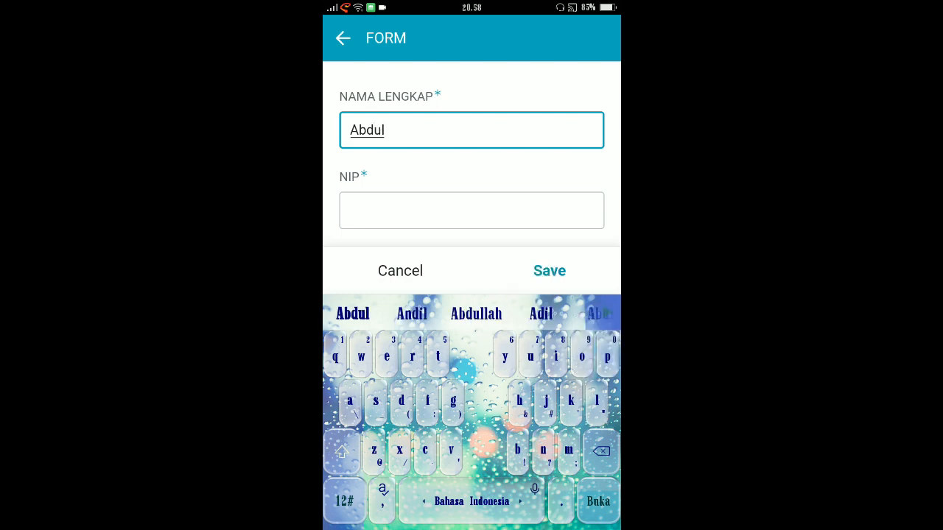
Step: Enter the new employee's identification number in the NIP field
left_click(472, 211)
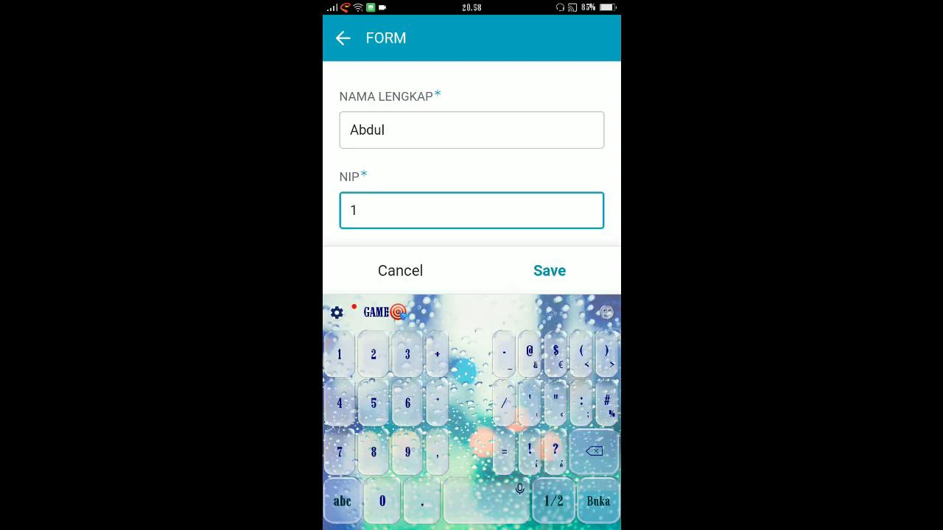
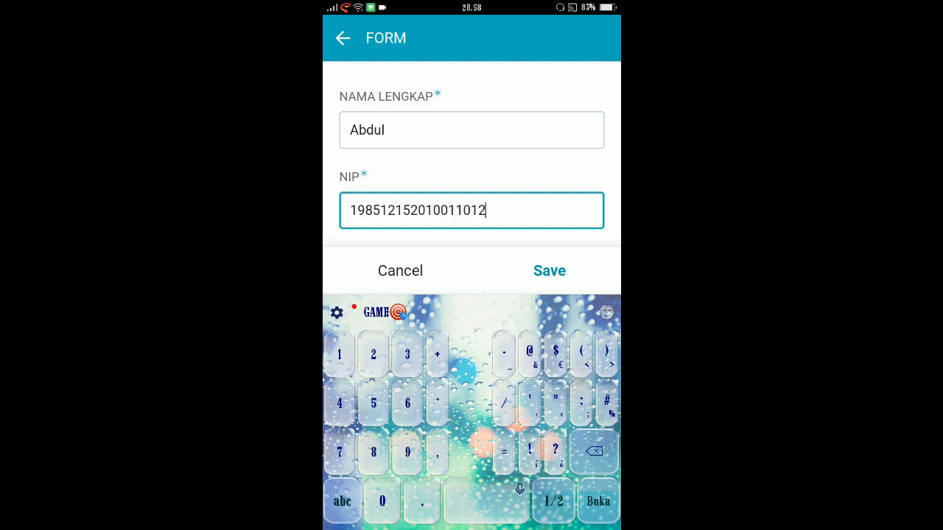
Step: Enter the employee's registration number in the NUPTK field
scroll(471, 154, "down", 1)
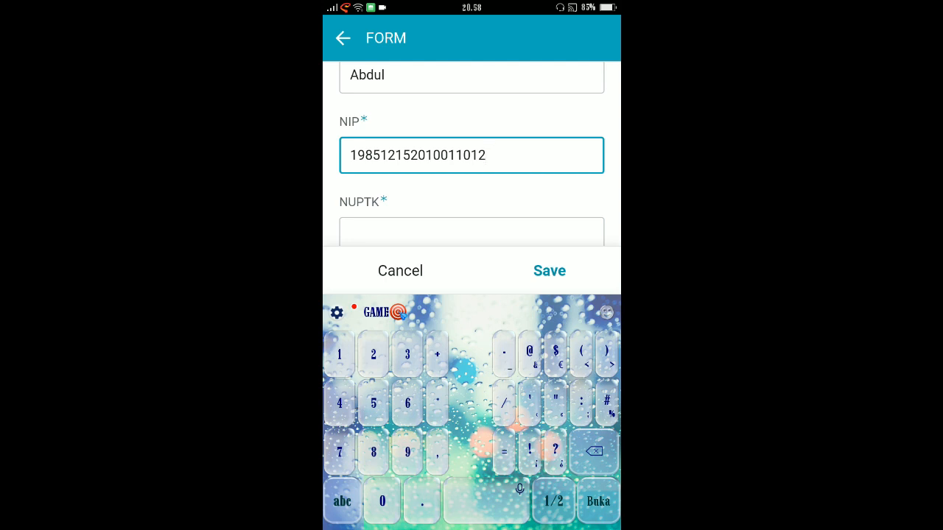
scroll(471, 154, "down", 1)
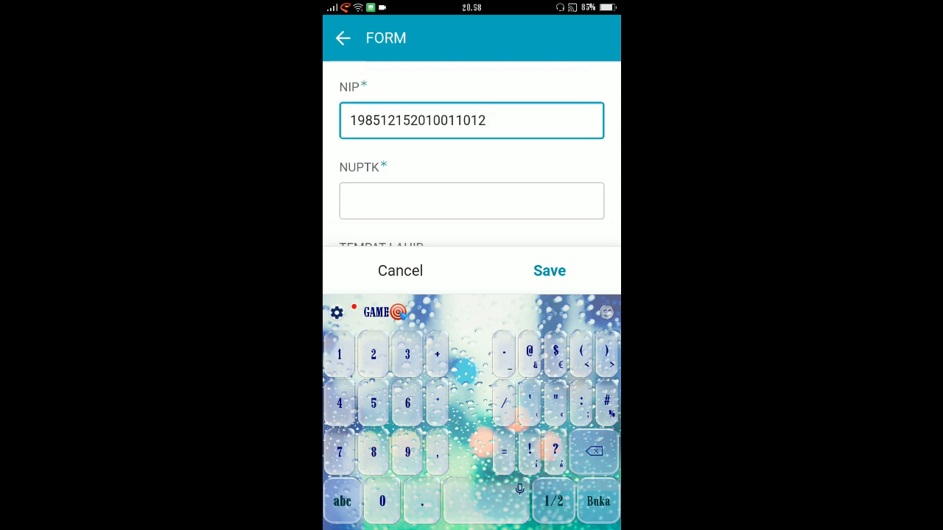
left_click(471, 179)
type("2153468")
key("Return")
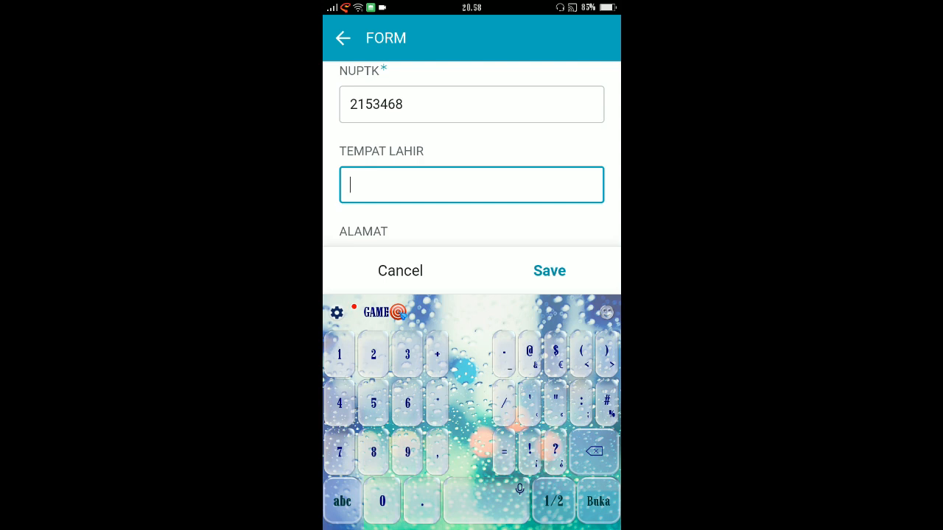
Step: Set the employee's TEMPAT LAHIR to Makassar
scroll(472, 154, "up", 3)
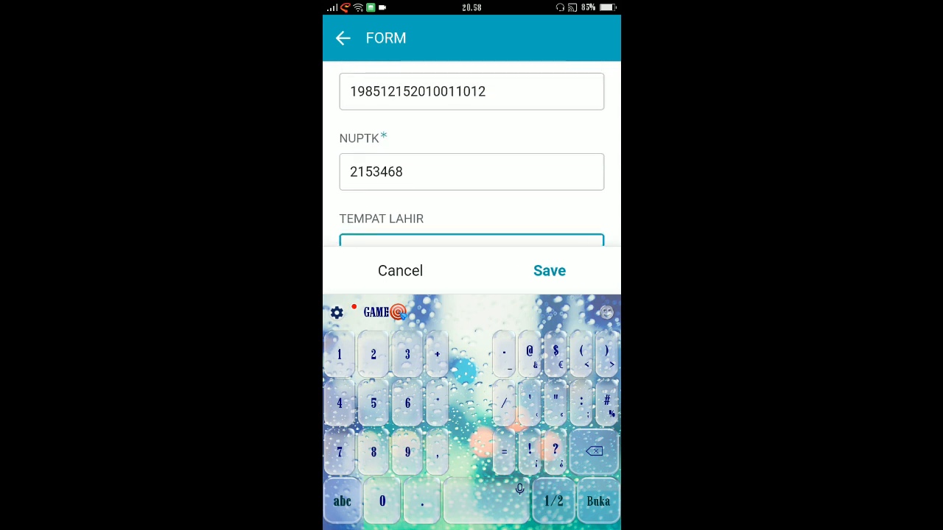
scroll(471, 154, "down", 1)
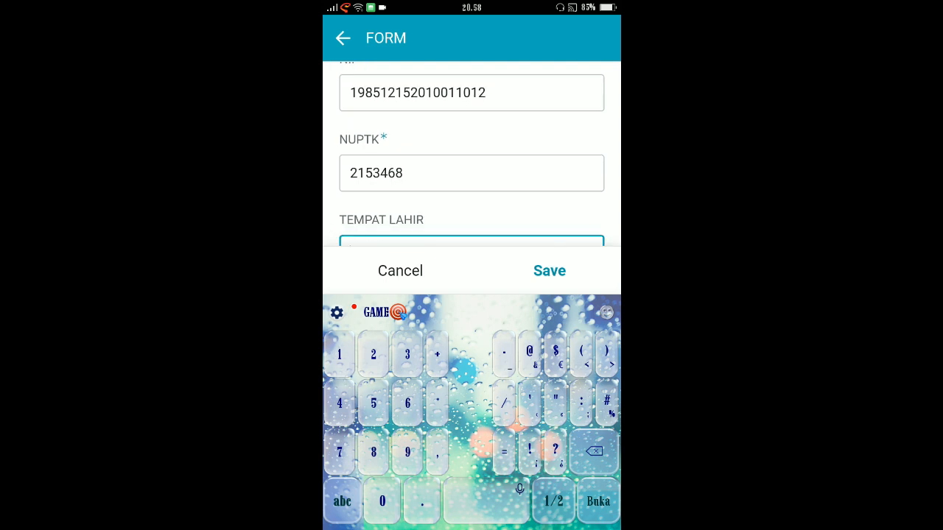
scroll(471, 155, "down", 3)
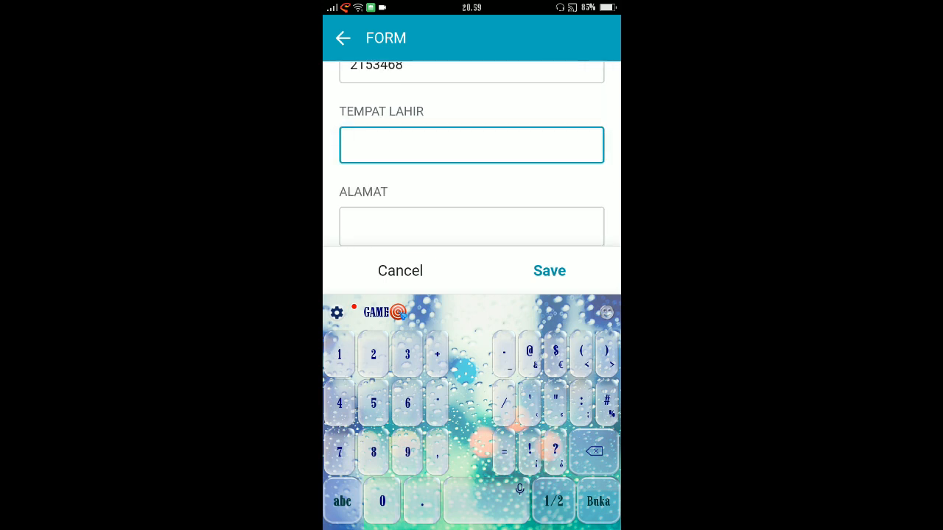
left_click(342, 501)
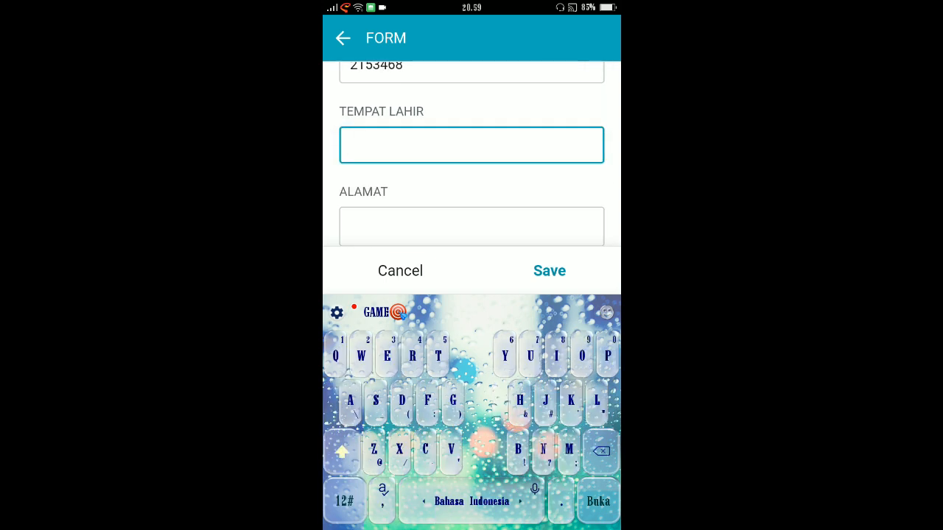
type("Majassa")
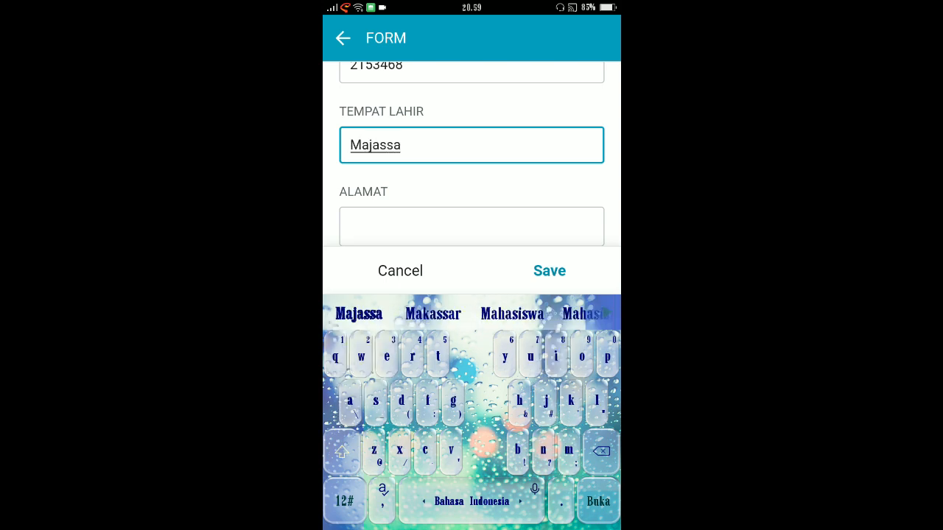
left_click(433, 314)
Step: Fill in the employee's address in the ALAMAT field and correct its spelling
scroll(472, 184, "down", 1)
left_click(471, 190)
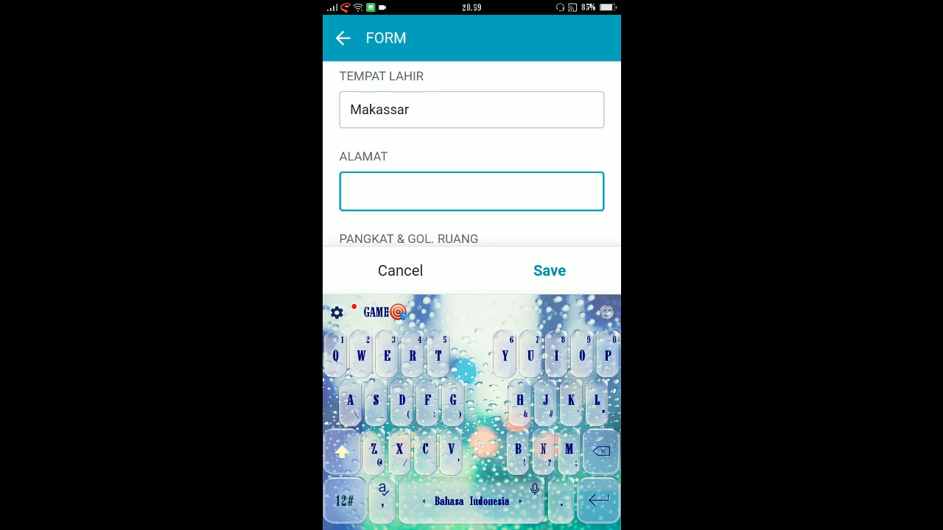
type("Soope")
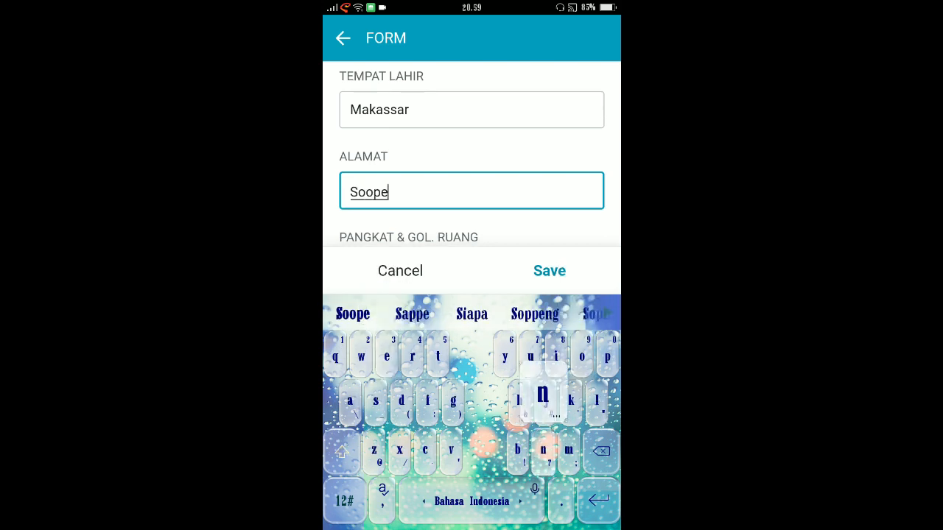
type("ng")
scroll(471, 170, "down", 1)
left_click(373, 129)
type("p")
scroll(472, 169, "down", 1)
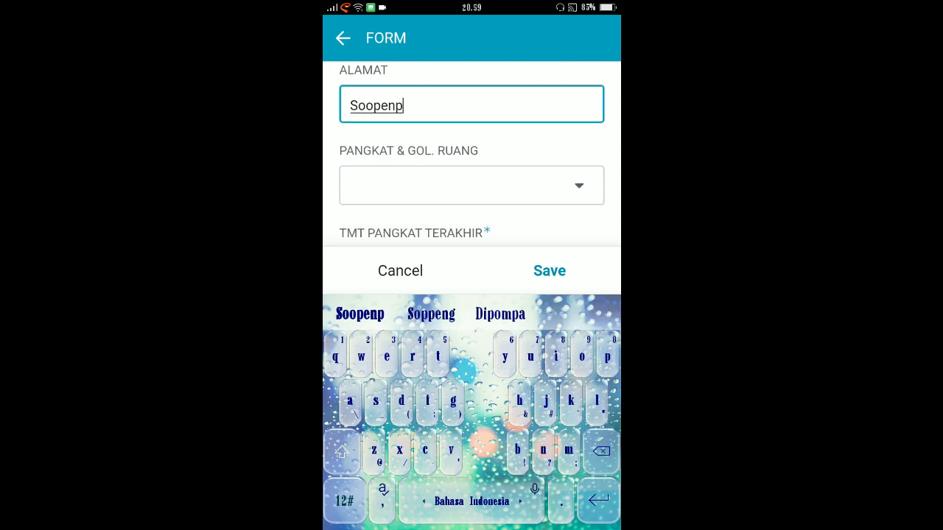
left_click(431, 314)
Step: Set PANGKAT & GOL. RUANG to Penata, III//c
scroll(471, 170, "down", 1)
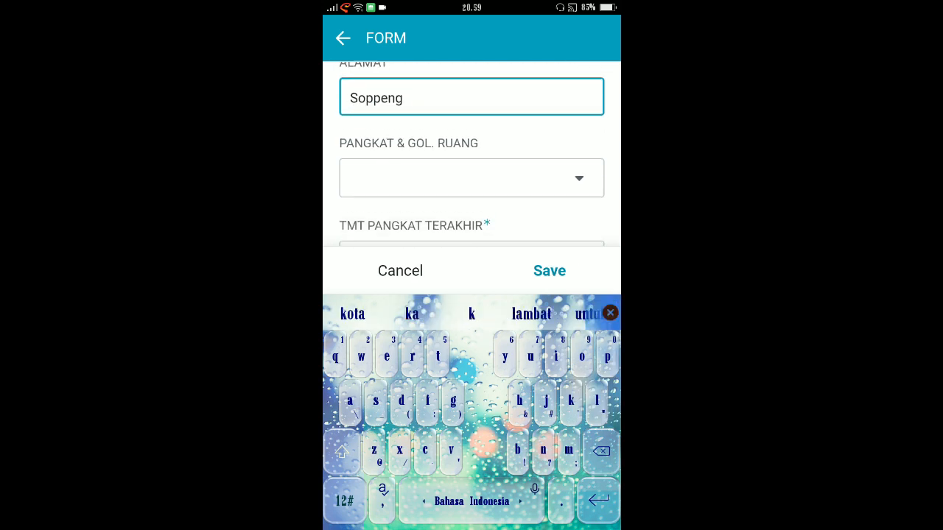
scroll(472, 169, "down", 1)
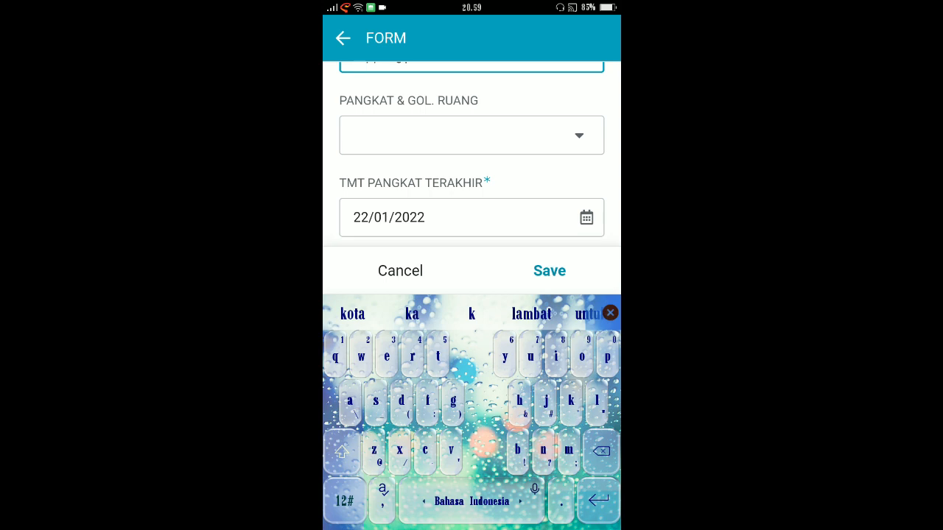
left_click(471, 134)
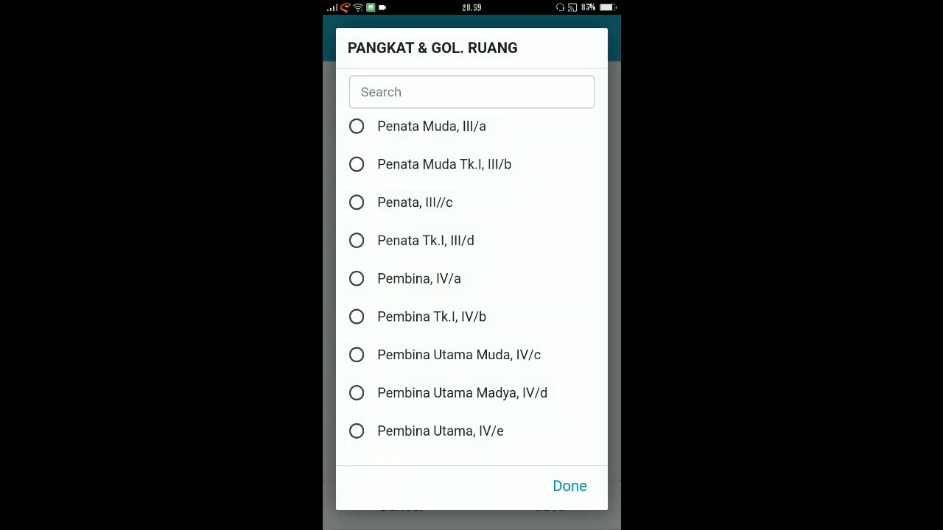
left_click(415, 203)
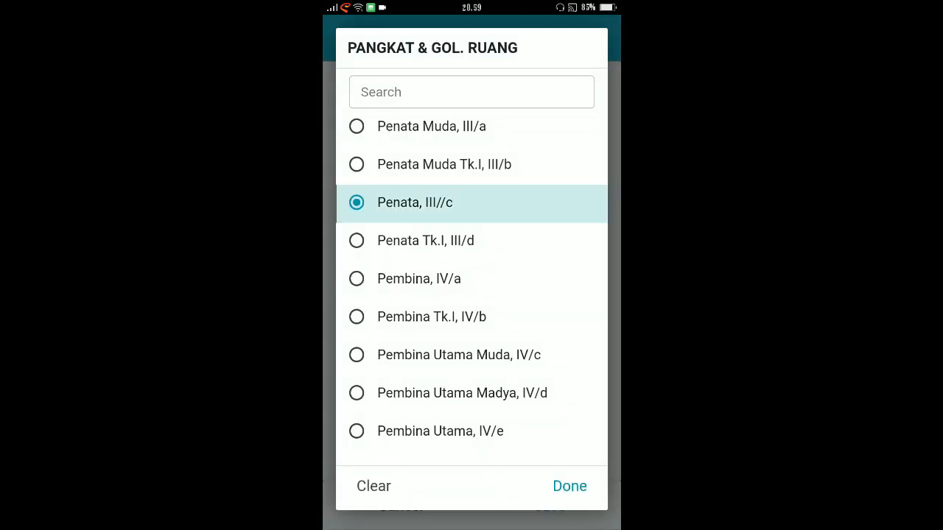
scroll(472, 271, "down", 1)
scroll(471, 271, "down", 2)
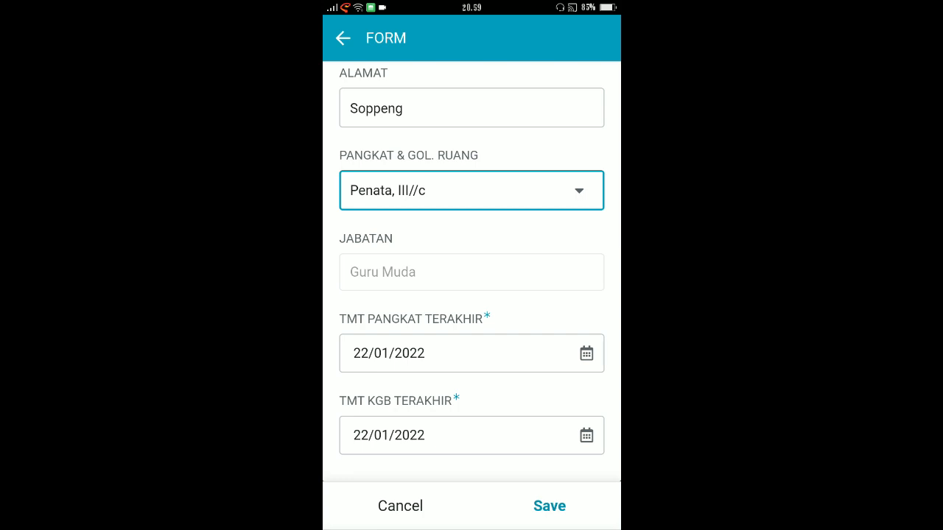
Step: Set the TMT PANGKAT TERAKHIR date to 01/01/2021
left_click(587, 354)
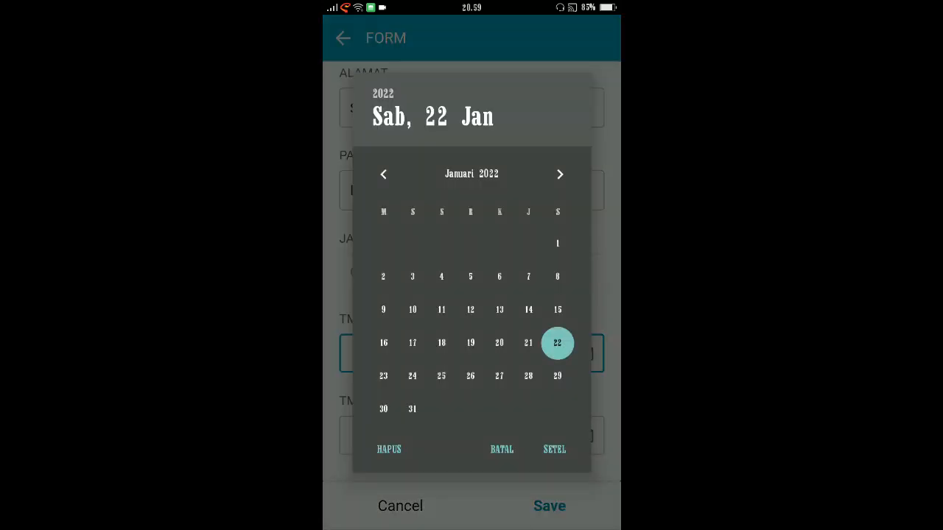
left_click(383, 94)
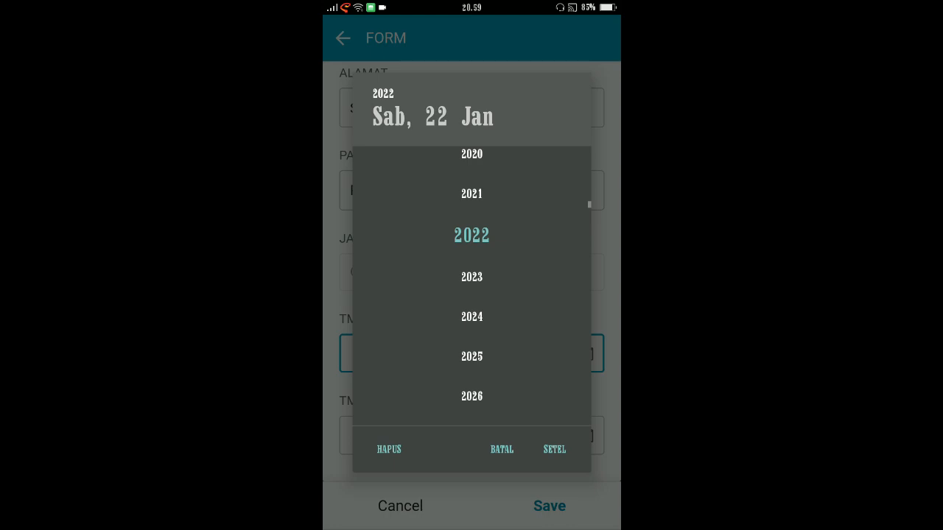
left_click(471, 194)
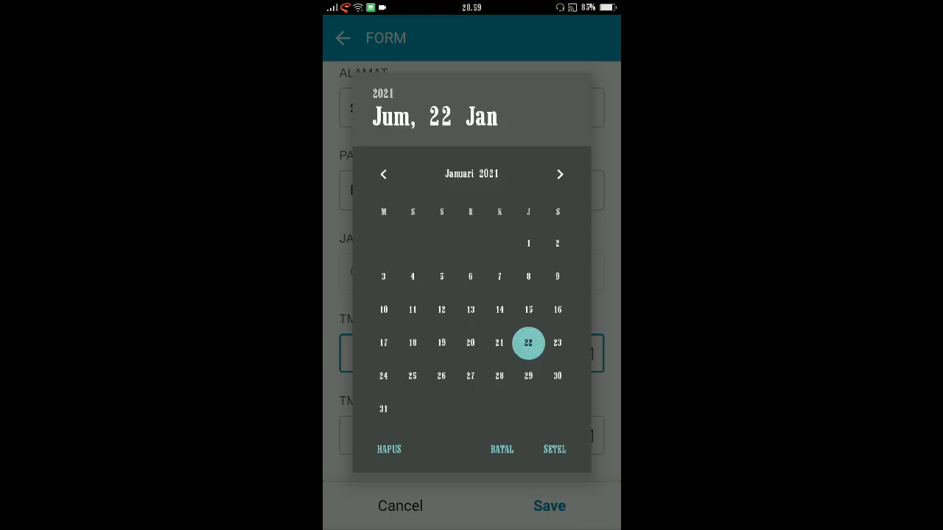
left_click(528, 244)
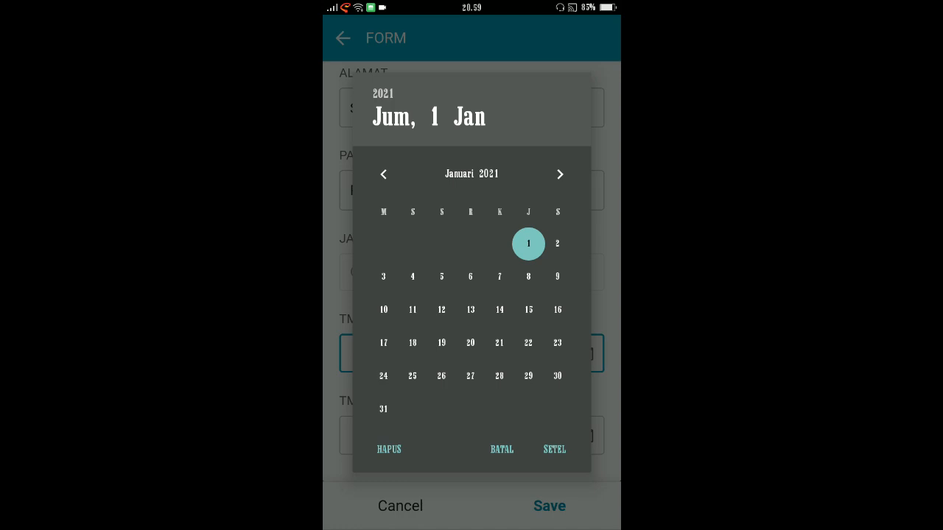
left_click(554, 449)
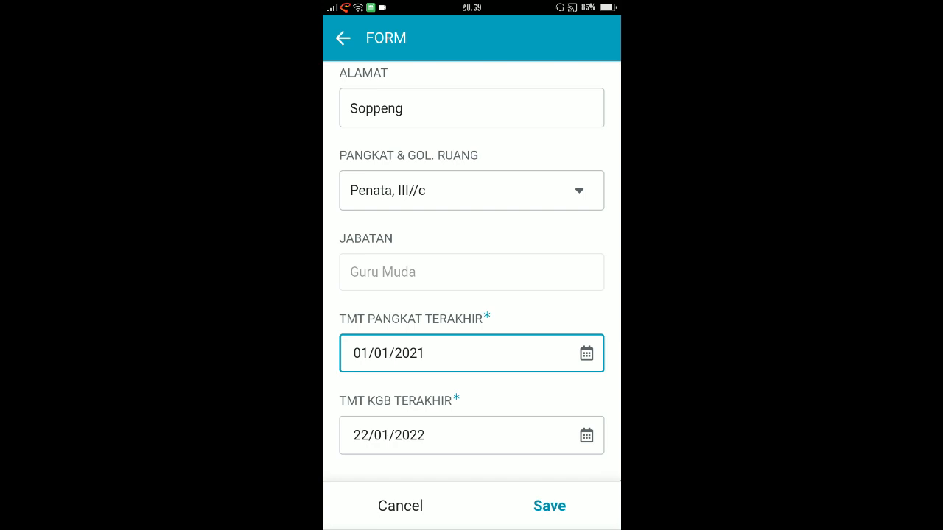
Step: Set the TMT KGB TERAKHIR date to 05/01/2022 and save the new employee record
left_click(586, 435)
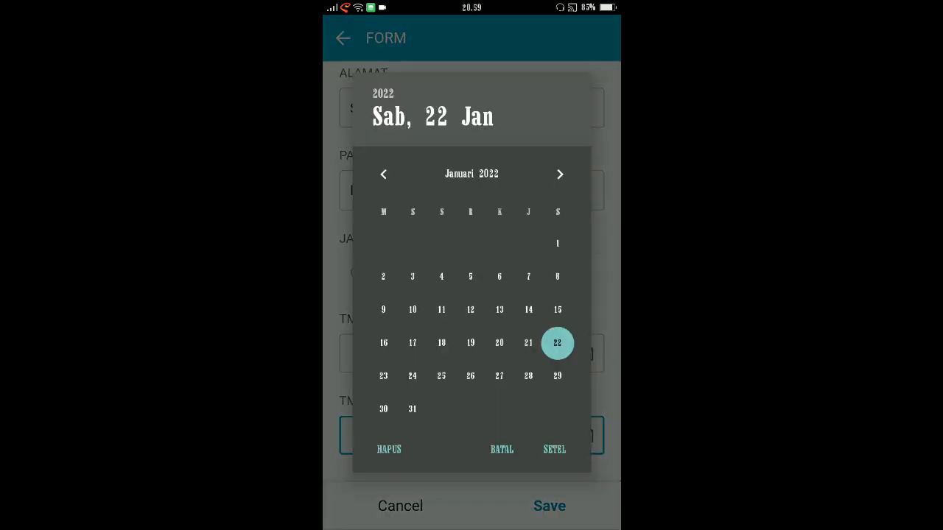
left_click(471, 276)
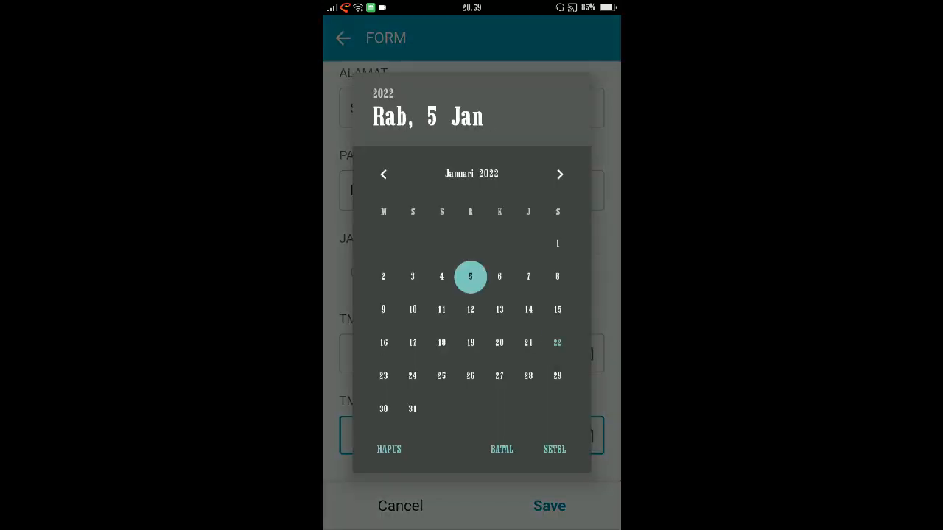
left_click(554, 450)
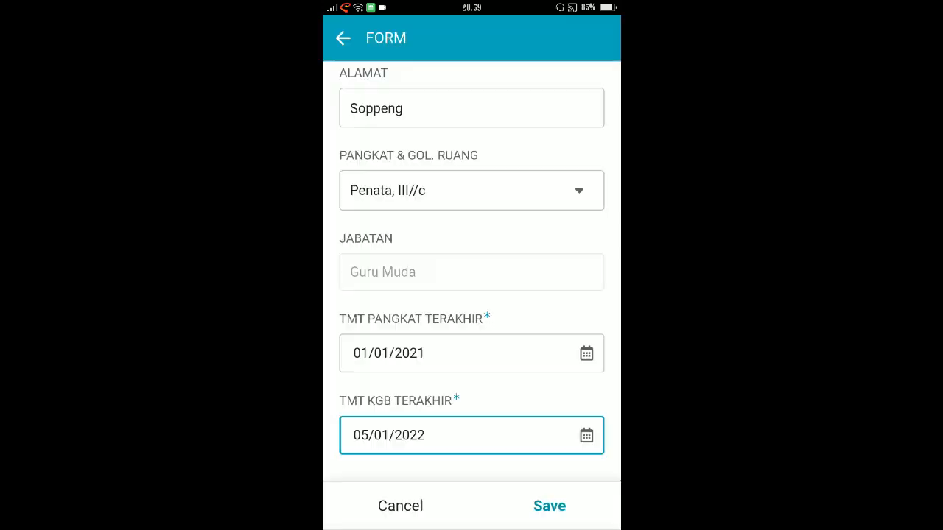
left_click(549, 506)
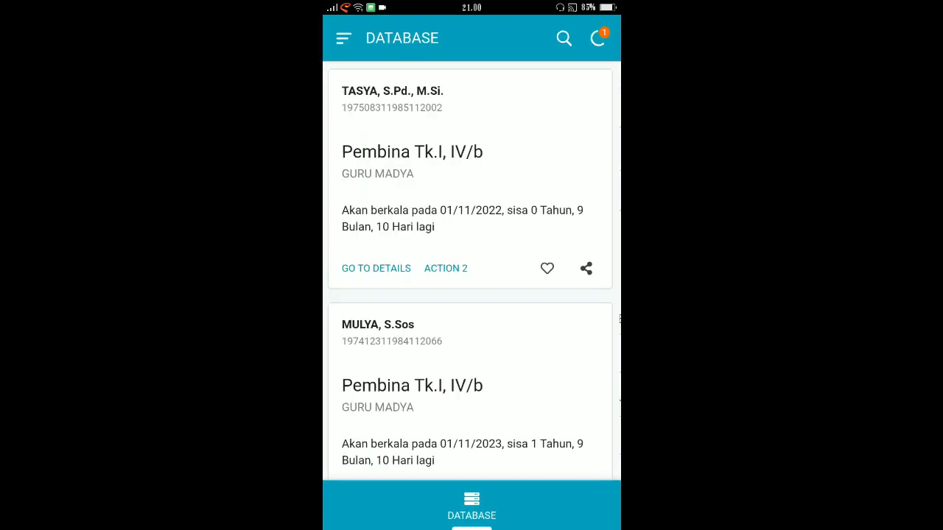
Step: Find the newly added employee at the end of the DATABASE list and open the record's details
scroll(471, 272, "down", 4)
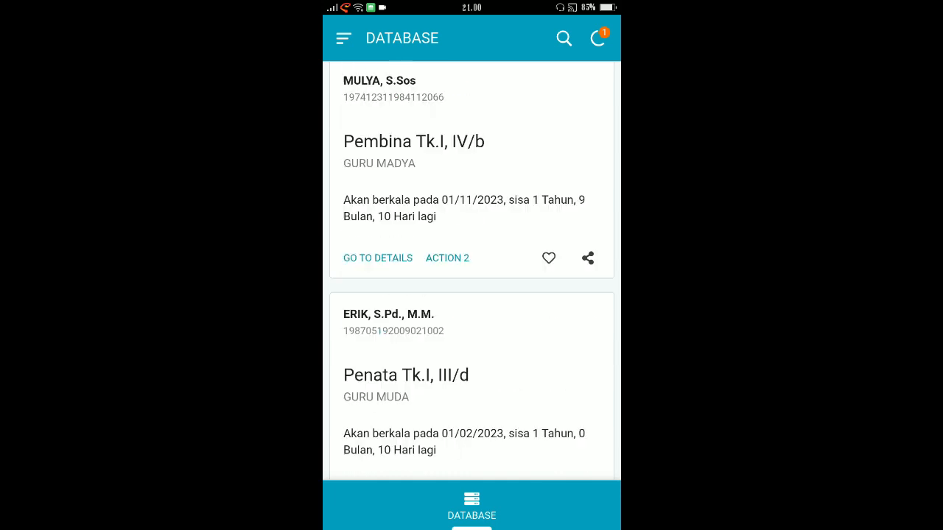
scroll(472, 272, "down", 2)
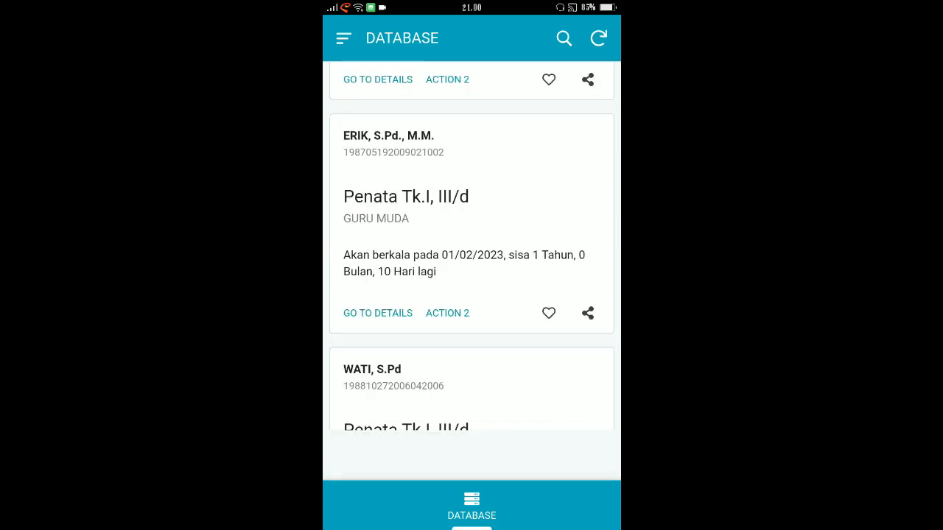
scroll(471, 273, "down", 1)
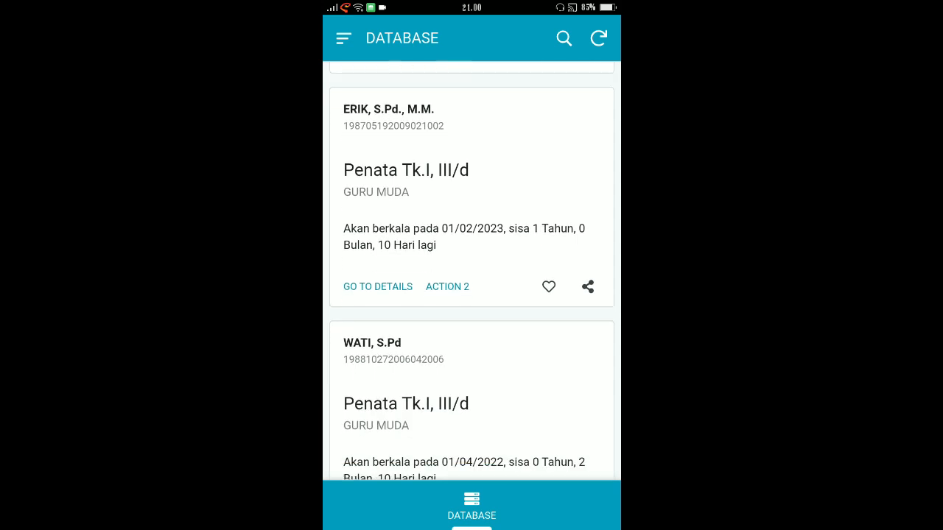
scroll(472, 273, "down", 2)
scroll(471, 272, "down", 13)
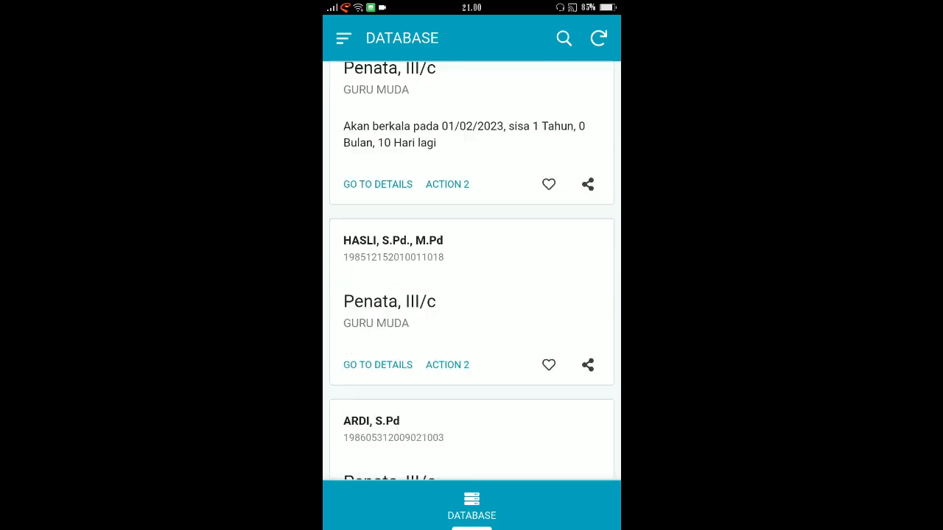
scroll(471, 272, "down", 7)
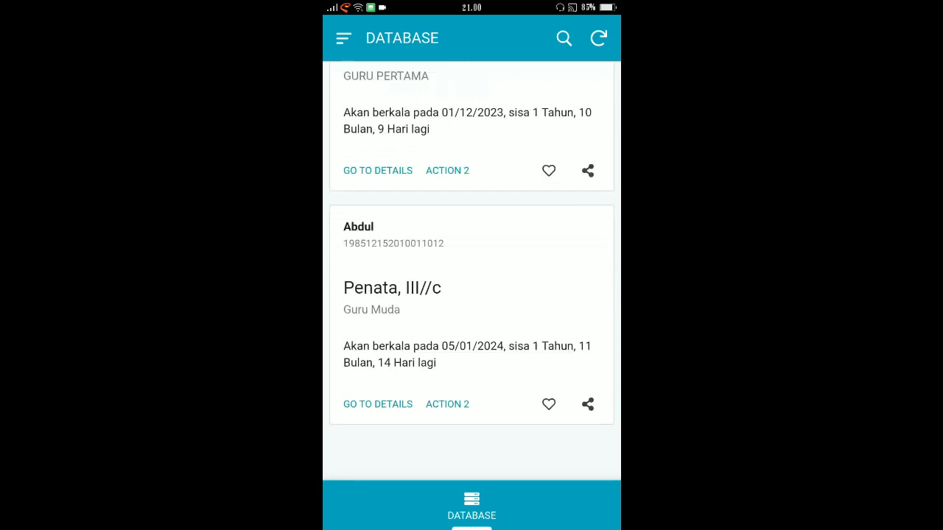
left_click(377, 404)
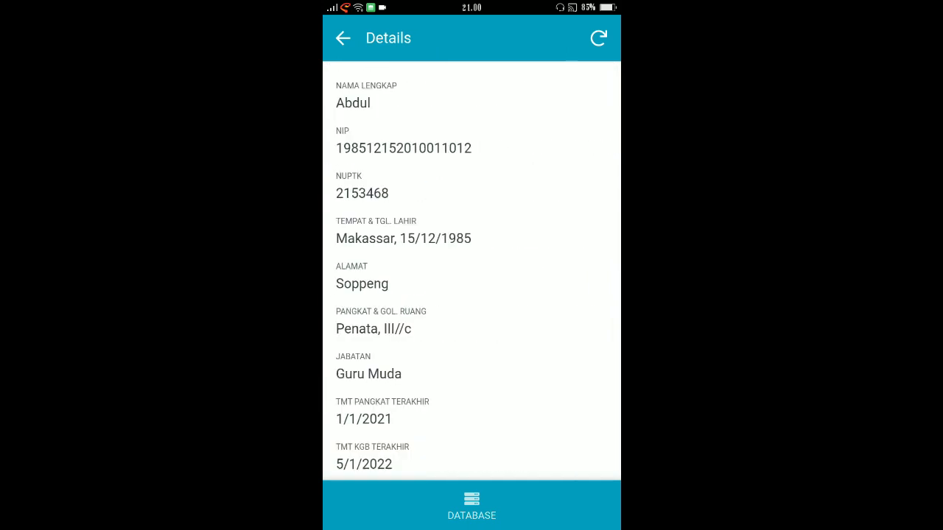
Step: Review the new employee's details, including the USIA, PENSIUN, CATATAN KP and CATATAN KGB entries
scroll(471, 273, "down", 1)
scroll(471, 273, "up", 1)
scroll(472, 272, "down", 5)
scroll(471, 272, "up", 1)
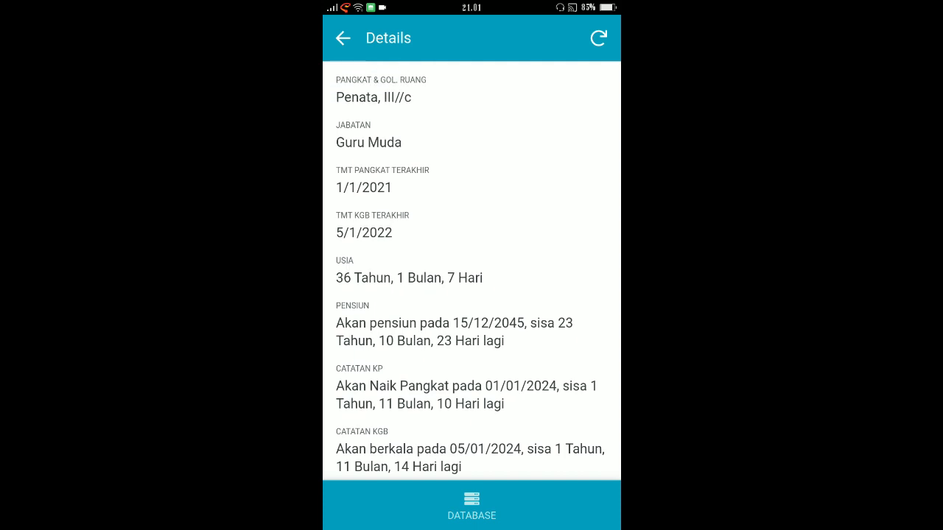
scroll(471, 273, "down", 2)
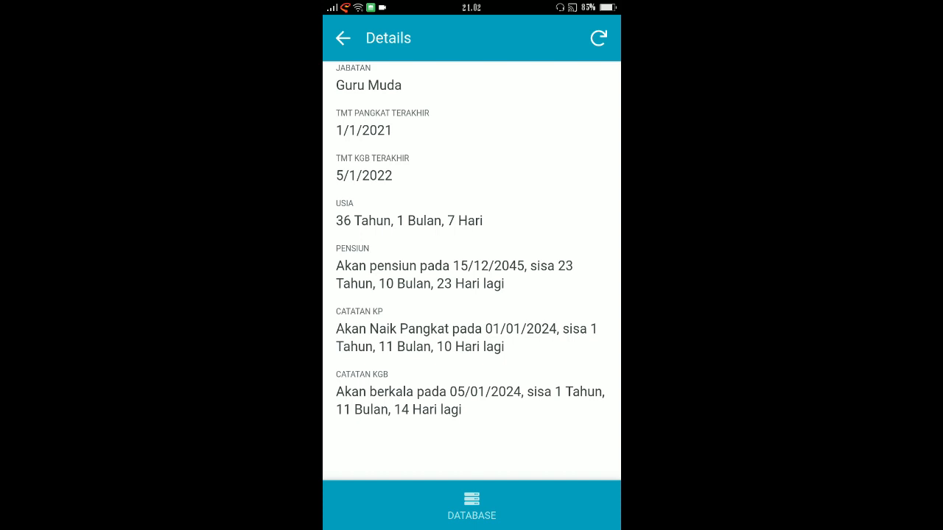
scroll(471, 271, "up", 1)
scroll(471, 271, "up", 1)
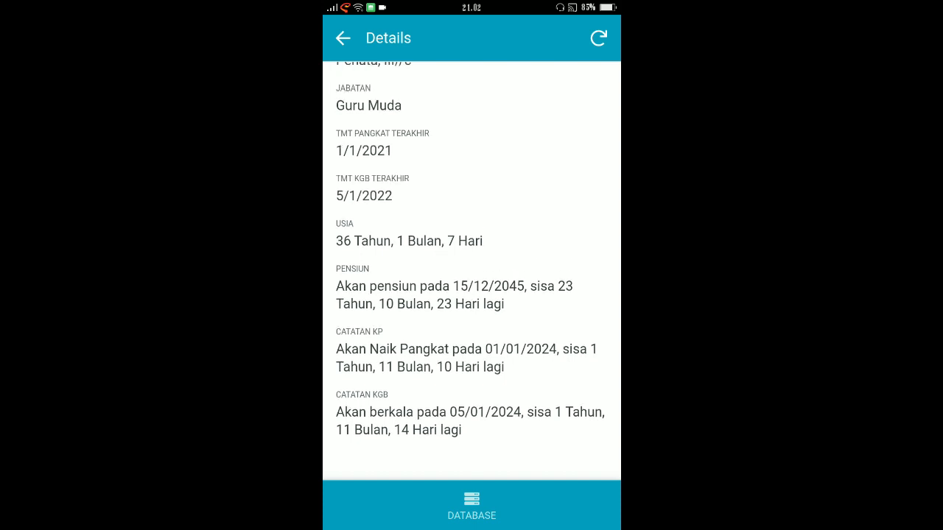
scroll(472, 271, "down", 1)
scroll(472, 271, "up", 1)
scroll(471, 271, "up", 5)
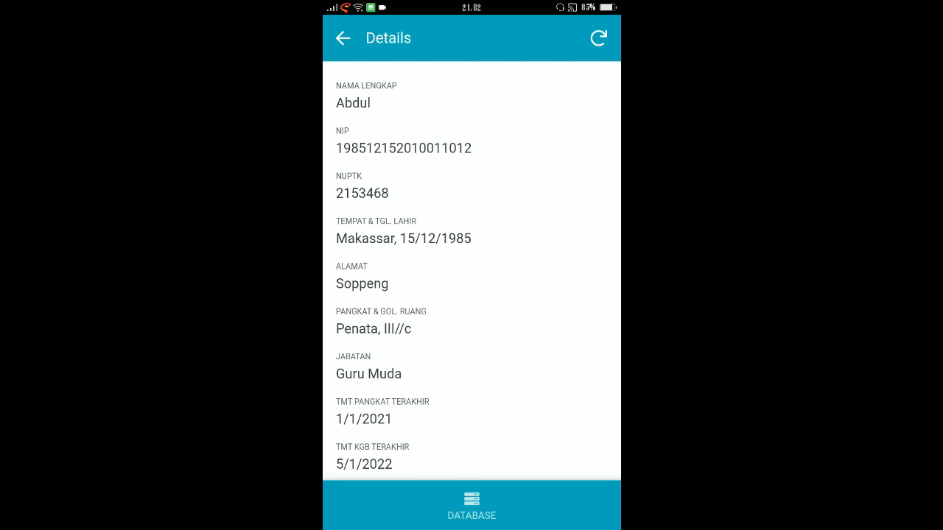
Step: Return to the DATABASE list and look back through the employee cards
left_click(343, 39)
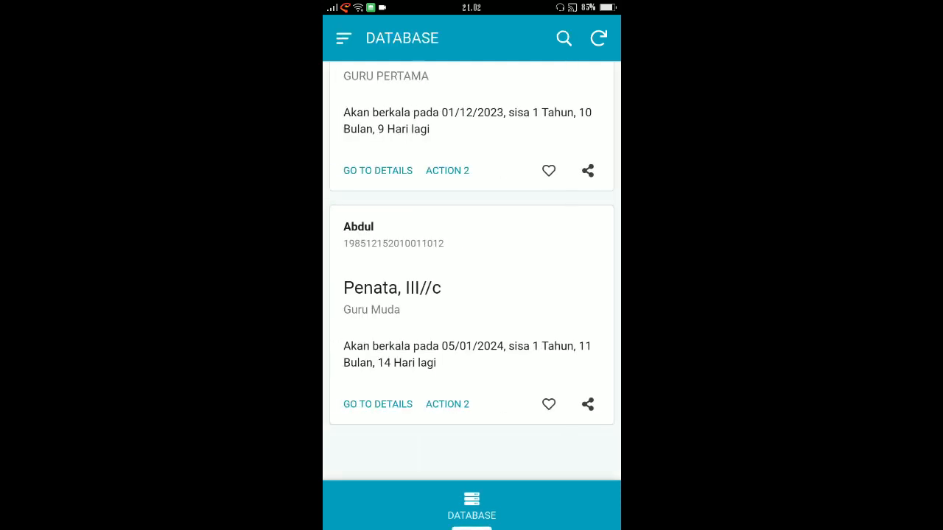
scroll(472, 249, "up", 5)
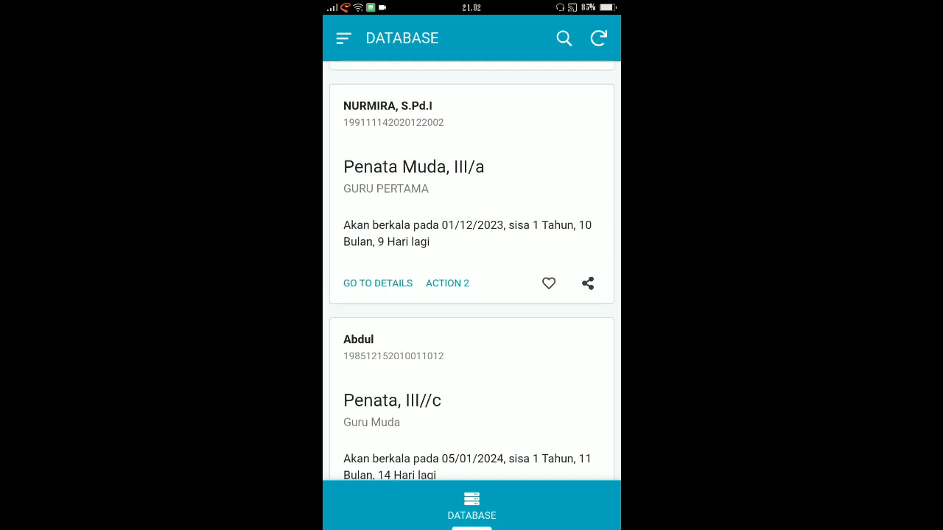
scroll(471, 270, "up", 10)
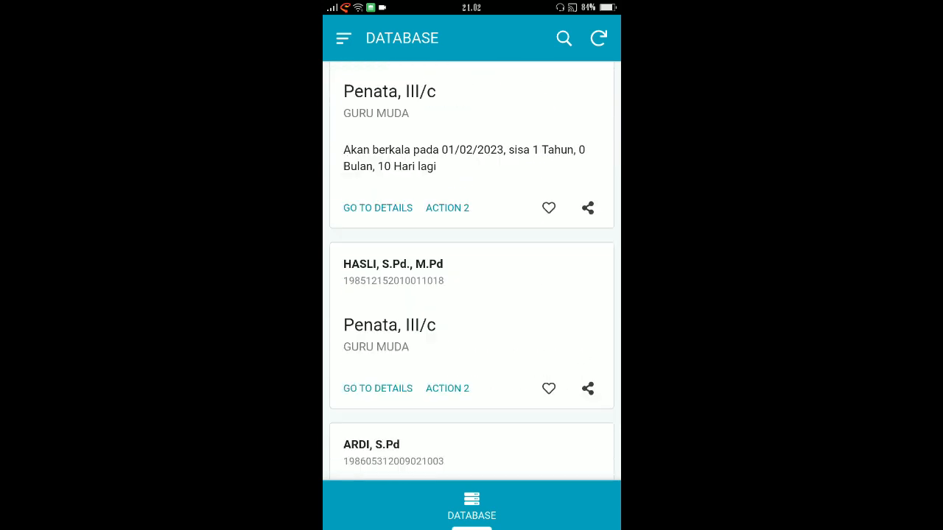
scroll(472, 273, "up", 15)
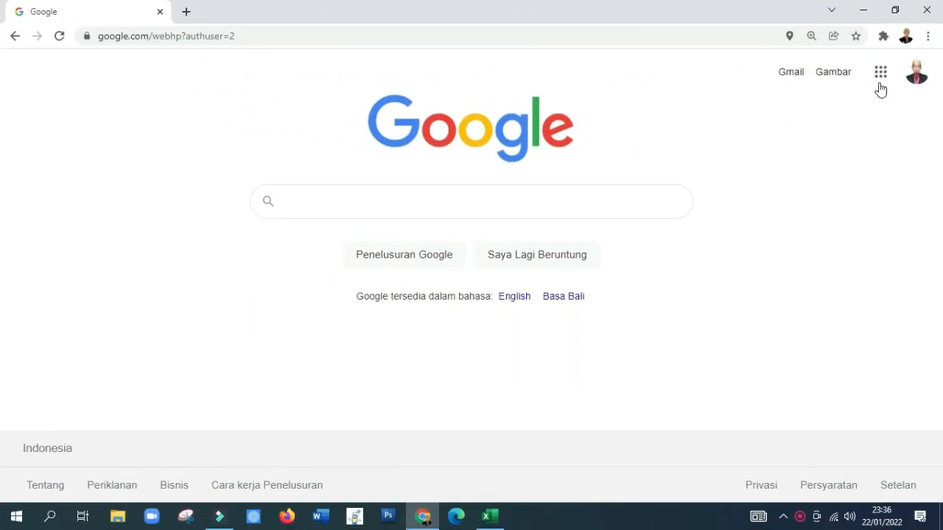
Step: Switch to Google Drive from the Google home page and create a folder named DATABASE 2022 in Drive Saya
left_click(878, 76)
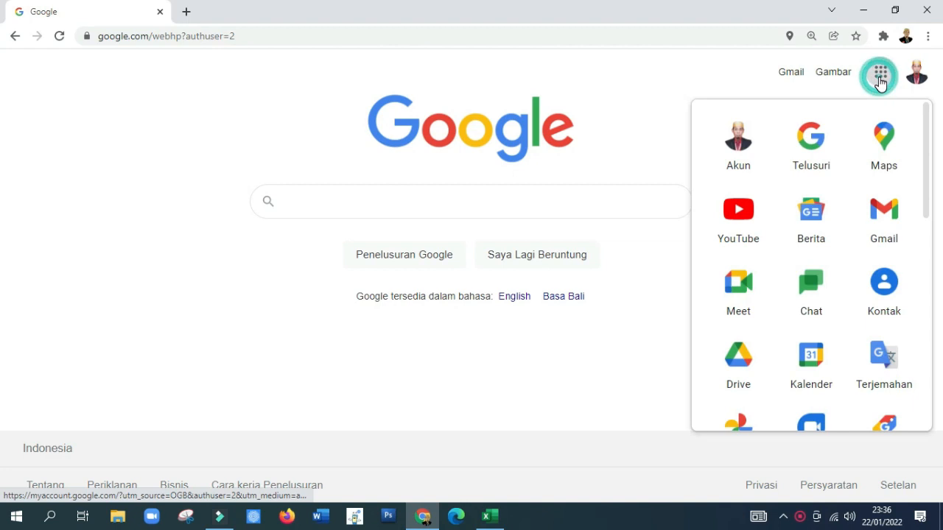
left_click(731, 372)
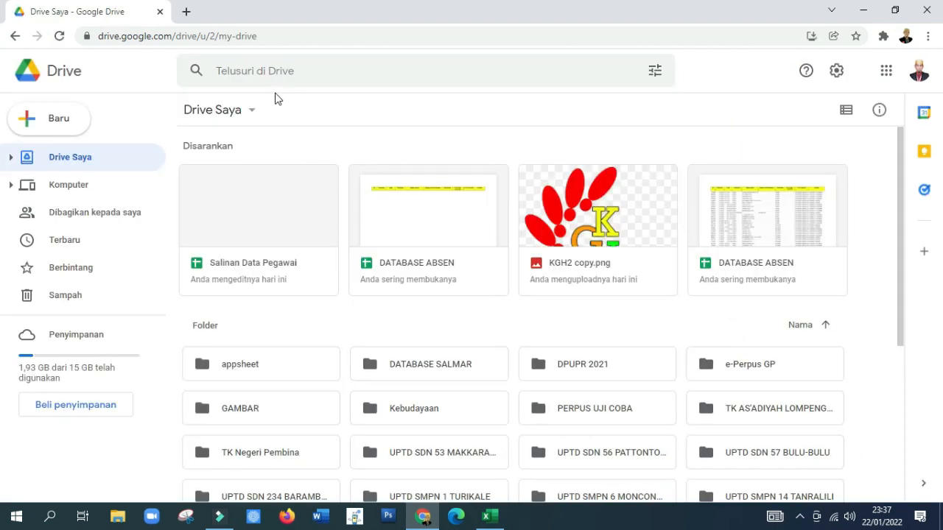
left_click(43, 128)
left_click(55, 126)
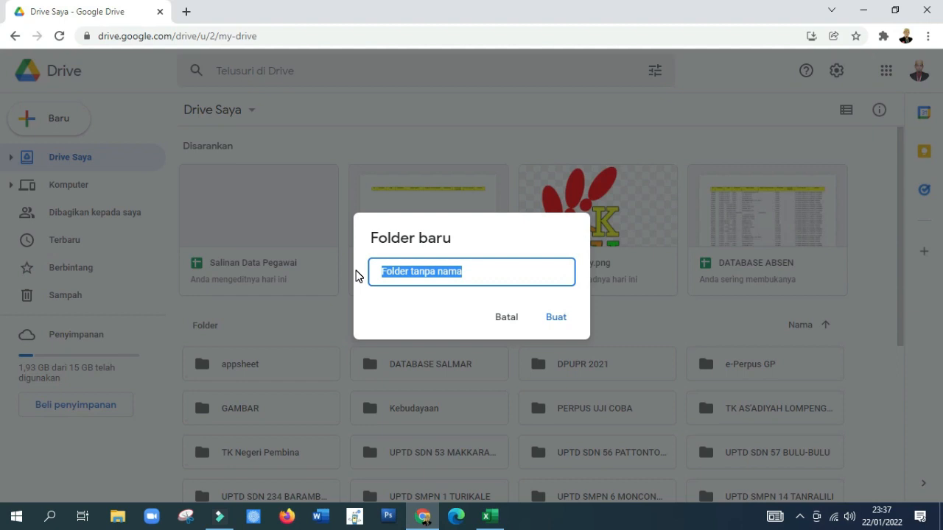
type("DATABASE")
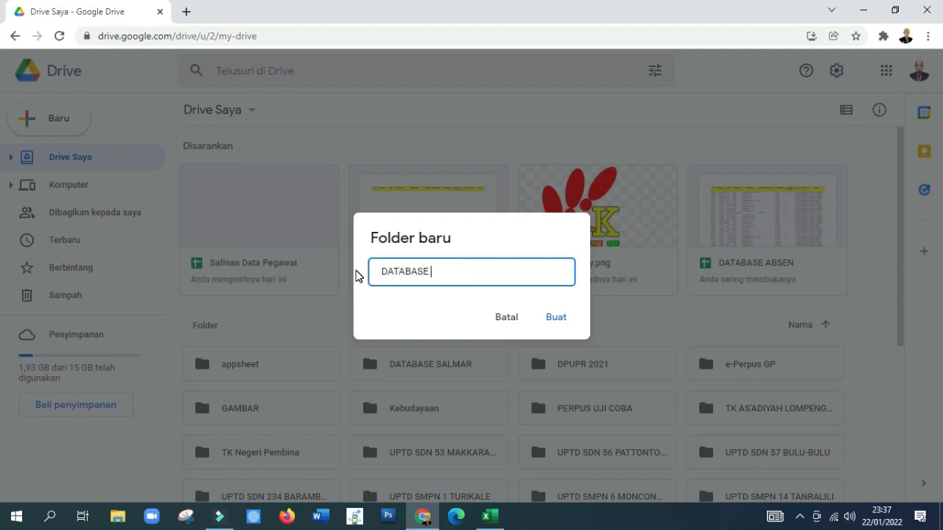
type(" 20222")
key("BackSpace")
left_click(561, 321)
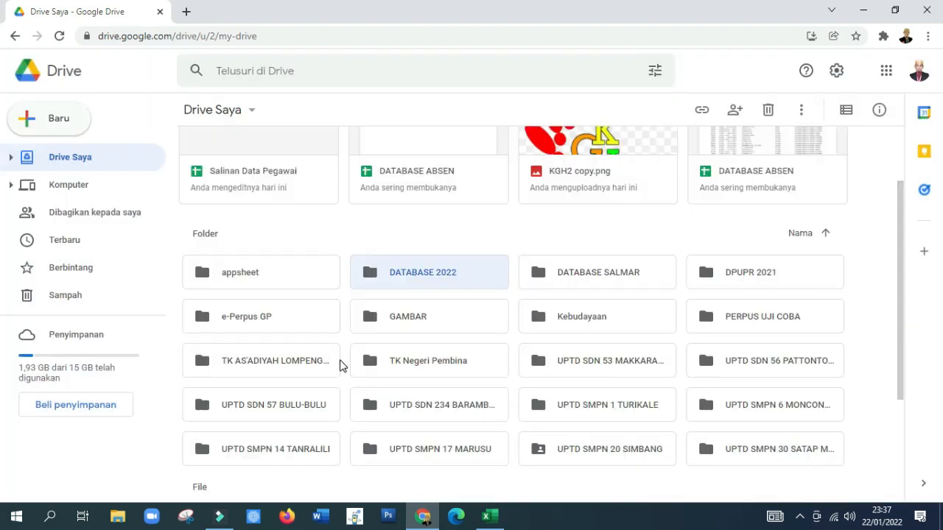
Step: Open the DATABASE 2022 folder and create a blank Google spreadsheet in it
double_click(404, 276)
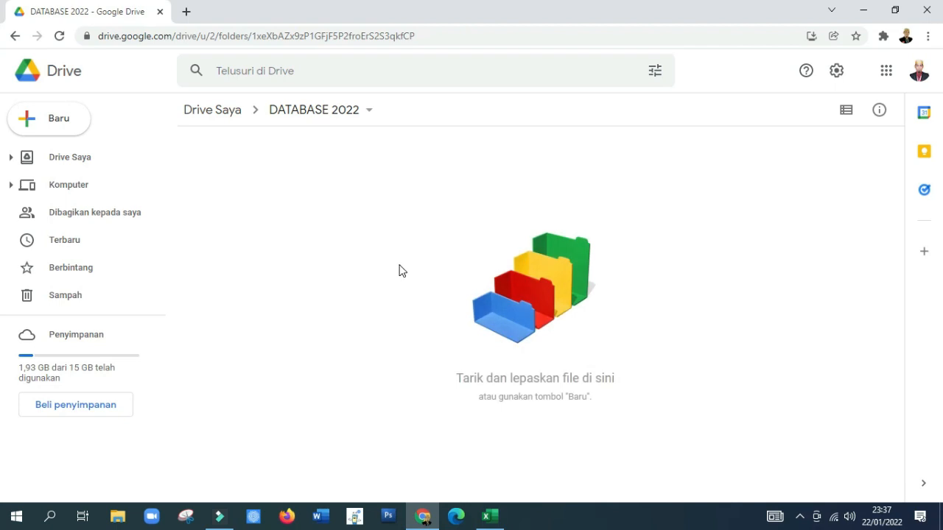
left_click(56, 126)
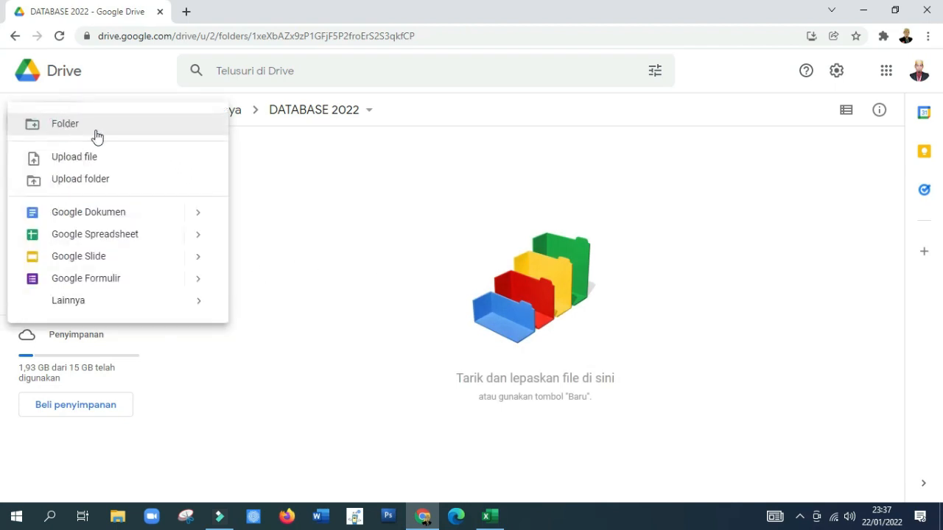
mouse_move(199, 235)
left_click(260, 246)
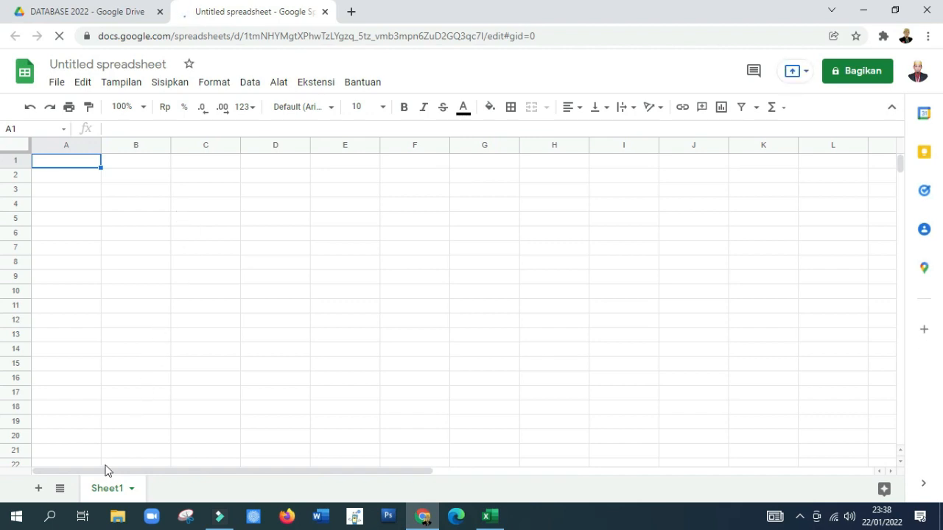
Step: Rename Sheet1 of the new spreadsheet as FORM
right_click(100, 494)
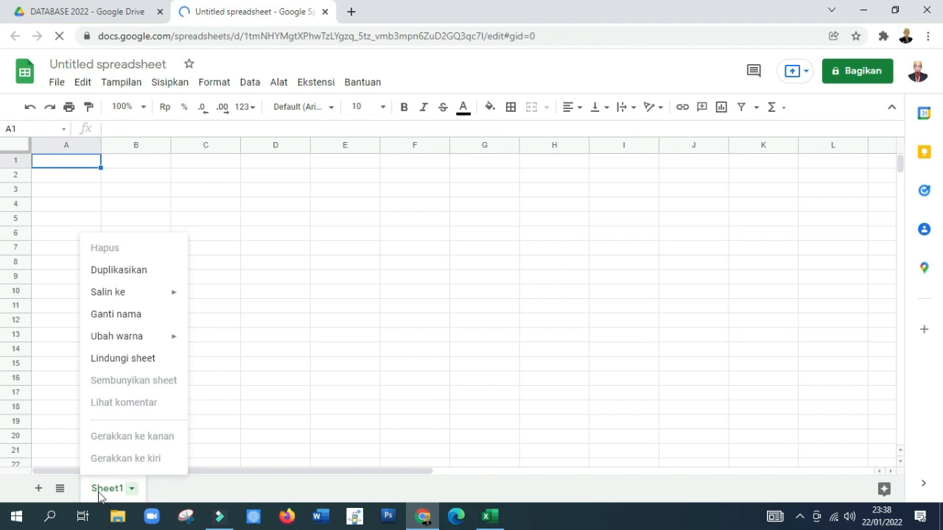
left_click(120, 315)
type("FORM")
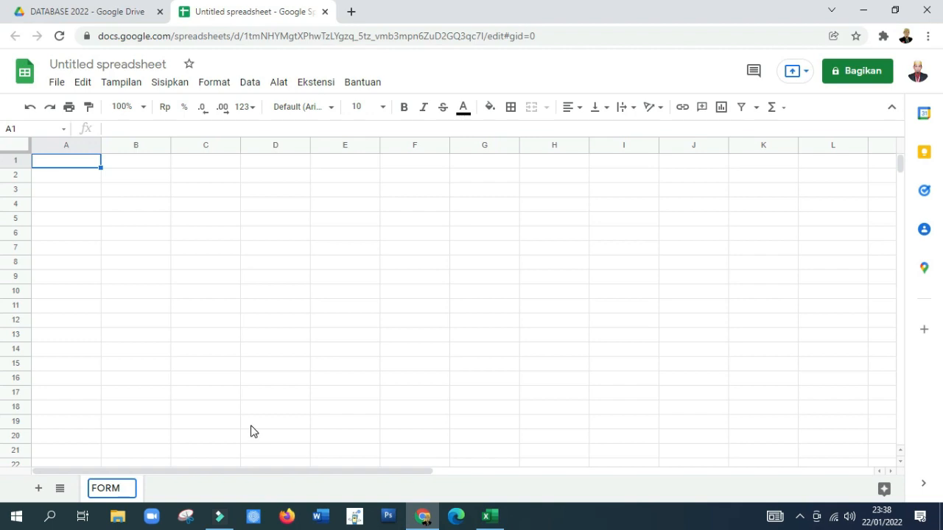
key("Return")
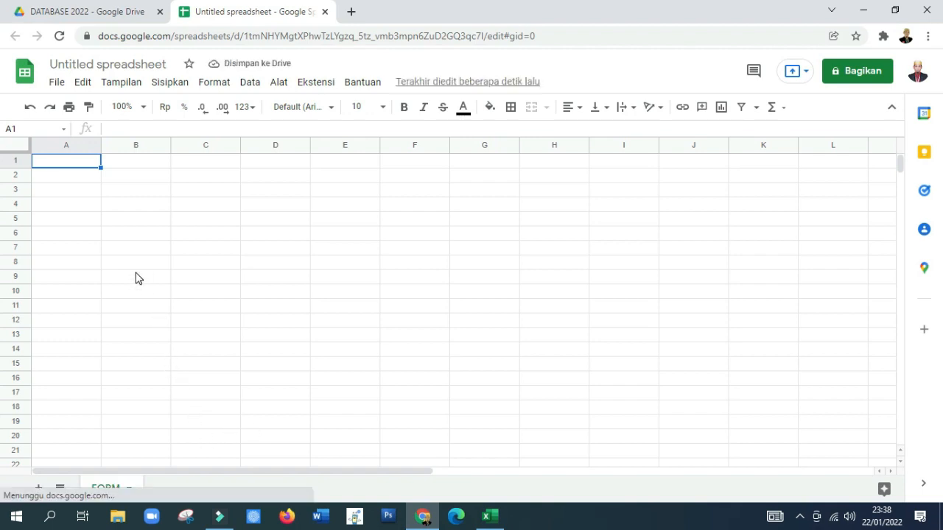
Step: Title the spreadsheet DATABASE 2022
left_click(94, 65)
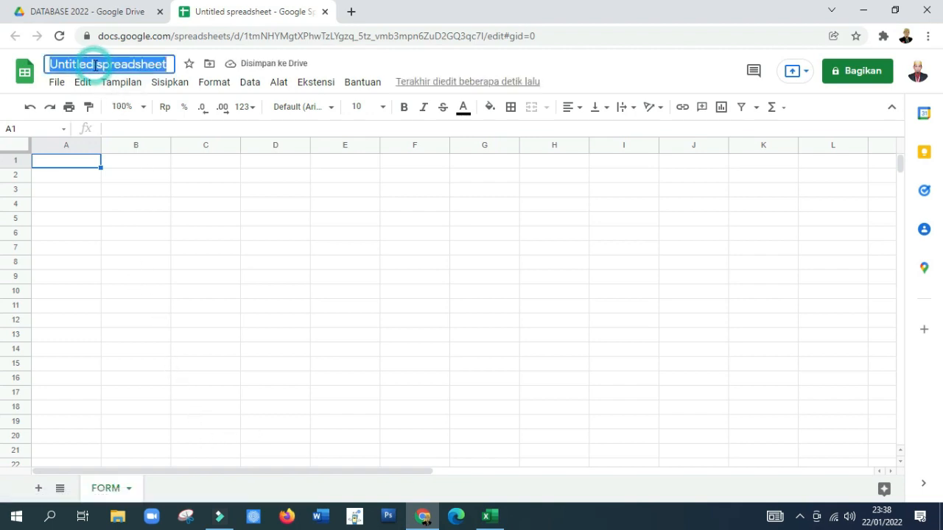
type("DATABASE")
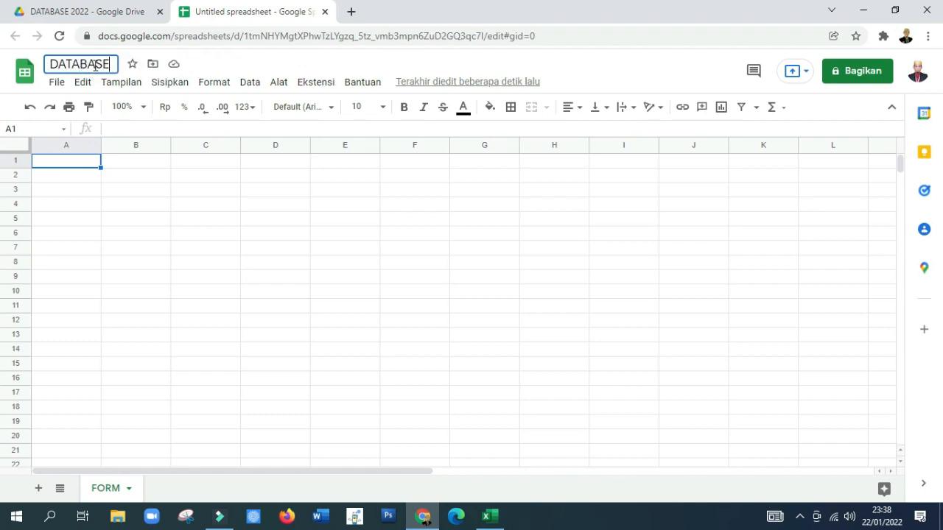
type(" 2022")
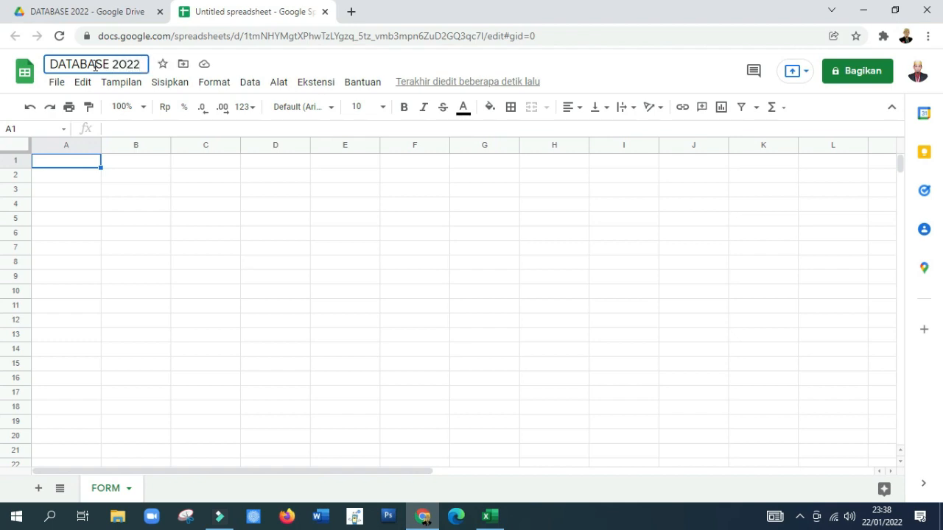
key("Return")
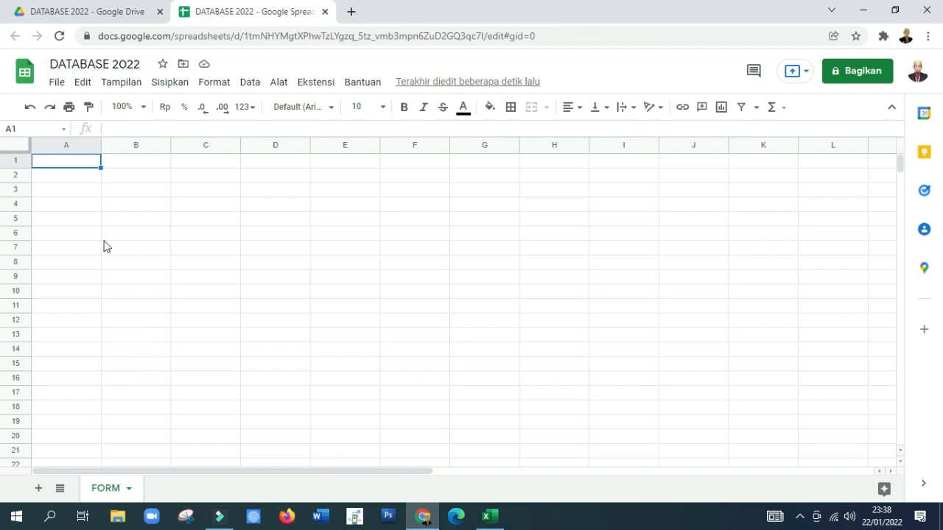
Step: Switch to the Book1 workbook in Excel and copy the headings NAMA LENGKAP through TMT KGB TERAKHIR in D1:L1
left_click(489, 517)
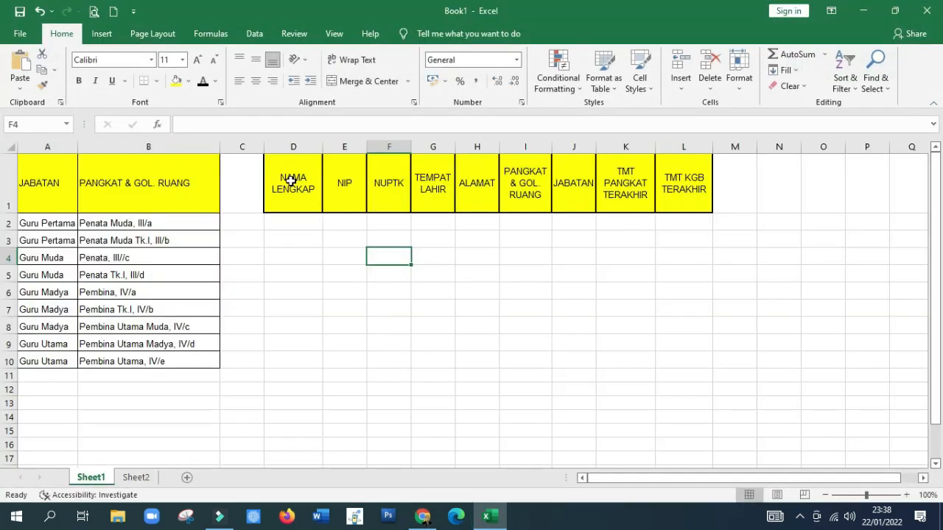
left_click_drag(288, 181, 673, 183)
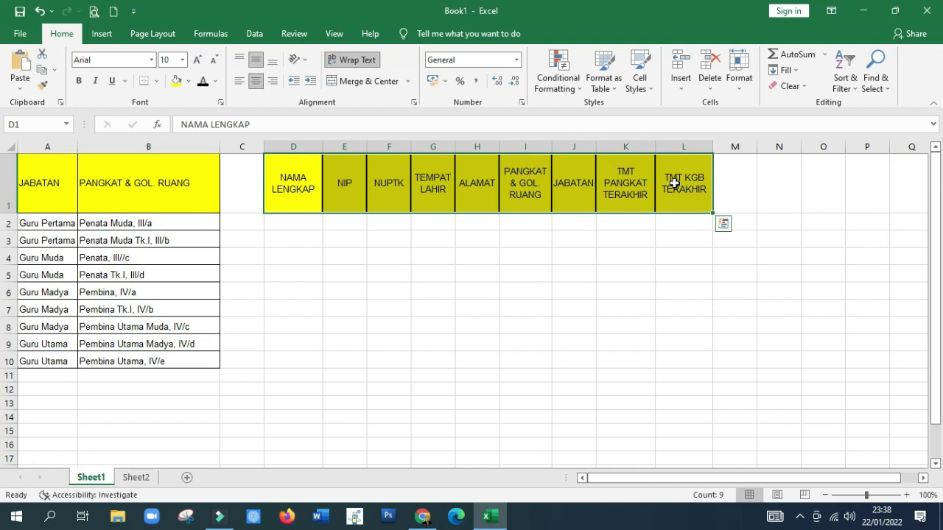
right_click(675, 187)
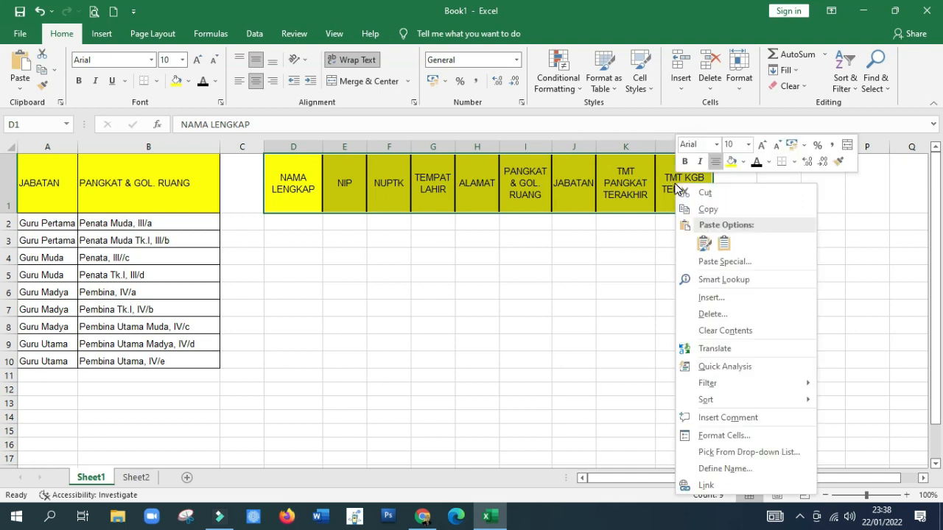
left_click(718, 209)
Step: Switch back to Google Sheets, paste the copied headings into the FORM sheet starting at A1, and widen the NAMA LENGKAP column
left_click(422, 516)
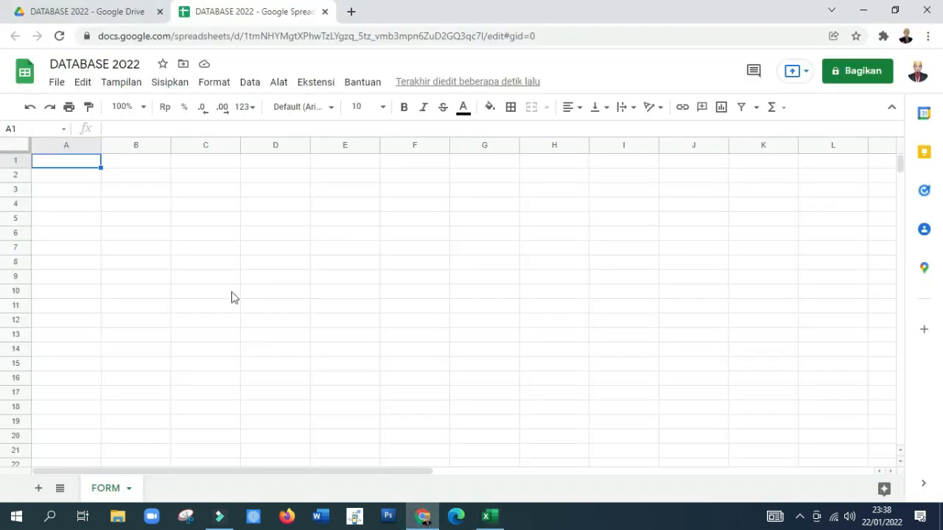
right_click(73, 169)
left_click(125, 165)
left_click(153, 220)
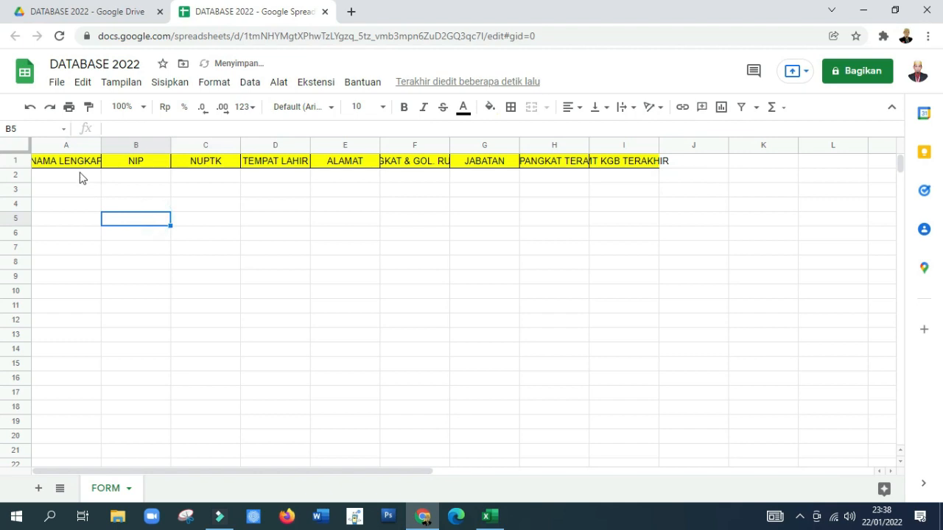
left_click_drag(100, 145, 115, 145)
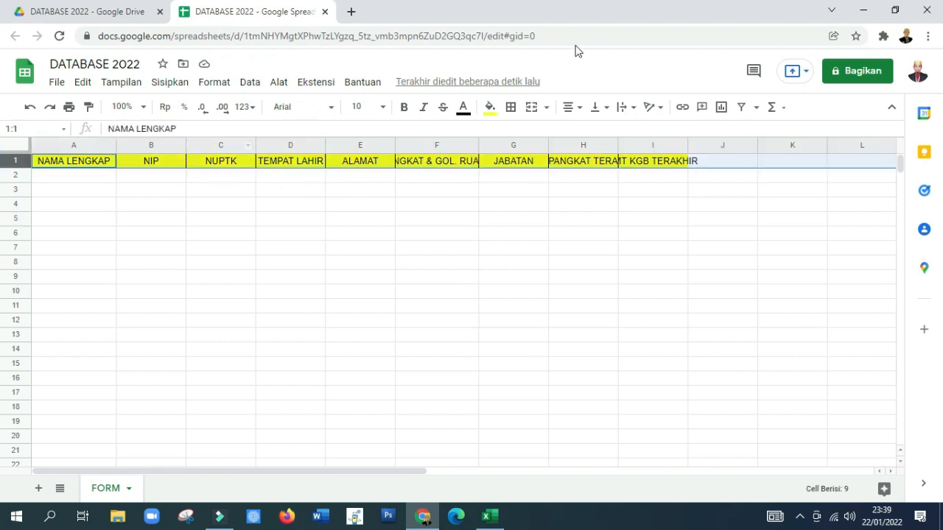
Step: Wrap the text of the heading row in the FORM sheet and align it vertically to the middle
left_click(623, 107)
left_click(640, 130)
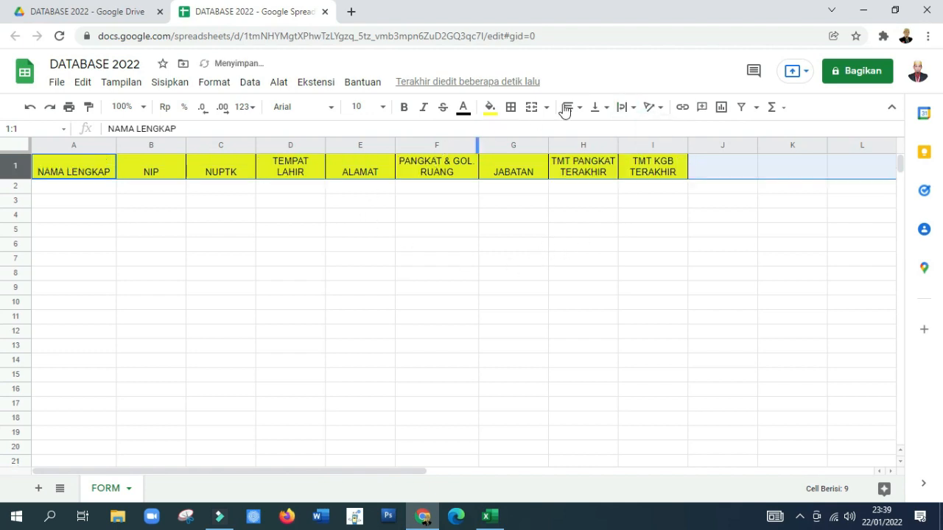
left_click(596, 107)
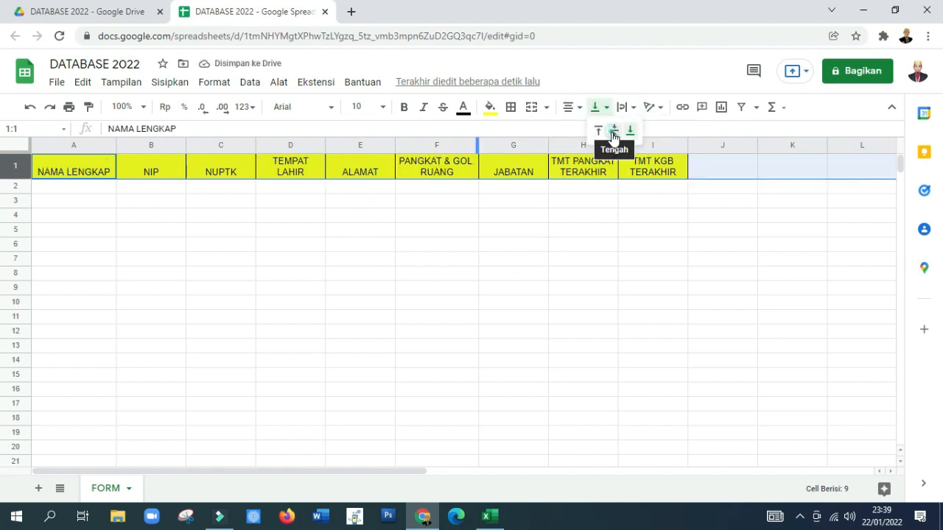
left_click(614, 131)
left_click(460, 259)
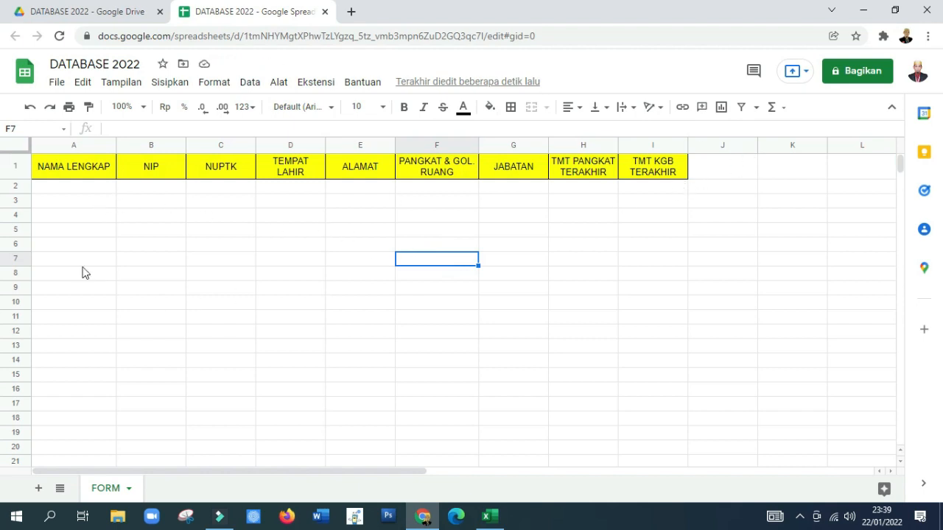
Step: Apply all borders to the range A1:I12 of the FORM sheet
left_click_drag(63, 169, 638, 337)
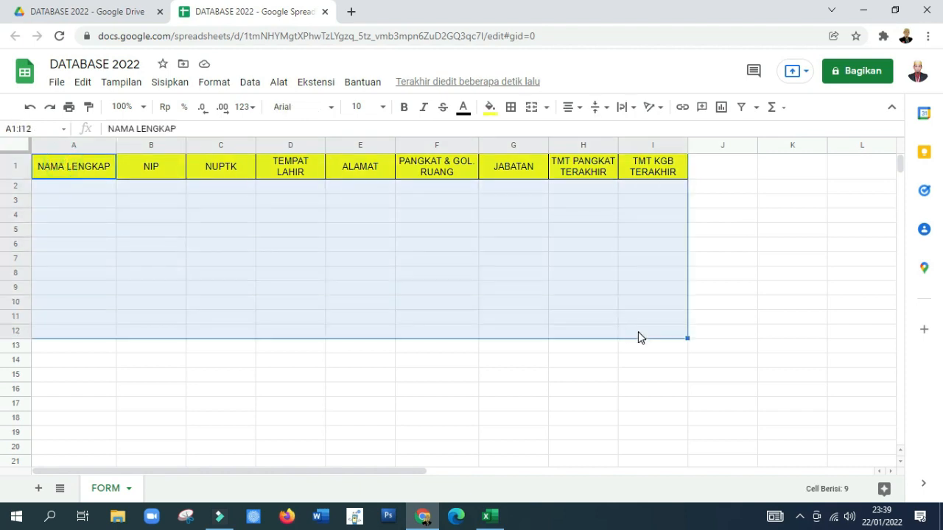
left_click(510, 107)
left_click(514, 141)
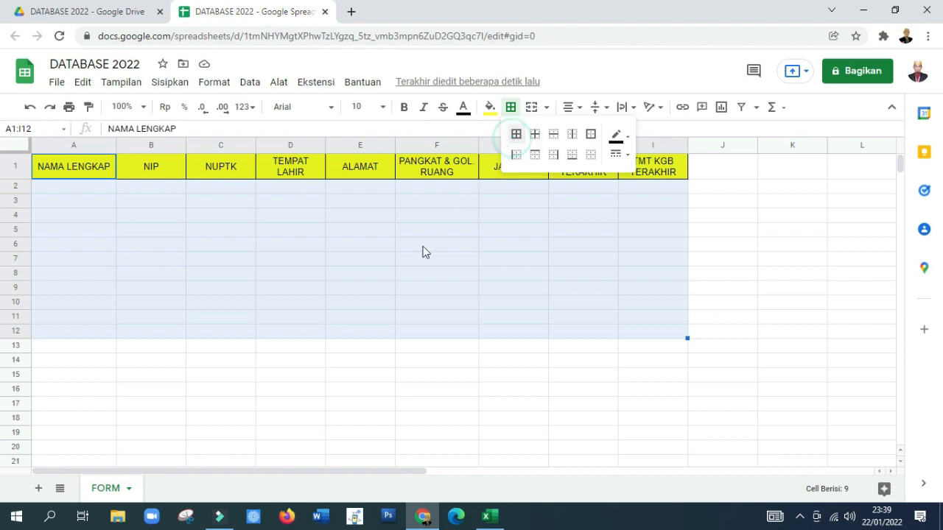
left_click(260, 271)
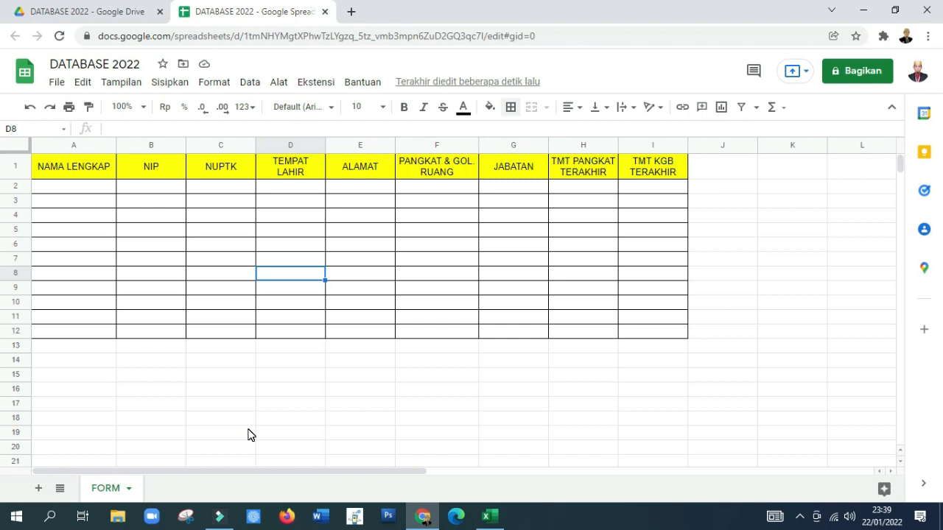
Step: Add a second sheet to the spreadsheet and rename it REF
left_click(39, 489)
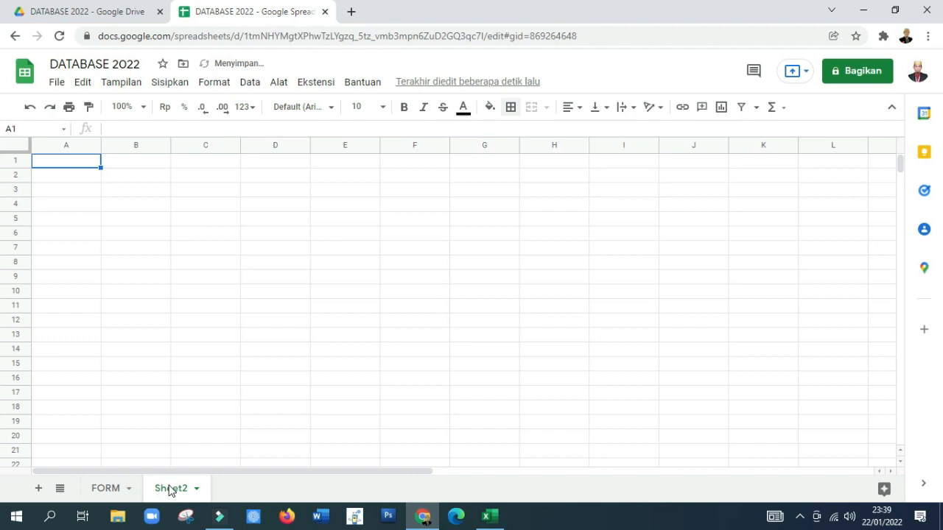
right_click(171, 490)
mouse_move(189, 337)
left_click(188, 315)
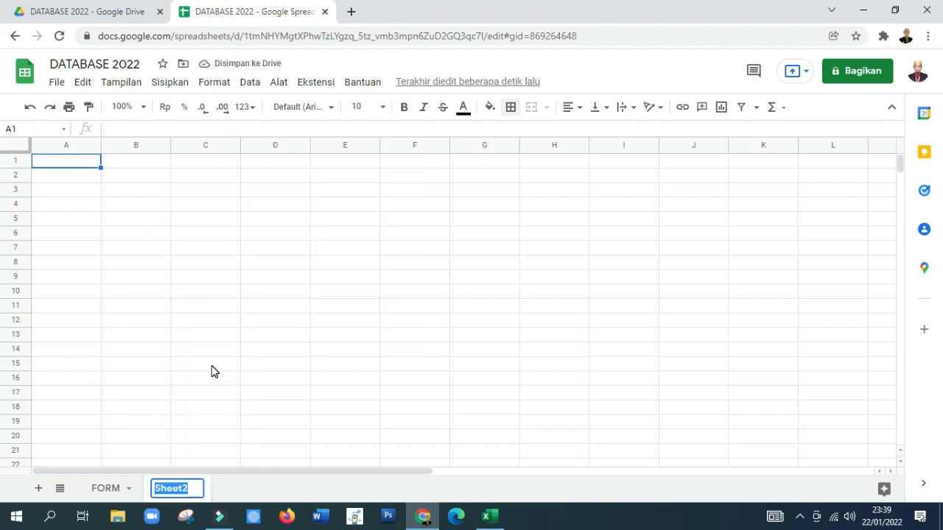
type("REF")
key("Return")
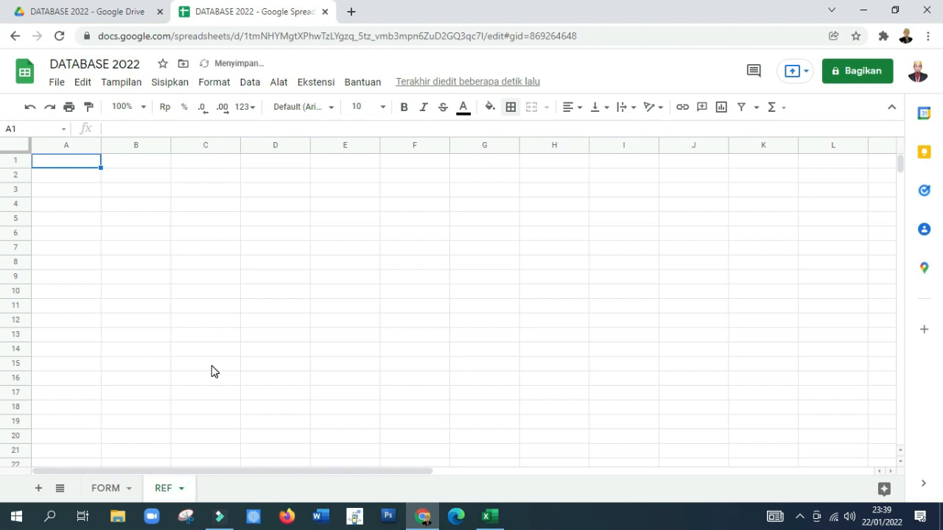
Step: Switch to the Book1 workbook in Excel and copy the JABATAN and PANGKAT & GOL. RUANG table in A1:B10
left_click(486, 516)
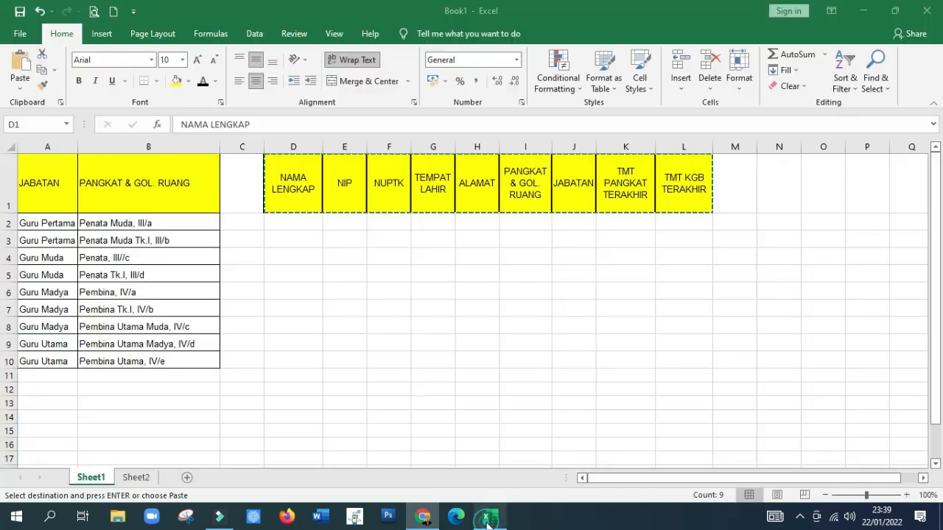
left_click_drag(33, 184, 151, 362)
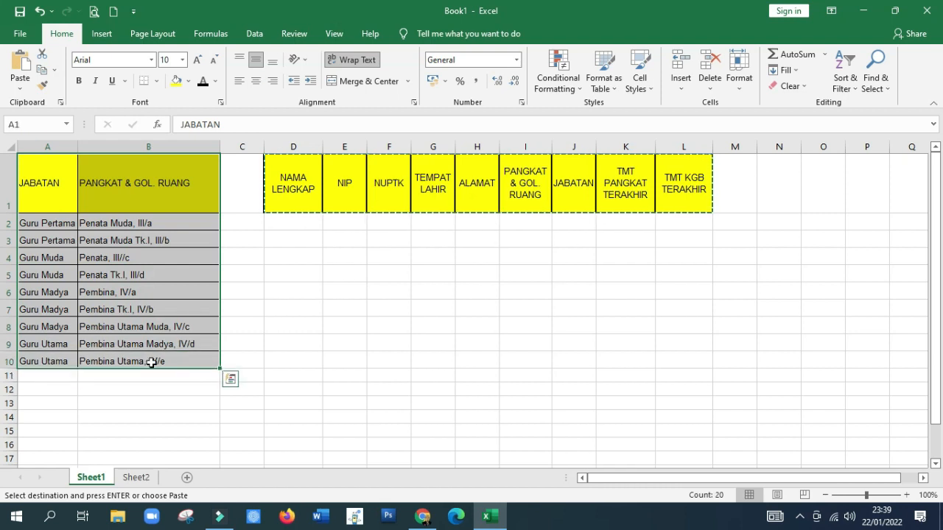
right_click(151, 365)
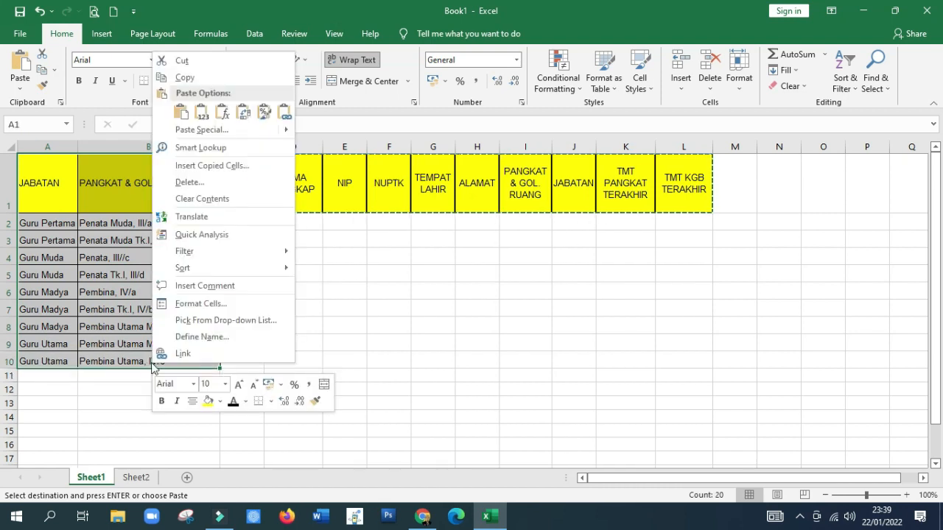
left_click(218, 76)
Step: Switch back to Google Sheets and paste the copied table into the REF sheet starting at A1
left_click(422, 515)
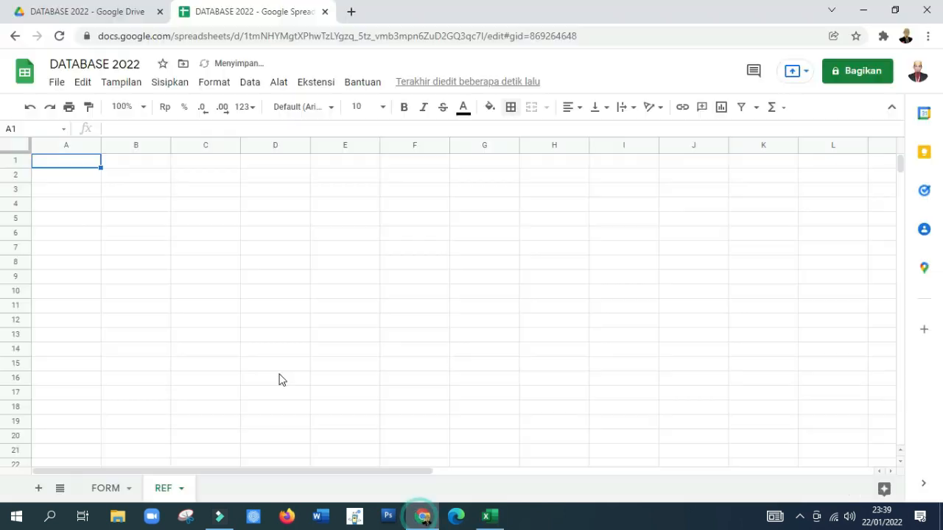
right_click(70, 161)
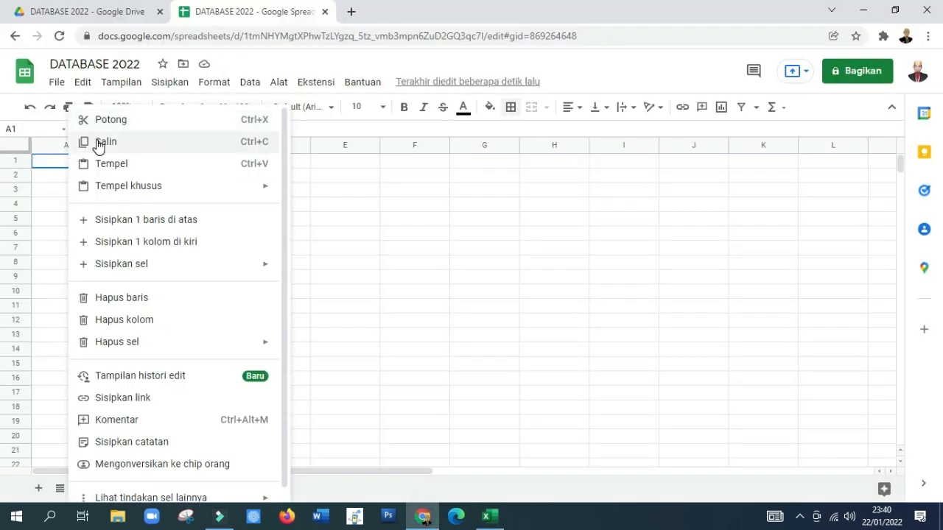
left_click(109, 168)
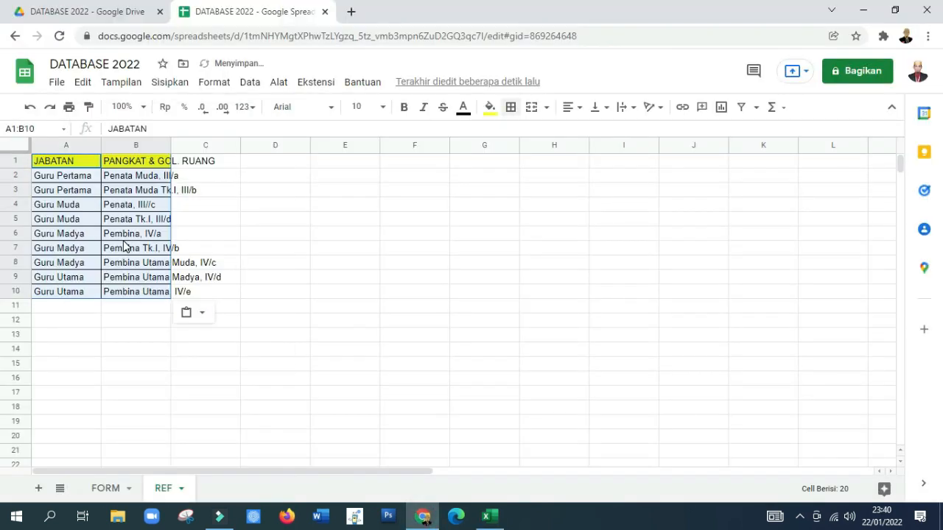
Step: Widen column B of the REF sheet so the PANGKAT & GOL. RUANG entries fit
left_click(253, 248)
left_click(166, 144)
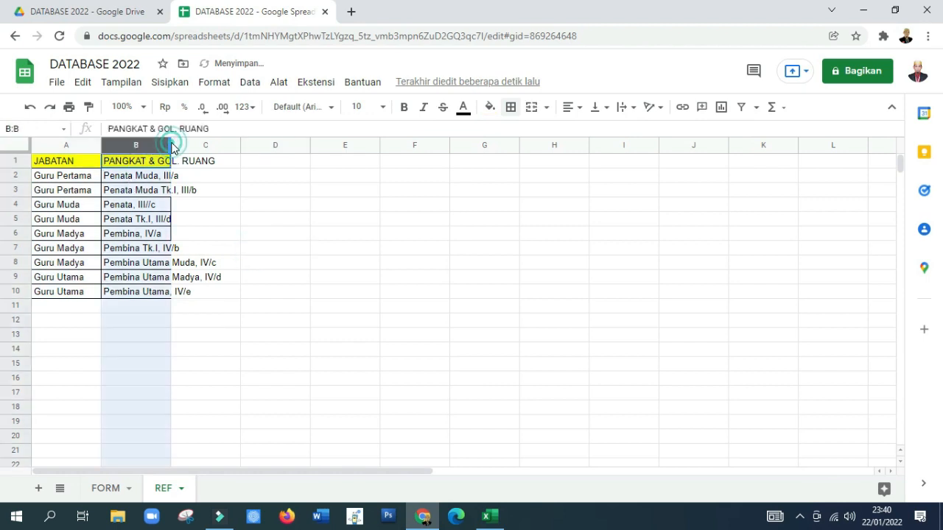
left_click(259, 249)
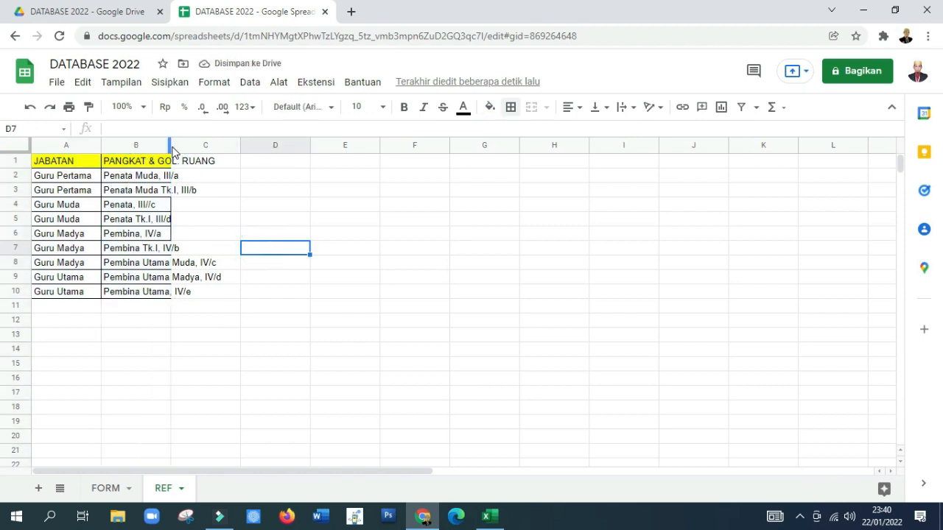
left_click_drag(170, 148, 236, 166)
left_click(225, 349)
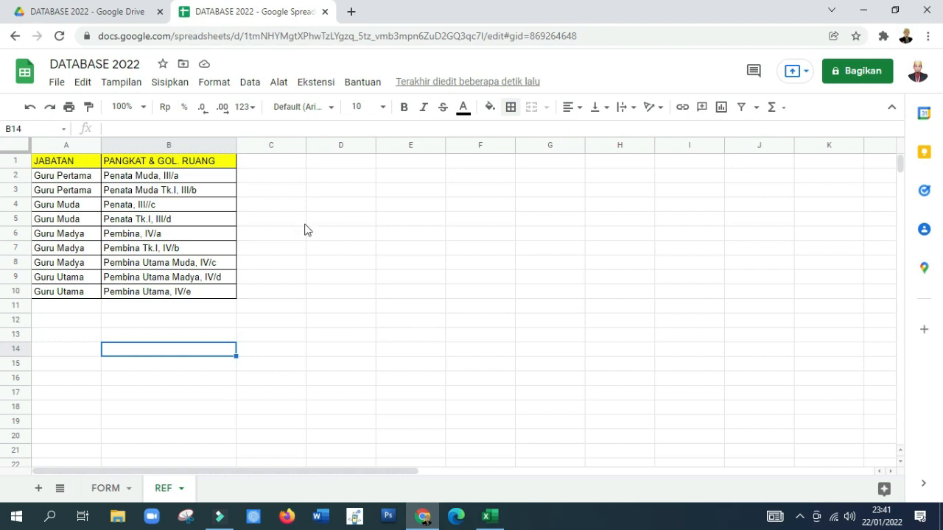
Step: Open appsheet.com in a new browser tab and go to the My Apps page
left_click(351, 13)
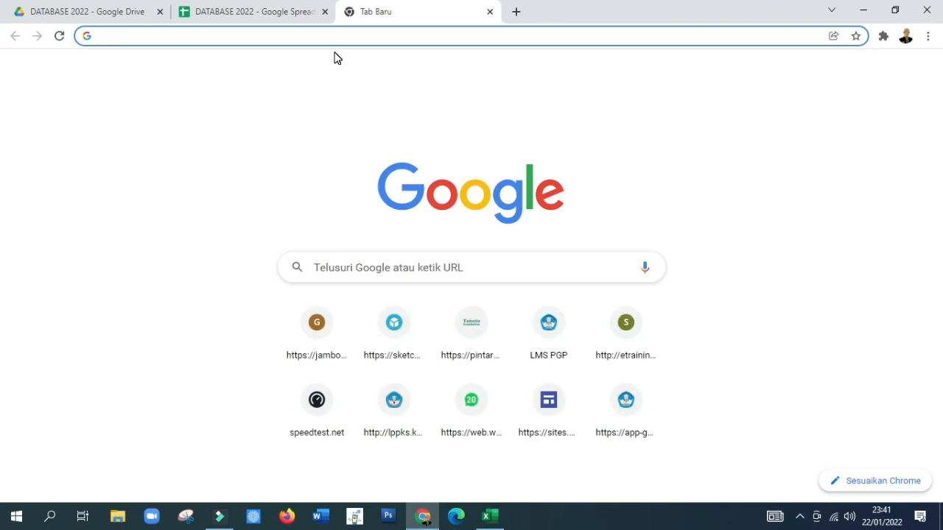
type("APP")
key("Return")
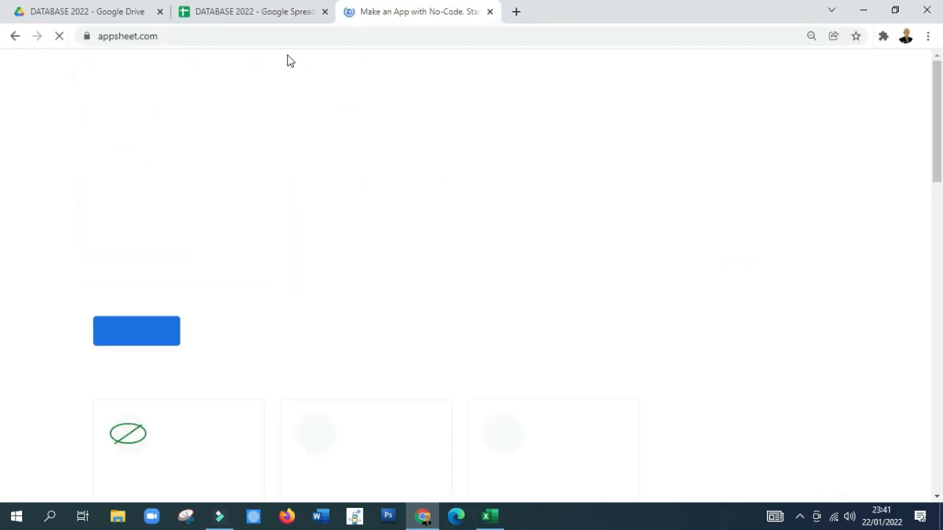
left_click(156, 339)
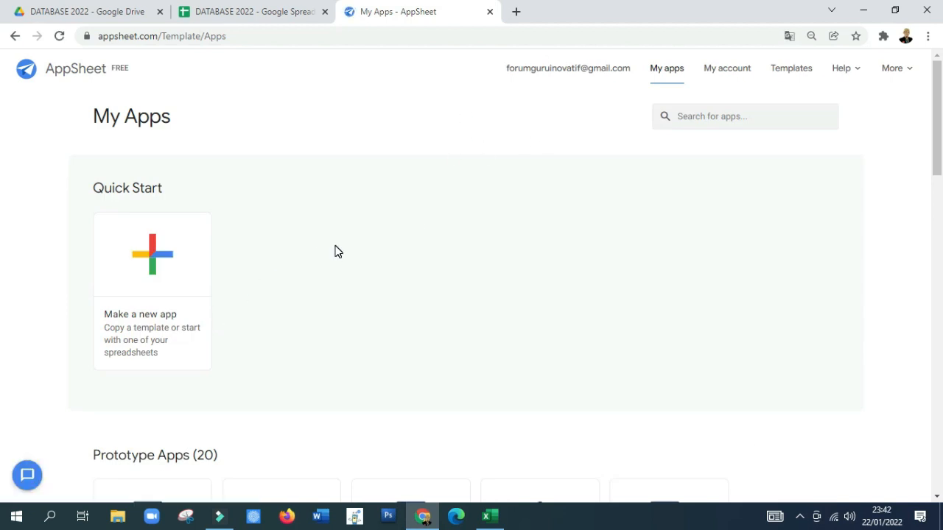
scroll(334, 252, "down", 1)
scroll(334, 252, "up", 1)
Step: Start a new app from your own data, named DATABASE 2022, in the Education & Training category
left_click(155, 255)
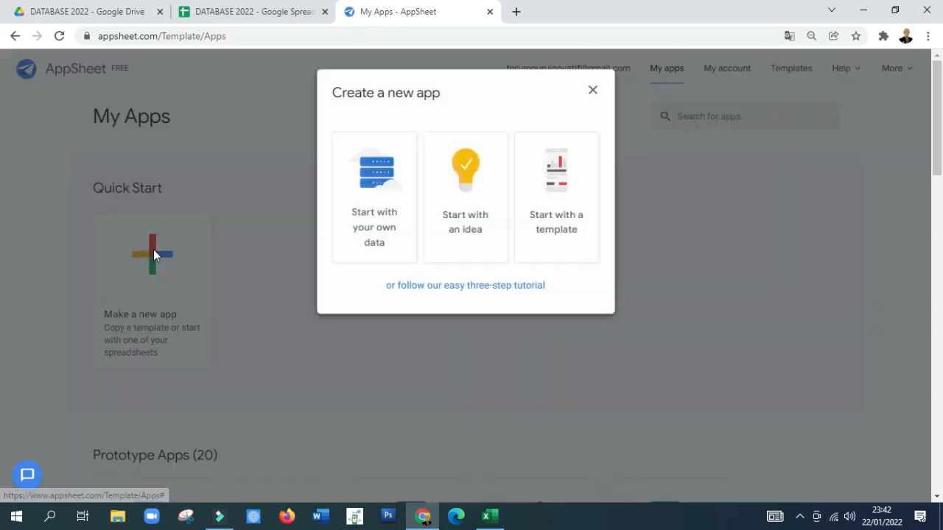
left_click(376, 181)
left_click(398, 162)
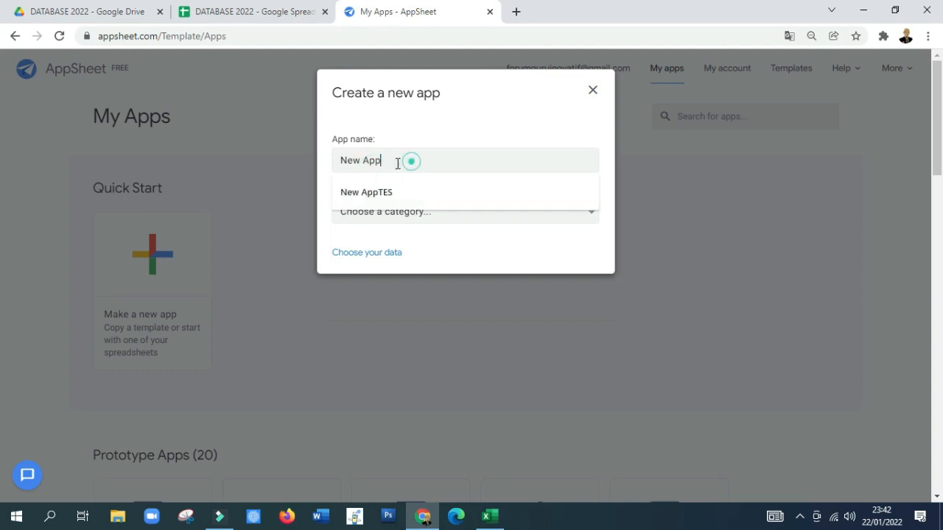
left_click_drag(398, 162, 328, 173)
type("DATABASE")
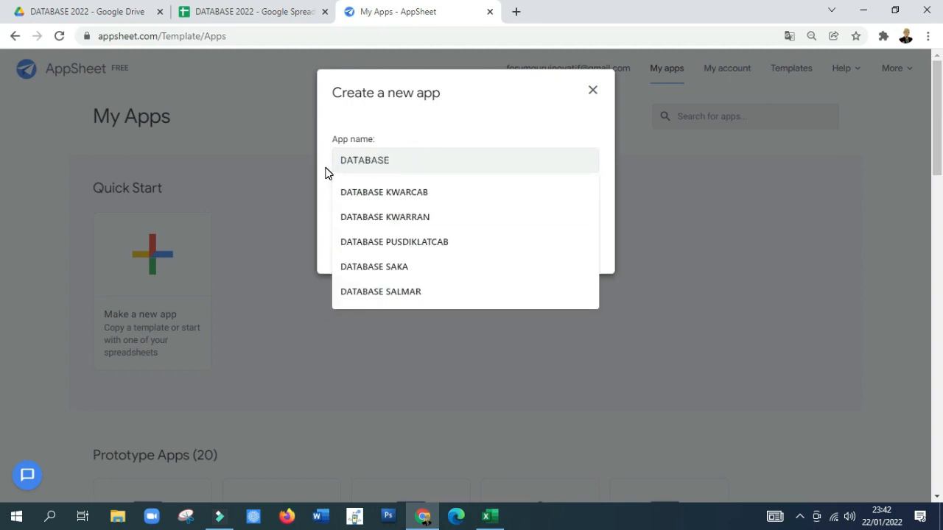
type(" 2022")
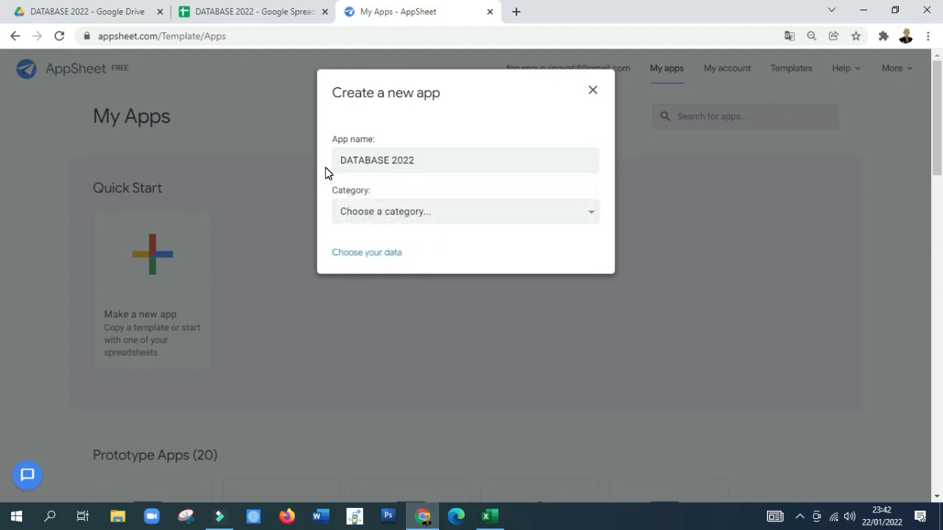
left_click(447, 211)
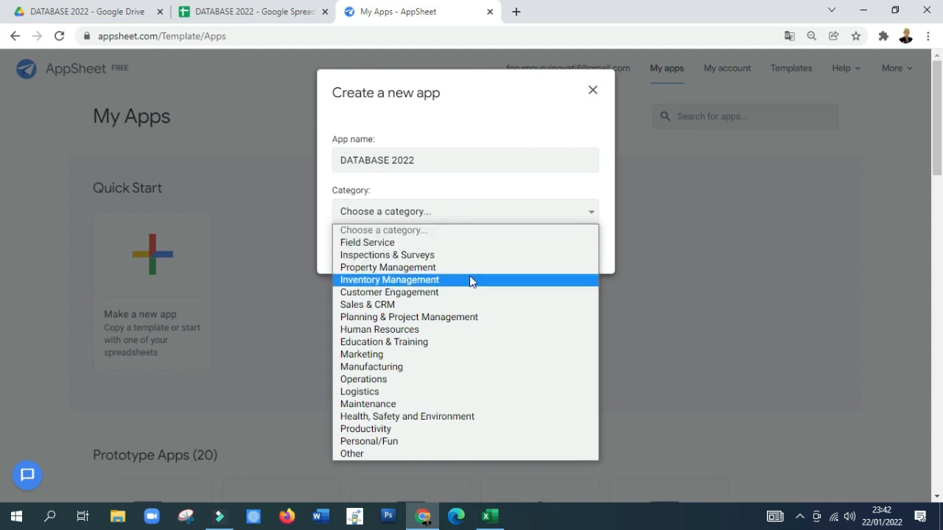
left_click(453, 341)
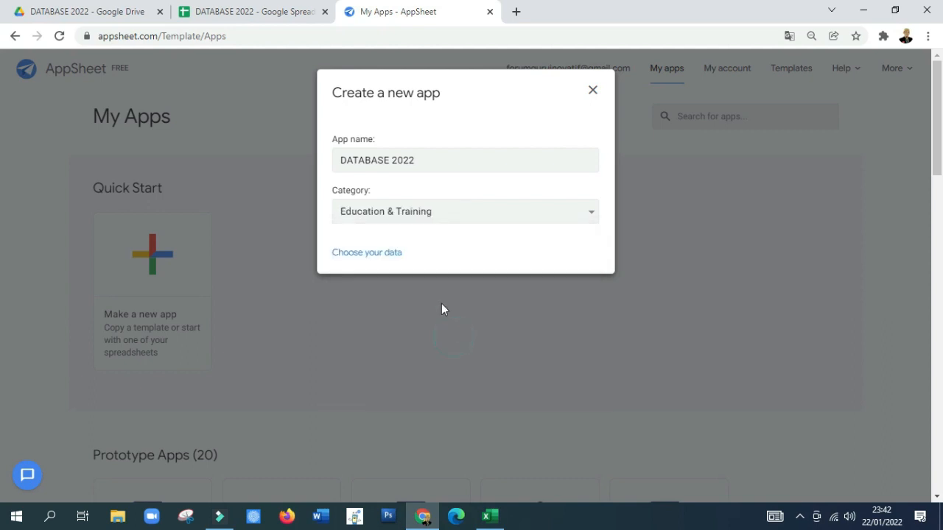
Step: Choose the DATABASE 2022 spreadsheet from the DATABASE 2022 Drive folder as the new app's data source
left_click(378, 253)
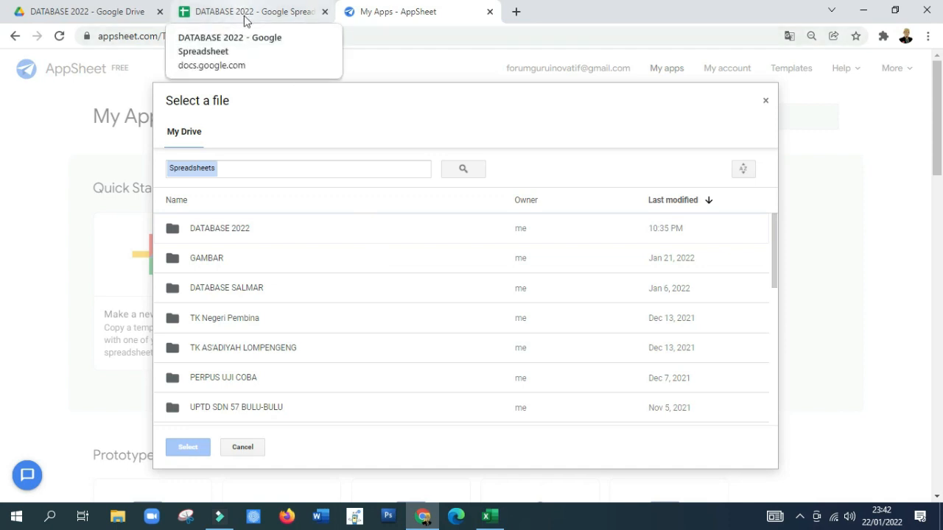
double_click(226, 230)
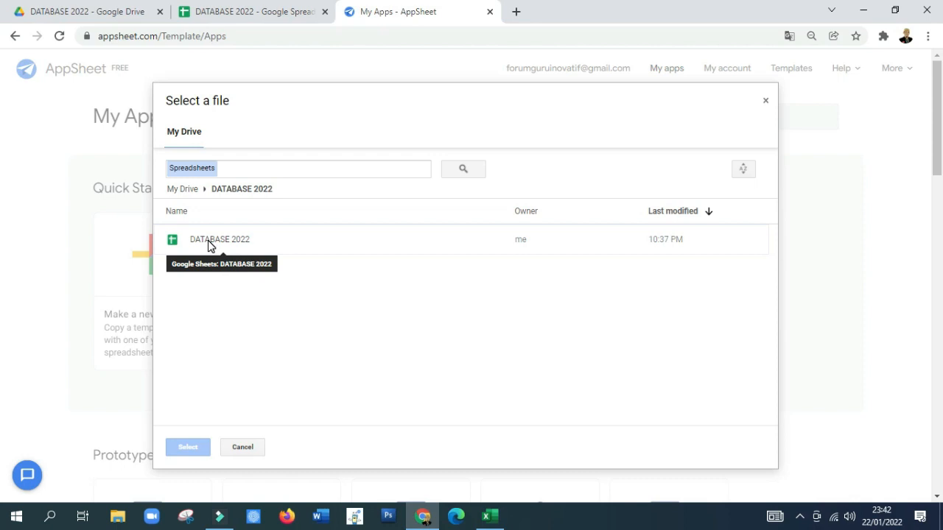
left_click(208, 240)
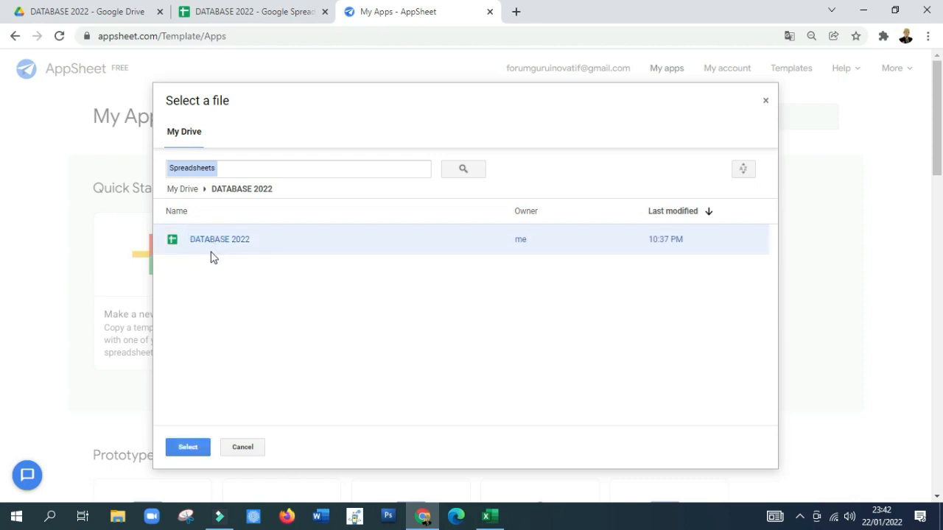
left_click(187, 447)
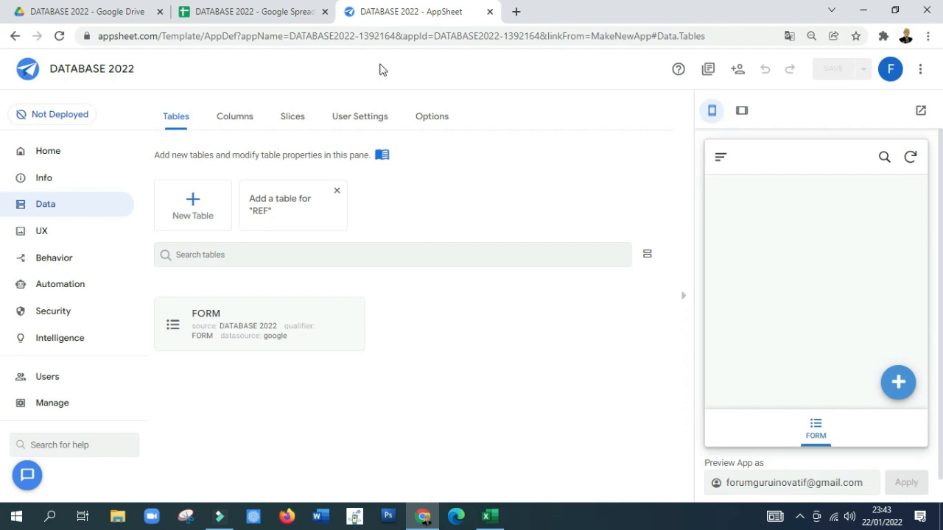
Step: Restrict the FORM table to adds only by disallowing updates and deletes
left_click(253, 15)
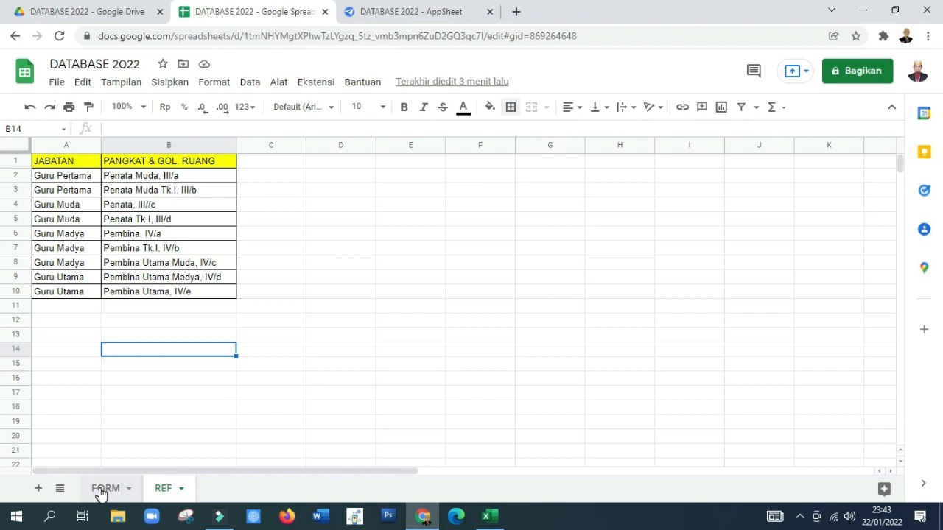
left_click(416, 9)
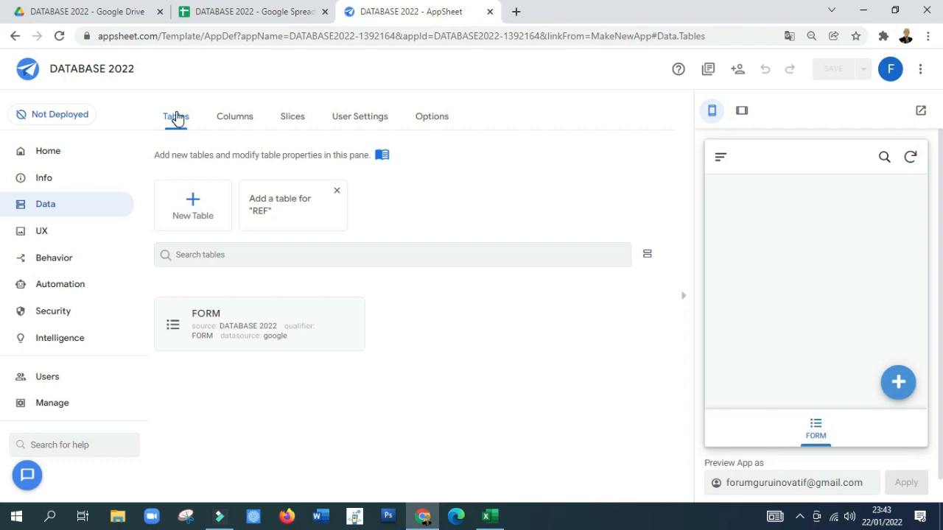
left_click(221, 317)
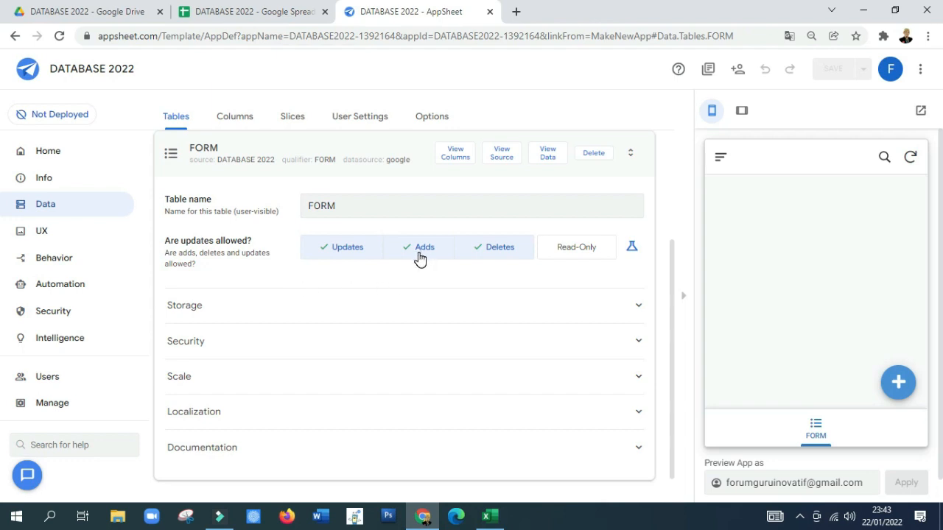
left_click(331, 250)
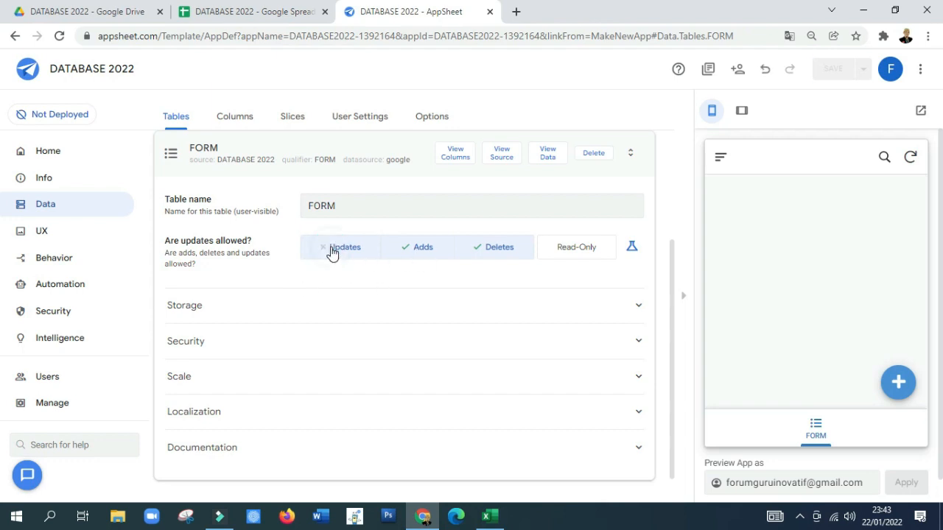
left_click(498, 253)
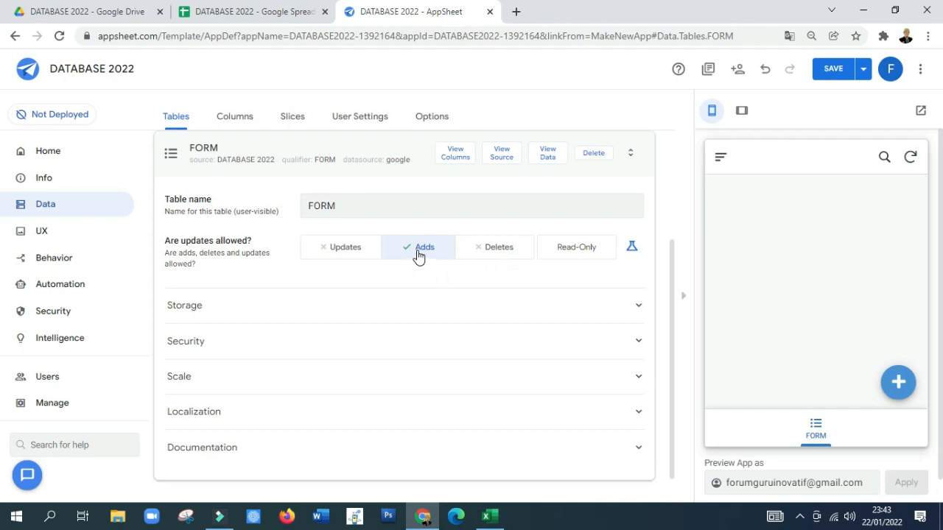
Step: Change the type of the FORM table's ALAMAT column to LongText
left_click(234, 120)
left_click(254, 260)
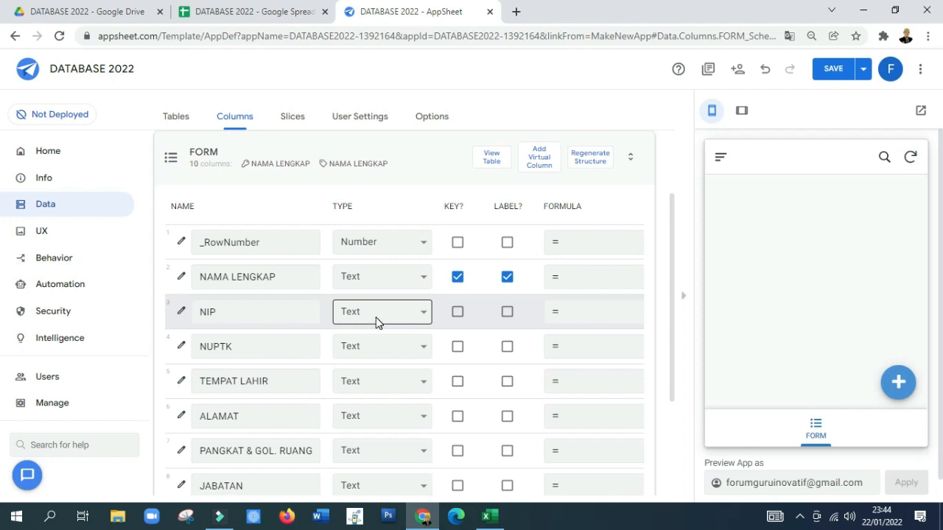
scroll(374, 345, "down", 2)
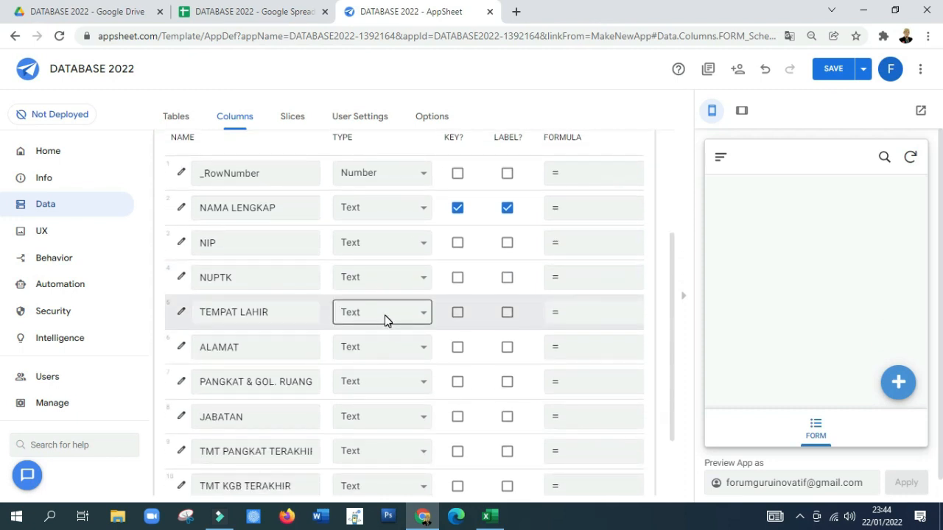
left_click(380, 355)
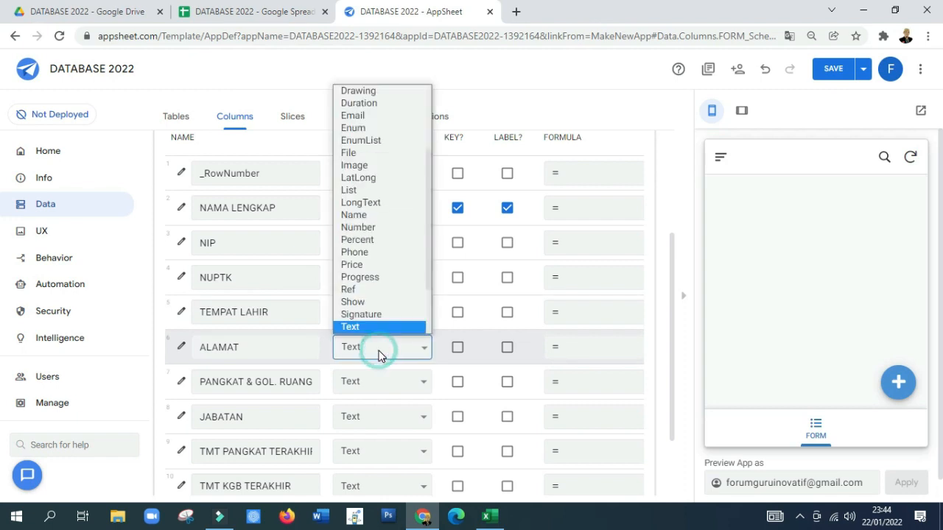
left_click(397, 204)
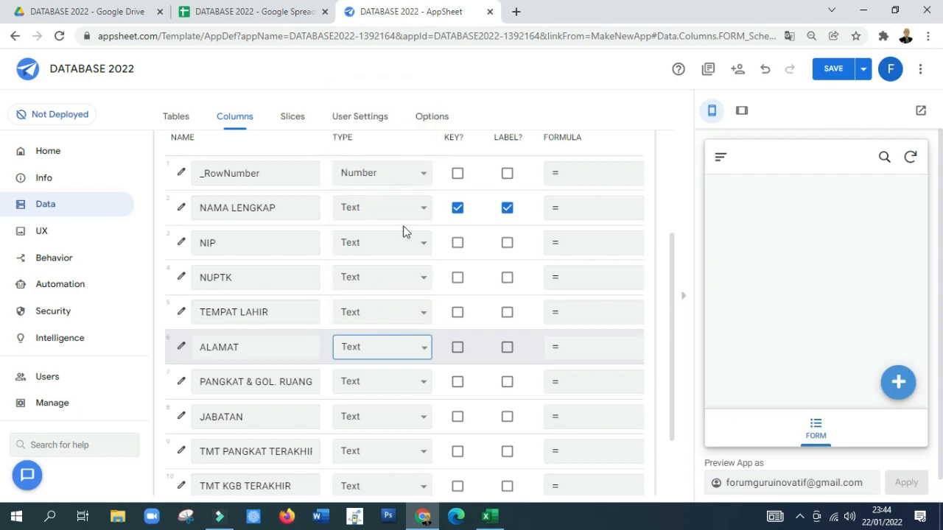
scroll(382, 350, "down", 1)
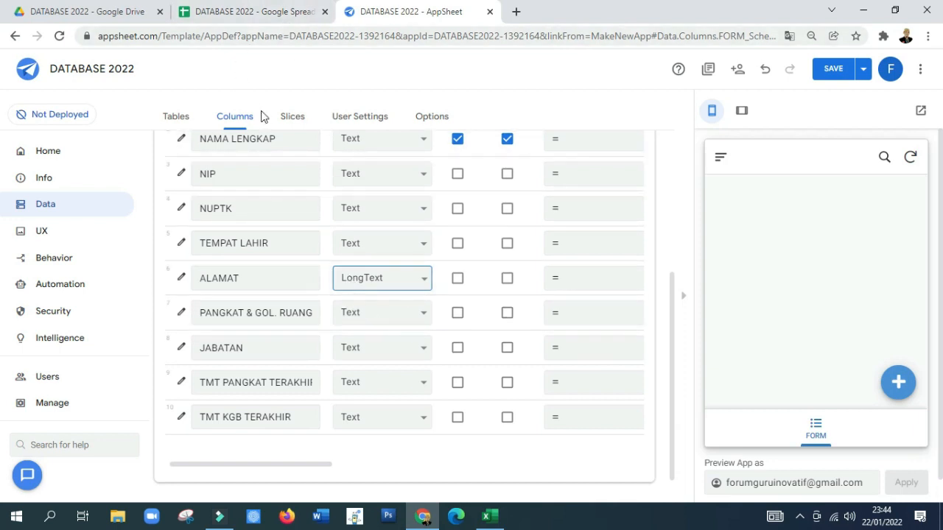
Step: Add the suggested REF table to the app's data and make it read-only
left_click(175, 118)
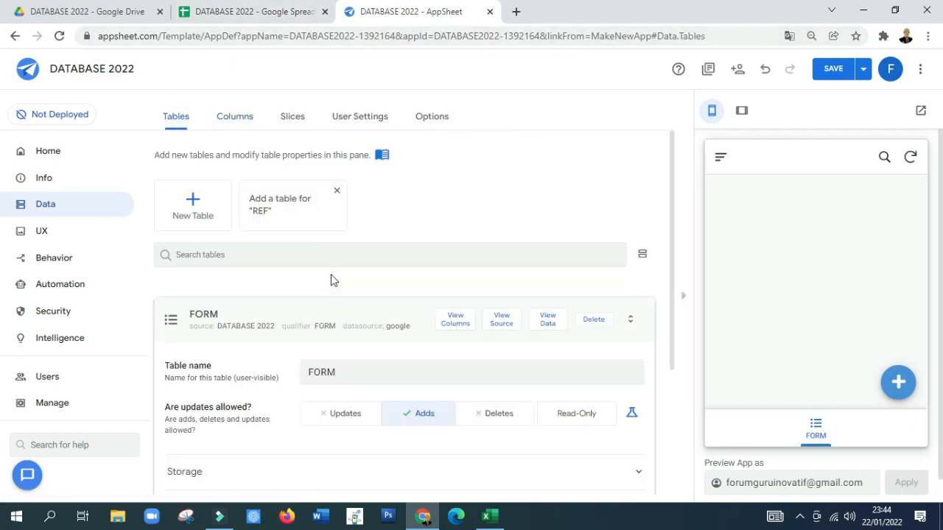
left_click(280, 212)
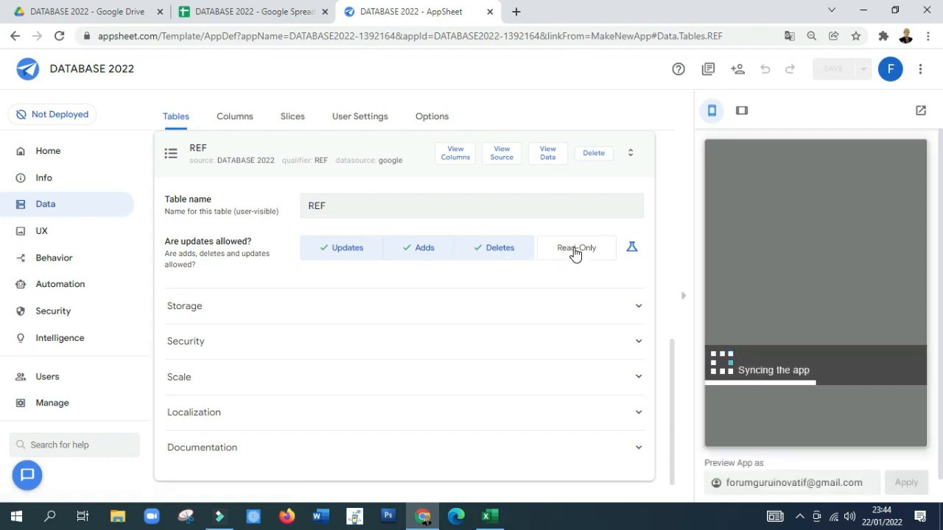
left_click(575, 251)
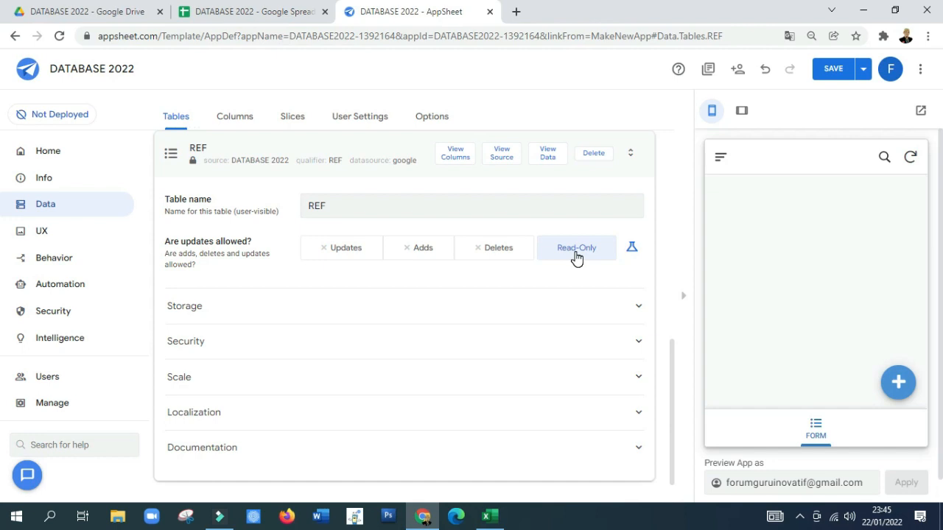
left_click(313, 144)
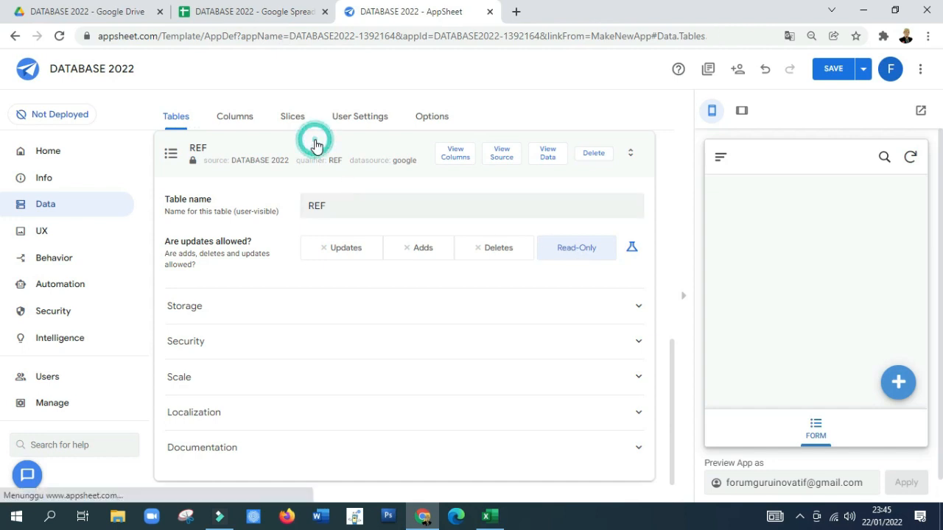
Step: Change the type of the FORM table's PANGKAT & GOL. RUANG column to Ref
left_click(233, 117)
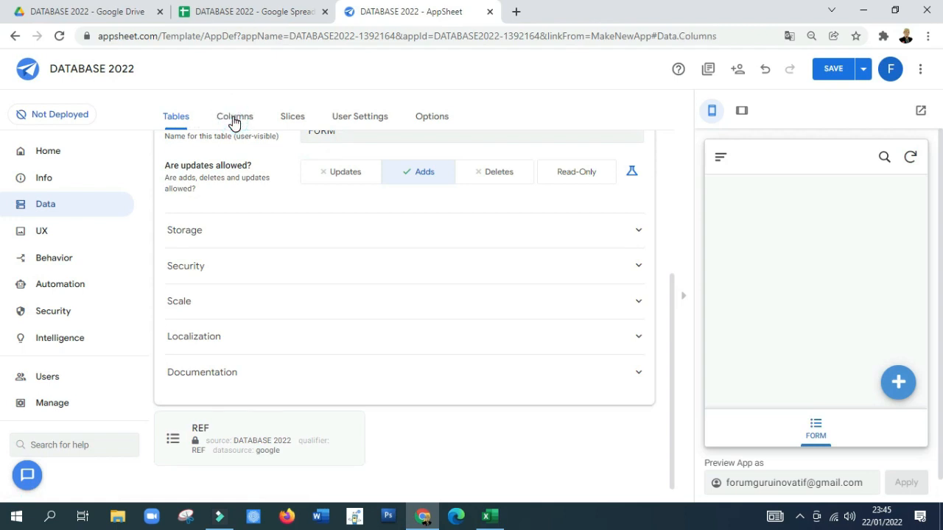
scroll(294, 278, "down", 1)
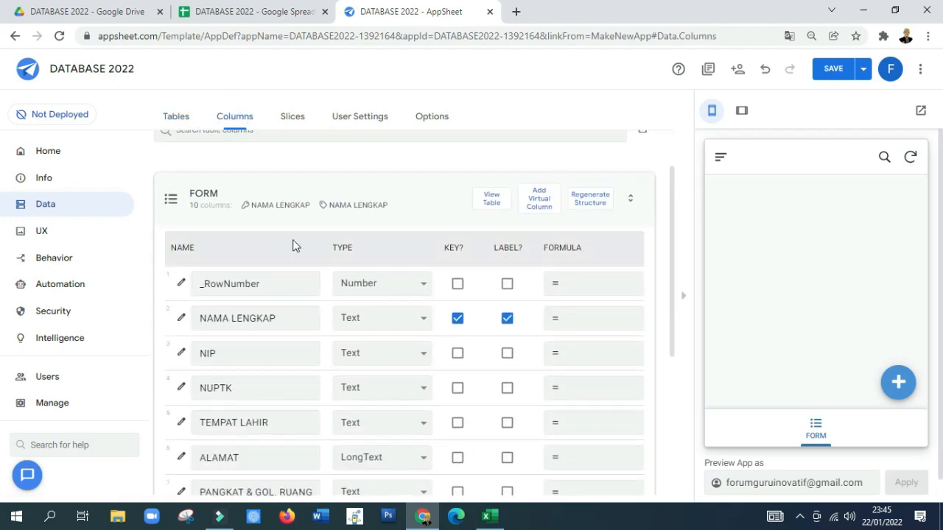
scroll(257, 212, "down", 1)
scroll(257, 206, "up", 1)
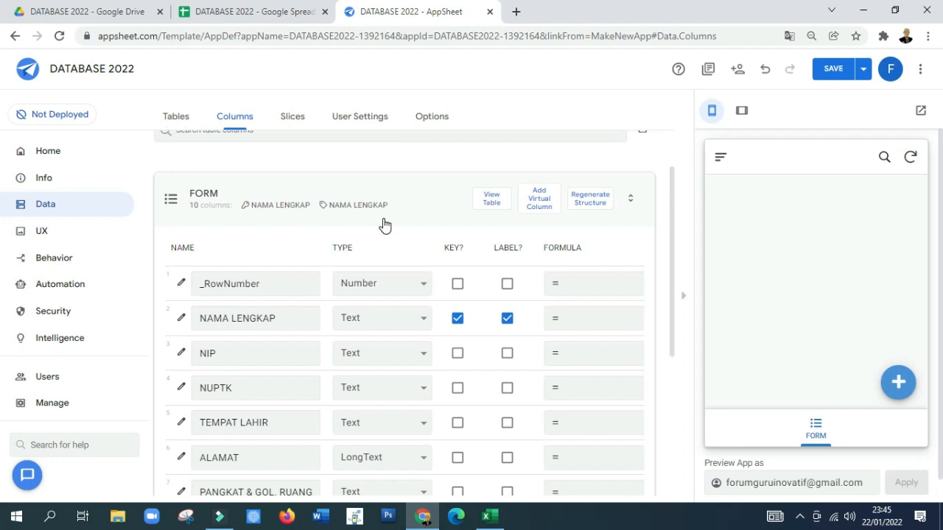
scroll(378, 280, "down", 1)
left_click(257, 387)
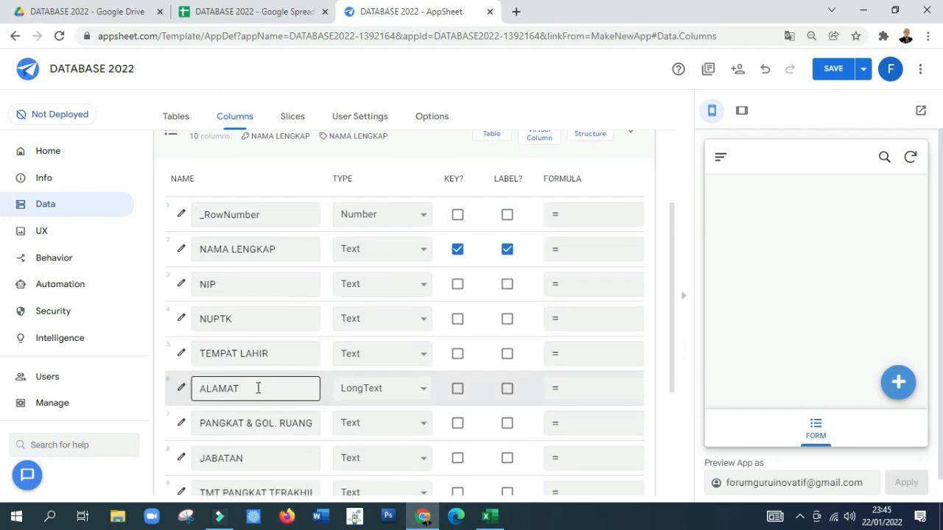
scroll(257, 388, "down", 1)
scroll(257, 387, "down", 1)
left_click(290, 290)
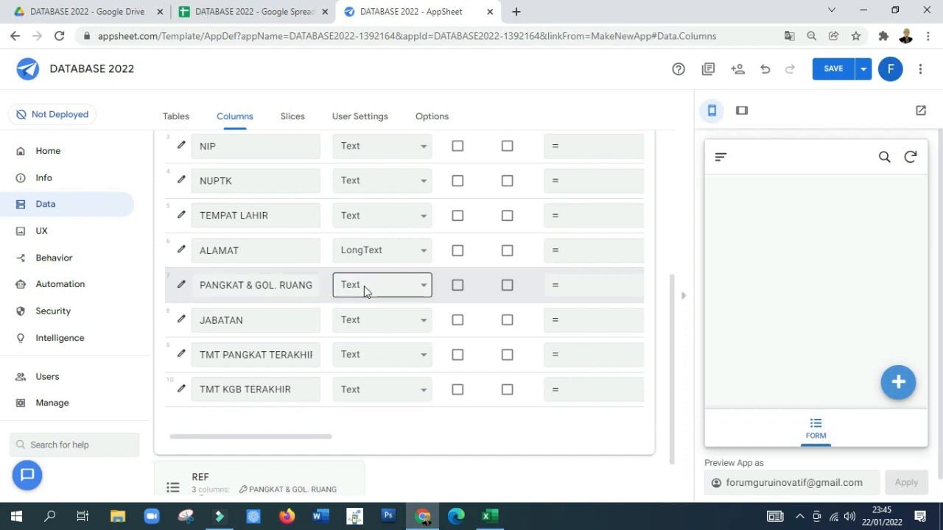
left_click(397, 287)
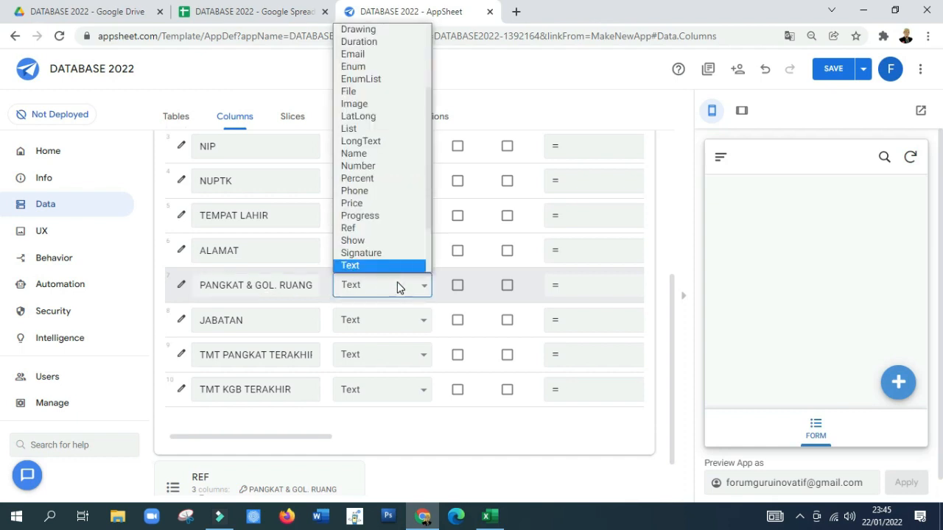
scroll(393, 275, "down", 1)
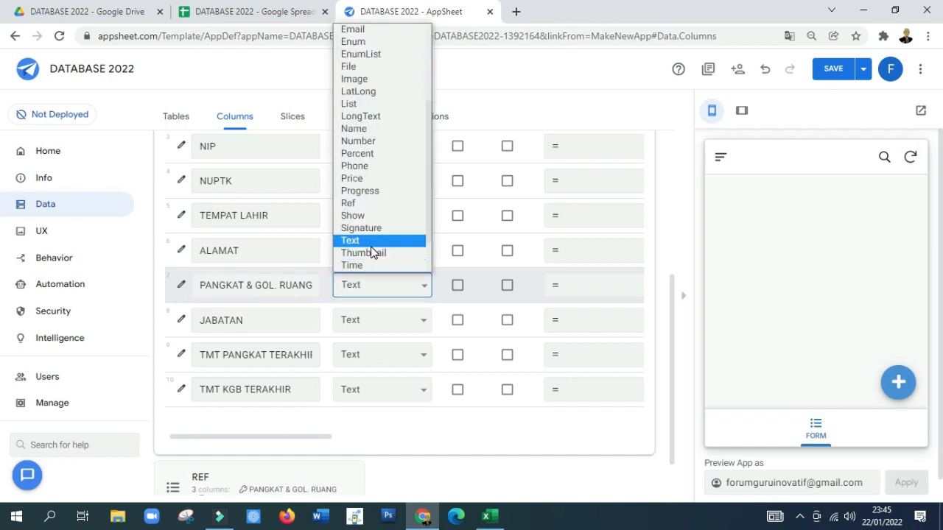
left_click(355, 203)
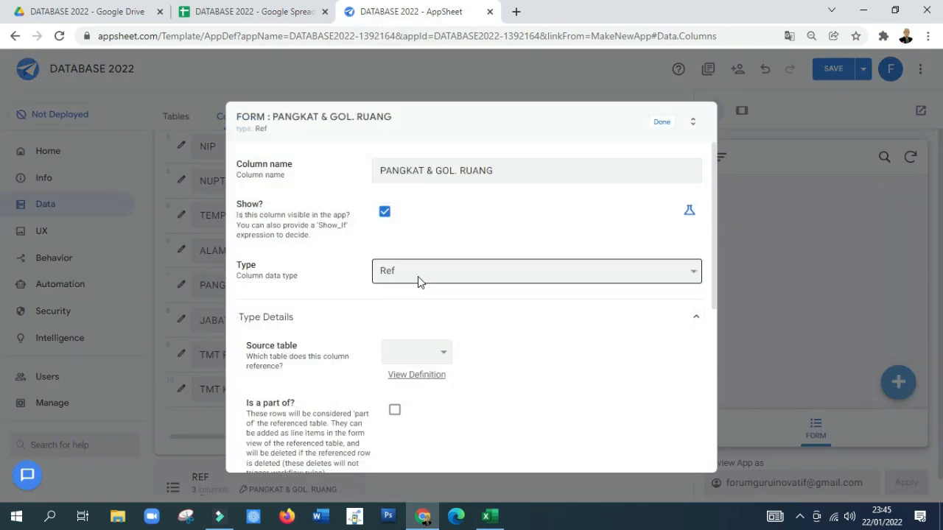
Step: Set REF as the source table for the PANGKAT & GOL. RUANG column and finish editing the column
left_click(428, 354)
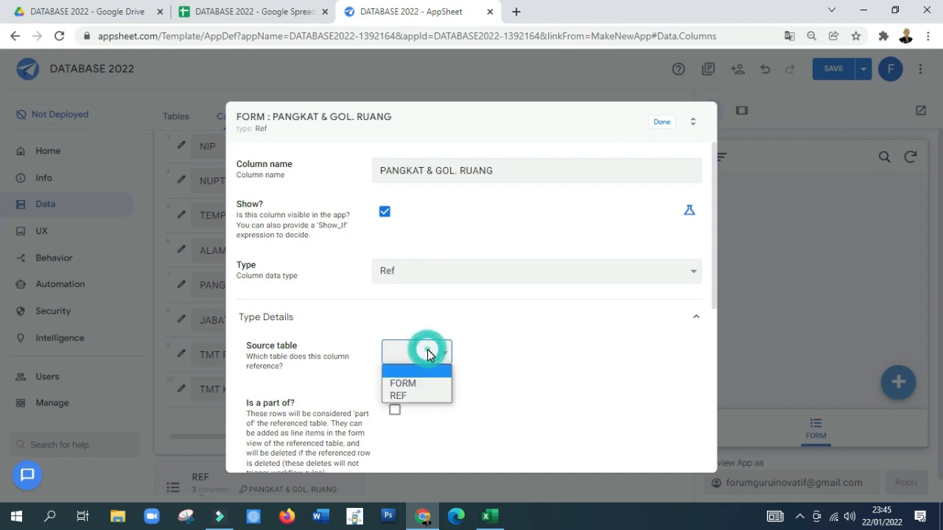
left_click(405, 396)
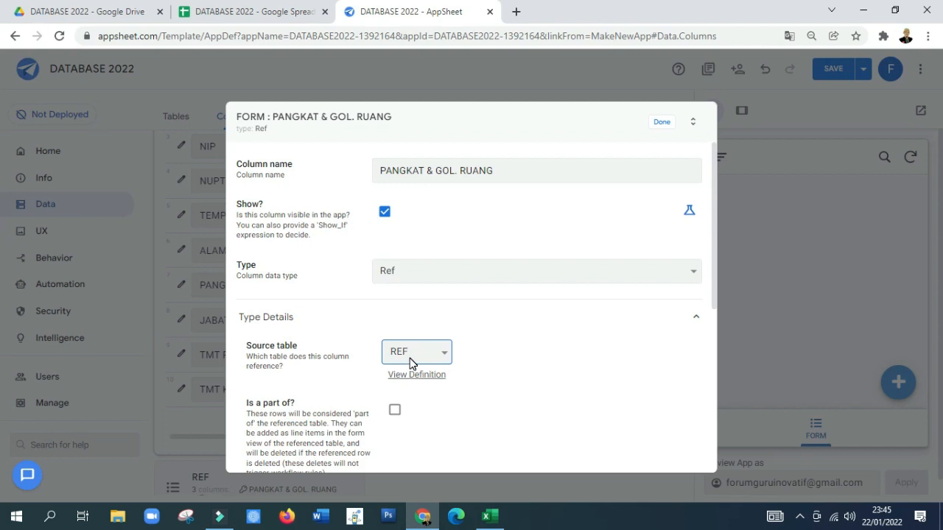
left_click(662, 124)
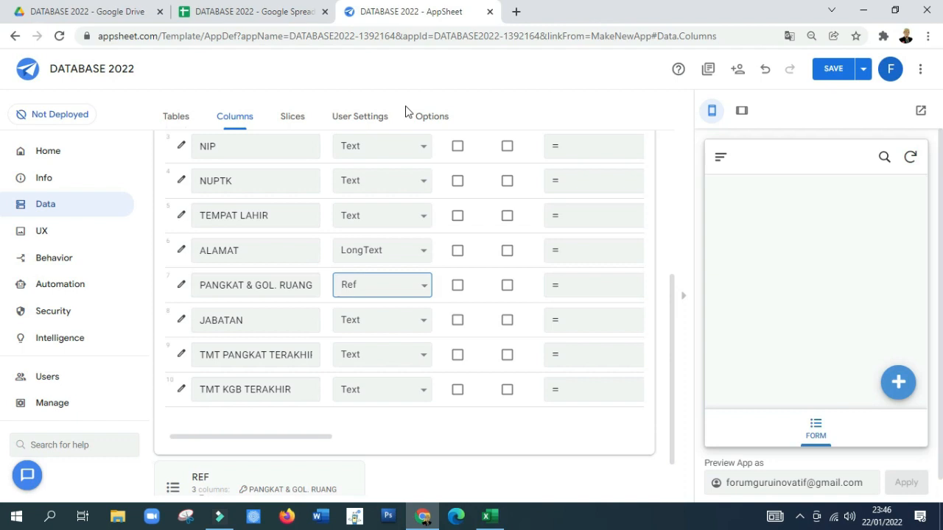
Step: Start an app formula for the FORM table's JABATAN column with the column reference [PANGKAT & GOL. RUANG]
left_click(246, 14)
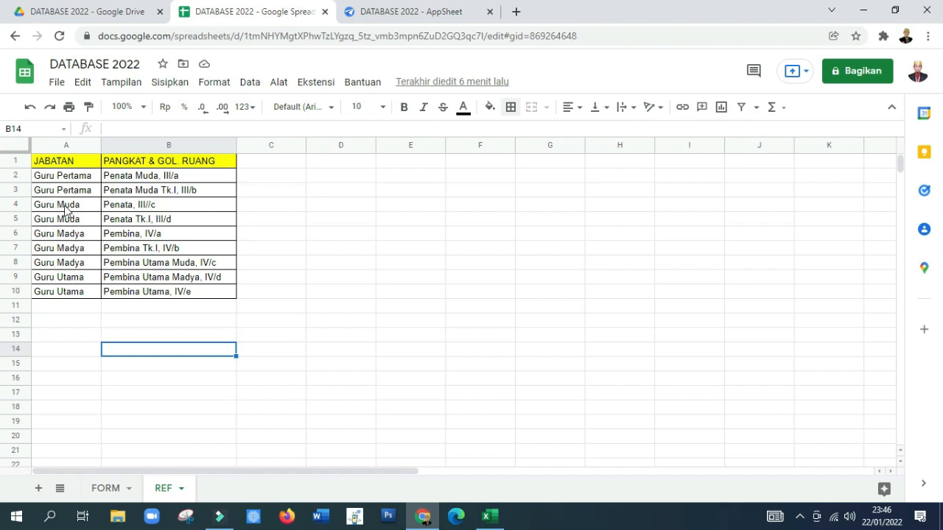
left_click(366, 11)
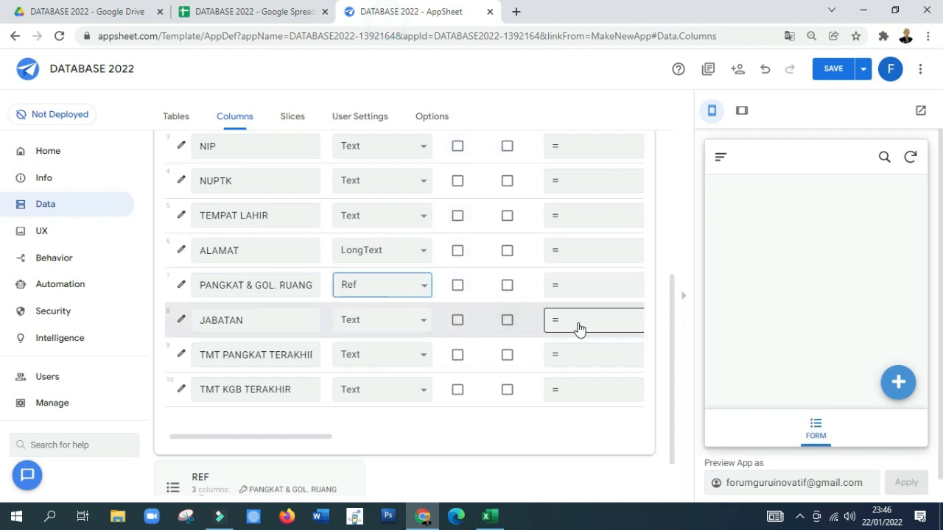
scroll(580, 328, "up", 3)
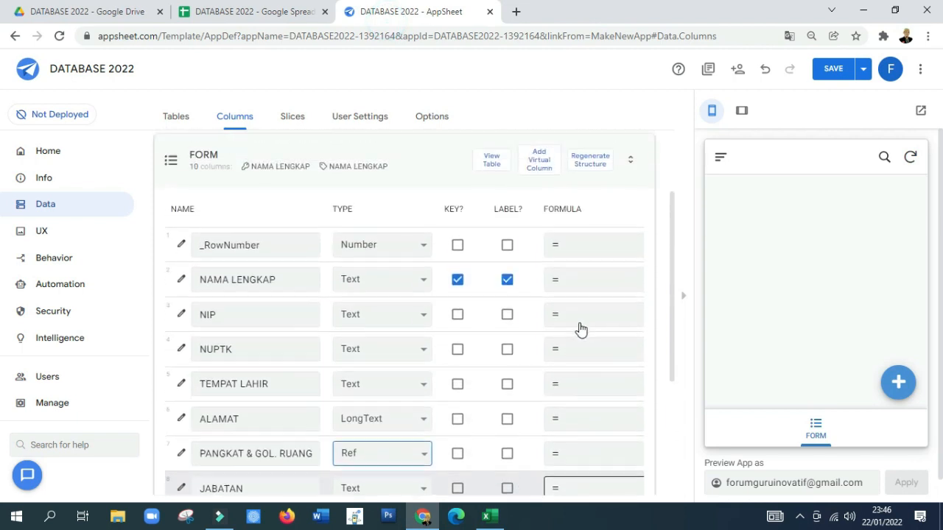
scroll(578, 328, "down", 2)
scroll(587, 360, "down", 2)
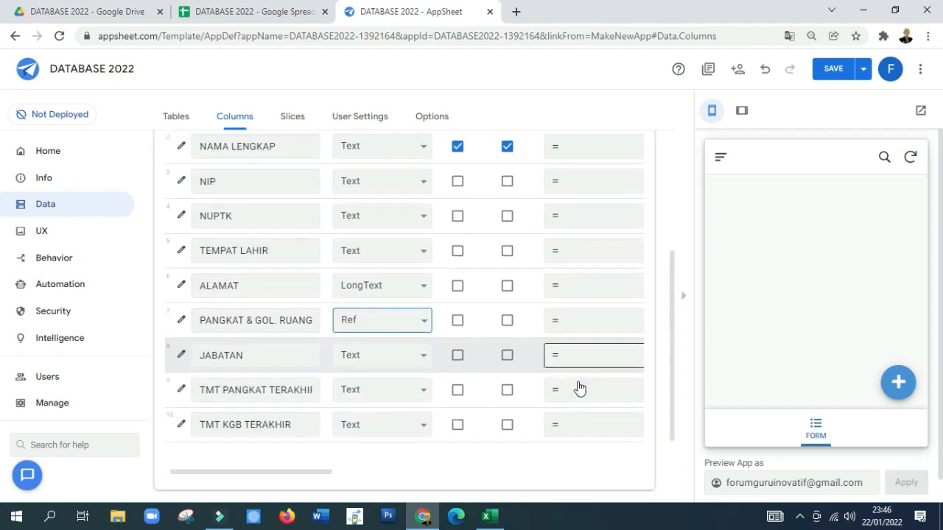
left_click(586, 324)
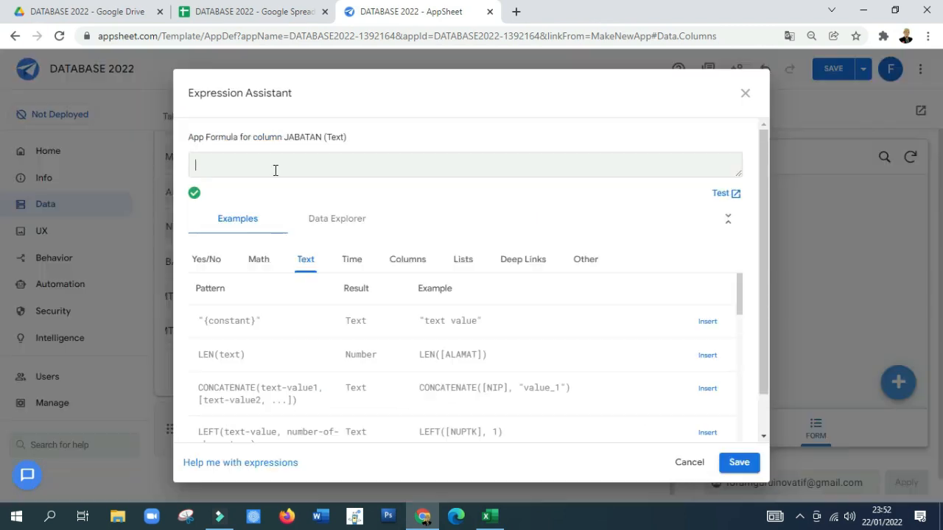
left_click(409, 261)
scroll(469, 312, "down", 5)
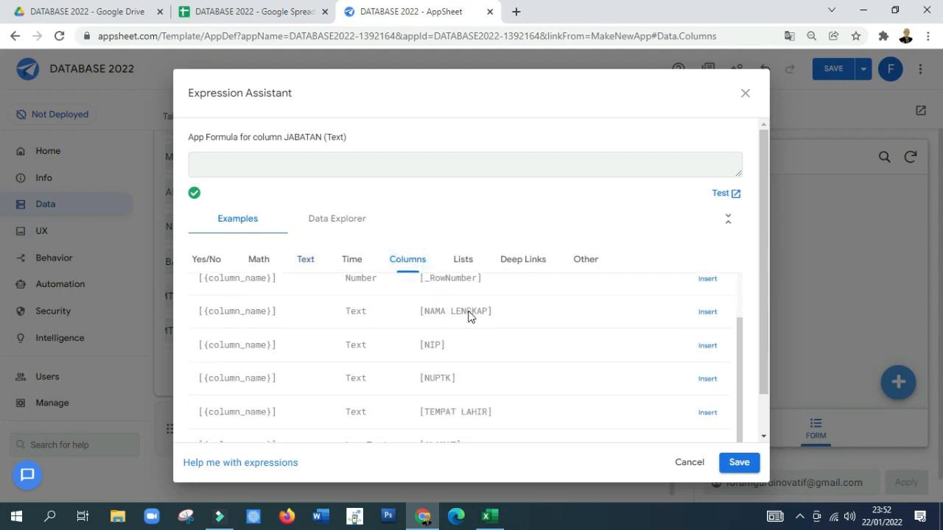
left_click(707, 418)
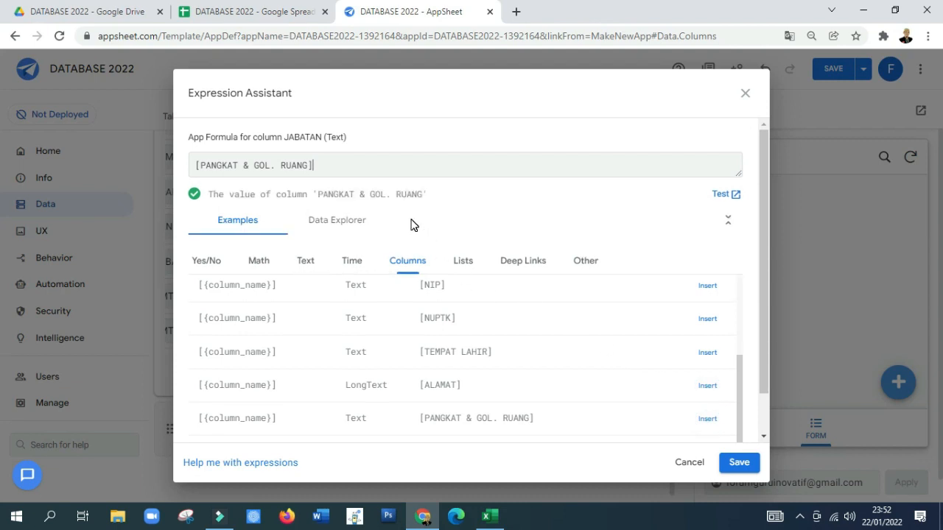
Step: Complete the JABATAN formula as [PANGKAT & GOL. RUANG].[JABATAN] and save the expression
type(".[JABATAN")
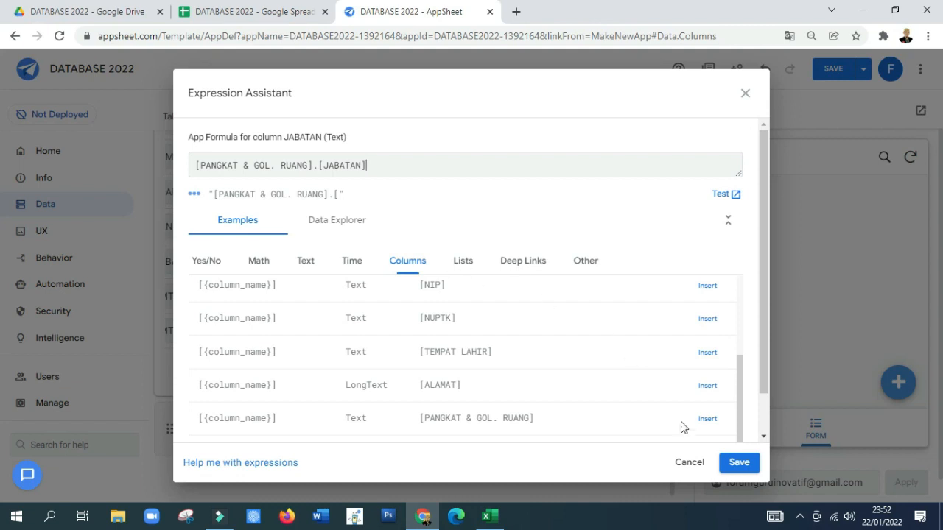
left_click(737, 460)
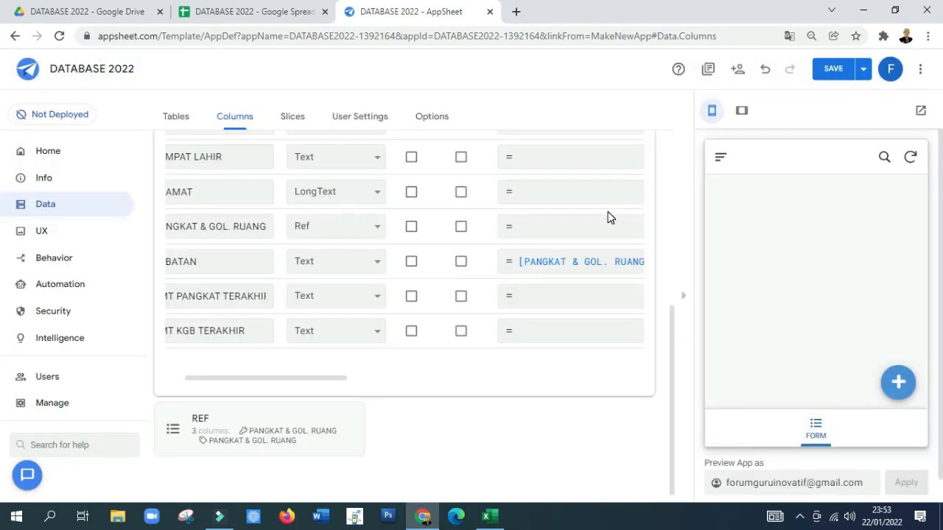
left_click(235, 376)
left_click(206, 378)
Step: Change the FORM table's TMT PANGKAT TERAKHIR and TMT KGB TERAKHIR columns to the Date type, and save the app with data verification
left_click_drag(196, 378, 163, 377)
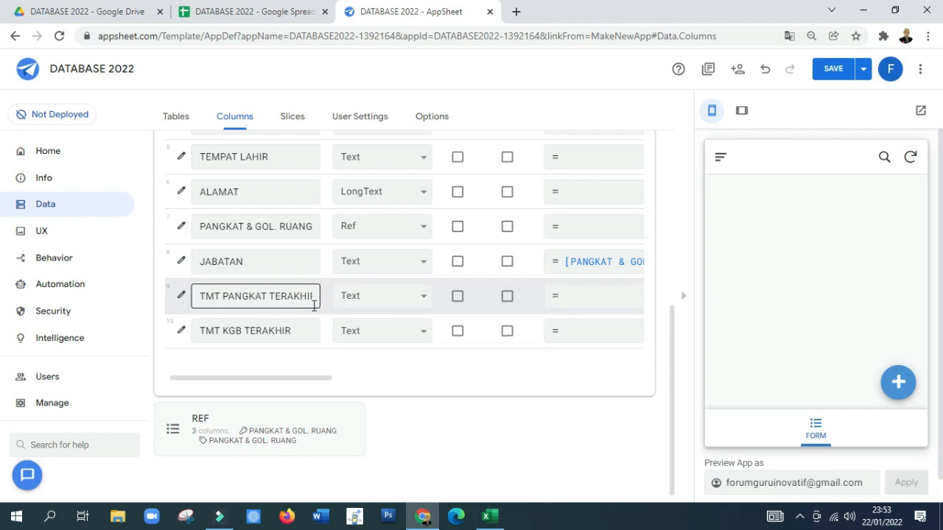
left_click(409, 304)
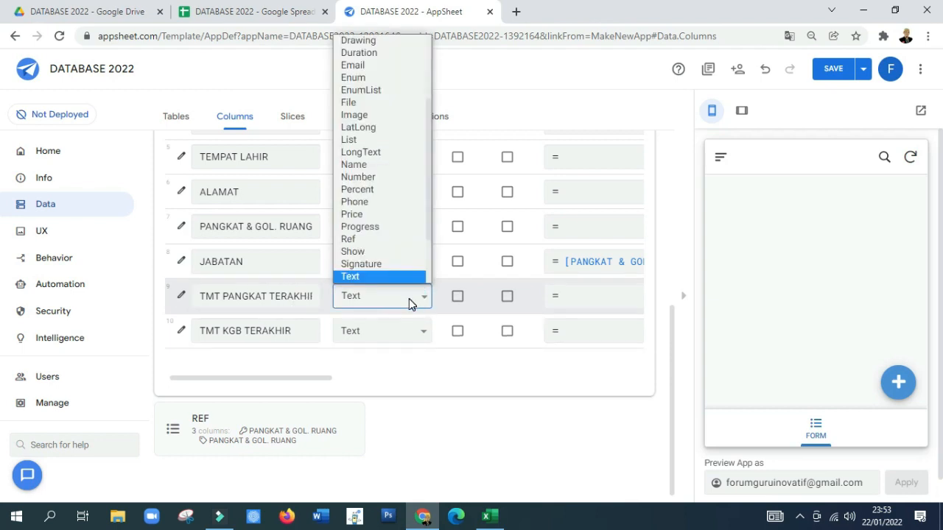
scroll(403, 155, "up", 3)
left_click(386, 115)
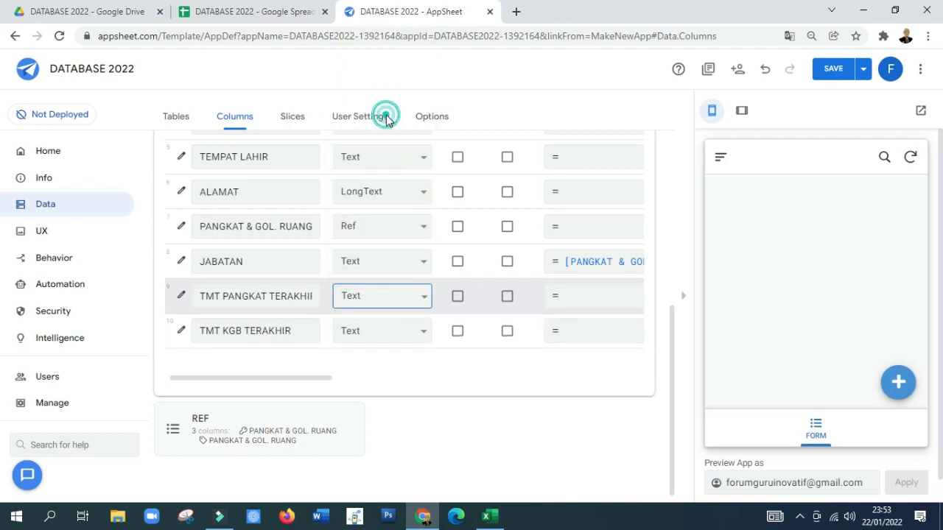
left_click(405, 333)
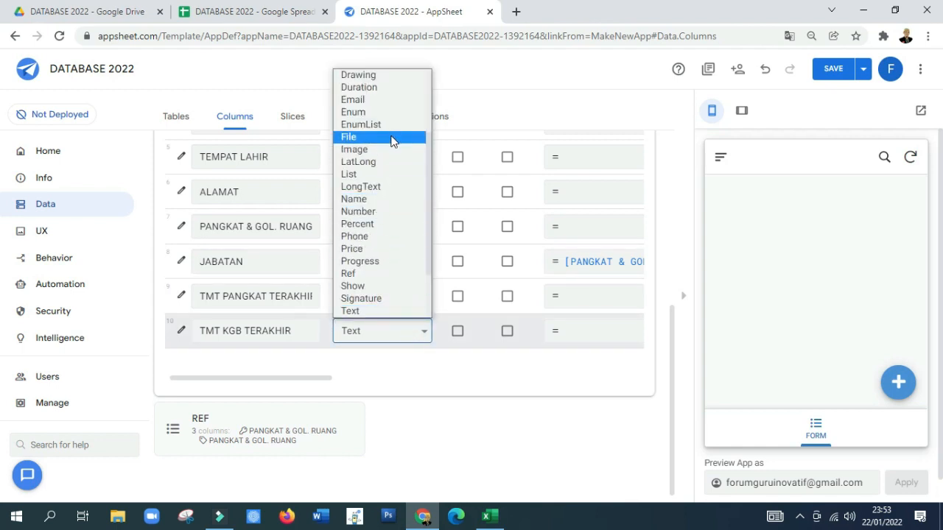
scroll(389, 127, "up", 3)
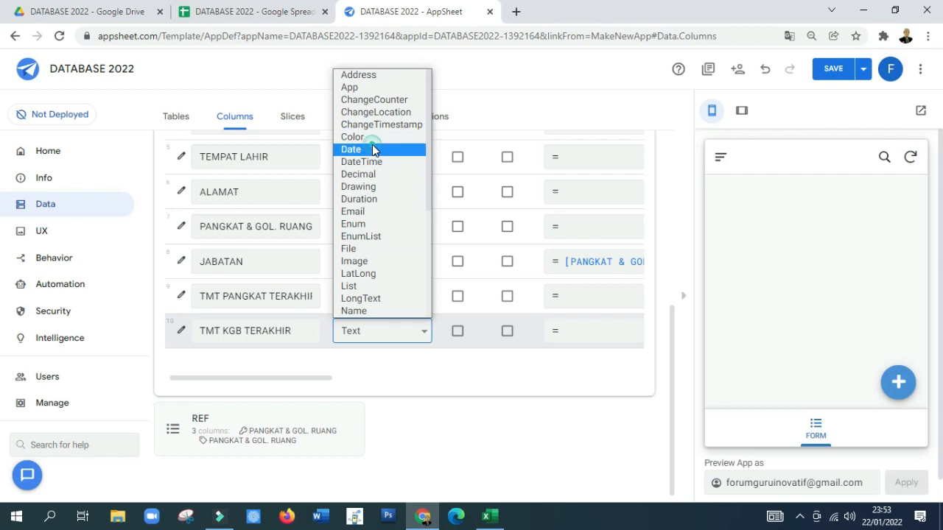
left_click(374, 150)
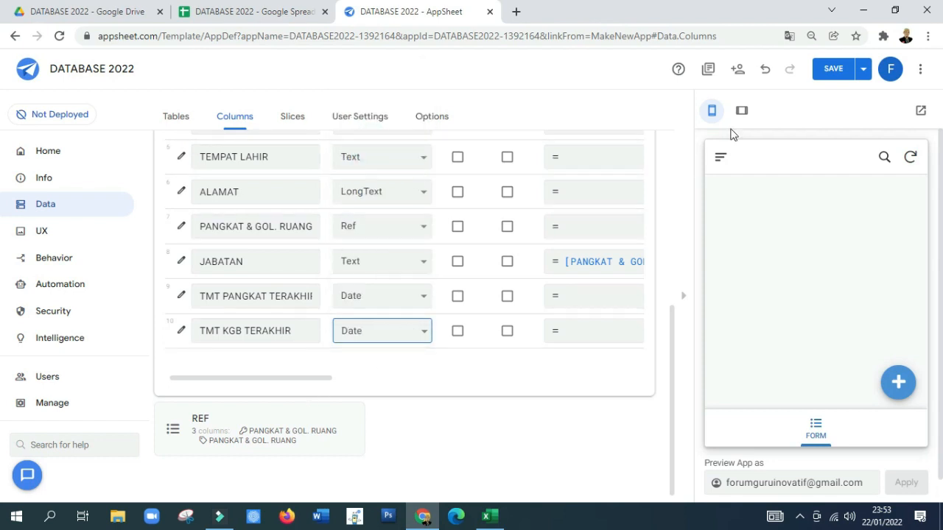
left_click(863, 73)
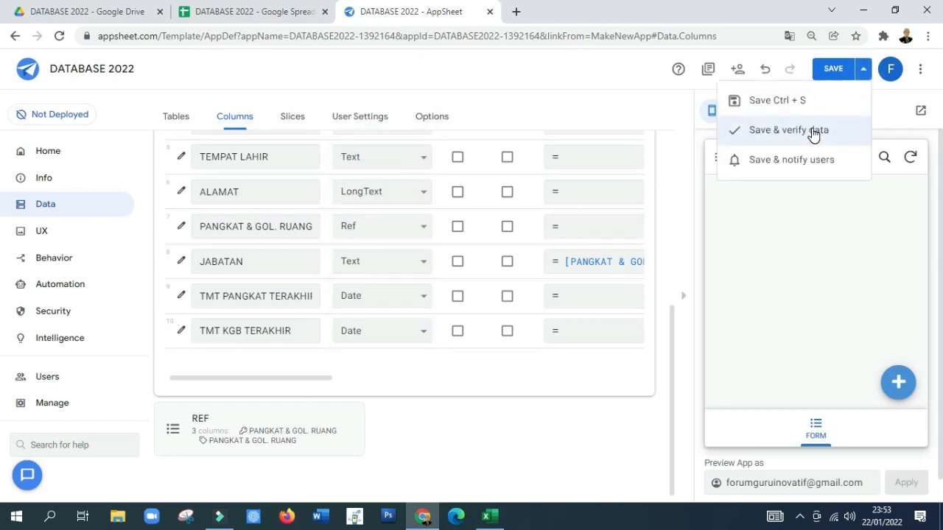
left_click(814, 131)
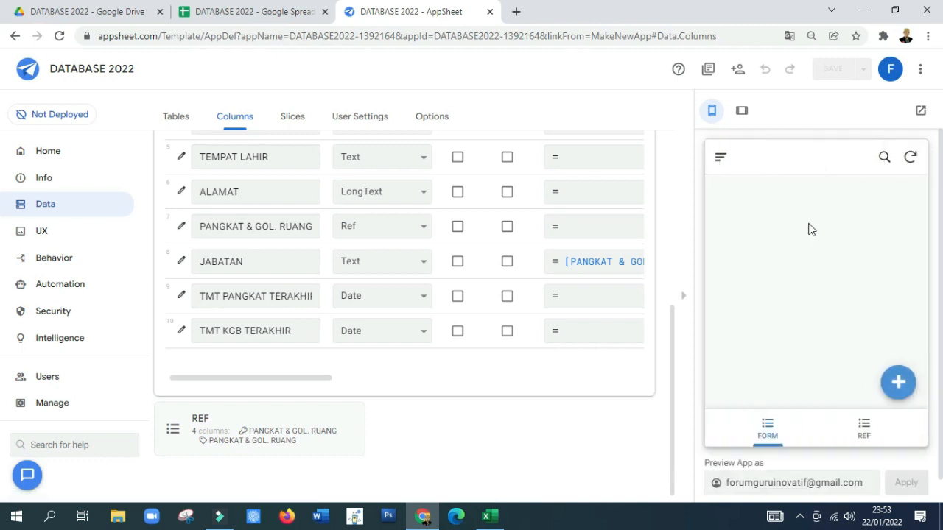
Step: Test a new FORM entry in the app preview with Penata Muda Tk.I, III/b as PANGKAT & GOL. RUANG, and cancel the entry
left_click(900, 396)
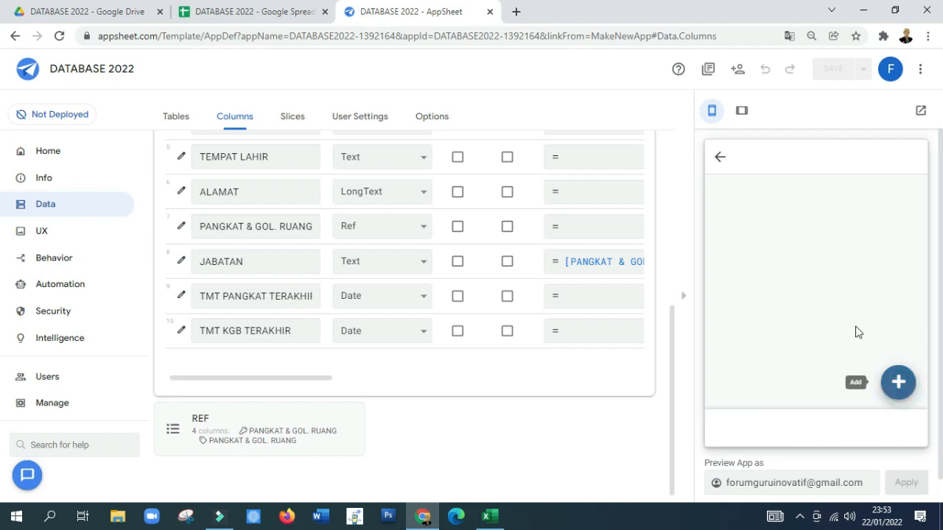
scroll(797, 256, "down", 2)
scroll(798, 258, "down", 1)
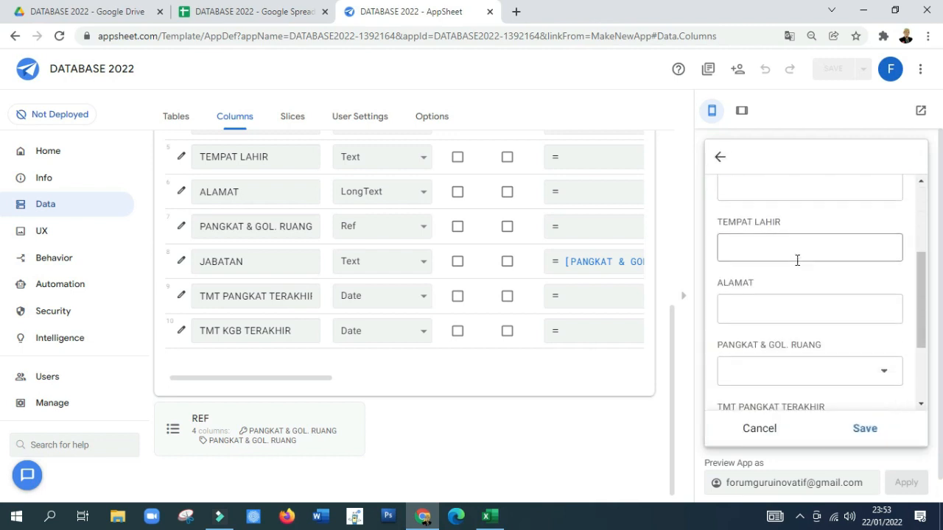
scroll(777, 251, "down", 2)
left_click(779, 258)
left_click(788, 252)
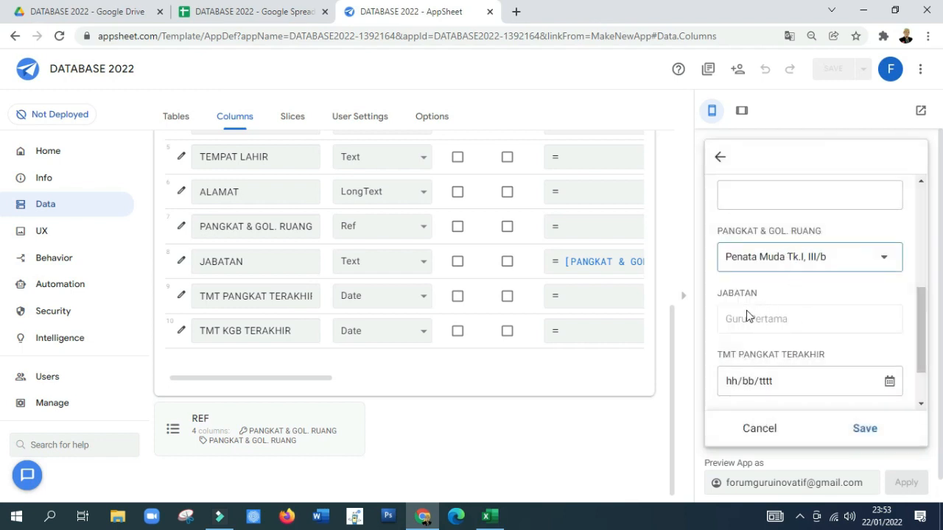
left_click(767, 431)
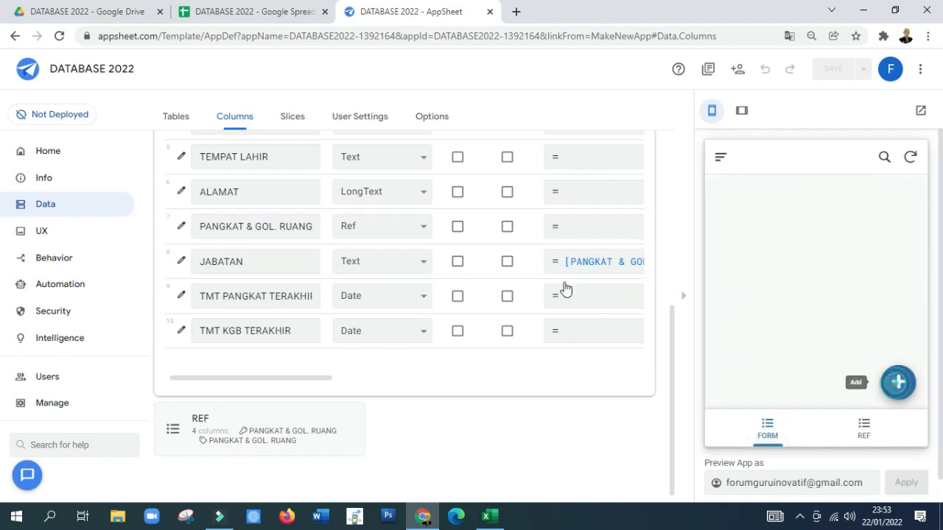
Step: Compare the blank entry form with the FORM table's column list and the spreadsheet's FORM sheet, and return to AppSheet
scroll(449, 273, "up", 3)
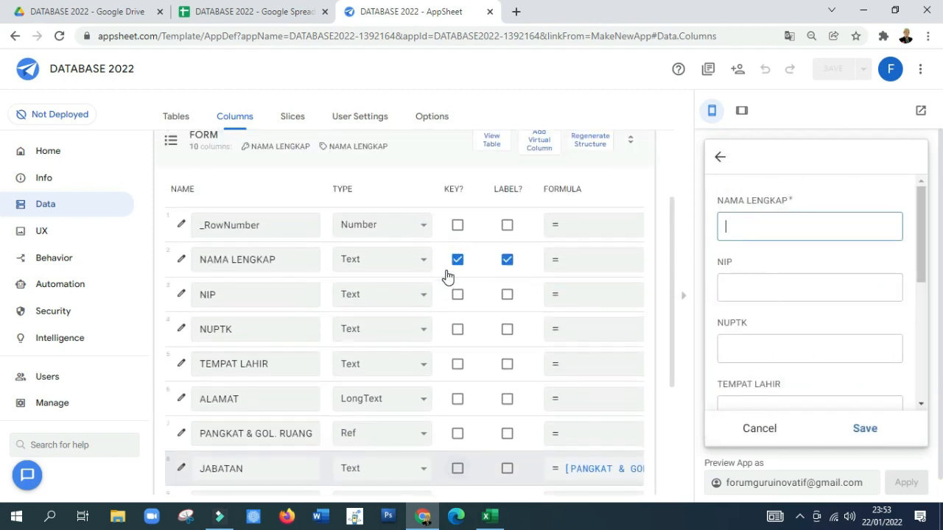
scroll(447, 276, "up", 2)
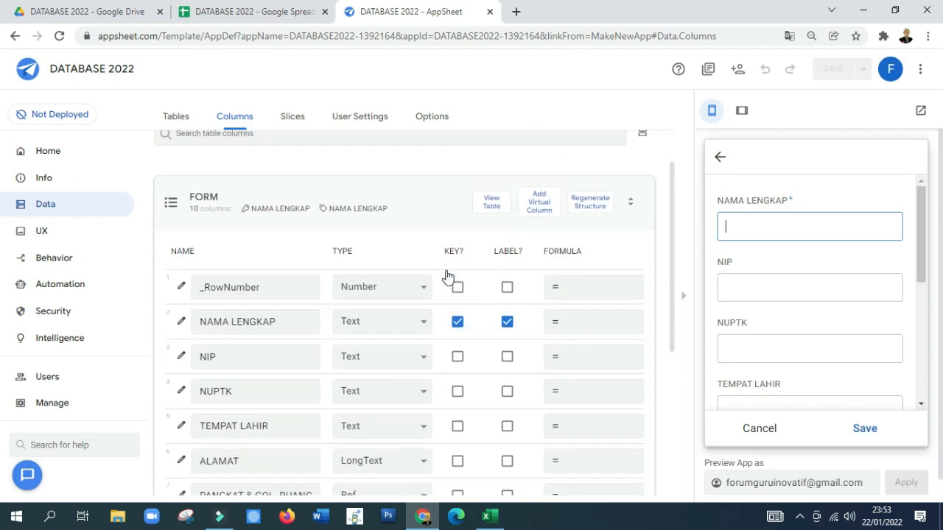
scroll(796, 259, "down", 2)
scroll(795, 259, "up", 2)
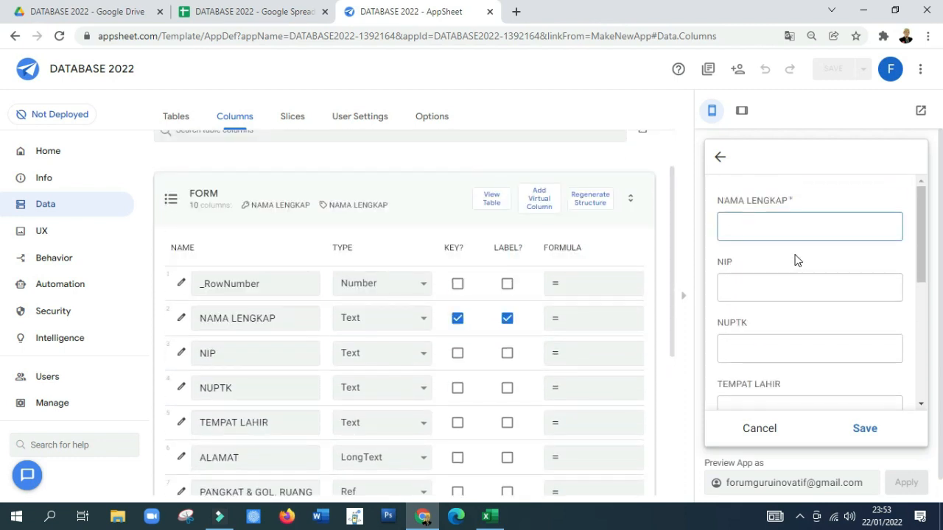
scroll(372, 251, "up", 2)
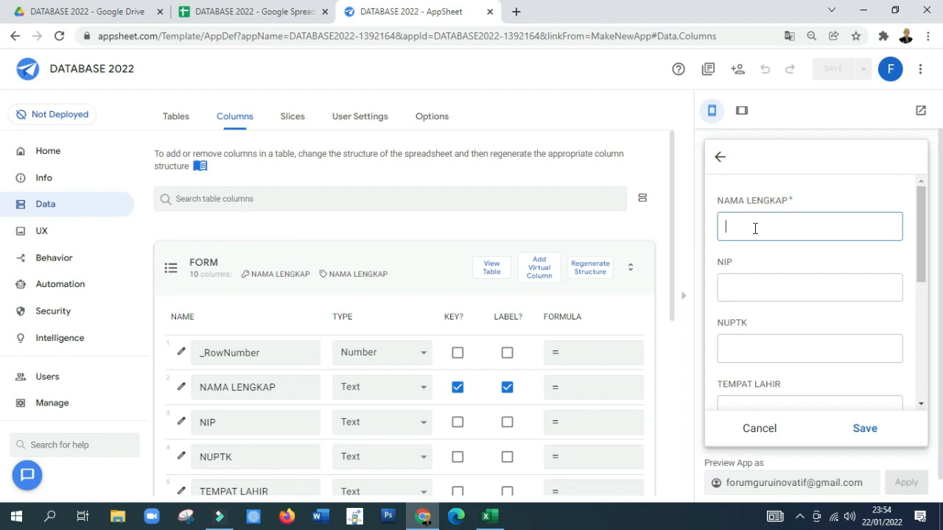
left_click(258, 13)
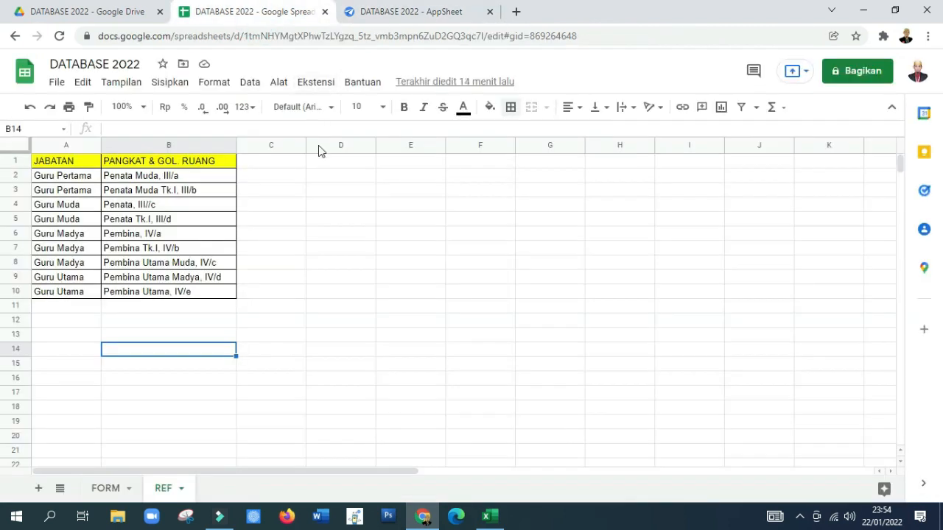
left_click(111, 488)
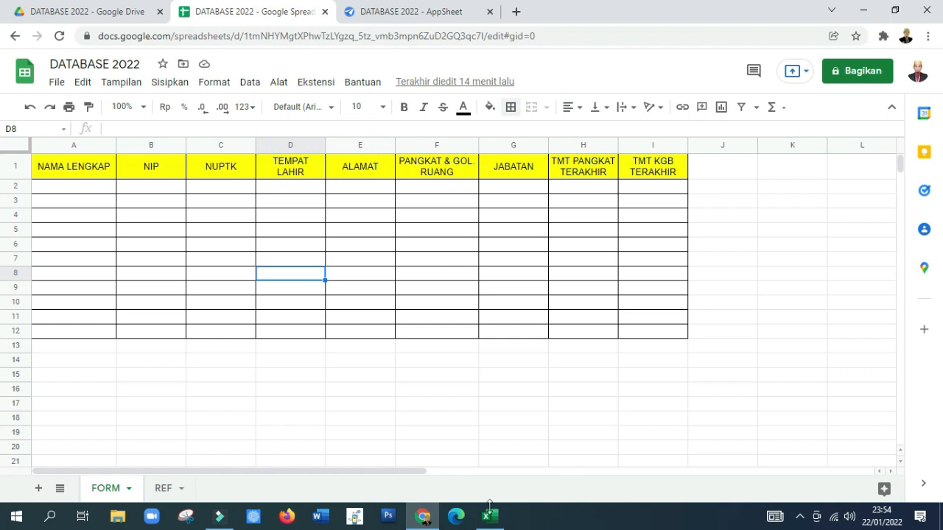
left_click(393, 20)
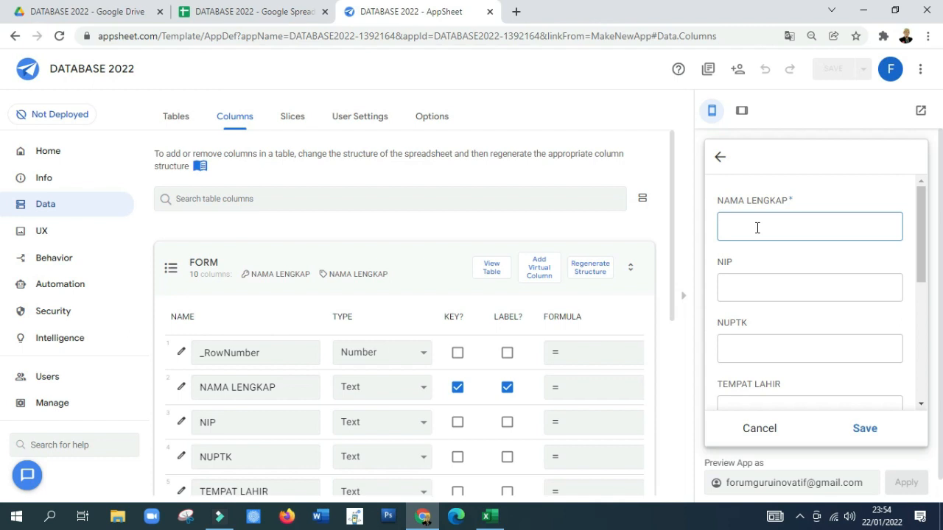
Step: Enter the employee's full name, NIP number and NUPTK number in the new FORM entry
left_click(794, 286)
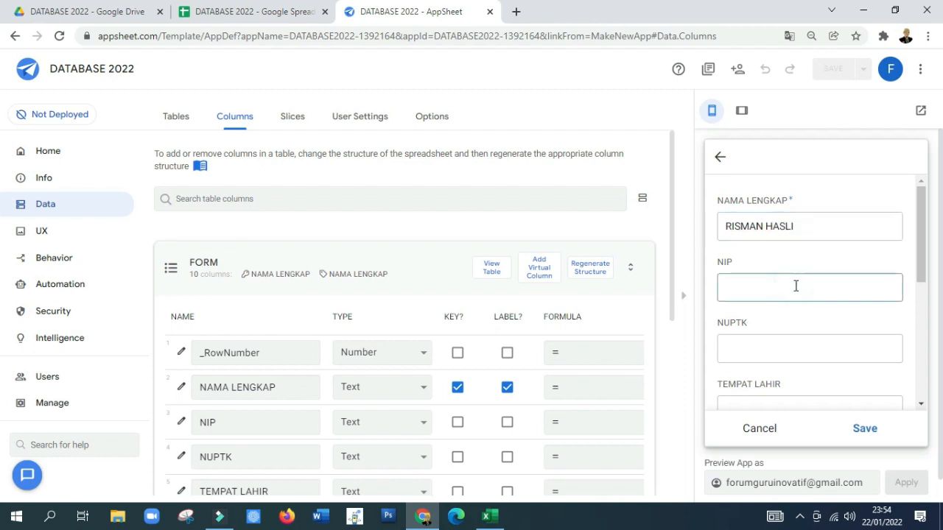
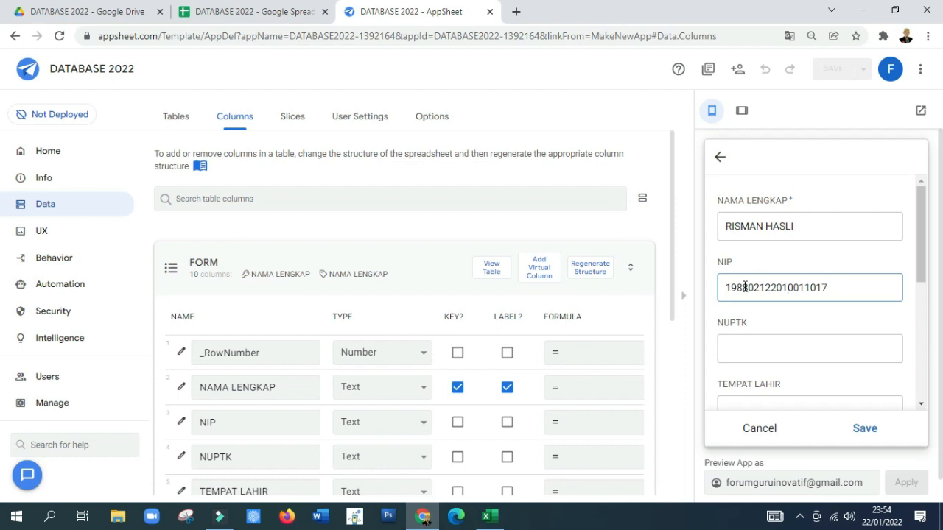
left_click(731, 347)
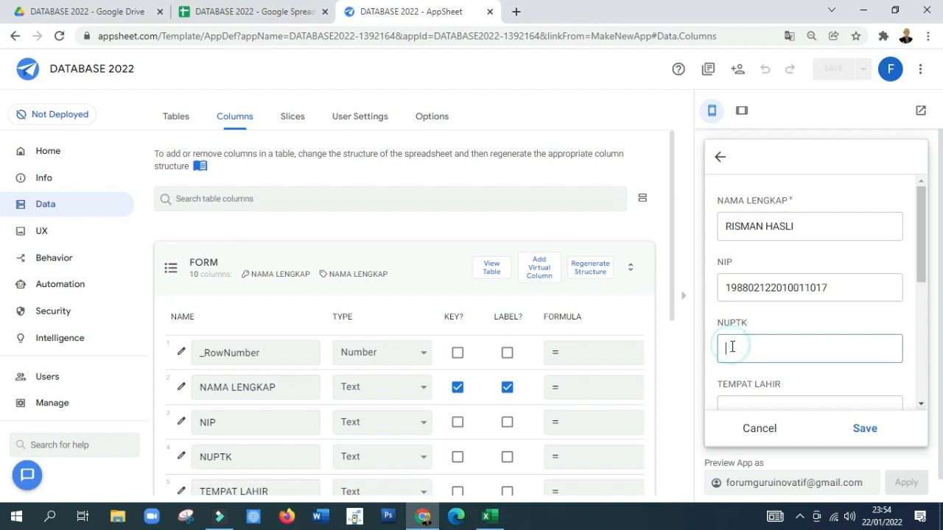
type("123456789")
Step: Enter Makassar as TEMPAT LAHIR and fill in the employee's address under ALAMAT
scroll(737, 339, "down", 2)
left_click(734, 270)
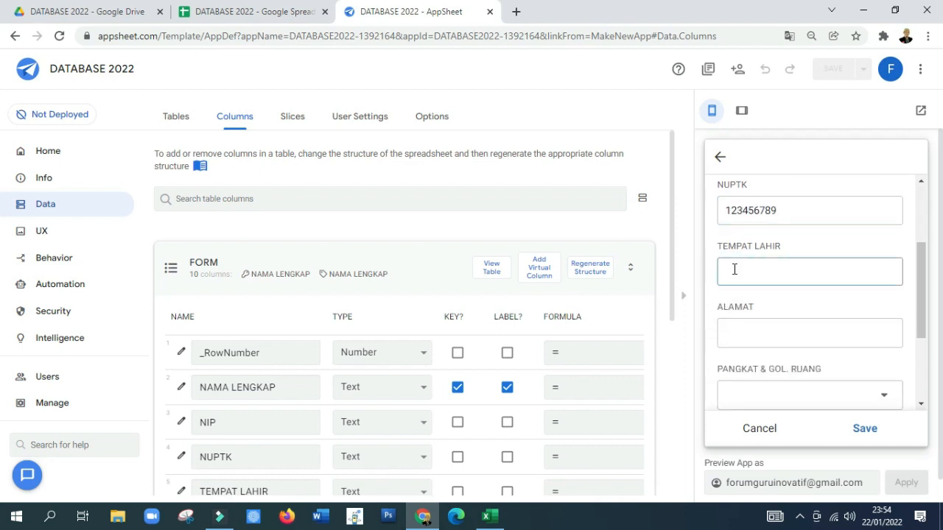
type("MAKASSAR")
double_click(734, 270)
type("Makassar")
left_click(755, 331)
type("Soppeng")
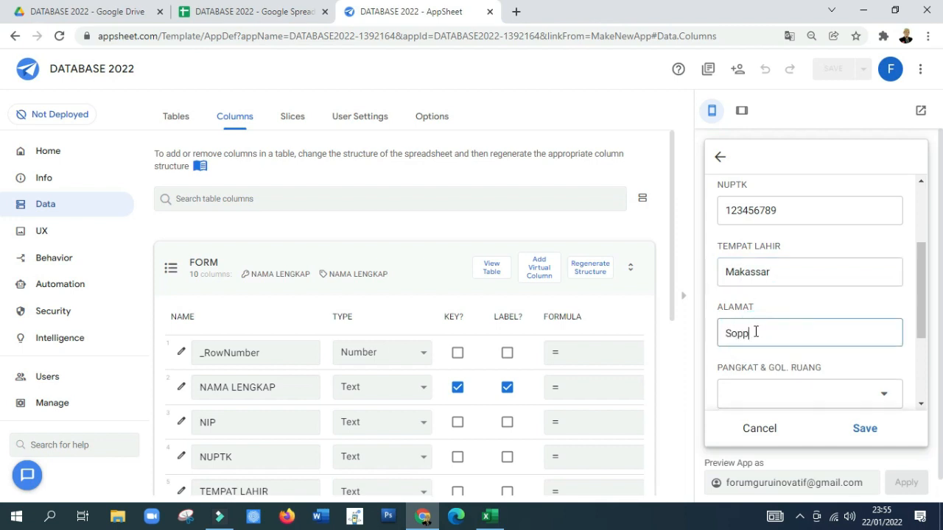
Step: Choose Penata, III//c as the entry's PANGKAT & GOL. RUANG
scroll(766, 324, "down", 1)
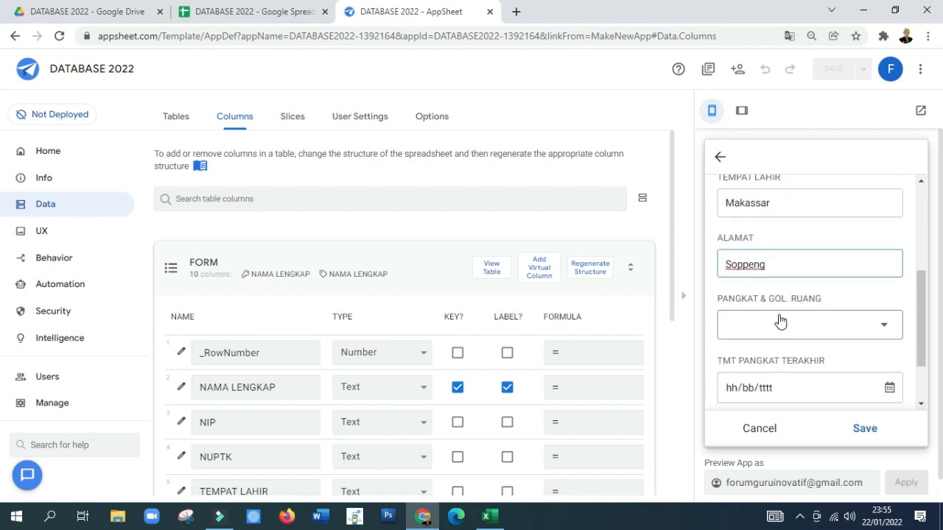
left_click(778, 320)
left_click(768, 281)
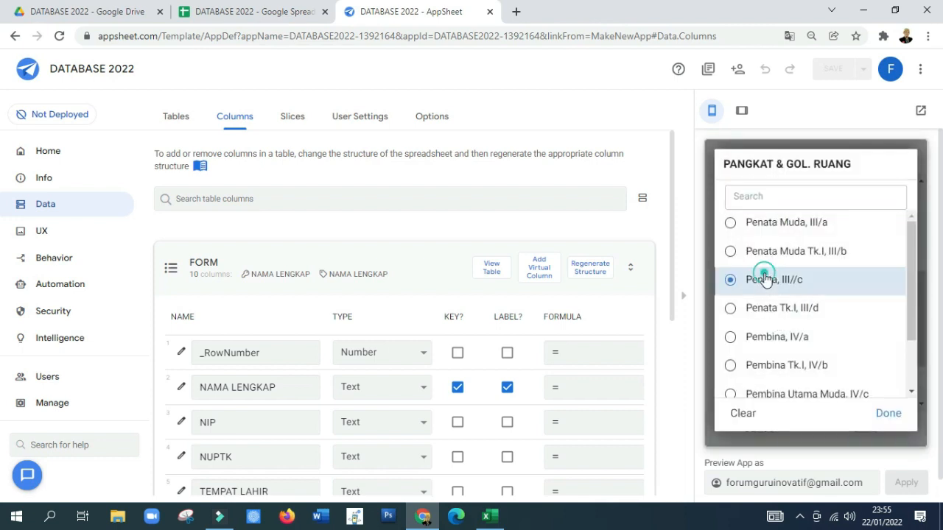
Step: Set the entry's TMT PANGKAT TERAKHIR date to 01/04/2021
scroll(743, 309, "down", 1)
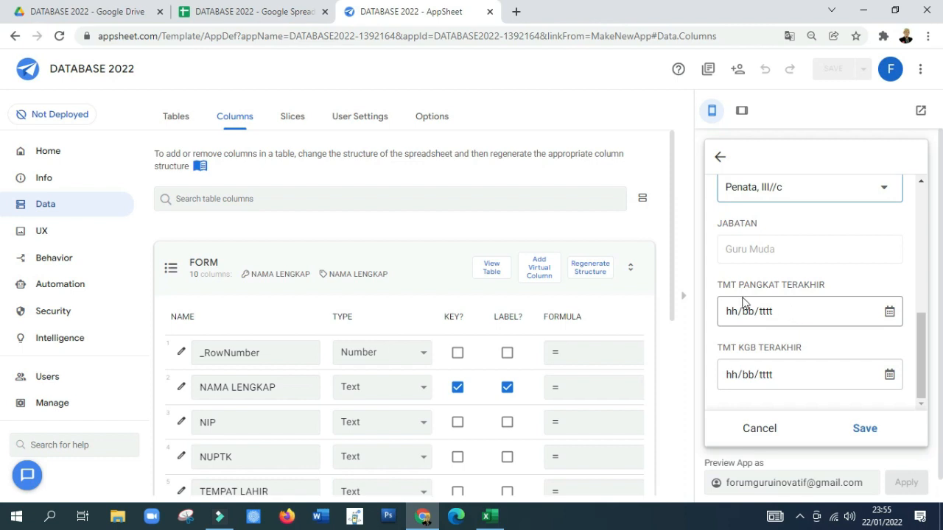
left_click(889, 314)
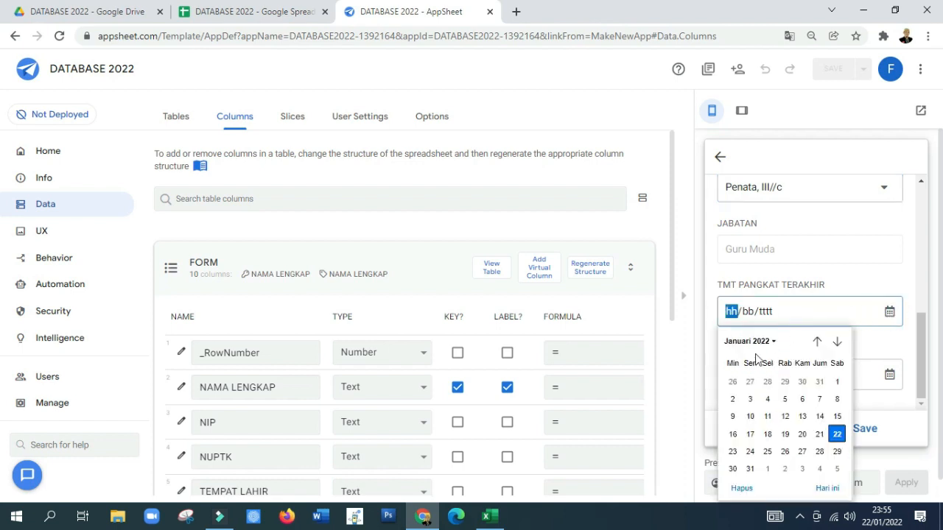
left_click(838, 384)
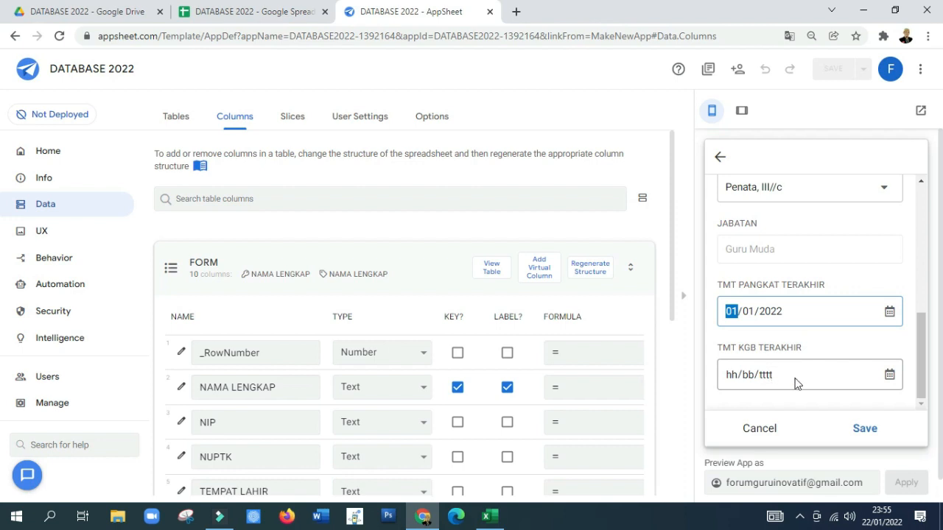
left_click(747, 312)
type("0")
type("4/000")
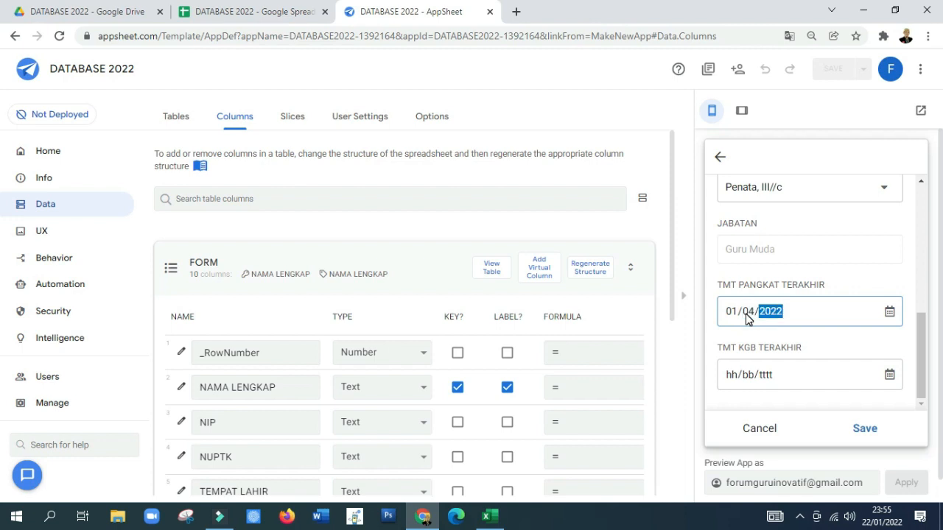
type("2")
Step: Set the TMT KGB TERAKHIR date to 01/01/2022 and save the FORM entry
left_click(779, 373)
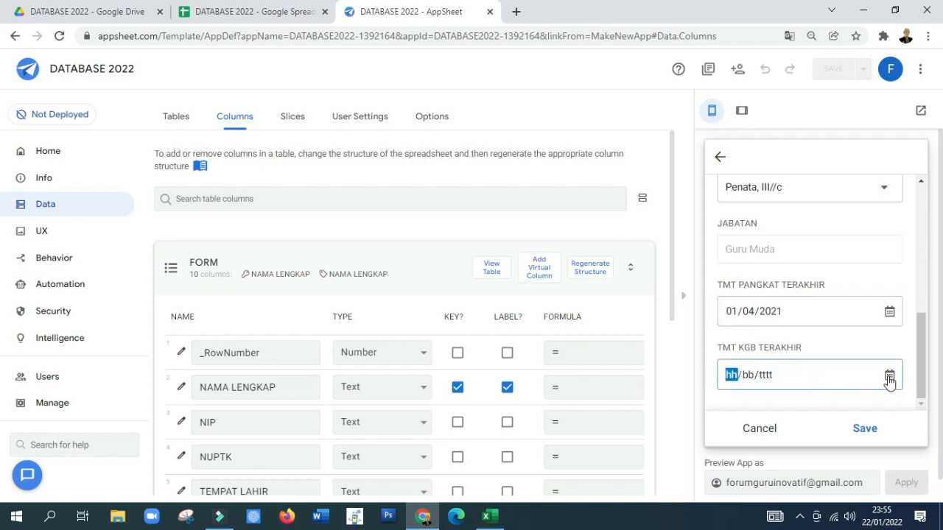
type("01/01/2022")
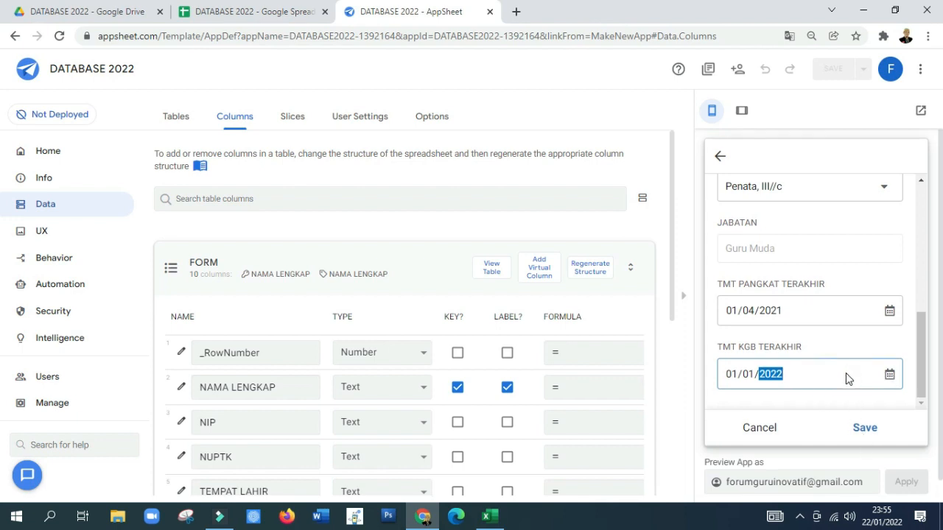
left_click(863, 405)
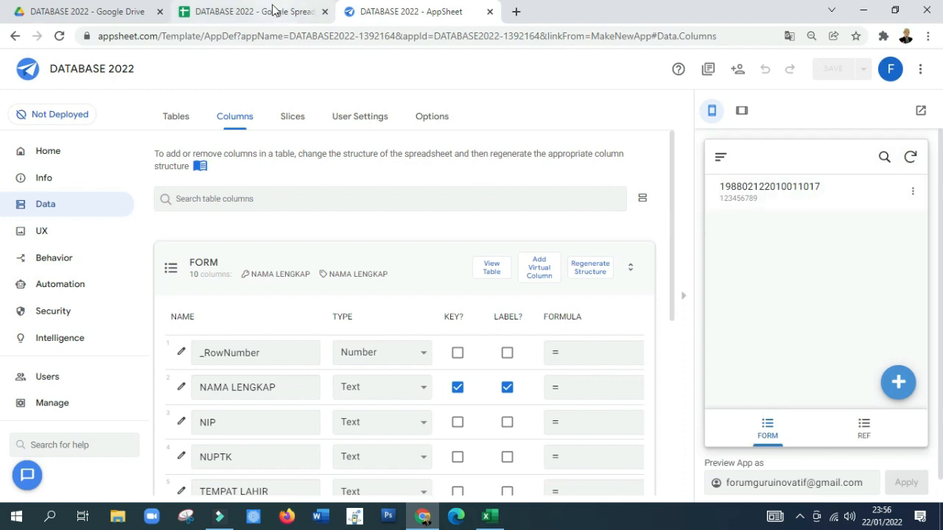
Step: Check the saved entry in the spreadsheet's FORM sheet, and return to AppSheet to open the app's UX views
left_click(254, 13)
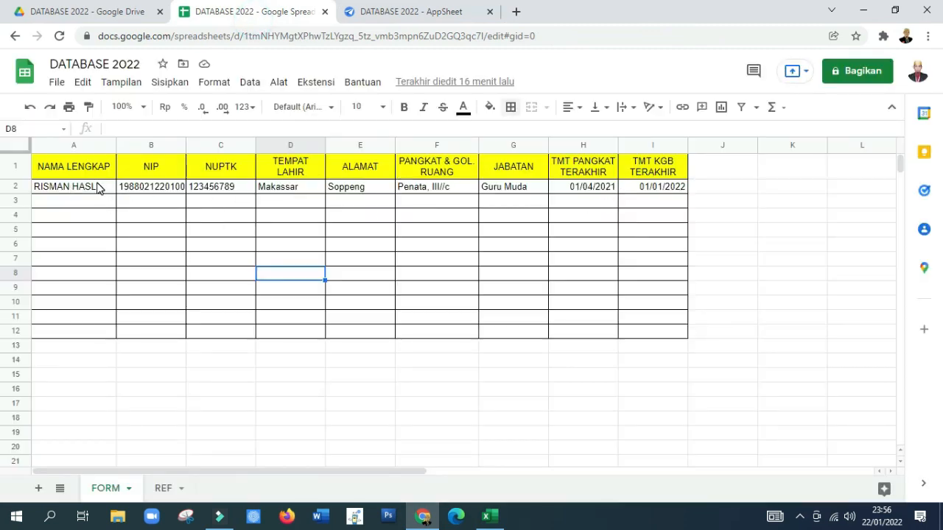
left_click(395, 13)
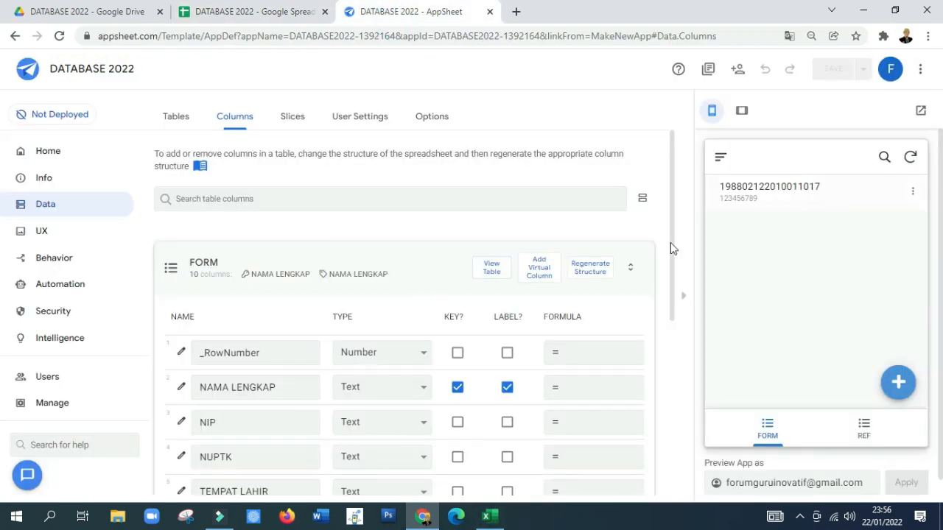
left_click(65, 234)
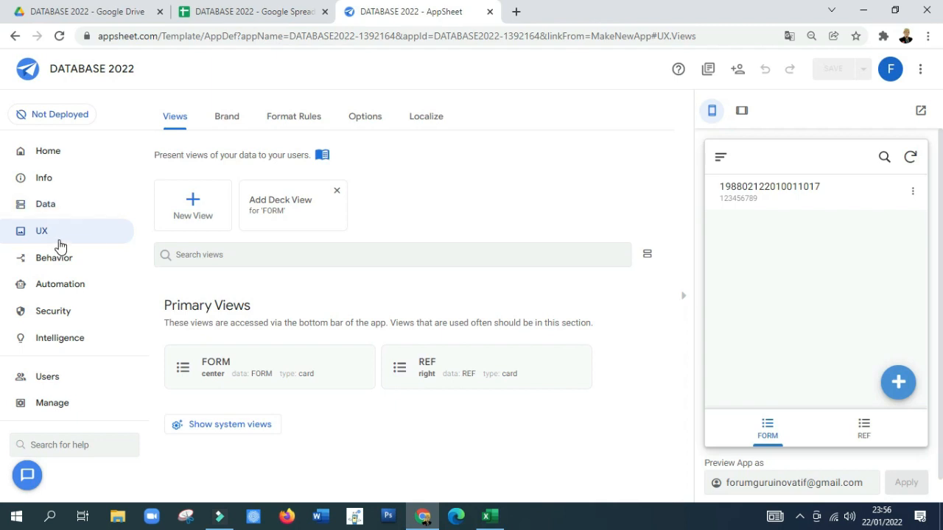
Step: Change the FORM view's type to form, and dismiss the blank entry form in the app preview
left_click(249, 360)
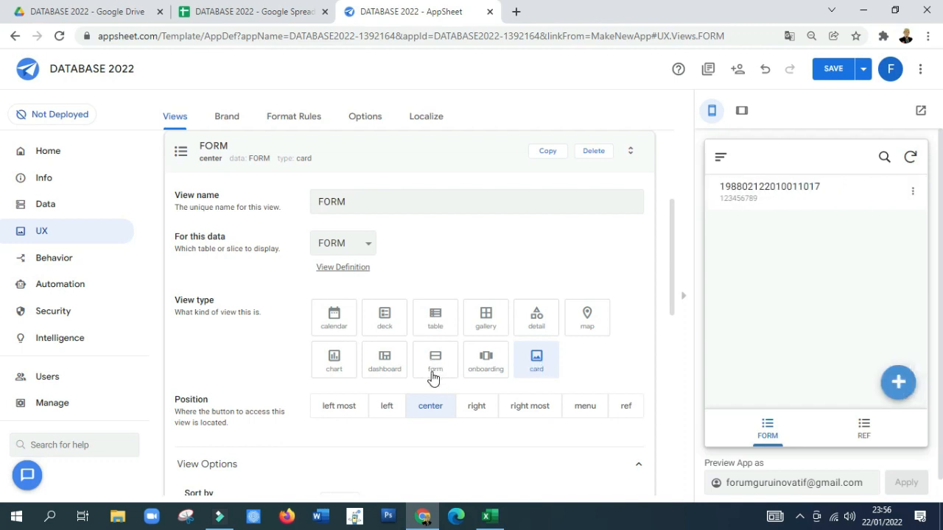
left_click(439, 367)
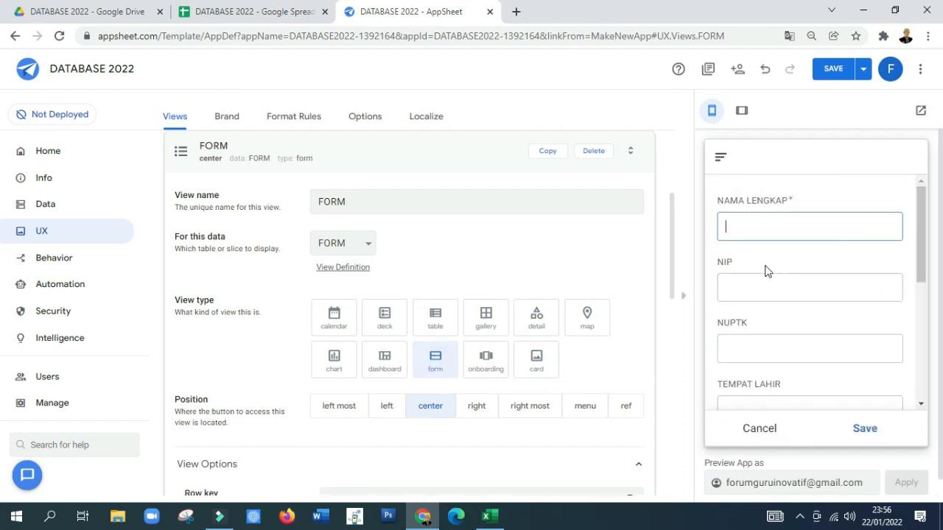
left_click(748, 431)
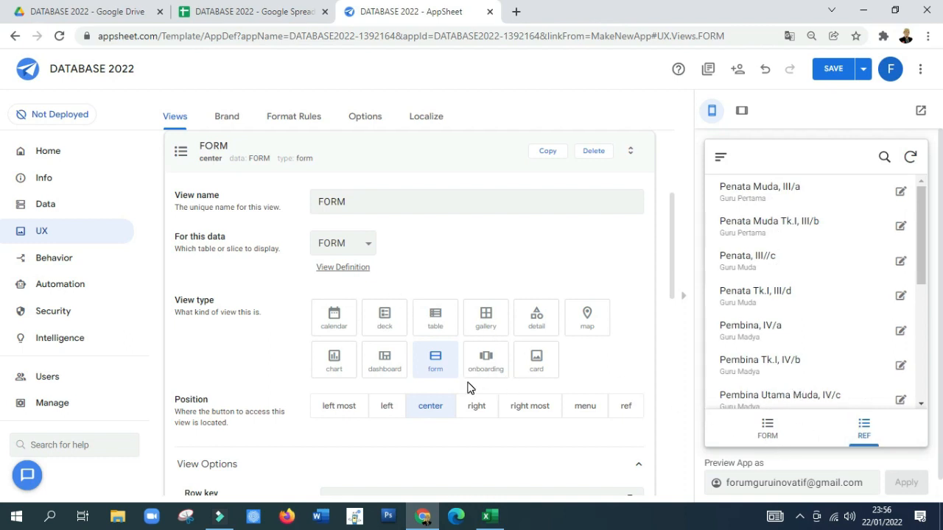
scroll(473, 394, "down", 1)
scroll(444, 356, "up", 2)
scroll(444, 357, "up", 1)
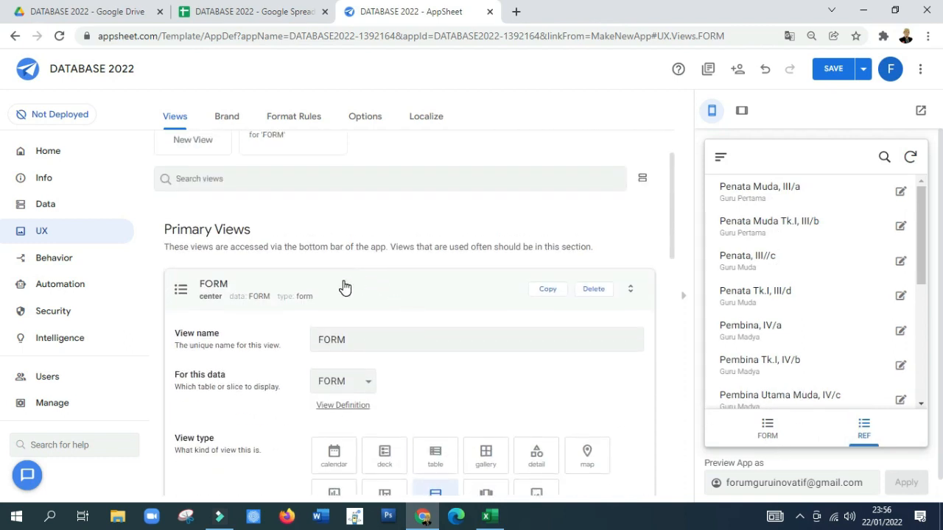
left_click(343, 284)
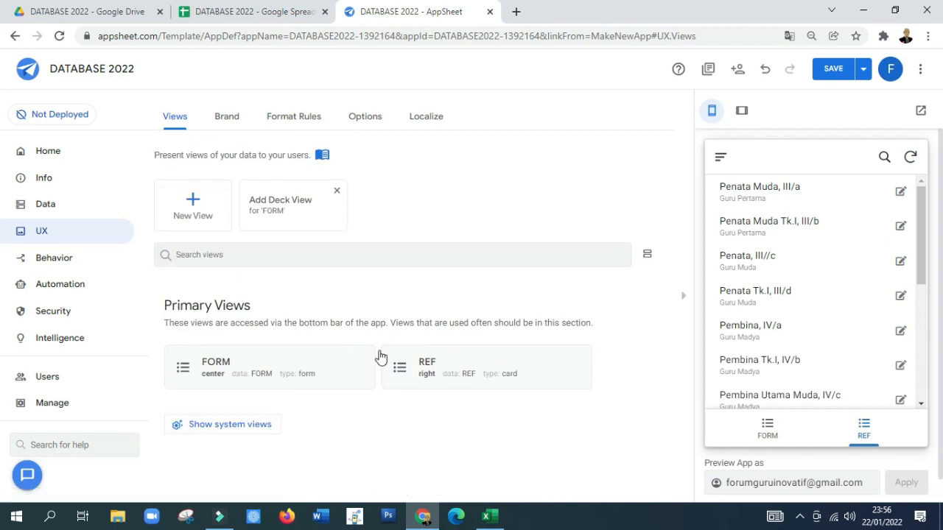
Step: Set the REF view's position to ref and check the navigation menu in the app preview
left_click(465, 359)
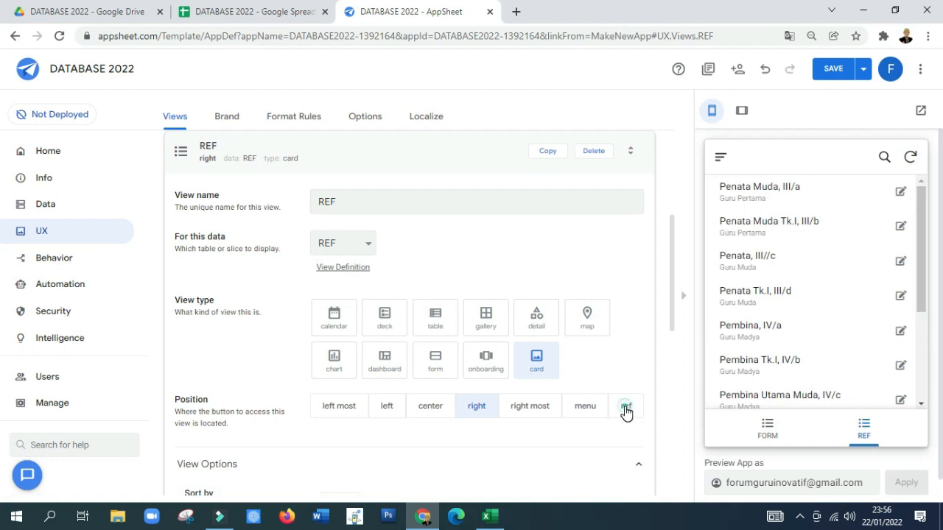
left_click(625, 410)
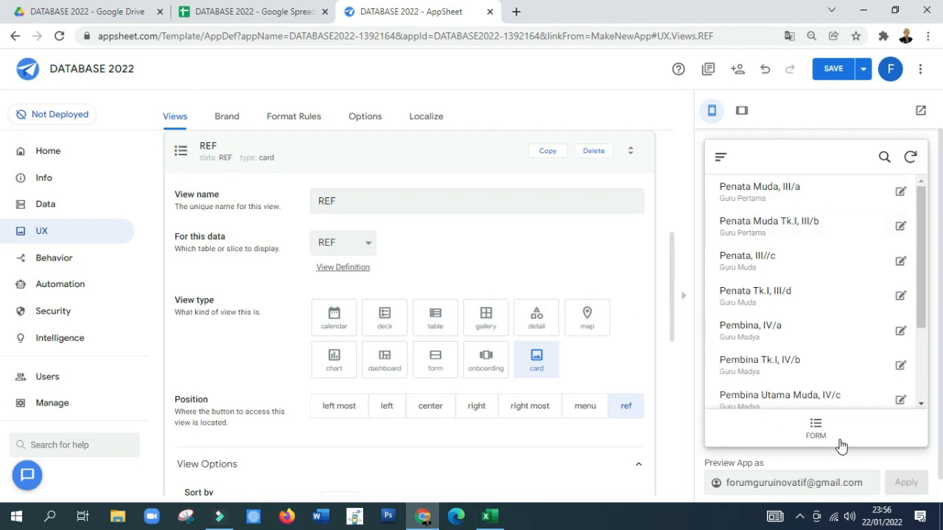
left_click(721, 161)
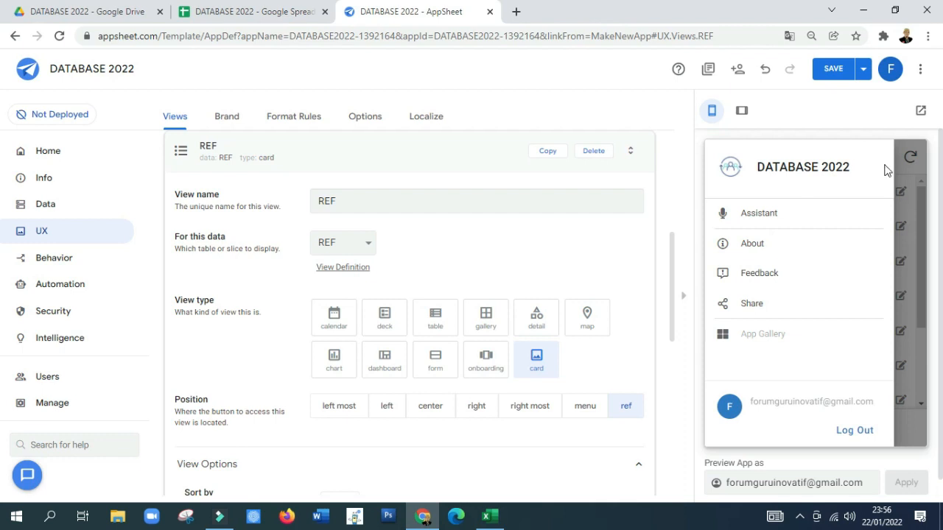
left_click(343, 148)
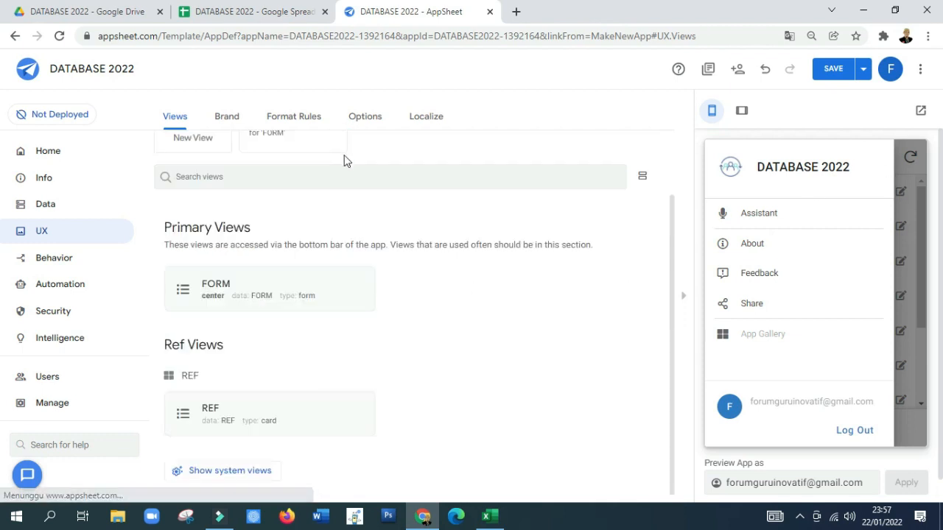
Step: Set the FORM view's position to menu, and dismiss the preview's navigation menu and blank entry form
left_click(295, 279)
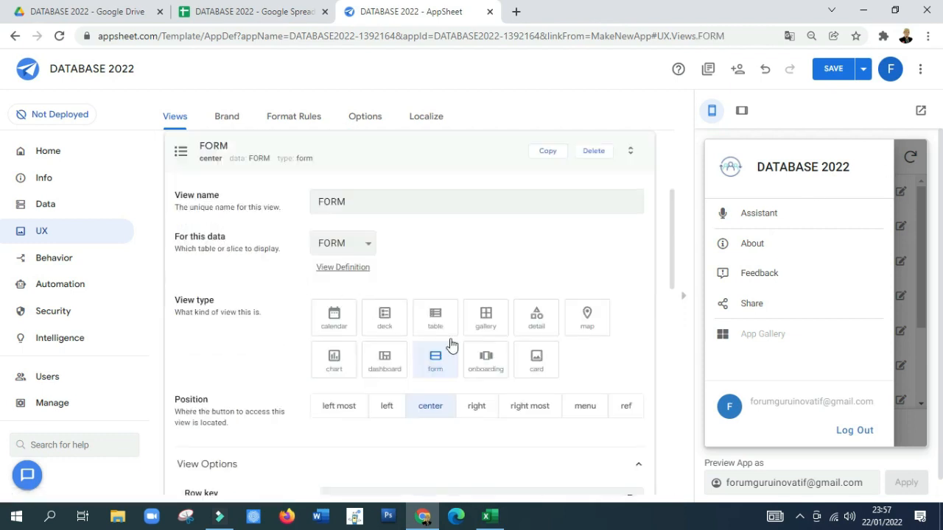
left_click(584, 409)
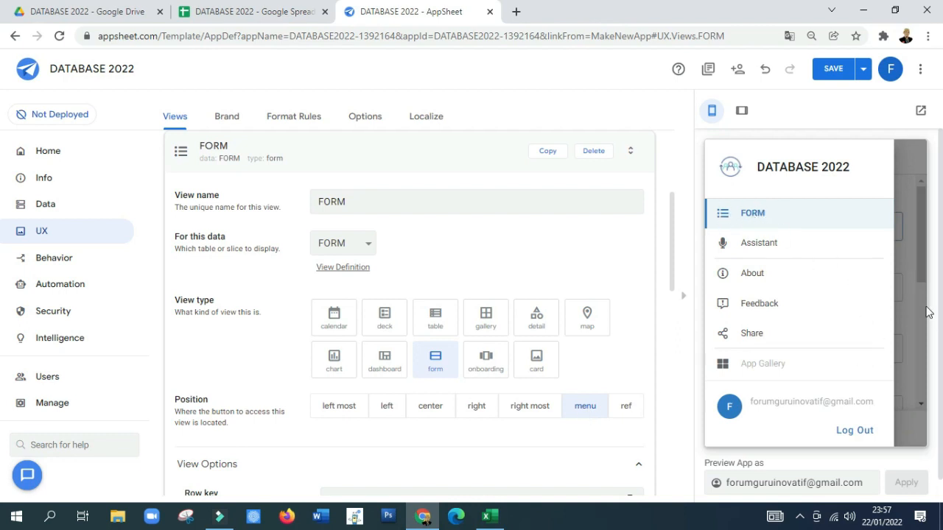
scroll(383, 212, "up", 1)
left_click(357, 216)
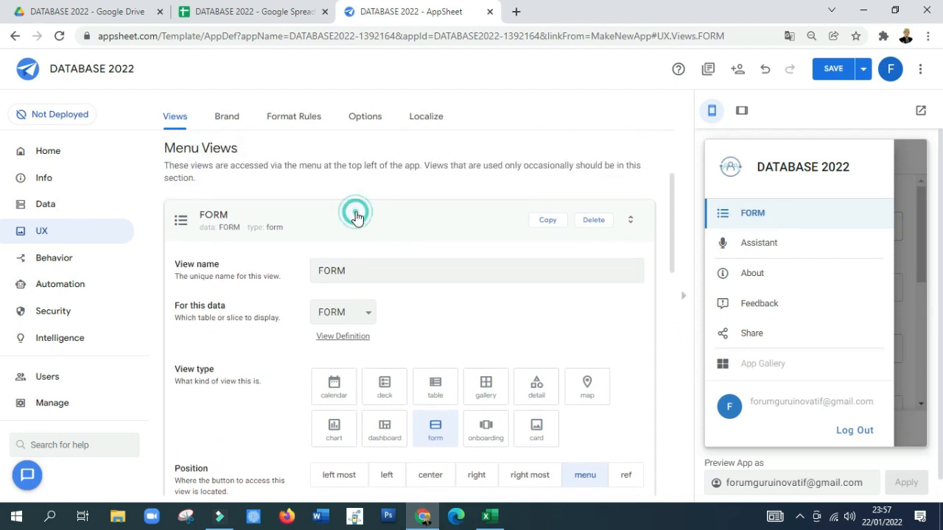
left_click(917, 336)
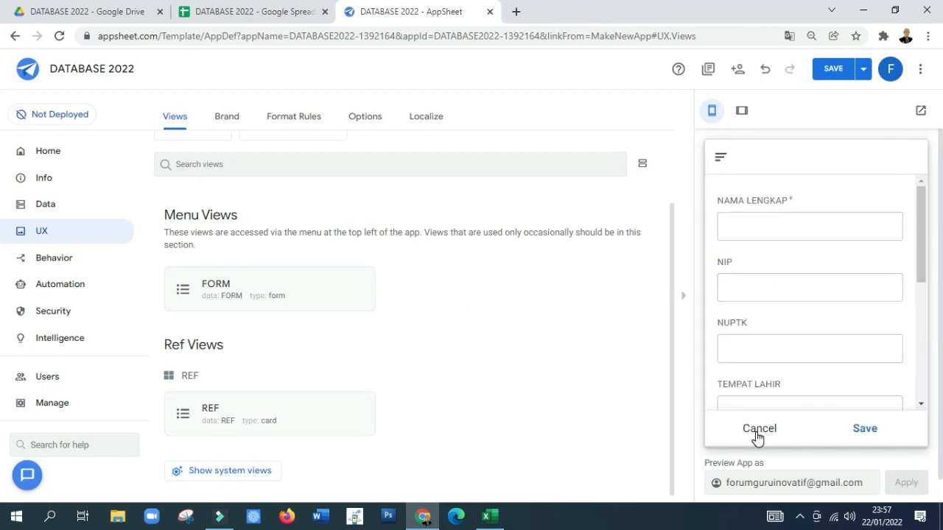
left_click(758, 430)
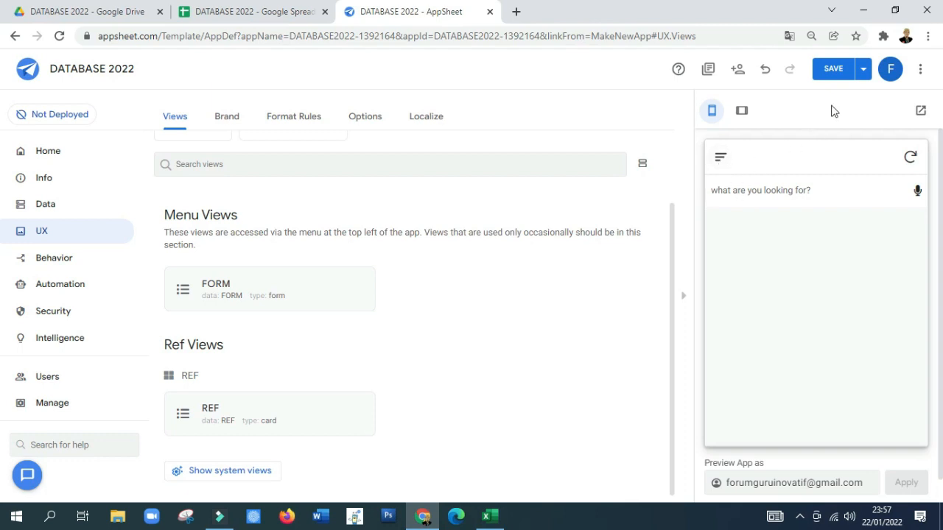
Step: Save the app's view changes and switch to the DATABASE 2022 spreadsheet in Google Sheets
left_click(863, 70)
left_click(819, 131)
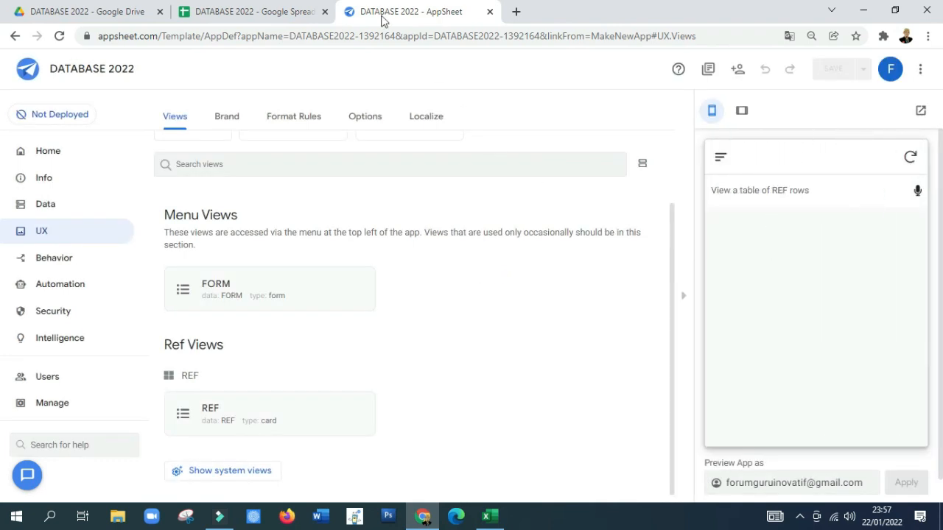
left_click(252, 13)
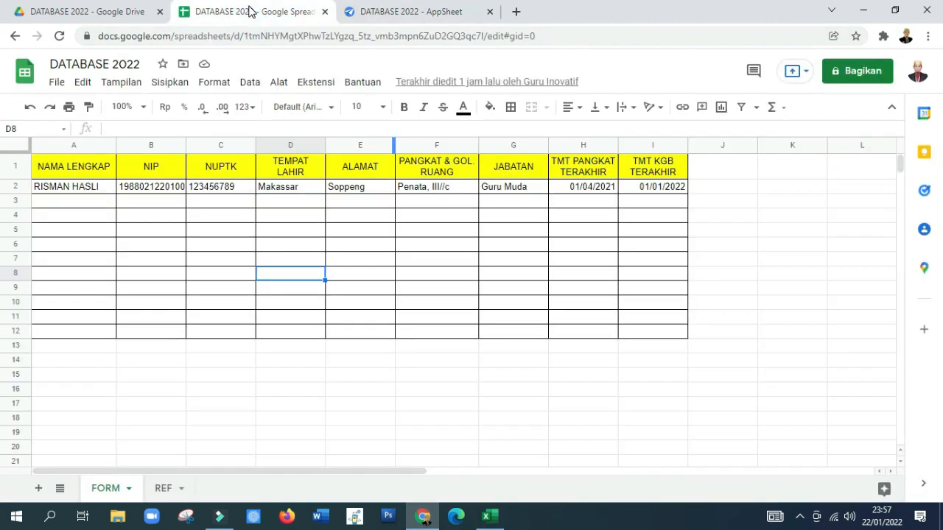
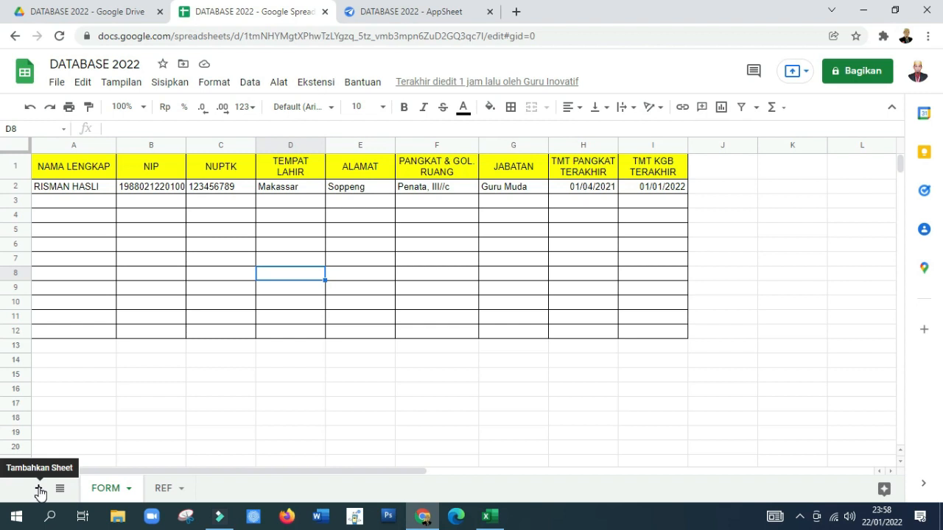
Step: Add a new sheet and copy the FORM sheet's header cells A1:I1 into it, starting at A1
left_click(39, 489)
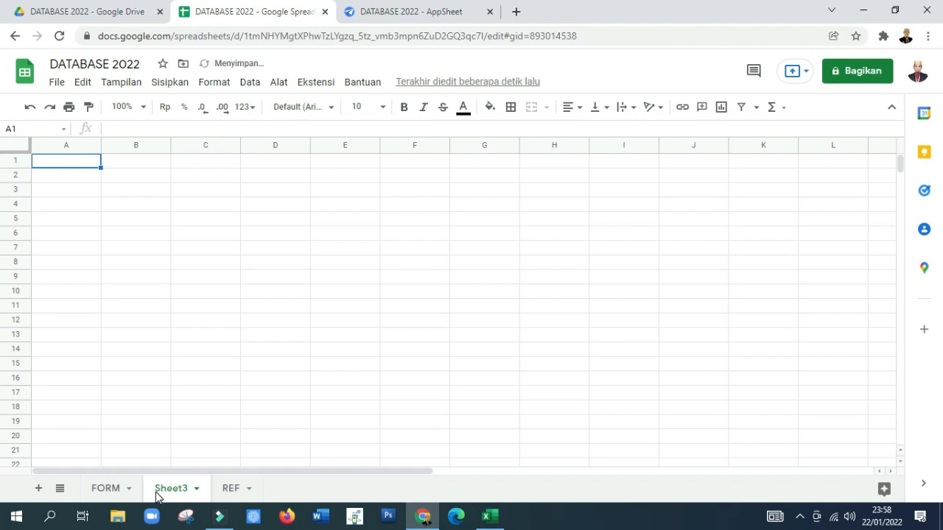
left_click(106, 489)
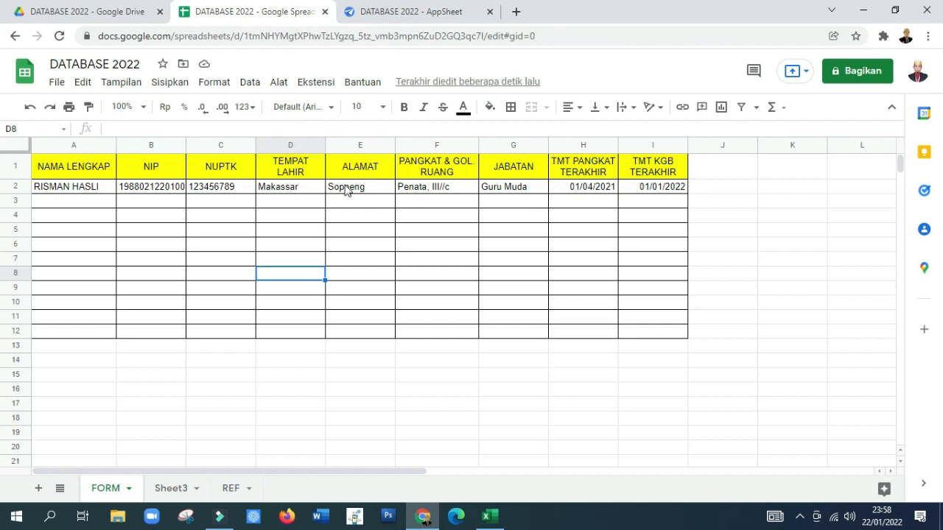
left_click(51, 165)
left_click_drag(100, 171, 644, 169)
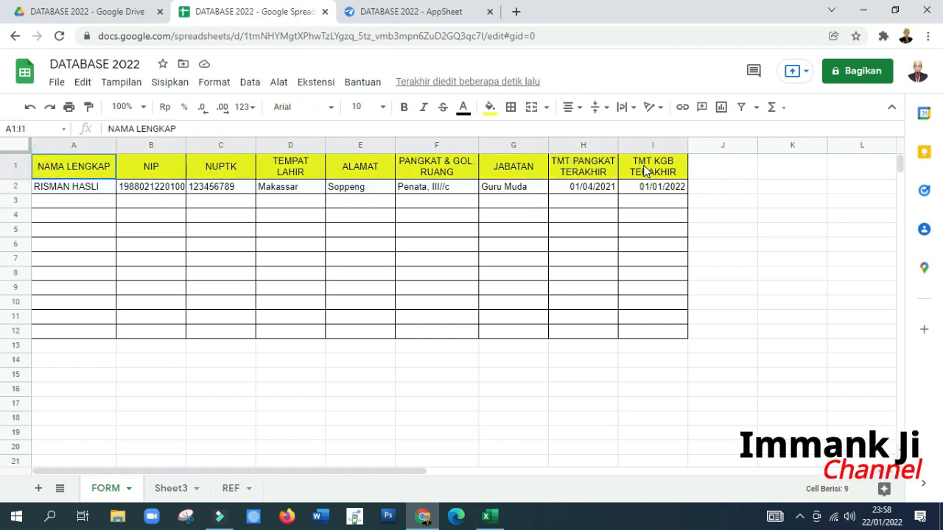
right_click(645, 171)
left_click(676, 150)
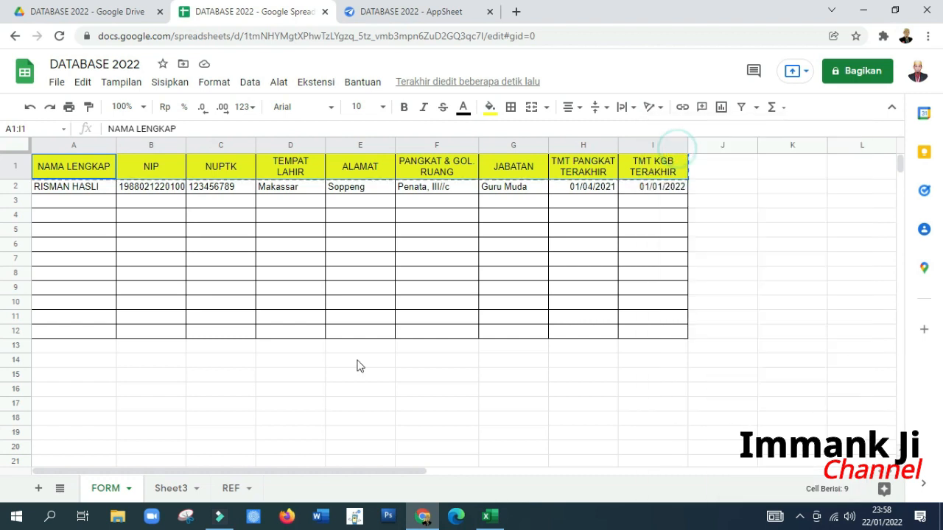
left_click(171, 488)
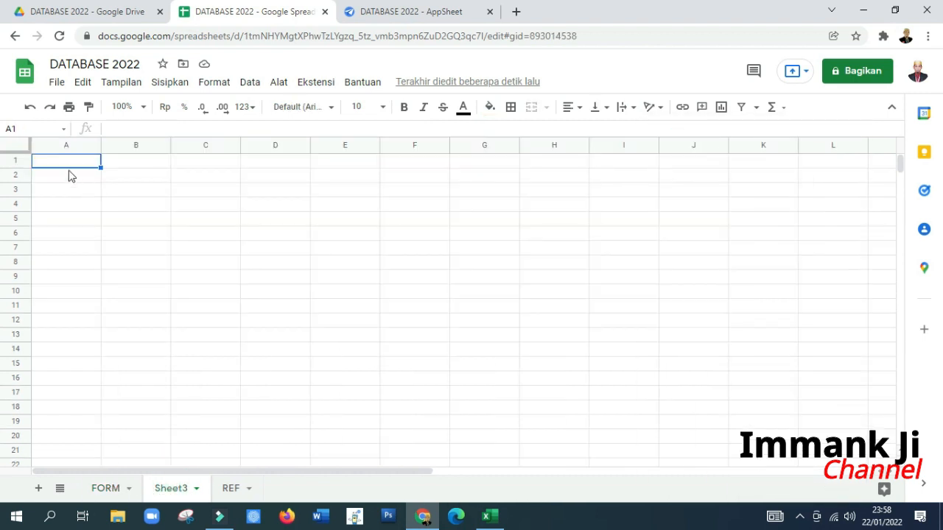
right_click(65, 168)
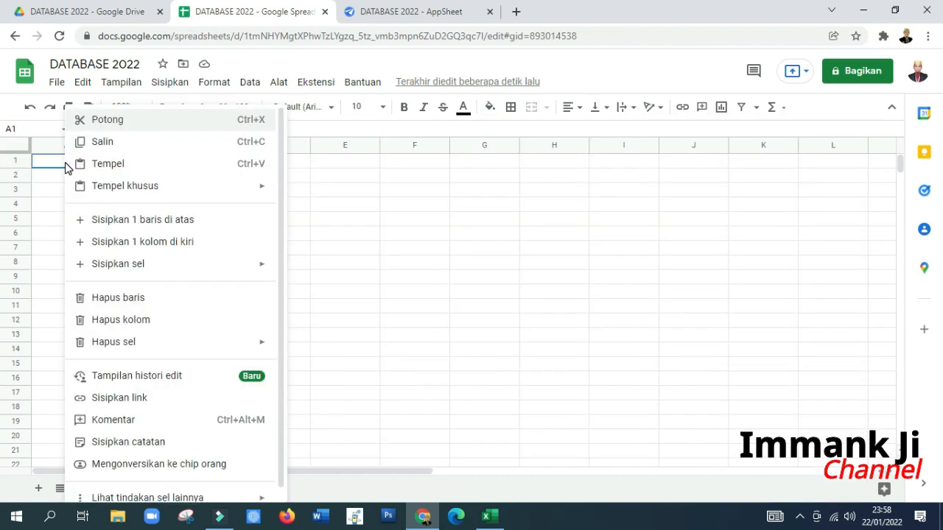
left_click(103, 164)
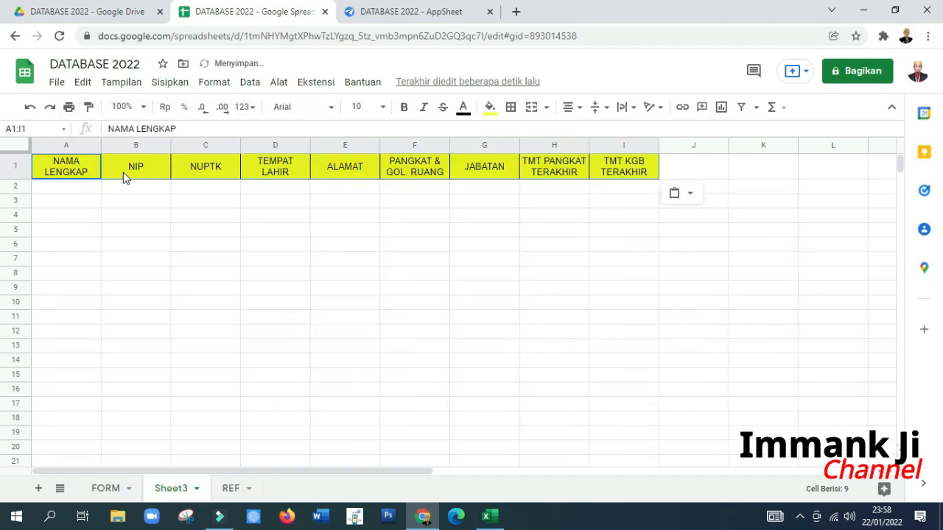
Step: Insert one column to the left of the ALAMAT column in the new sheet
left_click(123, 171)
left_click(217, 170)
left_click(262, 170)
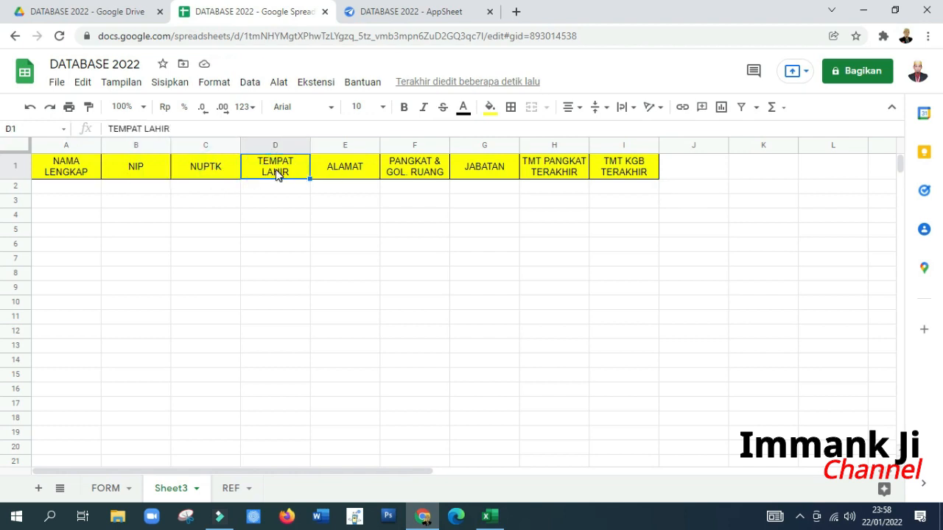
right_click(324, 170)
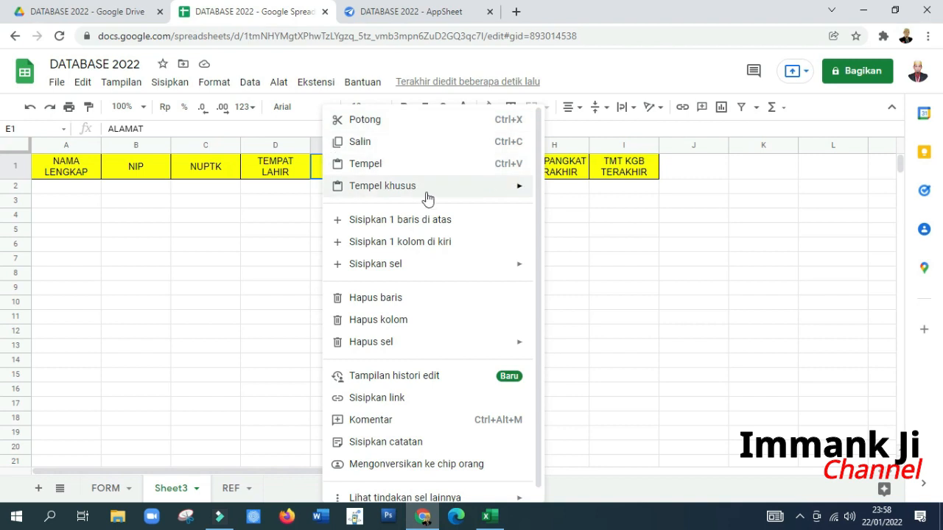
left_click(412, 243)
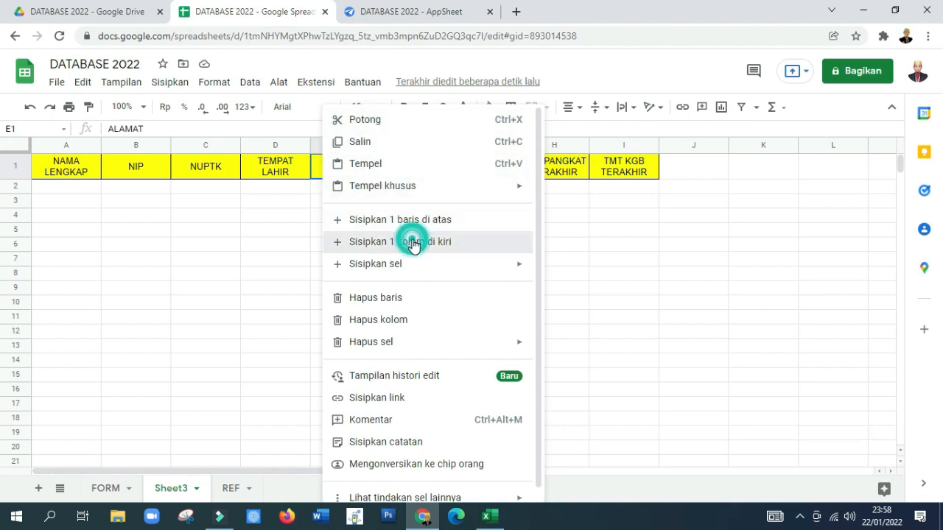
Step: Enter the header "TEMPAT & TGL. LAHIR" in cell E1
left_click(330, 169)
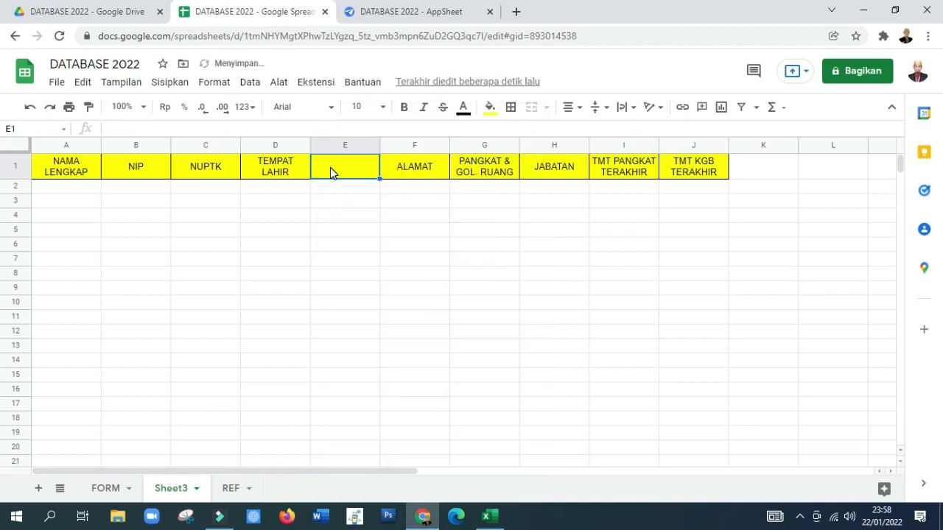
type("TEMPAT")
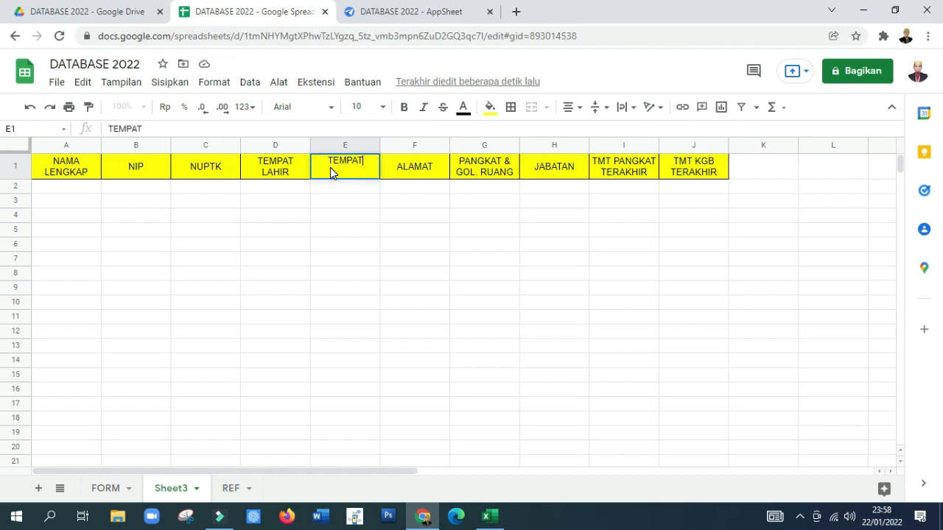
type(", ")
type("&")
key("BackSpace")
key("BackSpace")
type("& TGL. LAHIR")
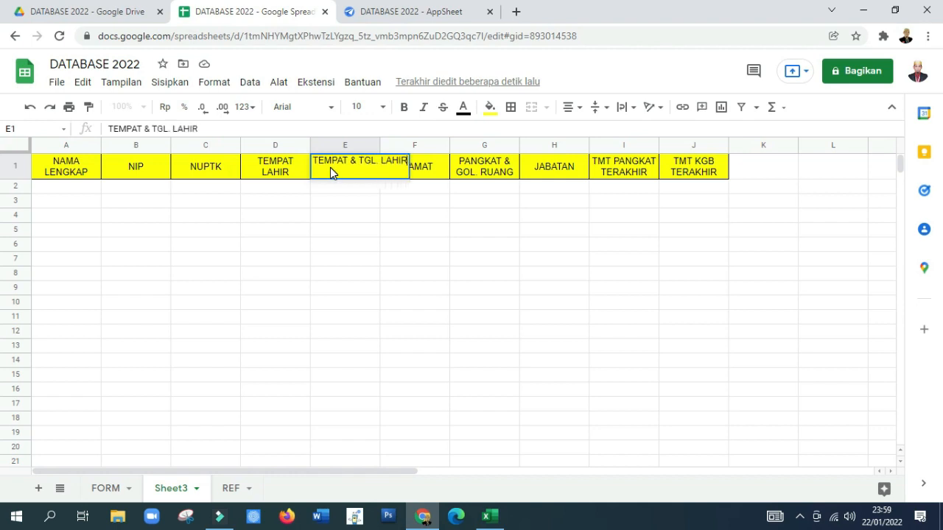
key("Return")
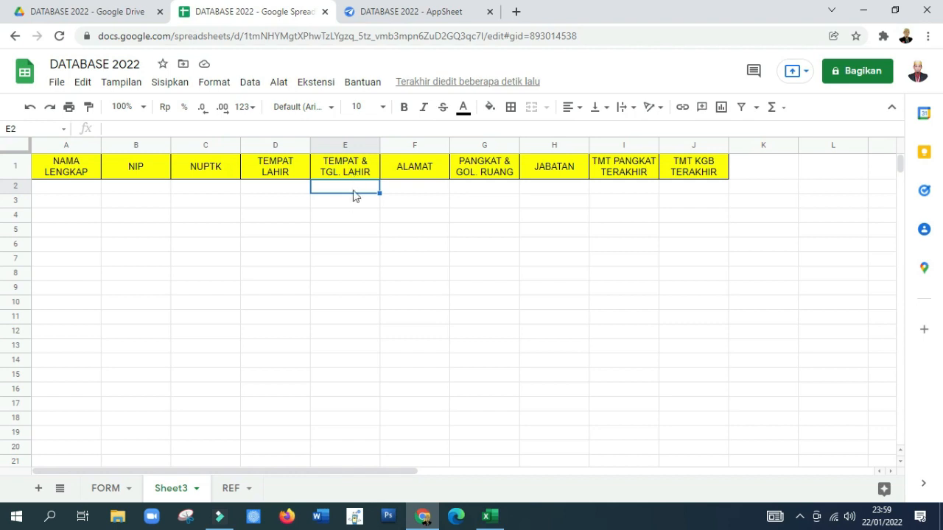
Step: Rename Sheet3 as DB1
right_click(170, 491)
left_click(198, 317)
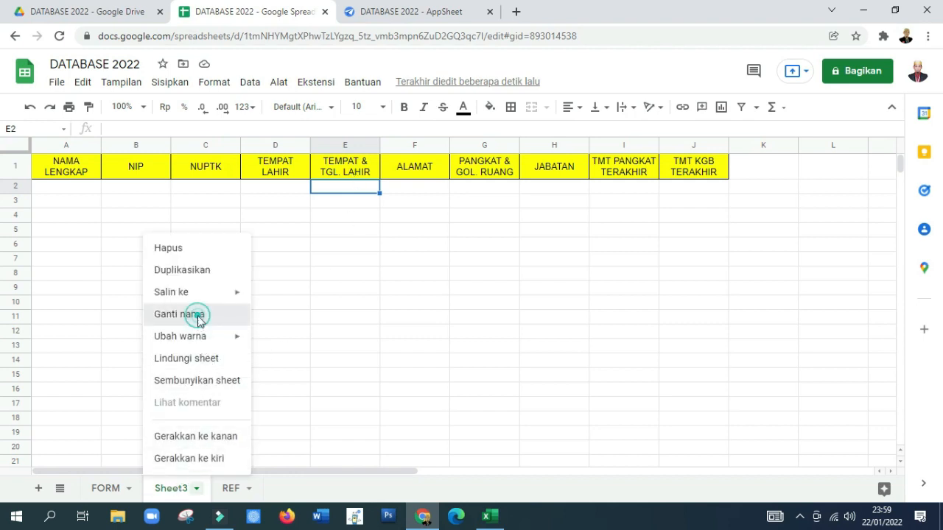
type("DB1")
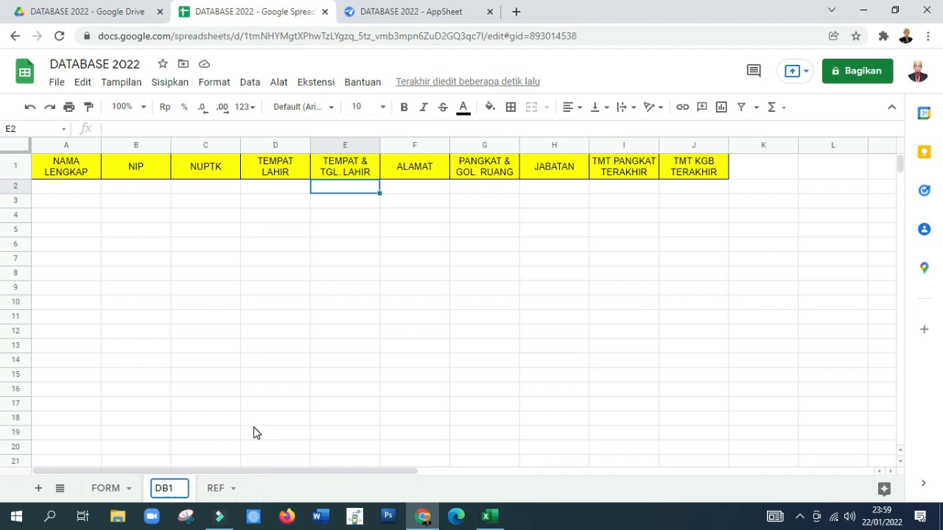
key("Return")
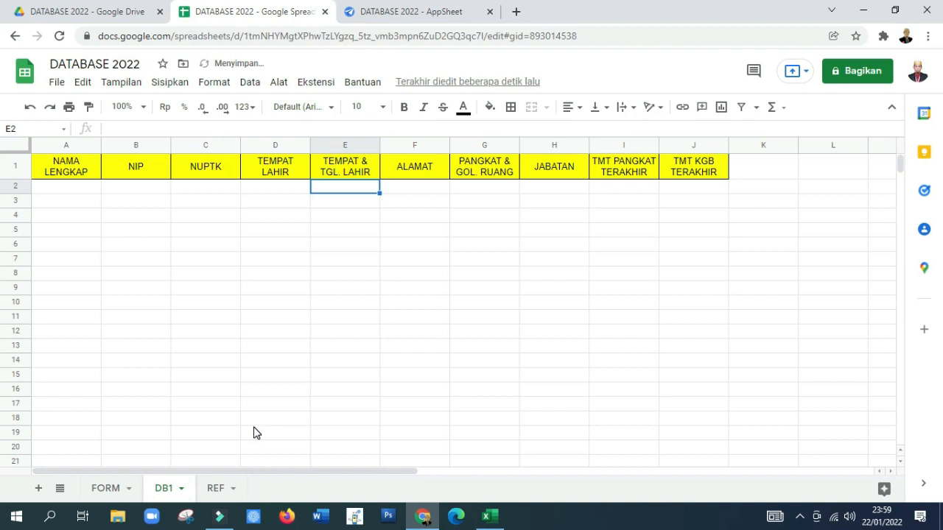
Step: Enter the headers USIA, PENSIUN, CATATAN KP and CATATAN KGB in cells K1 to N1
left_click(741, 171)
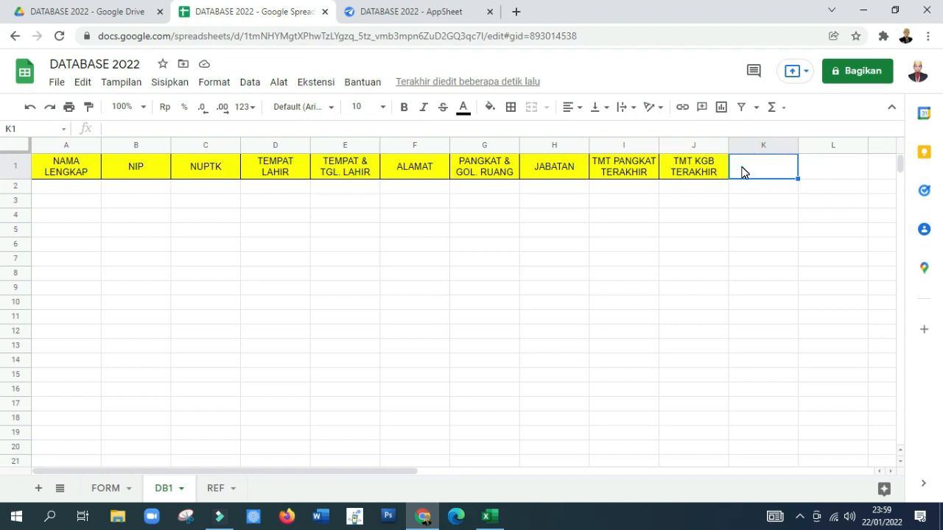
type("USIA")
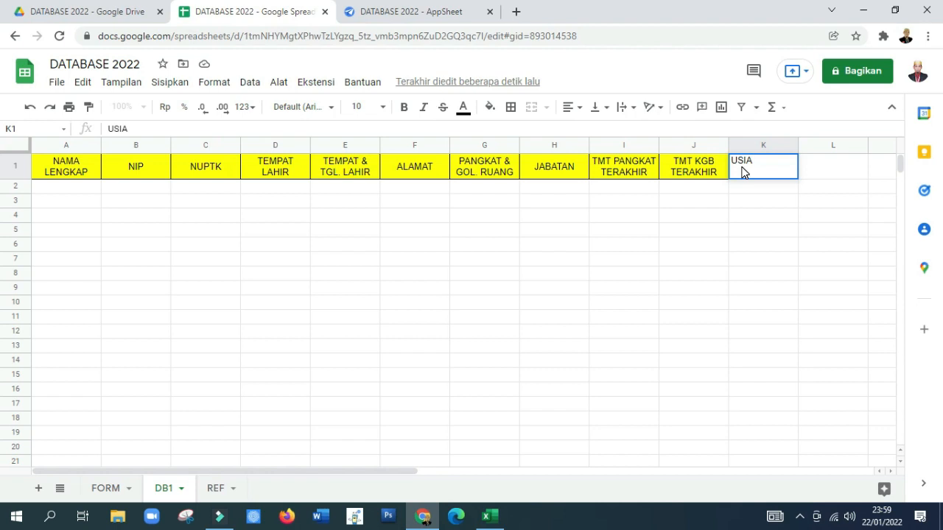
key("Tab")
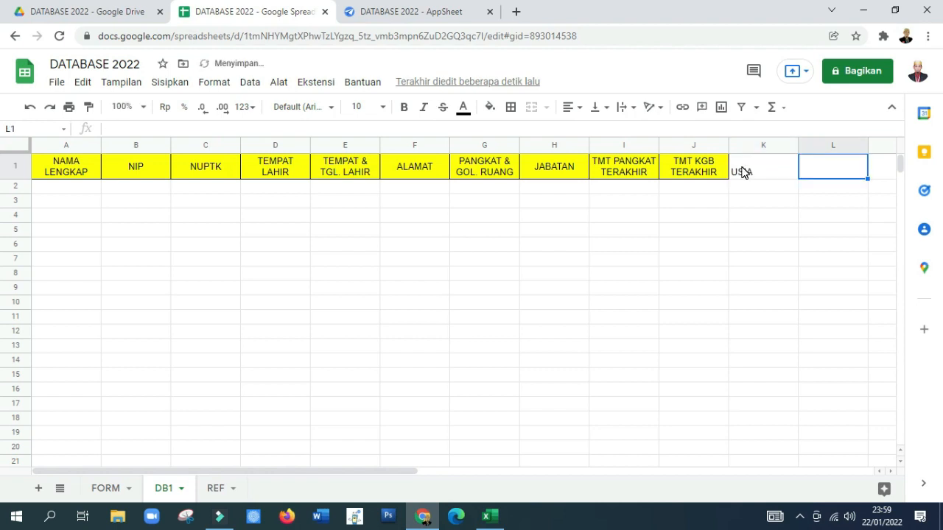
type("PENSIUN")
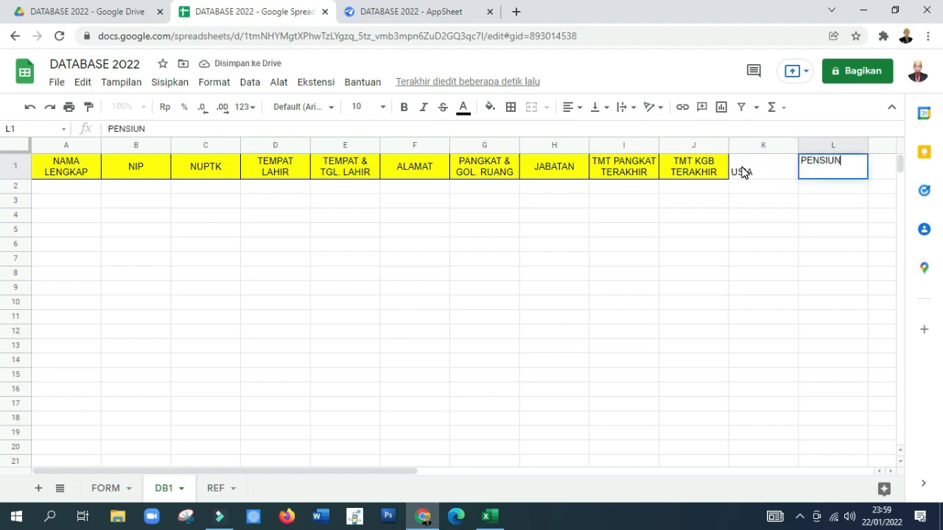
key("Tab")
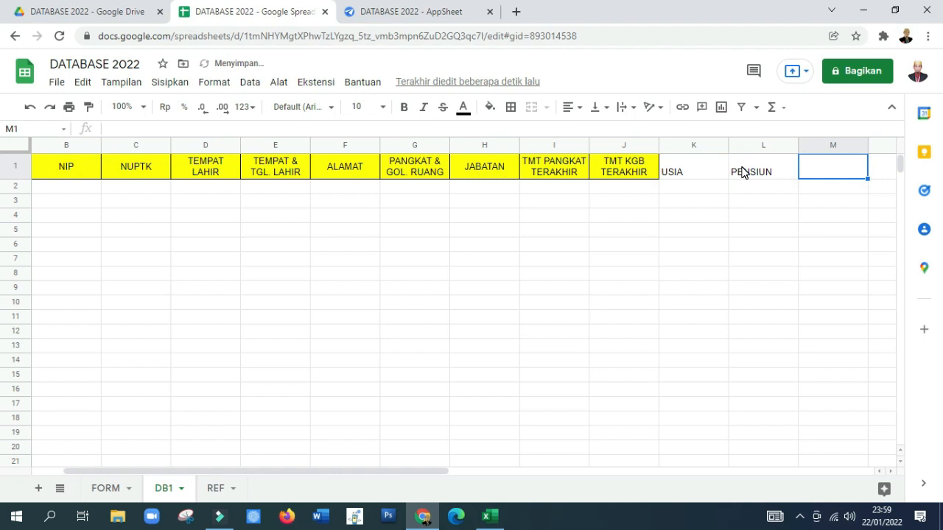
type("CATA")
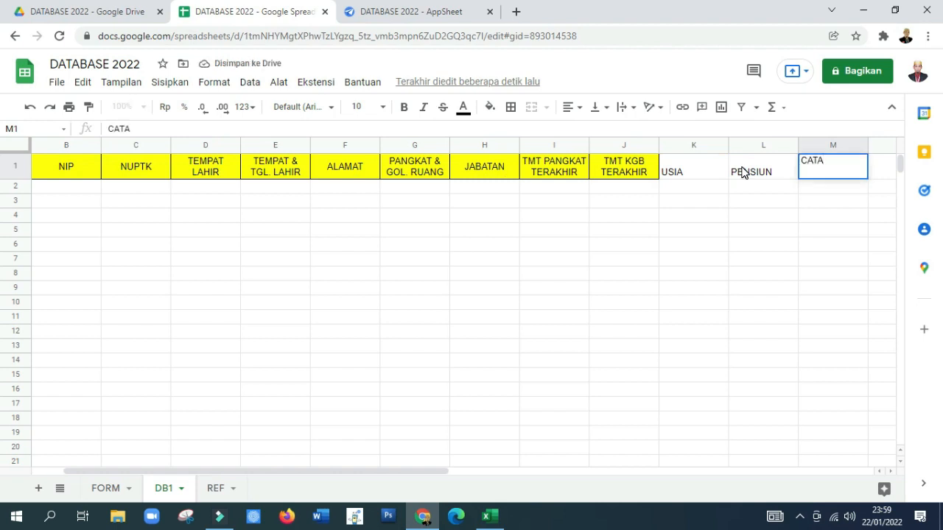
type("TAN KP")
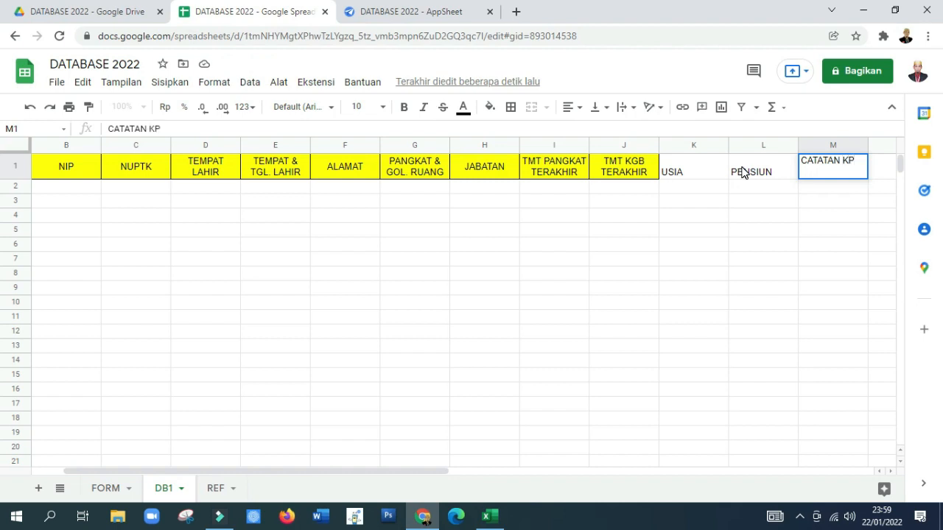
key("Tab")
type("CATATAN ")
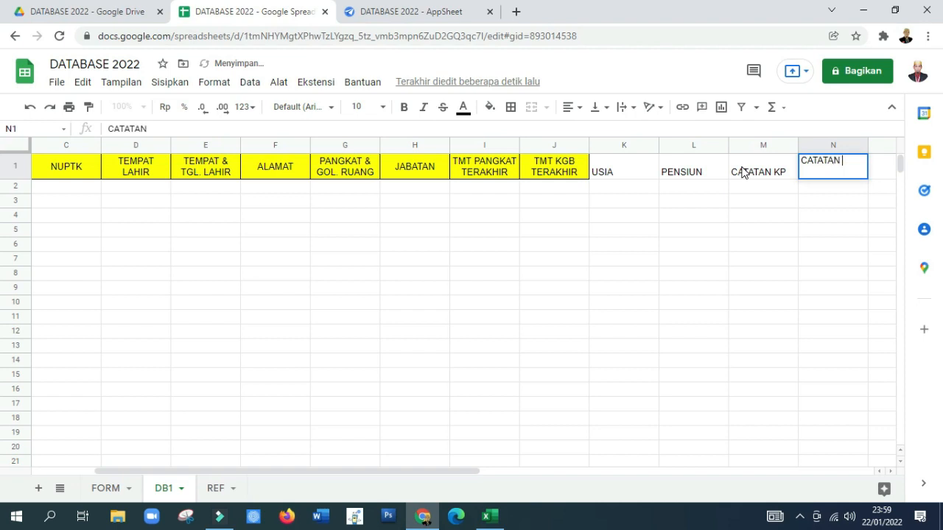
type("KGB")
key("Return")
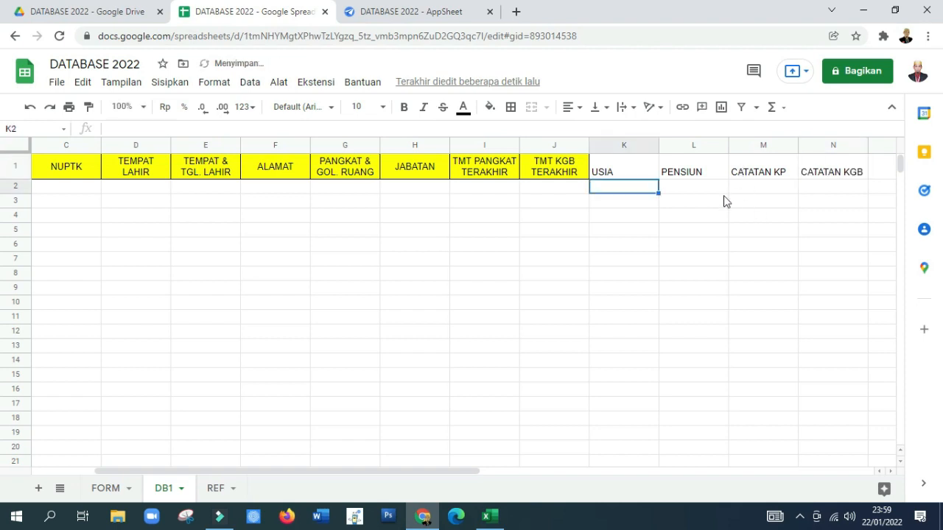
Step: Fill the header cells K1:N1 with yellow and centre their text horizontally and vertically
left_click_drag(607, 171, 818, 170)
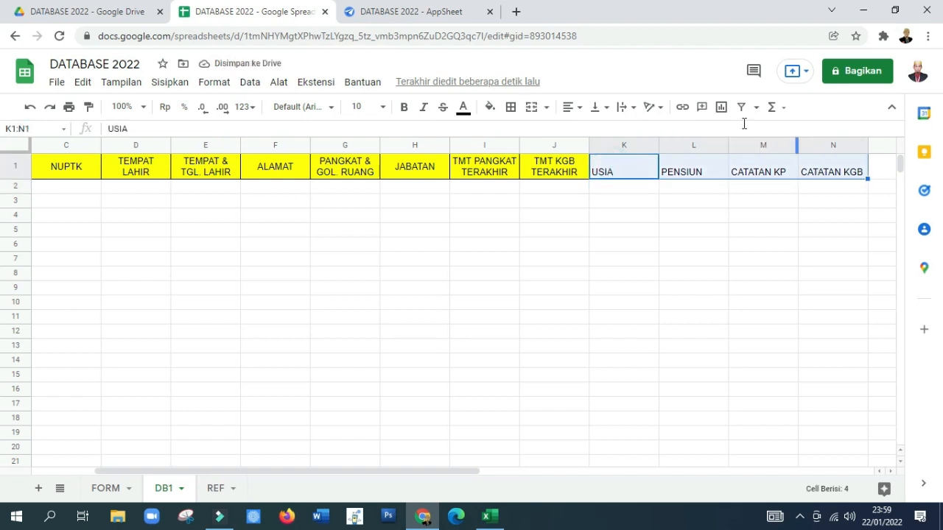
left_click(489, 107)
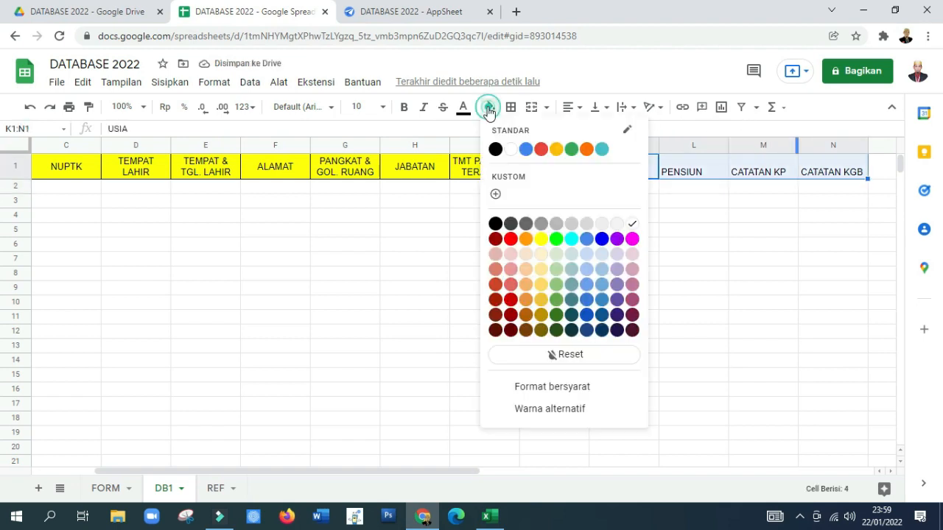
left_click(541, 239)
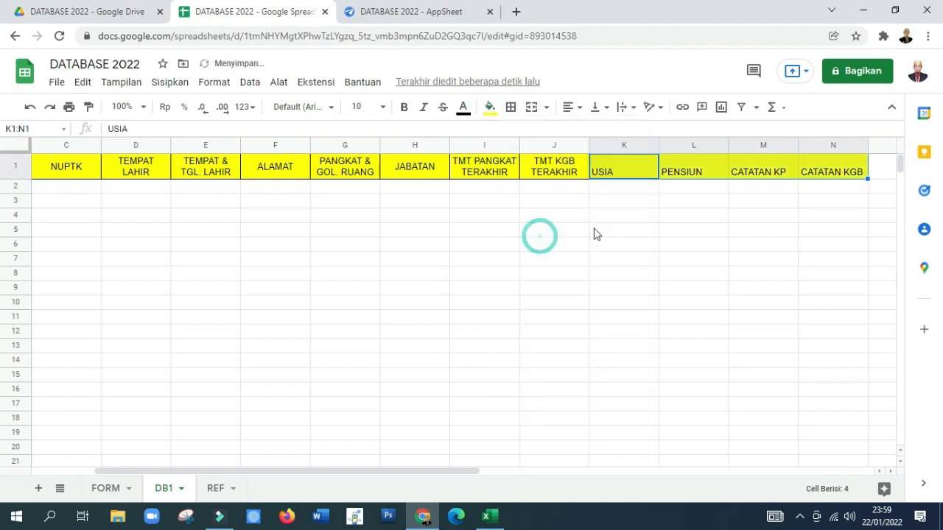
left_click(571, 108)
left_click(587, 133)
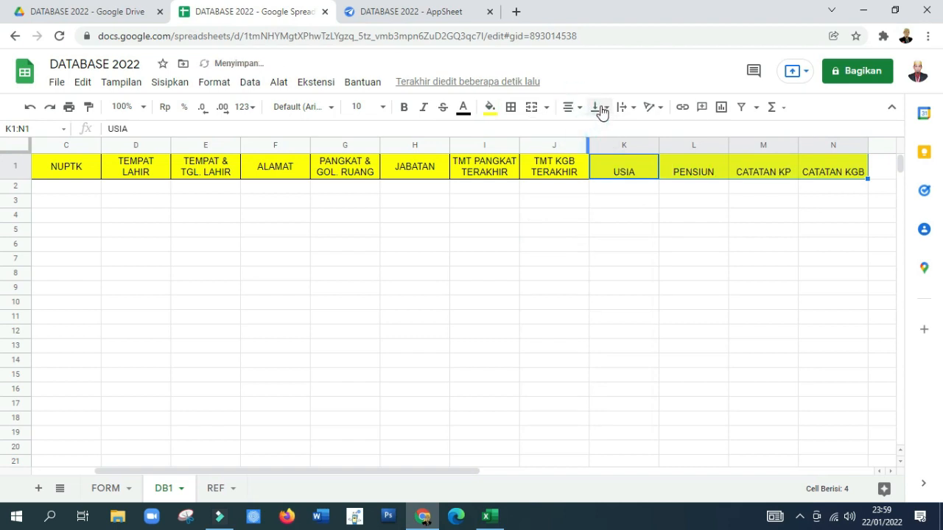
left_click(598, 106)
left_click(612, 132)
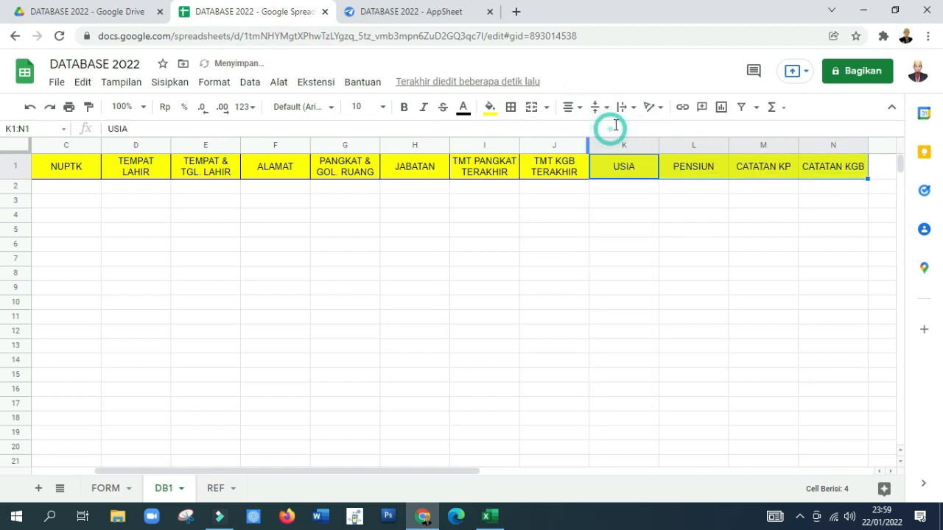
left_click(578, 260)
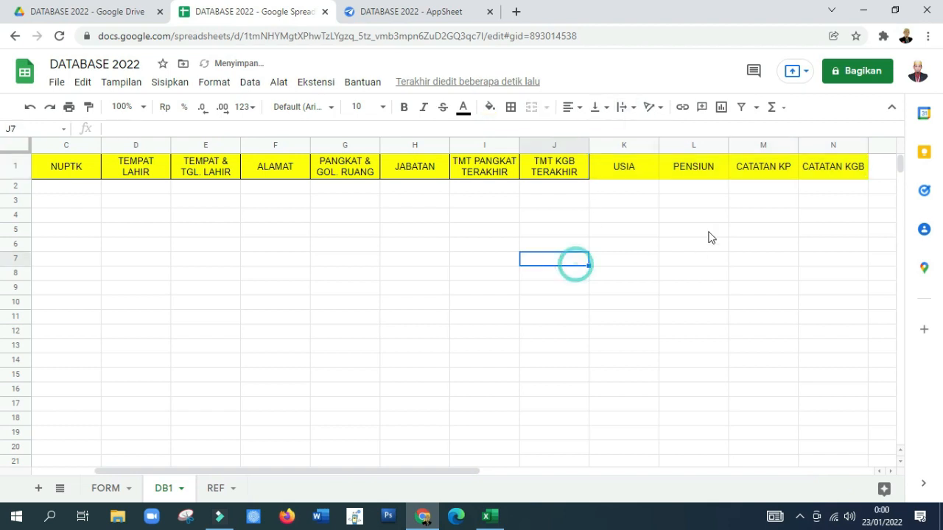
Step: Apply all inner and outer borders to the range A1:N15
left_click(52, 175)
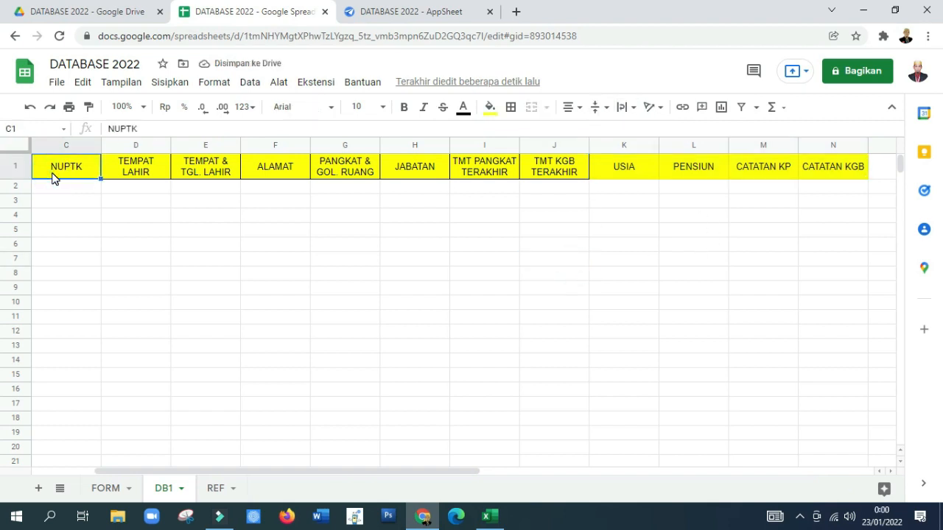
key("Left")
key("Left")
key("shift+Right")
key("shift+Right")
key("shift+Right")
key("shift+Right")
key("shift+Right")
key("shift+Right")
key("shift+Right")
key("shift+Right")
key("shift+Right")
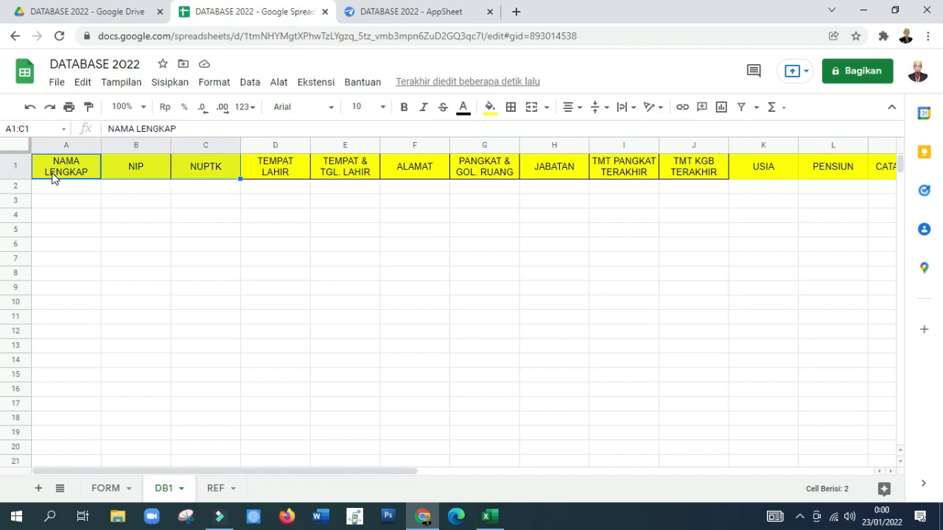
key("shift+Right")
key("shift+Right")
key("shift+Right")
key("shift+Right")
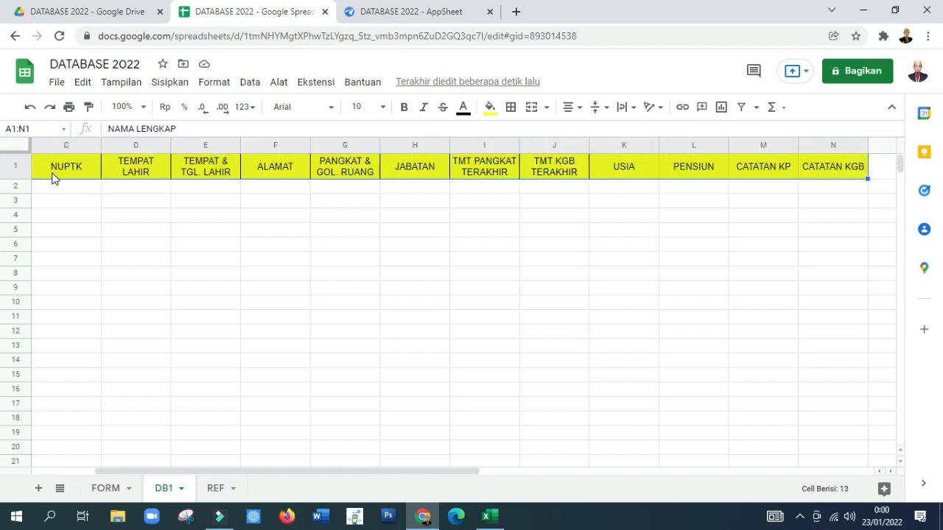
key("shift+Down")
key("shift+Down")
key("shift+Down")
key("shift+Down")
key("shift+Down")
key("shift+Down")
key("shift+Down")
key("shift+Down")
key("shift+Down")
key("shift+Down")
key("shift+Down")
key("shift+Down")
key("shift+Down")
key("shift+Down")
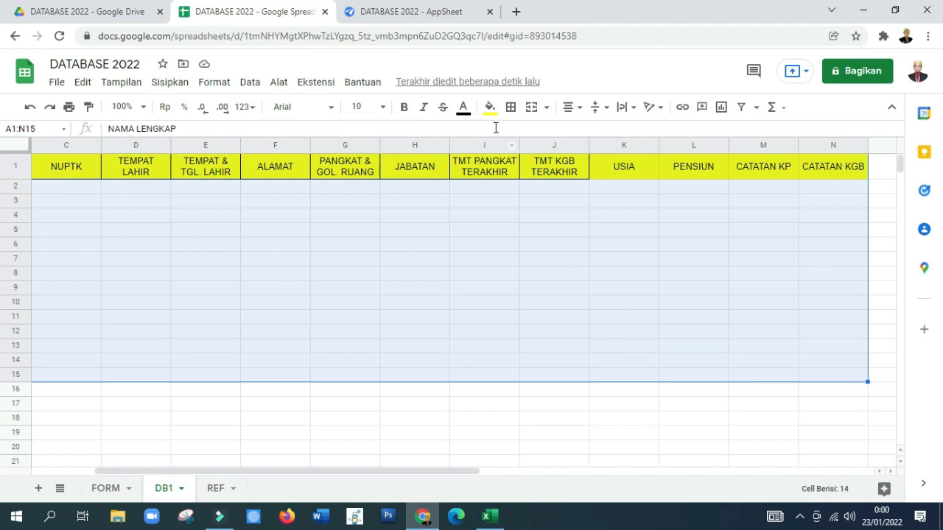
left_click(510, 108)
left_click(516, 134)
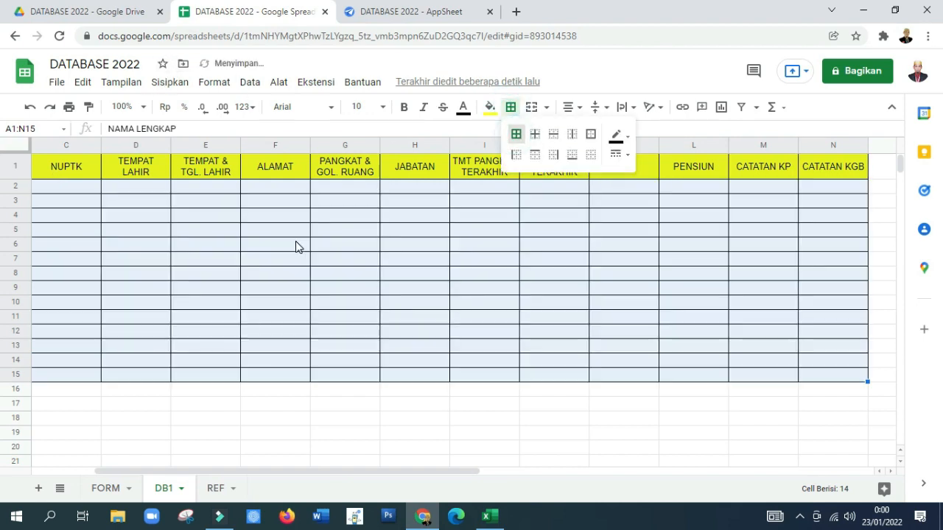
Step: Link cell A2 under NAMA LENGKAP to the FORM sheet with the formula =FORM!A2
left_click(76, 172)
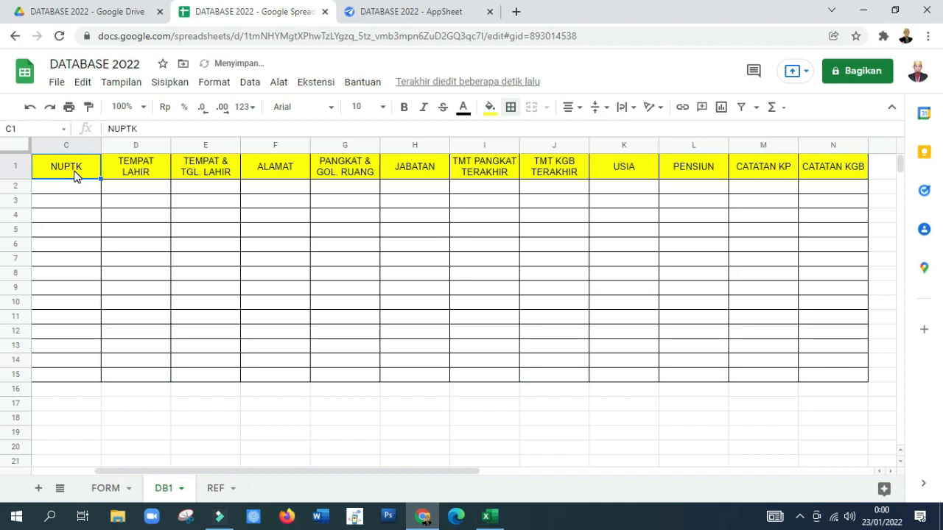
key("Left")
key("Left")
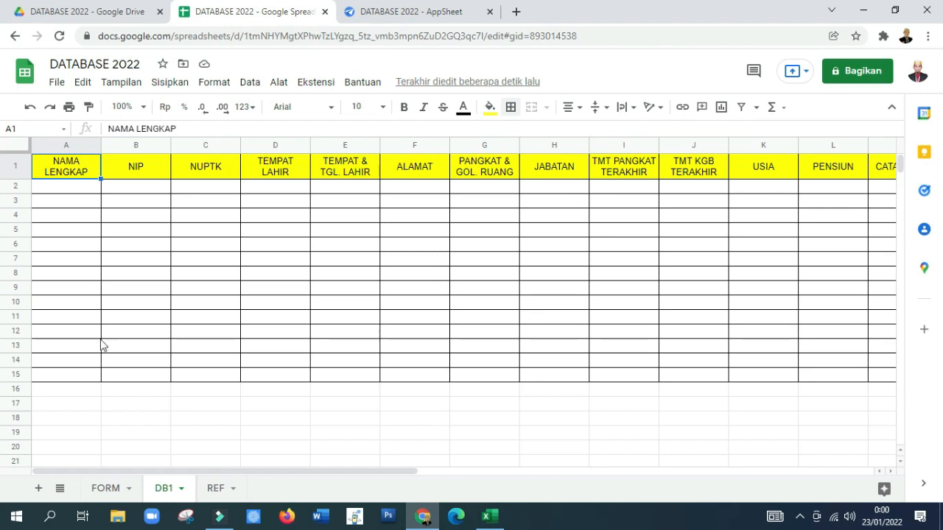
left_click(50, 191)
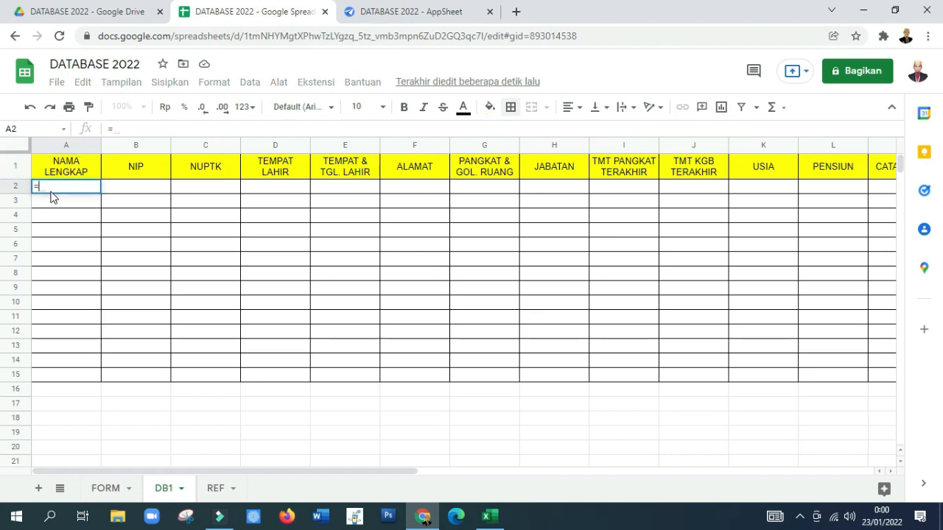
type("=")
left_click(103, 491)
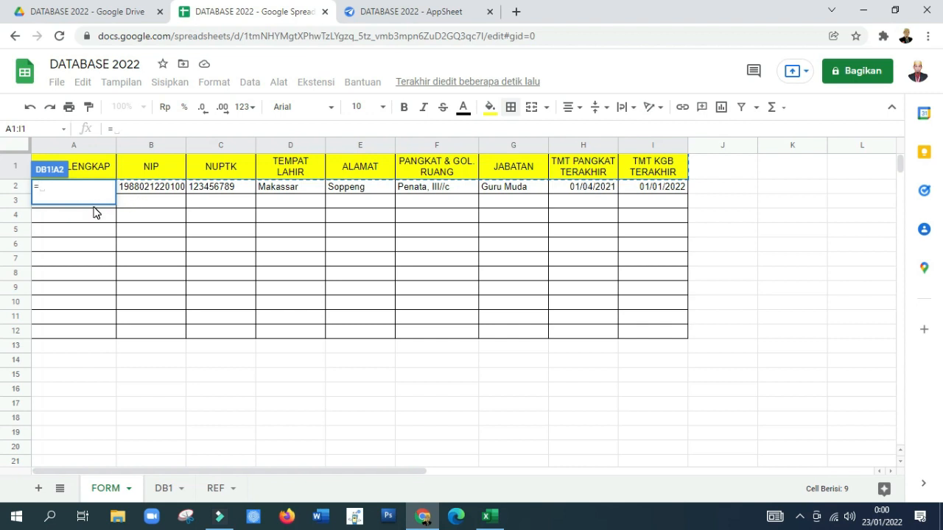
left_click(132, 190)
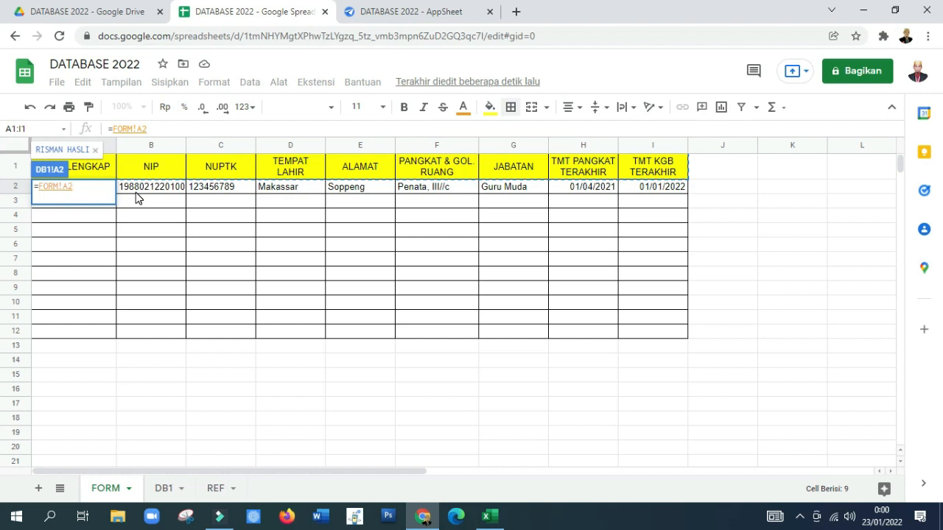
key("Return")
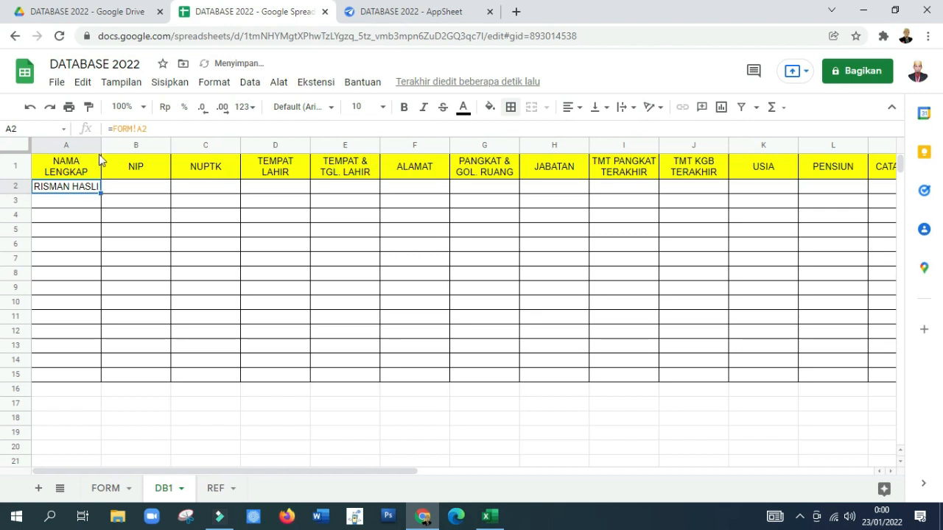
Step: Widen column A so the NAMA LENGKAP header fits on one line
left_click_drag(101, 144, 126, 145)
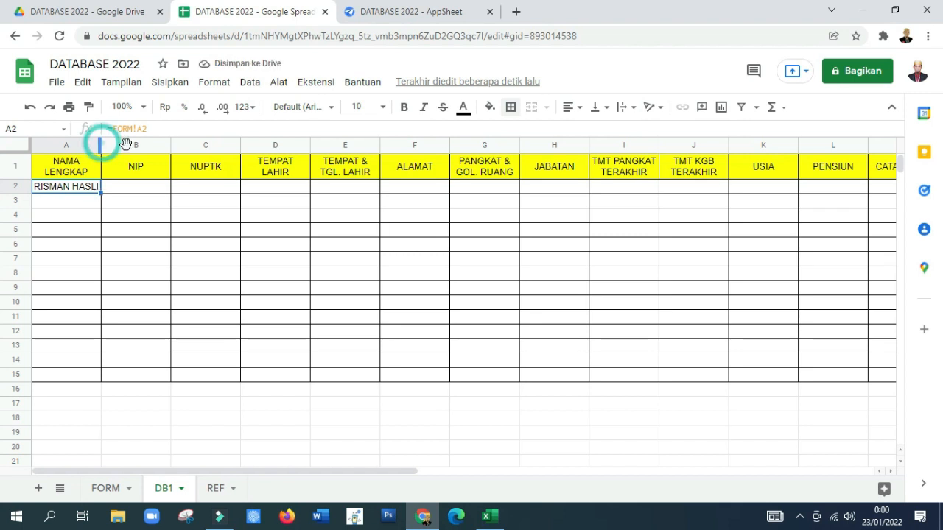
left_click(221, 245)
left_click_drag(101, 145, 129, 144)
Step: Fill the A2 formula across to D2 and widen column B to fit the full NIP
left_click(88, 185)
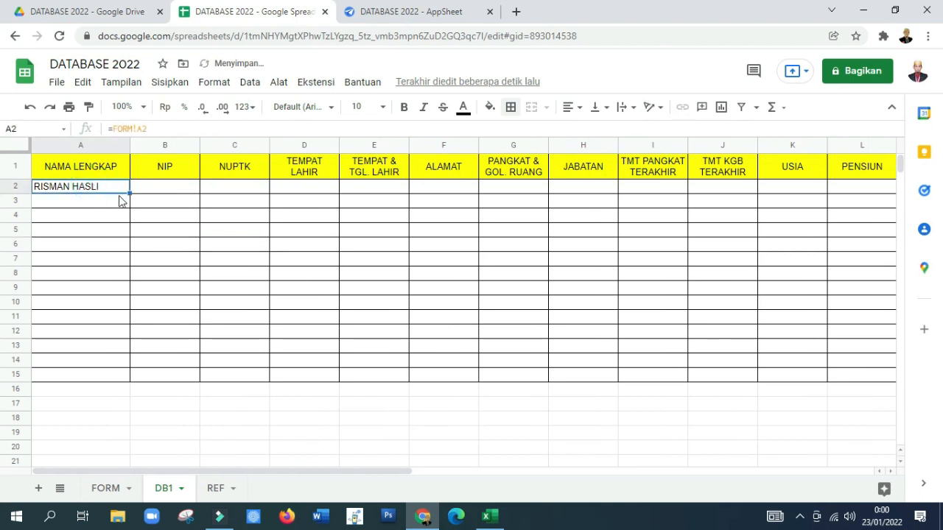
left_click_drag(129, 192, 267, 196)
left_click(236, 214)
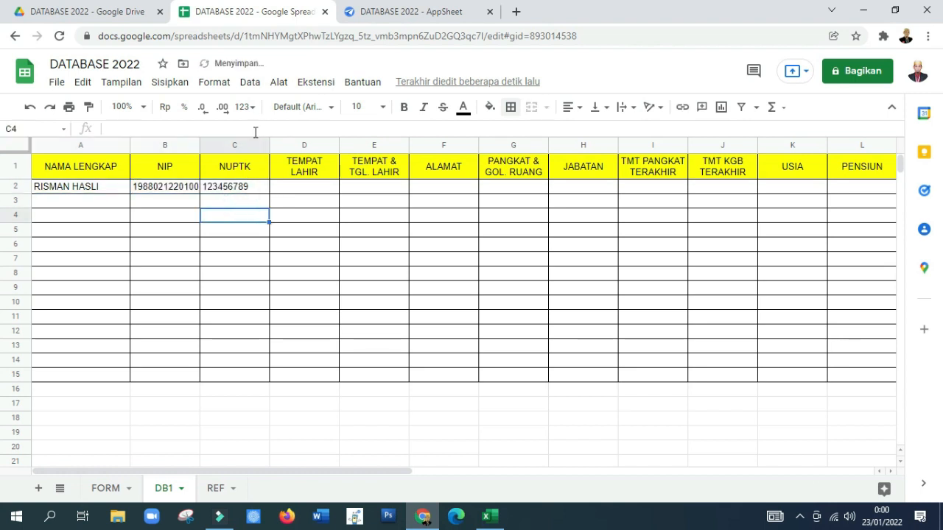
left_click_drag(203, 148, 231, 148)
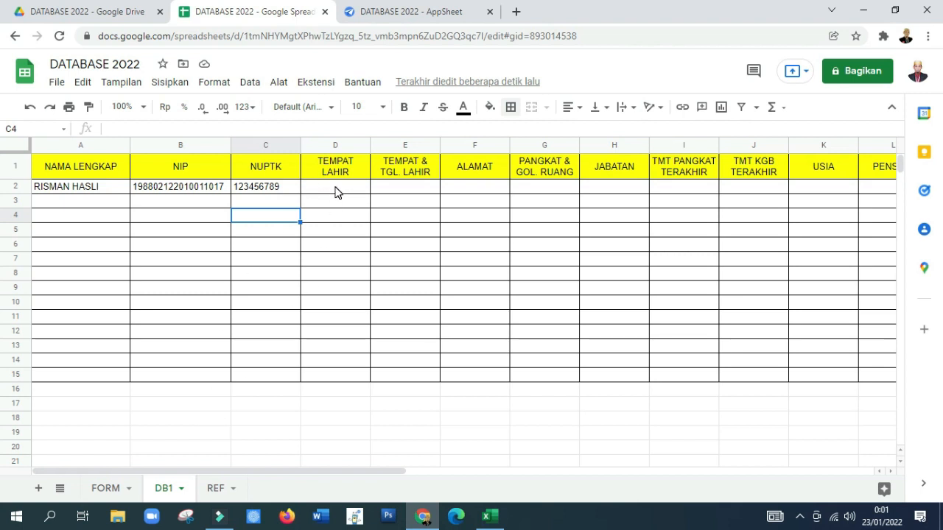
left_click(274, 186)
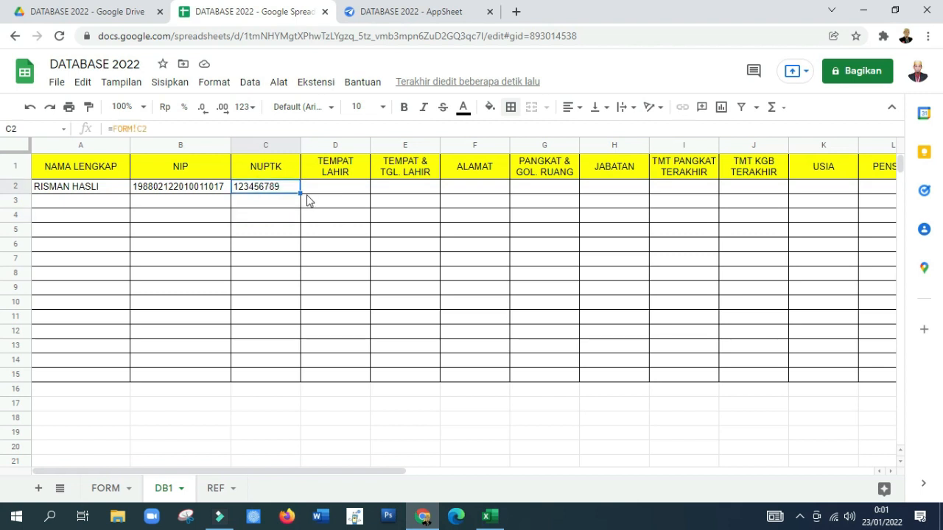
left_click_drag(301, 192, 344, 188)
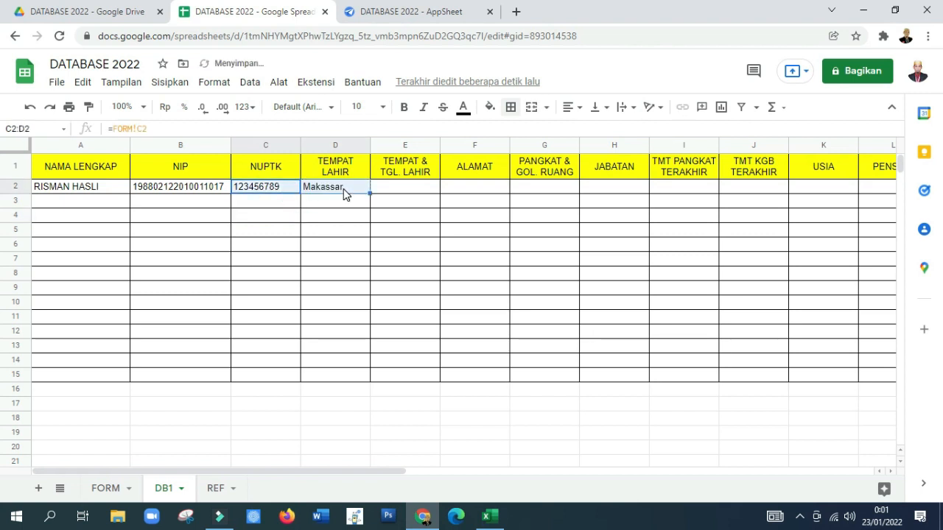
Step: Link cell F2 under ALAMAT to the FORM sheet's address with the formula =FORM!E2
left_click(478, 189)
key("Left")
key("Right")
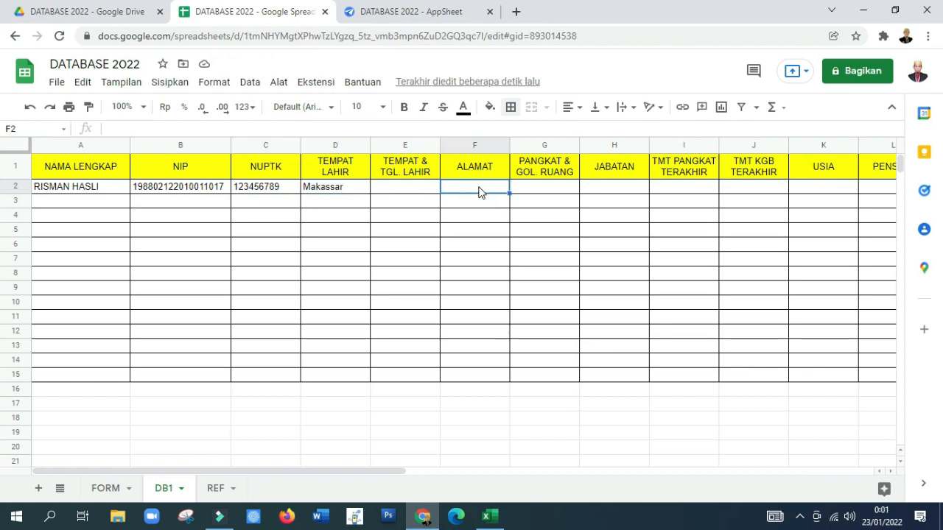
type("=")
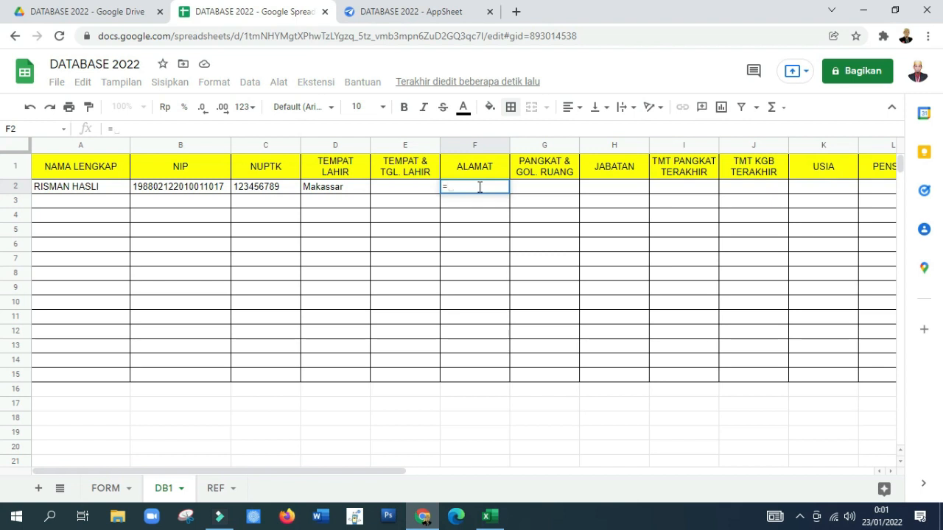
left_click(105, 488)
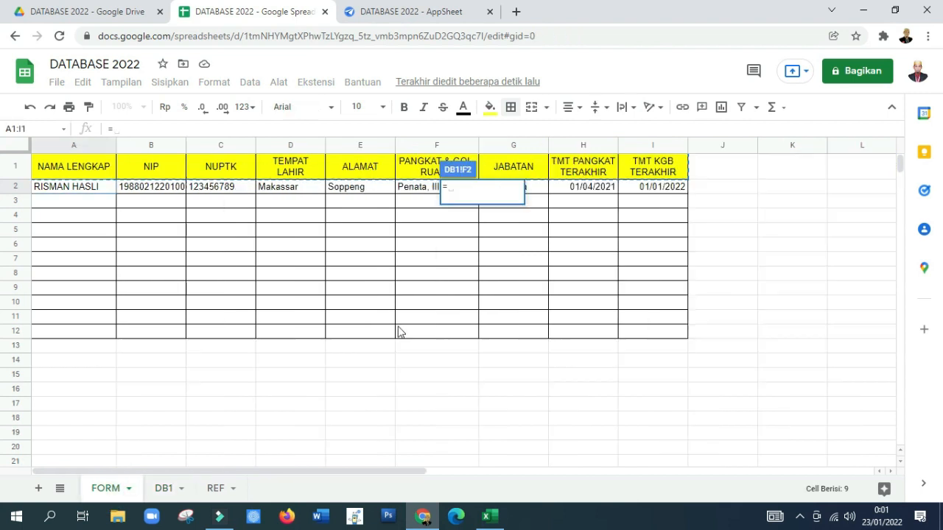
left_click(347, 191)
key("Return")
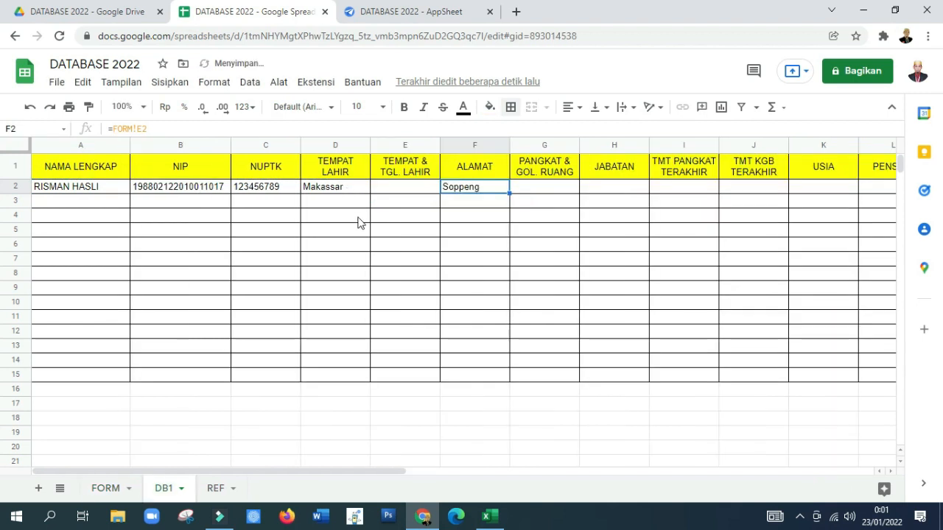
Step: Fill the F2 formula across to J2, leaving the TEMPAT & TGL. LAHIR cell empty
left_click_drag(509, 192, 785, 194)
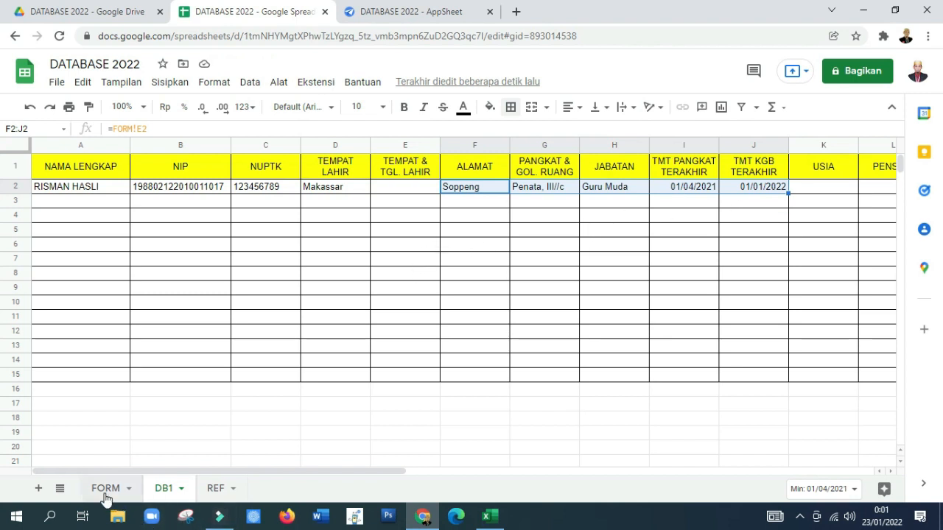
left_click(399, 206)
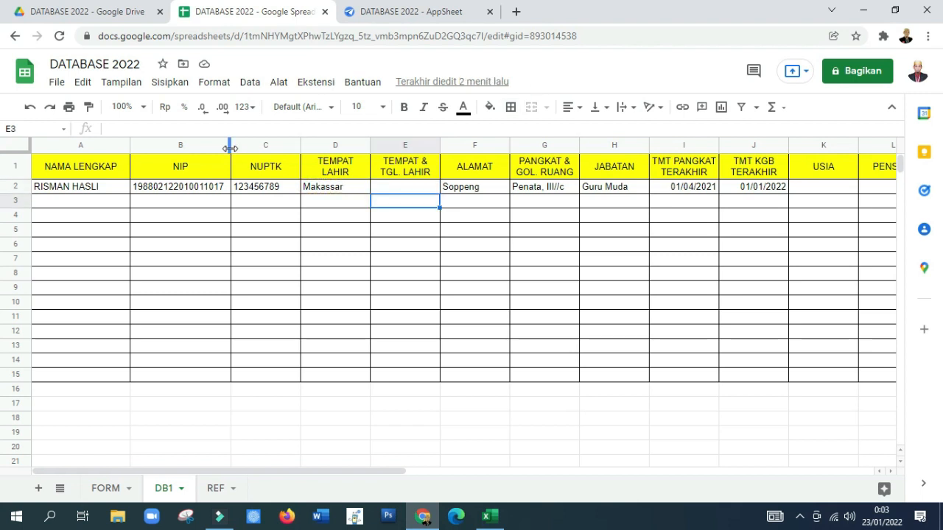
left_click(418, 201)
Step: Enter the formula =LEFT(B2;8) in cell O2 to extract the first eight digits of the NIP
left_click(809, 187)
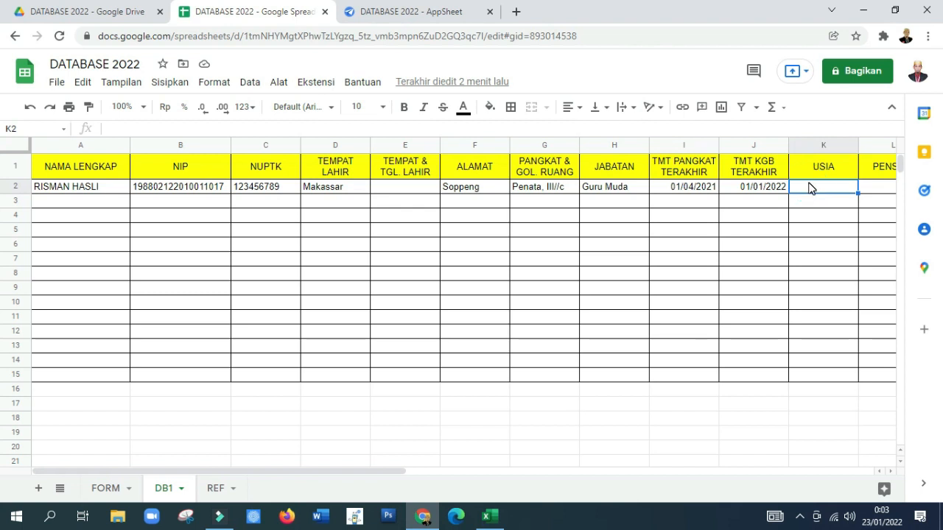
key("Right")
key("Right")
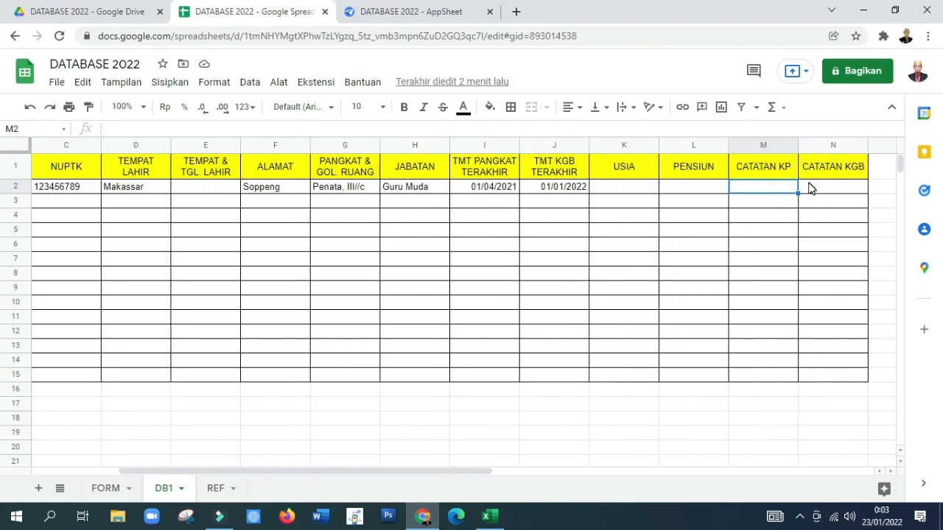
key("Right")
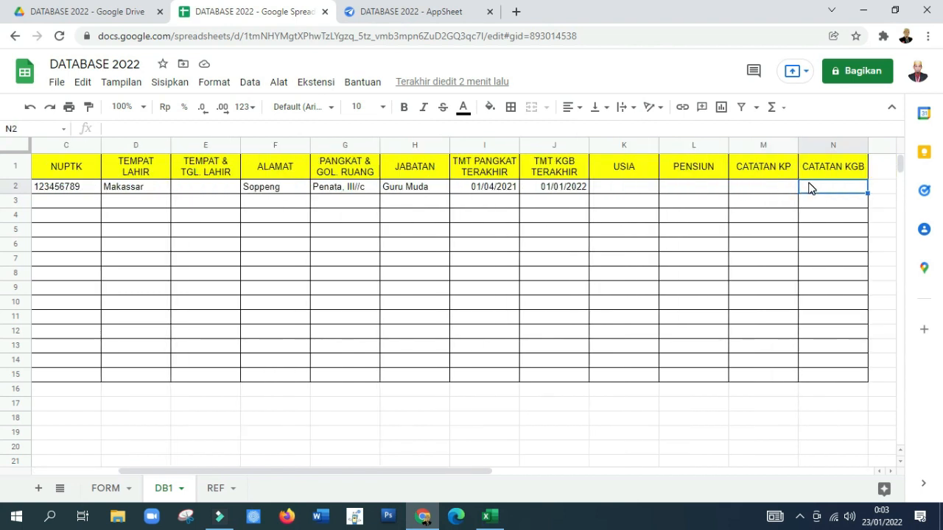
key("Right")
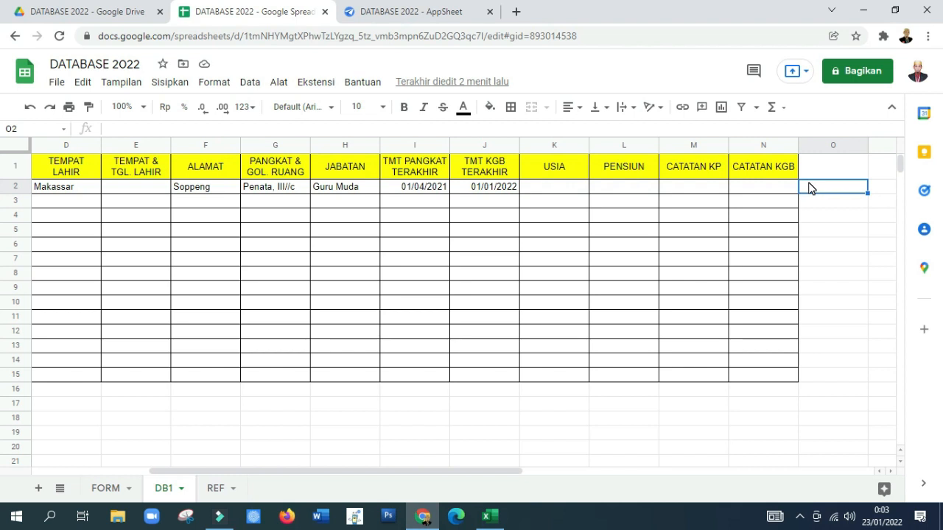
type("=L")
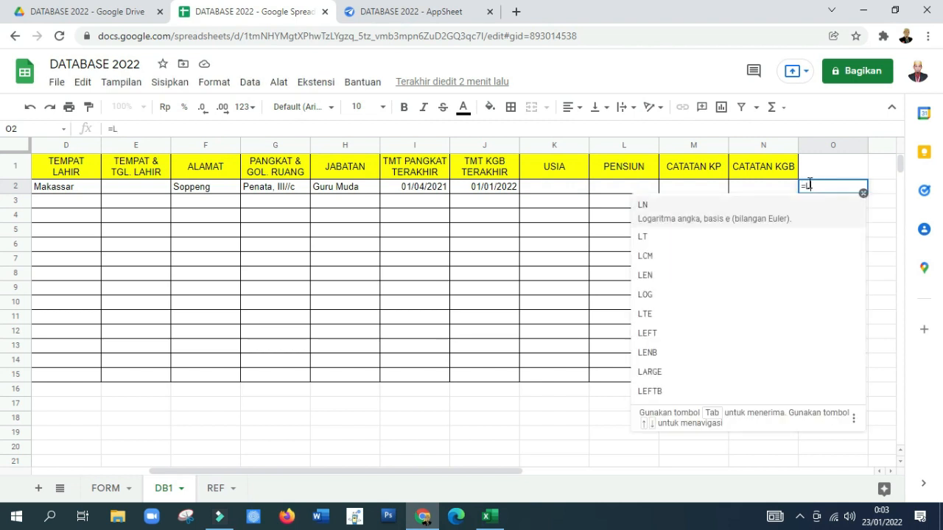
type("EFT")
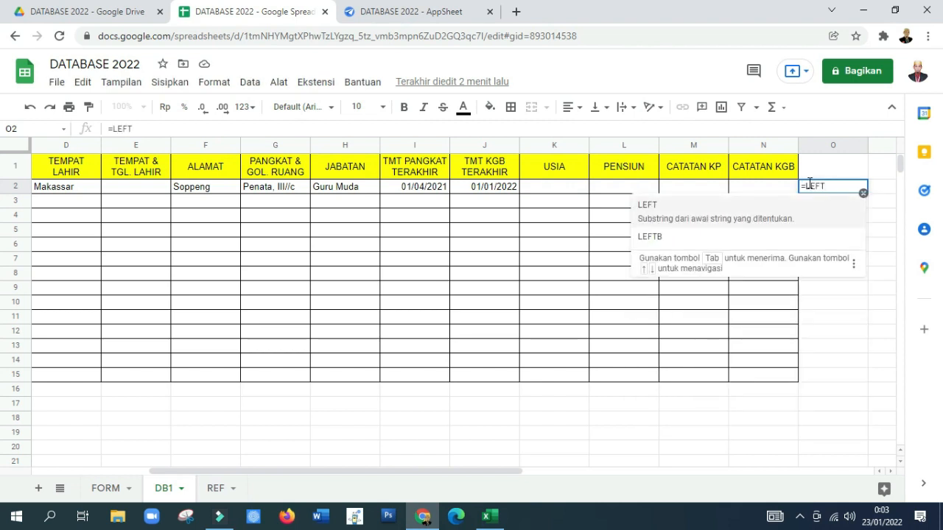
type("(")
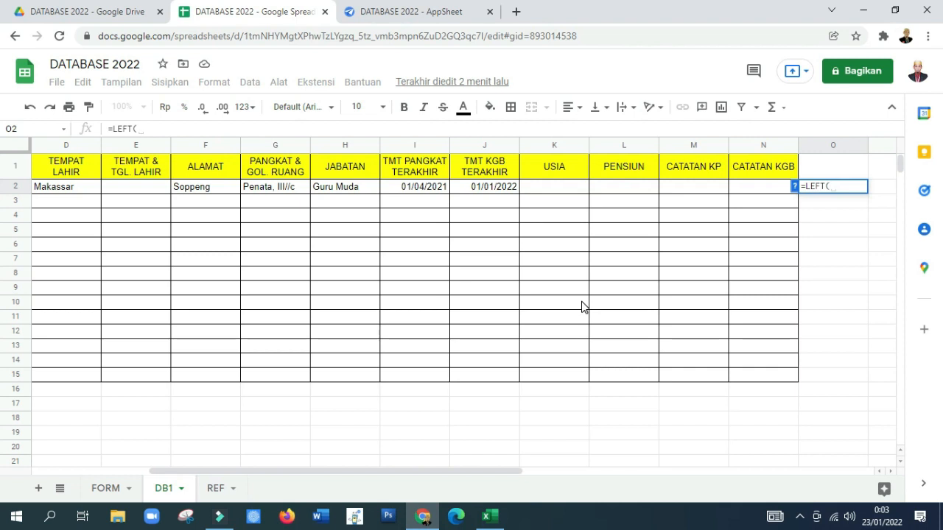
key("Left")
key("Left")
key("Left")
key("Left")
key("Left")
key("Left")
key("Left")
key("Left")
key("Left")
key("Left")
key("Left")
key("Left")
key("Left")
key("Left")
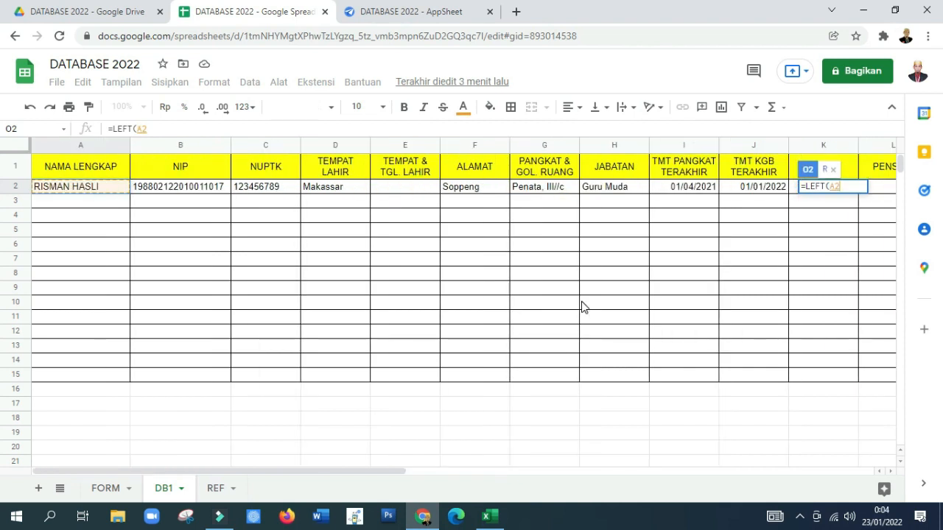
key("Right")
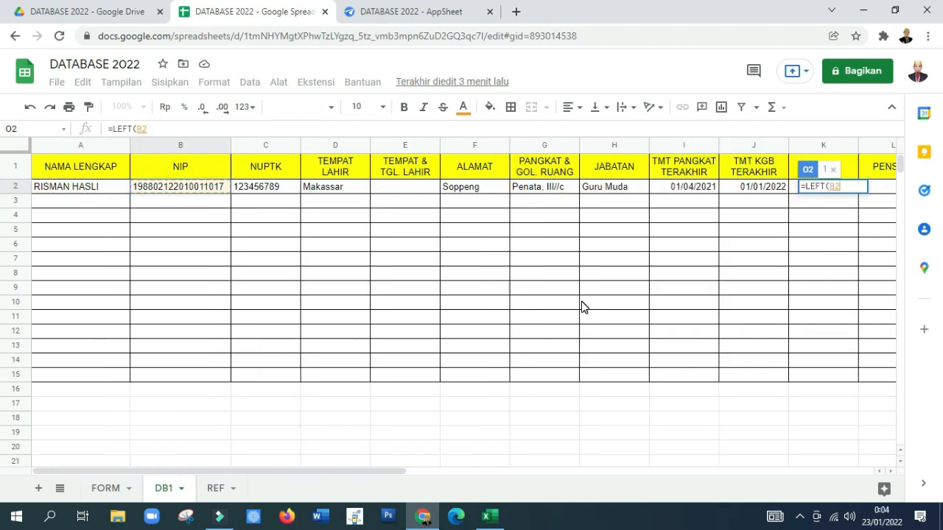
type(";")
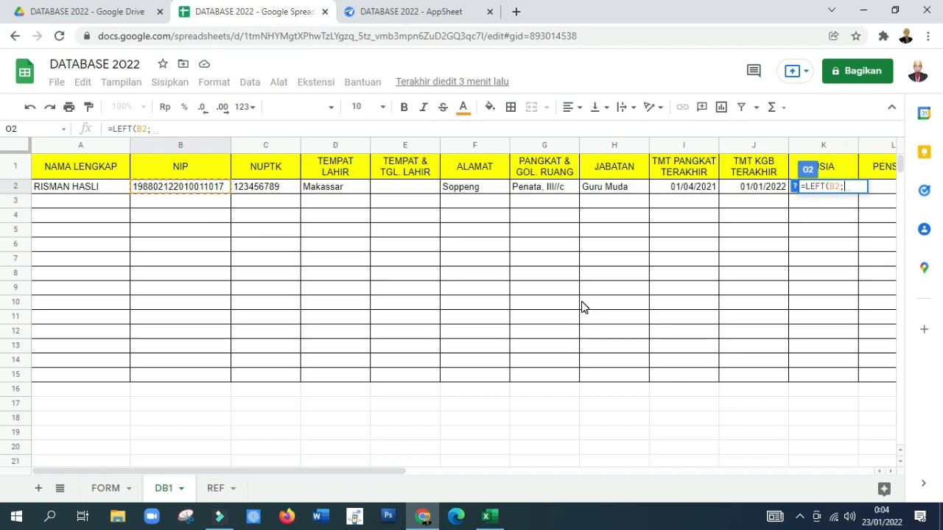
type("8)")
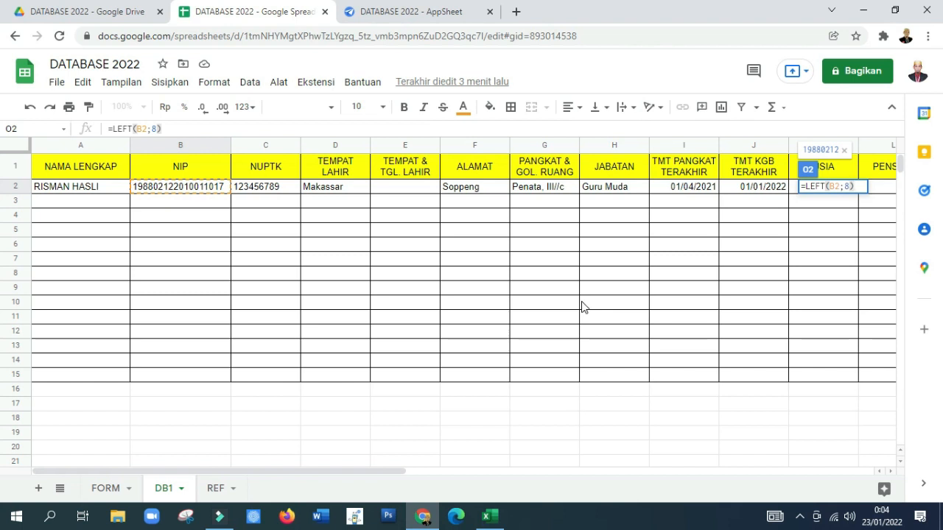
key("Return")
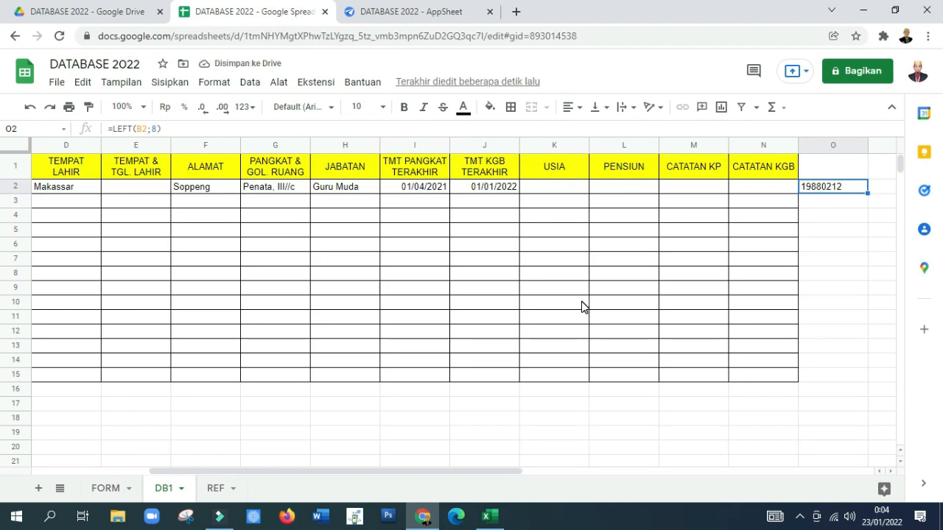
Step: Enter the formula =RIGHT(O2;4) in cell P2 and narrow columns O and P to fit their contents
key("Right")
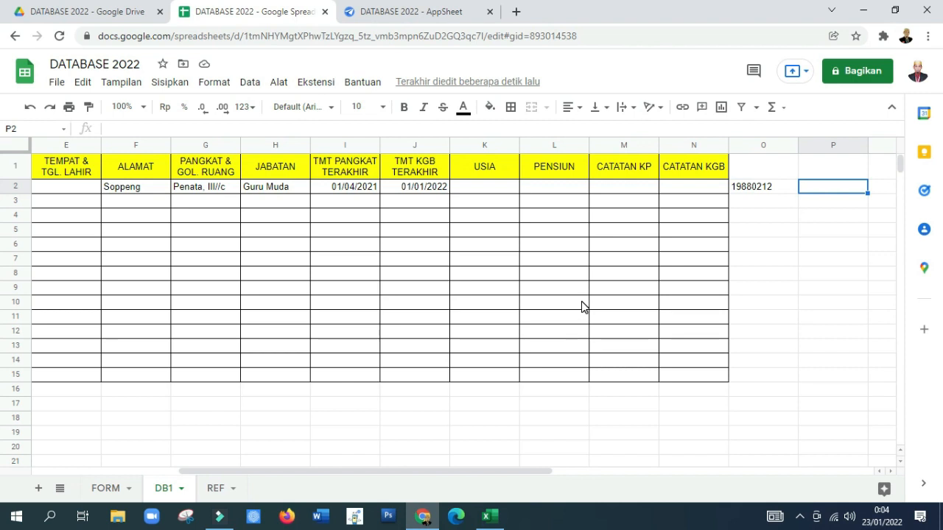
type("=")
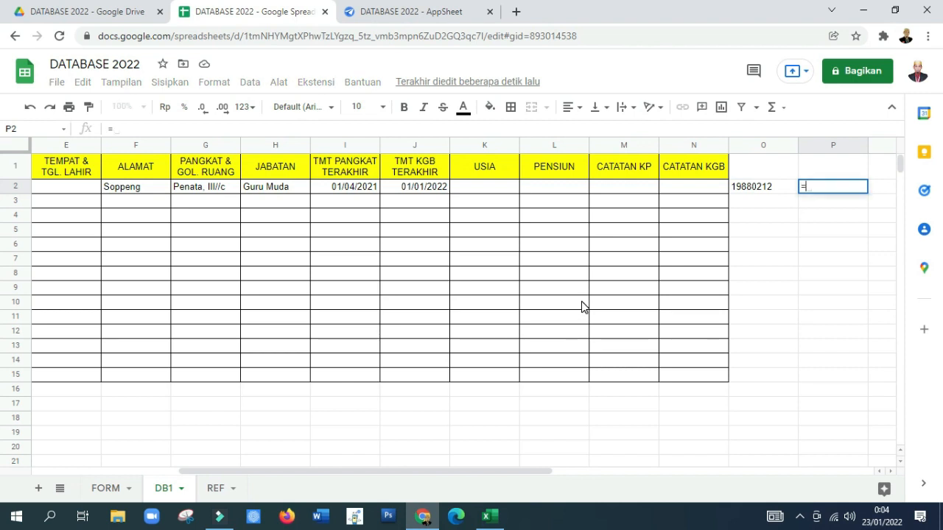
type("RIGHT")
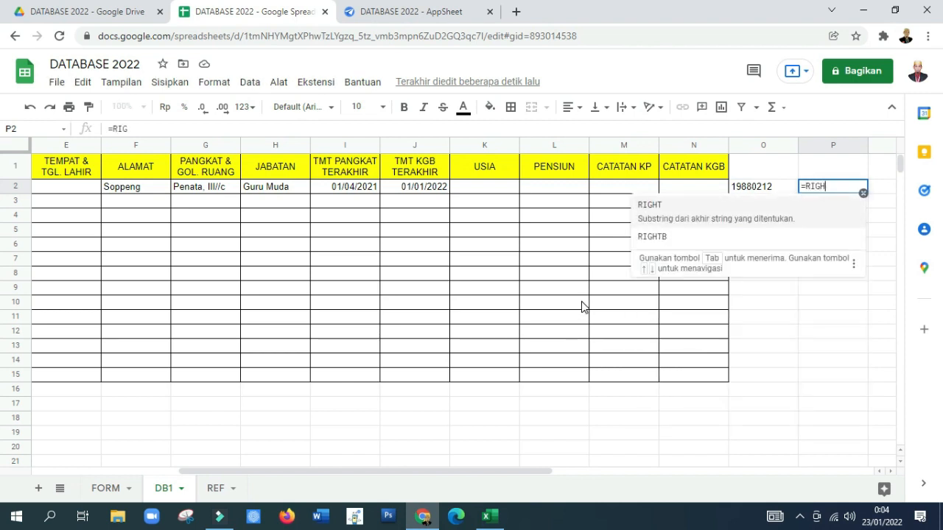
type("(O")
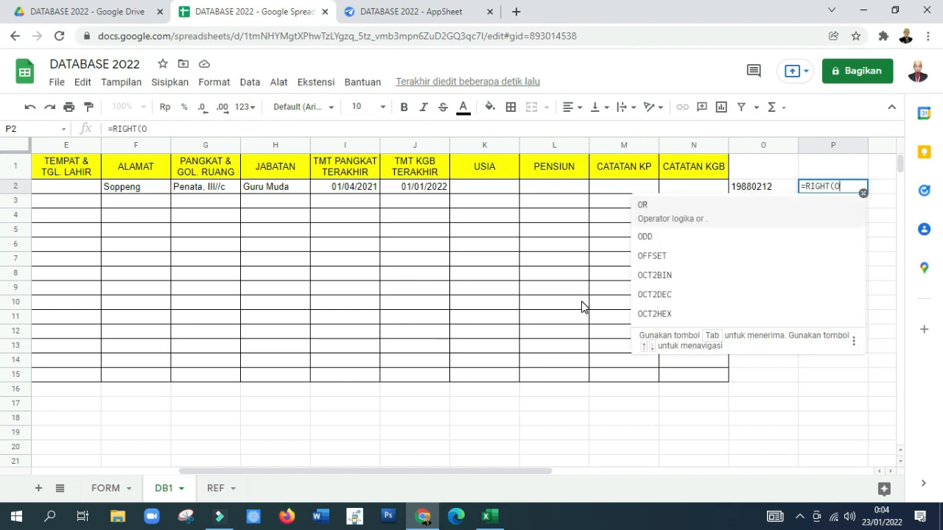
type("2;4)")
key("Return")
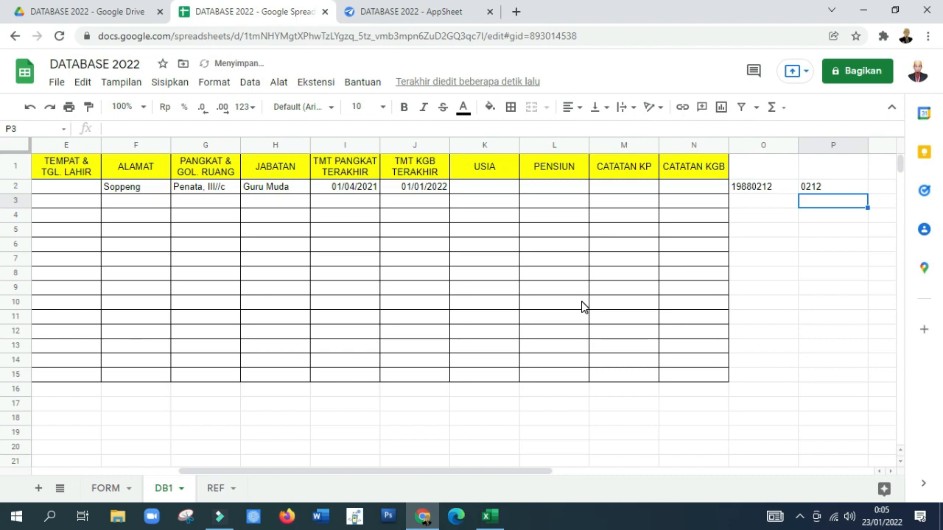
key("Up")
left_click_drag(797, 145, 742, 150)
Step: Enter the formula =RIGHT(P2;2) in cell Q2 to extract the birth day, and narrow column Q to fit
key("Right")
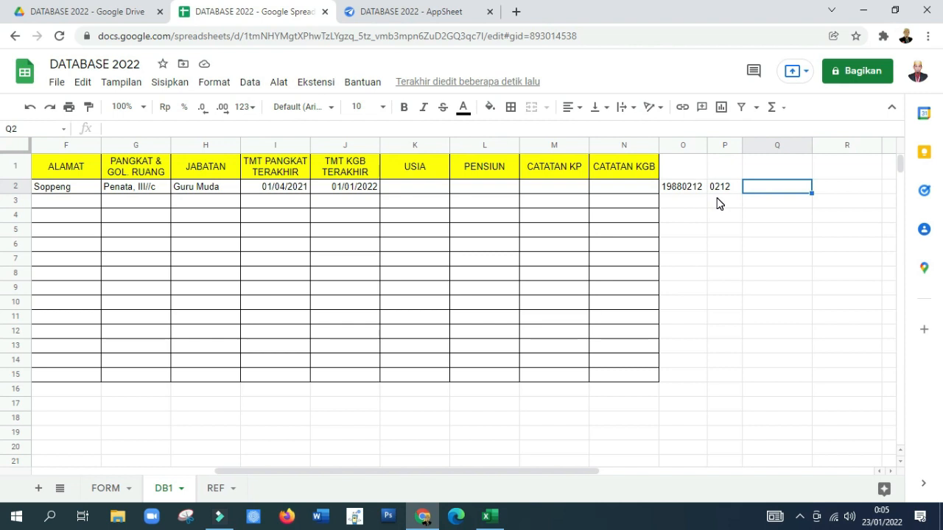
type("RIGHT(")
left_click(726, 190)
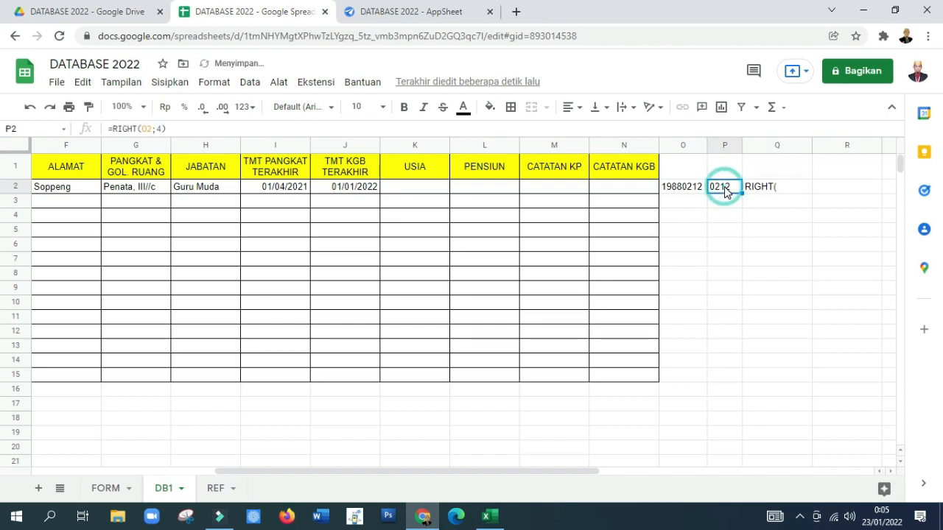
left_click(776, 186)
left_click(109, 129)
type("=")
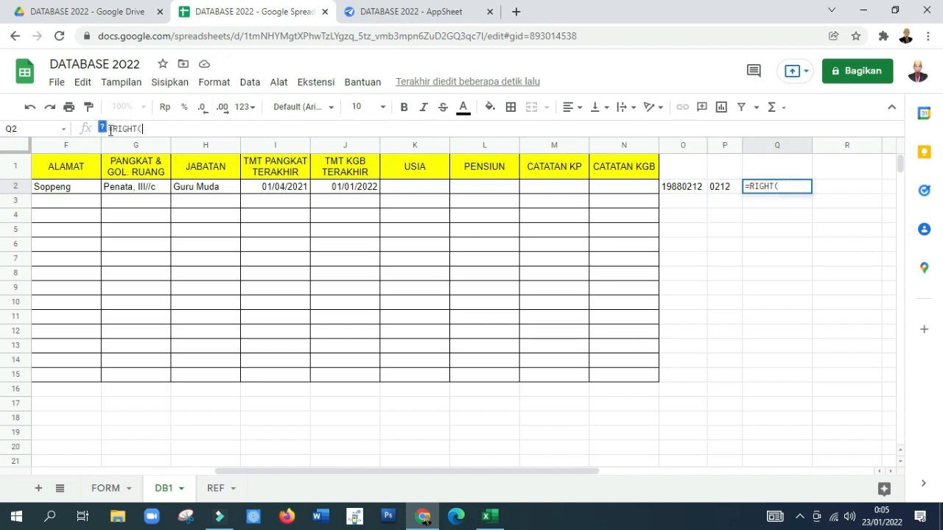
left_click(715, 188)
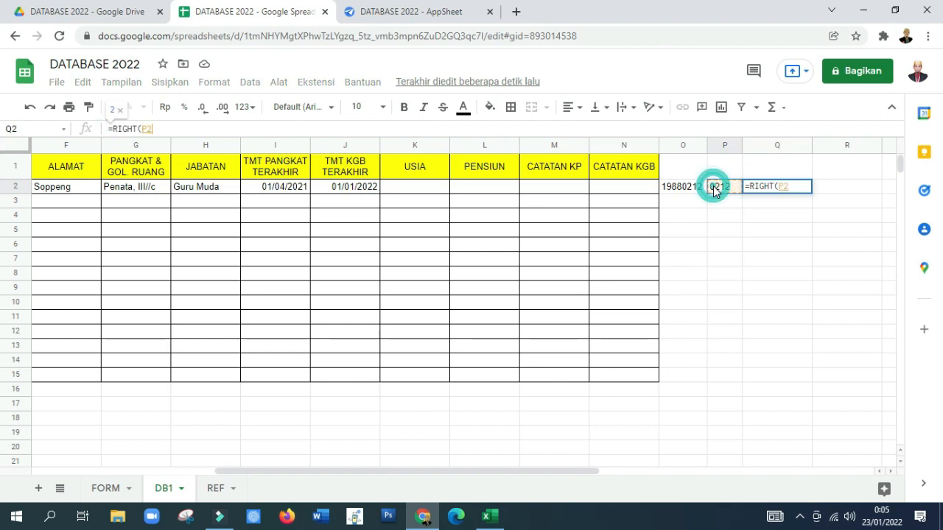
type(";2")
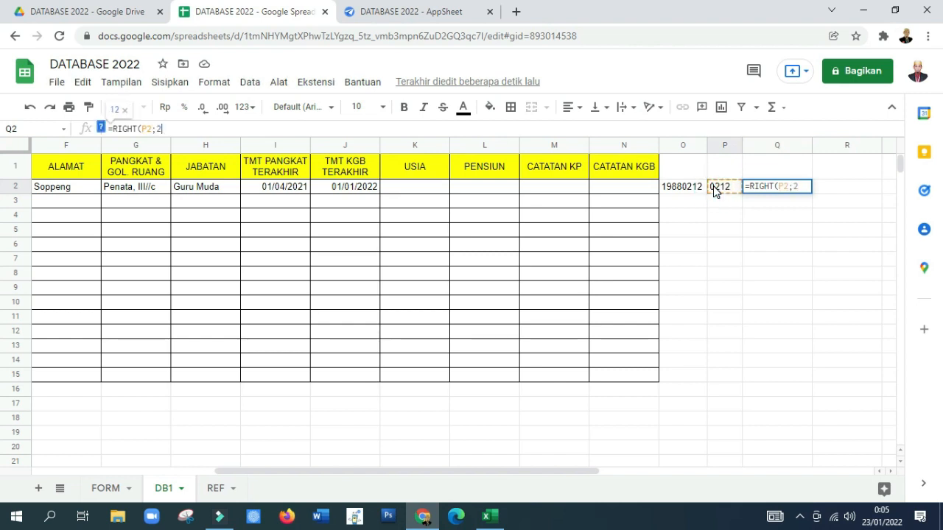
key("Return")
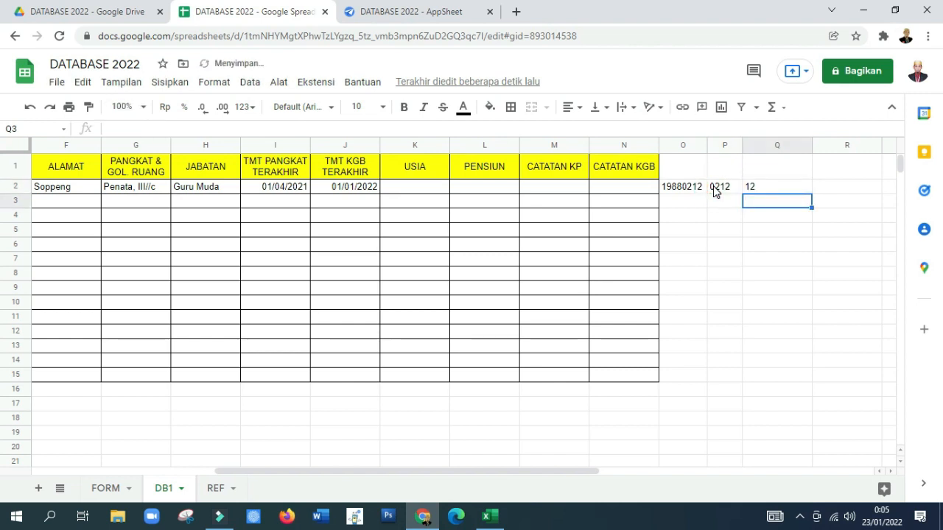
left_click(766, 189)
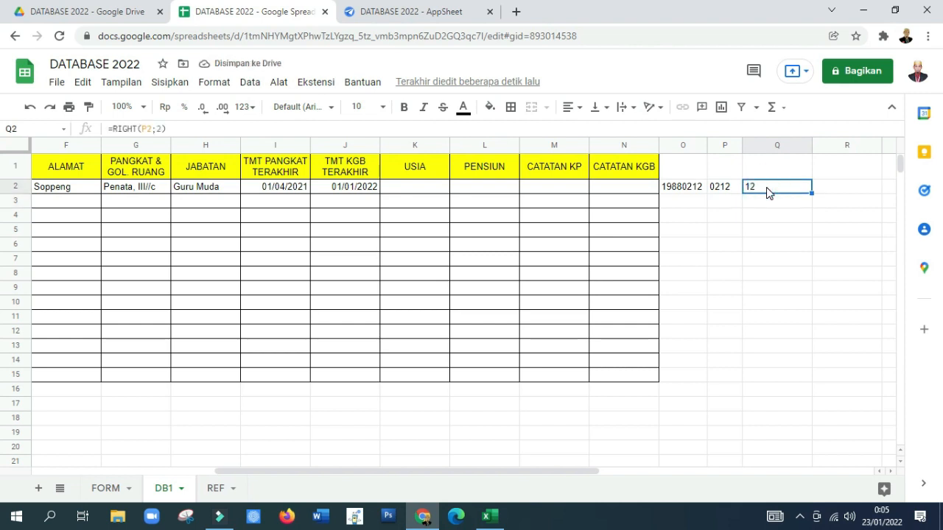
left_click_drag(812, 145, 761, 148)
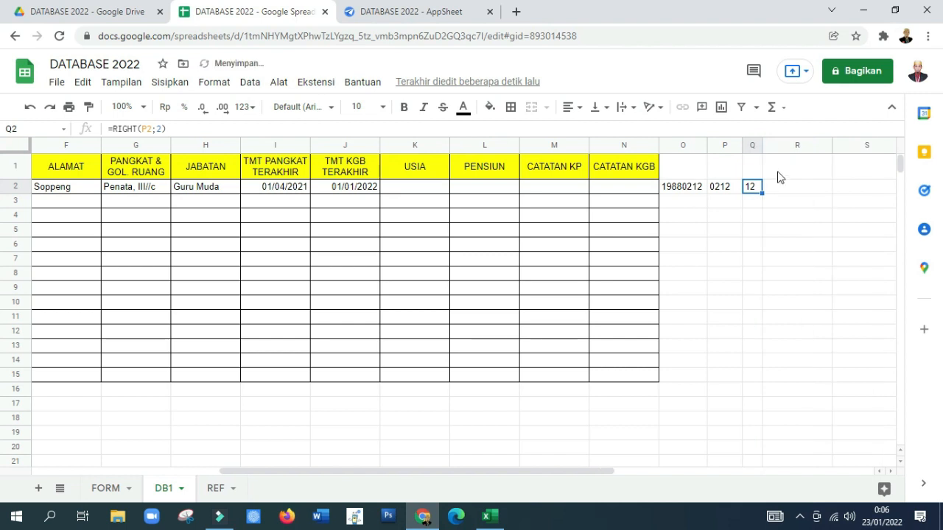
Step: Enter the formula =LEFT(P2;2) in cell R2 to extract the birth month, and narrow column R to fit
left_click(782, 190)
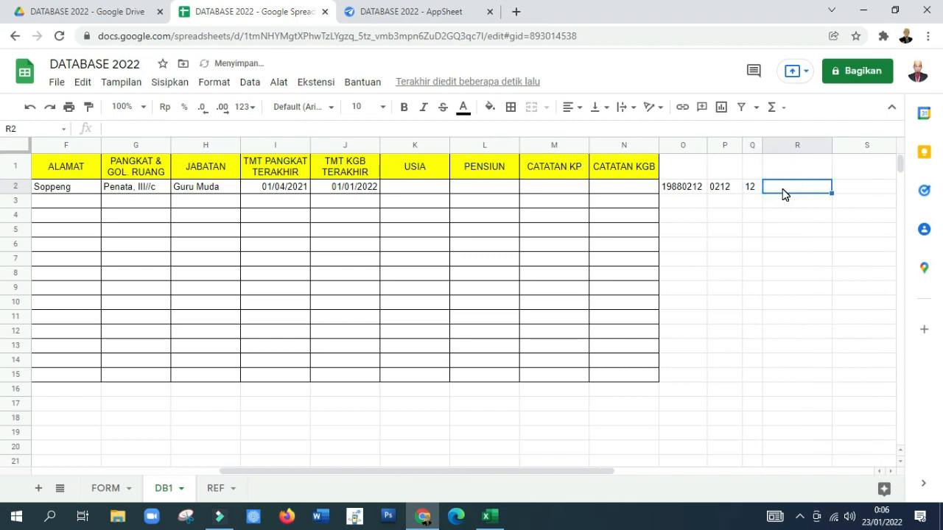
type("LEFT")
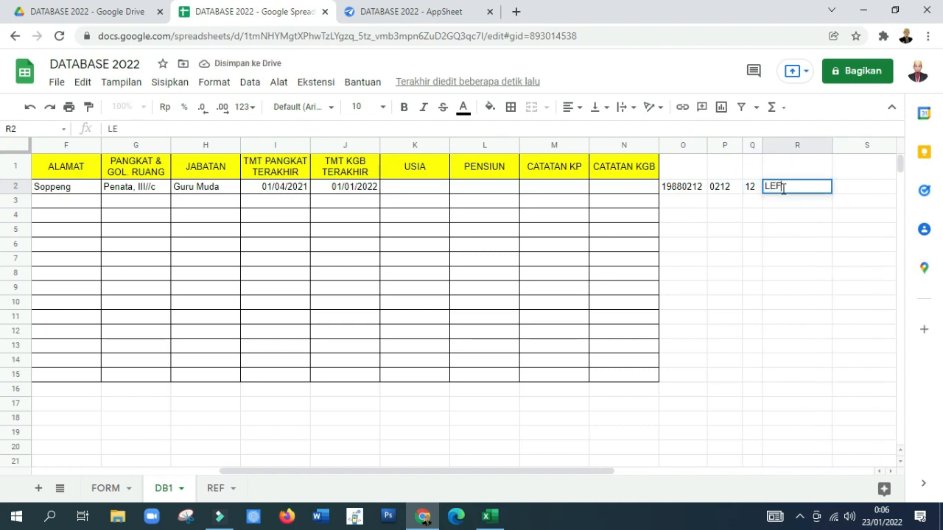
type("(P2")
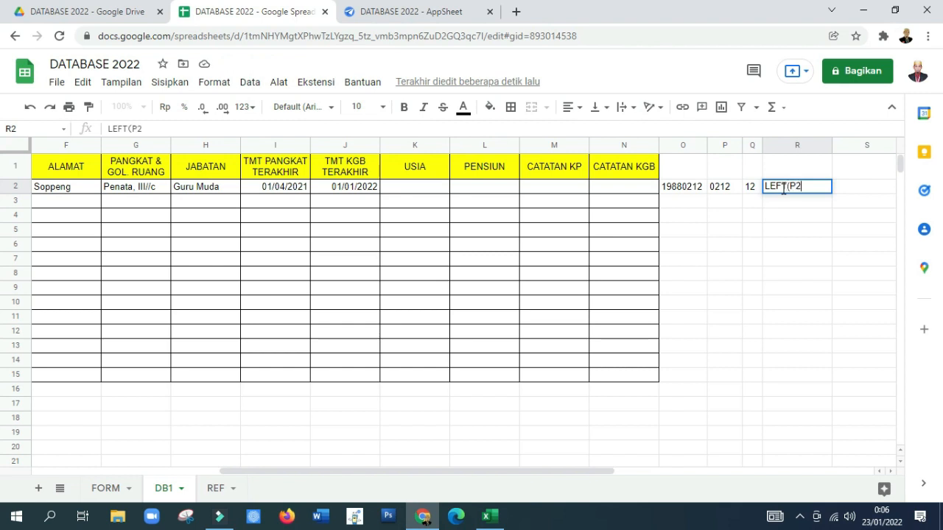
type(";2")
key("Return")
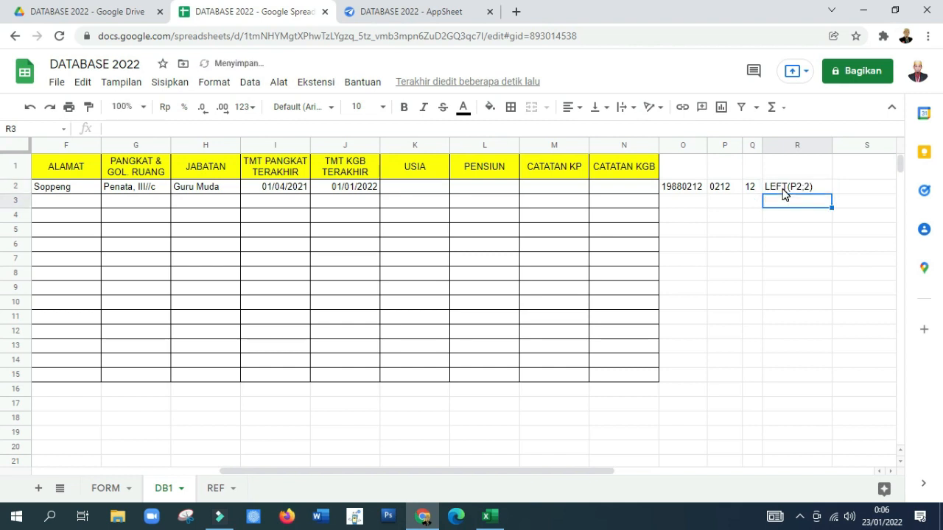
left_click(784, 189)
left_click(112, 129)
left_click(109, 128)
type("=")
key("Return")
key("Up")
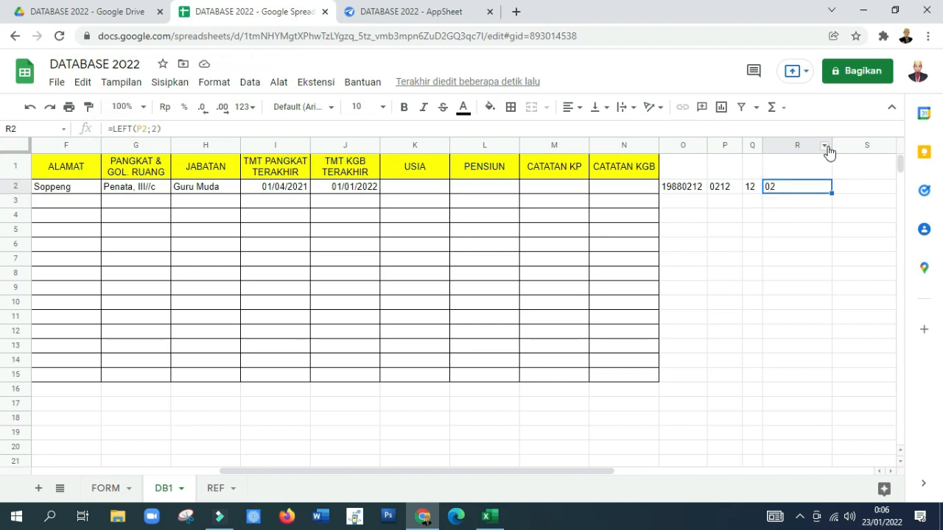
left_click_drag(831, 147, 779, 173)
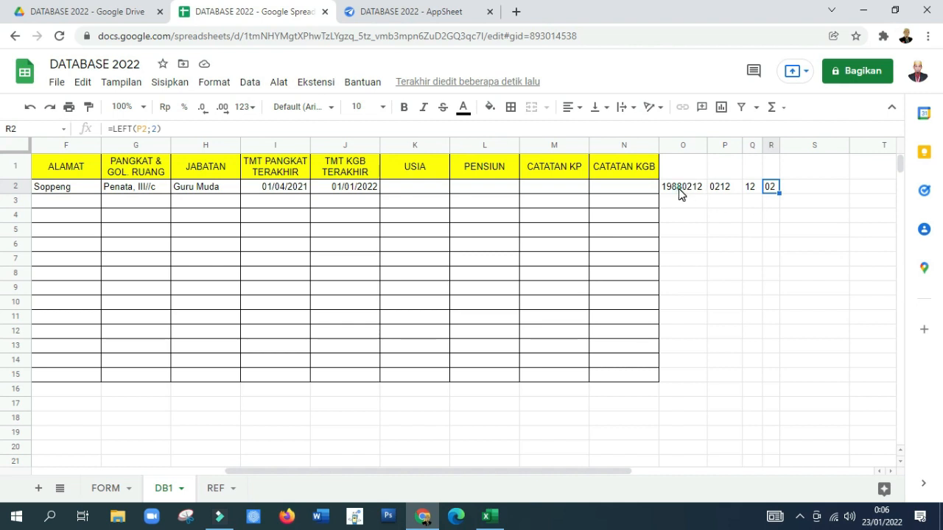
Step: Enter the formula =LEFT(O2;4) in cell S2 to extract the birth year
left_click(682, 190)
left_click(798, 189)
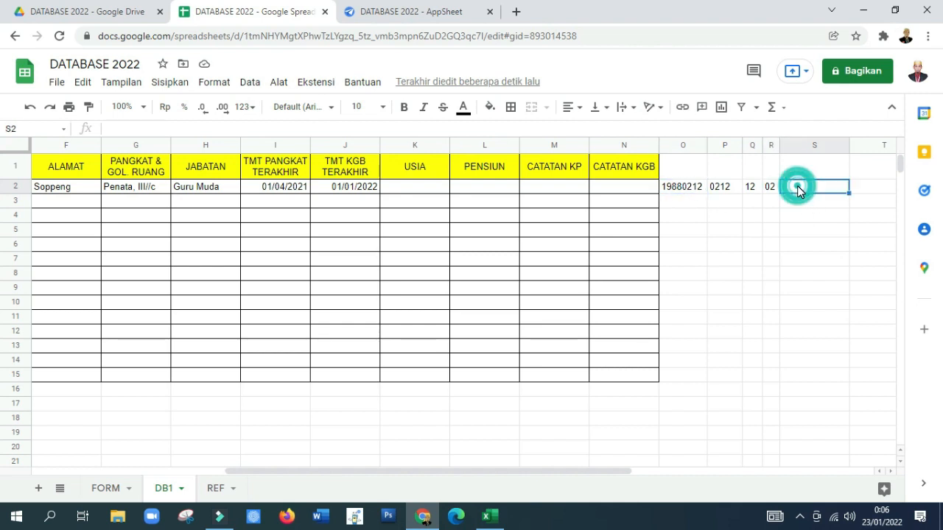
type("=")
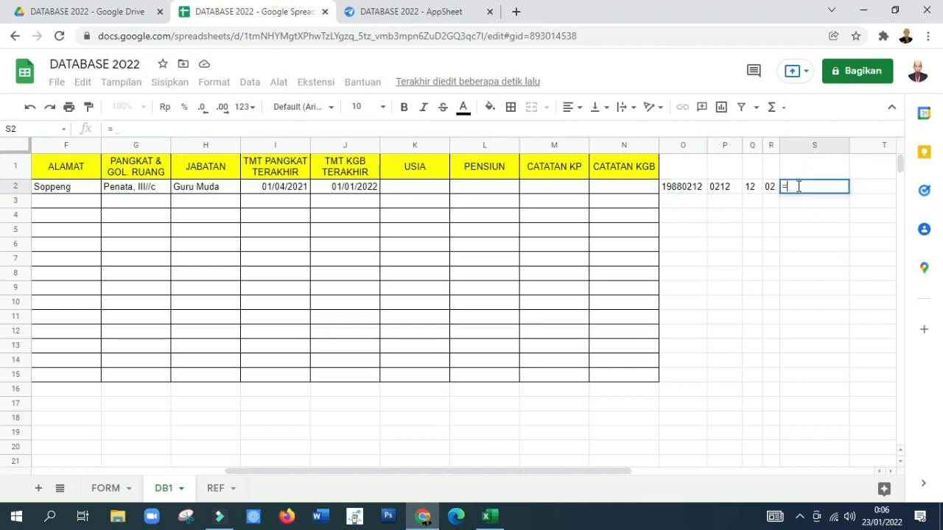
type("LEF")
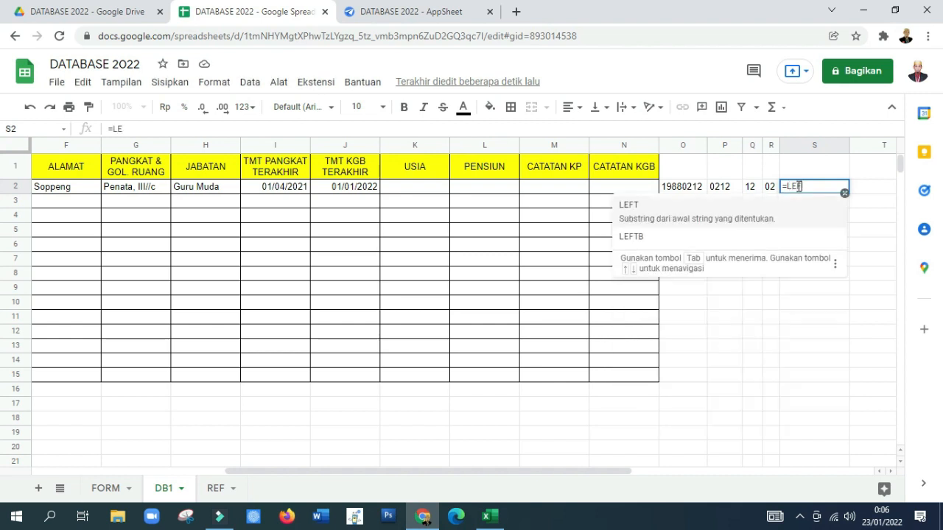
type("T(")
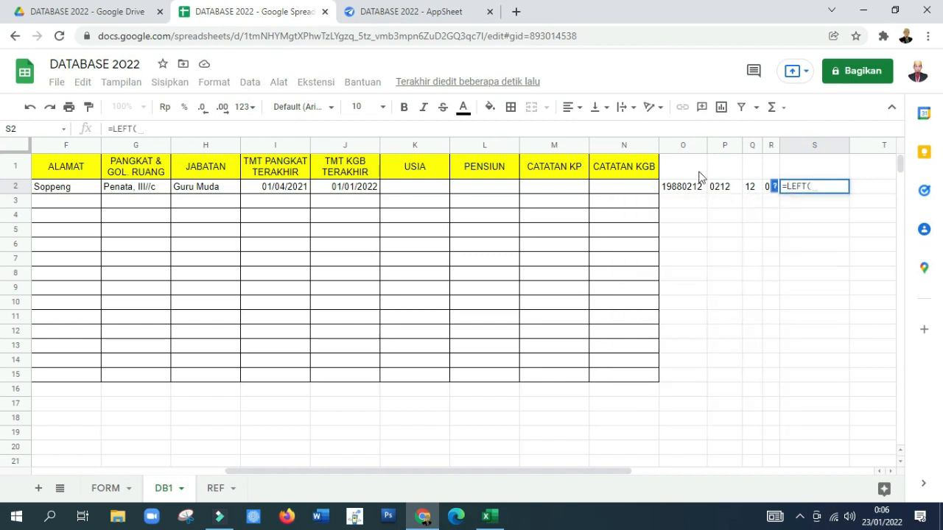
left_click(666, 189)
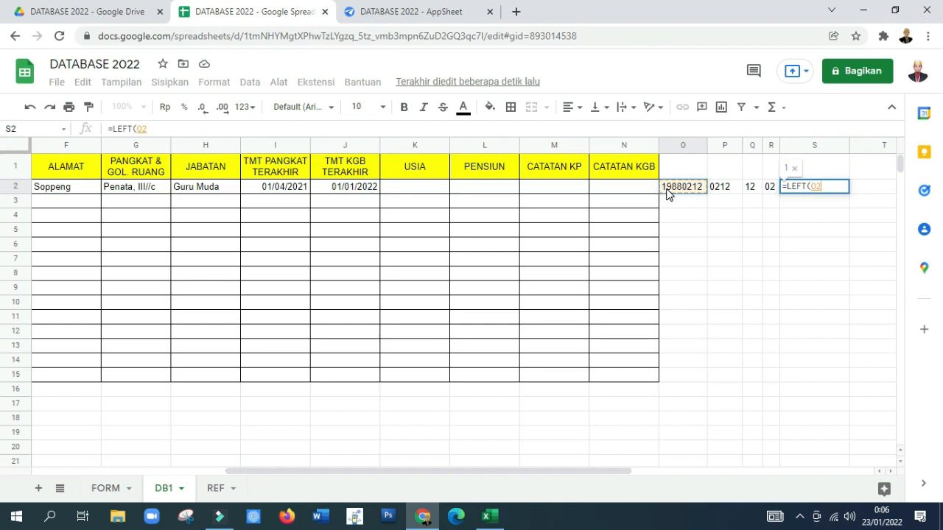
type(";4)")
key("Return")
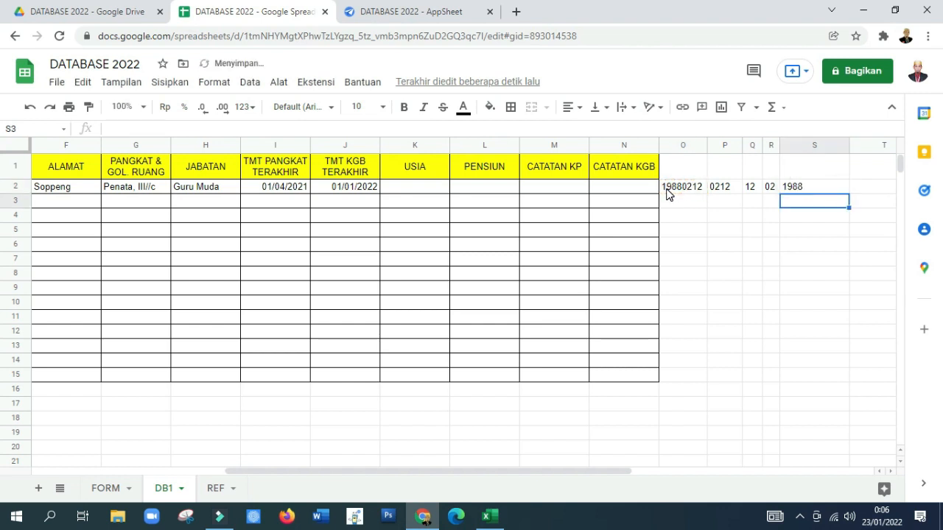
key("Up")
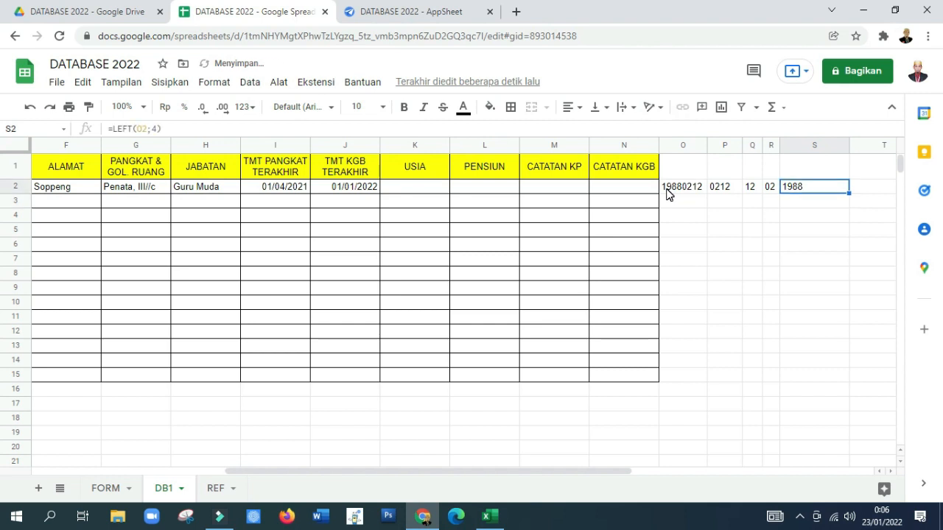
Step: Check the formulas in R2 and Q2 and narrow column S to fit the four-digit year
left_click(770, 188)
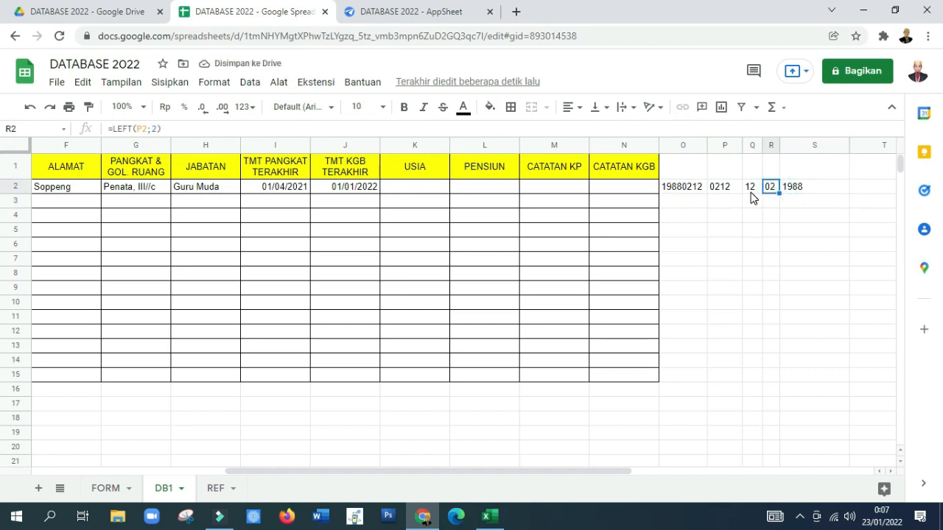
left_click(751, 190)
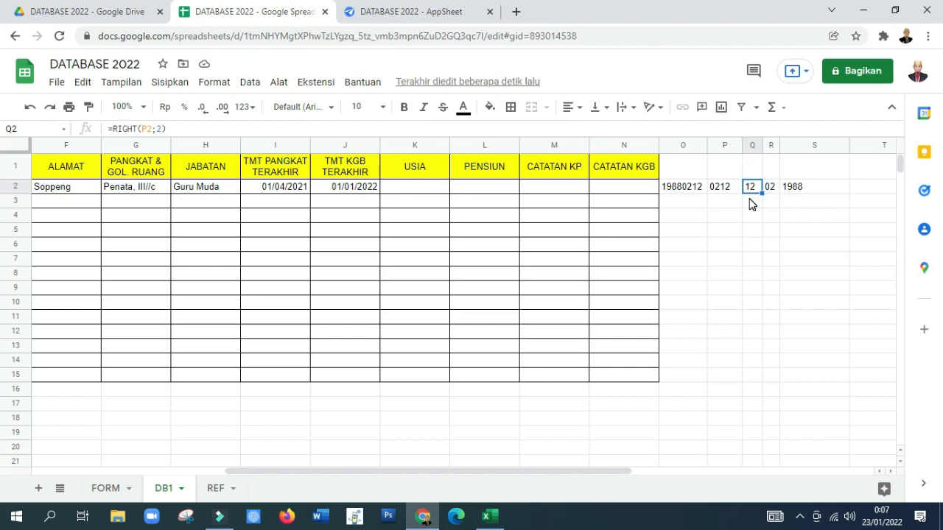
left_click_drag(848, 144, 804, 155)
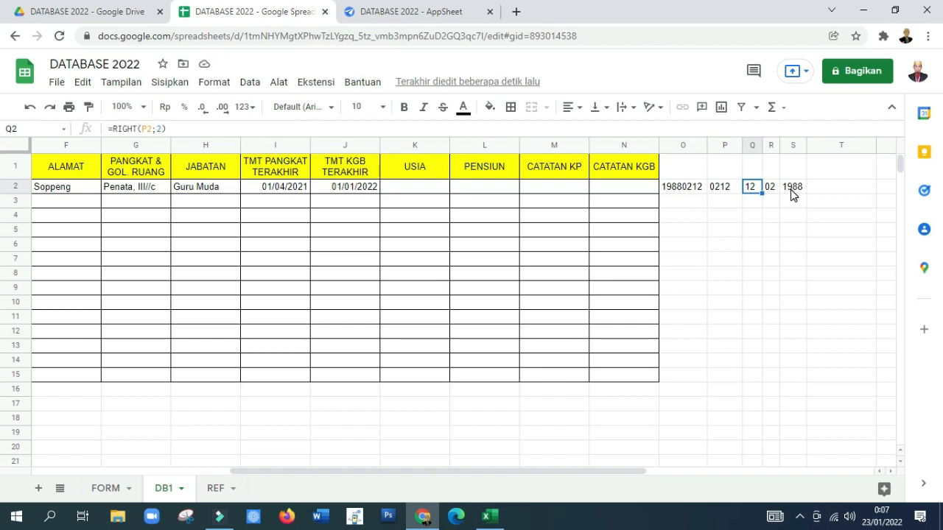
left_click(791, 191)
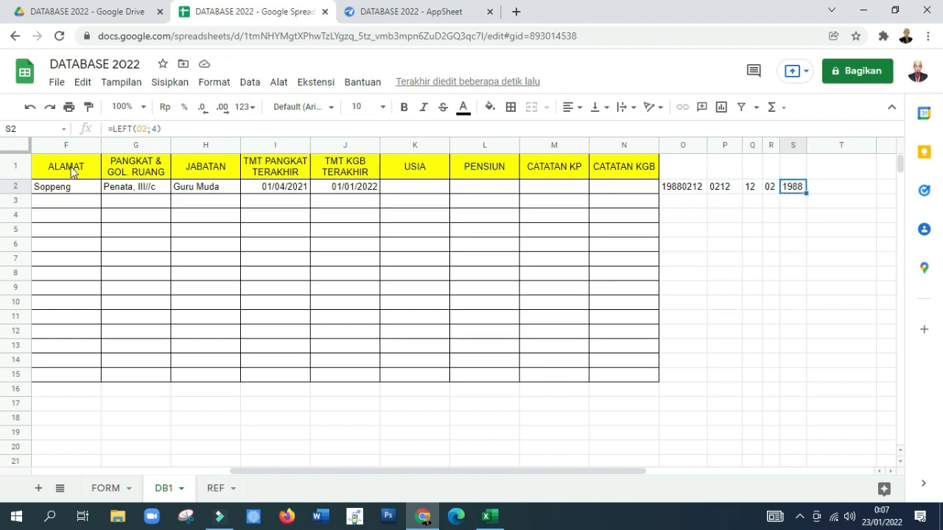
Step: Enter a formula in cell E2 joining birthplace D2, the text ", ", and Q2, R2 and S2 separated by slashes
left_click(51, 188)
key("Left")
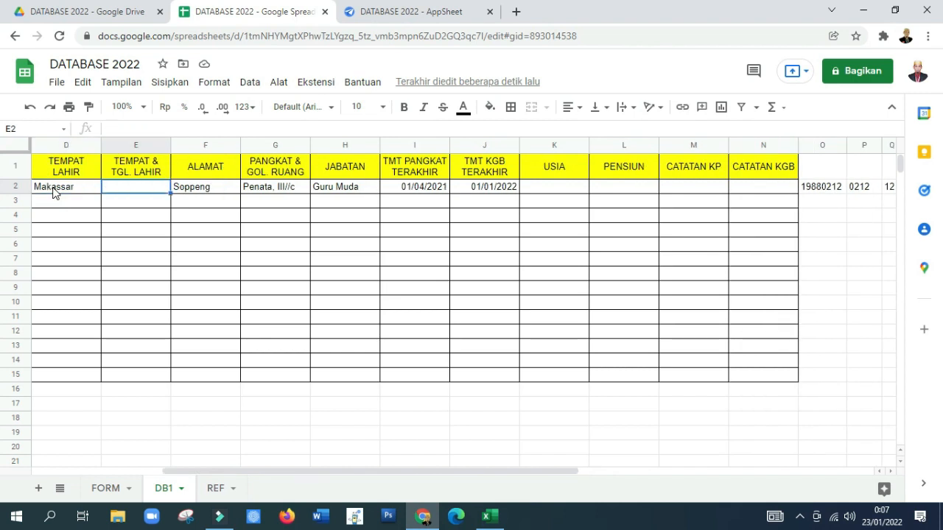
type("=")
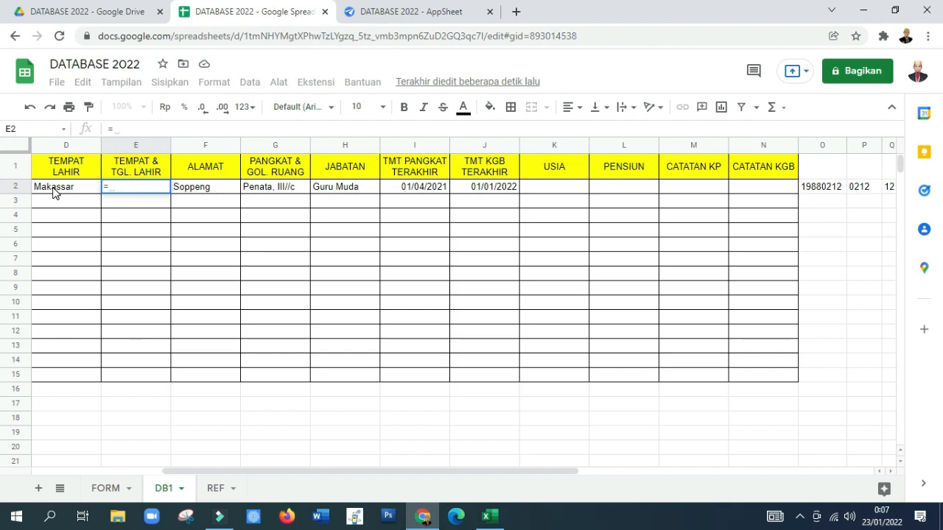
left_click(65, 186)
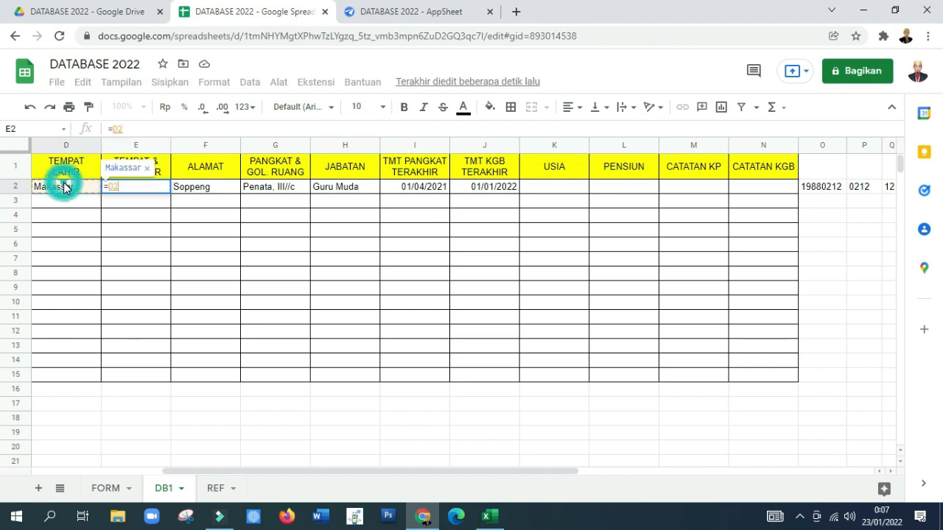
type("&")
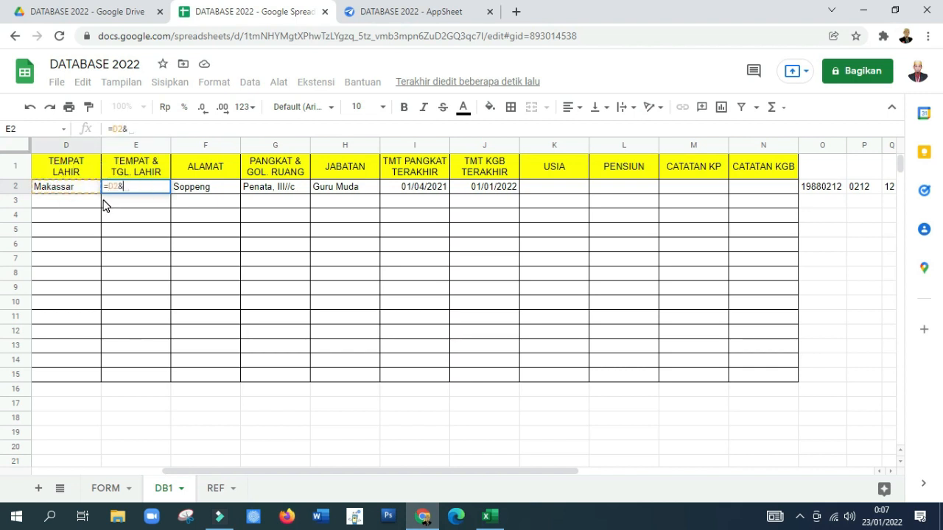
type("\"")
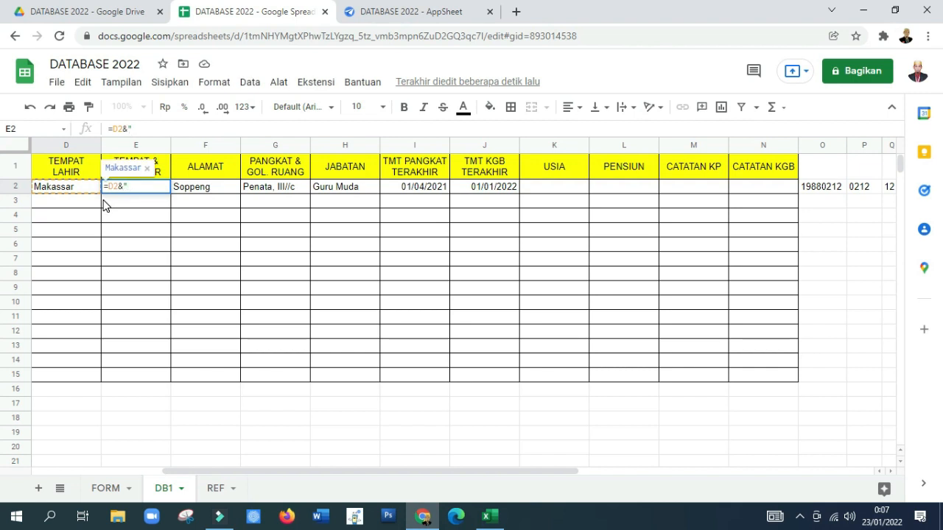
type(", \"&")
left_click(888, 189)
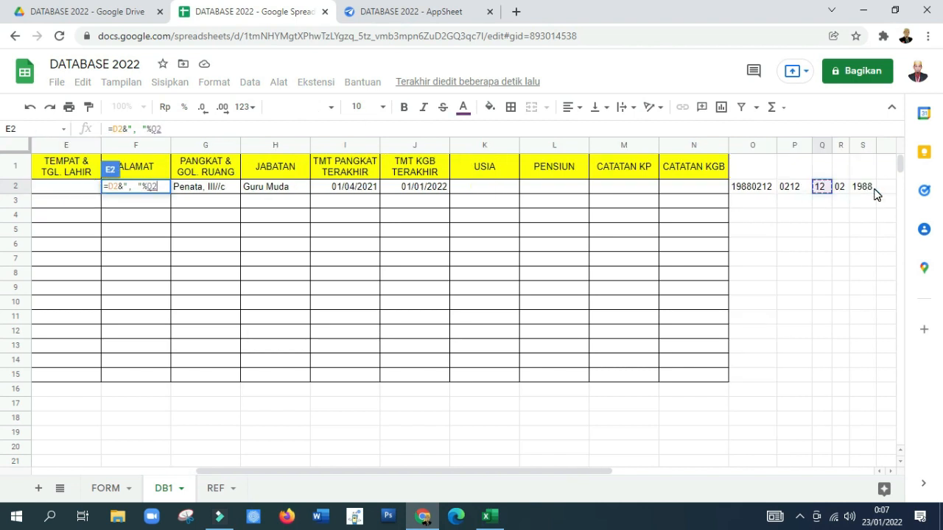
type("&\"")
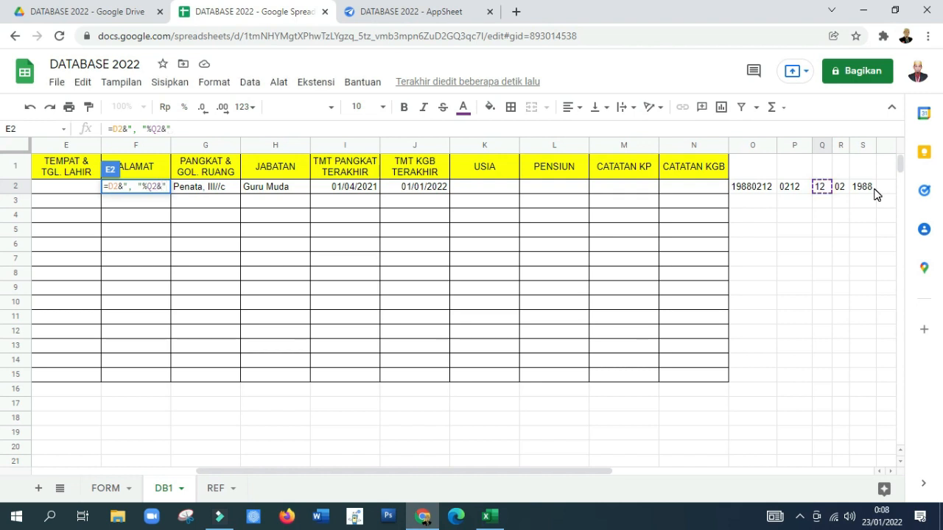
type("/\"&R2&\"")
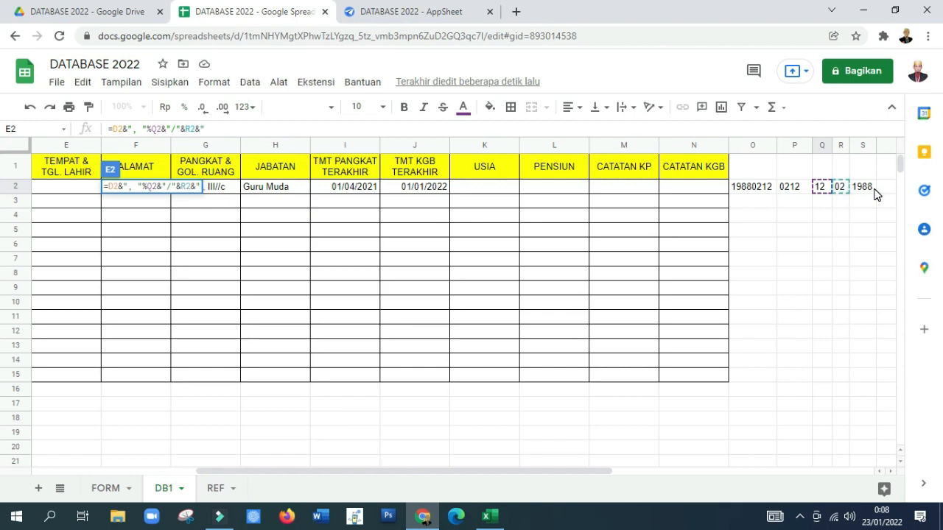
type("/\"")
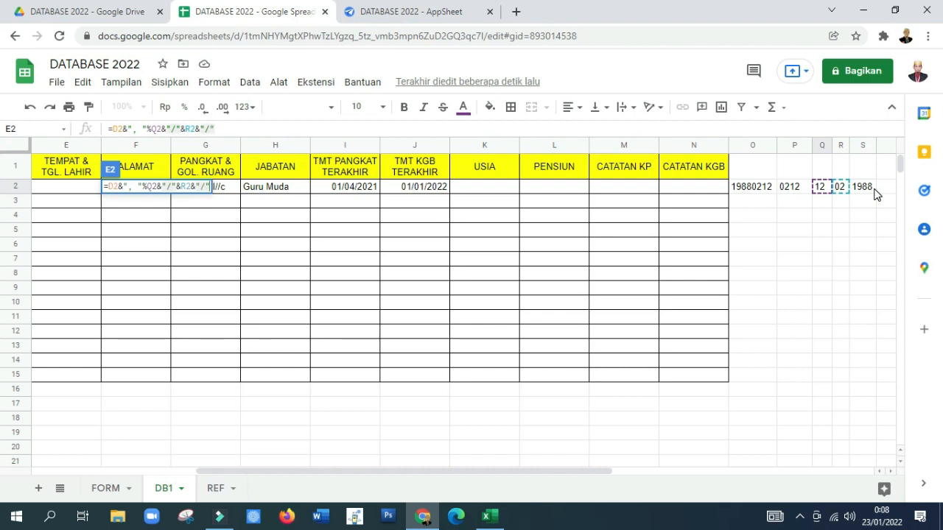
type("&S2")
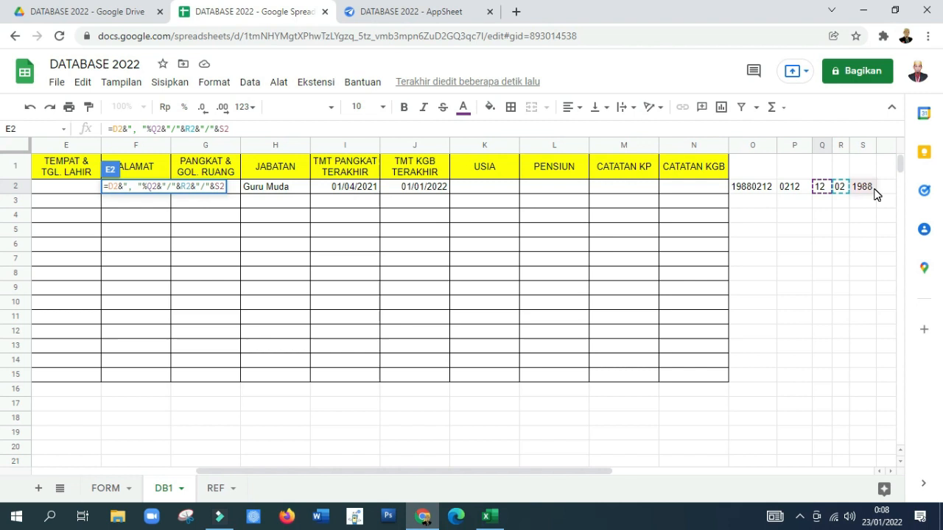
key("Return")
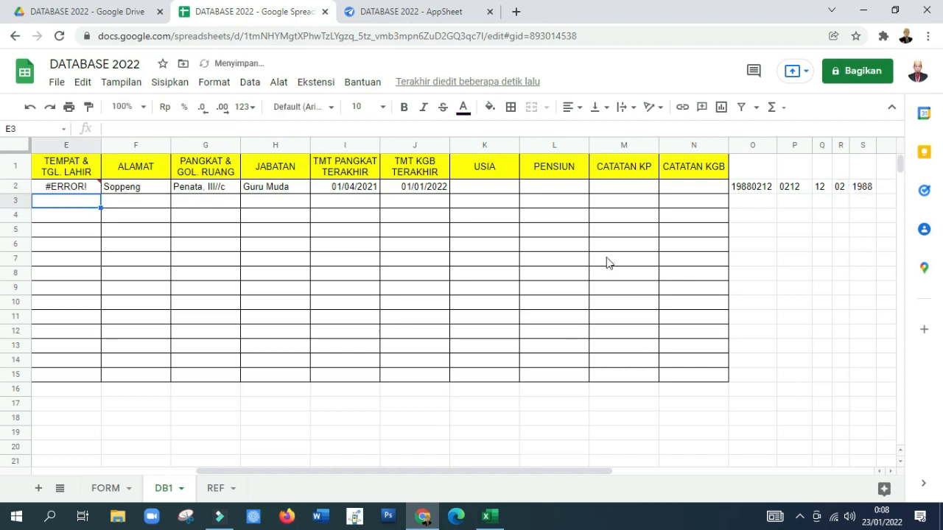
Step: Correct the E2 formula to =D2&", "&Q2&"/"&R2&"/"&S2, widen column E to fit the text and narrow column P slightly
left_click(66, 188)
left_click(149, 132)
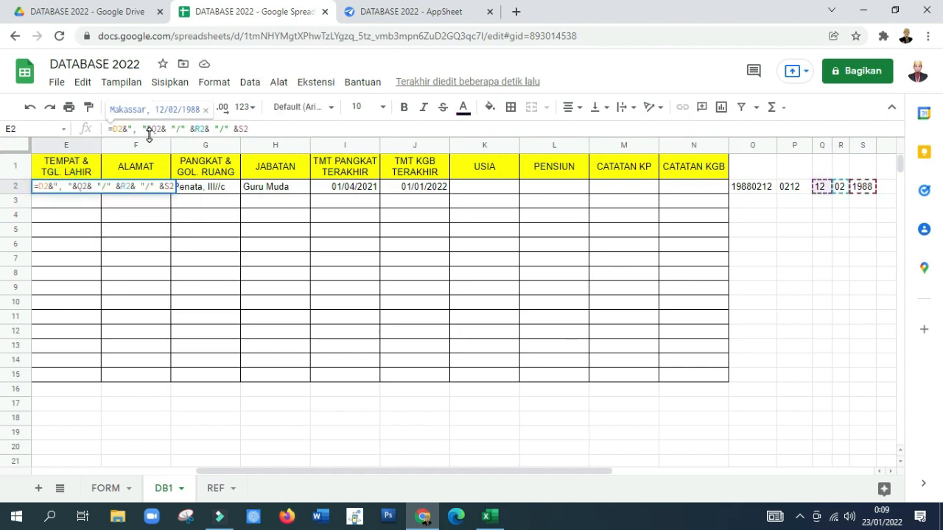
key("Return")
key("Up")
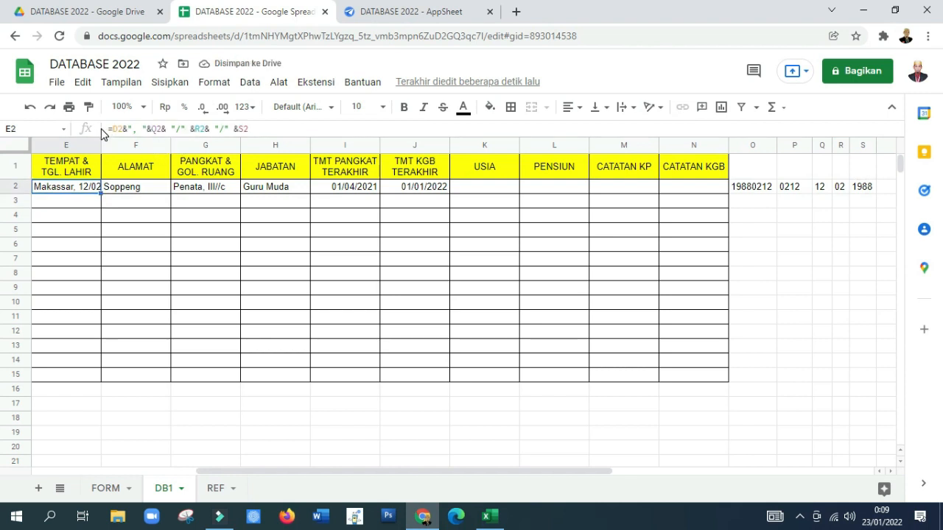
left_click_drag(100, 147, 127, 148)
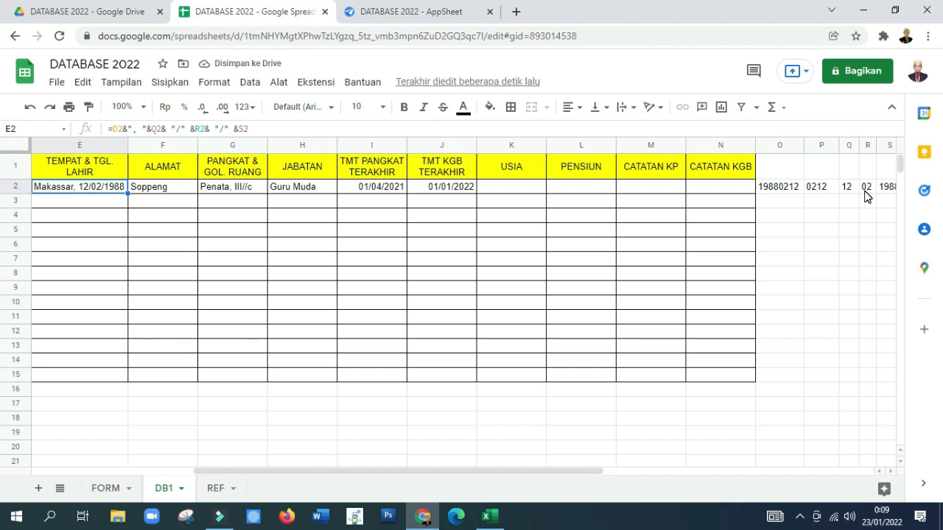
left_click_drag(837, 148, 834, 148)
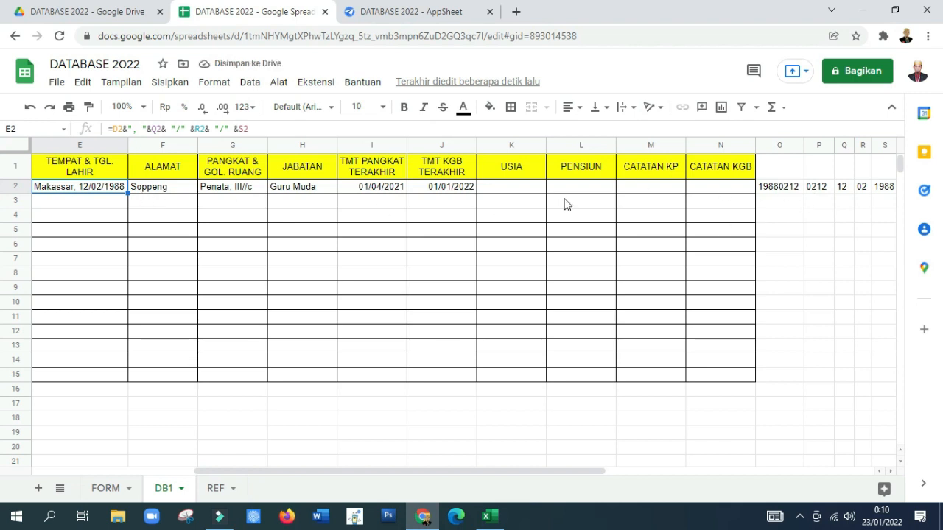
Step: Enter the formula =TODAY() in cell T1 to supply the current date
left_click(794, 188)
key("Right")
key("Right")
key("Right")
key("Right")
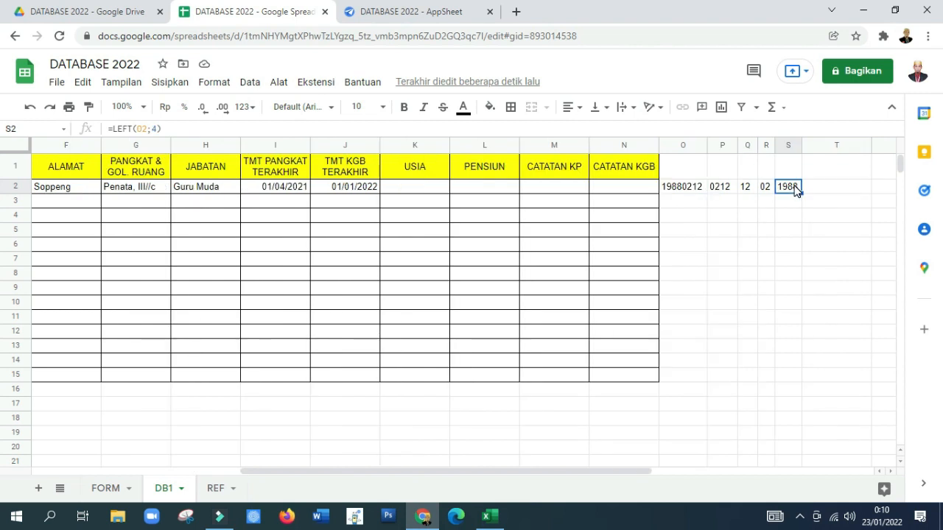
key("Right")
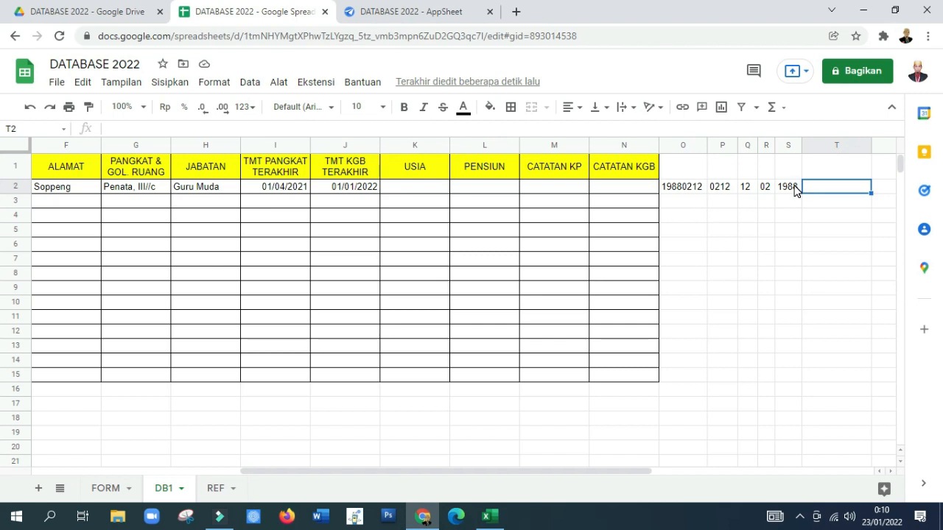
key("Up")
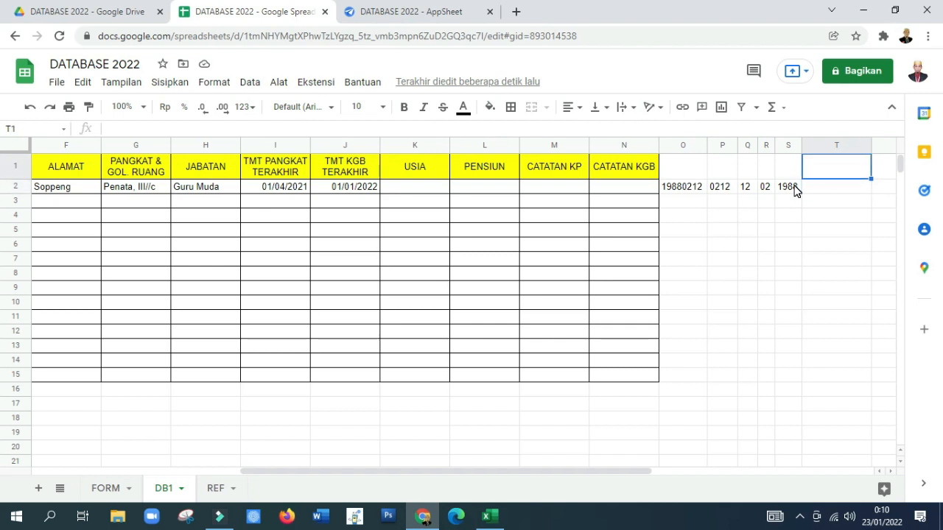
type("=T")
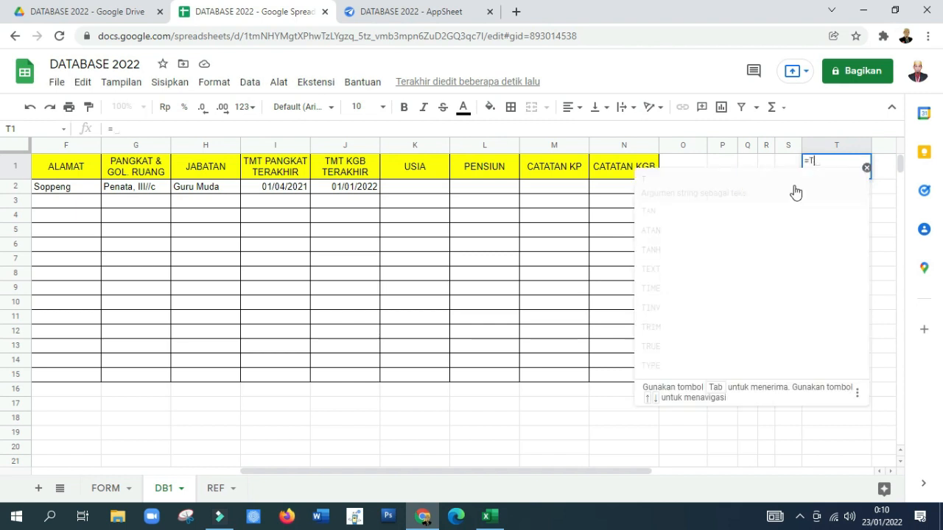
type("ODAY(0")
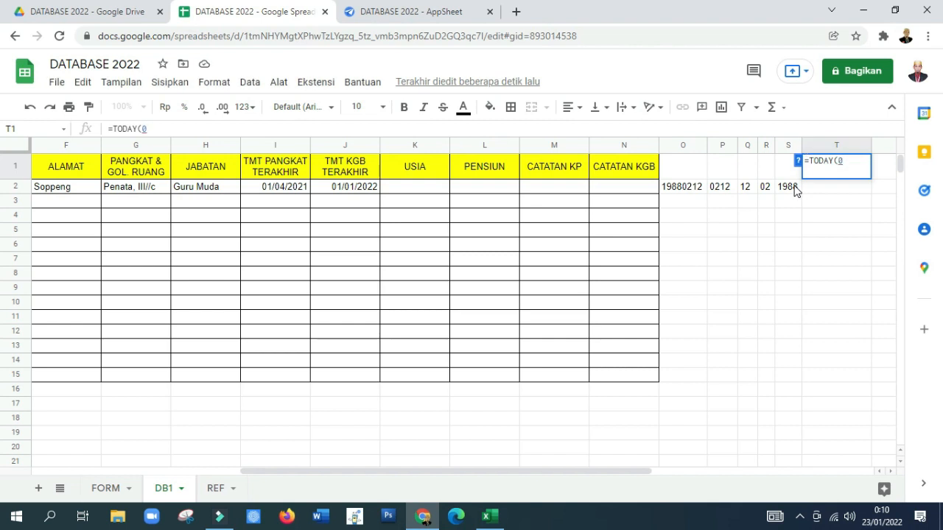
key("Return")
key("Up")
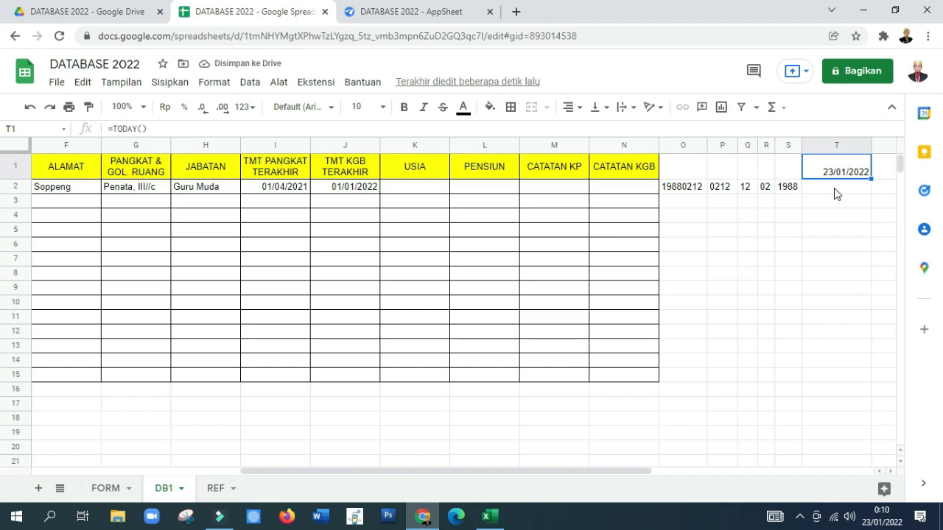
Step: Enter the formula =Q2&"/"&R2&"/"&S2 in cell T2 to assemble the full birth date
left_click(835, 190)
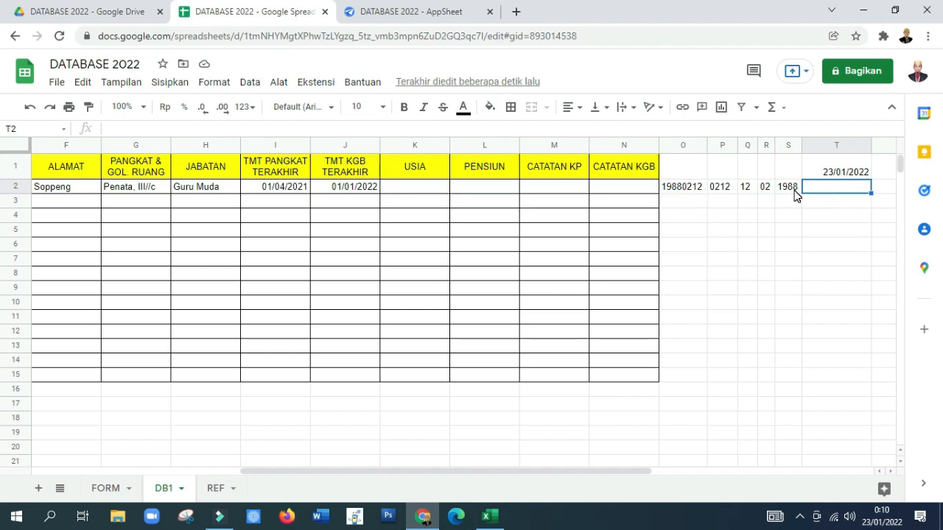
type("=")
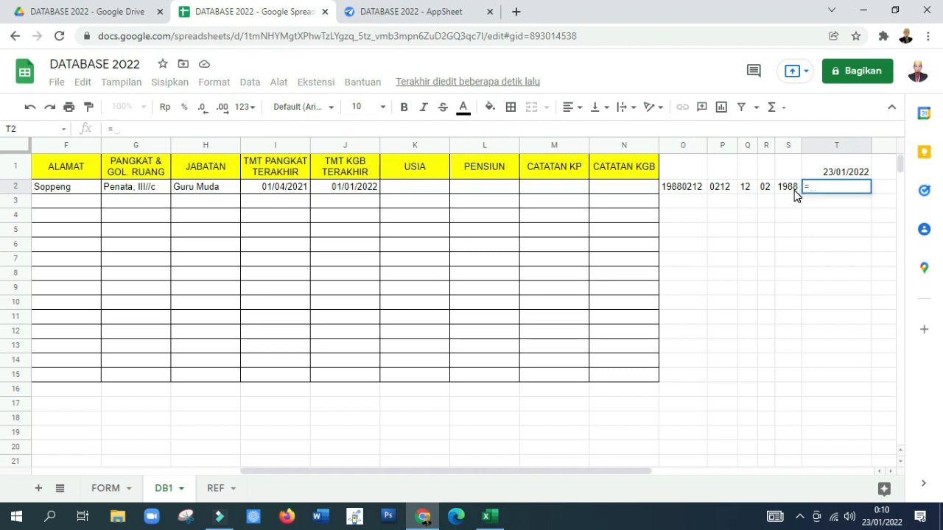
left_click(746, 188)
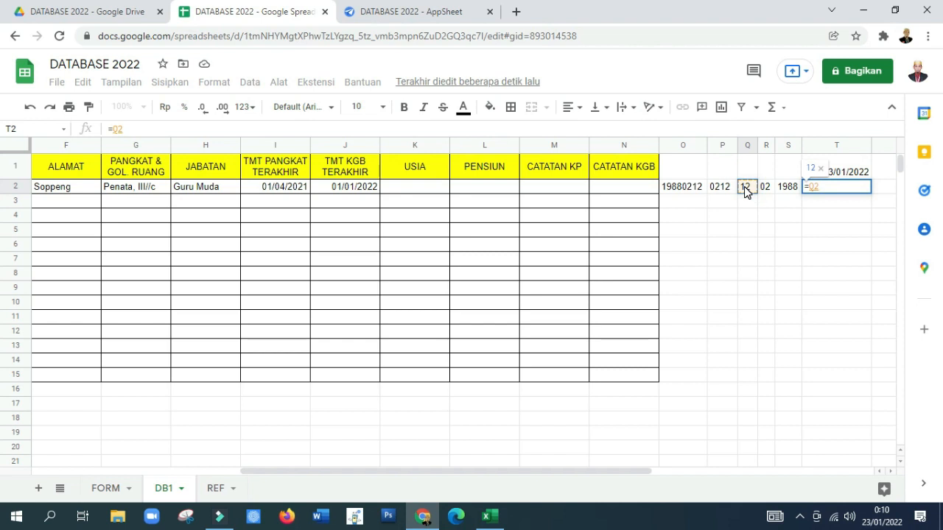
type("&\"/")
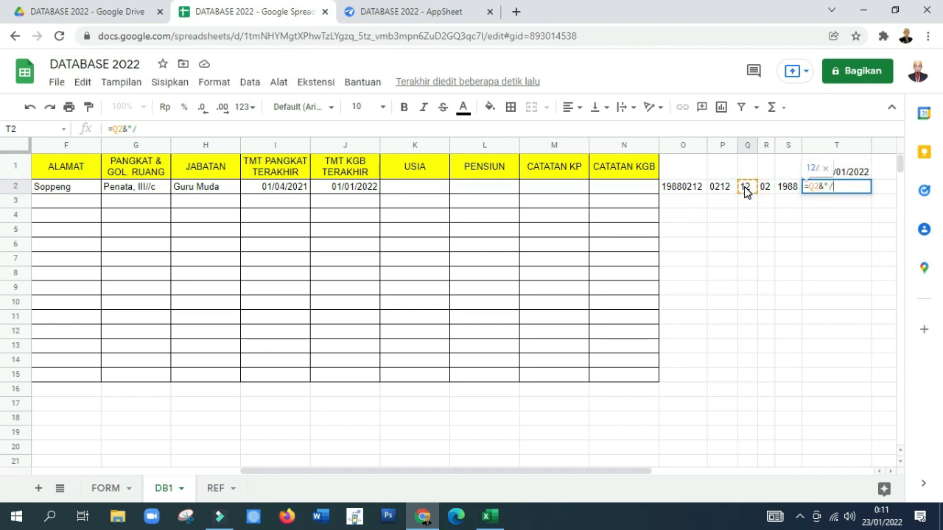
type("\"&")
left_click(766, 188)
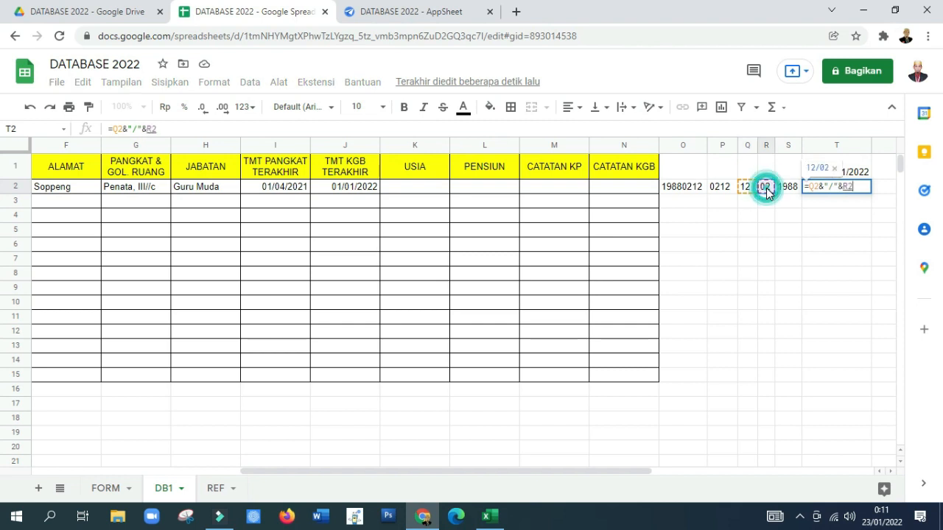
type("&")
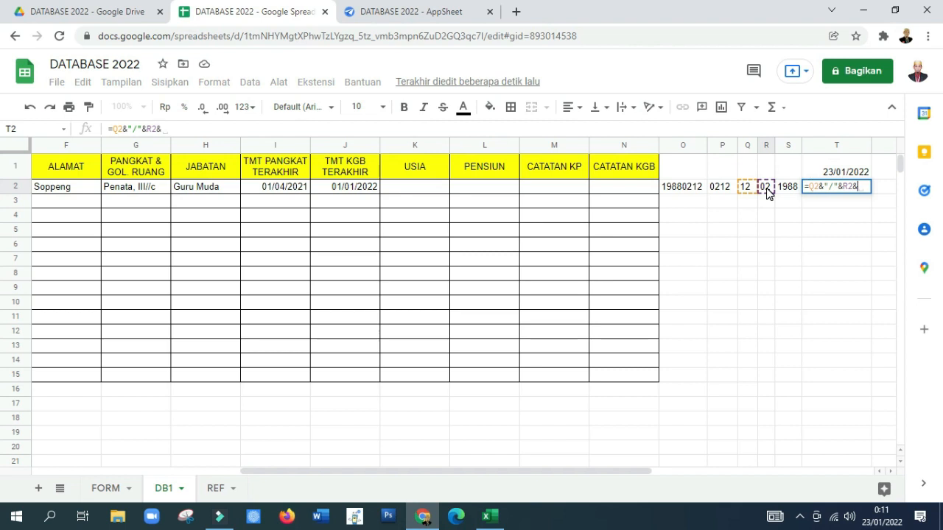
type("\"/\"")
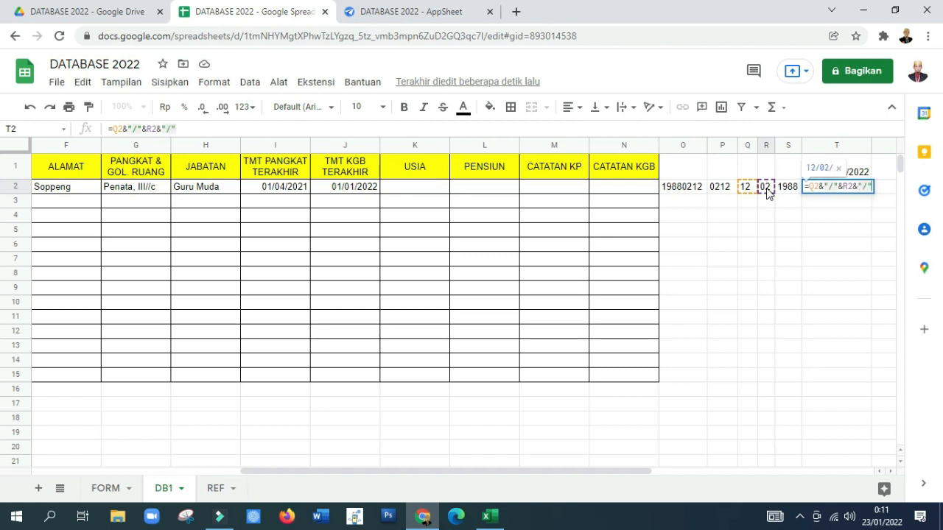
type("&")
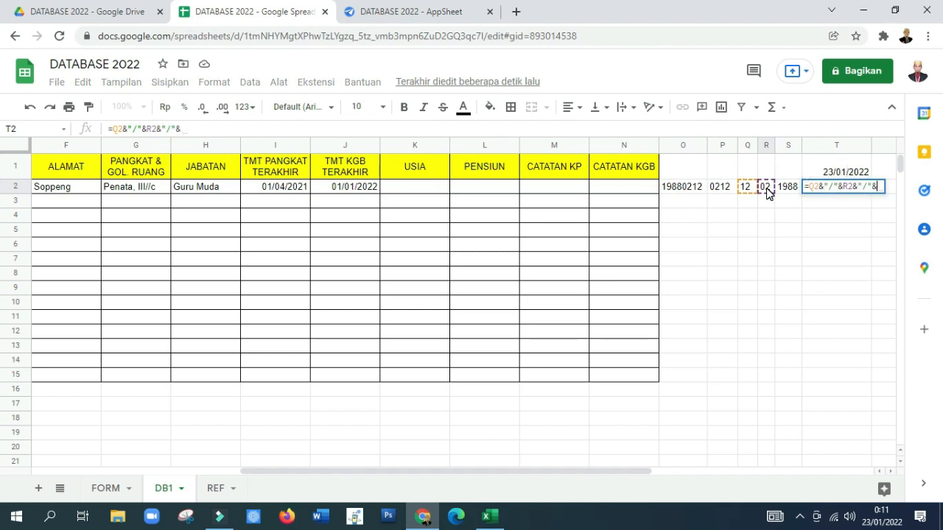
left_click(787, 190)
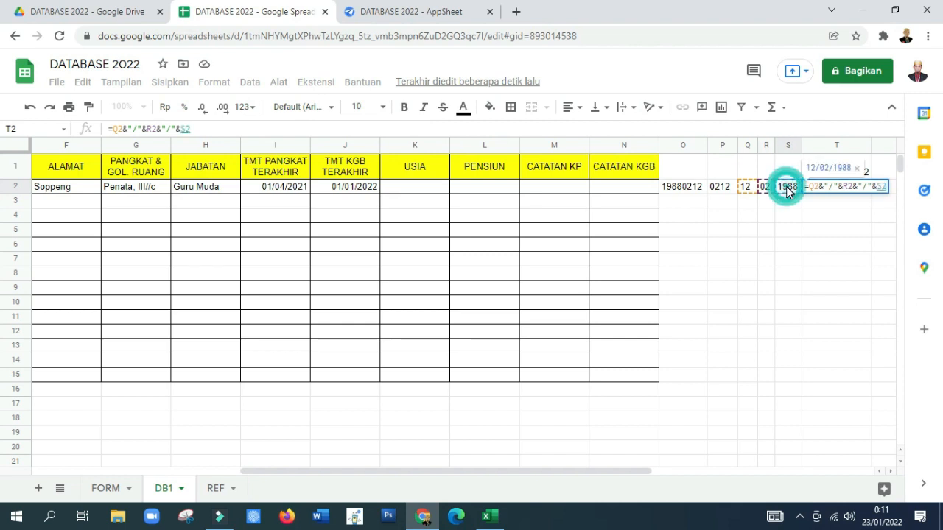
key("Return")
Step: Narrow column T to fit the dates and check the formulas in T2 and T1
left_click(834, 187)
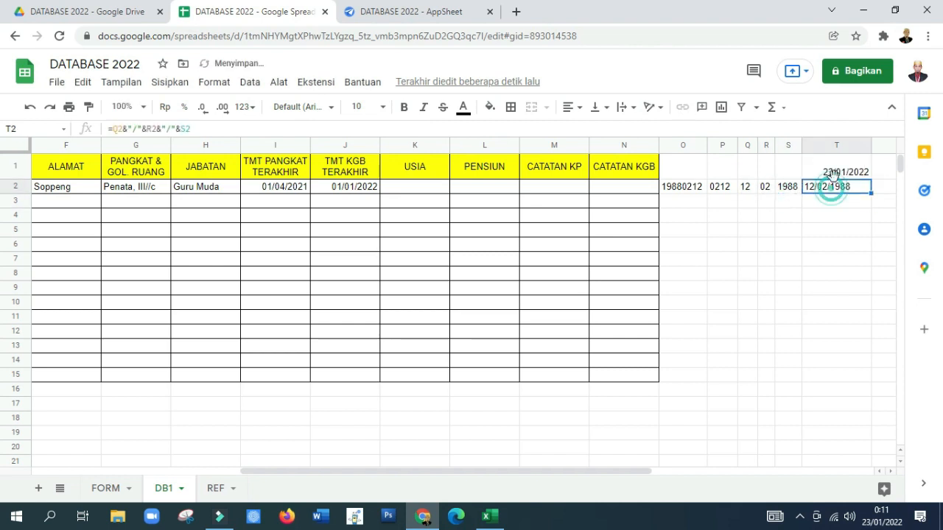
left_click_drag(871, 146, 853, 146)
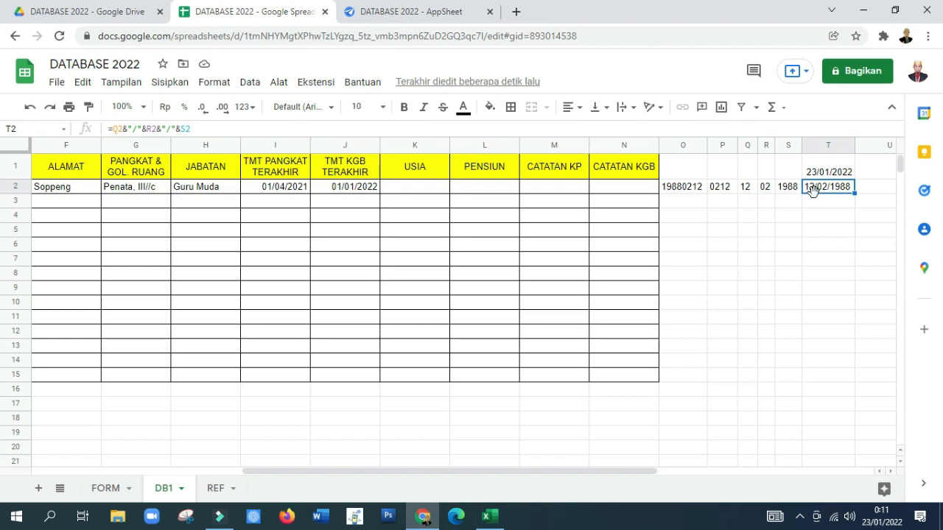
left_click(866, 188)
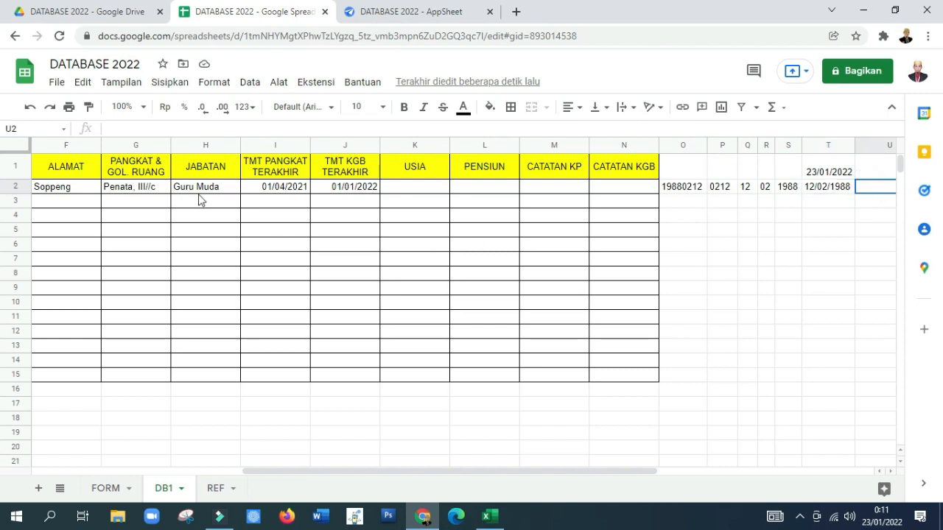
left_click(842, 176)
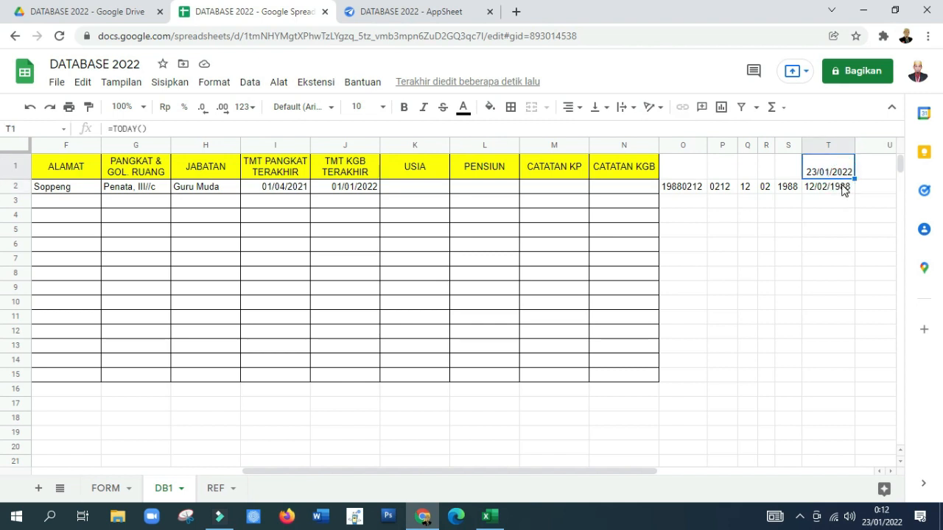
Step: Enter the formula =DATEDIF(T2;$T$1;"Y") in cell U2 to calculate the age in years, and narrow column U
left_click(834, 194)
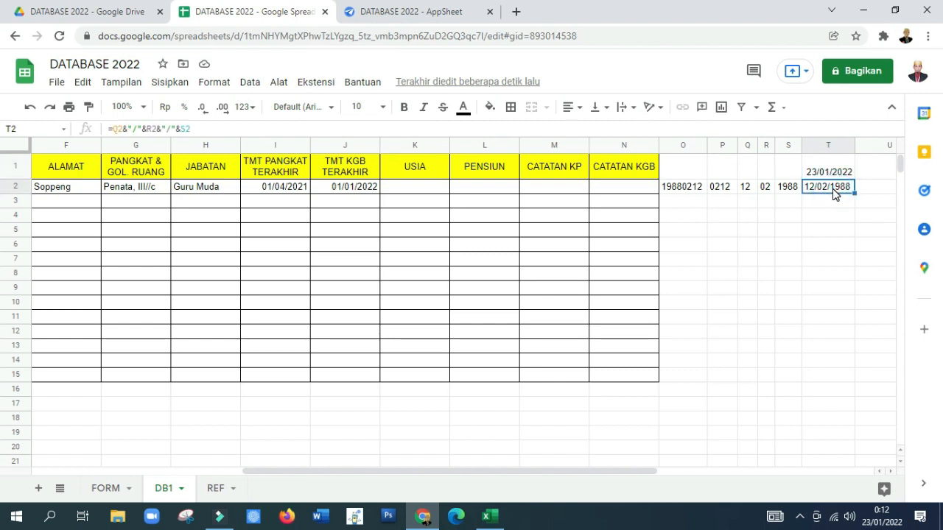
left_click(882, 192)
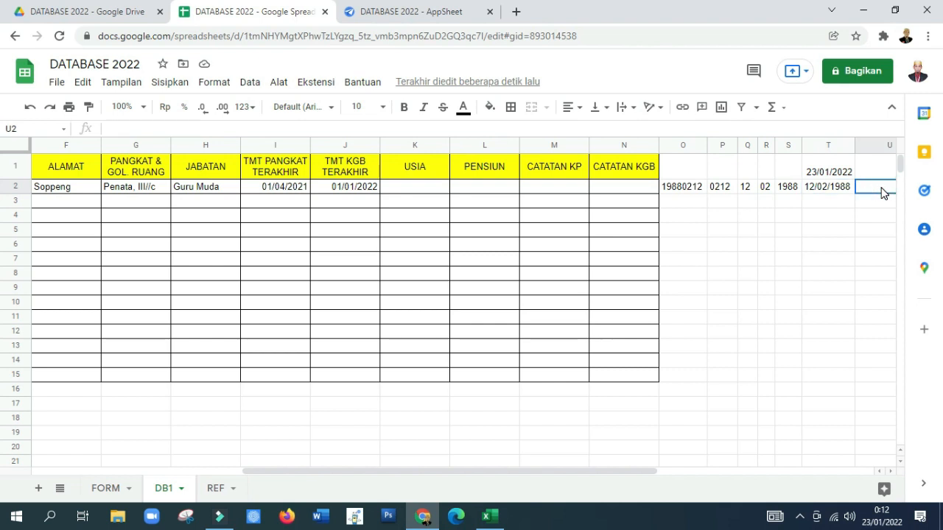
type("=")
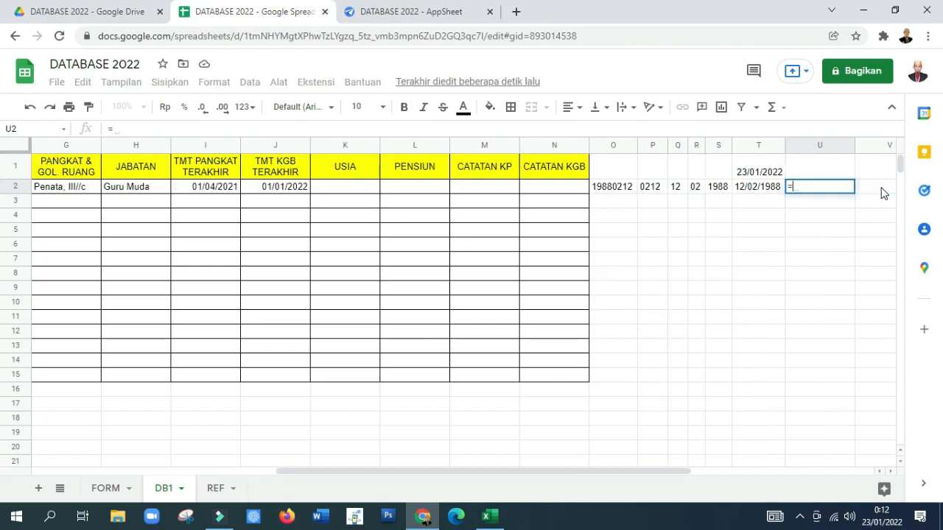
type("DATADIF")
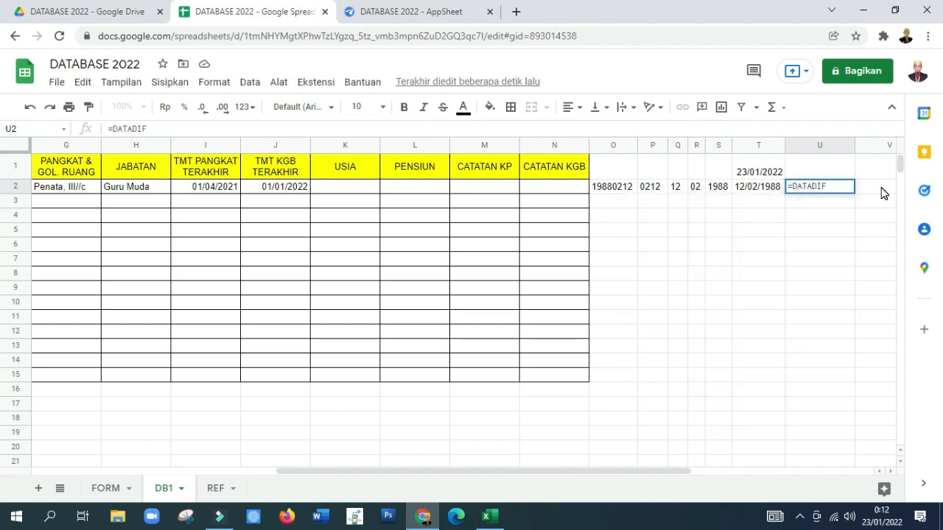
type("(")
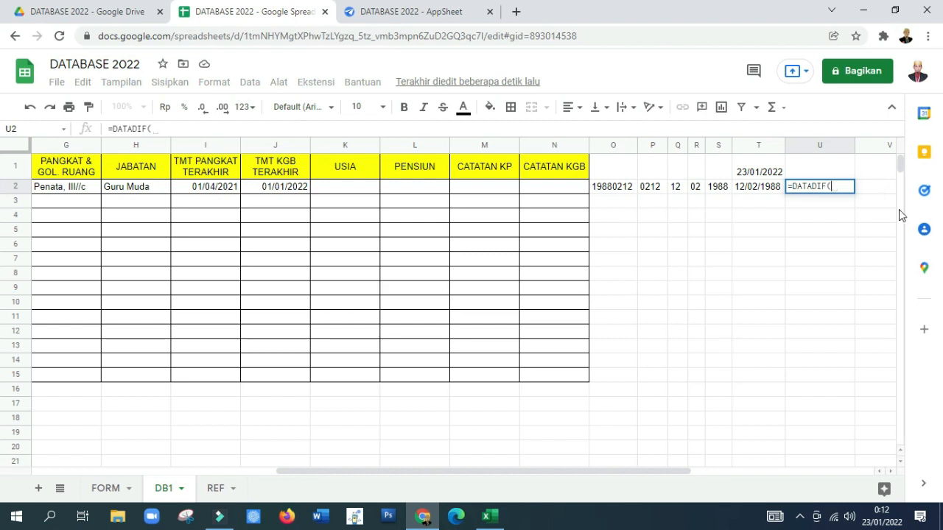
left_click(753, 190)
type(";")
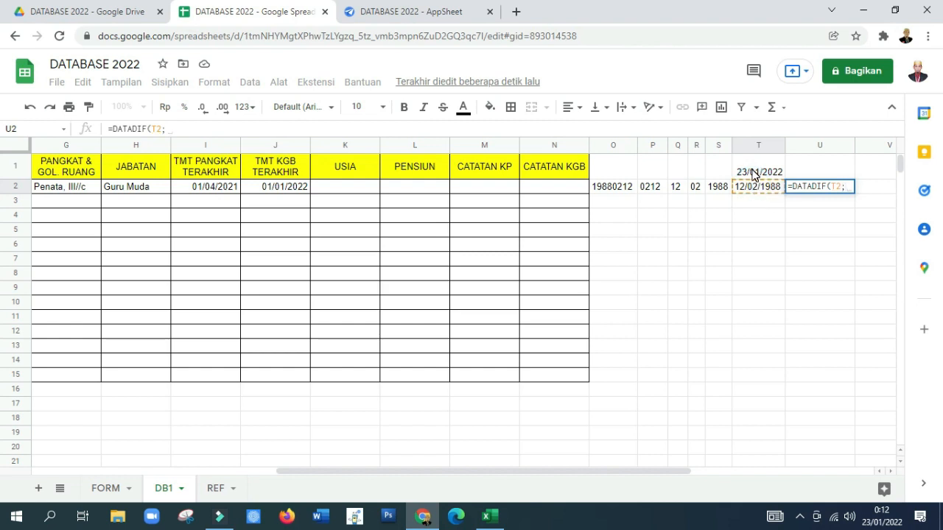
left_click(753, 176)
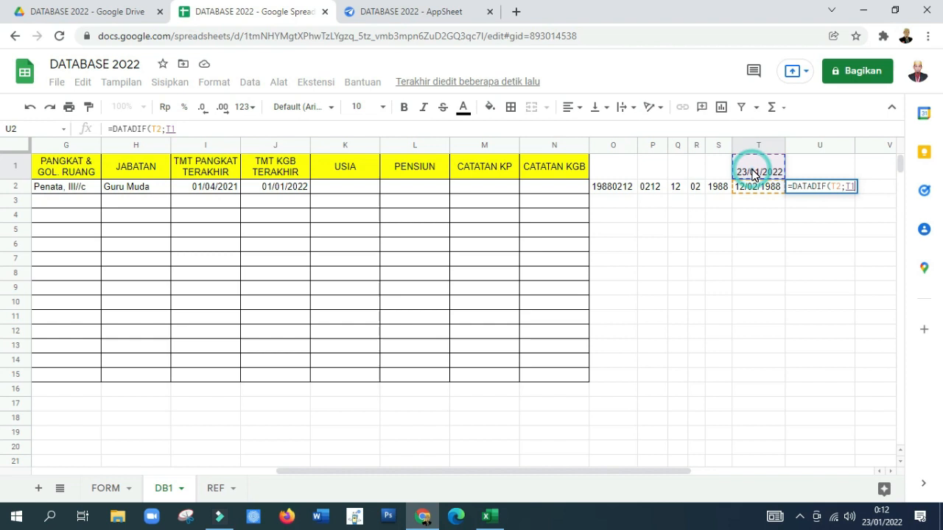
key("BackSpace")
key("BackSpace")
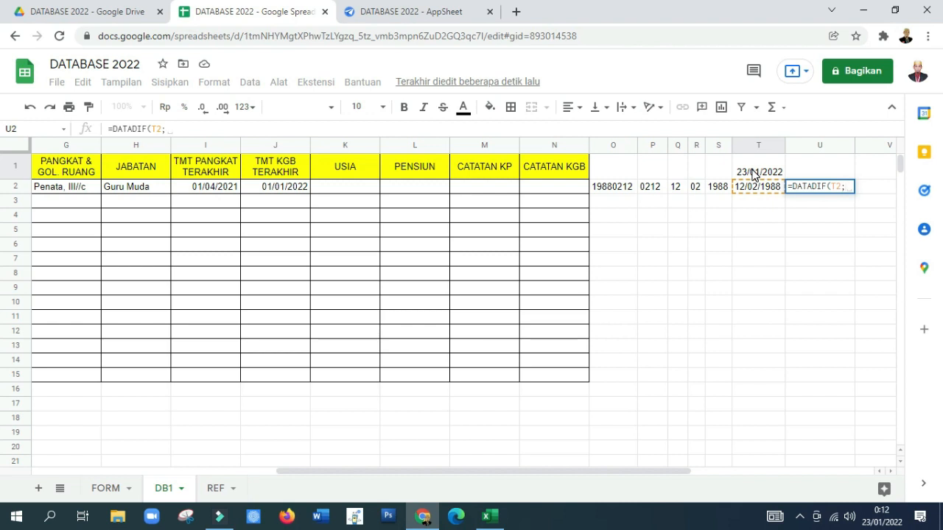
type("$")
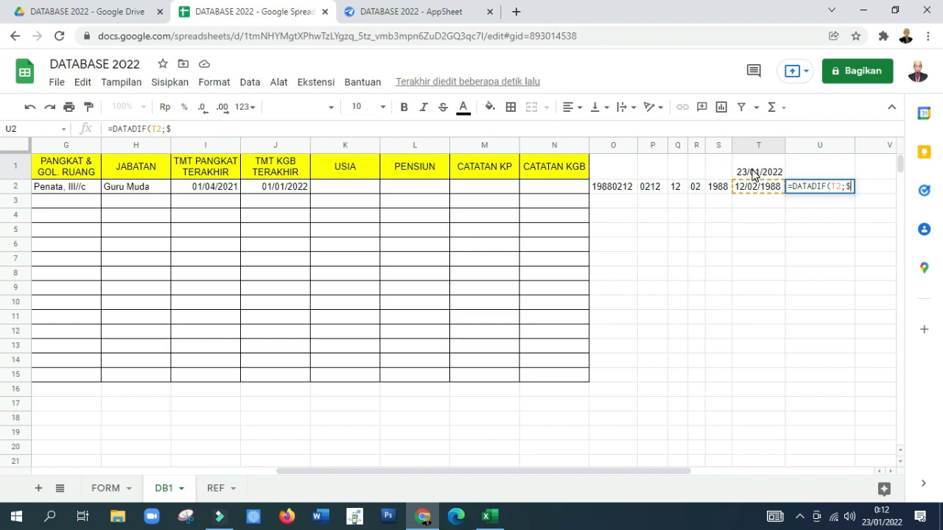
type("T$1")
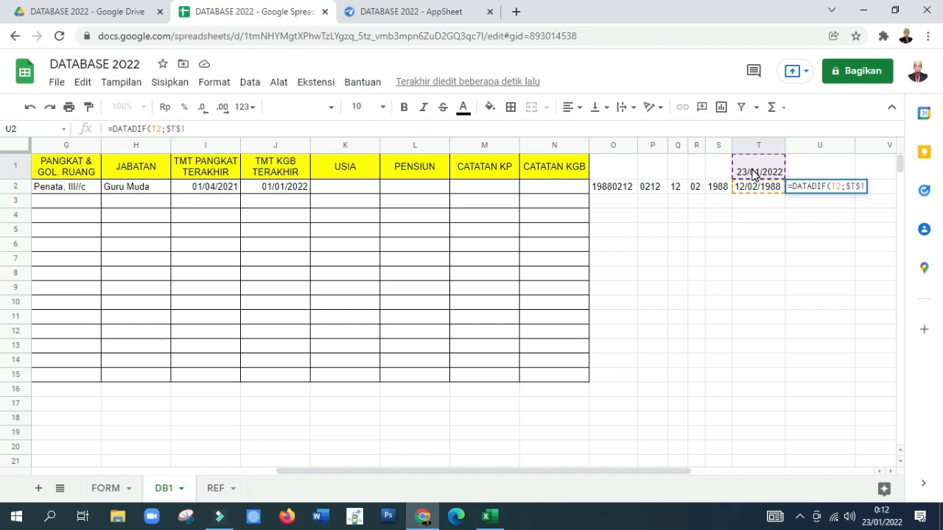
type(";")
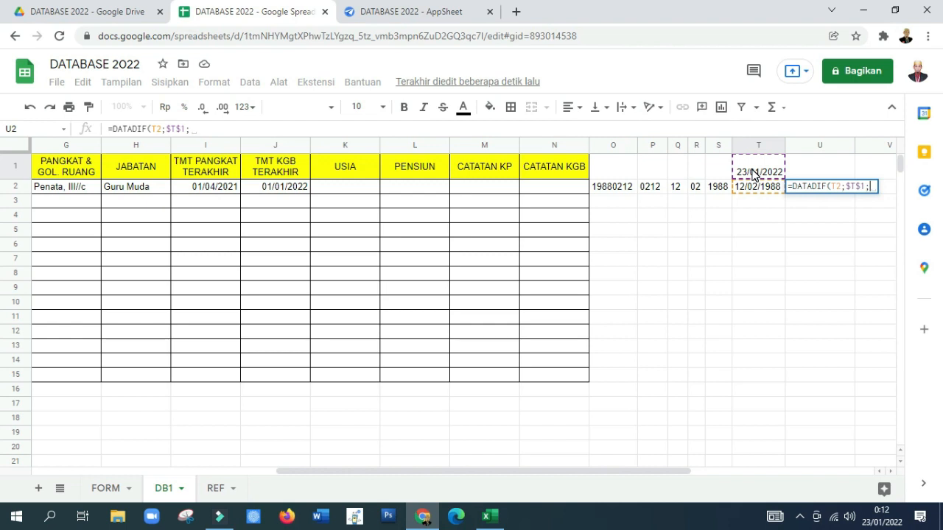
type("\"")
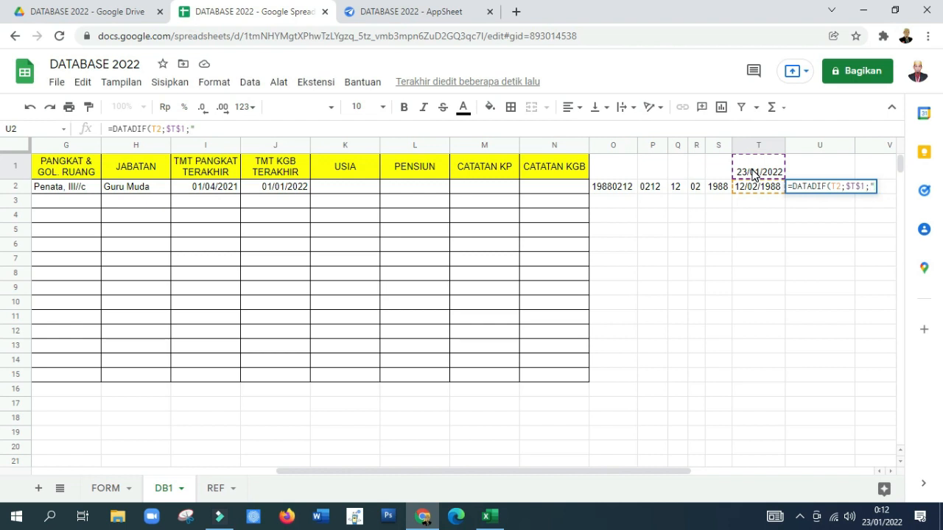
type("Y\")")
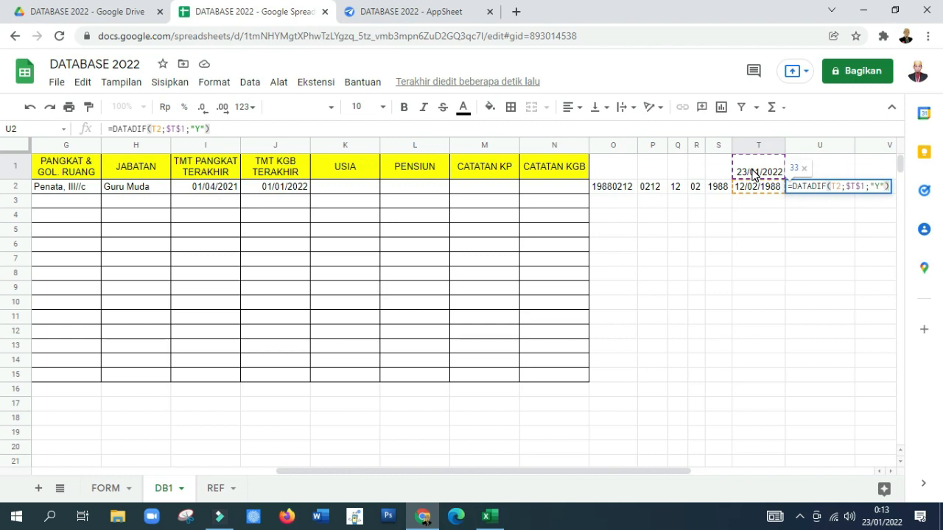
key("Return")
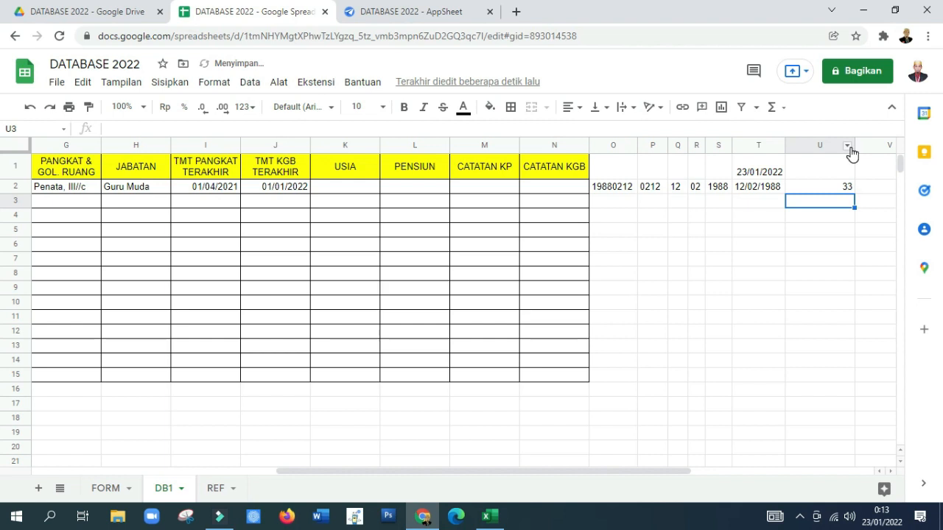
left_click_drag(853, 147, 813, 156)
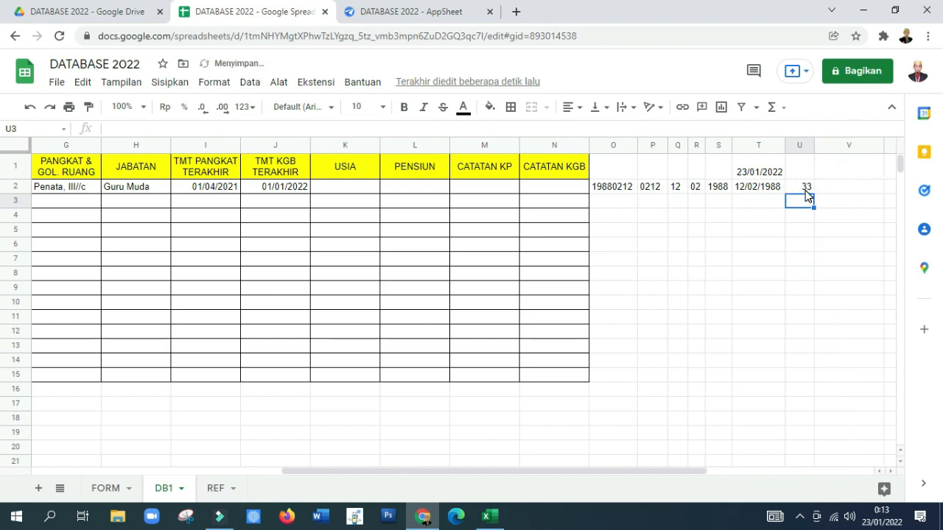
Step: Copy the U2 formula into V2, change its unit to "YM" for the remaining months, and narrow column V
left_click(806, 189)
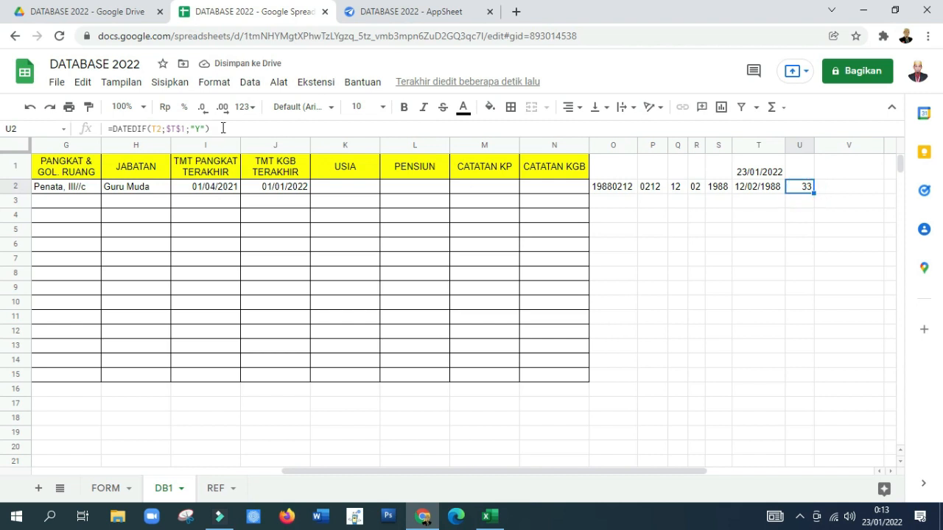
left_click_drag(213, 128, 112, 110)
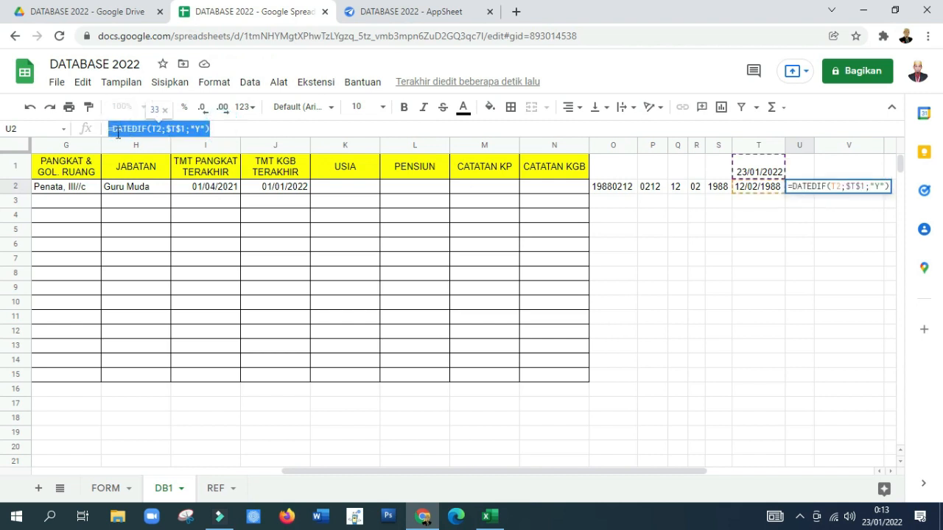
left_click(773, 205)
left_click(824, 189)
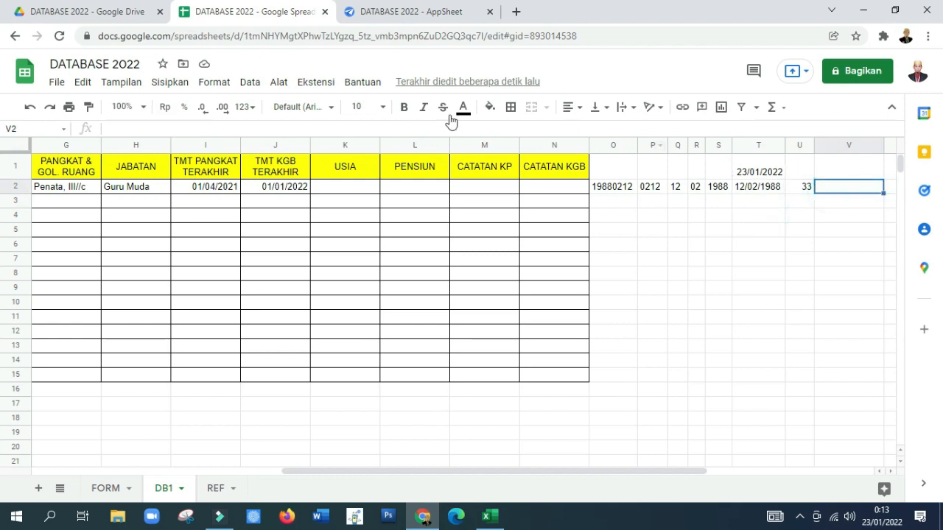
left_click(279, 131)
key("ctrl+v")
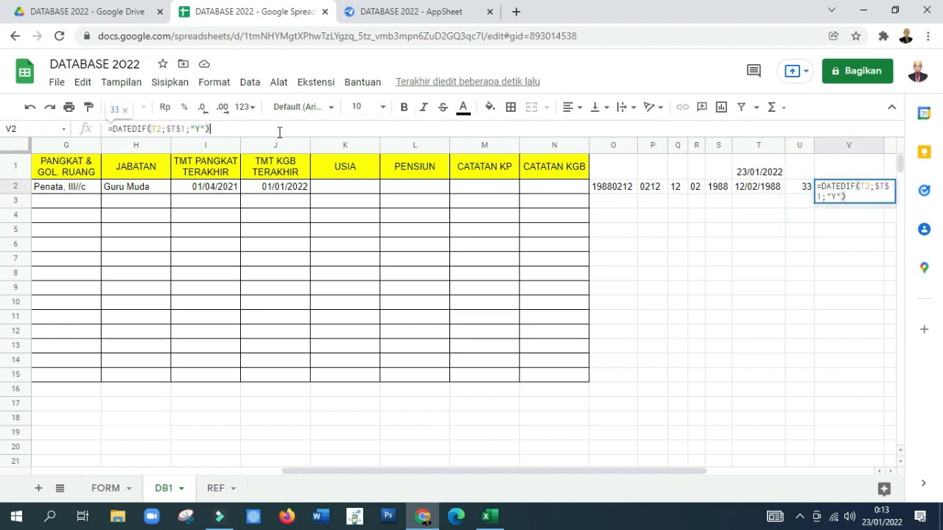
key("Left")
type("M")
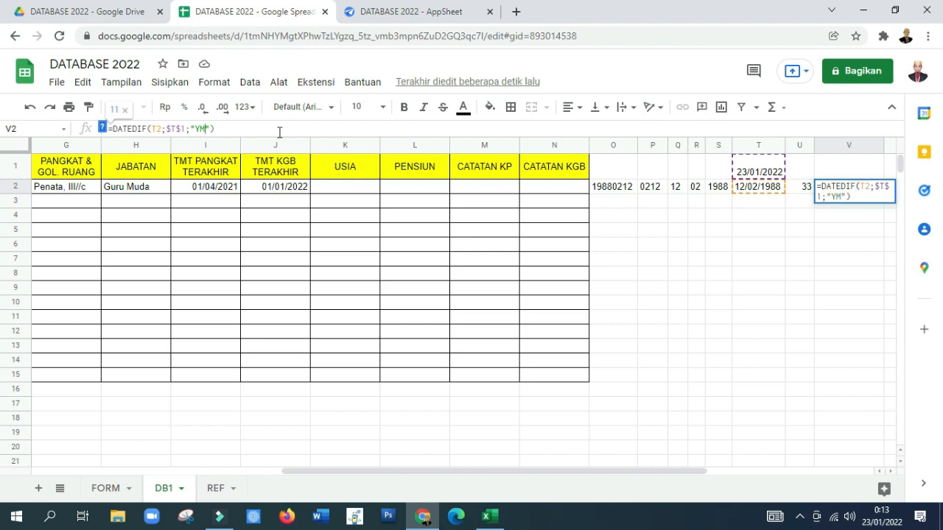
key("Return")
key("Up")
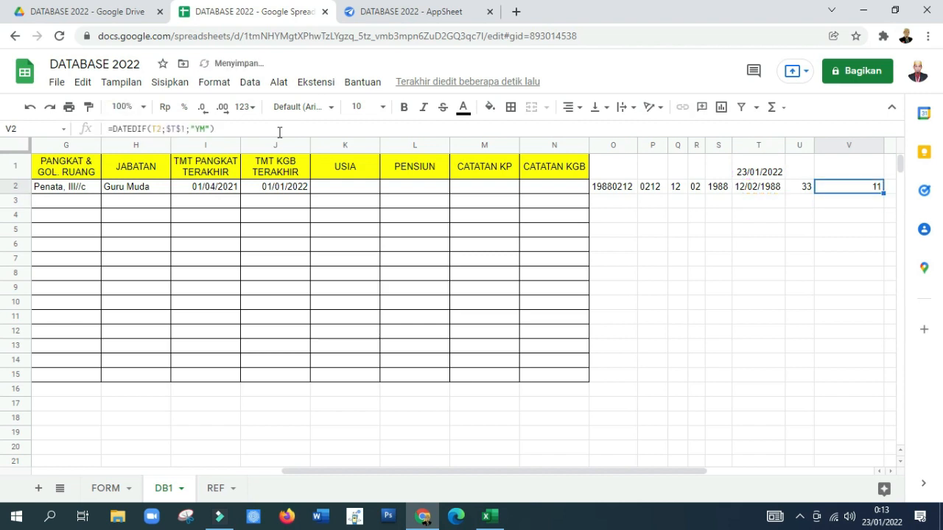
left_click_drag(883, 145, 836, 158)
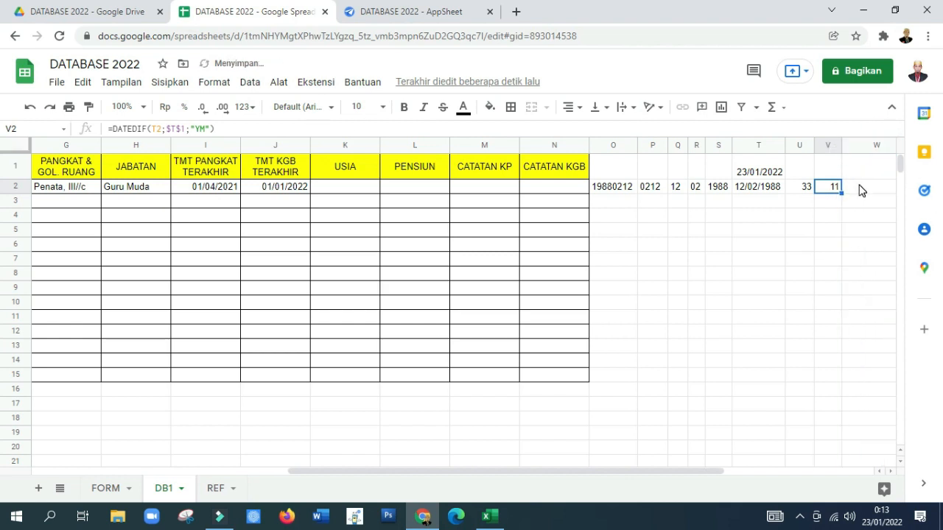
Step: Paste the age formula into W2, set its unit to "MD" for the remaining days, and narrow column W
left_click(859, 187)
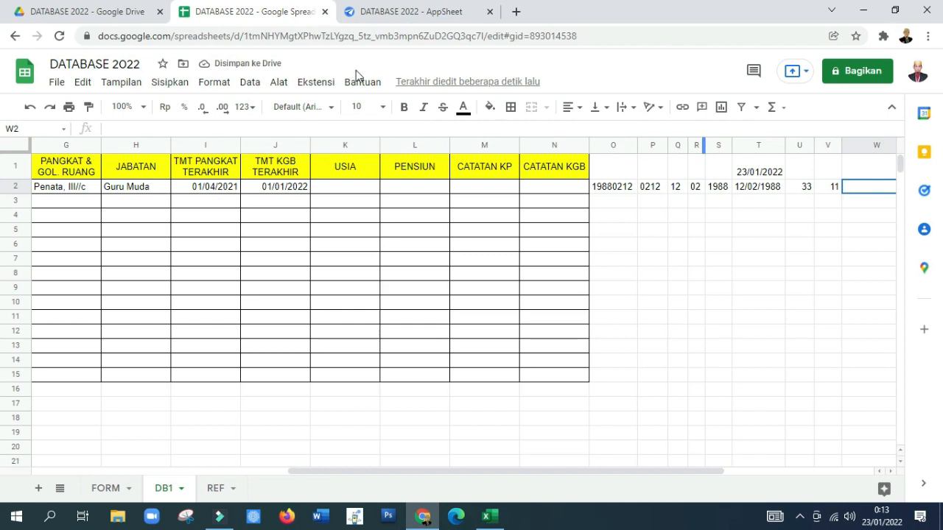
left_click(237, 131)
key("ctrl+v")
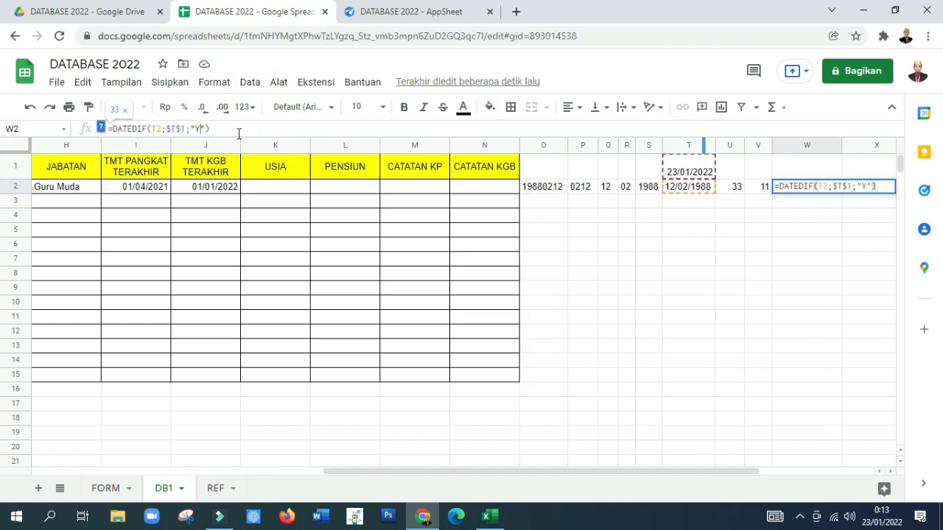
key("BackSpace")
type("YM")
key("Return")
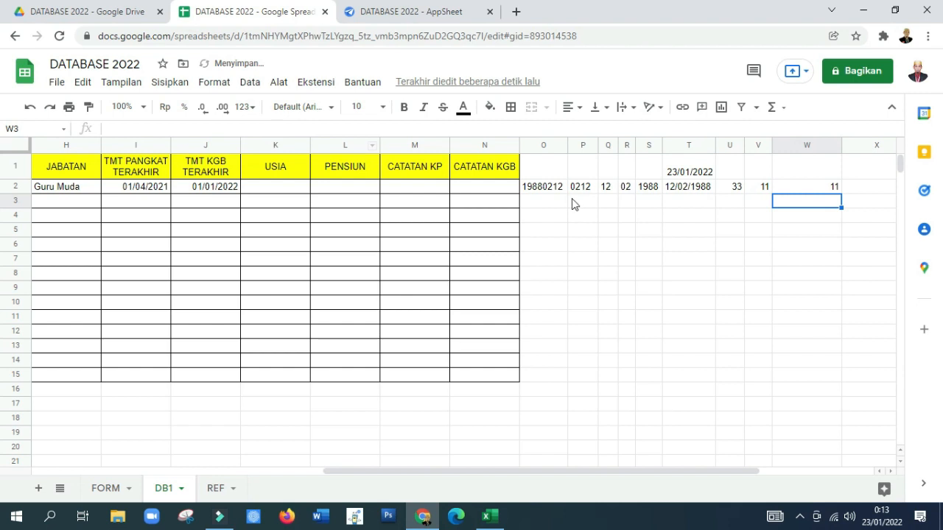
left_click_drag(840, 146, 798, 158)
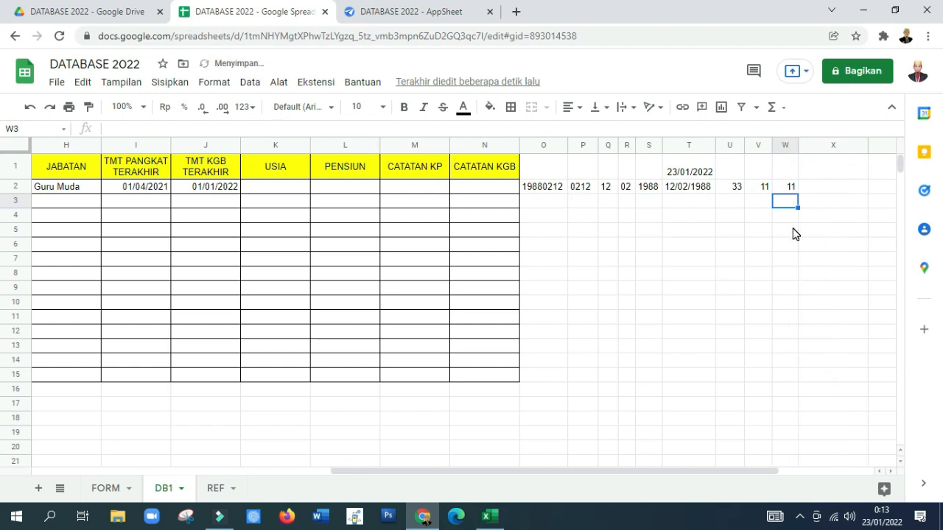
Step: Check the DATEDIF formulas in cells W2, V2 and U2
left_click(788, 190)
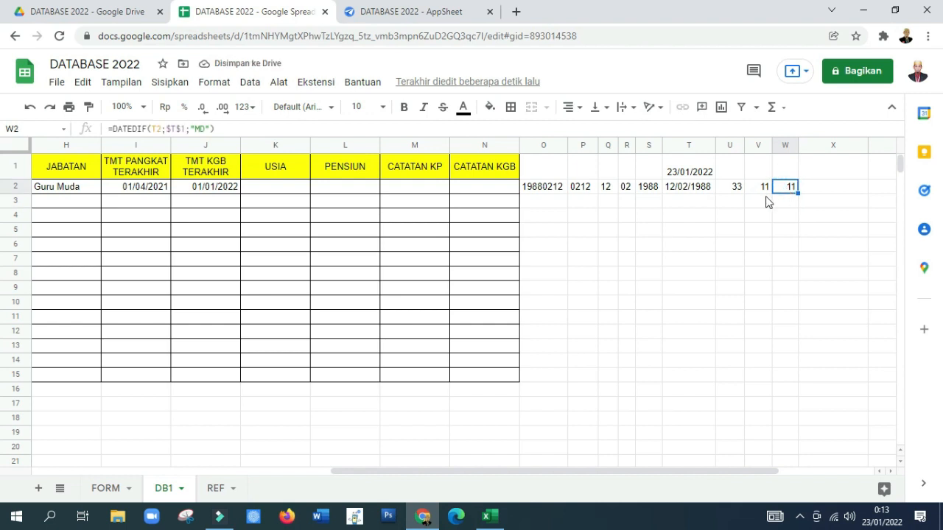
left_click(762, 188)
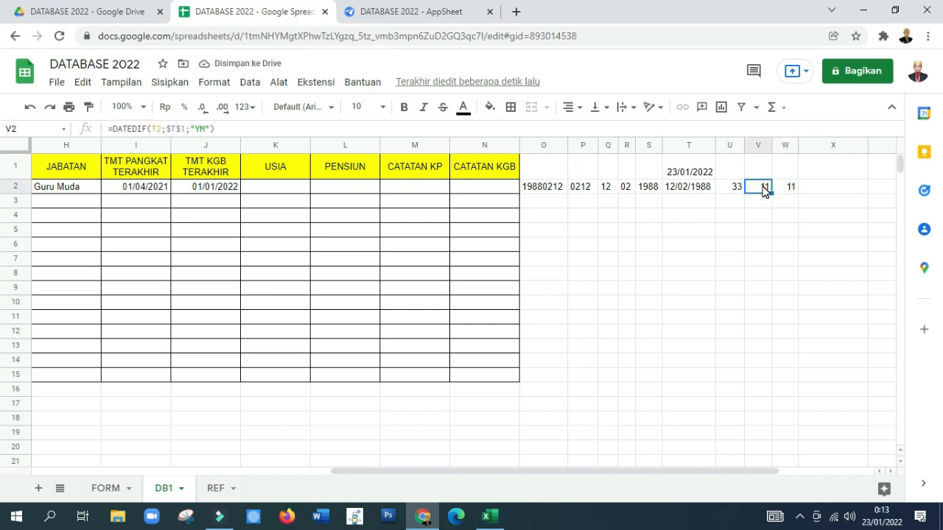
left_click(735, 188)
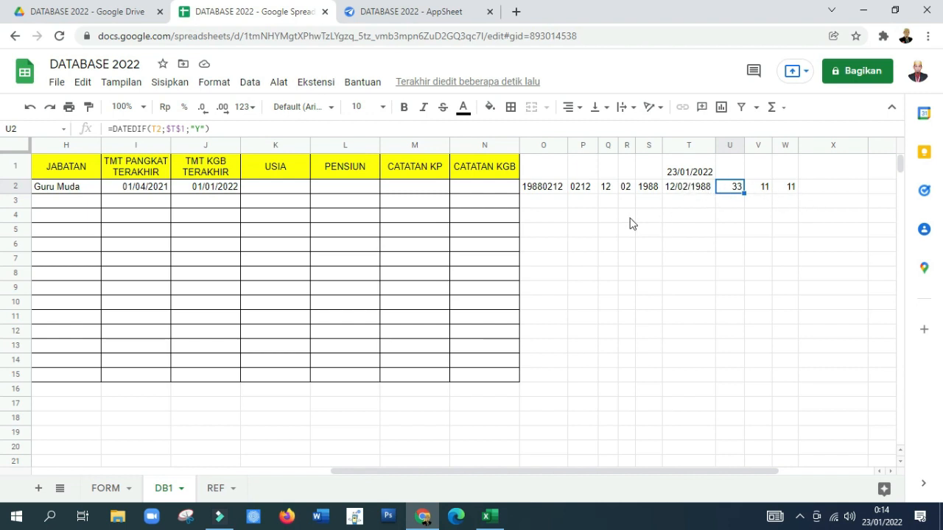
Step: Start the USIA formula in cell K2 with the years part: =U2&" Tahun, "&
left_click(269, 191)
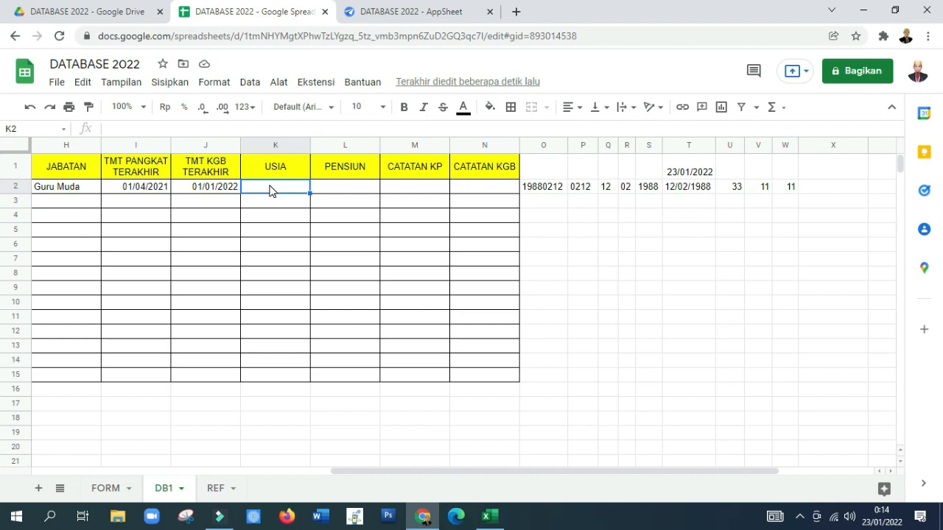
type("=")
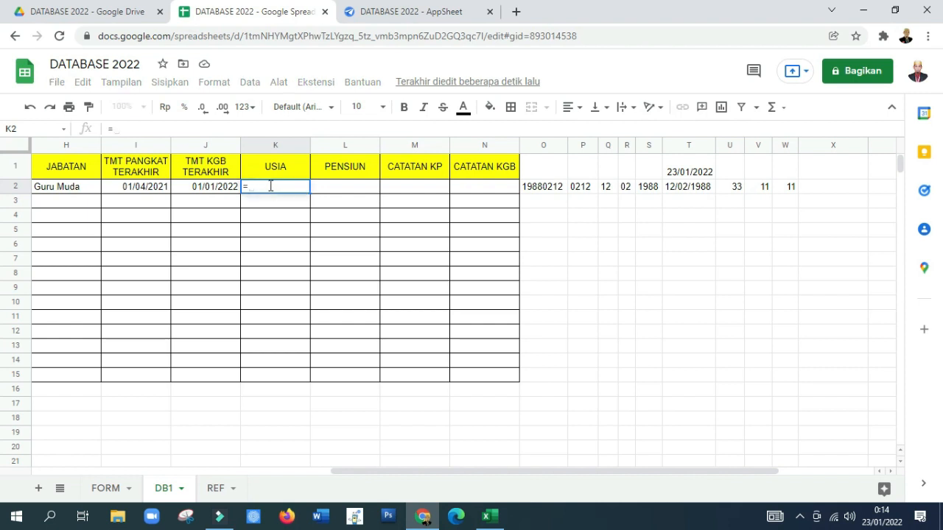
left_click(733, 188)
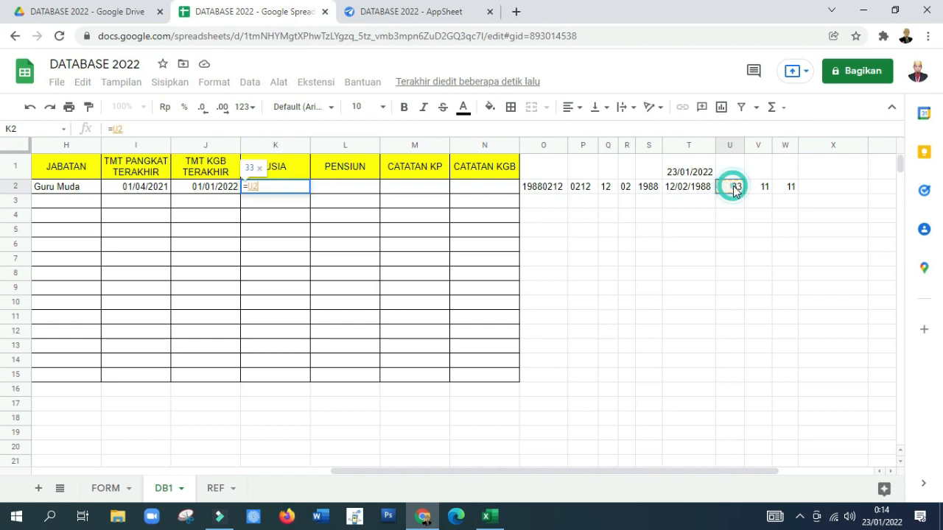
type("&")
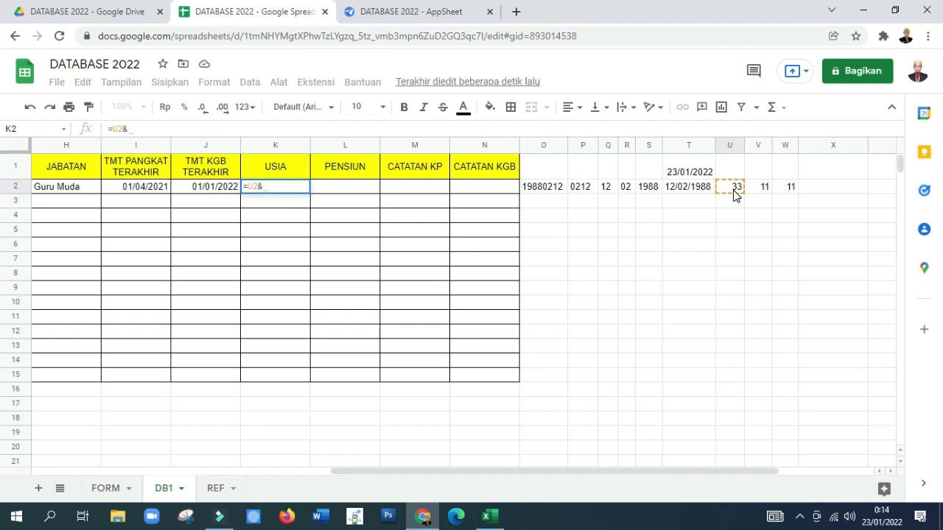
type("\"")
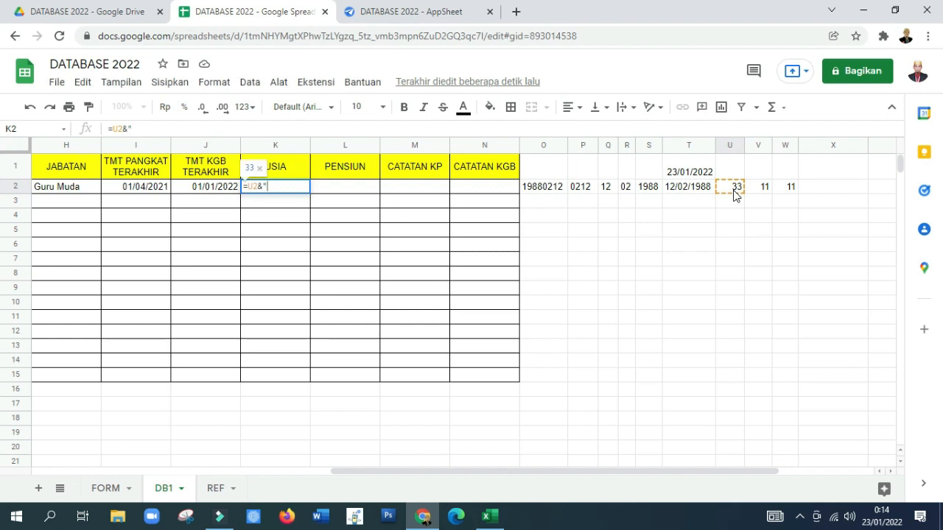
type(" Tahun,")
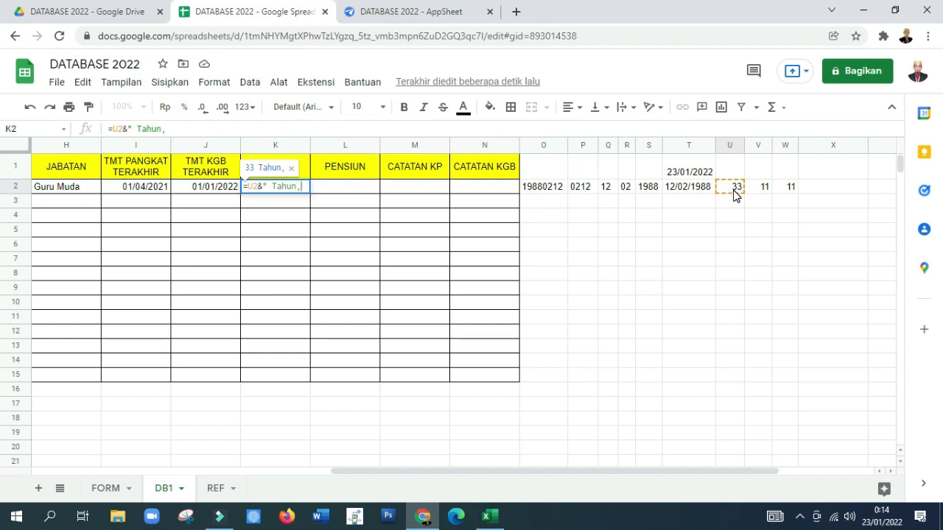
type(" \"&")
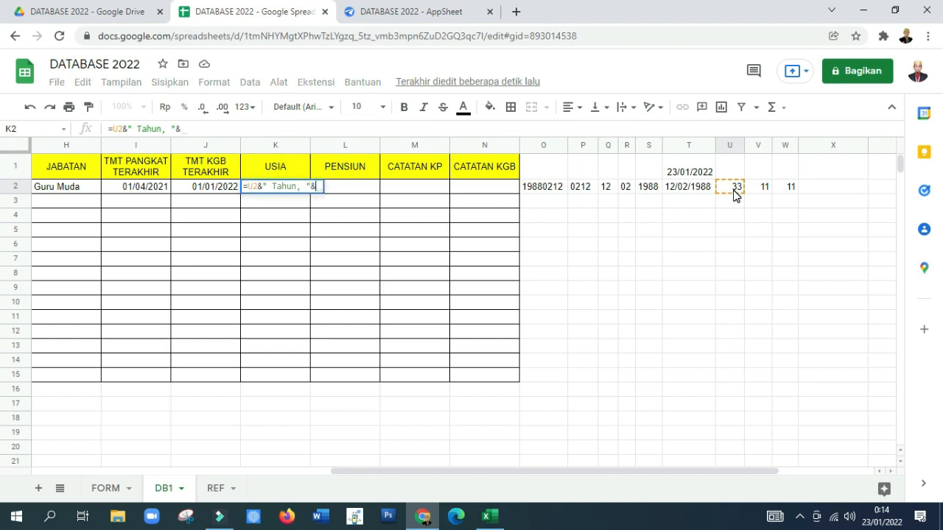
Step: Extend the K2 formula with the months part: V2&" Bulan, "&
left_click(762, 189)
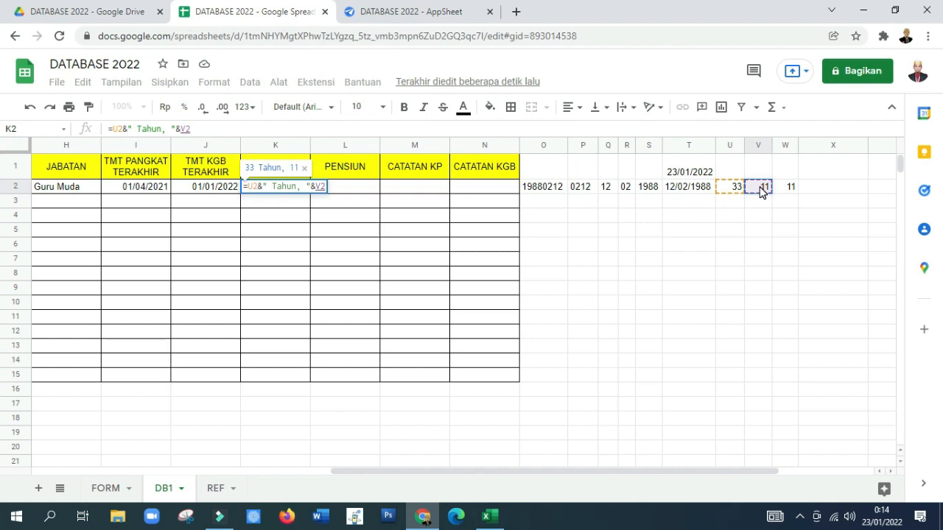
type("&\"")
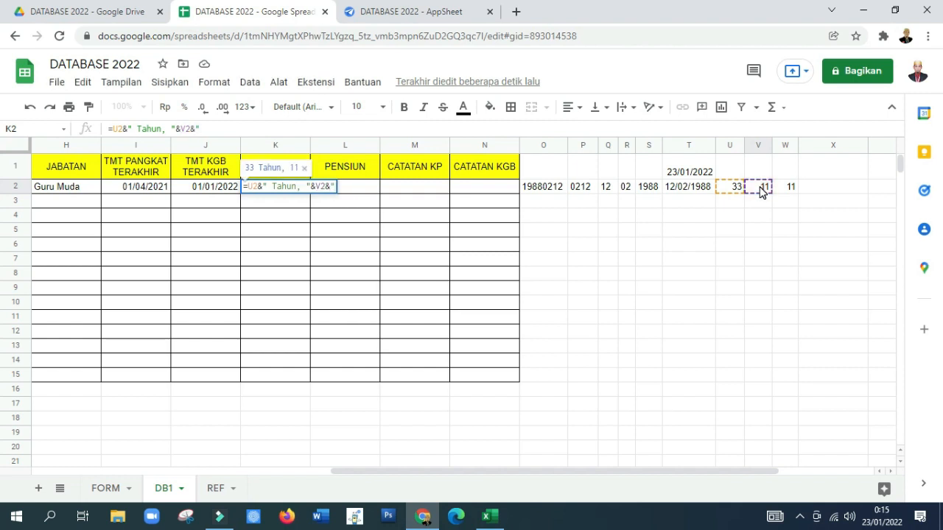
type(" Bulan")
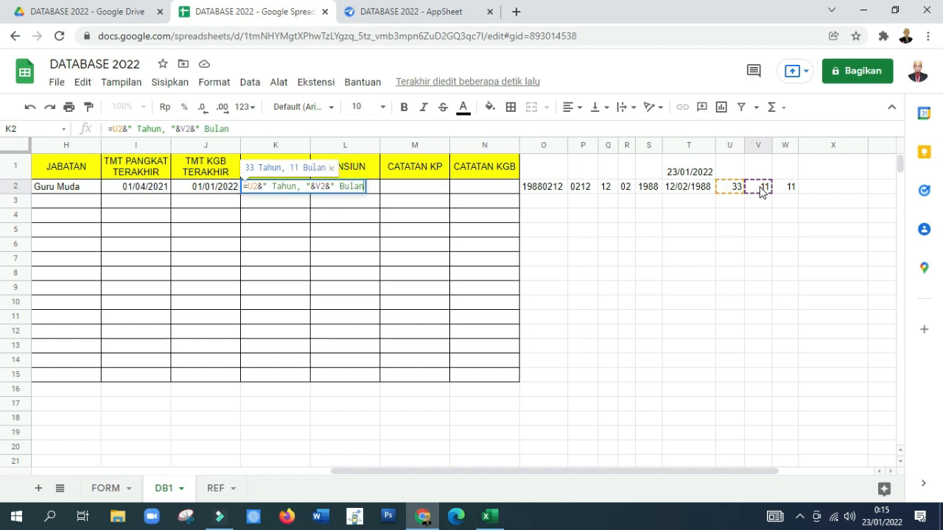
type(",")
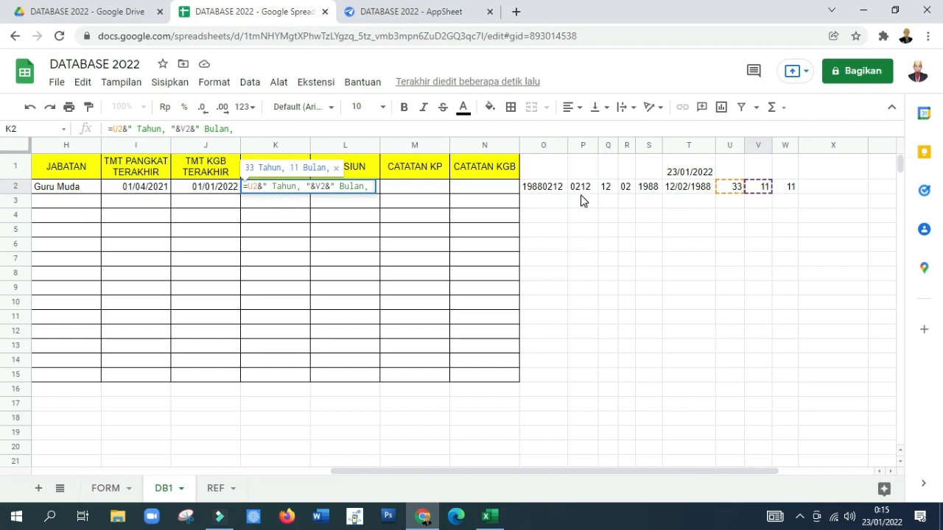
type(" \"&")
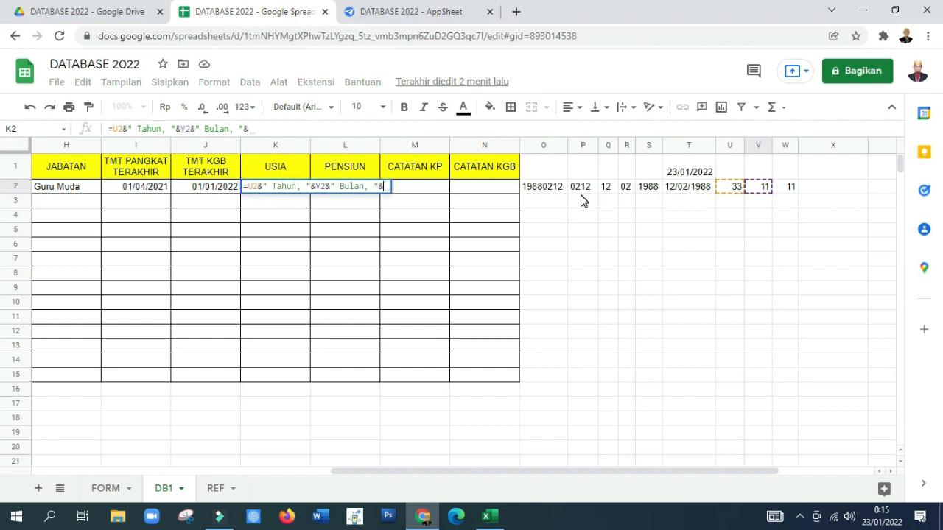
Step: Complete the K2 formula with the days part W2&" Hari", and widen column K to fit the full age text
left_click(787, 188)
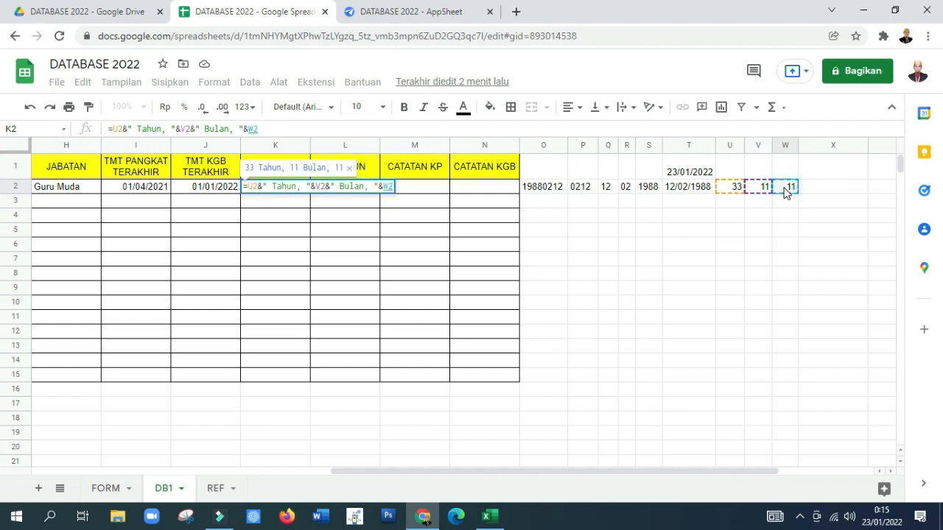
type("&\"")
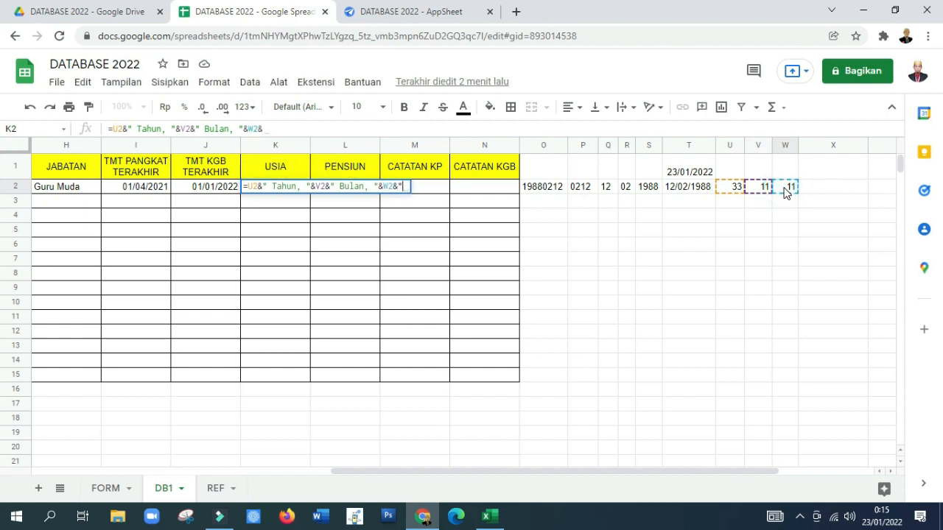
type(" Hari")
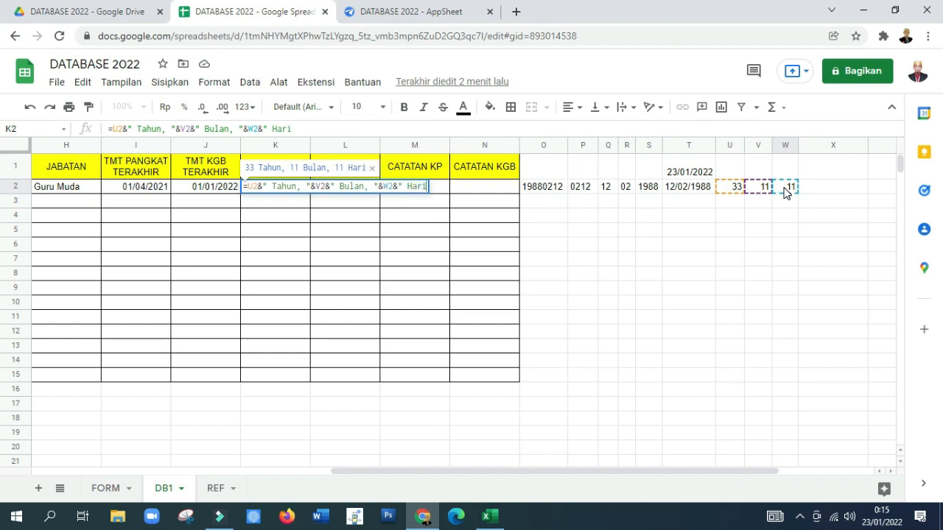
type("\"")
key("Return")
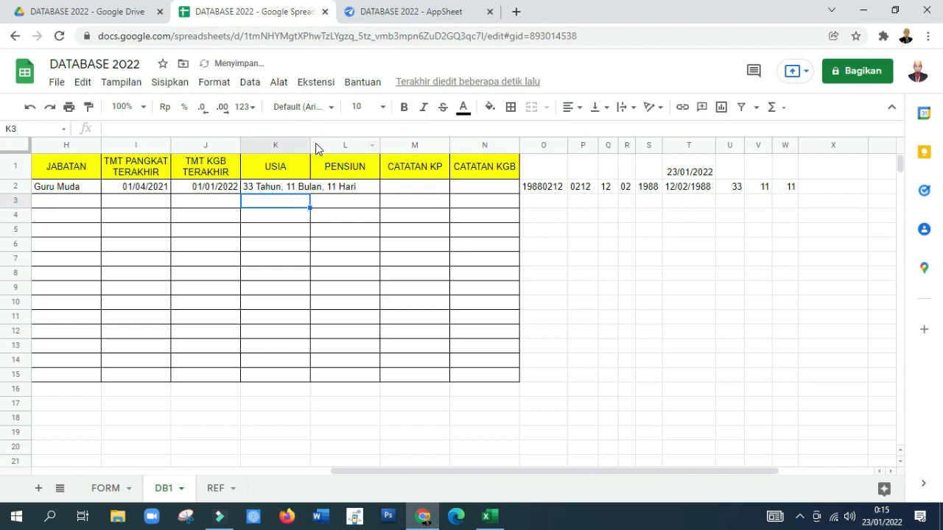
left_click_drag(310, 146, 374, 145)
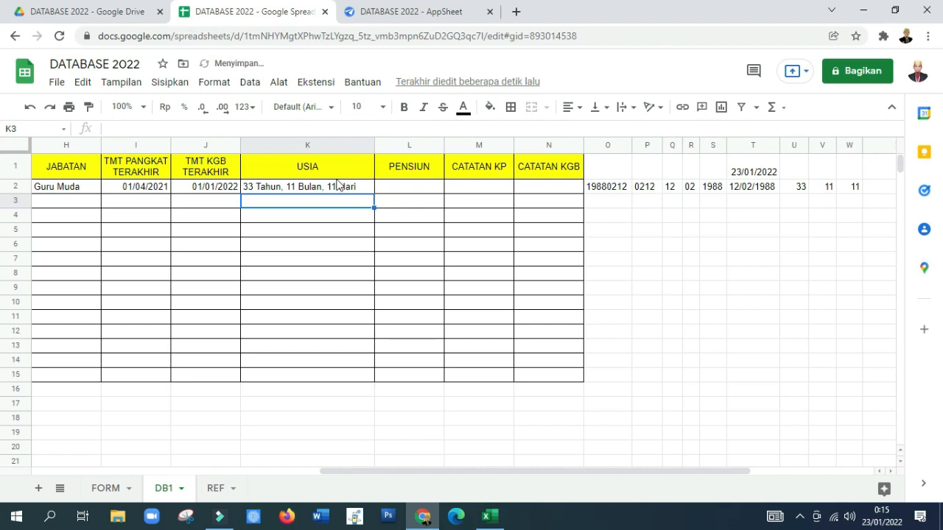
left_click(274, 186)
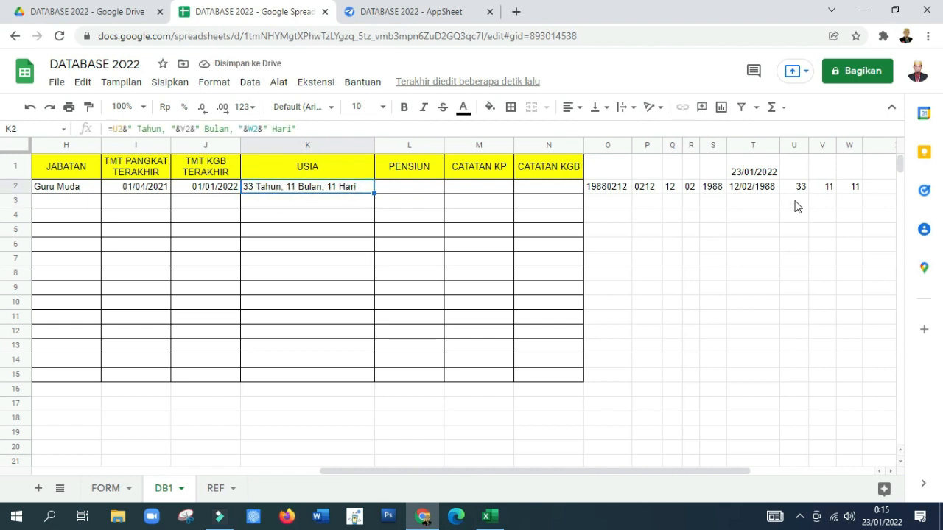
Step: Fill the helper range O1:W15 with light blue
left_click_drag(799, 187, 848, 188)
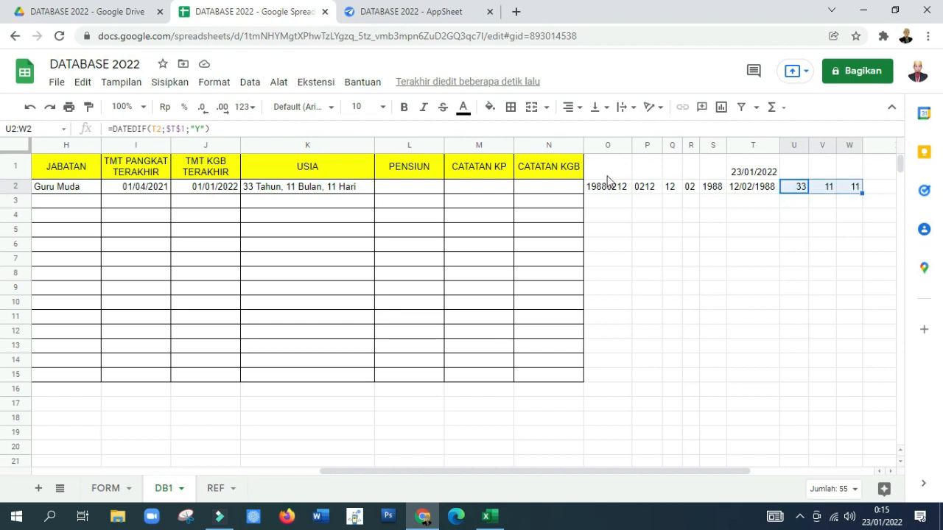
left_click_drag(599, 169, 845, 377)
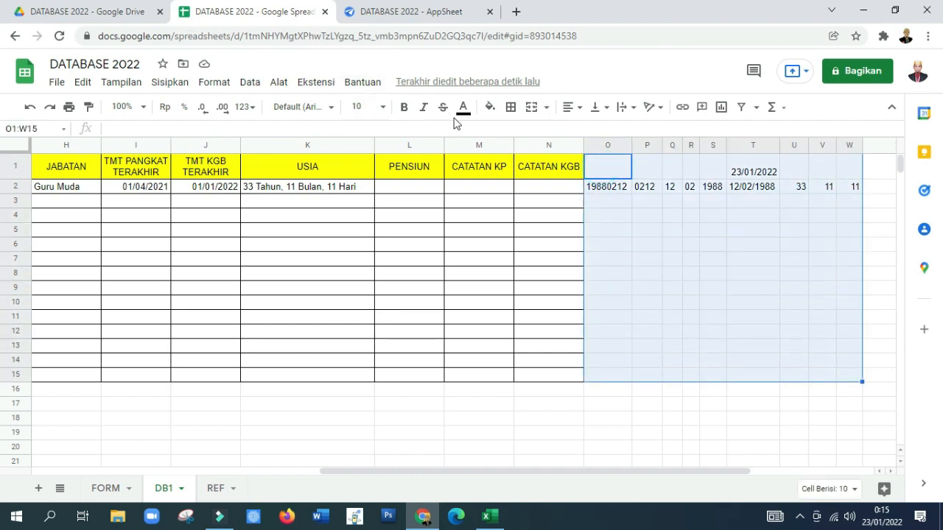
left_click(490, 107)
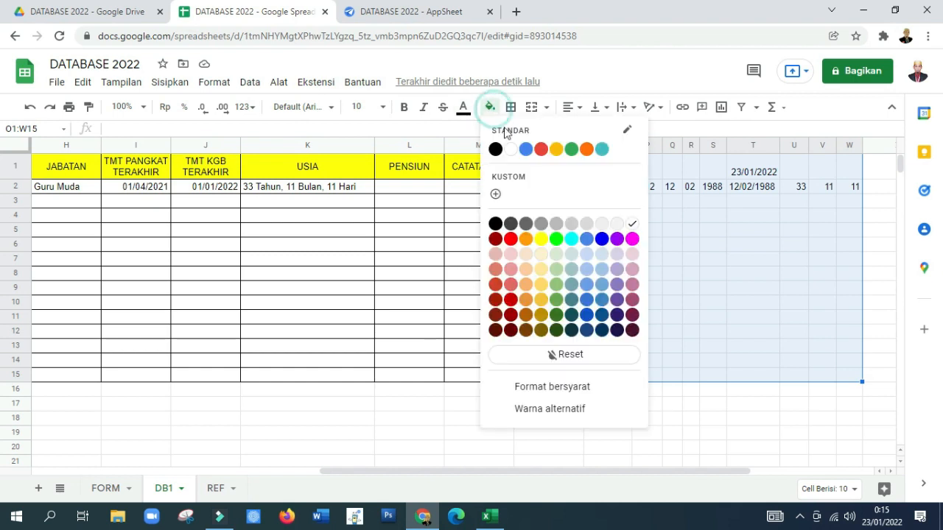
left_click(585, 255)
left_click(513, 249)
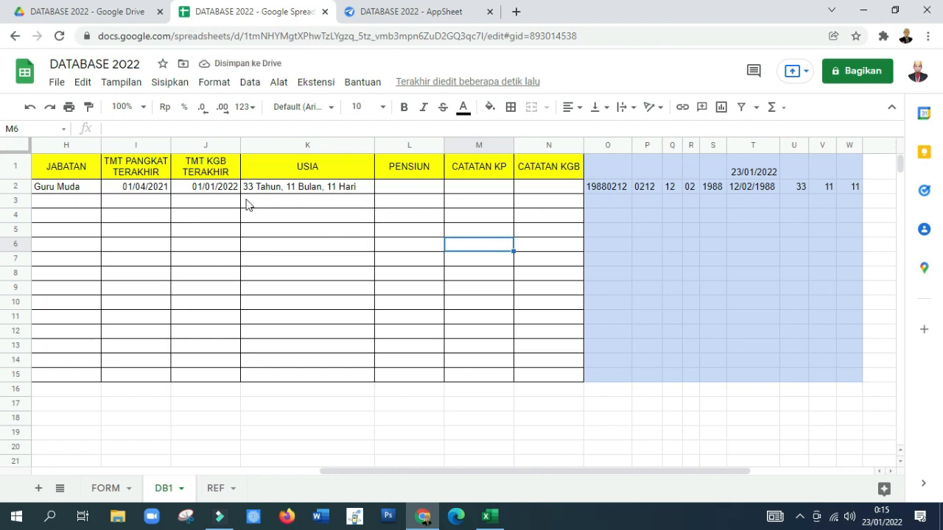
Step: Enter the formula =S2+60 in cell X2 to calculate the retirement year, and narrow column X
left_click(398, 187)
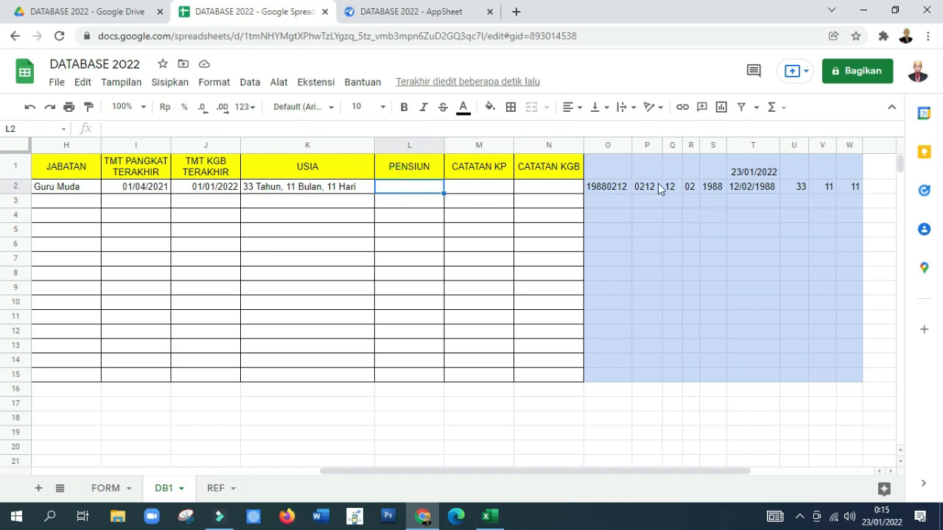
left_click(625, 185)
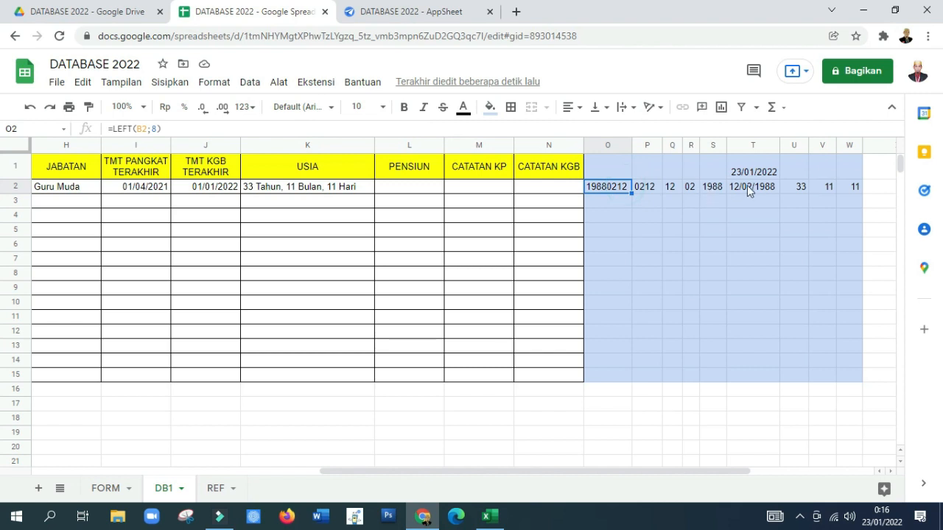
left_click(868, 188)
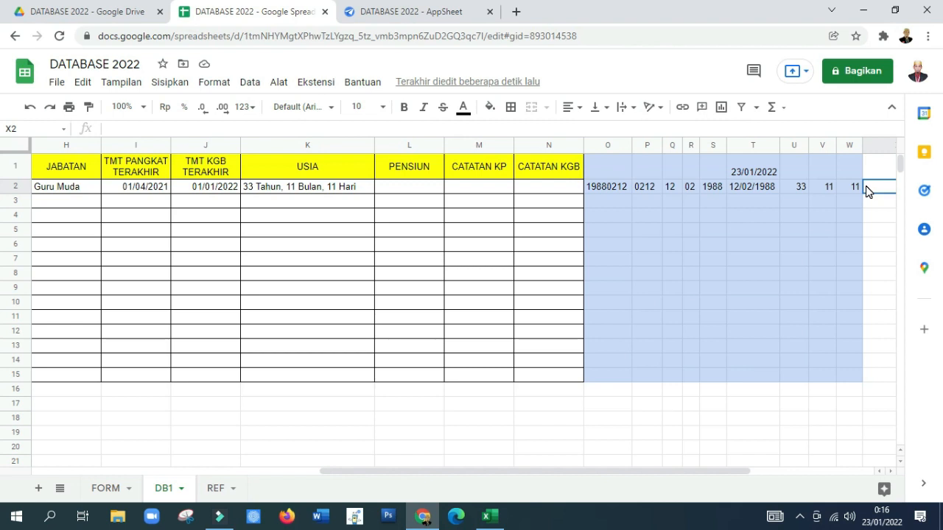
left_click(714, 185)
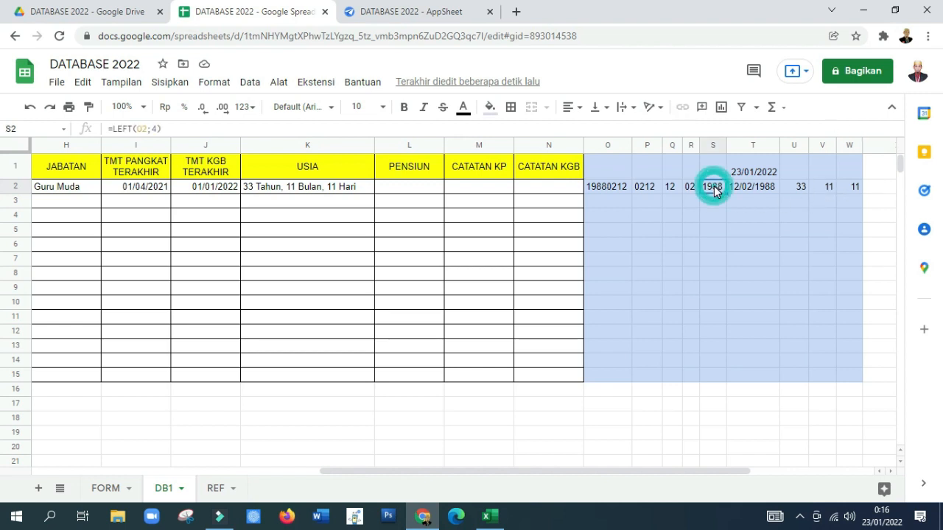
left_click(876, 193)
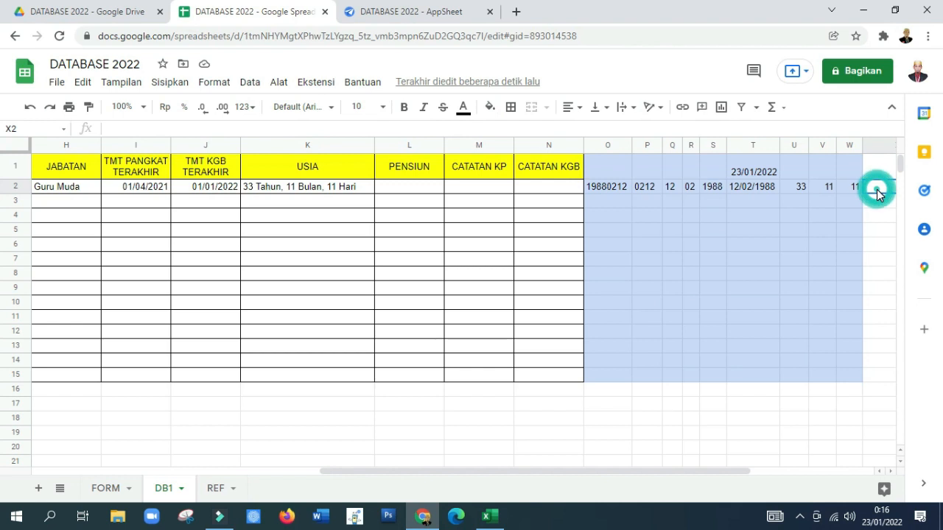
type("=")
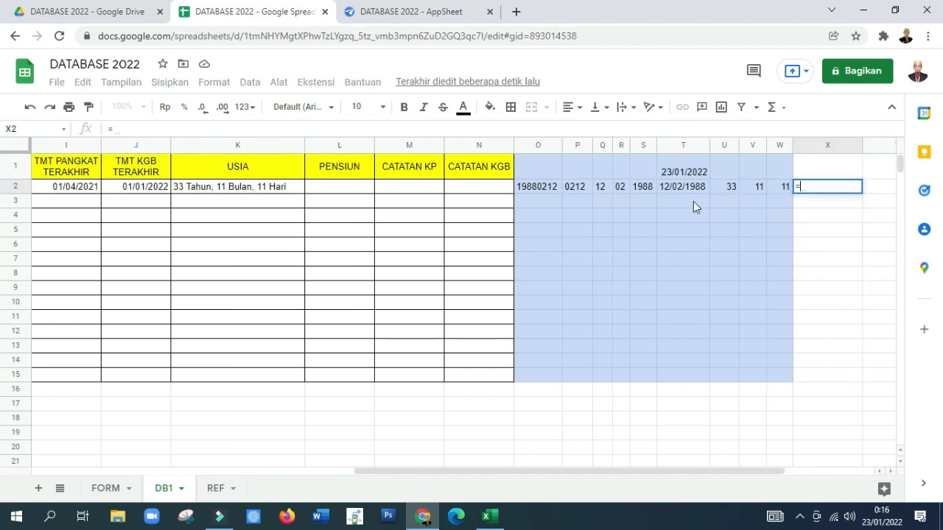
left_click(640, 188)
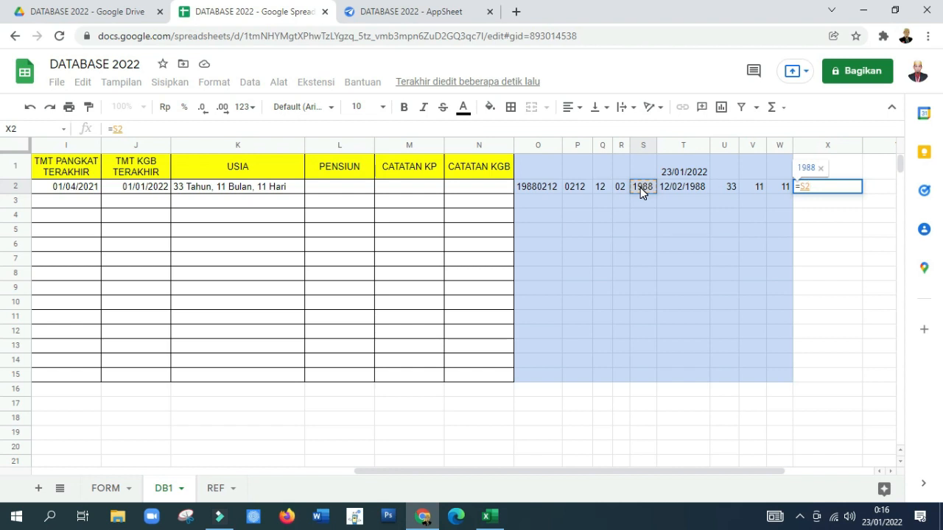
type("+60")
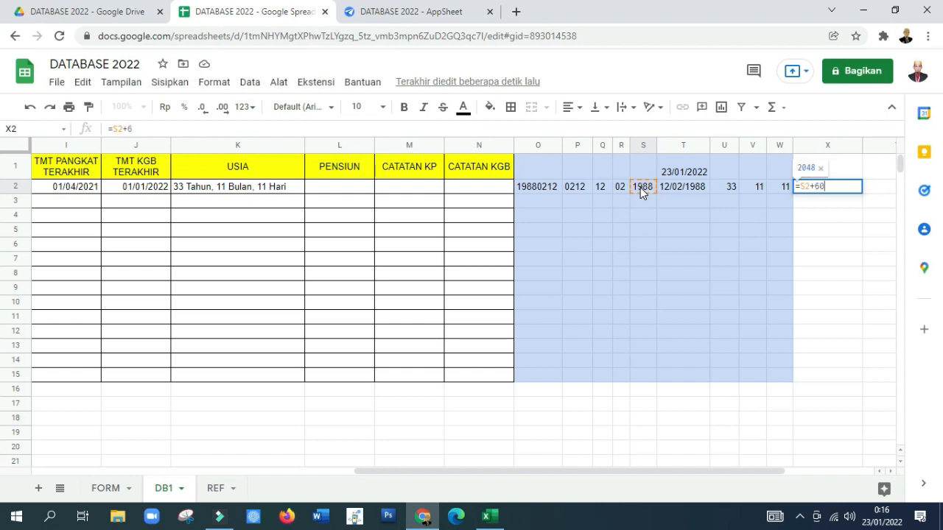
key("Return")
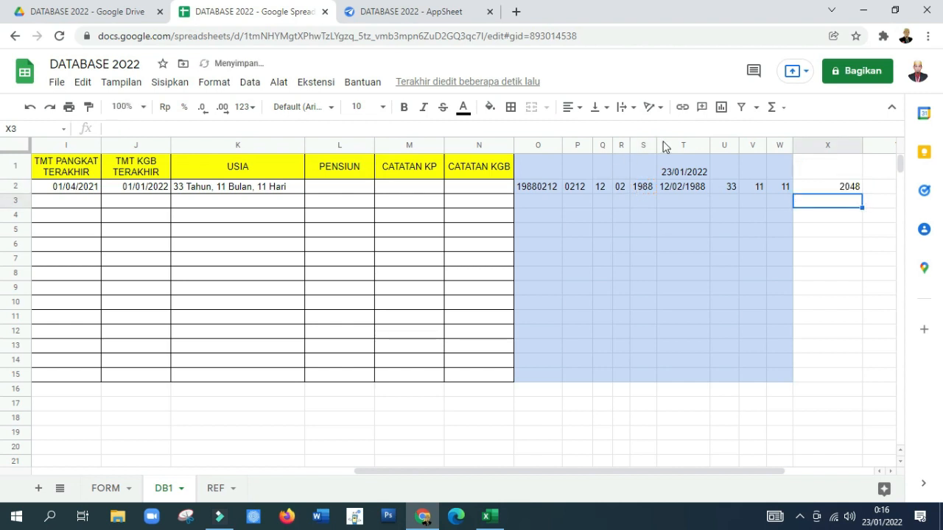
left_click_drag(860, 148, 828, 145)
left_click(806, 188)
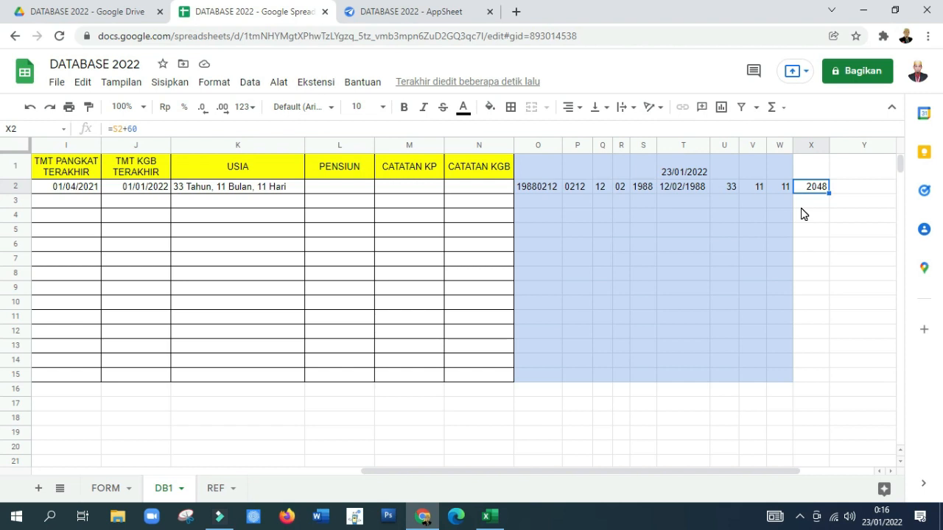
Step: Start the retirement date formula in cell Y2 with the birth day part: =Q2&"/"&
left_click(840, 187)
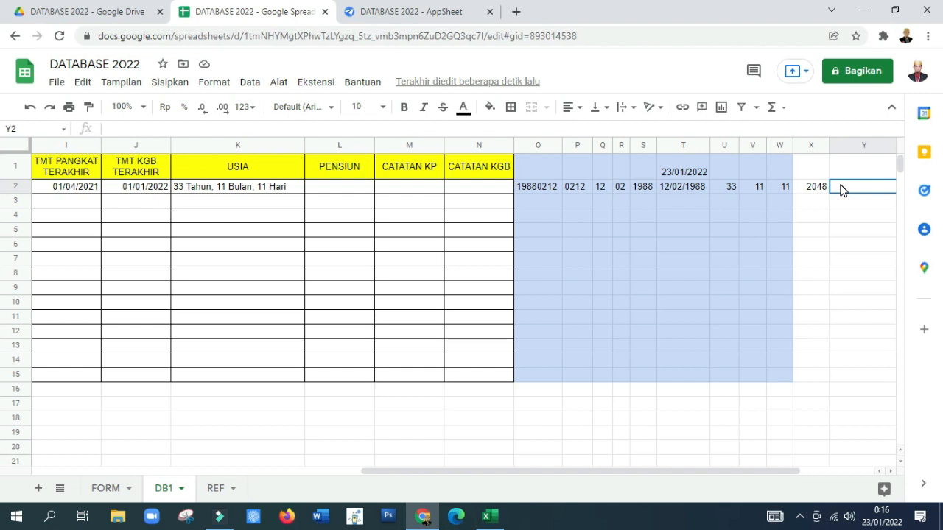
type("=")
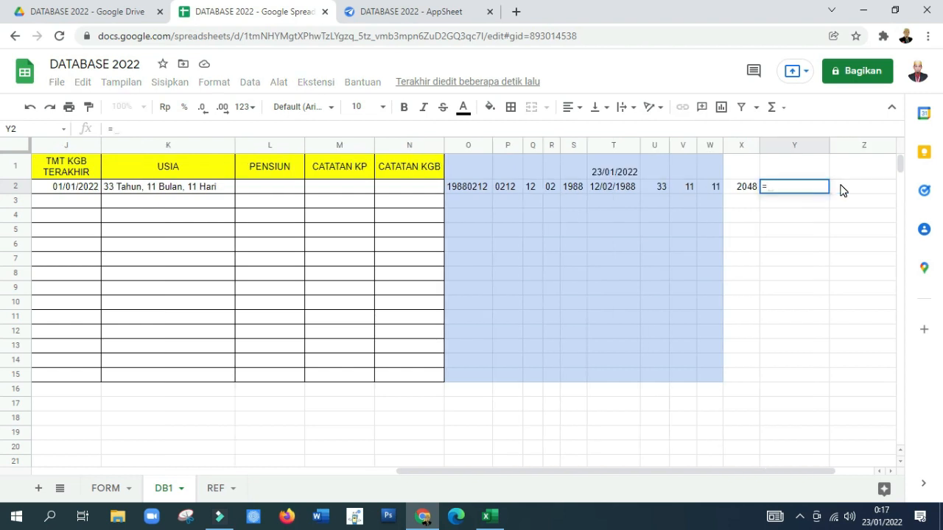
left_click(532, 186)
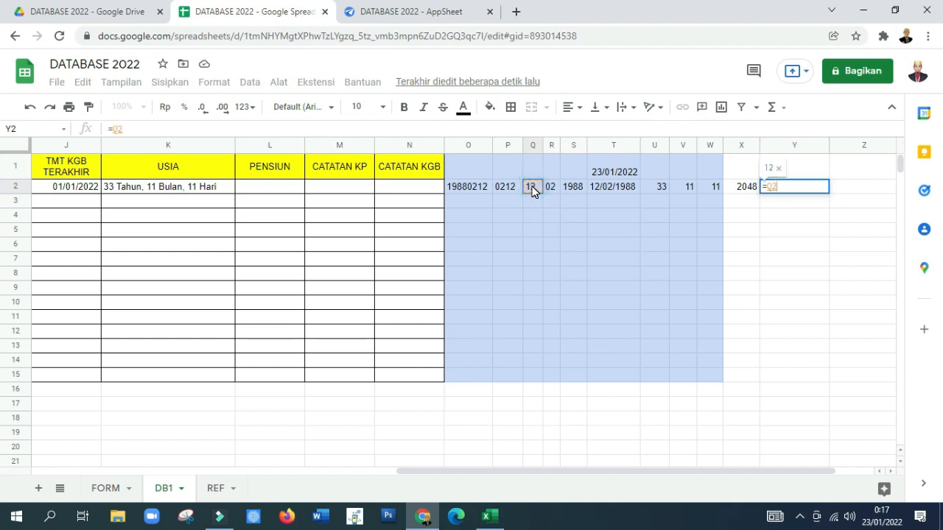
type("&\"/\"")
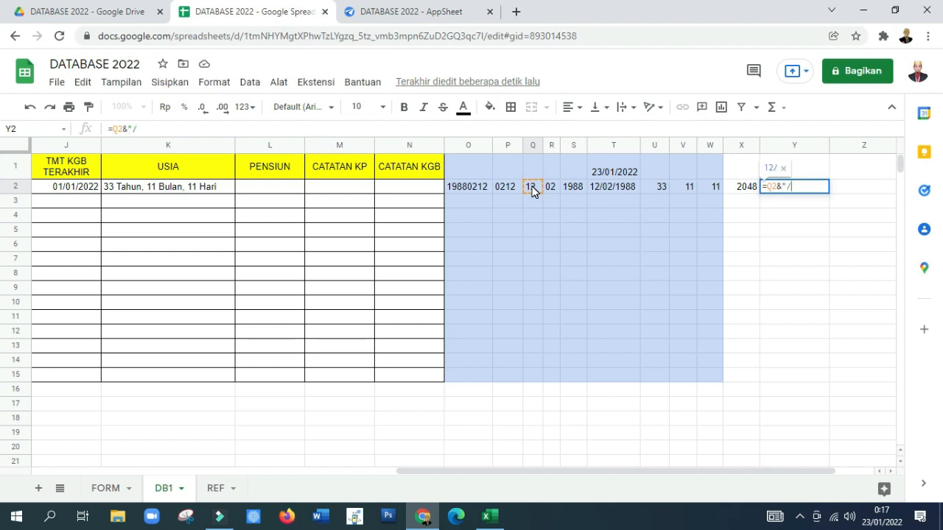
type("&")
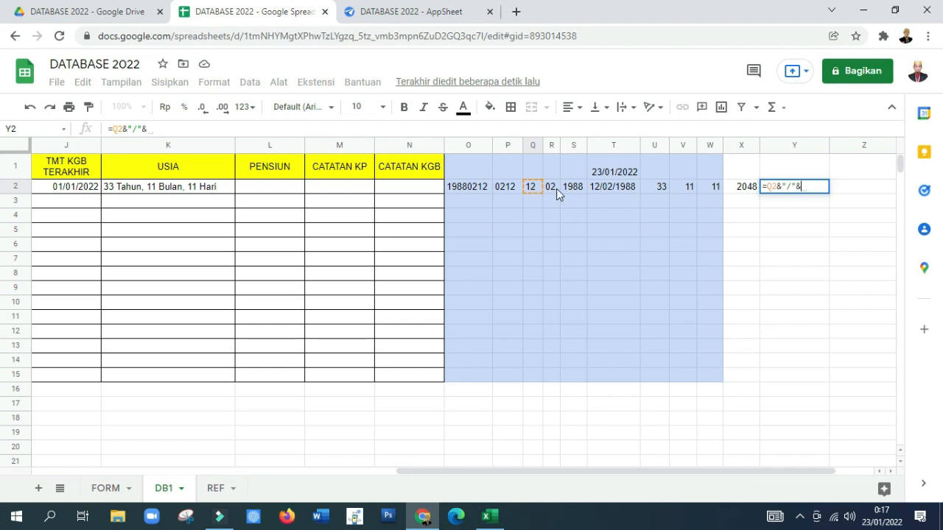
Step: Extend the Y2 formula with the birth month part: R2&"/"&
left_click(550, 188)
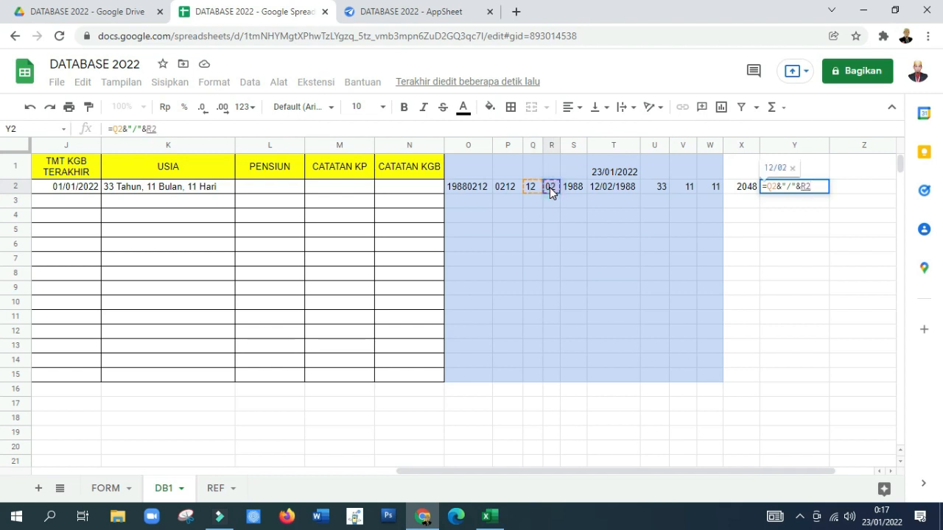
type("&\"")
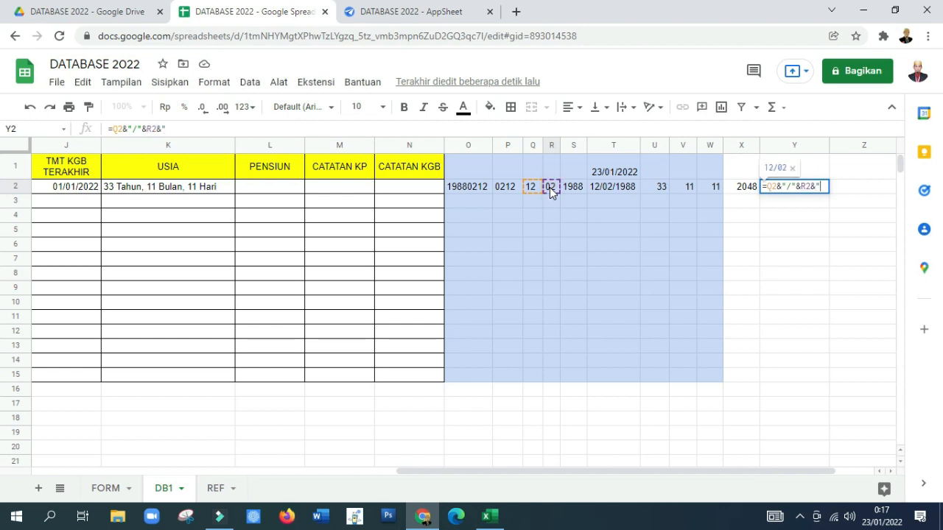
type("/\"")
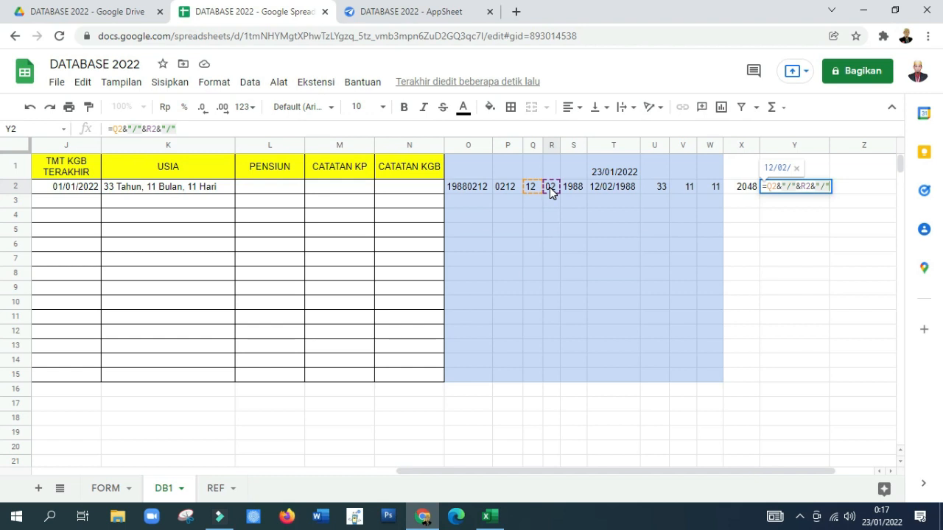
type("&")
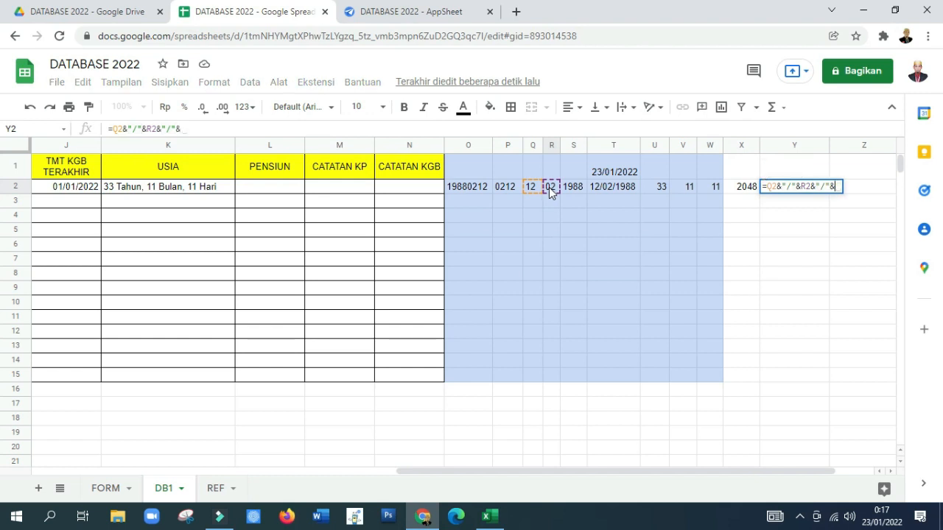
Step: Complete the Y2 formula with the retirement year from X2, and narrow column Y slightly
left_click(745, 191)
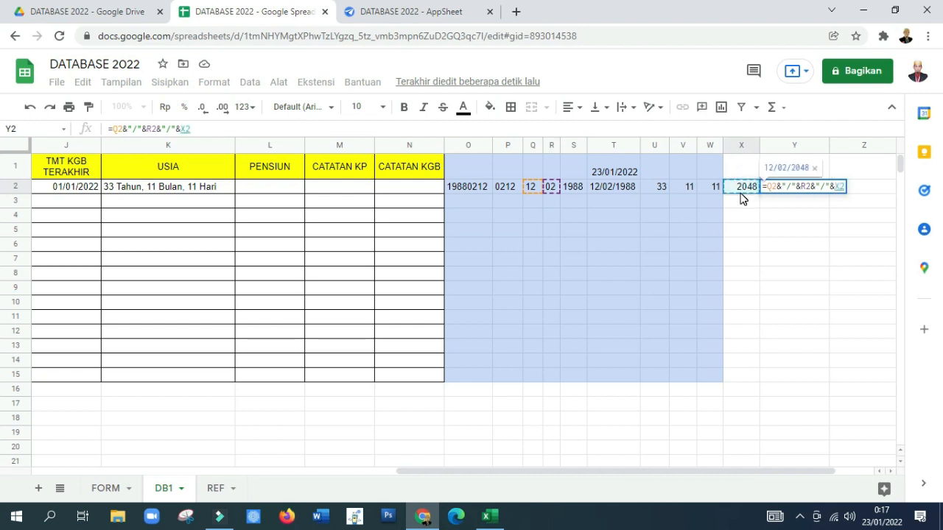
key("Return")
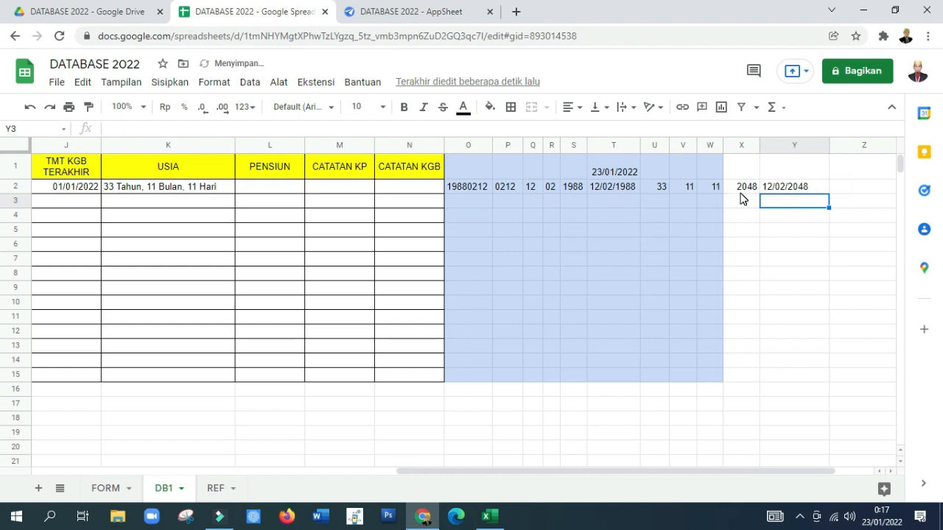
left_click(788, 188)
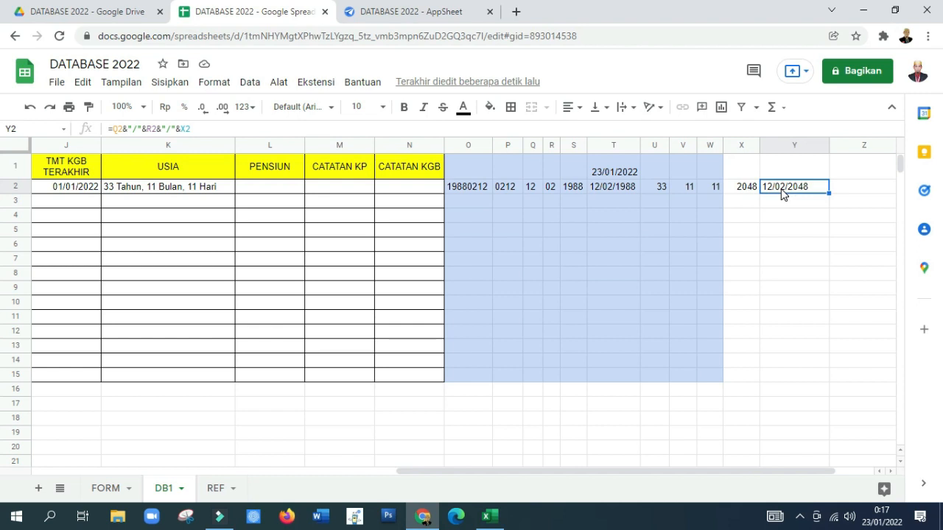
left_click_drag(827, 148, 815, 148)
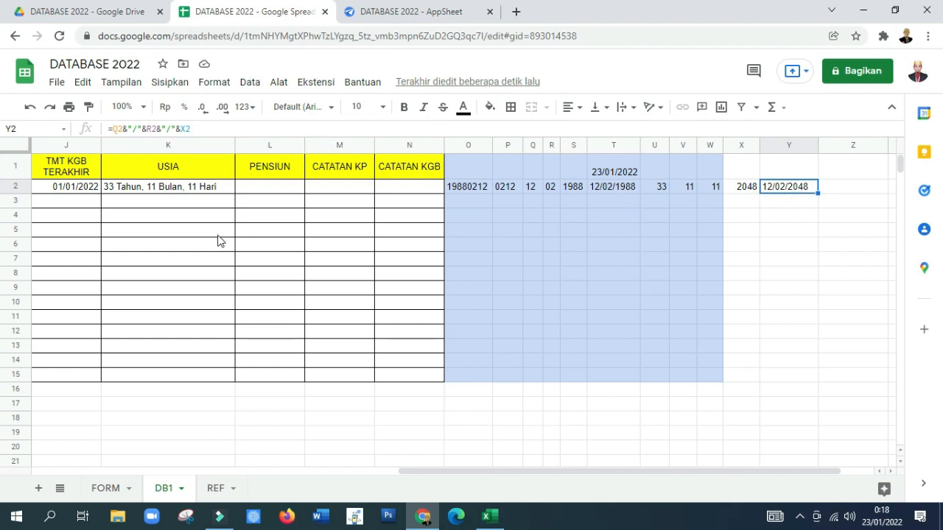
Step: Copy the DATEDIF age-in-years formula from U2 into cell Z2
left_click(268, 189)
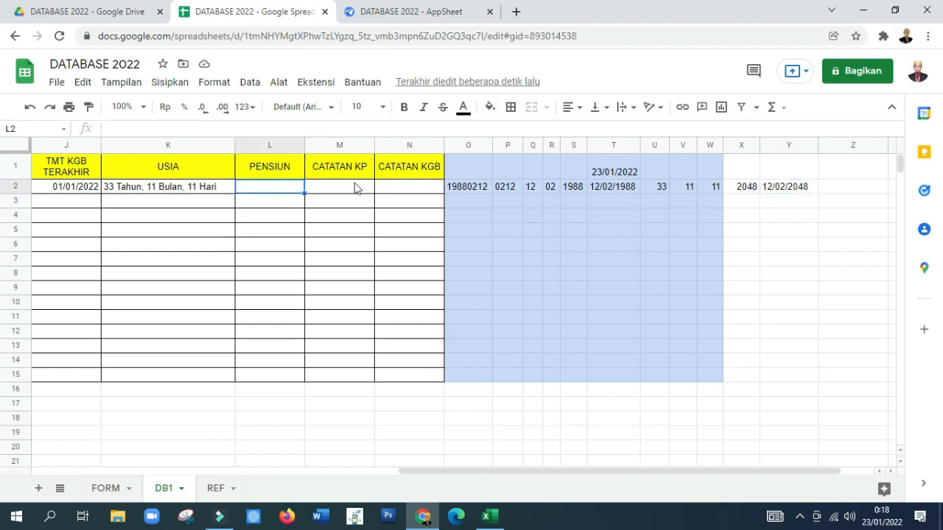
left_click(782, 186)
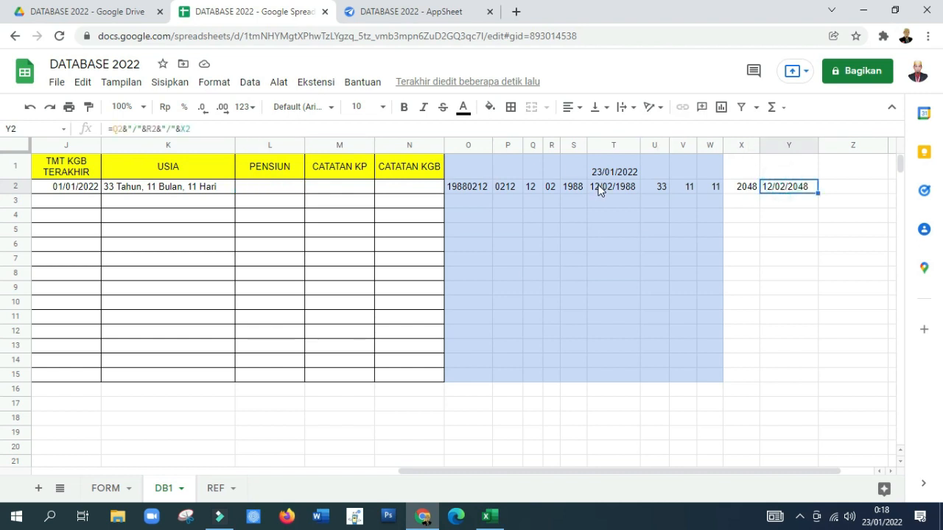
left_click(658, 185)
left_click(235, 128)
left_click_drag(208, 135, 104, 145)
key("ctrl+c")
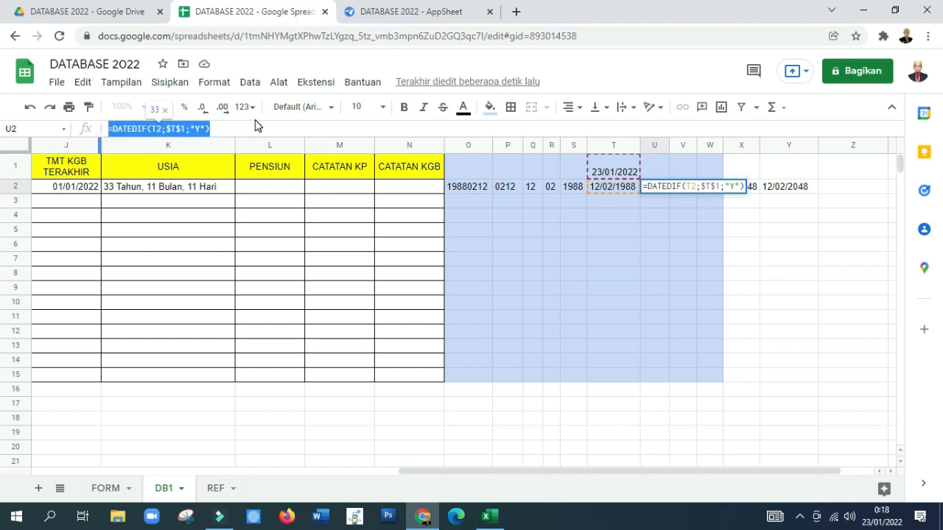
left_click(842, 185)
left_click(181, 126)
key("ctrl+v")
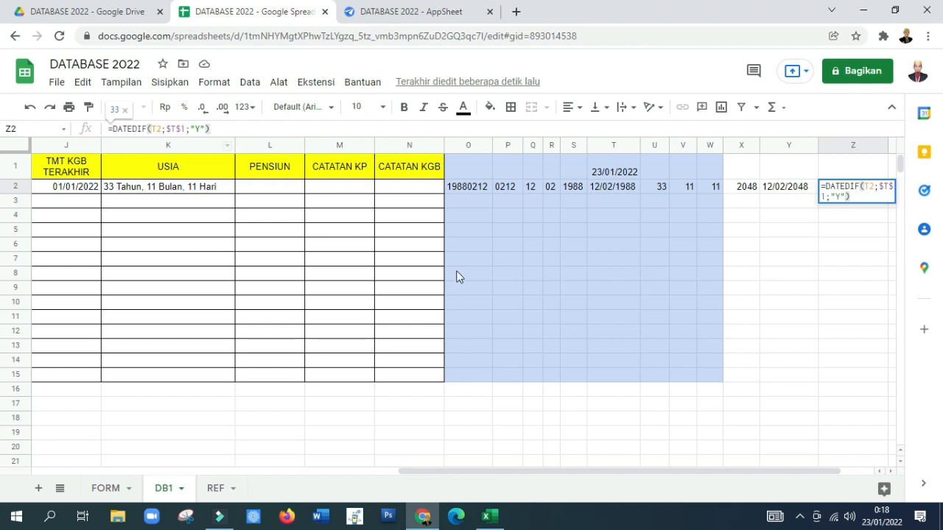
Step: Try the retirement date in Y2 as the start date in Z2: =DATEDIF(Y2;$T$1;"Y")
left_click(874, 189)
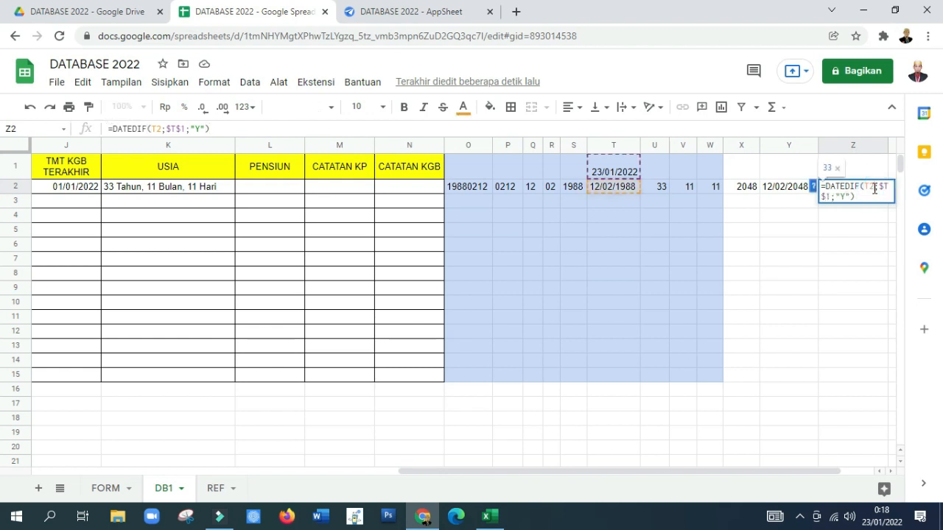
key("BackSpace")
key("BackSpace")
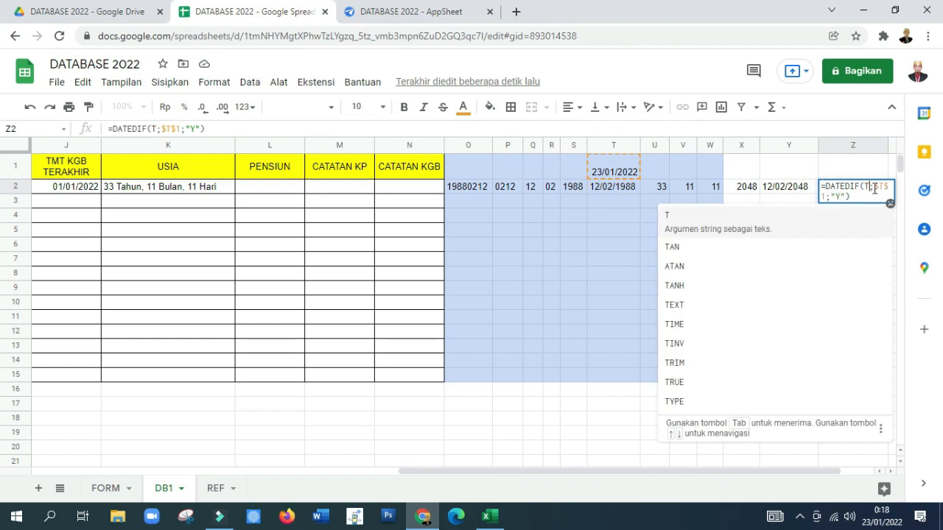
left_click(780, 193)
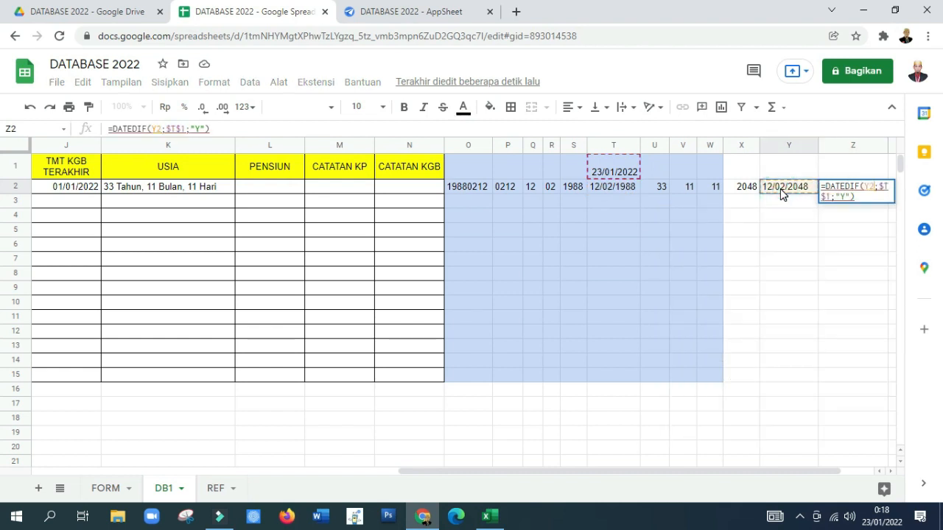
key("Return")
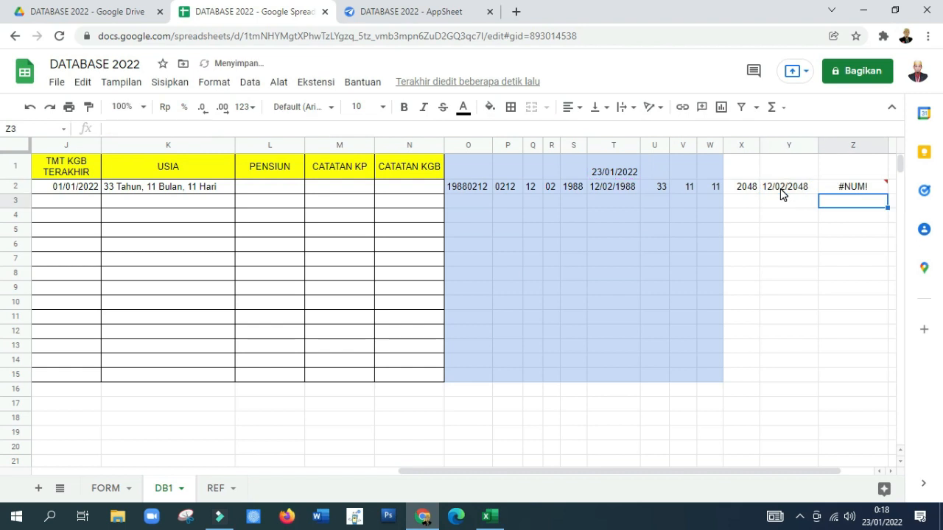
Step: Correct the Z2 formula to =DATEDIF($T$1;Y2;"Y") for the years until retirement, and narrow column Z
left_click(843, 175)
left_click(839, 186)
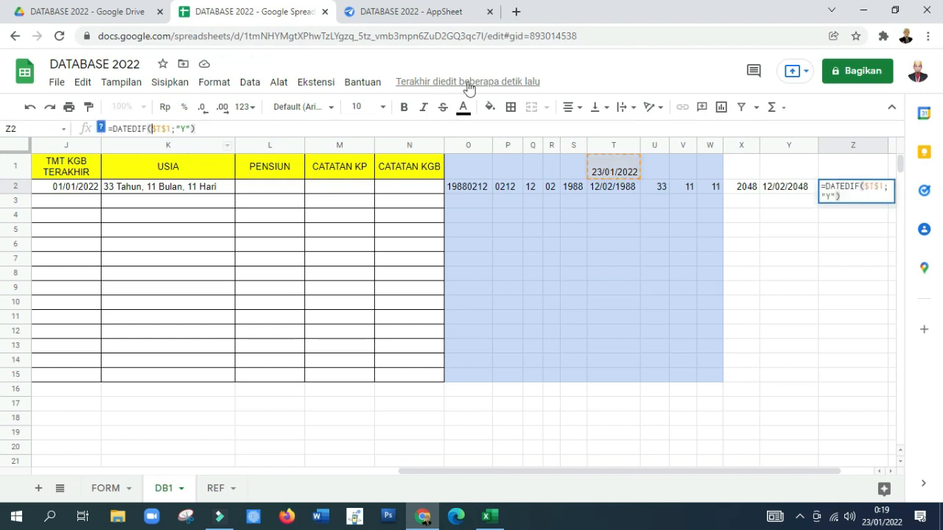
key("Right")
key("Right")
key("Right")
key("Right")
type("y2")
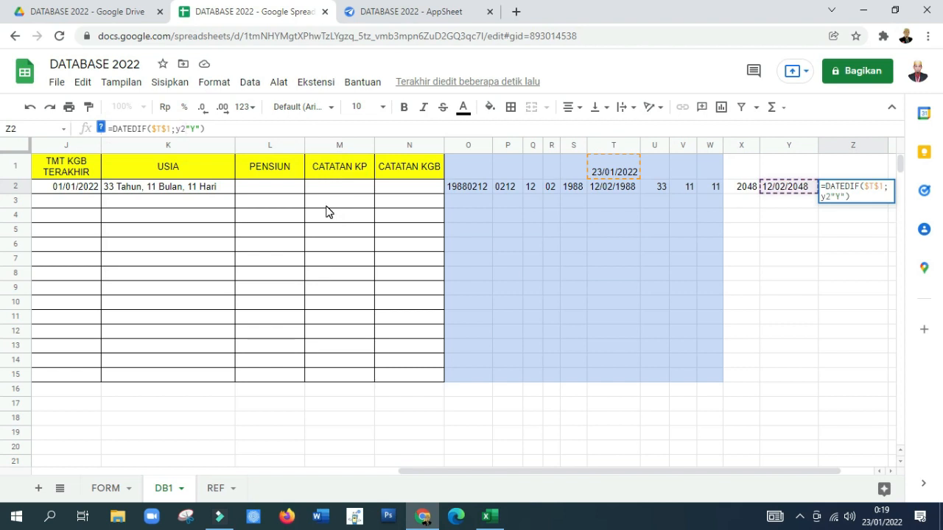
type(";")
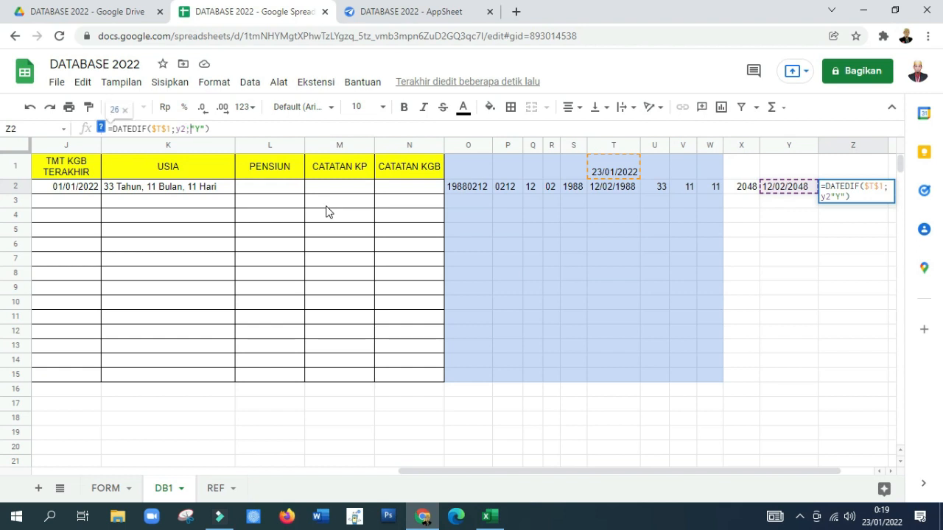
key("Return")
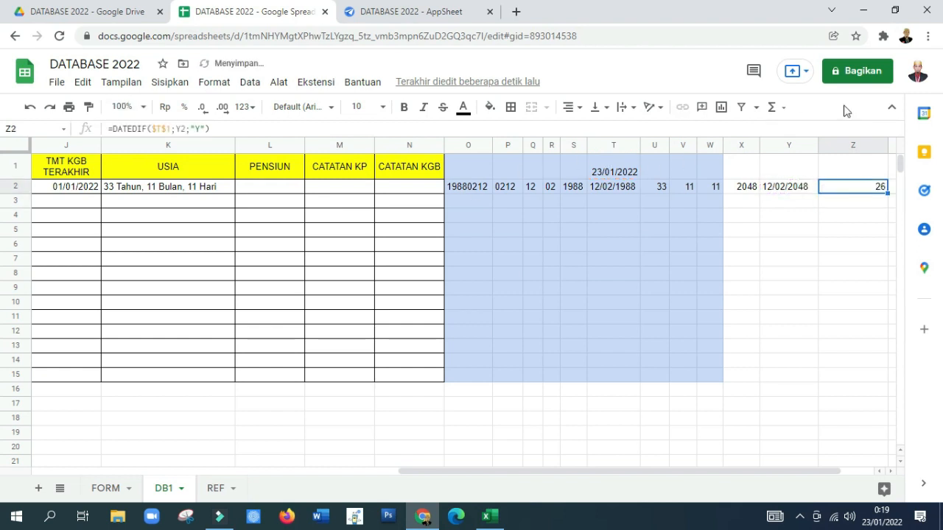
left_click_drag(887, 146, 846, 173)
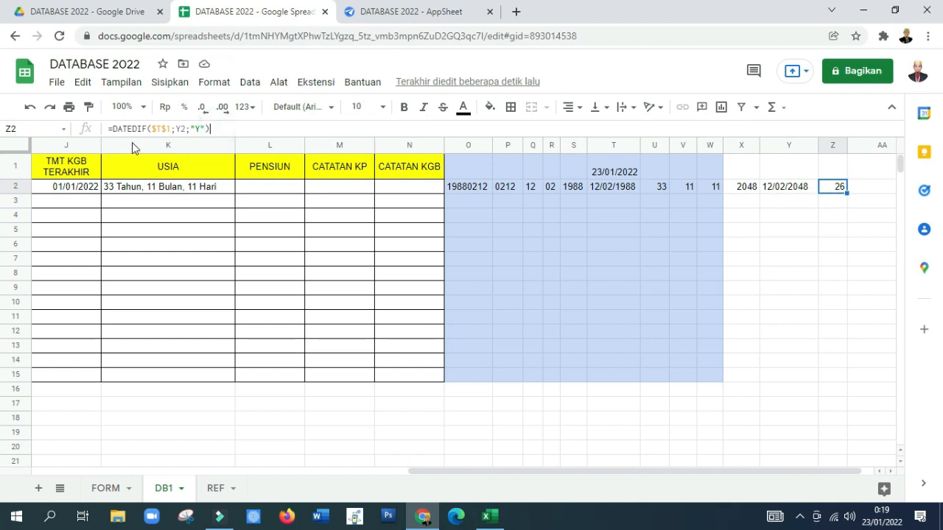
Step: Copy the Z2 formula into AA2, change it to =DATEDIF($T$1;Y2;"Ym") for the remaining months, and narrow column AA
left_click_drag(213, 128, 102, 133)
key("ctrl+c")
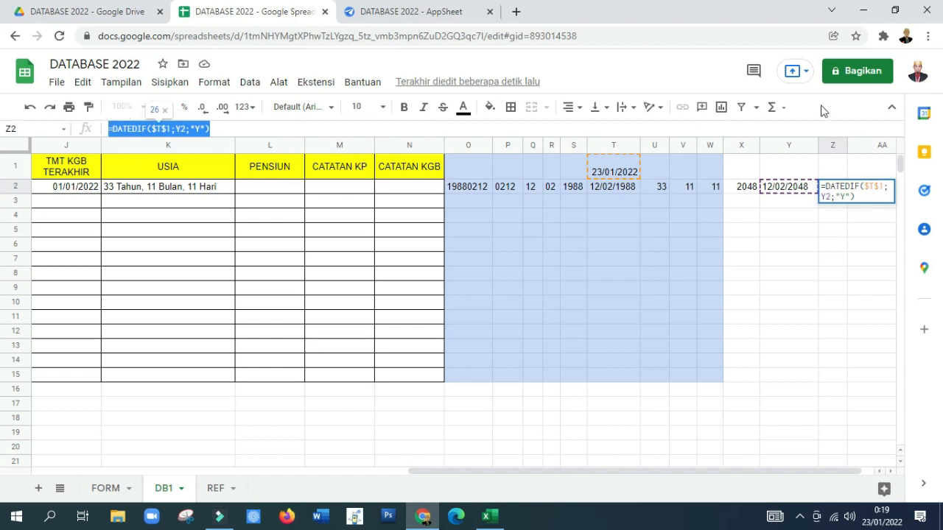
left_click(808, 232)
left_click(865, 191)
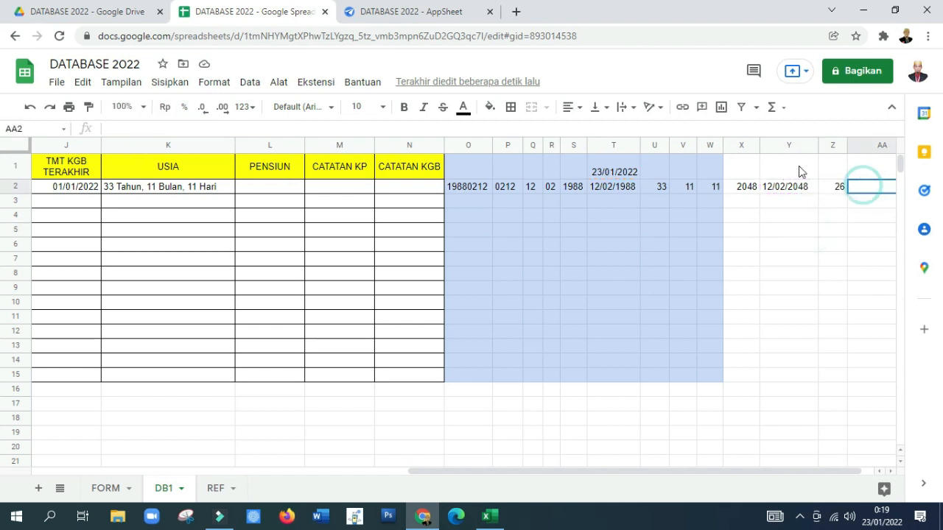
key("ctrl+v")
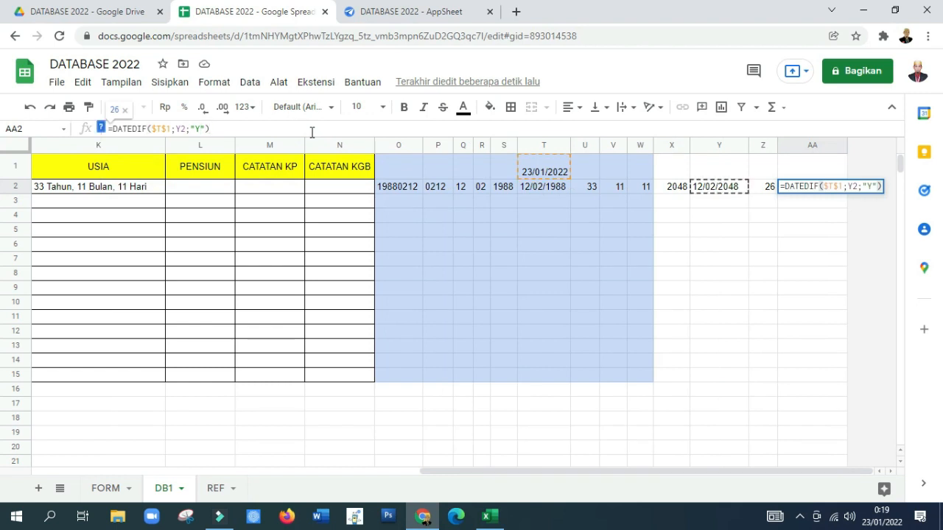
type("m")
key("Return")
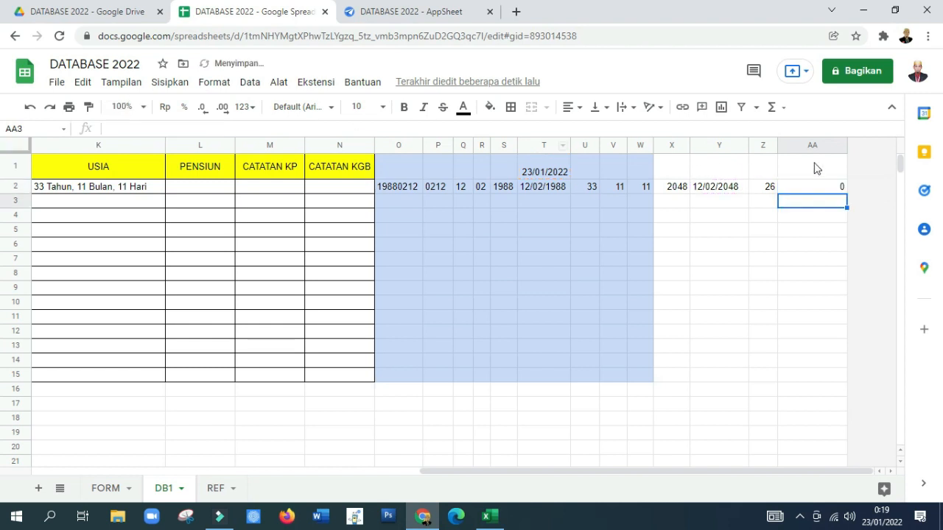
left_click_drag(845, 148, 799, 156)
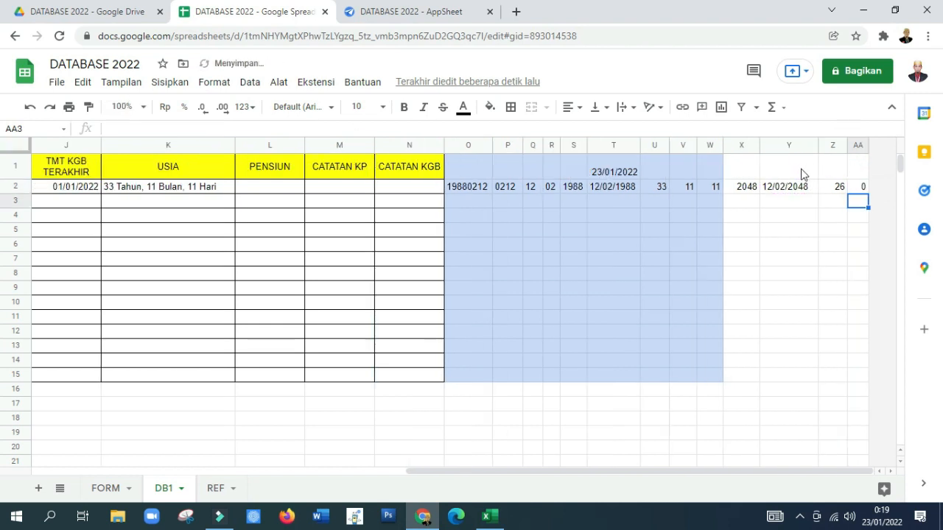
Step: Insert one column before AA and move the months formula from AB2 into AA2, leaving AB2 empty
left_click(858, 188)
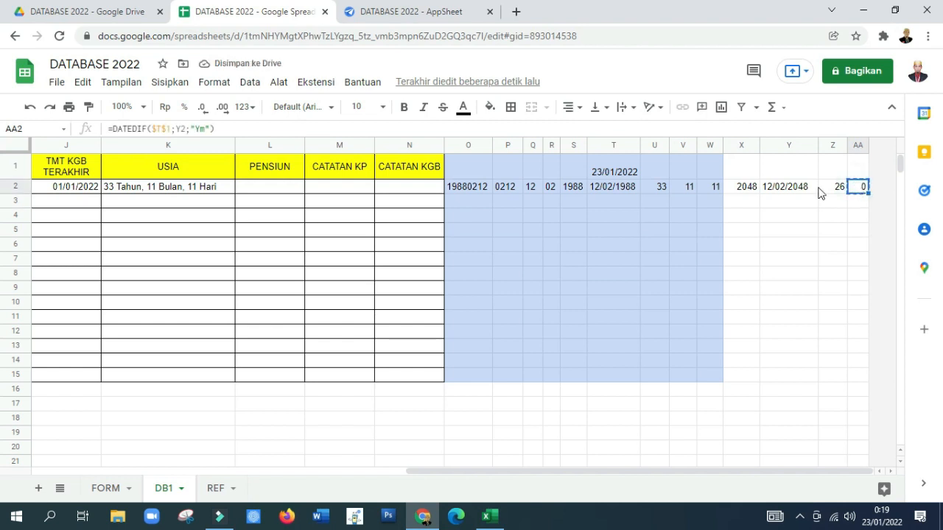
key("ctrl+c")
right_click(859, 190)
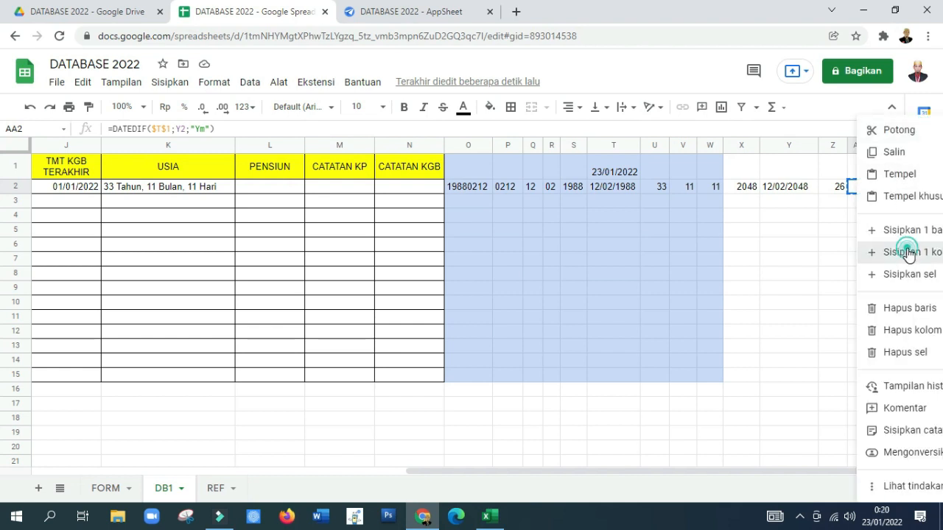
left_click(908, 254)
left_click(882, 189)
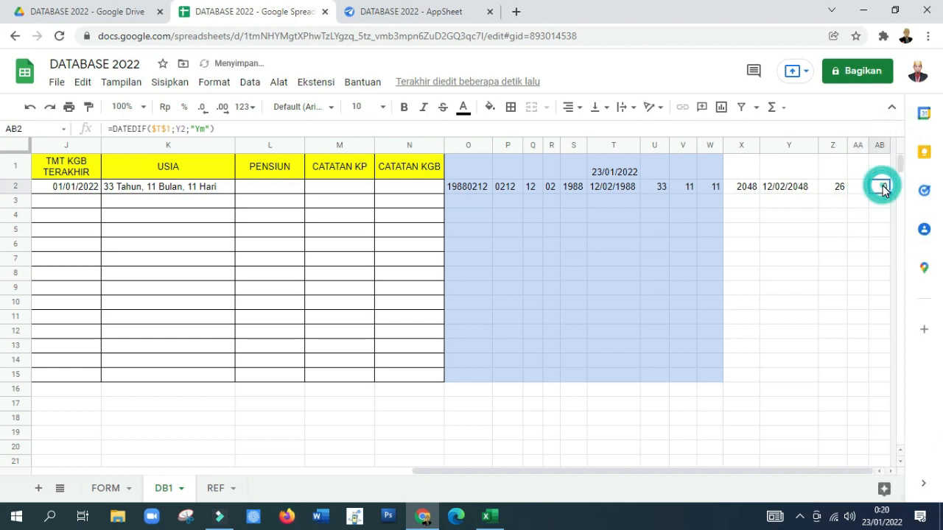
key("ctrl+c")
key("Left")
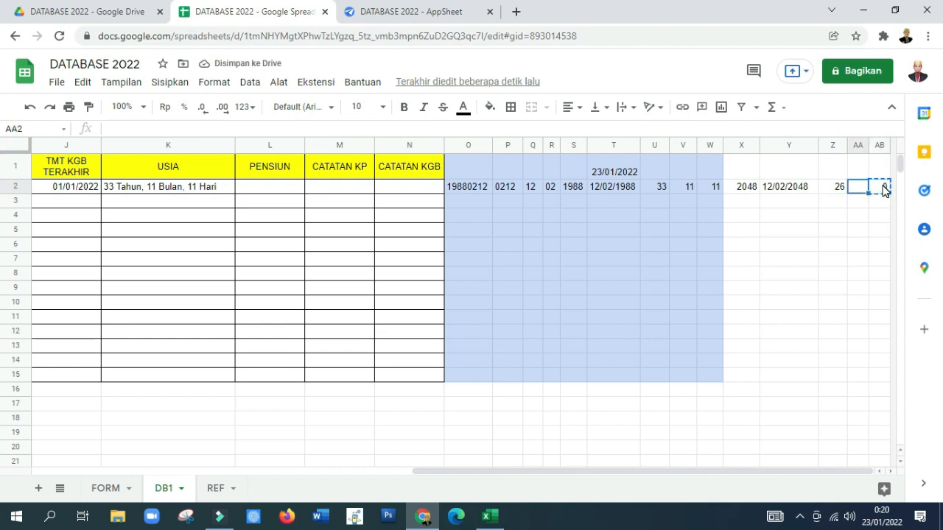
key("ctrl+v")
left_click(883, 188)
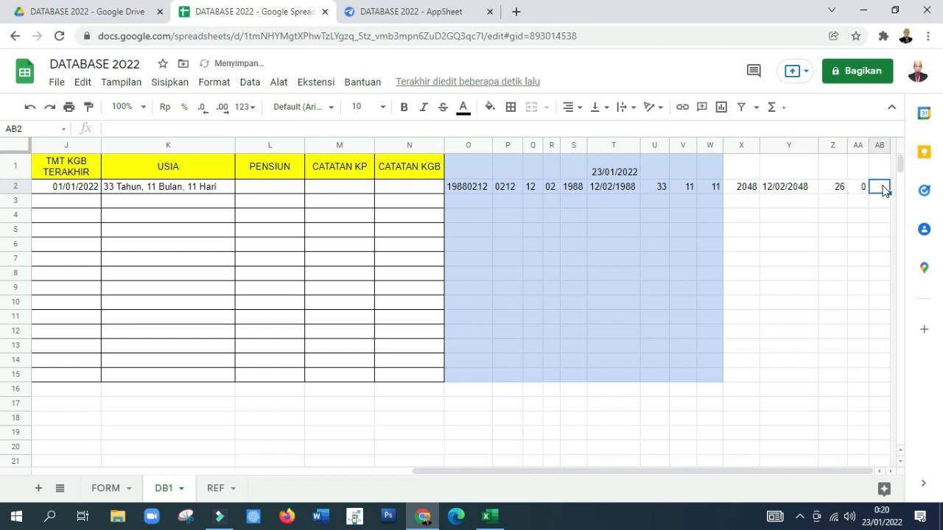
Step: Copy the text of the months formula in AA2, keeping the cell's unit as "Ym"
left_click(855, 187)
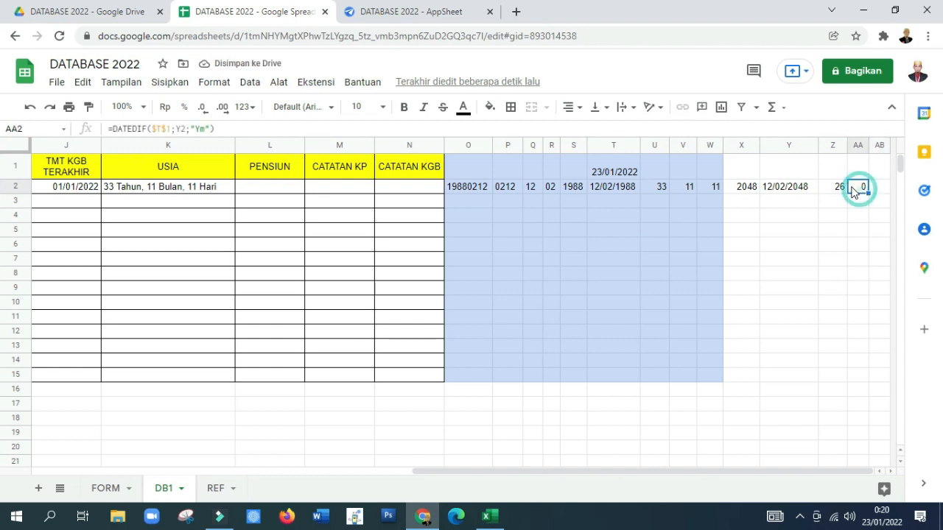
left_click_drag(223, 128, 56, 120)
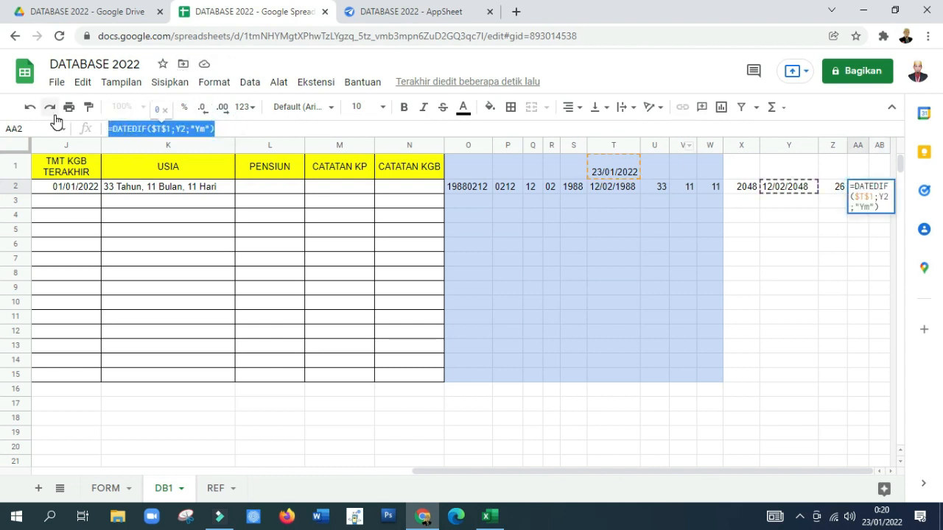
key("ctrl+v")
key("Left")
key("Left")
type("m")
key("Return")
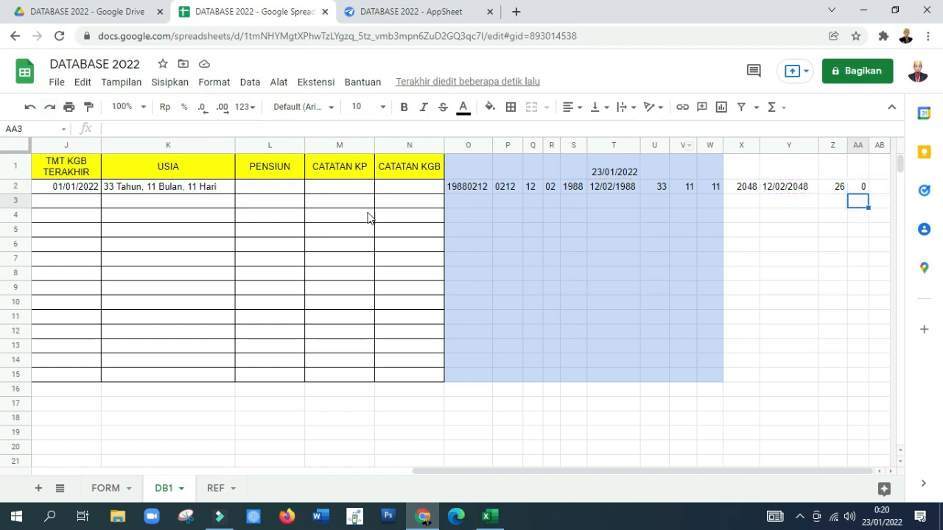
Step: Paste the formula into AB2 with the unit "md" for the remaining days, and narrow column Z slightly
left_click(876, 189)
left_click(202, 128)
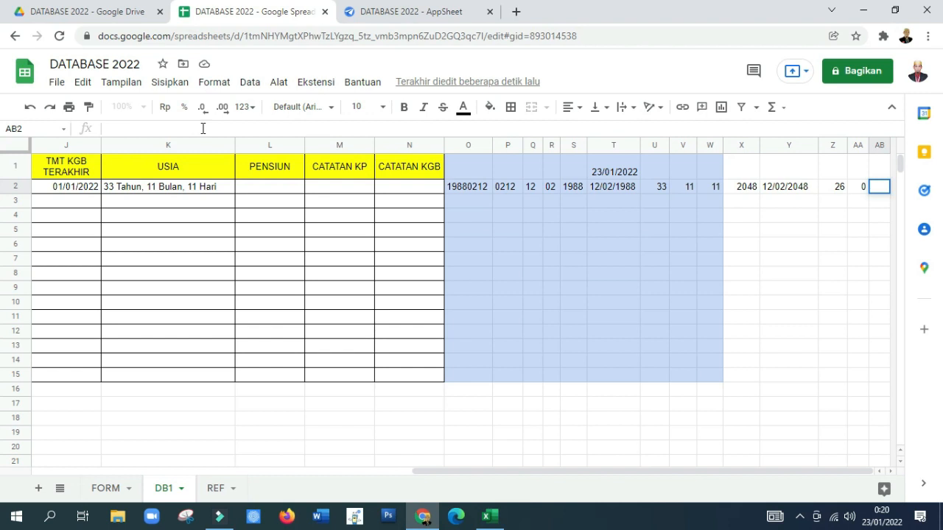
key("ctrl+v")
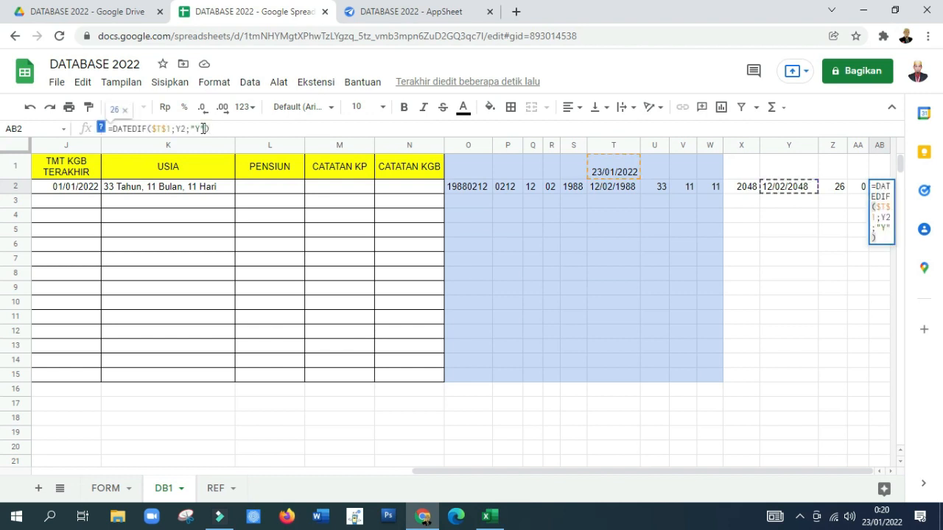
key("BackSpace")
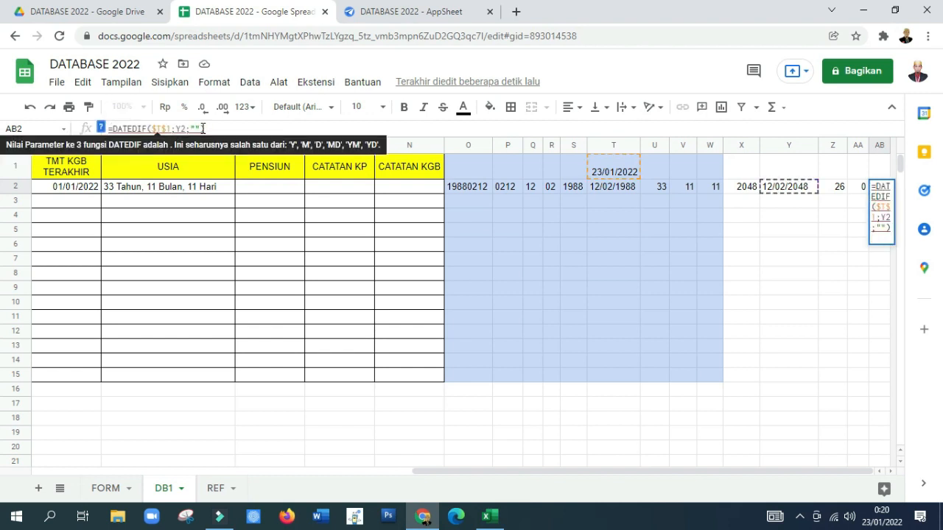
type("md")
key("Return")
key("Up")
key("Left")
key("Left")
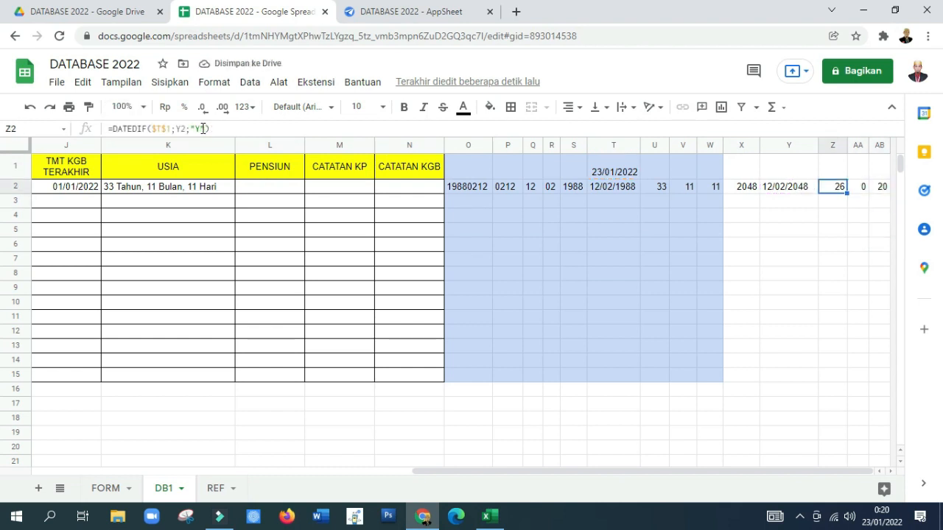
left_click_drag(845, 147, 843, 147)
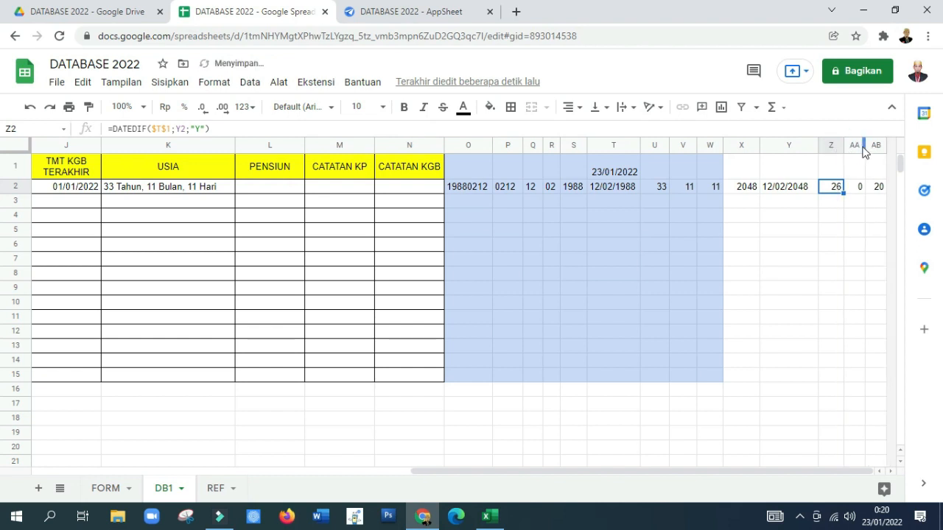
left_click(825, 251)
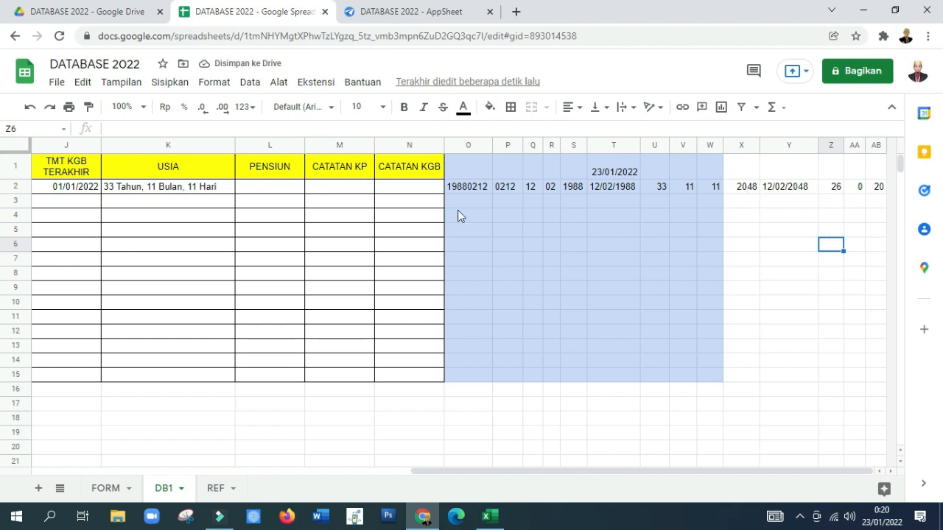
Step: Start a formula in L2 under PENSIUN with ="Akan Pensiun pada "&Y2, joining the text to the retirement date
left_click(263, 189)
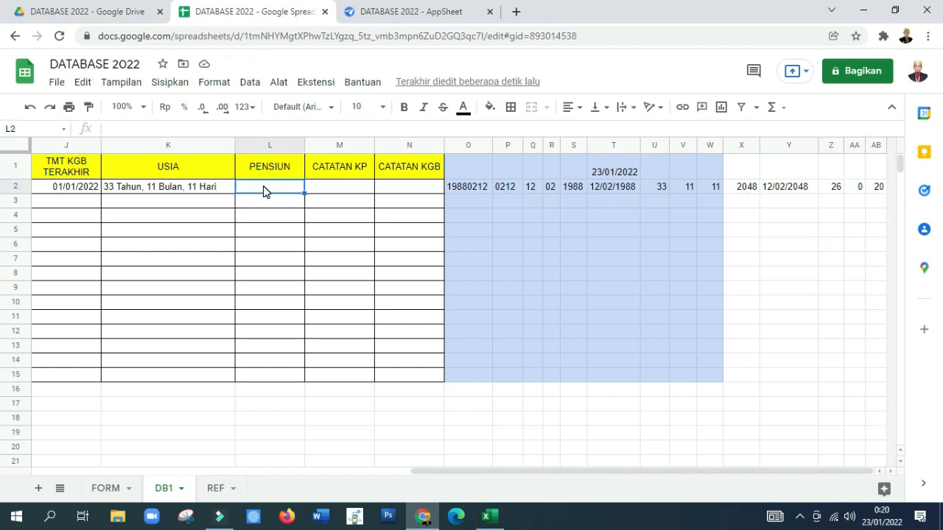
type("=")
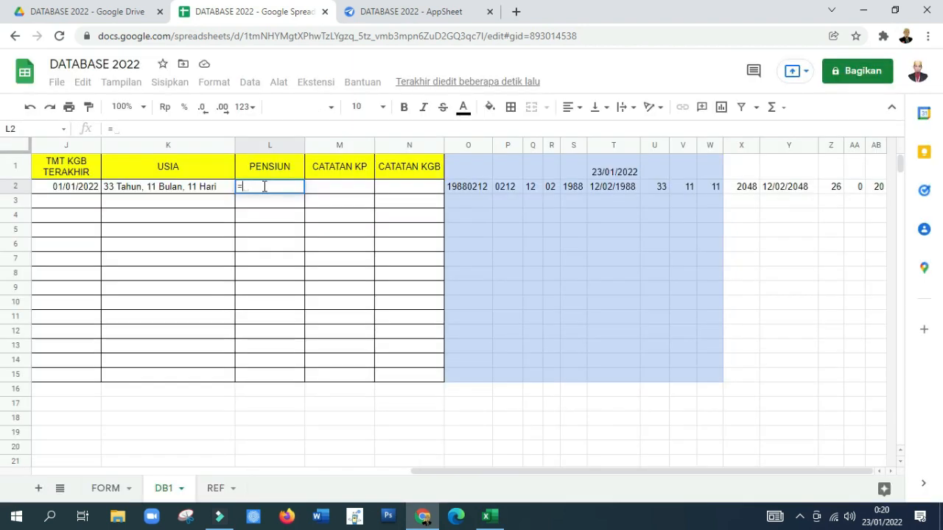
type("\"")
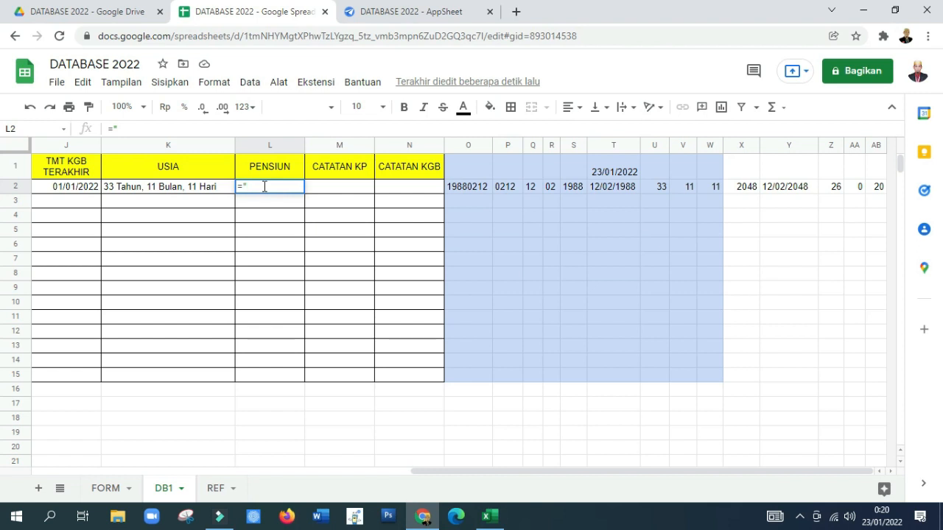
type("Akan Pen")
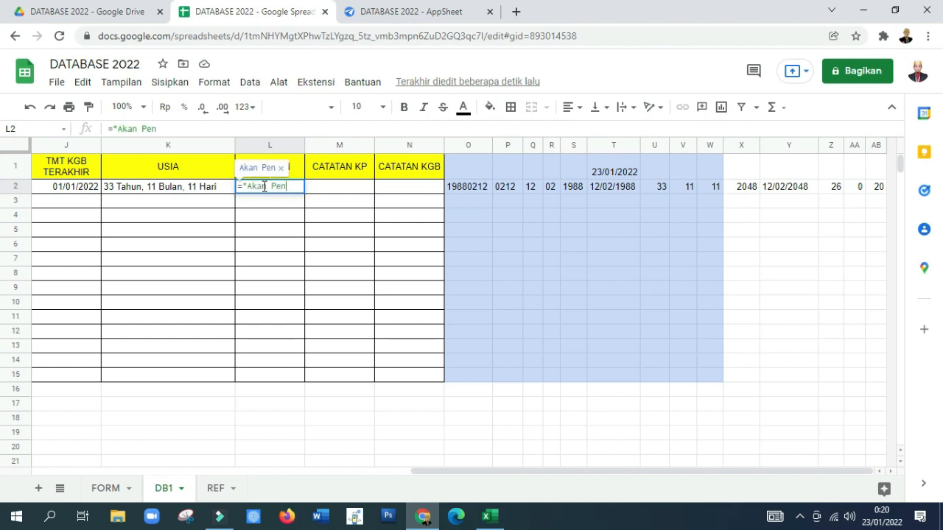
type("siun pada ")
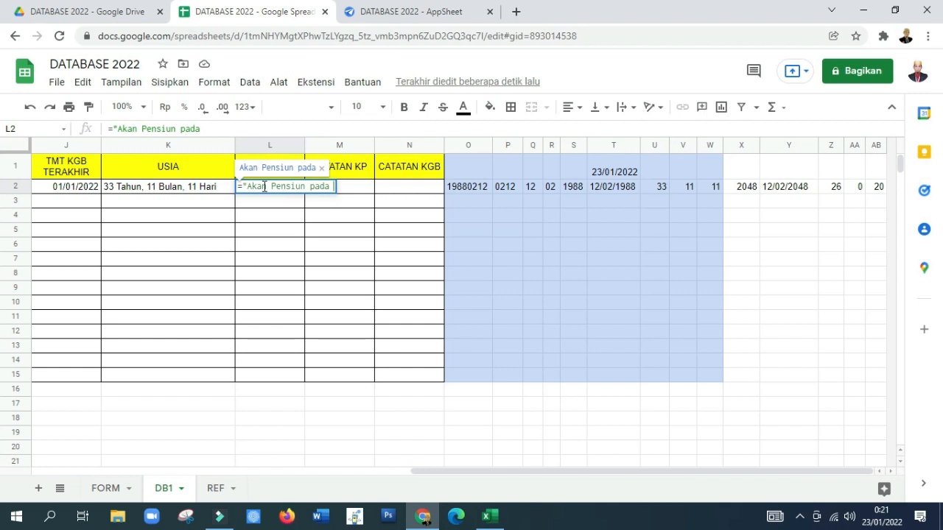
type("\"&")
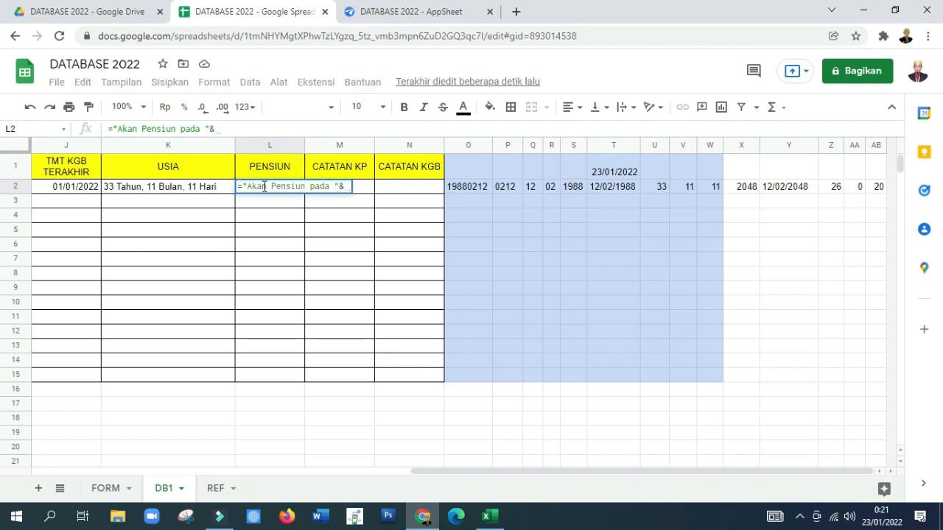
left_click(792, 188)
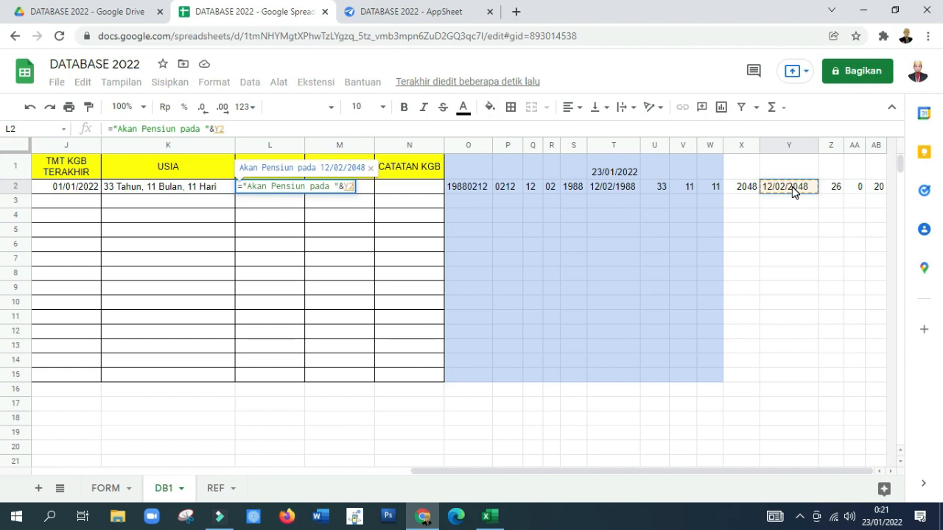
Step: Extend the L2 formula with &", sisa "&Z2 to add the remaining years
type("&\"")
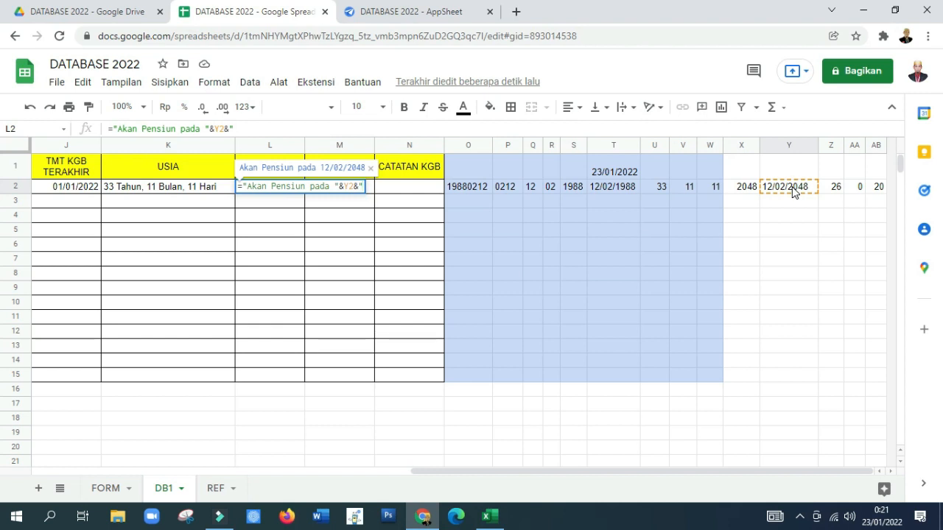
type(", sisa")
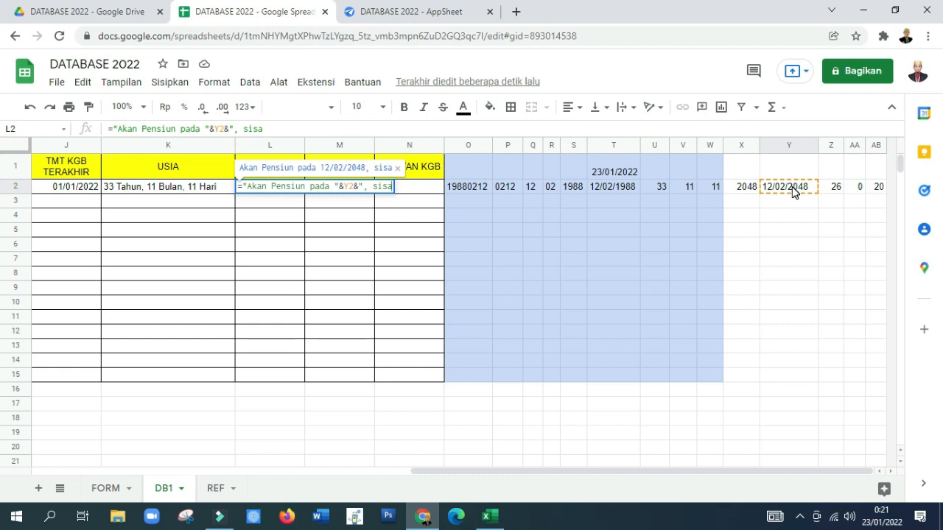
type(" \"&")
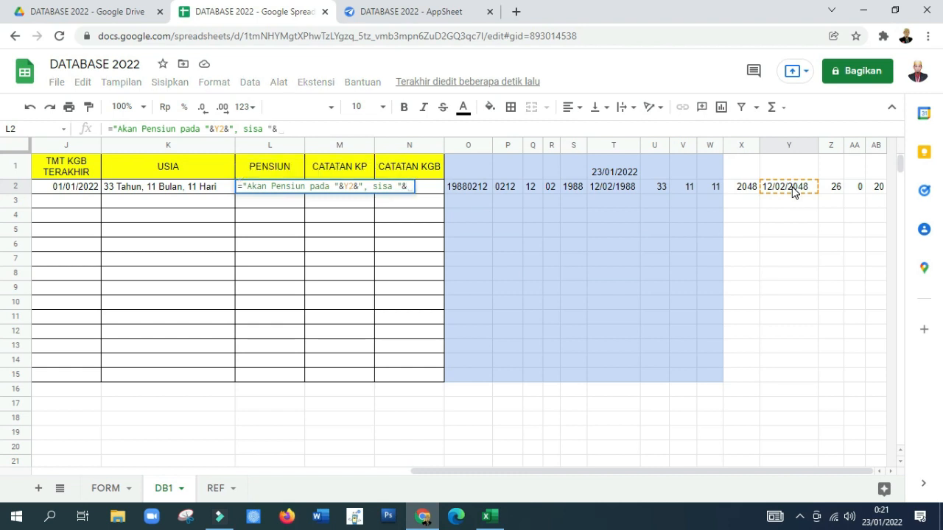
left_click(836, 190)
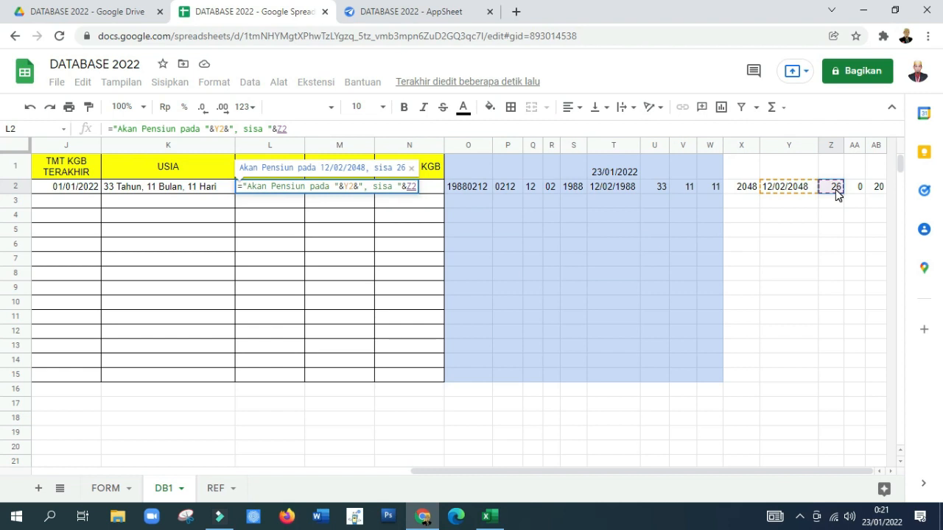
Step: Append &" Tahun, "&AA2 to the L2 formula to label the years and add the remaining months
type("&\"")
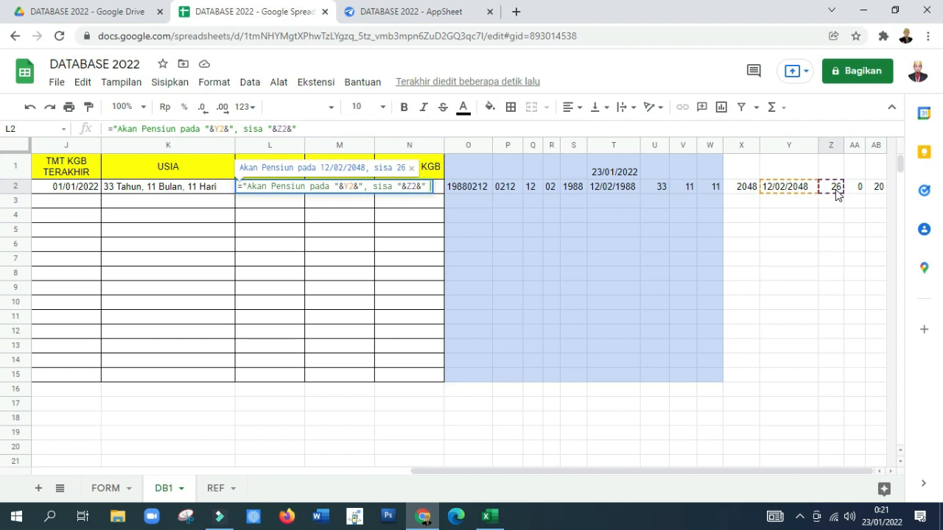
type(" Tahun, \"")
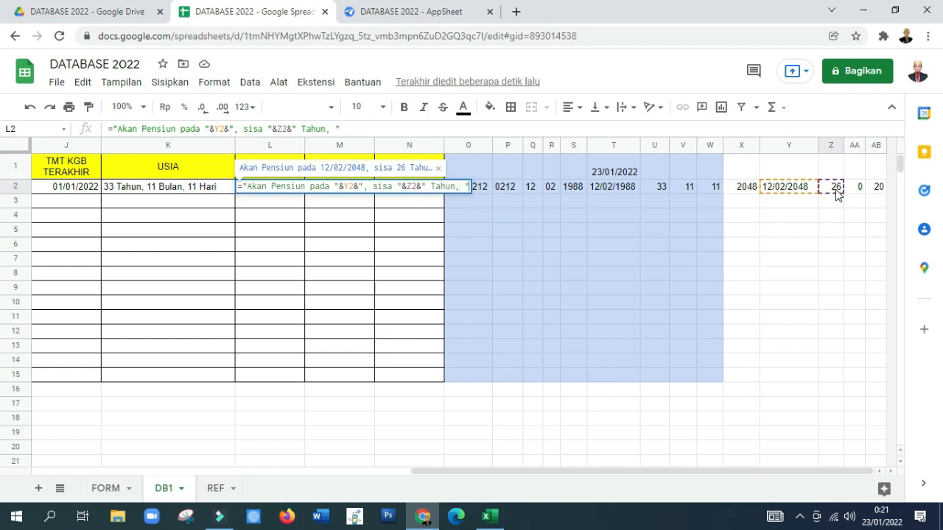
type("&")
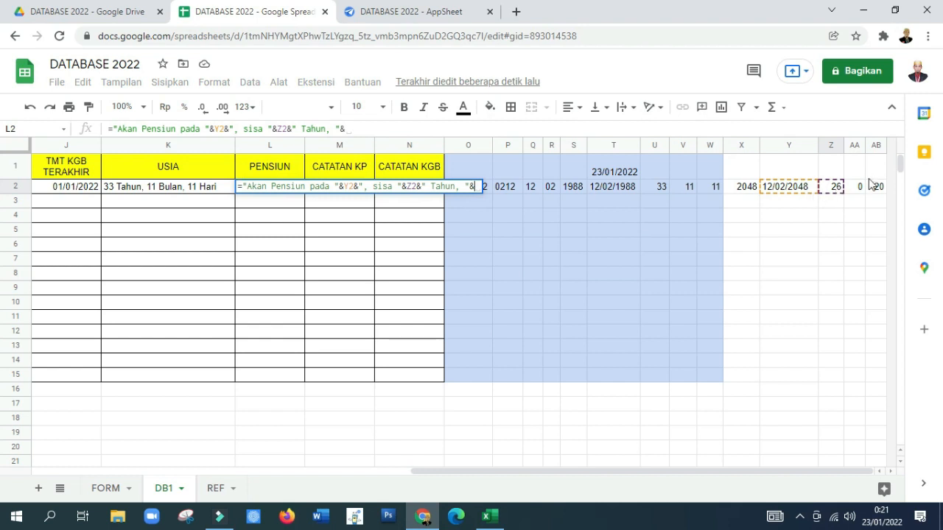
left_click(856, 187)
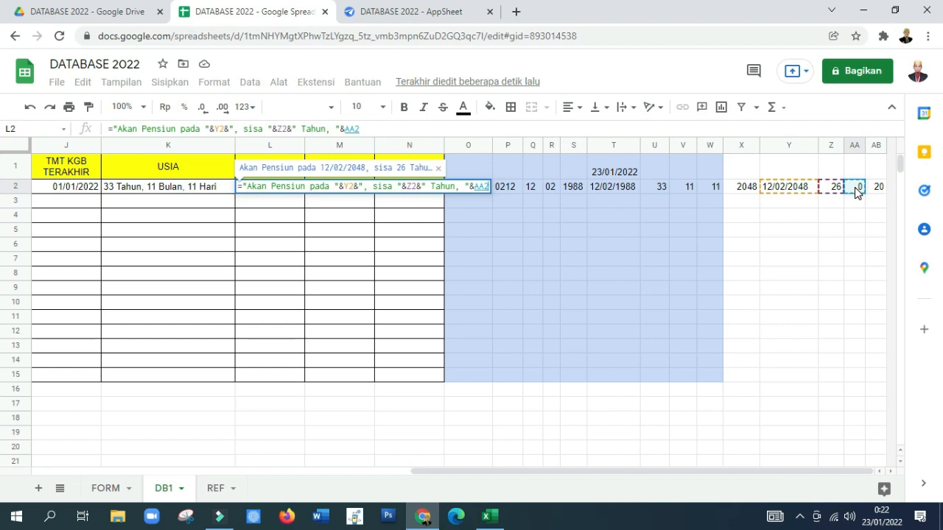
Step: Append &" Bulan, "&AB2 to the L2 formula to label the months and add the remaining days
type("&\"")
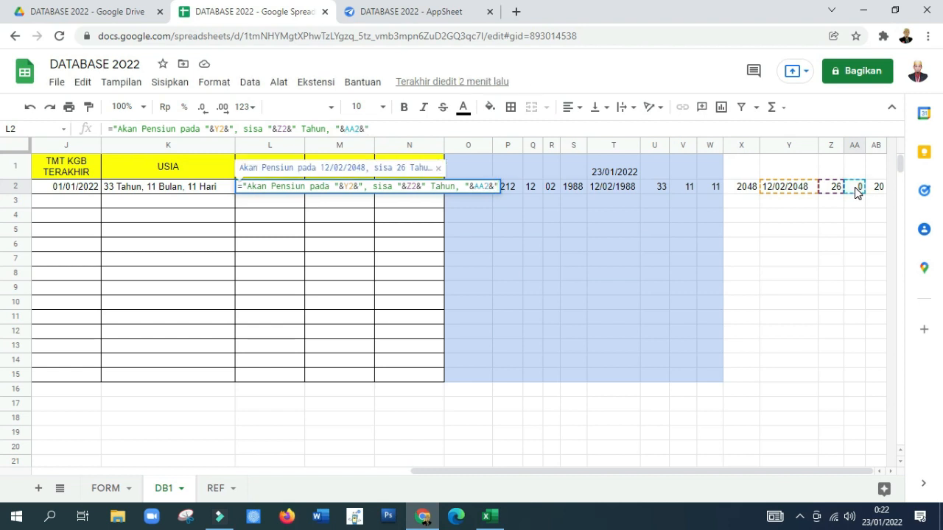
type(" Bulan, ")
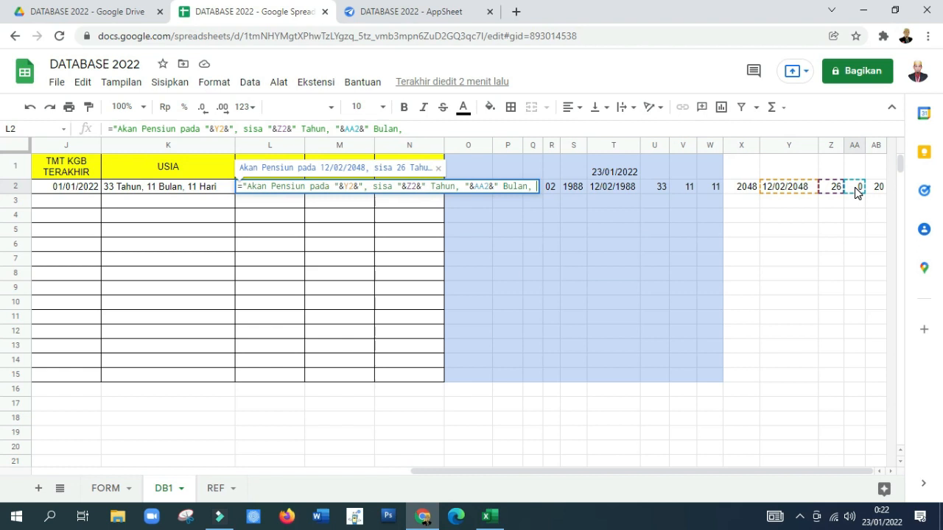
type("\"&")
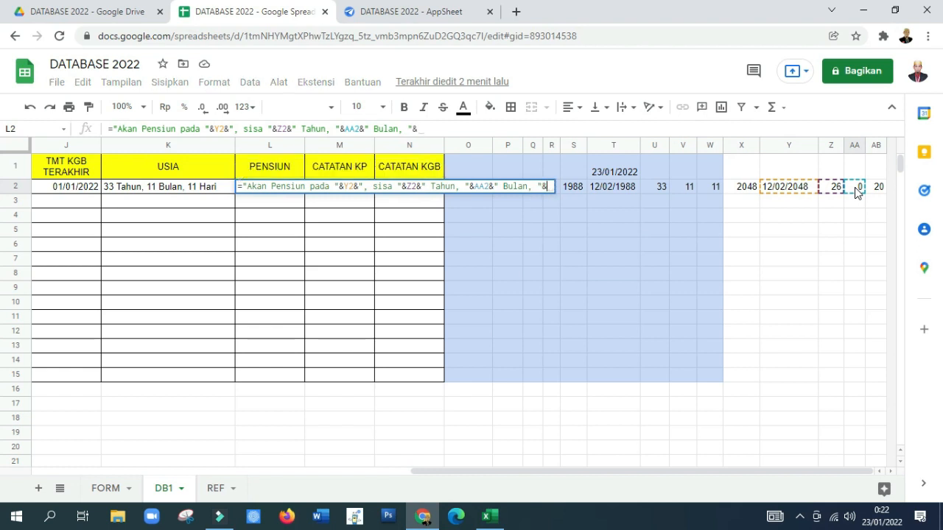
left_click(877, 188)
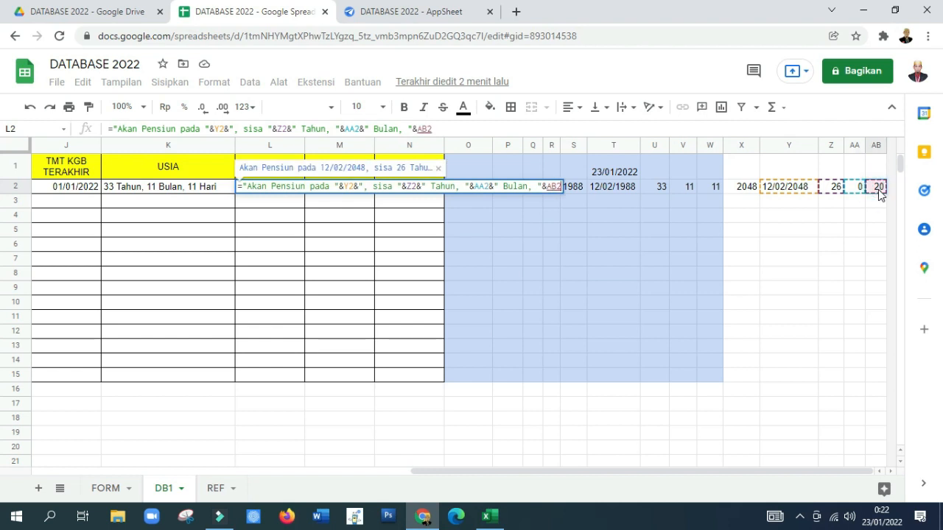
Step: Complete the L2 formula with &" Hari lagi" and commit it
type("&")
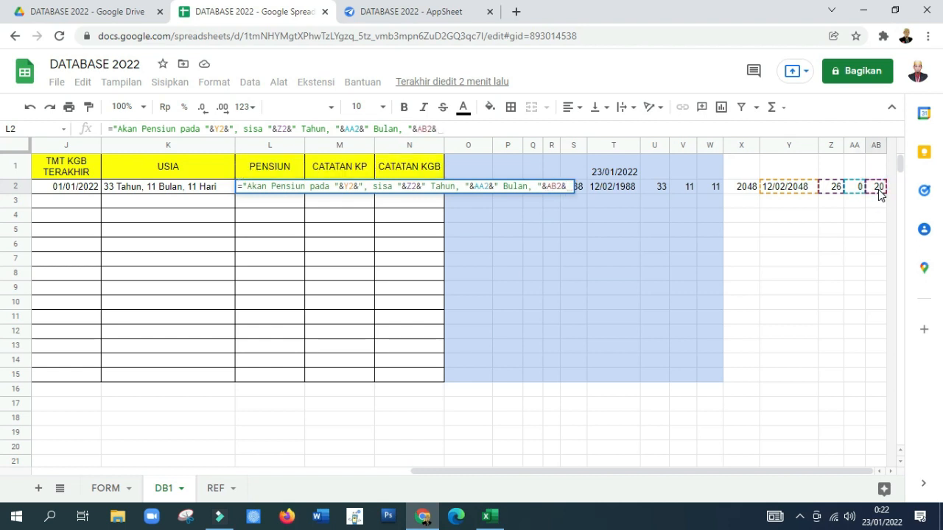
type("\" Hari")
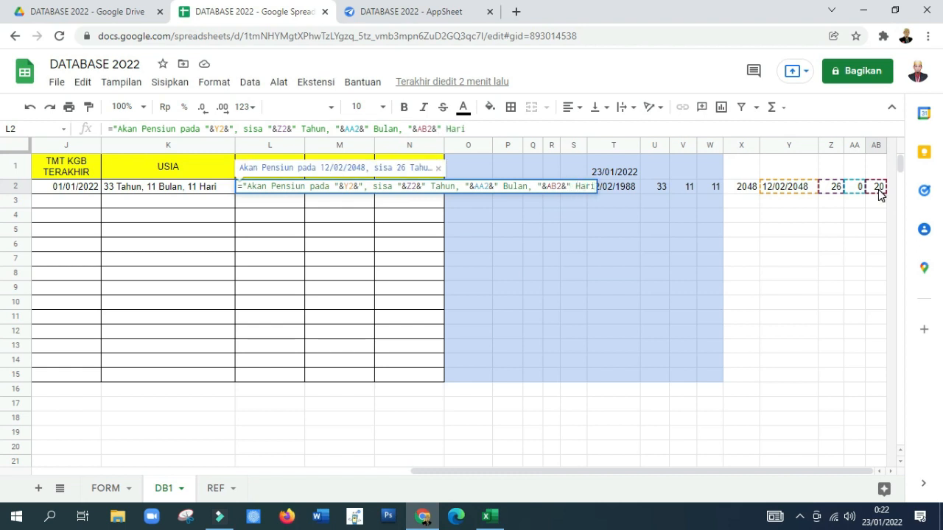
type(" lagi\"")
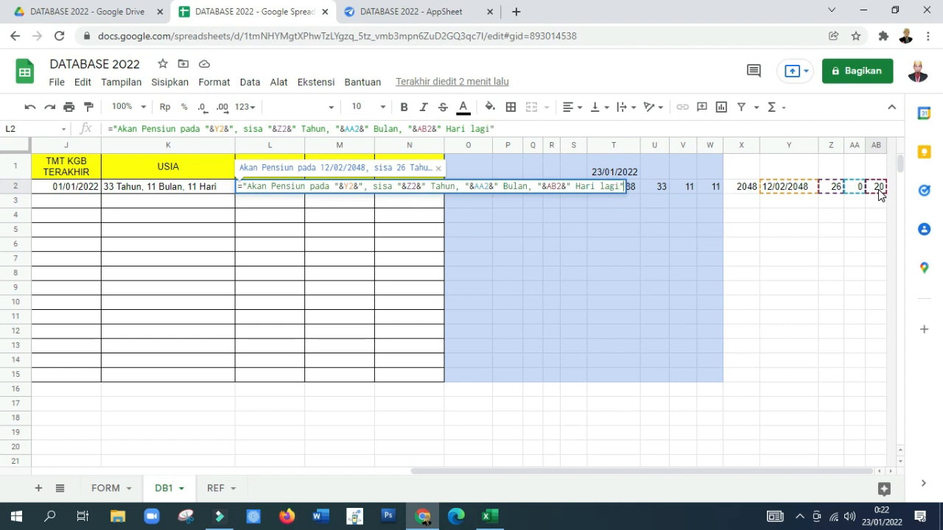
key("Return")
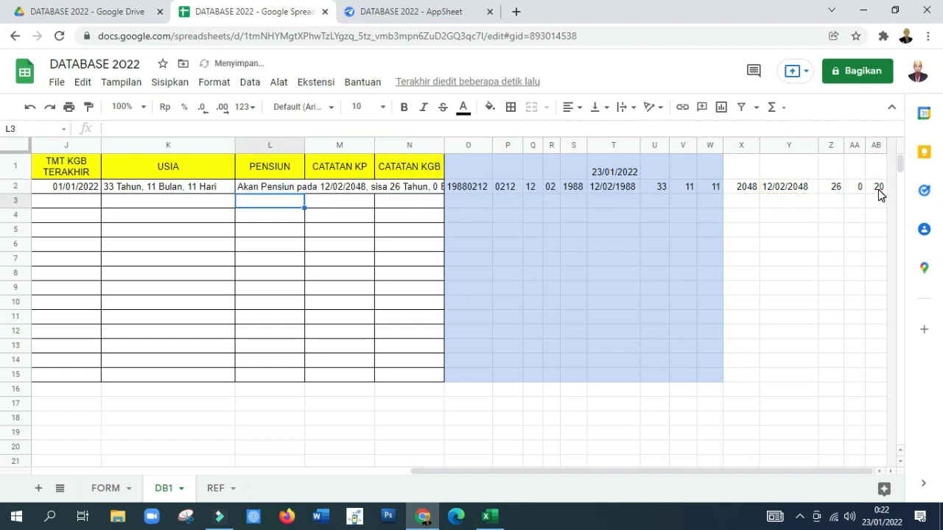
Step: Turn on text wrapping for L2:M2 so the retirement sentence fits its column
left_click(333, 187)
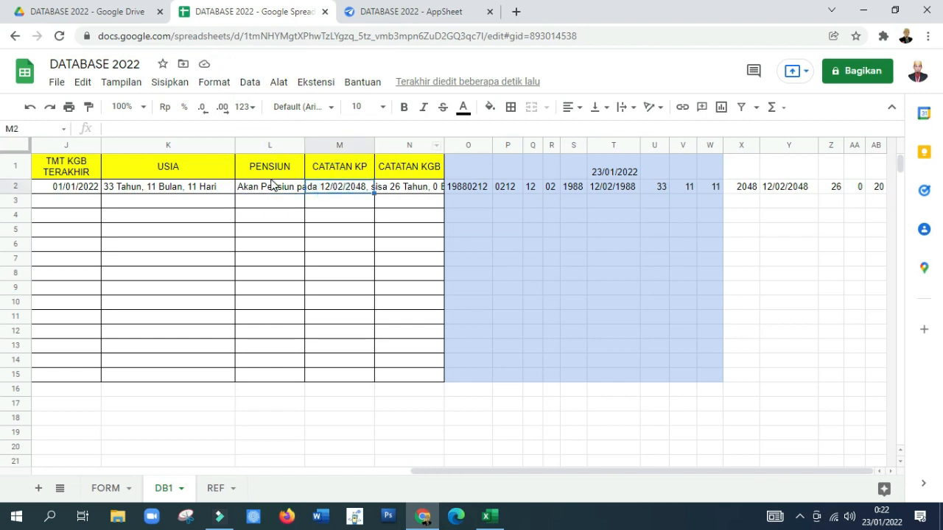
left_click(269, 174)
left_click(277, 188)
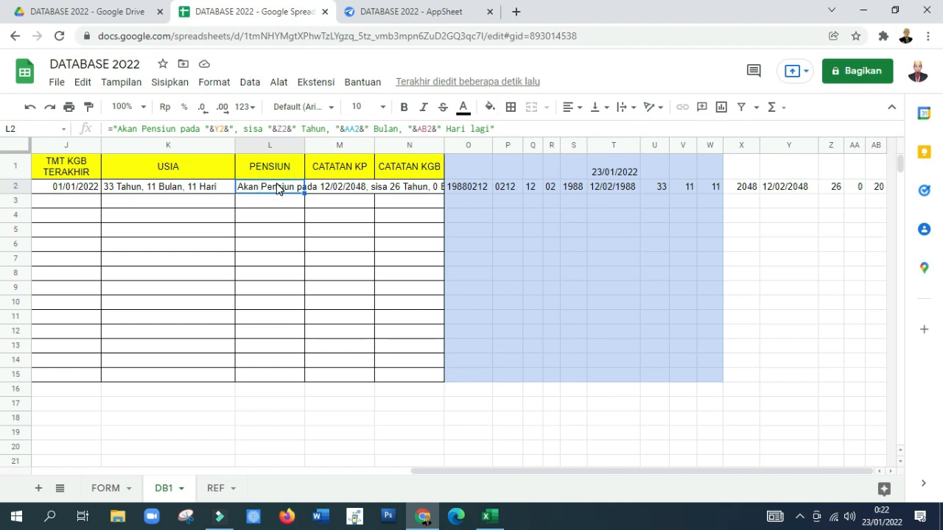
key("shift+Right")
left_click(623, 109)
left_click(645, 132)
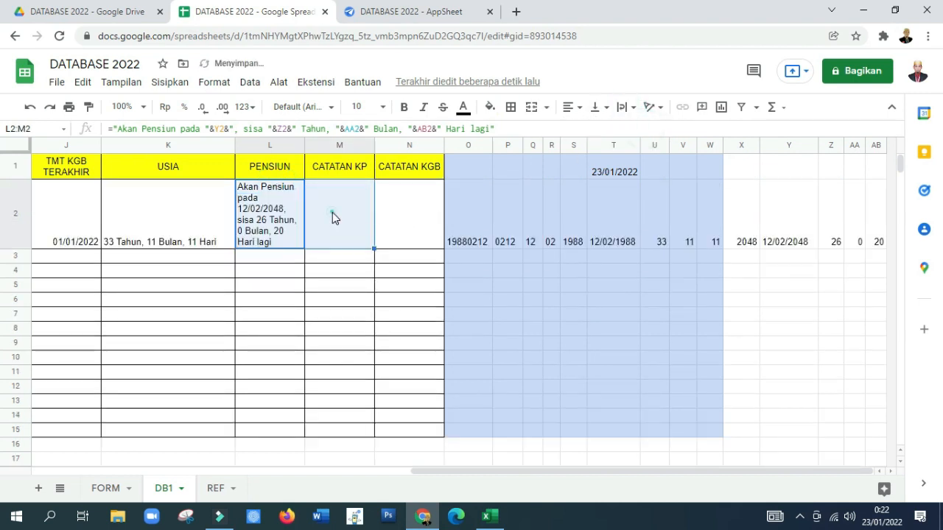
left_click(332, 212)
Step: Align all of row 2 vertically to the top and set its text to wrap
left_click(160, 212)
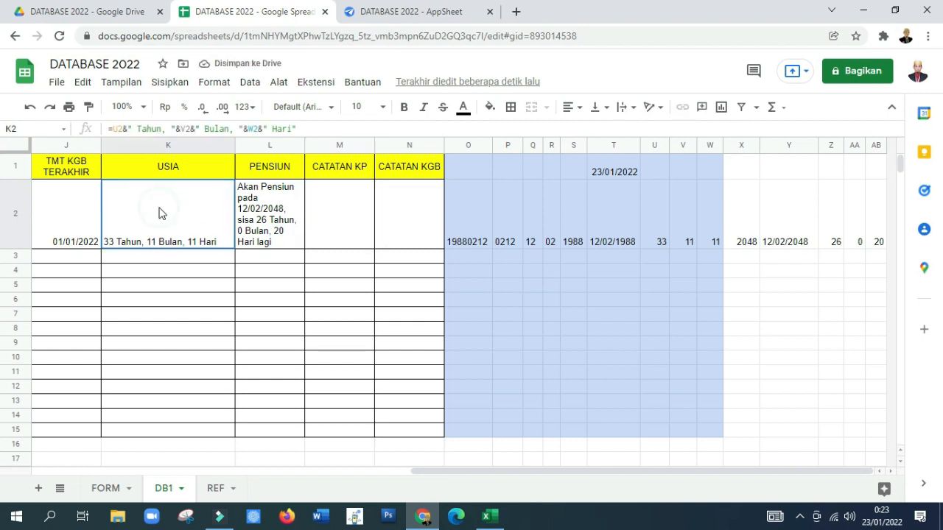
left_click(9, 198)
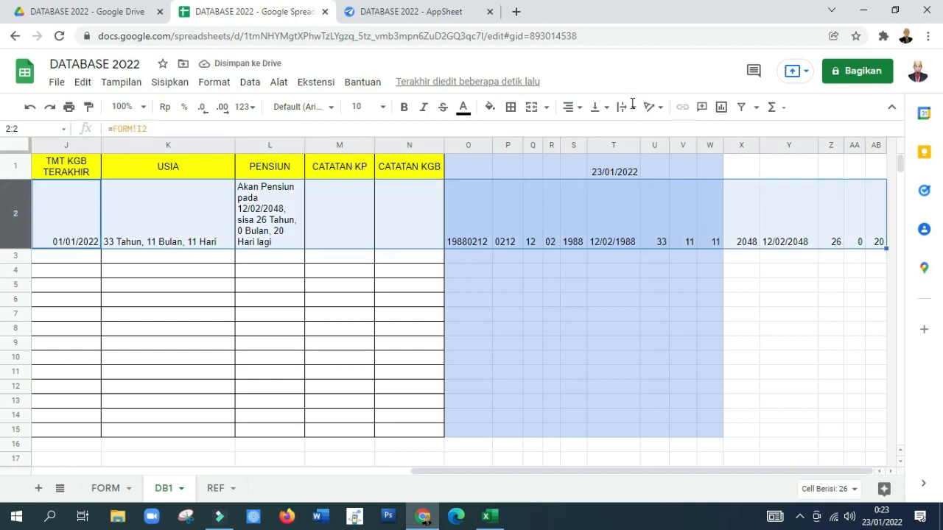
left_click(608, 110)
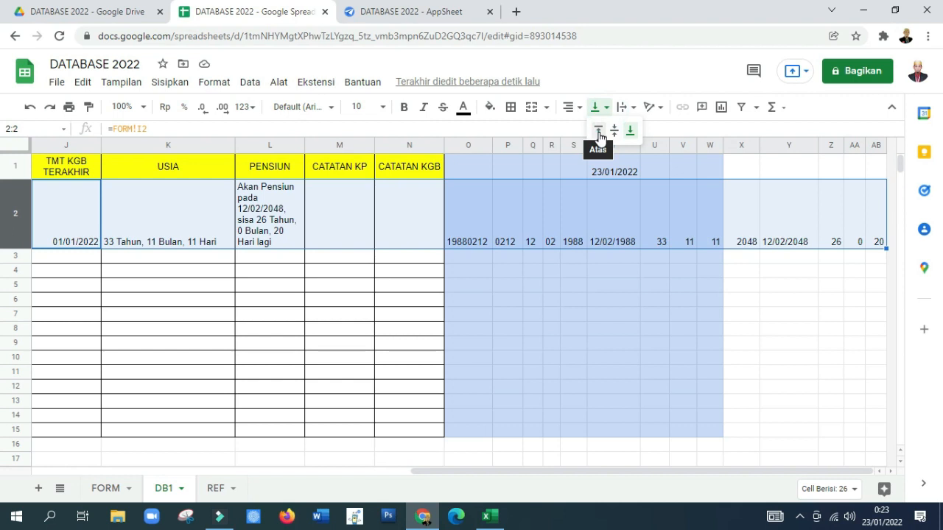
left_click(597, 130)
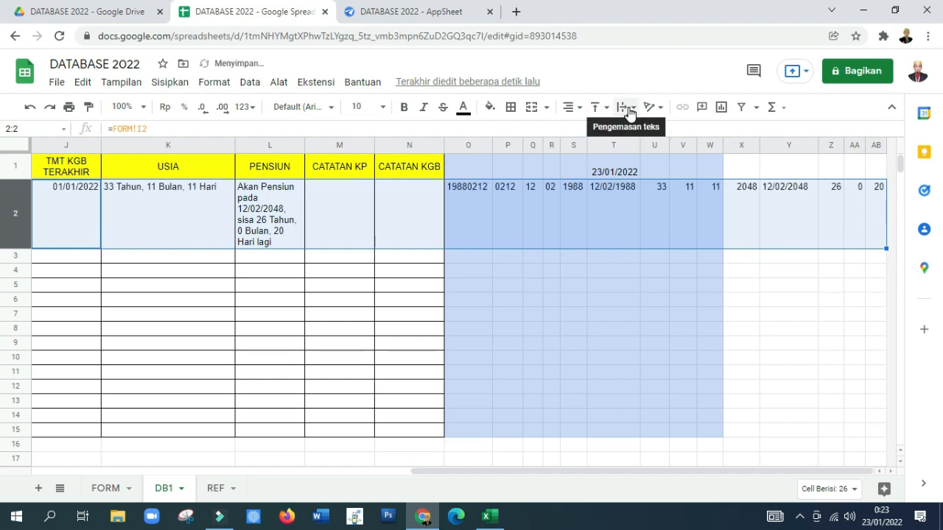
left_click(629, 112)
left_click(638, 130)
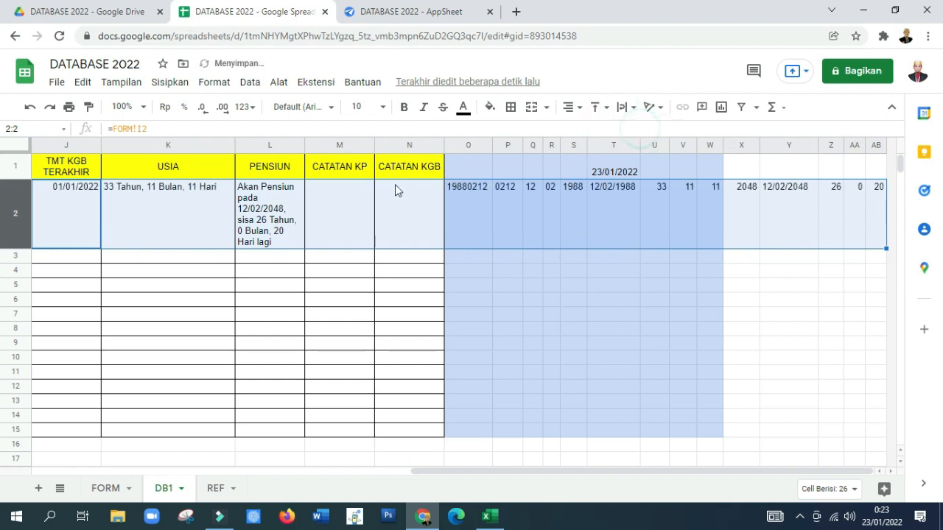
Step: Widen the PENSIUN column L to about the width of the USIA column
left_click(270, 213)
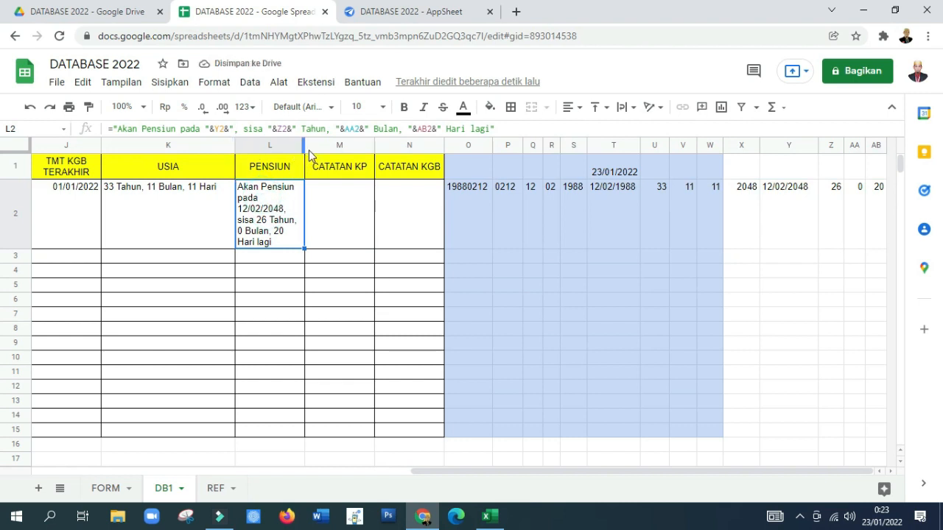
left_click_drag(302, 146, 367, 155)
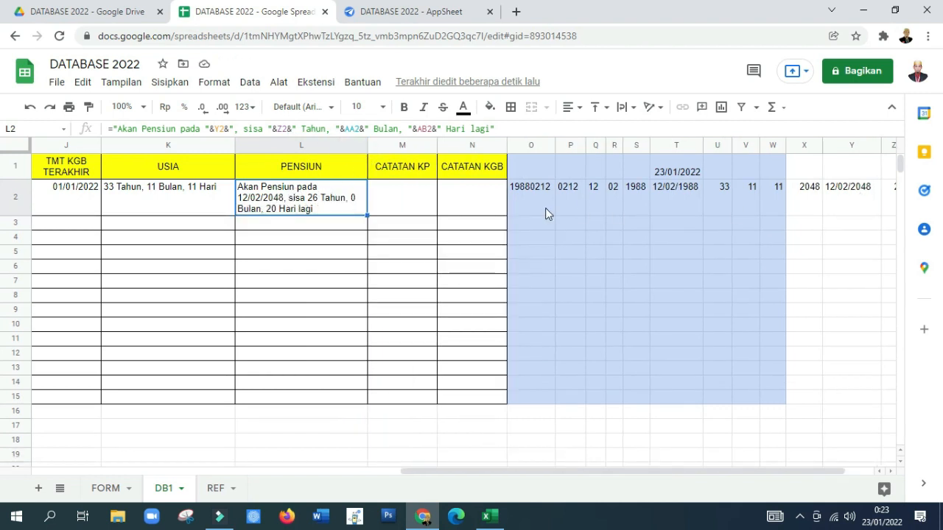
left_click(829, 196)
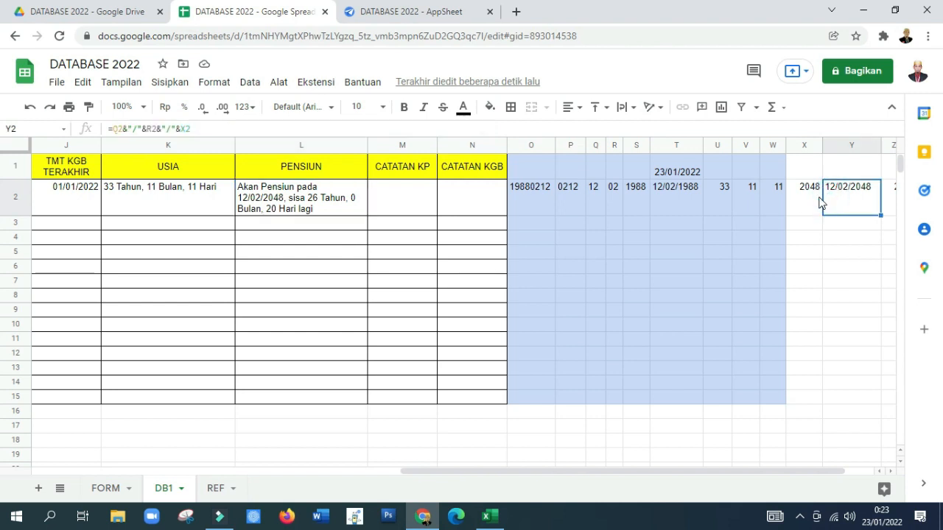
key("Up")
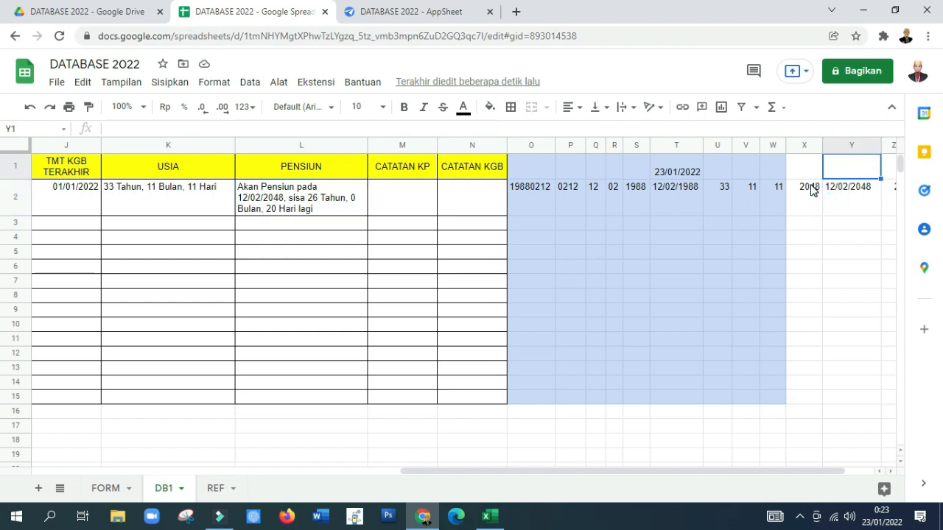
Step: Fill the retirement helper range X1:AB15 with light yellow
key("Left")
key("shift+Right")
key("shift+Right")
key("shift+Right")
key("shift+Right")
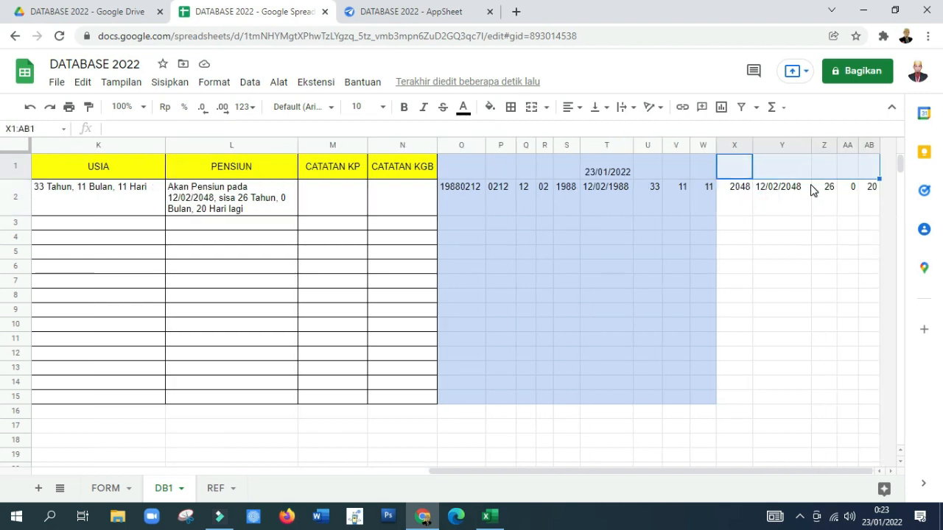
key("shift+Down")
key("shift+Down")
key("shift+Down")
key("shift+Down")
key("shift+Down")
key("shift+Down")
key("shift+Down")
key("shift+Down")
key("shift+Down")
key("shift+Down")
key("shift+Down")
key("shift+Down")
key("shift+Down")
key("shift+Down")
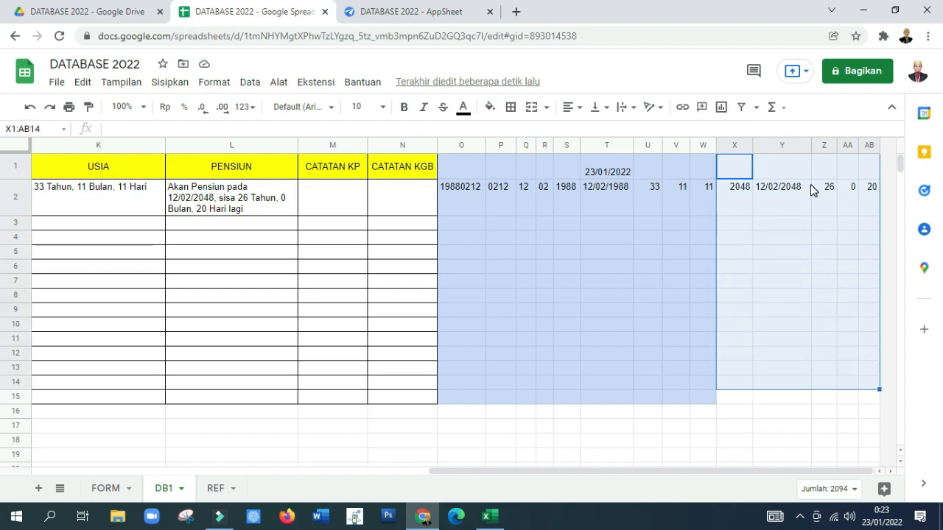
left_click(489, 107)
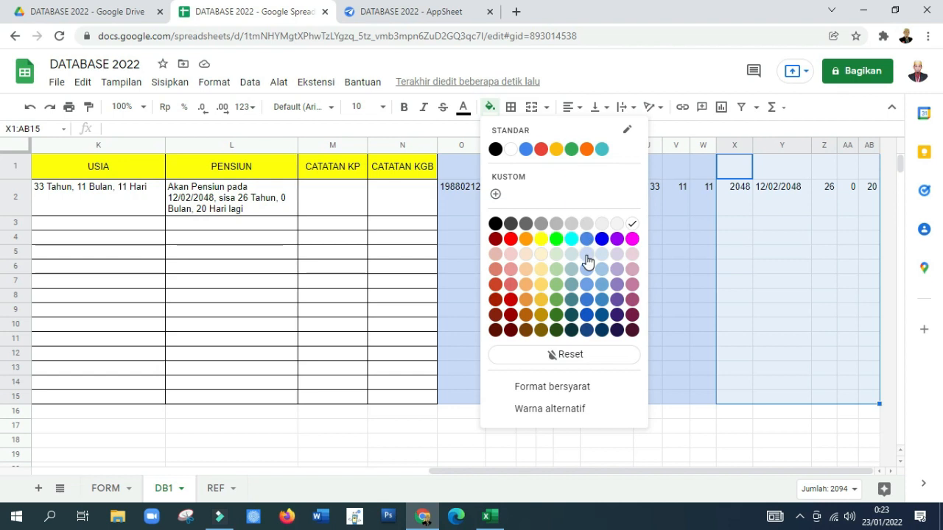
left_click(540, 254)
left_click(733, 251)
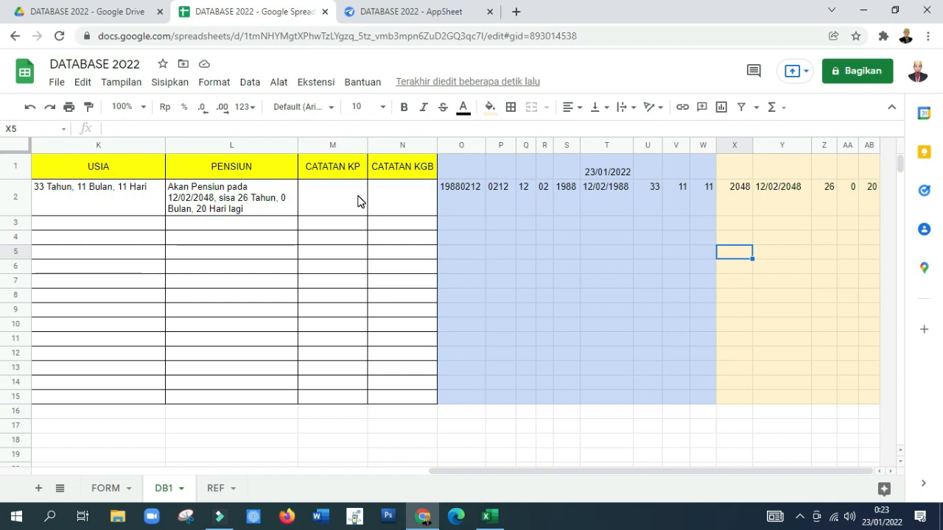
Step: Insert five columns before column X, ahead of the retirement helper formulas in X2:AB2
left_click(824, 199)
key("Right")
key("Right")
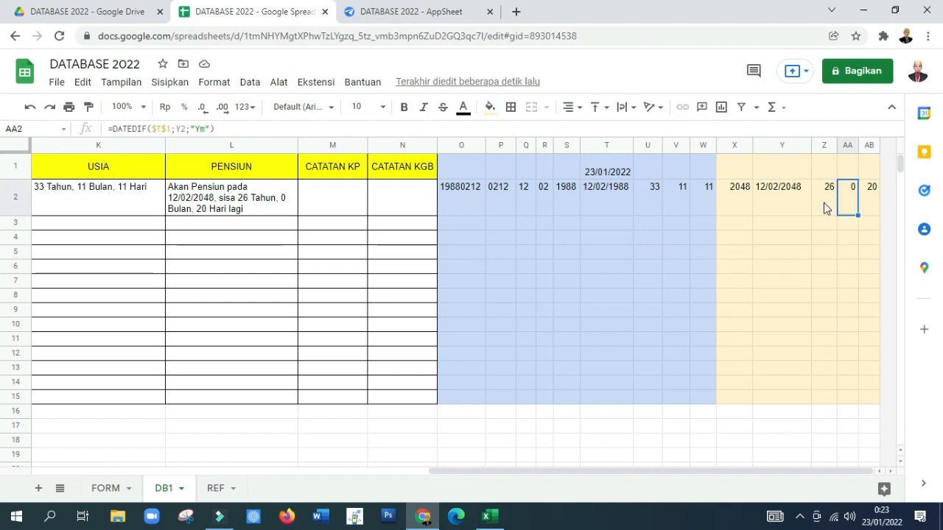
key("Left")
key("Left")
key("Left")
key("Left")
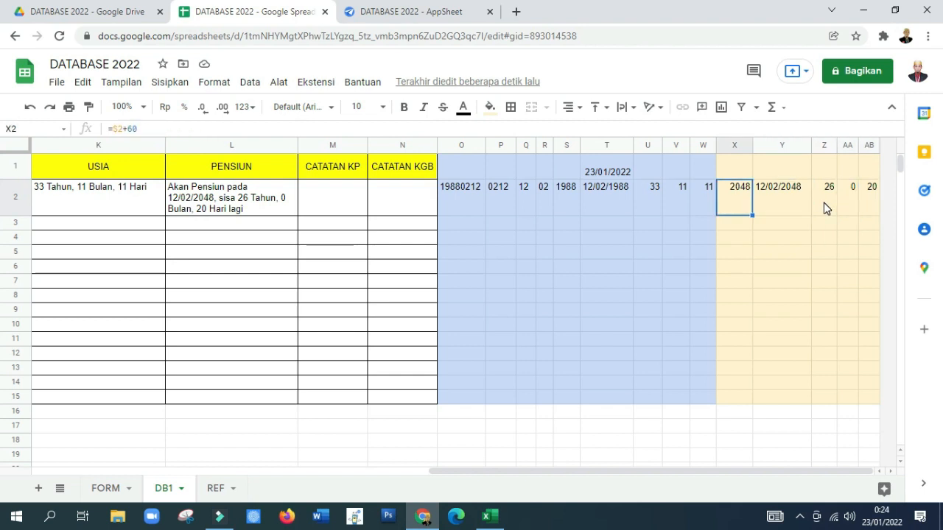
key("shift+Right")
key("shift+Right")
key("shift+Right")
key("shift+Right")
key("ctrl+c")
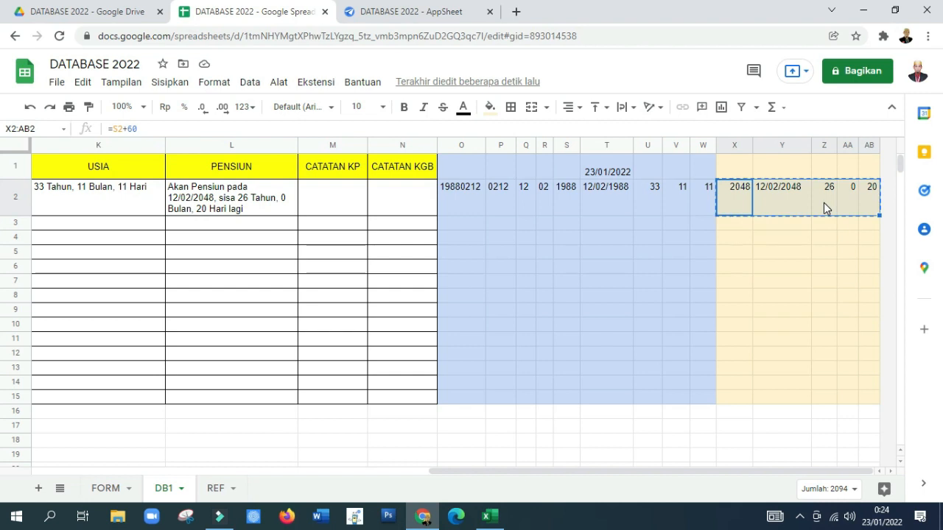
right_click(875, 198)
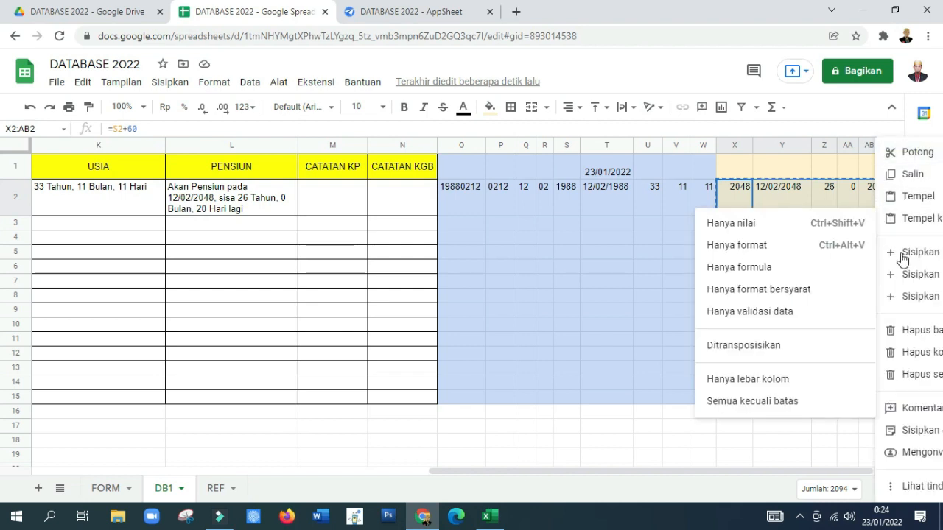
left_click(915, 274)
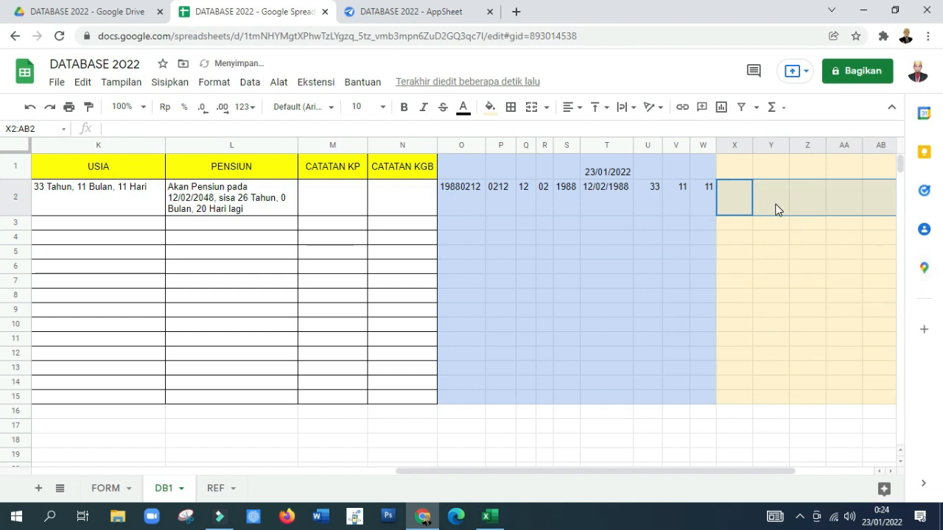
Step: Move the retirement helper formulas from AC2:AG2 to the empty cells starting at X2
key("Right")
key("Right")
key("Right")
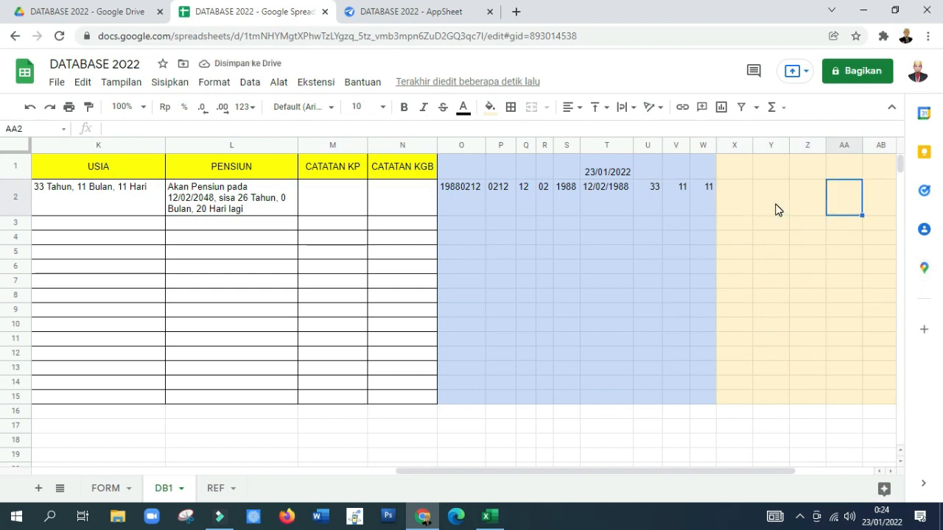
key("Right")
key("Right")
key("Right")
key("Right")
key("Right")
key("Right")
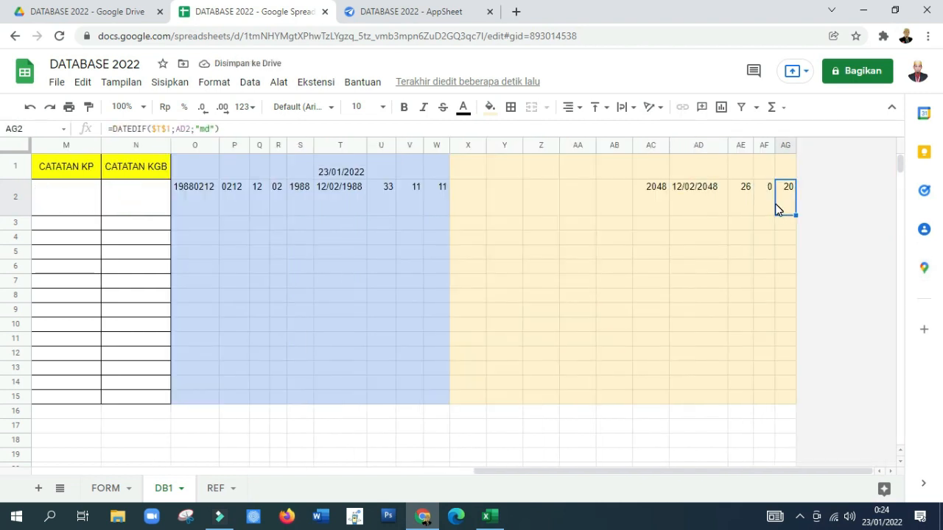
left_click(643, 199)
key("shift+Right")
key("shift+Right")
key("shift+Right")
key("shift+Right")
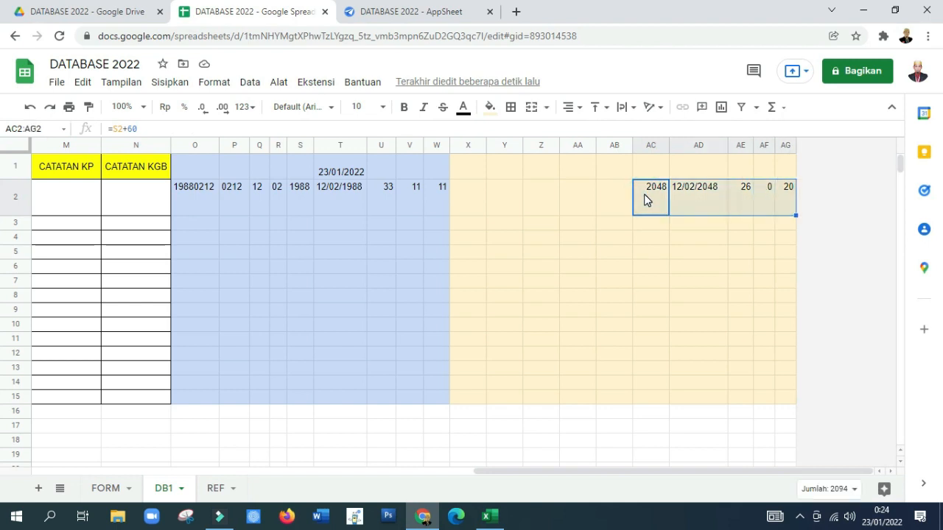
key("Left")
key("Left")
key("Left")
key("Left")
key("Left")
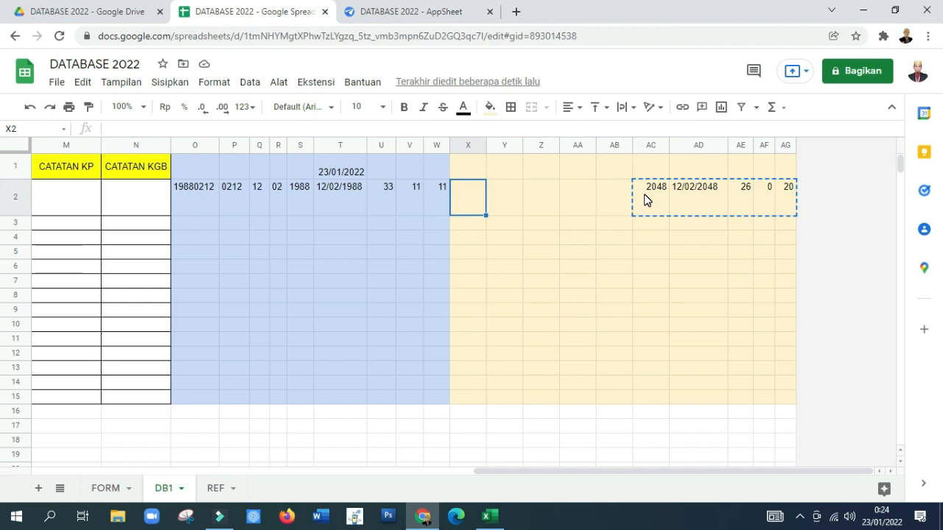
key("ctrl+v")
Step: Insert five more columns before column AC, next to the retirement helper block
key("Right")
key("Right")
key("Right")
key("Right")
key("Right")
key("shift+Right")
key("shift+Right")
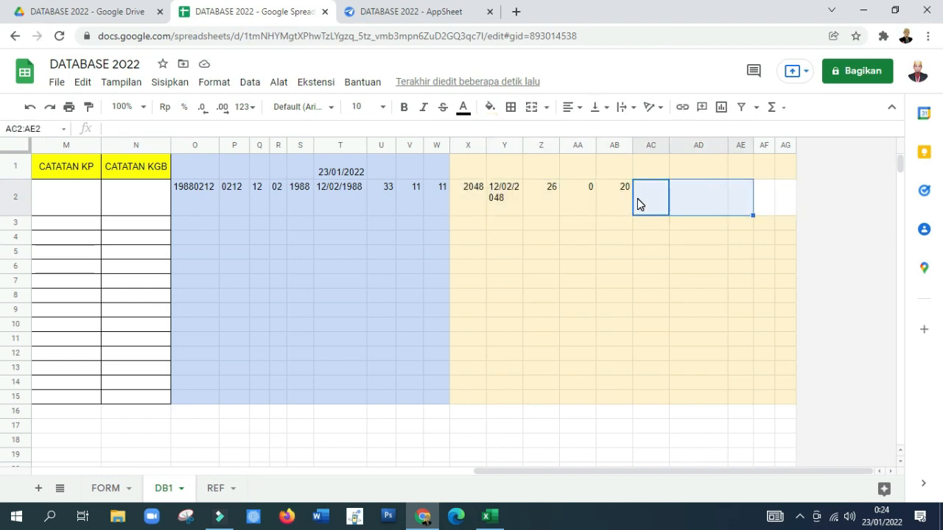
key("shift+Right")
key("shift+Right")
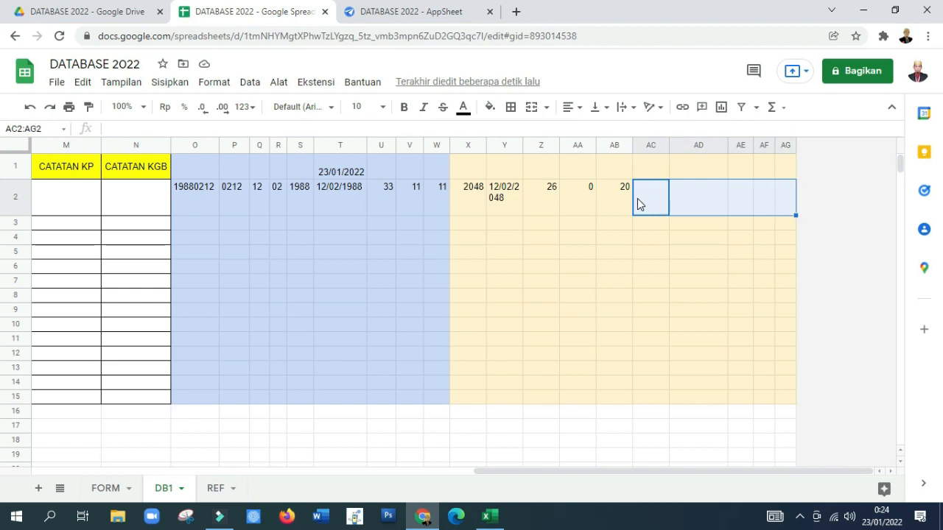
right_click(786, 205)
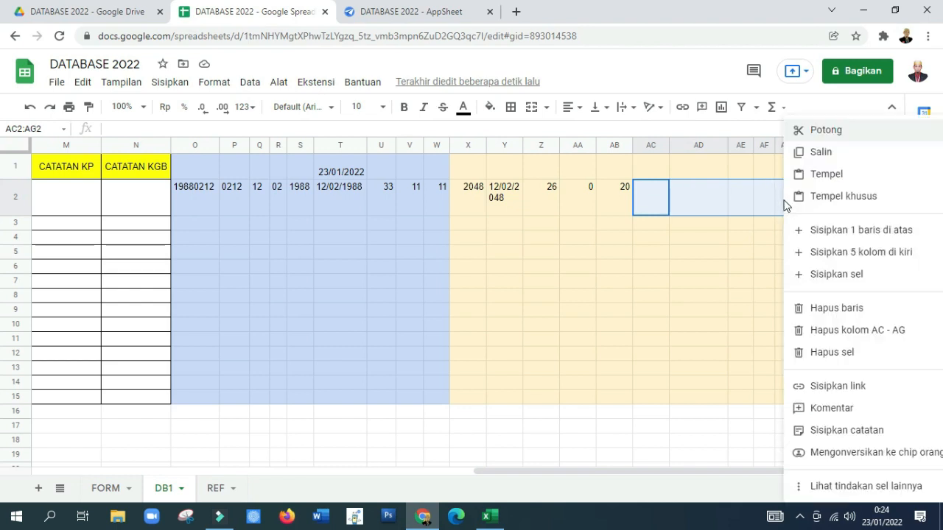
left_click(849, 254)
Step: Change the fill of AC1:AL15 to white so only the retirement helper columns keep the yellow
left_click(672, 224)
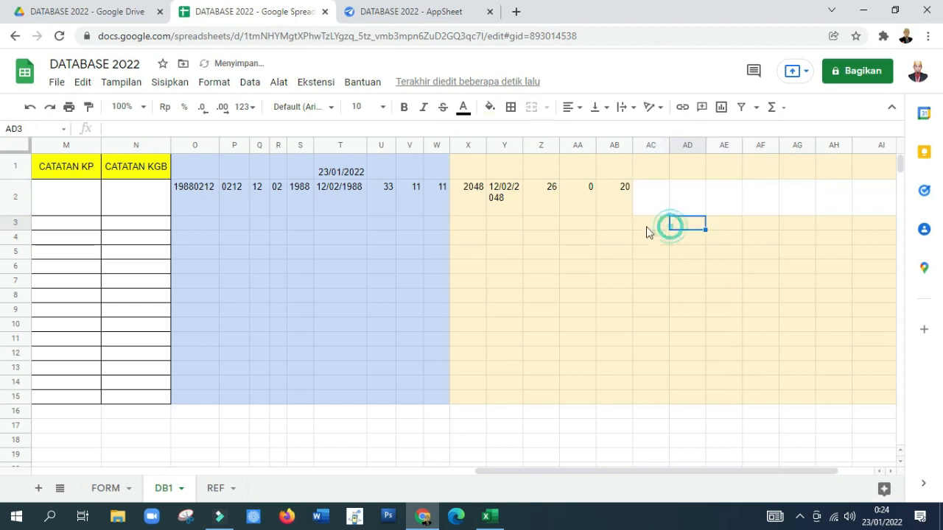
left_click_drag(641, 160, 876, 390)
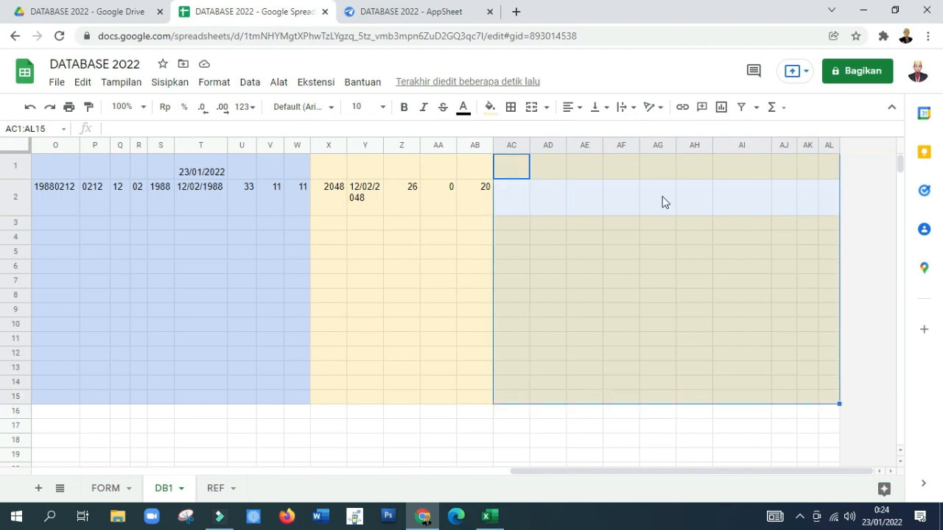
left_click(489, 107)
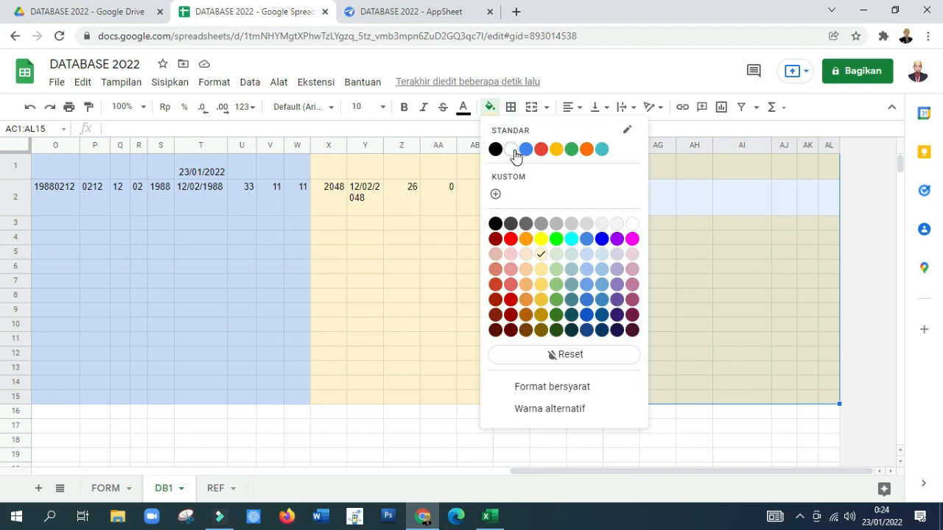
left_click(515, 153)
left_click(458, 264)
left_click(501, 197)
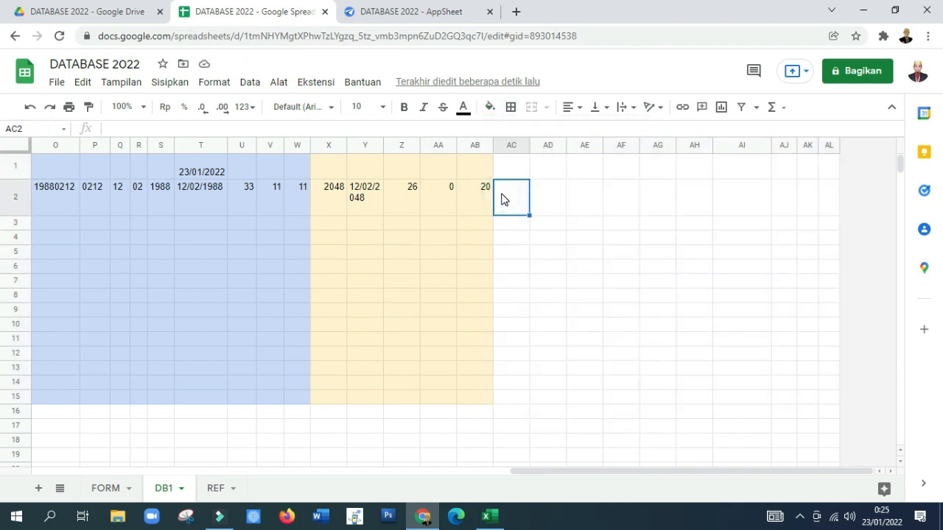
Step: Examine row 2 back to the TMT PANGKAT TERAKHIR cell I2 to identify the source date for the next helper column
key("Left")
key("Left")
key("Left")
key("Left")
key("Left")
key("Left")
key("Left")
key("Left")
key("Left")
key("Left")
key("Left")
key("Left")
key("Left")
key("Left")
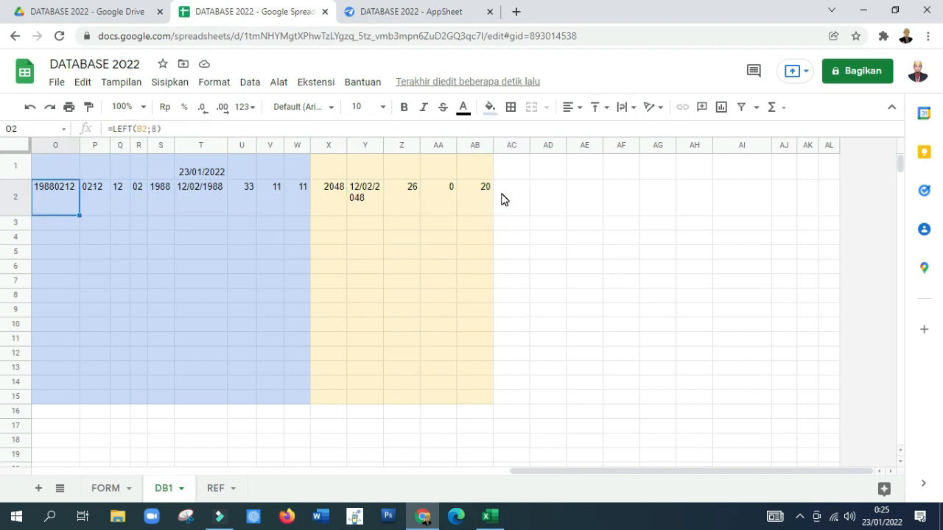
key("Left")
key("Left")
key("Left")
key("Left")
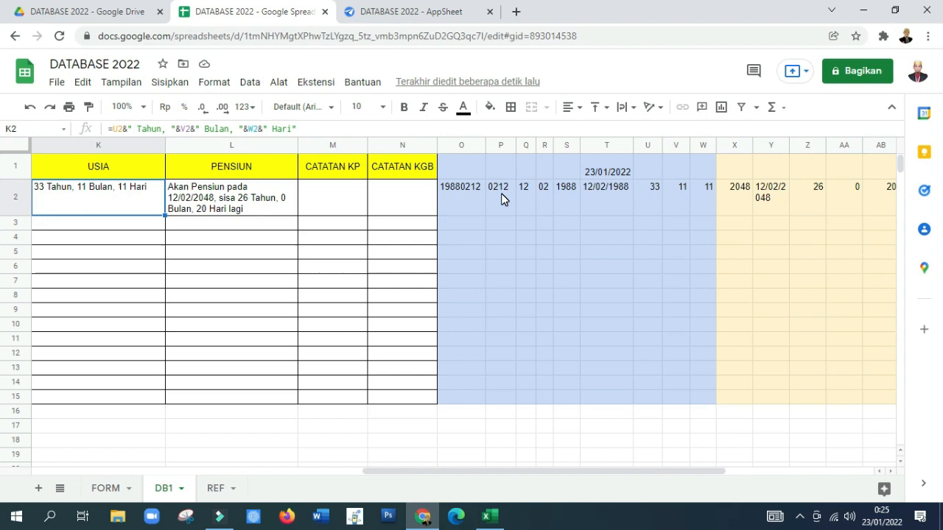
key("Left")
key("Left")
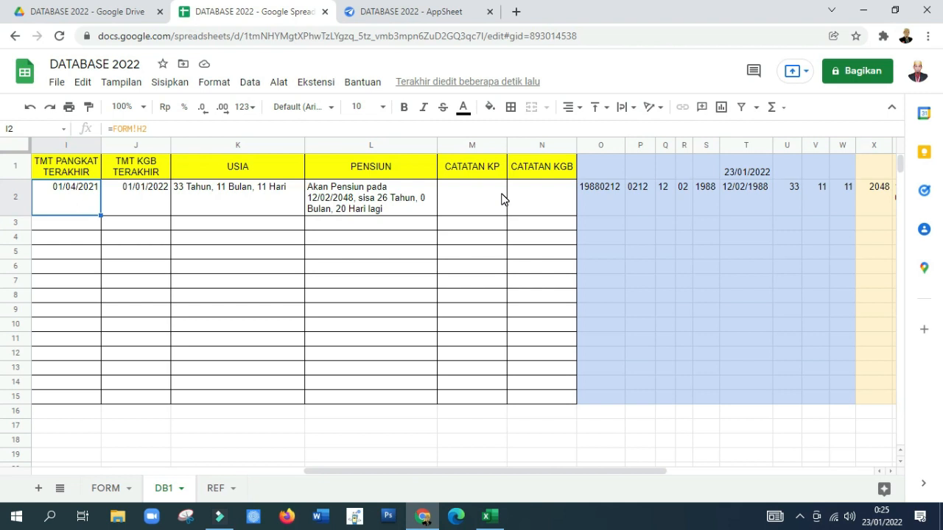
scroll(501, 198, "left", 1)
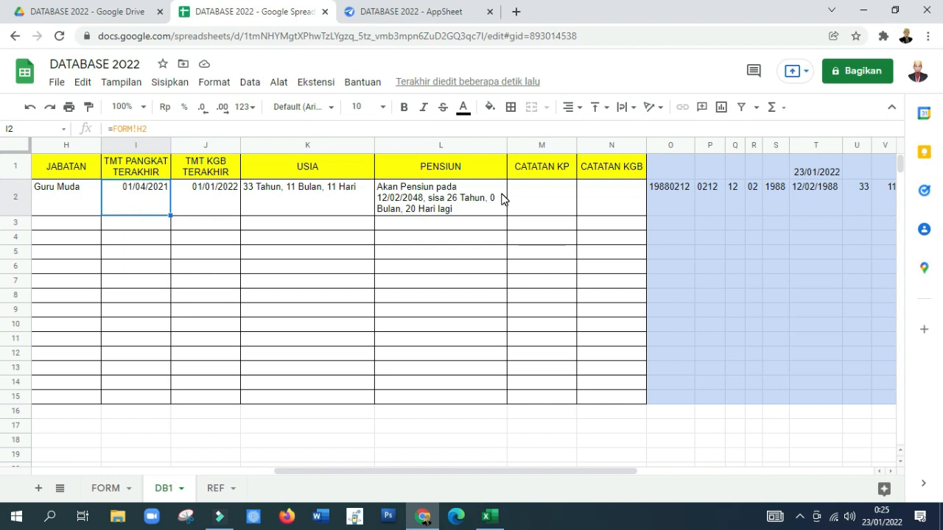
key("Right")
key("Right")
key("Right")
key("Right")
key("Right")
key("Right")
key("Right")
key("Right")
key("Right")
key("Right")
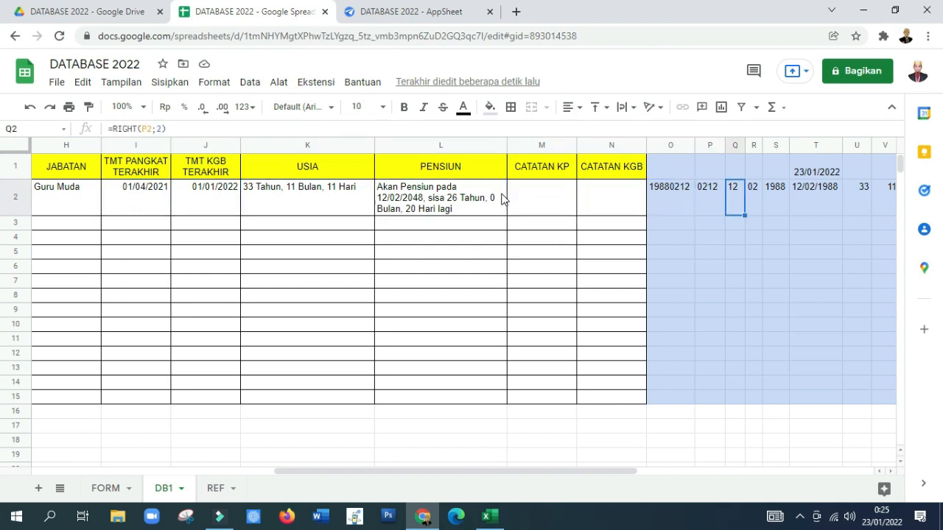
key("Right")
key("Right")
key("Right")
key("Right")
key("Right")
key("Right")
key("Right")
key("Right")
key("Right")
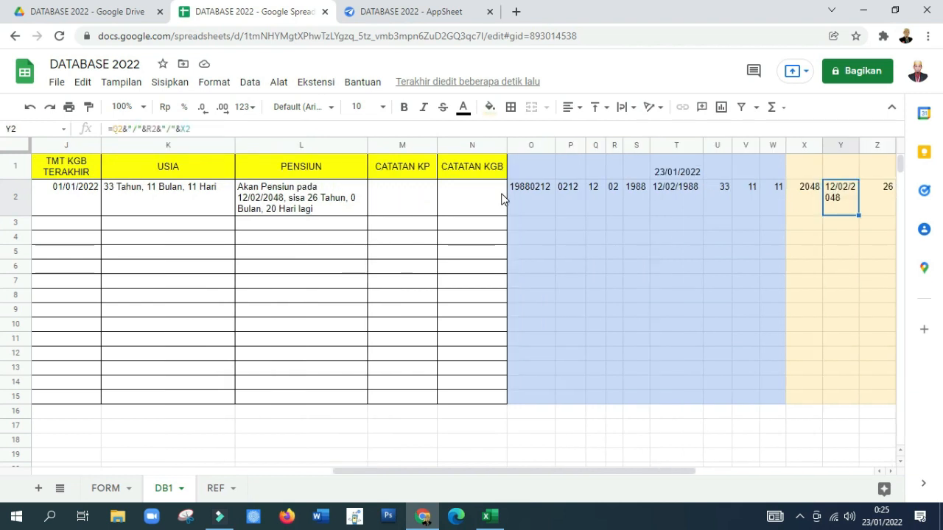
key("Right")
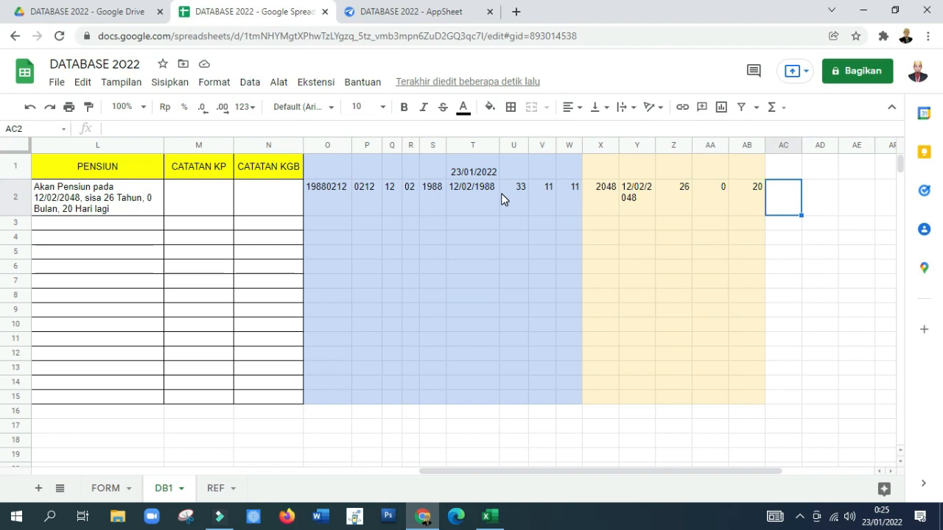
Step: Enter =left(I2;5) in AC2 to extract the day and month of TMT PANGKAT TERAKHIR
type("=l")
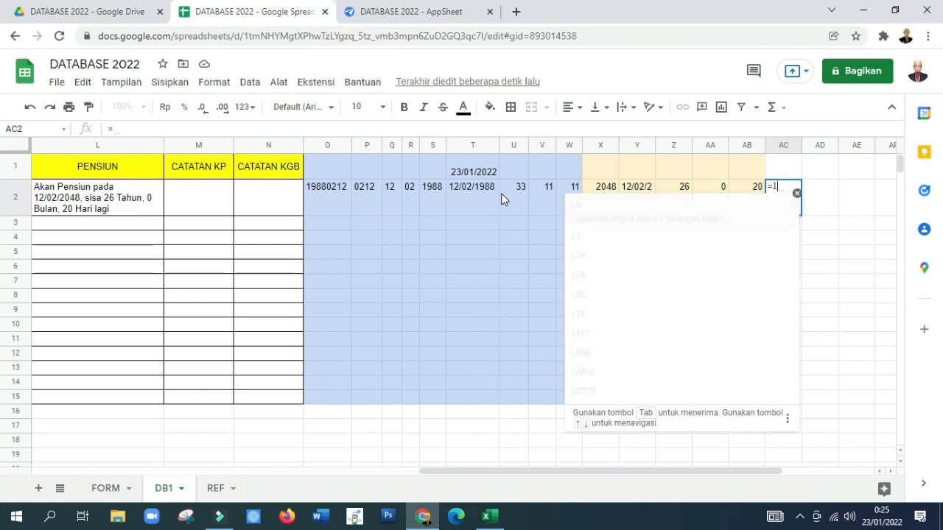
type("eft")
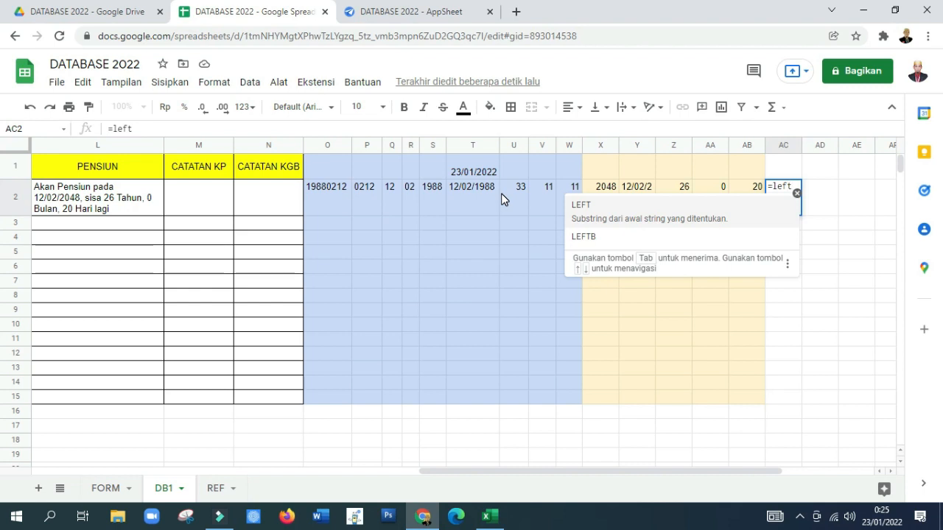
type("(i2")
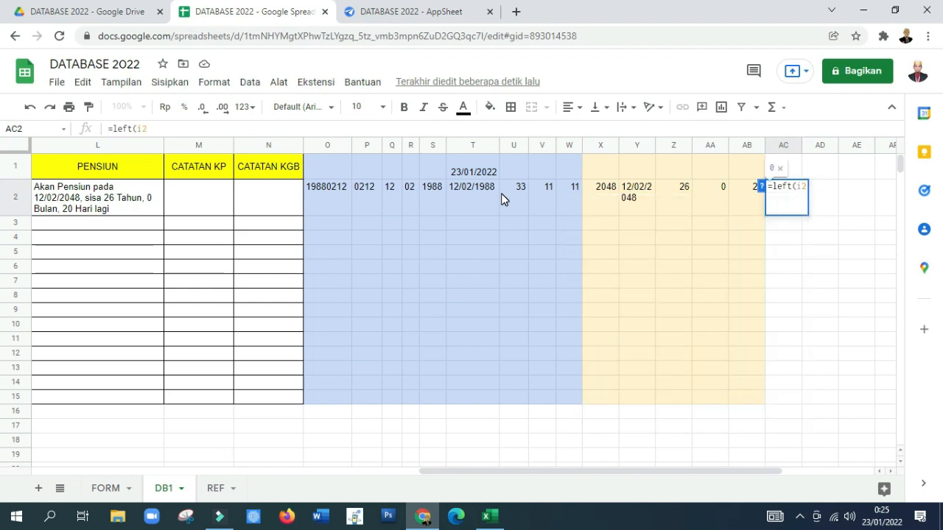
type(";")
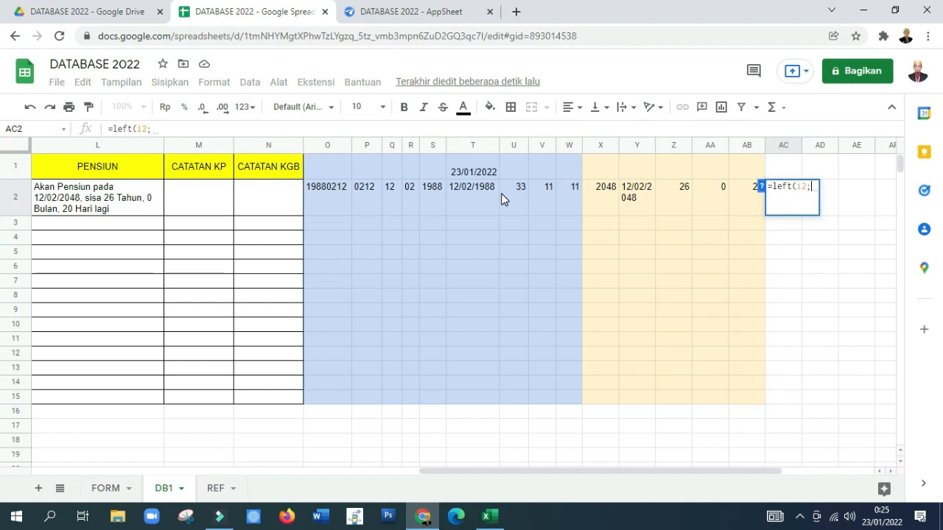
type("5)")
key("Return")
key("Up")
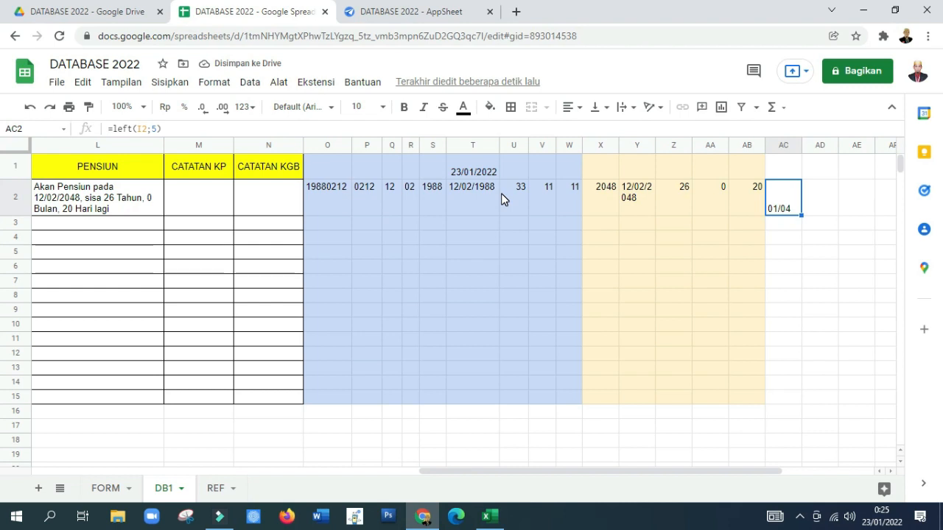
Step: Enter =right(AC2;2) in AD2 to extract the month from the day-and-month text
key("Right")
type("=")
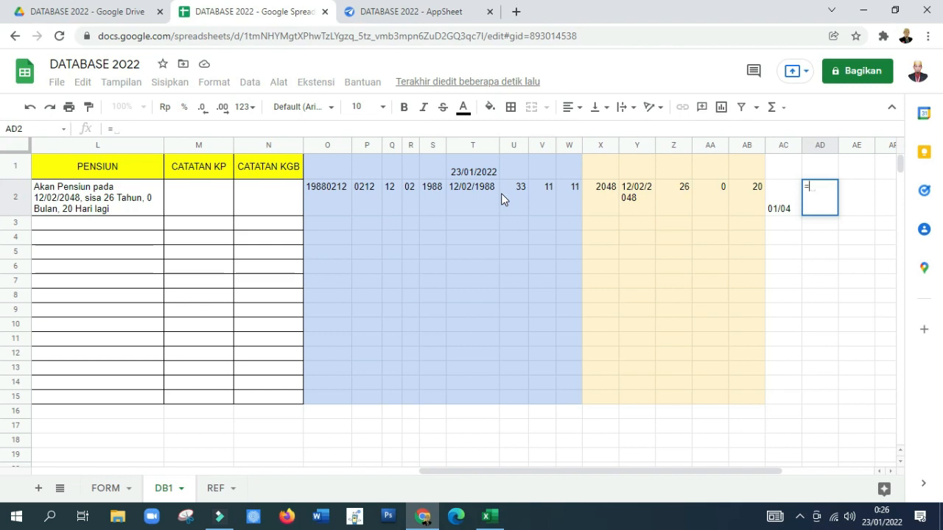
type("right")
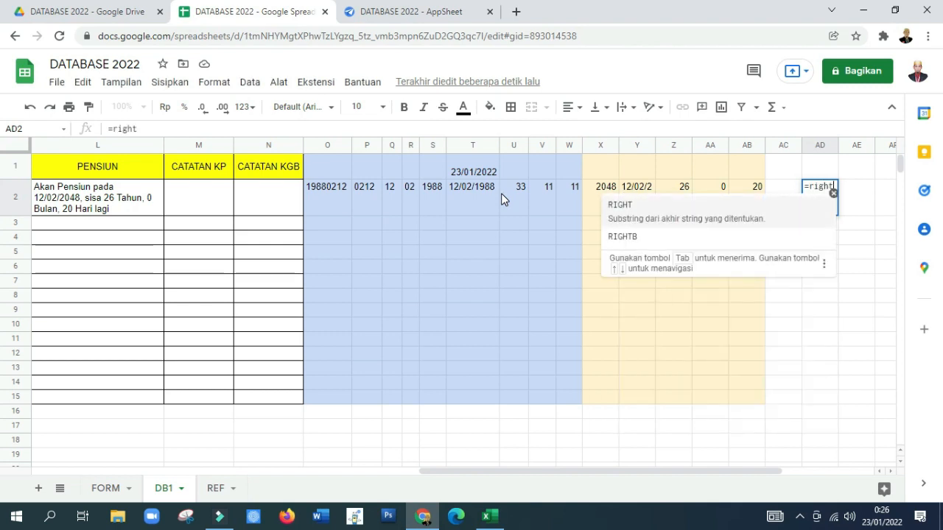
type("(")
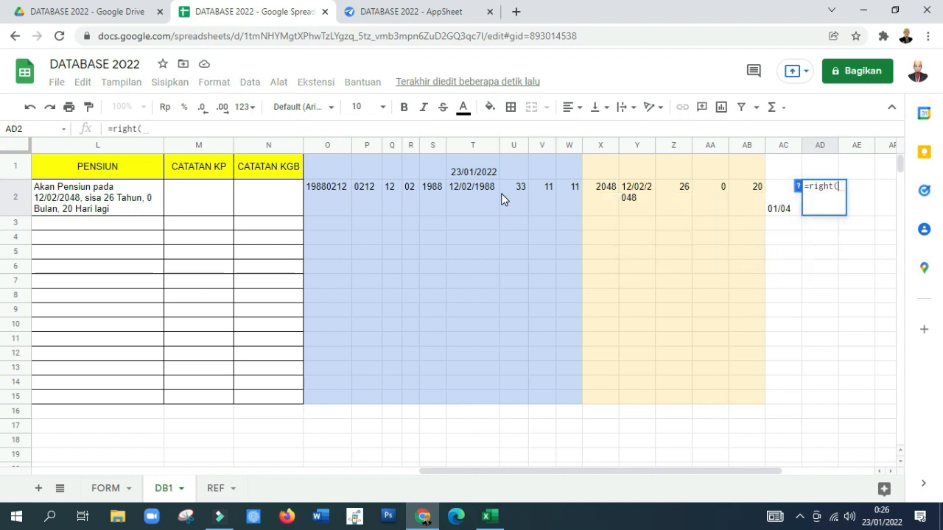
key("Left")
type(";2")
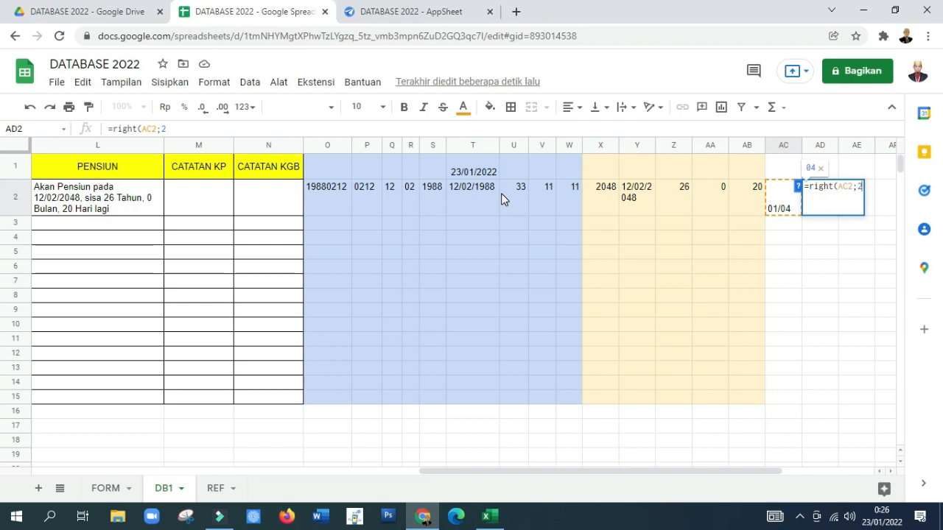
type(")")
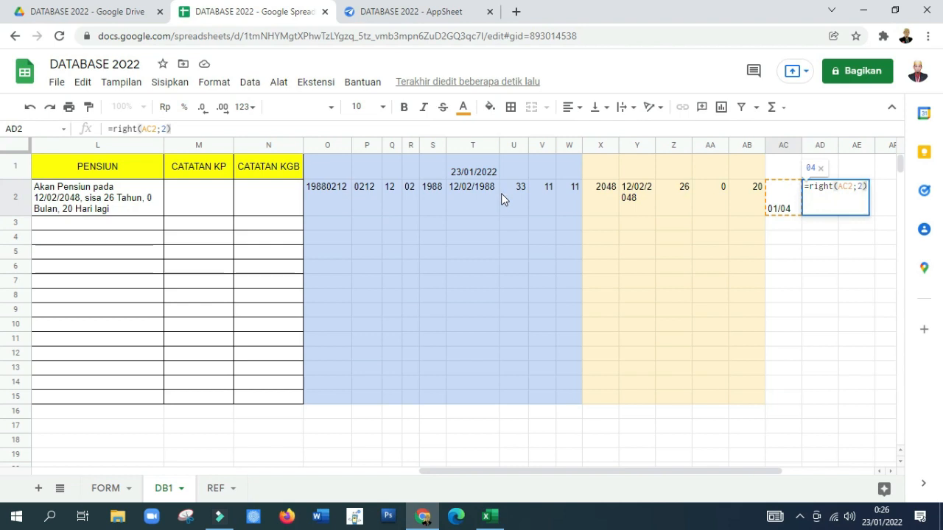
key("Return")
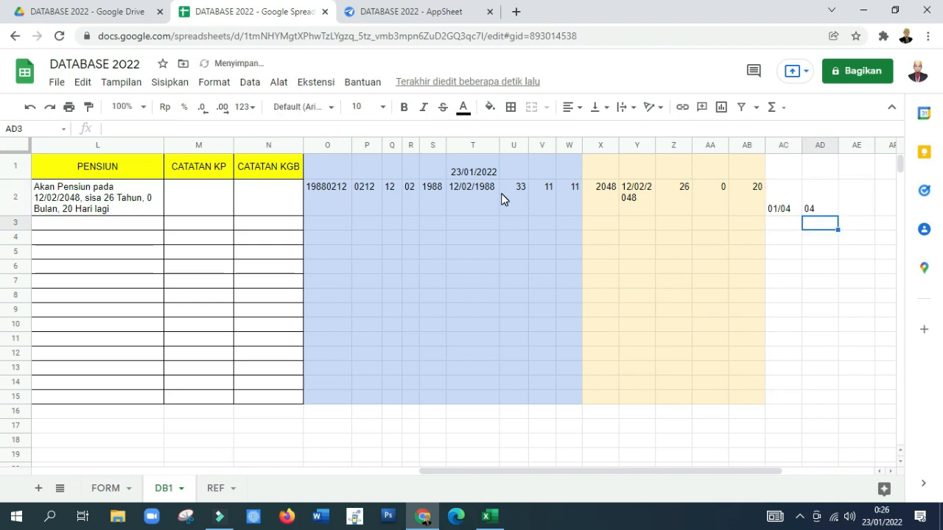
Step: Enter =left(AC2;2) in AE2 to extract the day from the day-and-month text
key("Up")
key("Right")
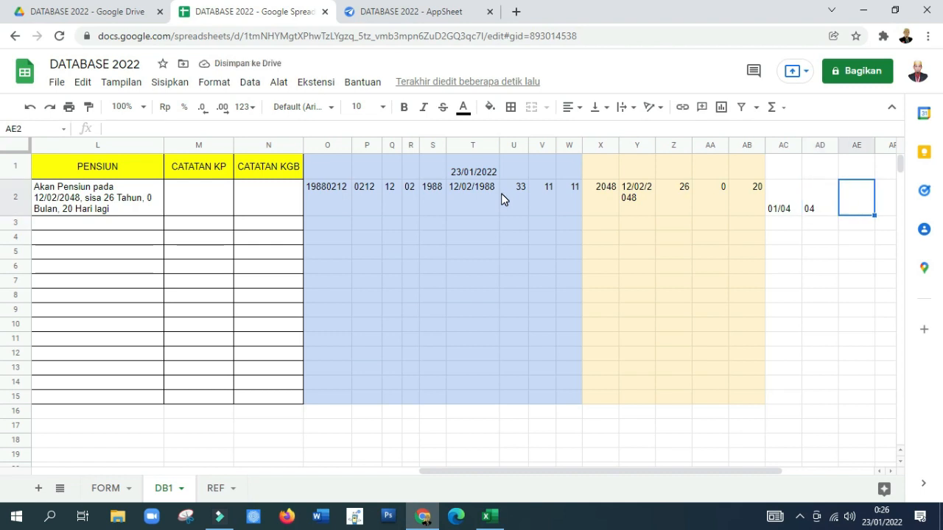
type("=left")
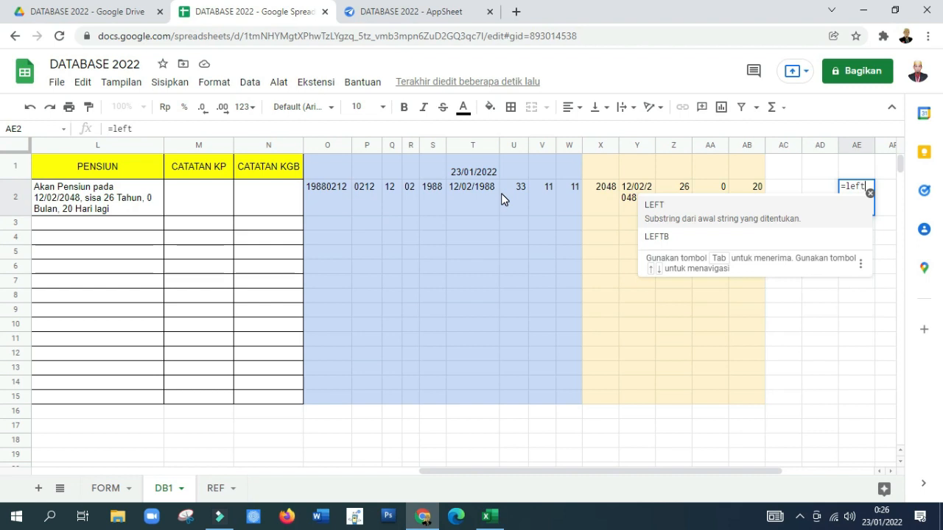
type("(")
key("Left")
key("Left")
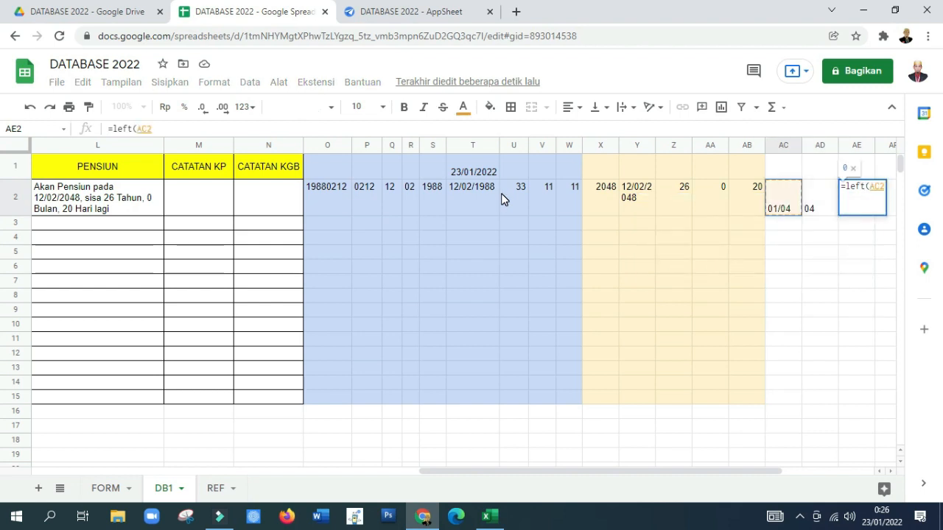
type(";2)")
key("Return")
key("Up")
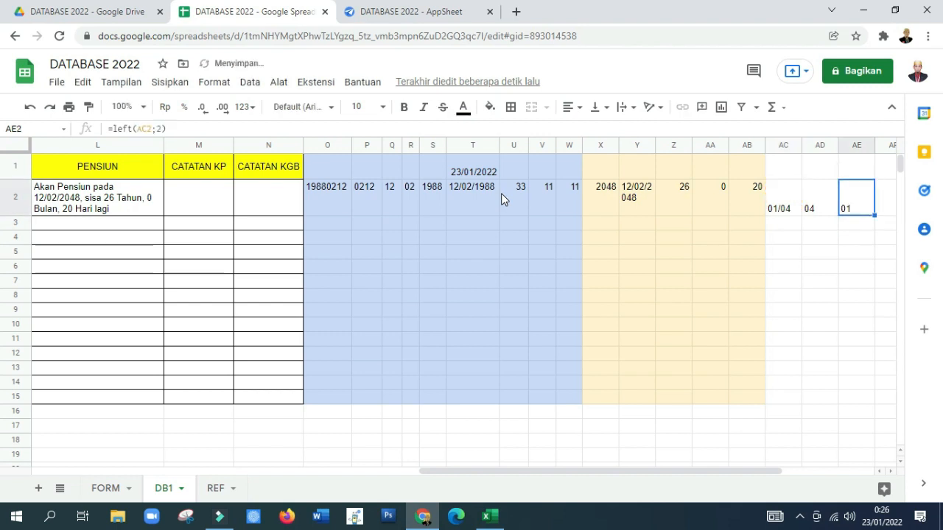
Step: Narrow columns AC, AD and AE to fit their short values
key("Left")
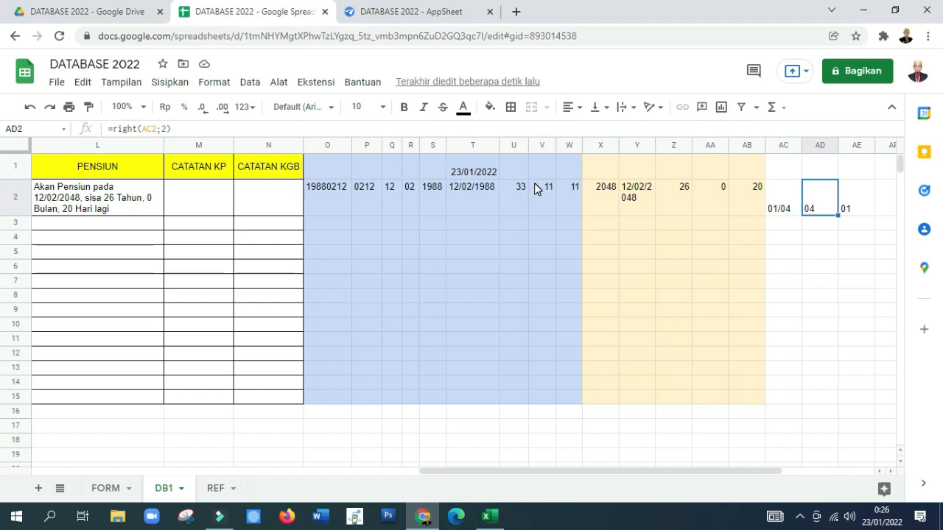
left_click(804, 156)
left_click_drag(801, 148, 838, 143)
left_click(855, 197)
Step: Enter =right(I2;4) in AF2 to extract the year of TMT PANGKAT TERAKHIR, and narrow column AF to fit
key("Left")
key("Right")
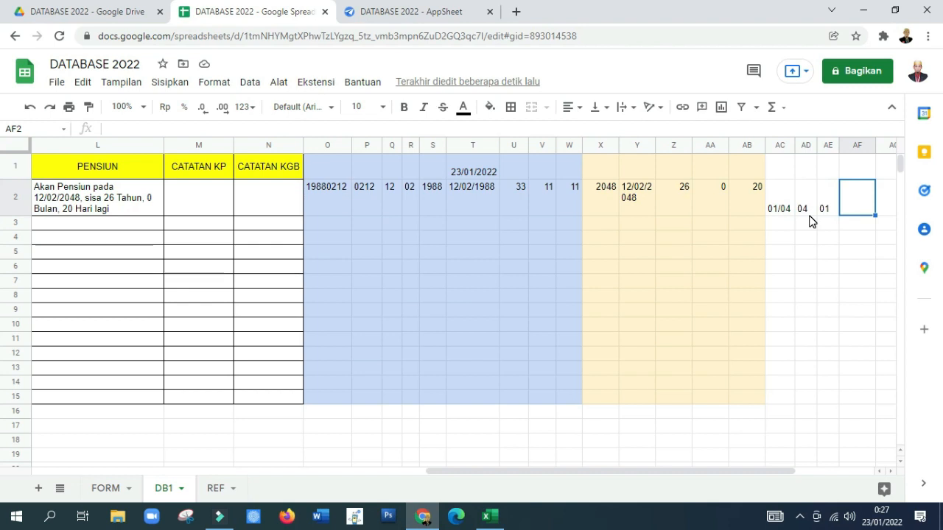
type("=right")
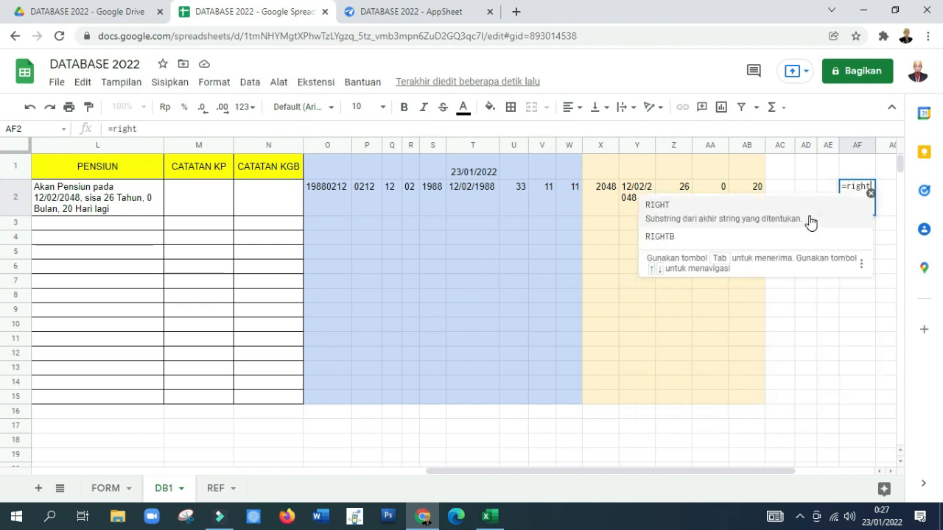
type("(")
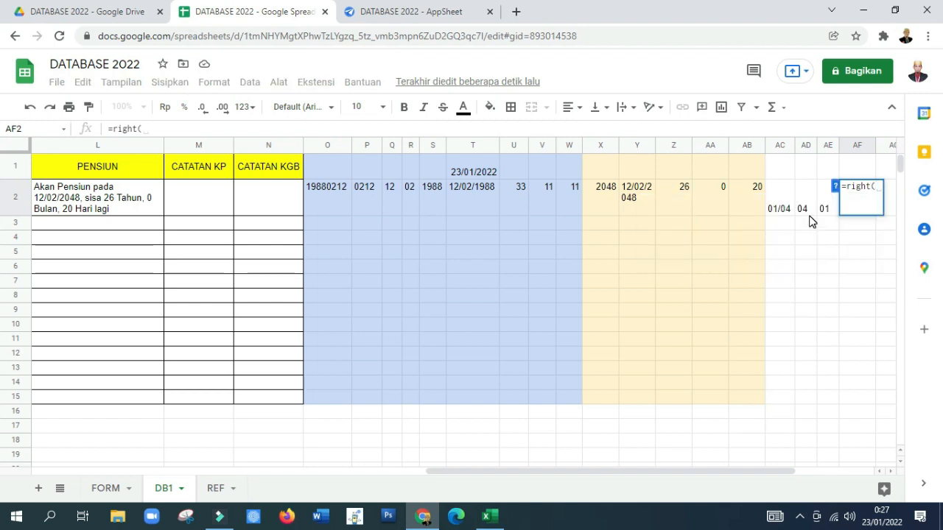
type("i2")
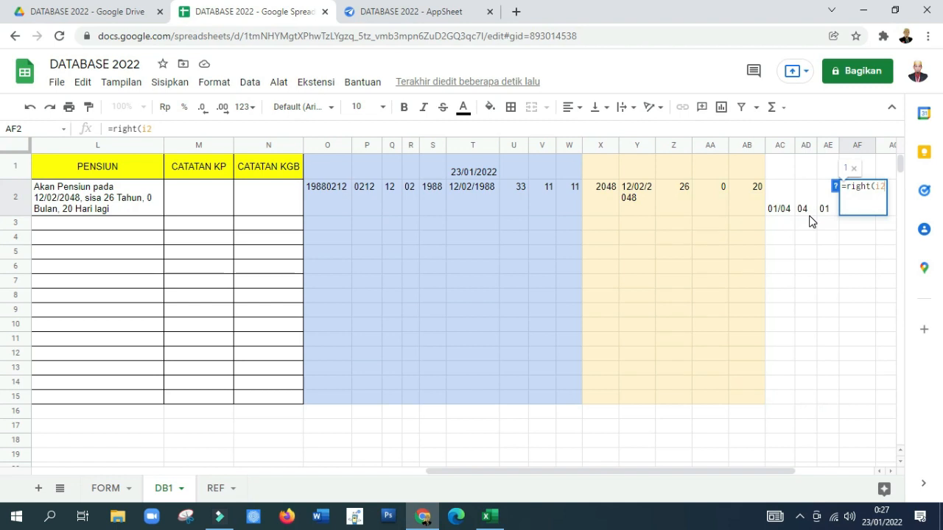
type(";4")
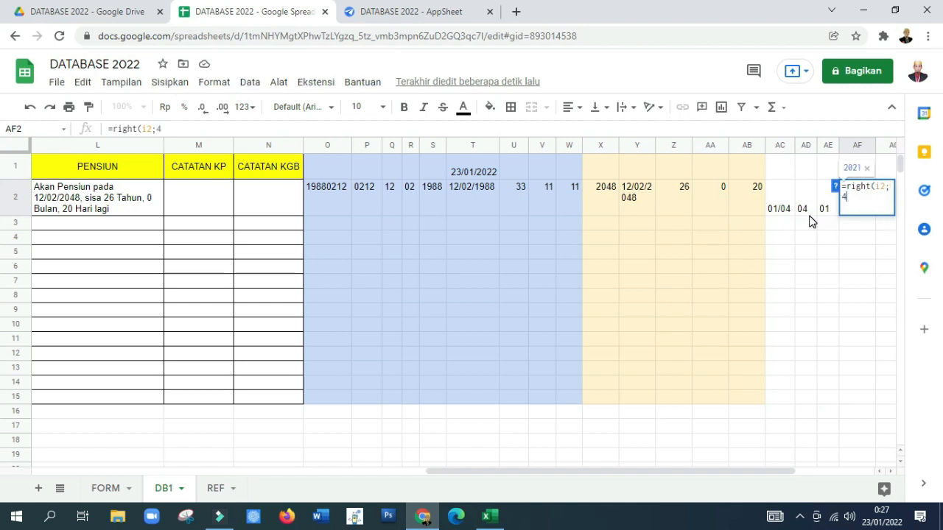
type(")")
key("Return")
key("Up")
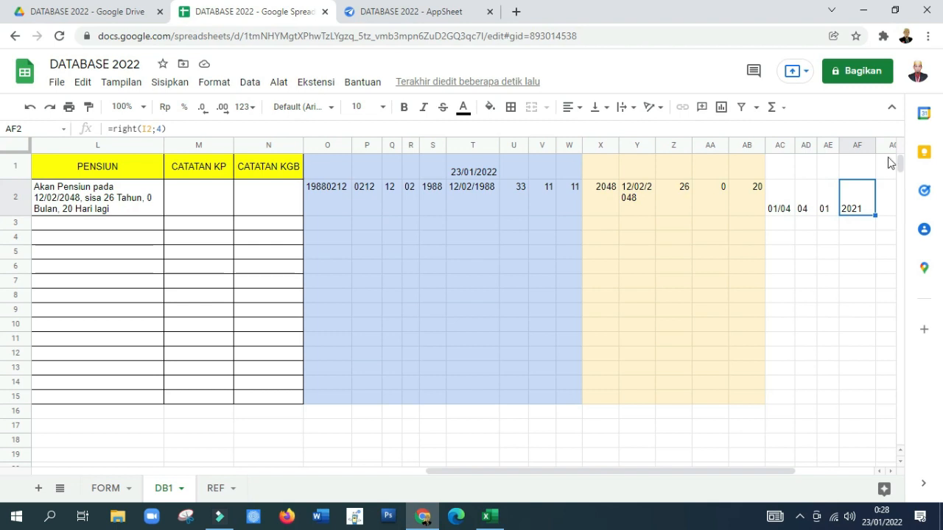
left_click_drag(874, 147, 866, 149)
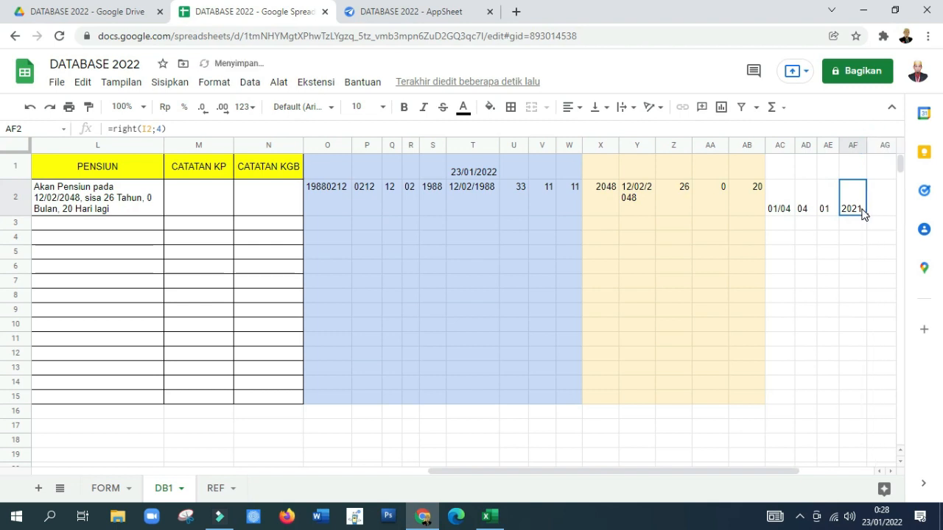
Step: Enter =AF2+3 in AG2 to add three years to the extracted year, and narrow column AG slightly
left_click(876, 209)
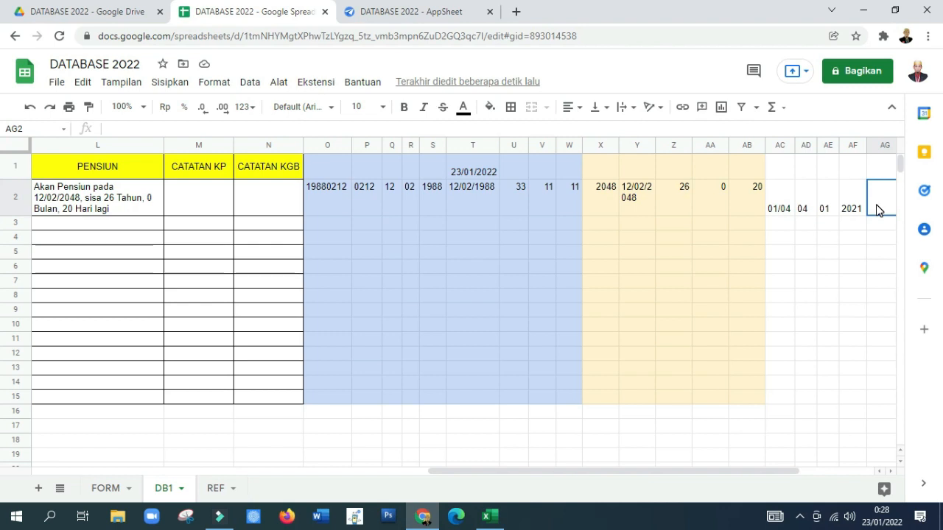
type("=")
key("Left")
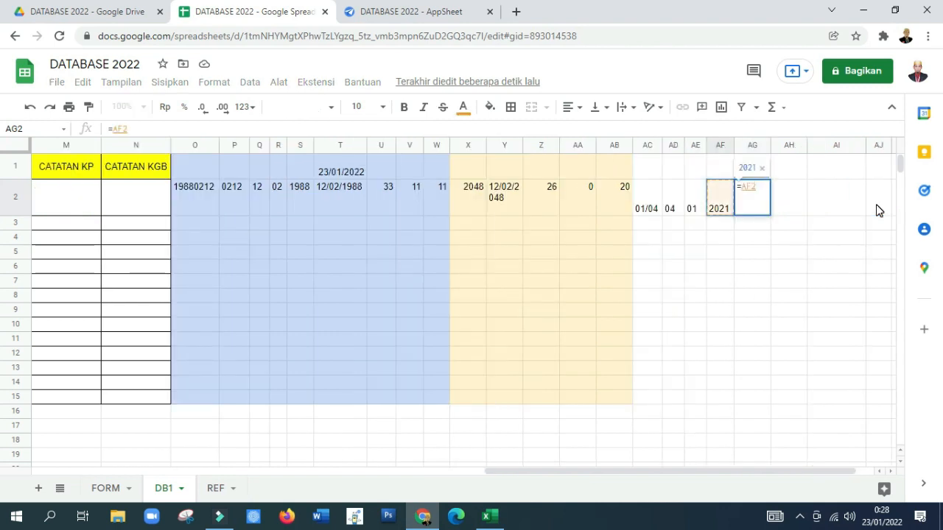
type("+3")
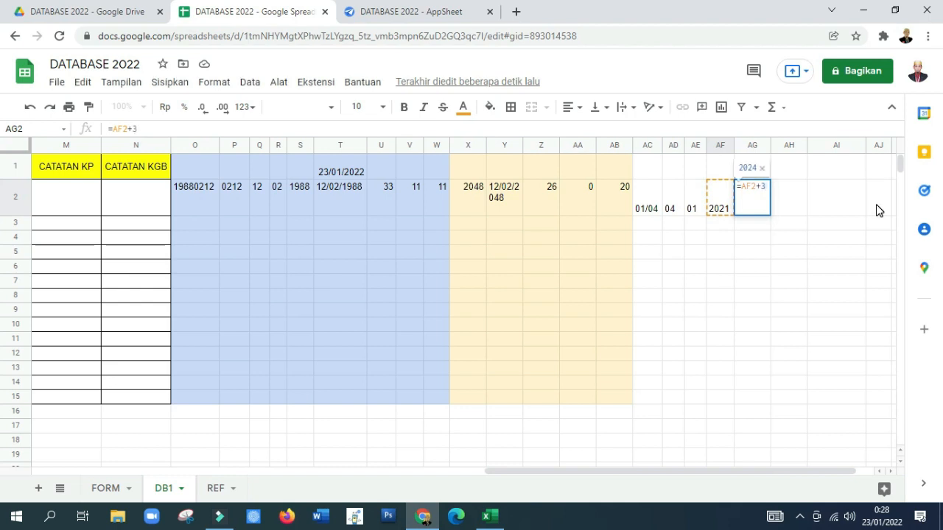
key("Return")
key("Up")
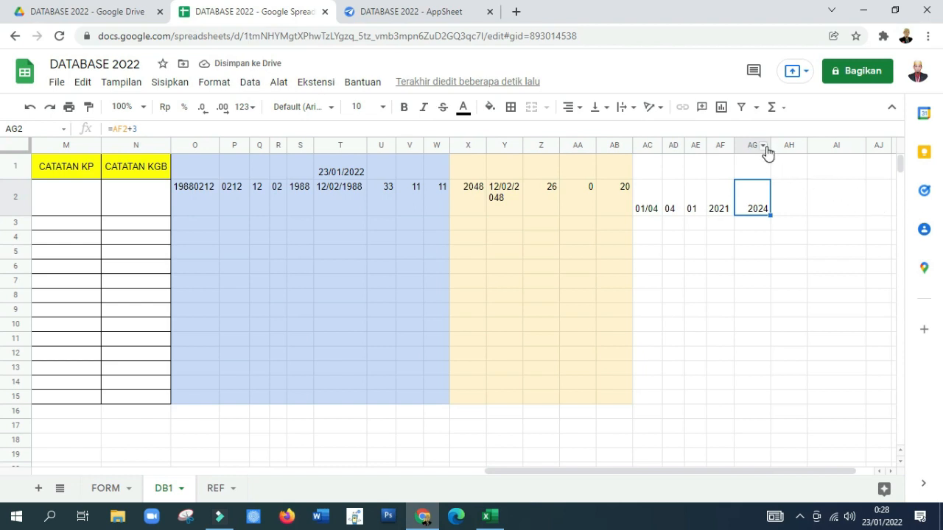
left_click_drag(767, 151, 763, 151)
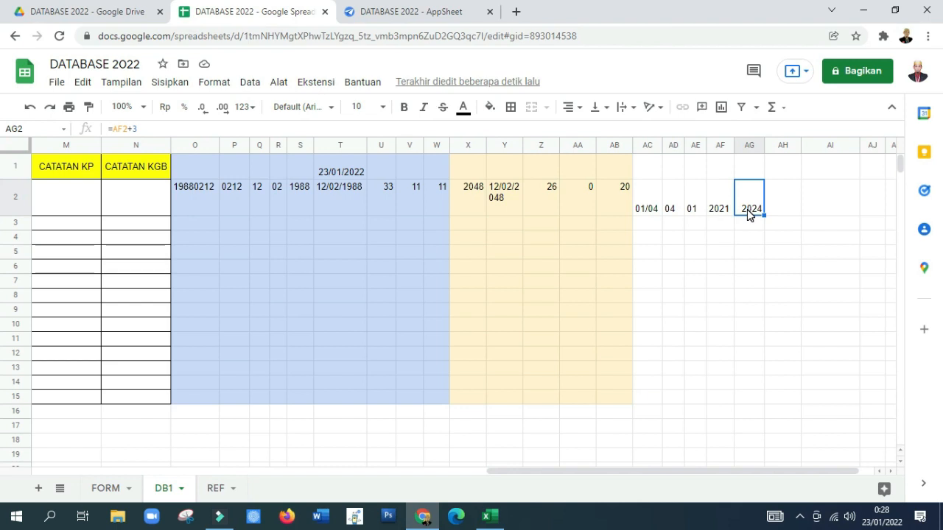
Step: Enter =AD2&"/"&AE2&"/"&AG2 in AH2 to assemble the new month/day/year date, and widen column AH to fit it
key("Right")
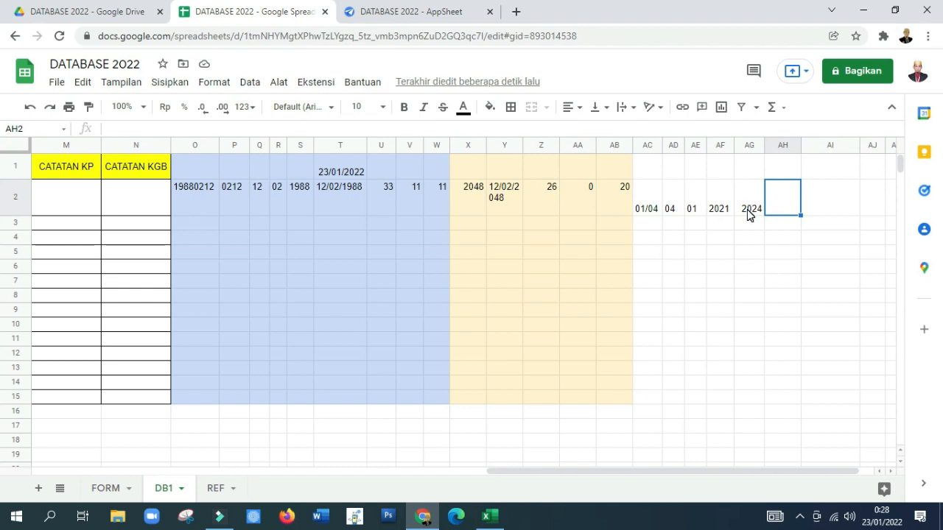
type("=")
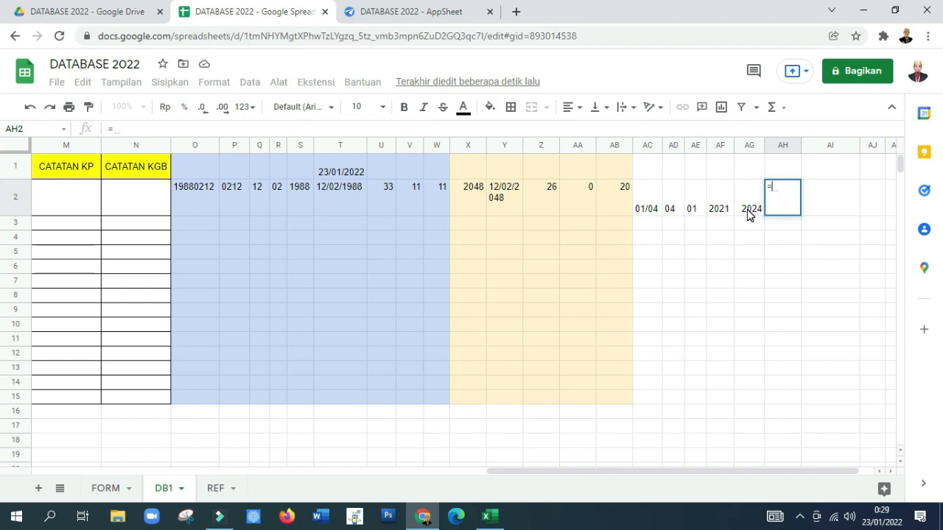
key("Left")
key("Left")
key("Left")
key("Left")
type("&")
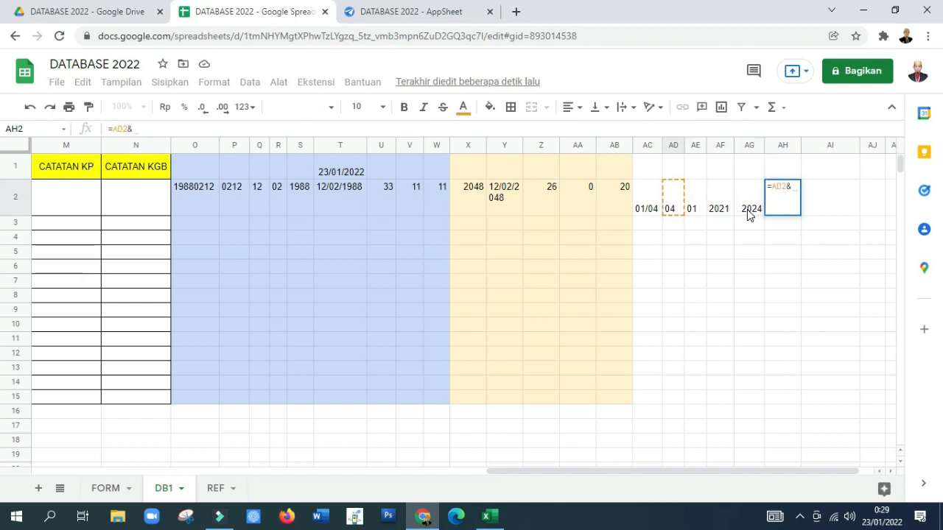
type("\"/\"")
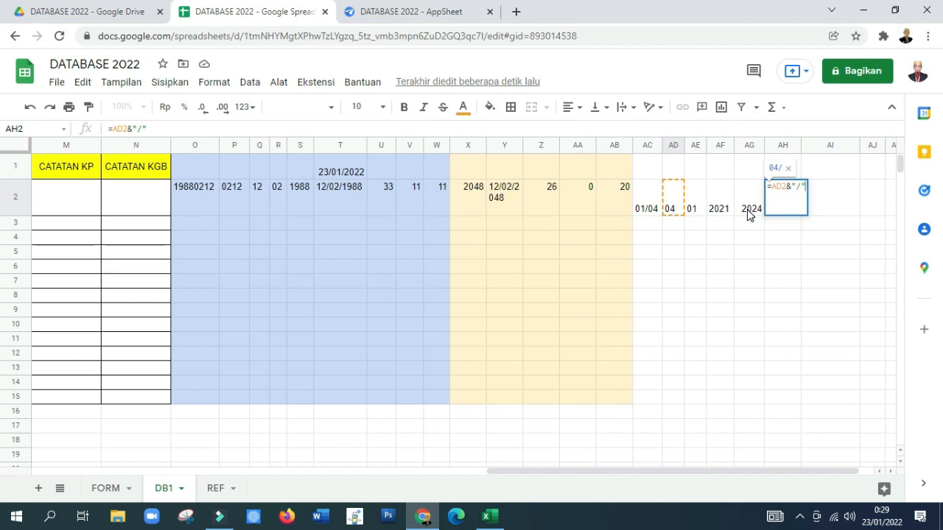
type("&")
left_click(749, 210)
key("Left")
key("Left")
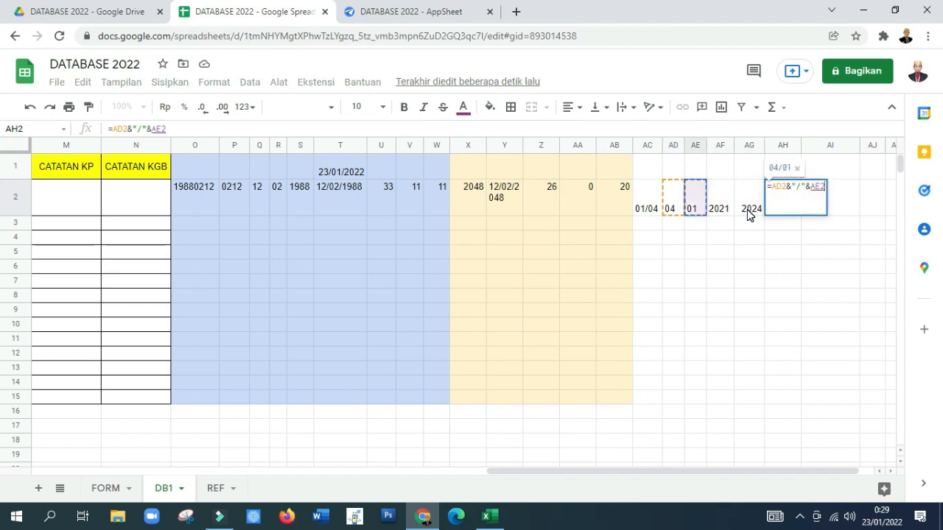
type("&\"")
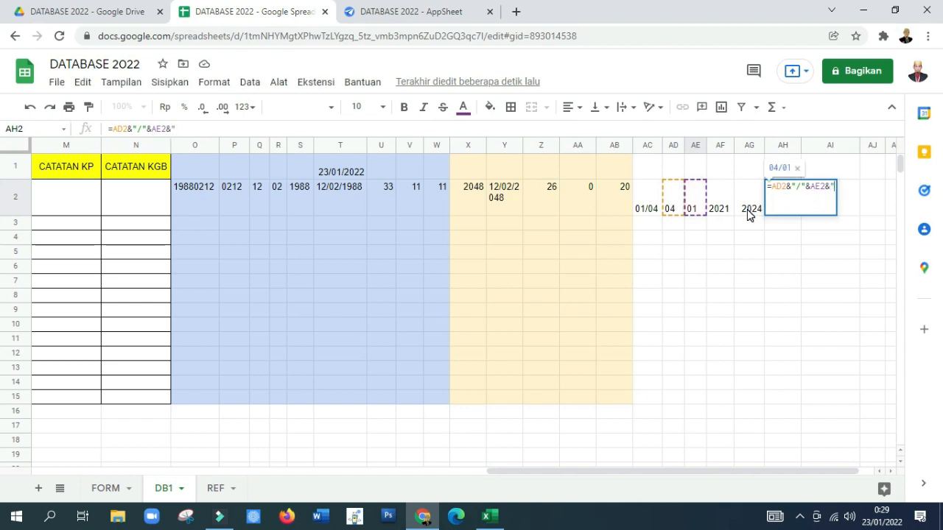
type("/\"")
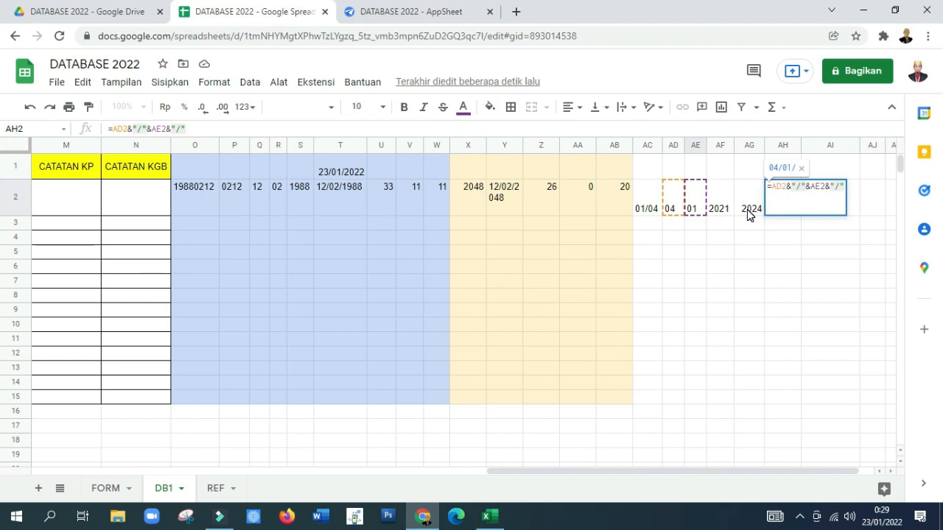
type("&AF2")
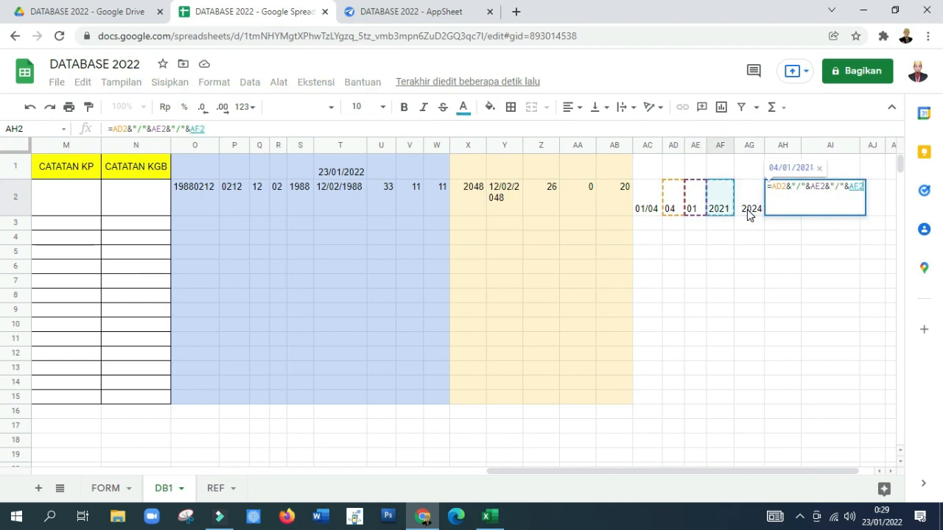
left_click(749, 212)
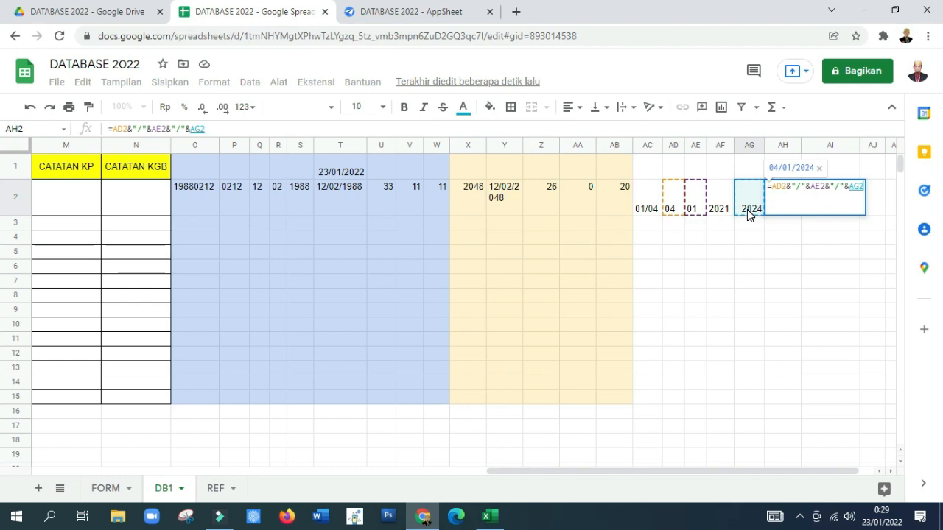
key("Return")
key("Up")
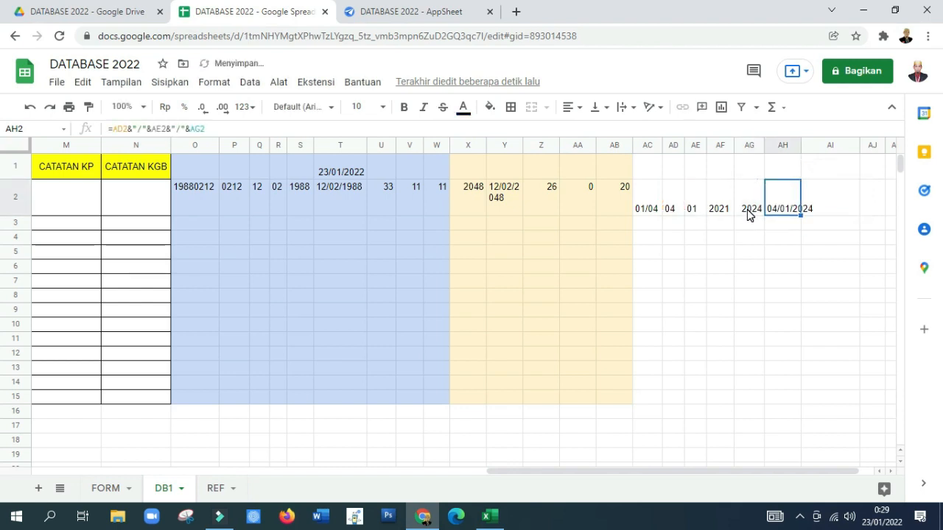
left_click_drag(803, 145, 826, 146)
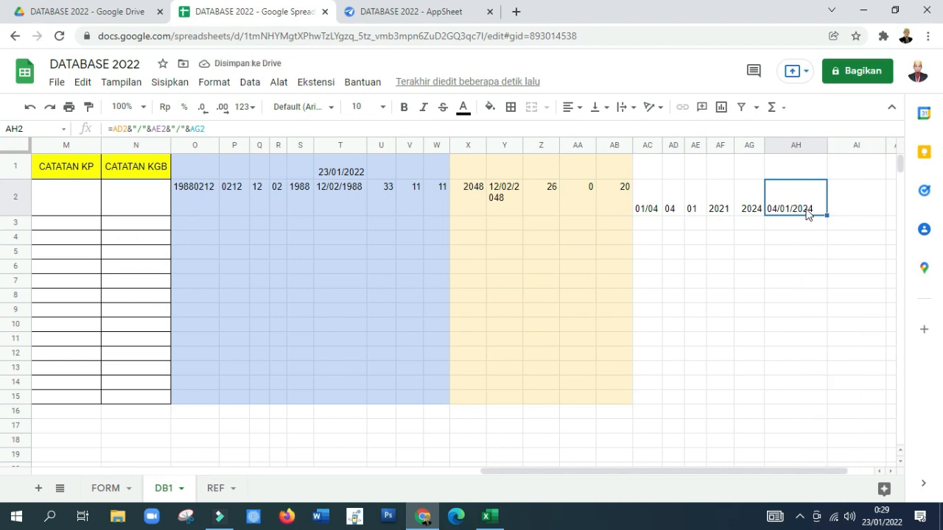
left_click_drag(826, 145, 821, 145)
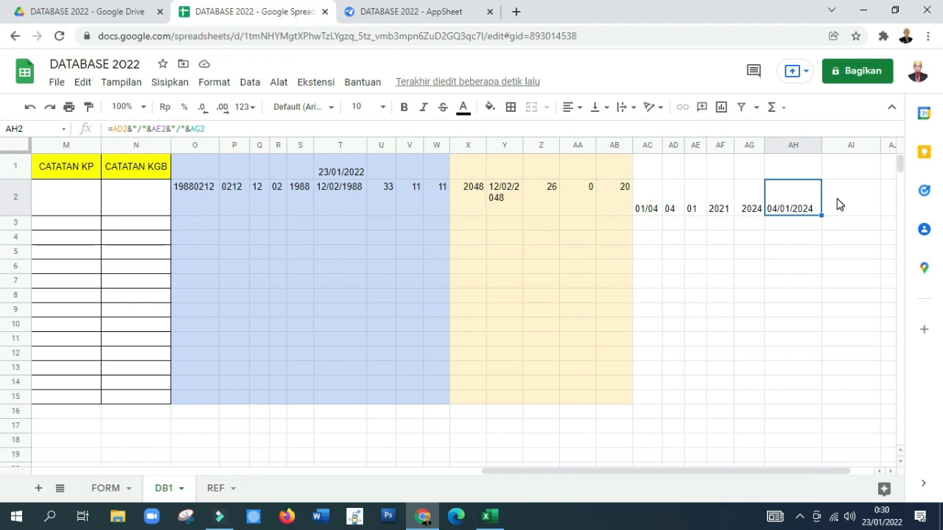
Step: Copy the formula text =DATEDIF($T$1;Y2;"Y") from Z2 into AI2
left_click(836, 204)
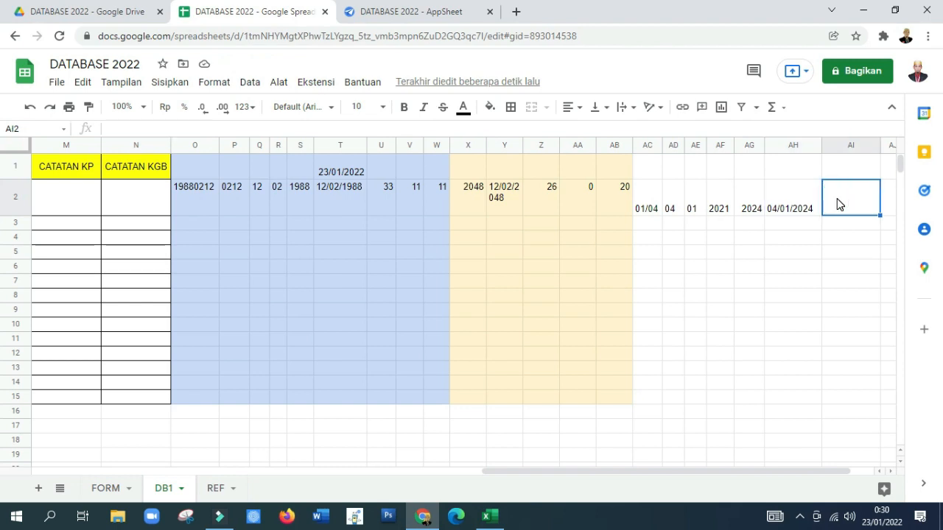
left_click(546, 209)
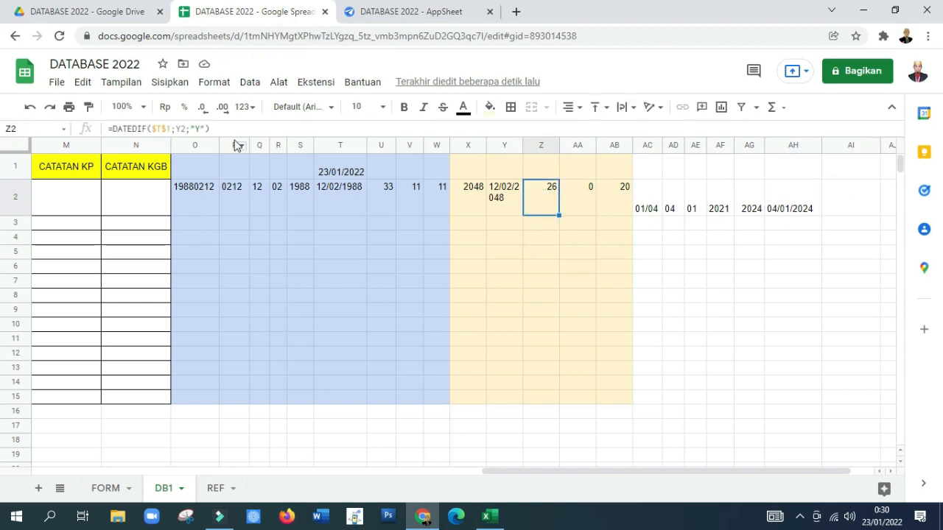
left_click_drag(212, 129, 107, 123)
key("ctrl+c")
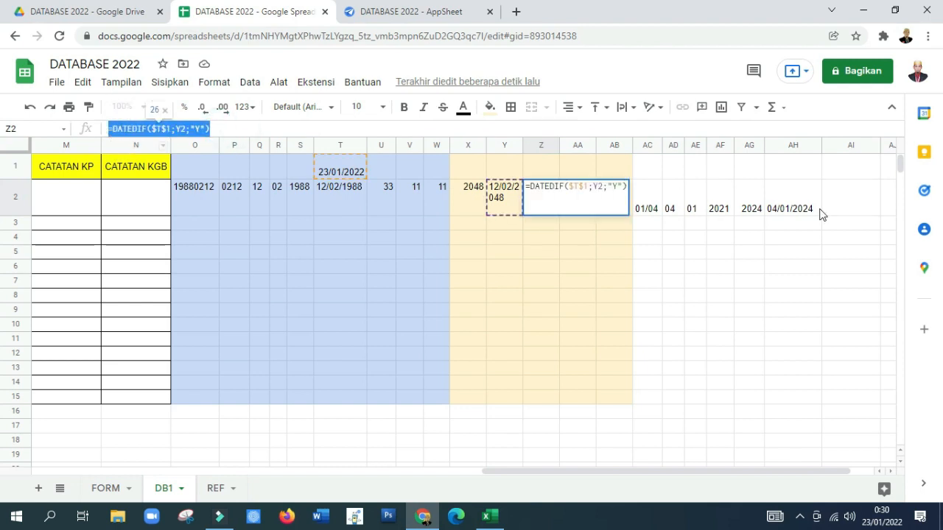
left_click(847, 203)
key("Return")
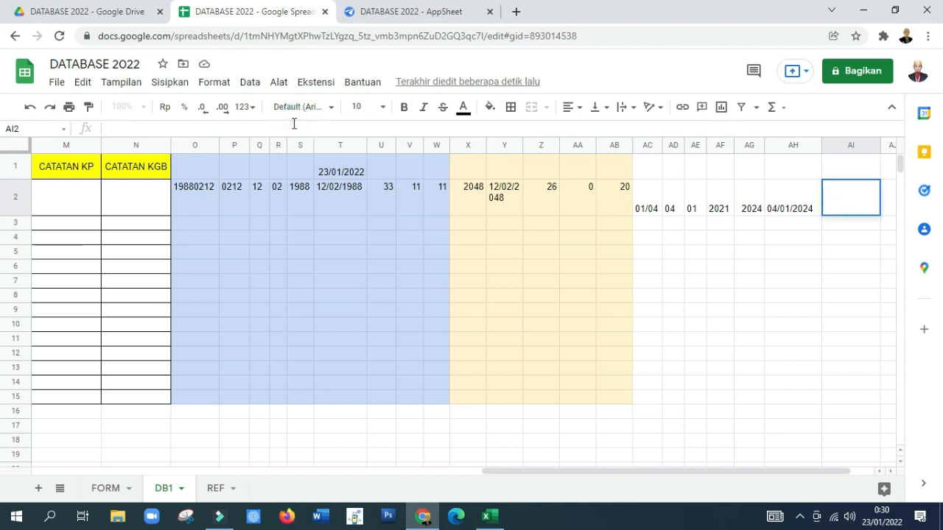
key("ctrl+v")
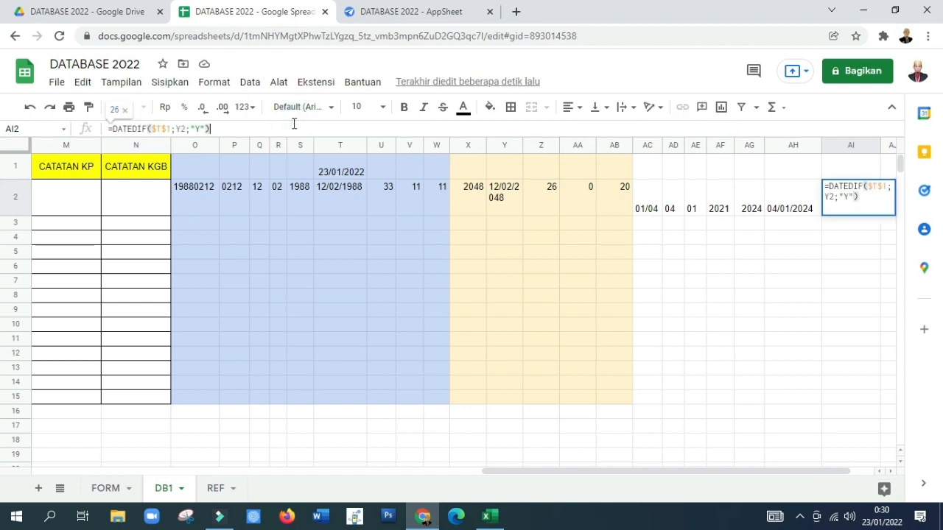
key("Return")
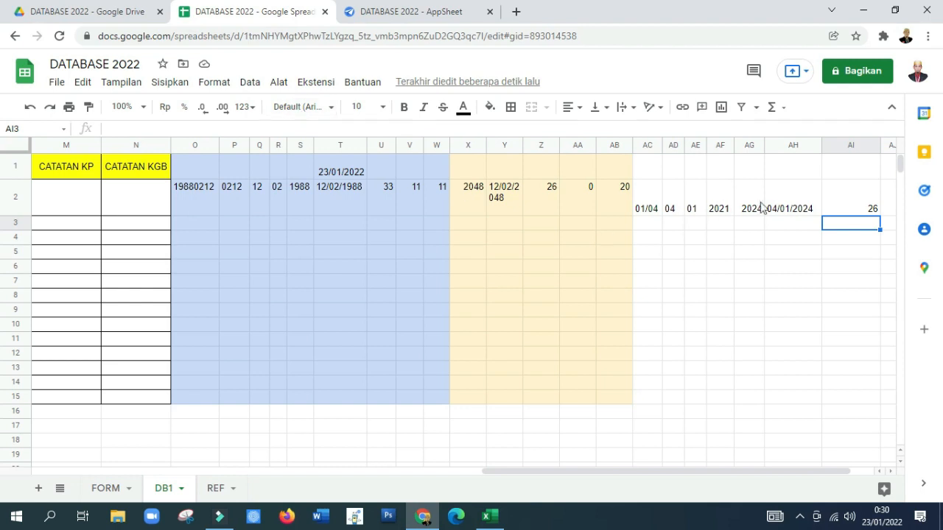
Step: Change the end-date reference in AI2 to AH2 so it reads =DATEDIF($T$1;AH2;"Y"), and narrow column AI
left_click(846, 208)
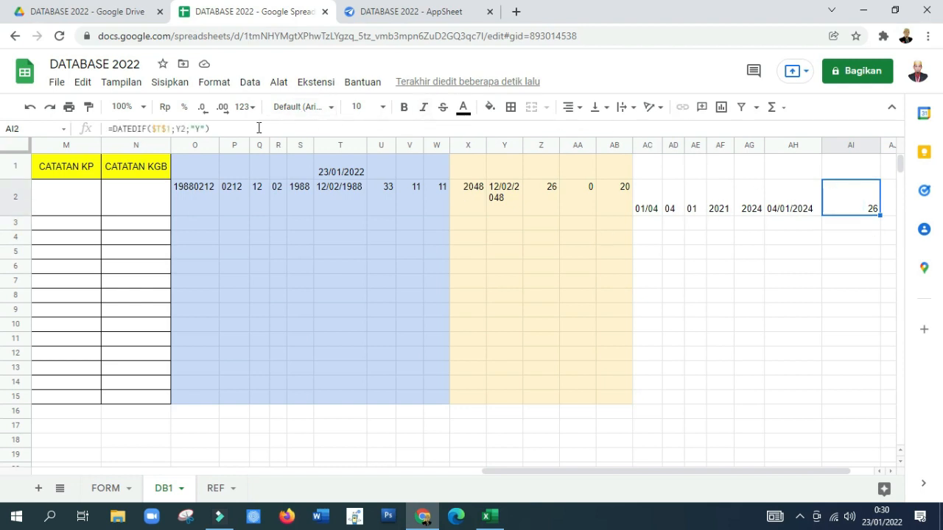
left_click(184, 129)
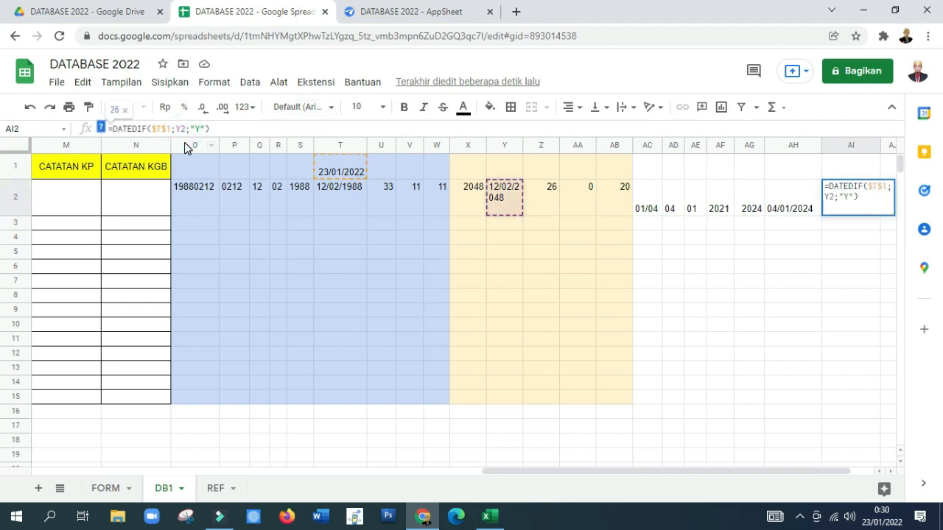
key("BackSpace")
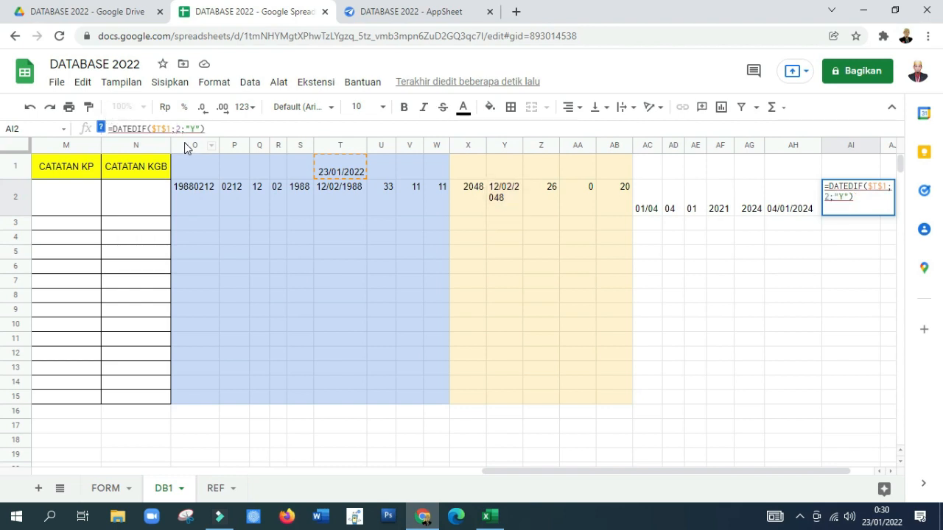
left_click(791, 207)
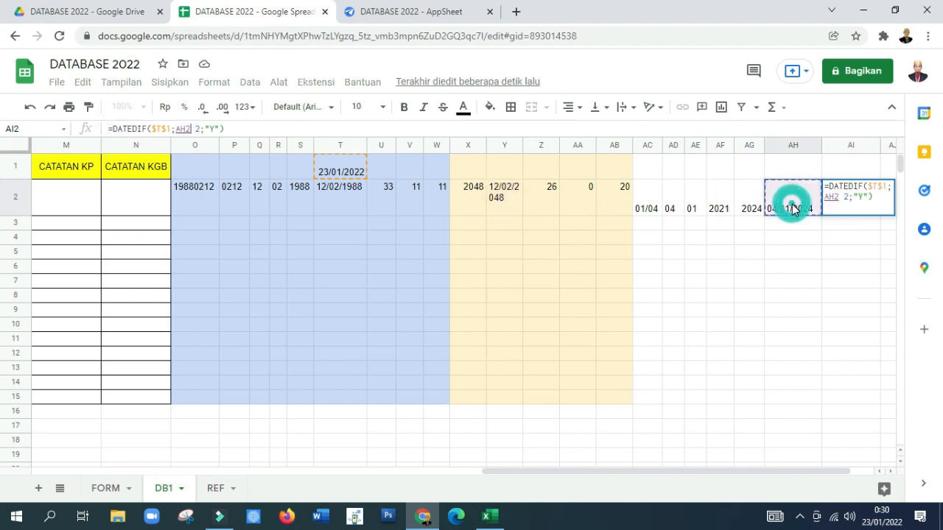
key("Return")
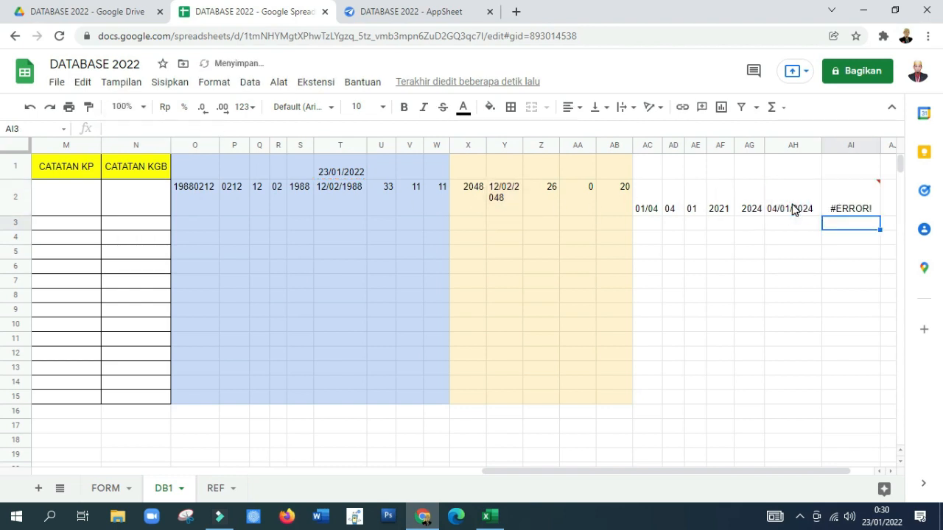
left_click(838, 208)
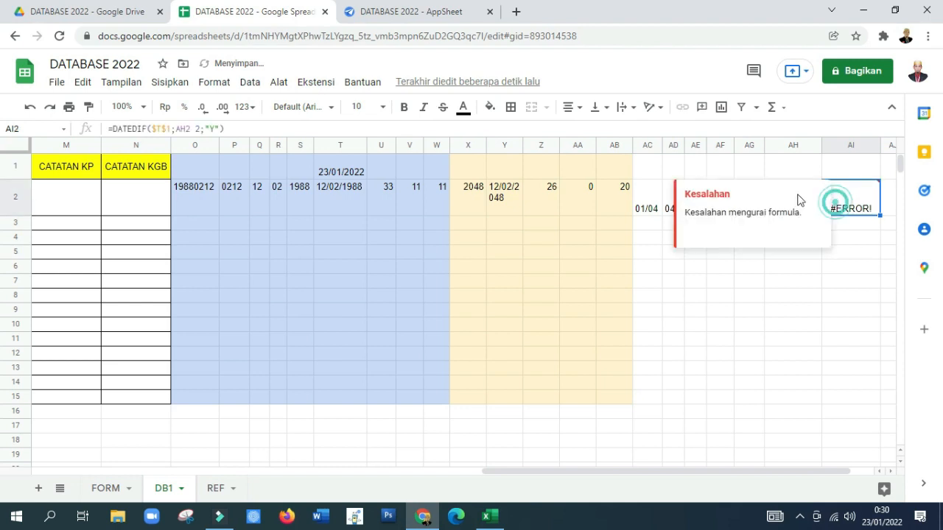
left_click(182, 128)
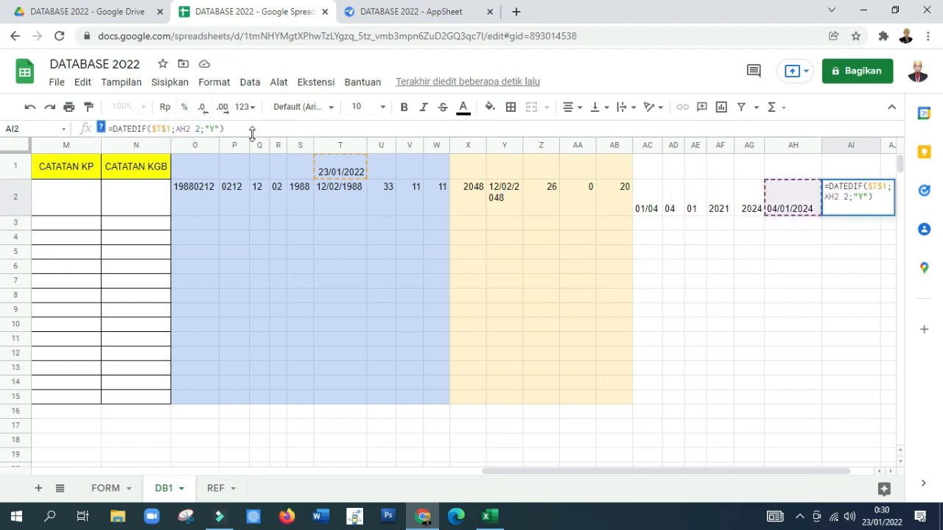
key("BackSpace")
key("BackSpace")
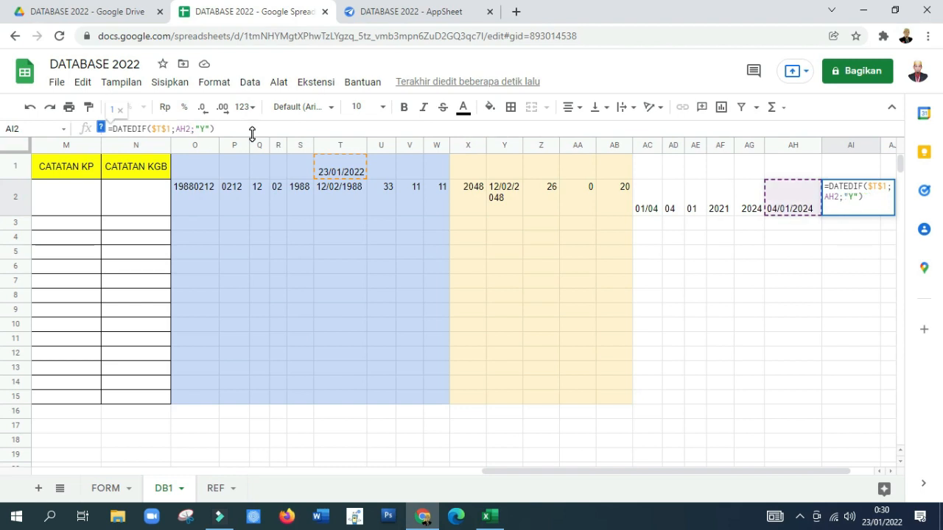
key("Return")
key("Up")
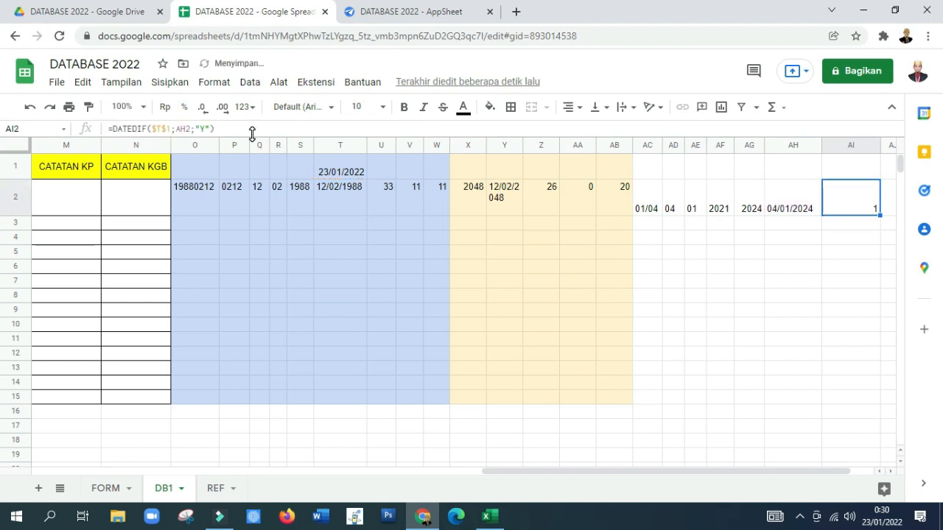
left_click_drag(880, 145, 844, 148)
Step: Copy the formula from AI2 into AJ2 and change its unit to "Ym" to calculate the remaining months
left_click(833, 198)
left_click_drag(258, 130, 94, 131)
key("ctrl+c")
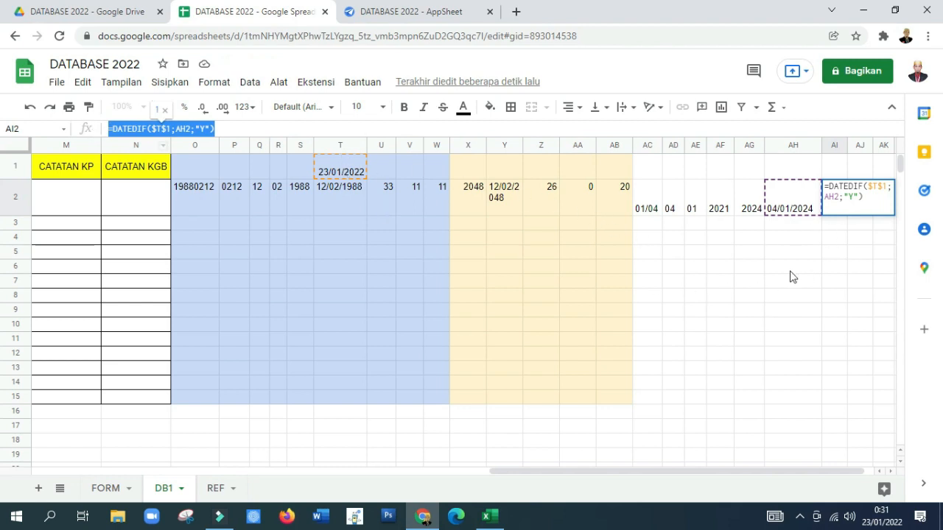
left_click(862, 250)
left_click(863, 211)
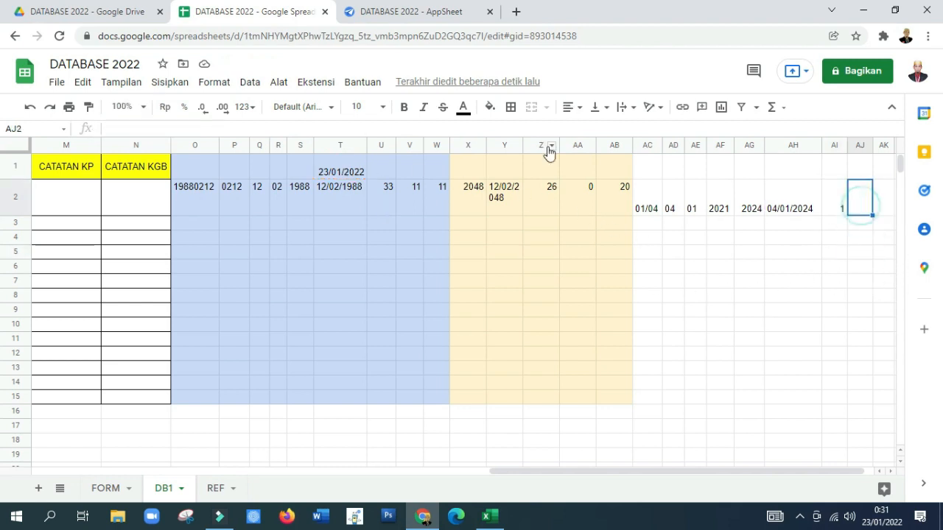
left_click(215, 128)
key("ctrl+v")
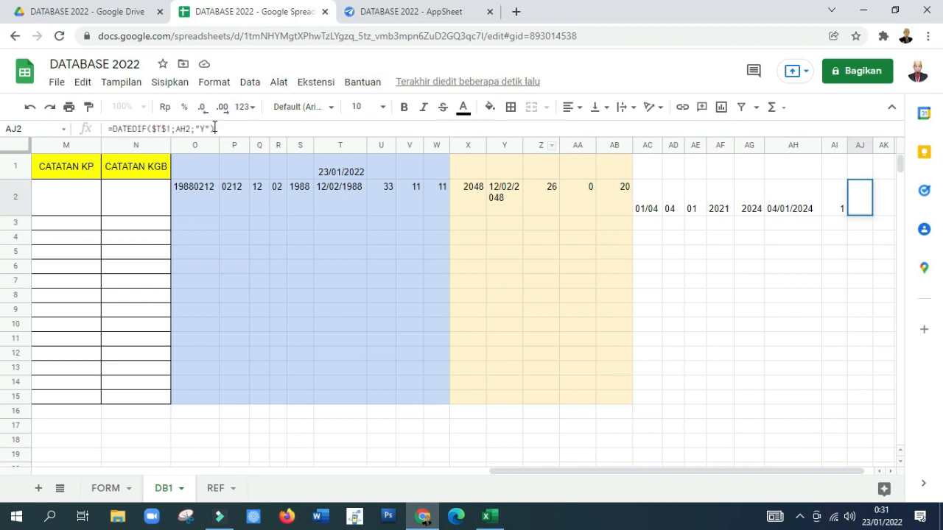
type("m")
key("Return")
key("Up")
Step: Enter =DATEDIF($T$1;AH2;"md") in AK2 to calculate the remaining days, and narrow columns AI through AK
key("Right")
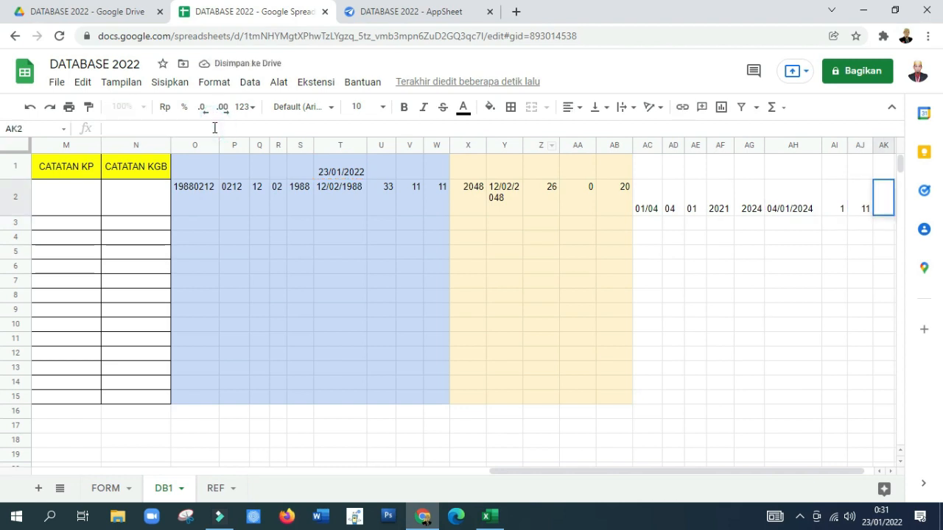
key("ctrl+v")
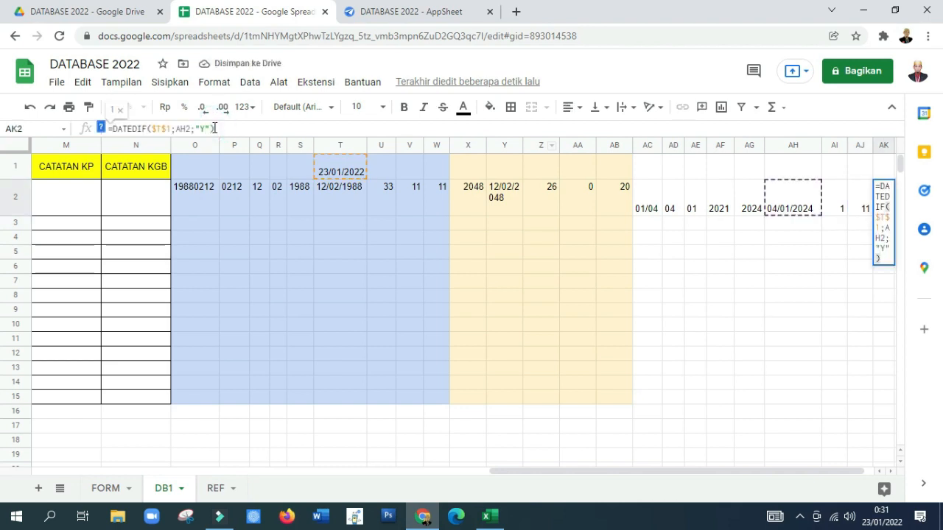
key("Return")
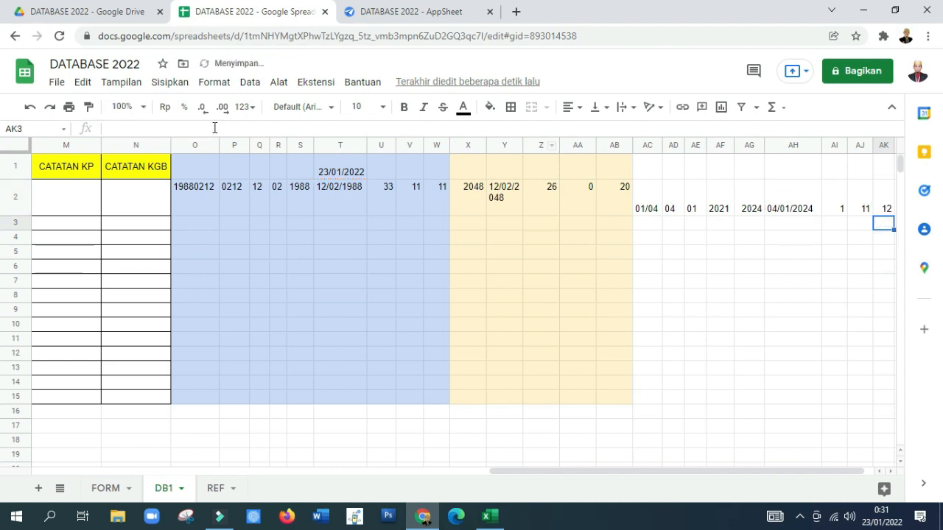
key("Up")
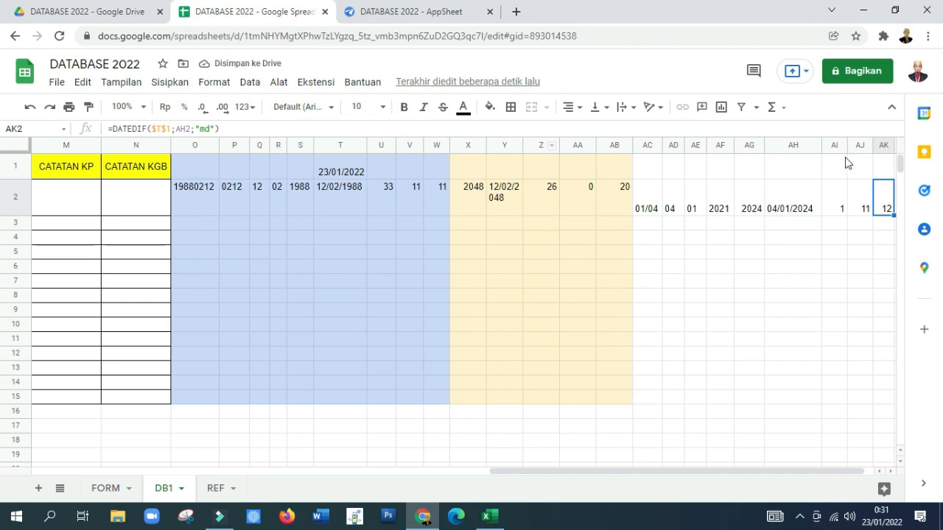
left_click_drag(846, 148, 881, 145)
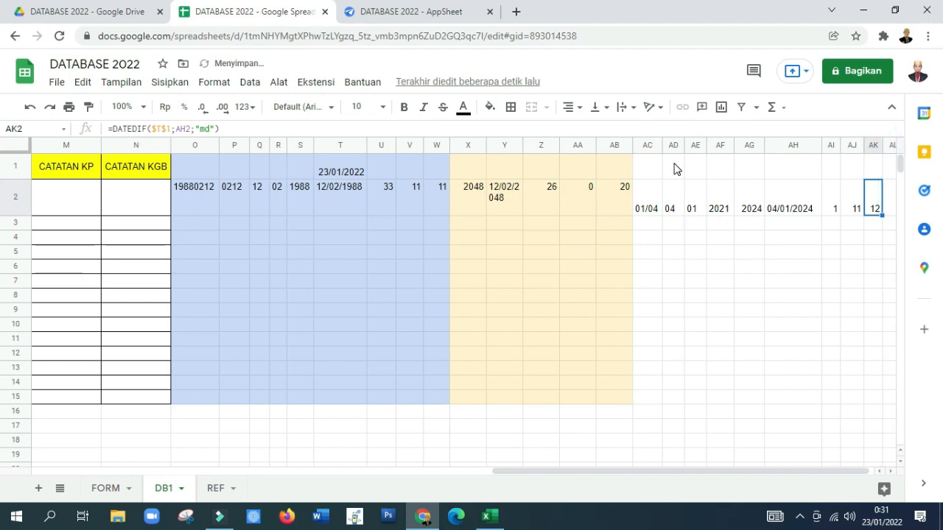
Step: Fill the range AC1:AK15 with cyan to mark the promotion-date helper columns
left_click_drag(655, 164, 879, 405)
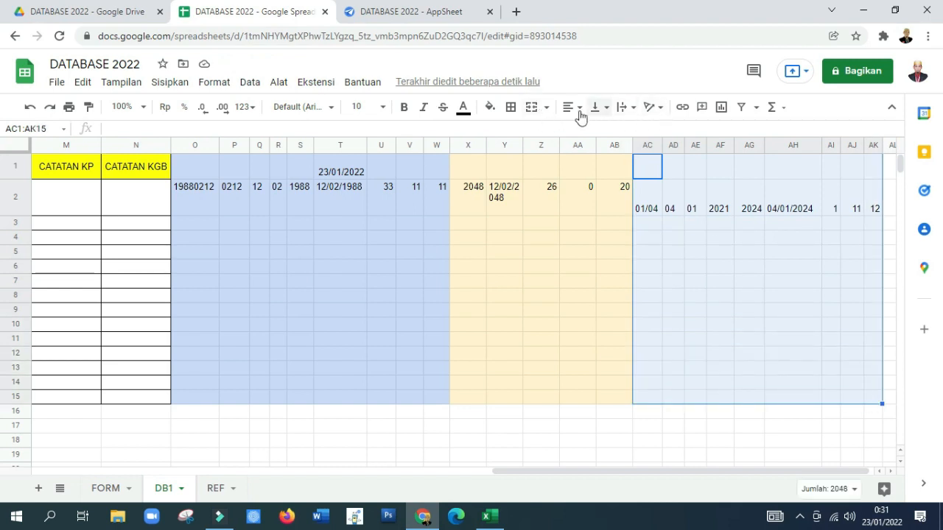
left_click(491, 108)
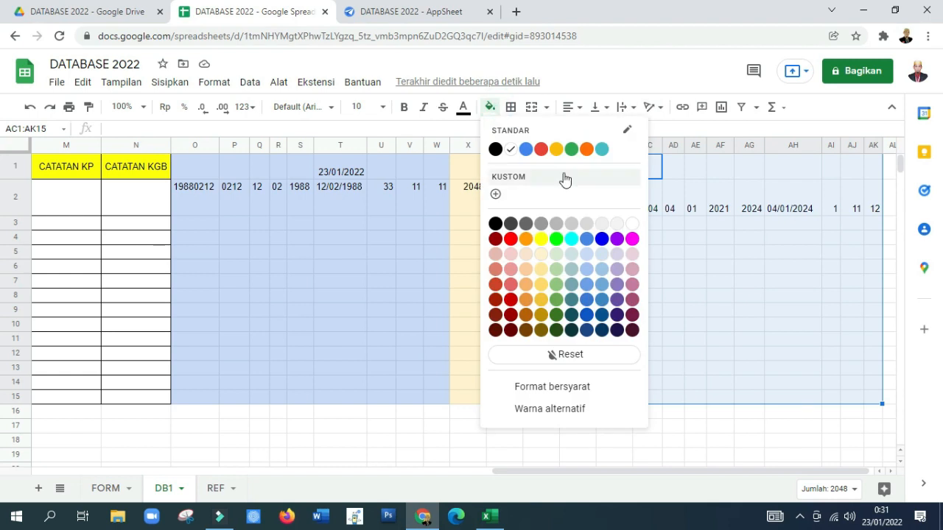
left_click(570, 239)
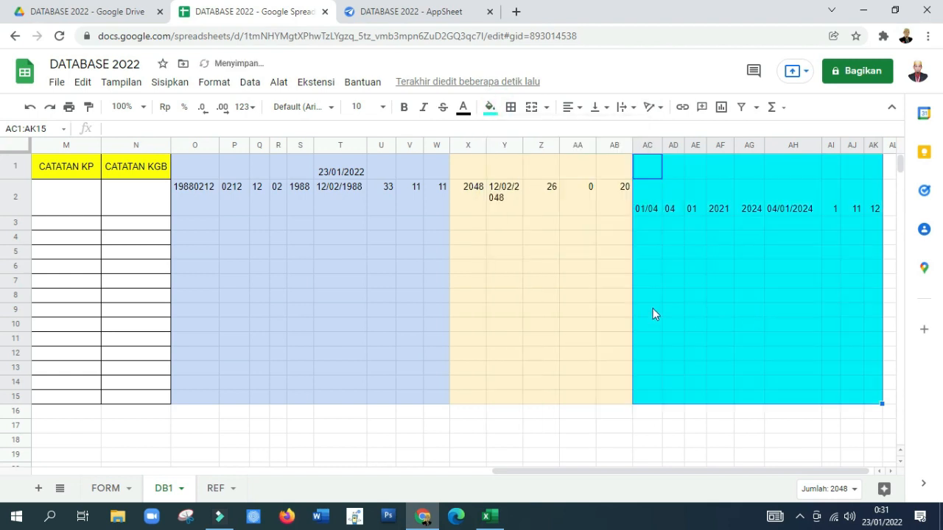
left_click(542, 281)
Step: Start the CATATAN KP formula in M2 with ="Akan Naik Pangkat pada "&AH2 to state the promotion date
left_click(657, 196)
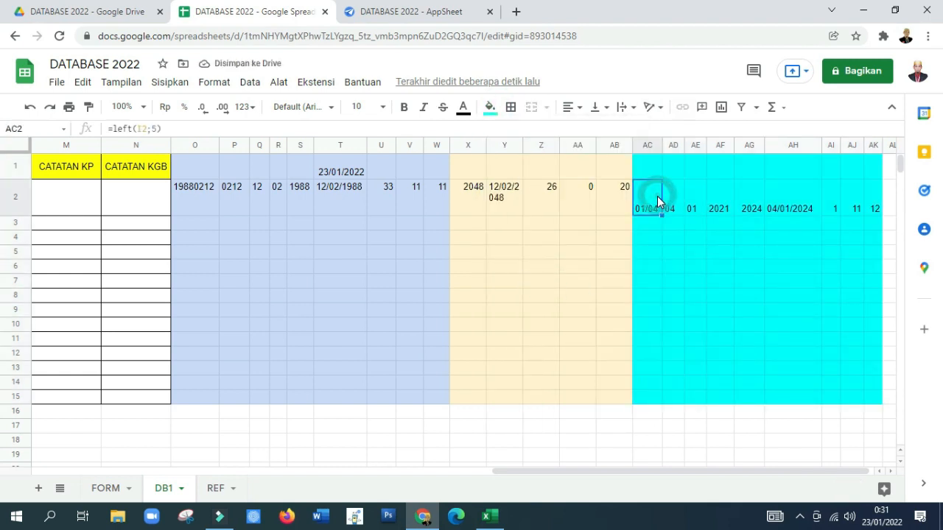
key("Left")
key("Left")
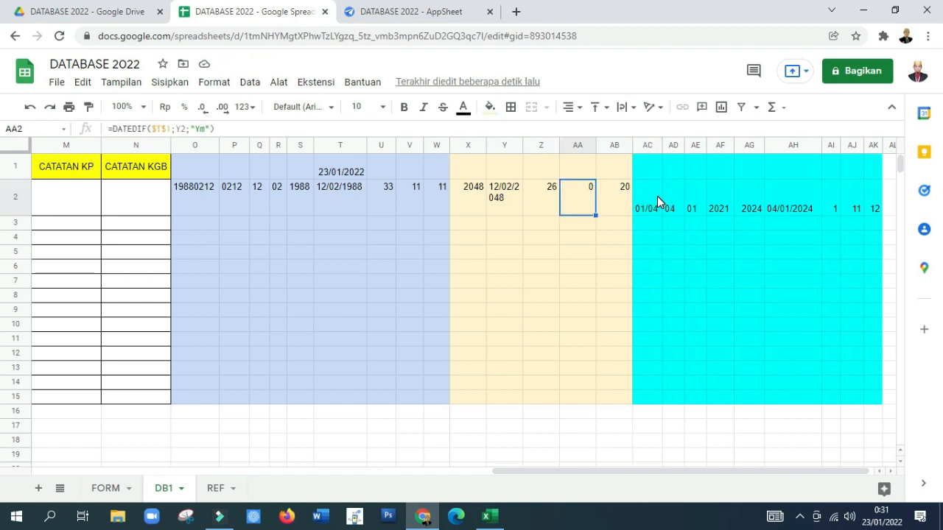
key("Left")
key("Left")
key("Left")
key("Left")
key("Left")
key("Left")
key("Left")
key("Left")
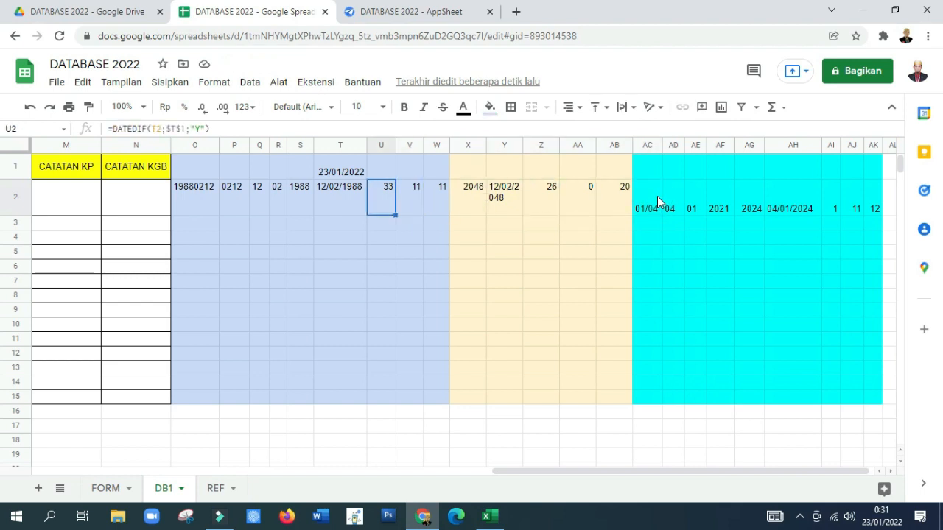
key("Left")
key("Left")
key("Left")
key("Left")
key("Left")
key("Left")
key("Left")
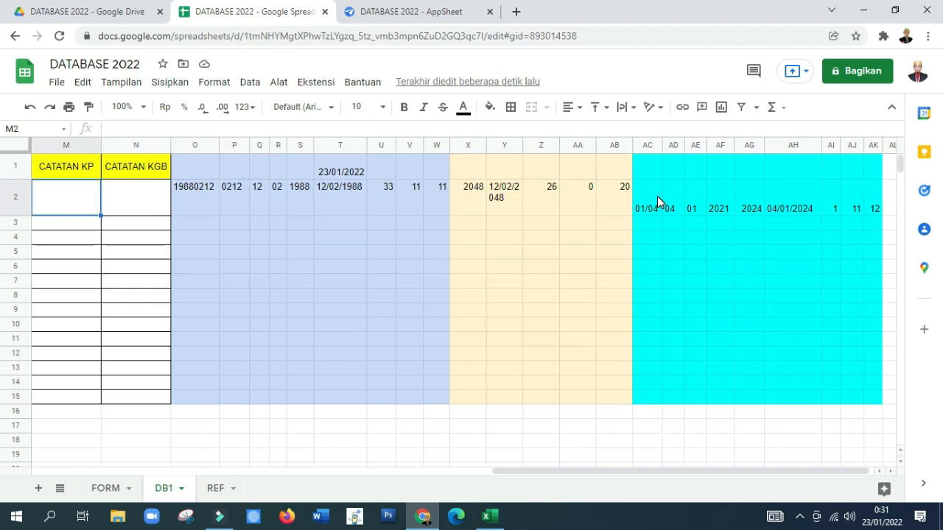
key("Right")
key("Right")
key("Right")
key("Right")
key("Right")
key("Right")
key("Right")
key("Right")
key("Right")
key("Right")
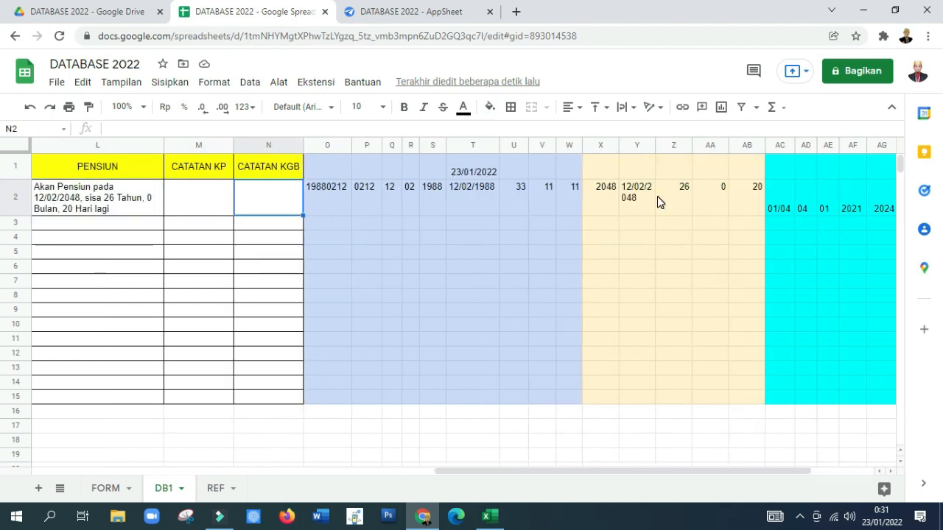
key("Left")
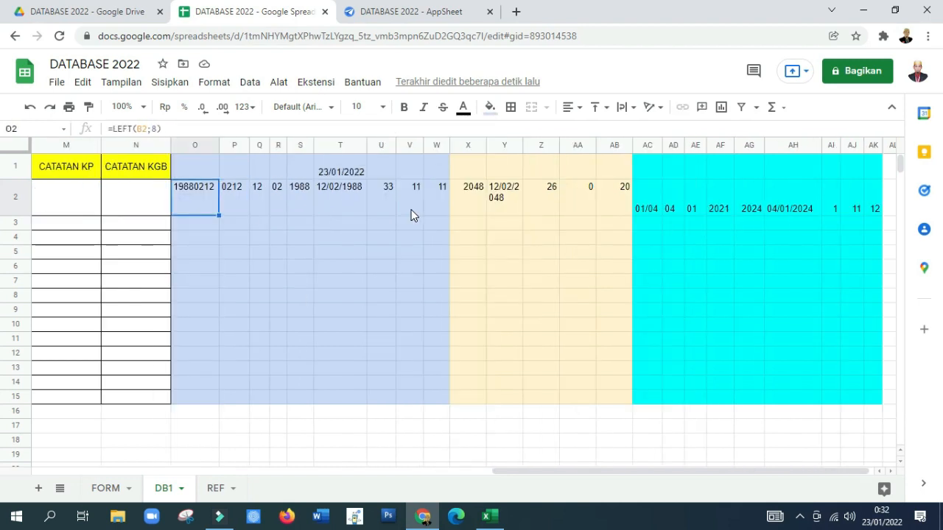
key("Left")
key("Left")
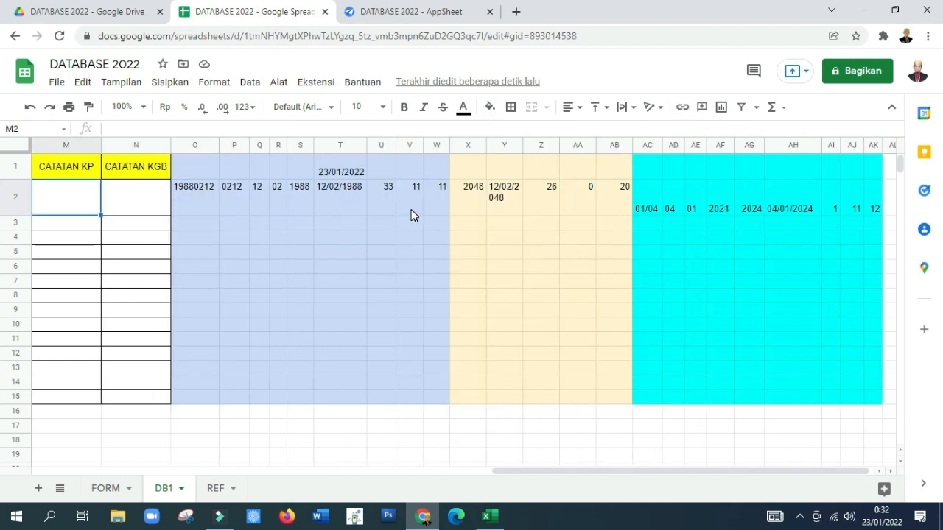
type("=\"")
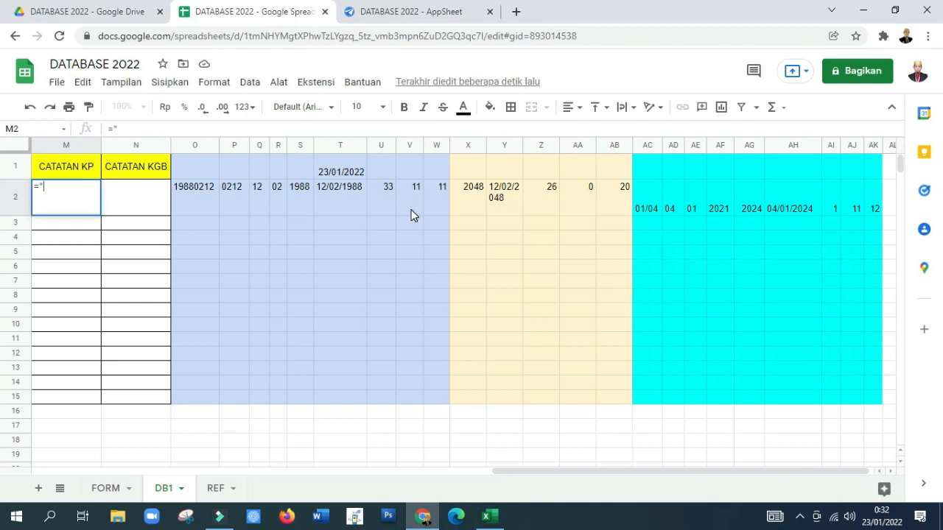
type("Akan")
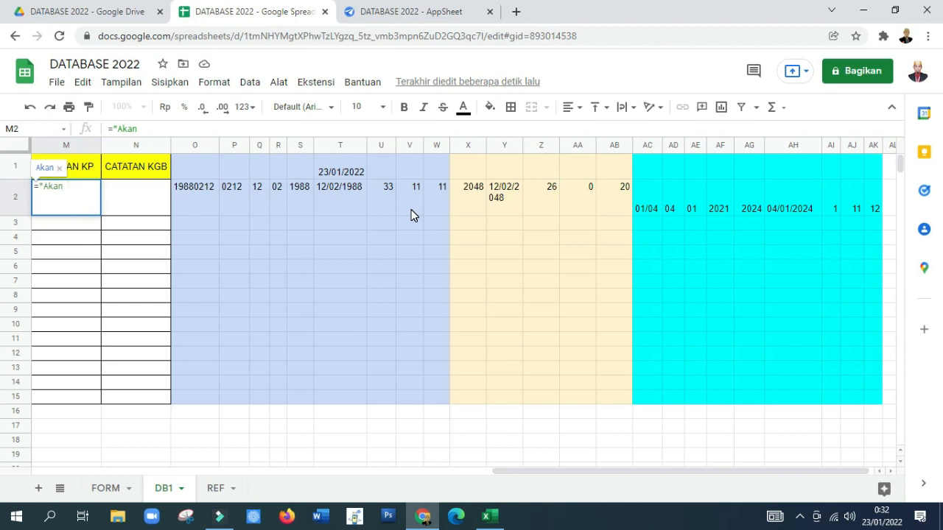
type(" Naik ")
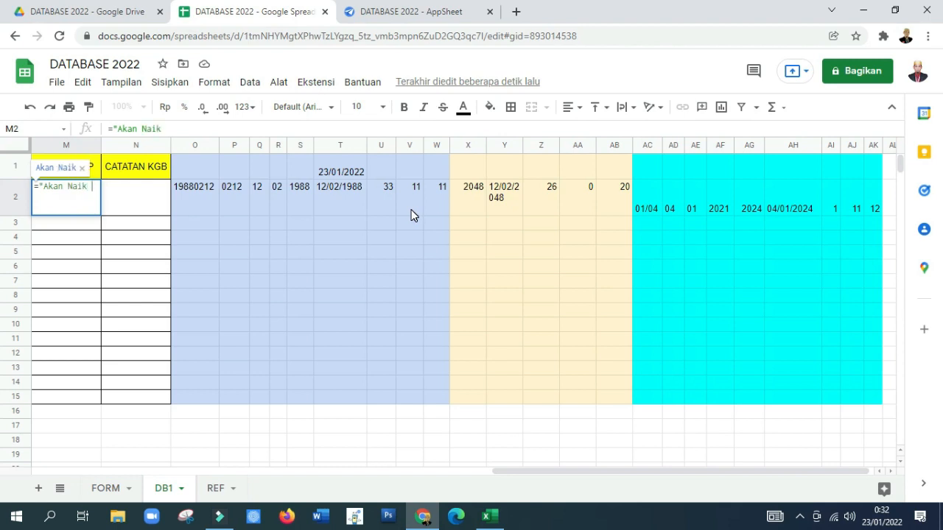
type("Pangkat")
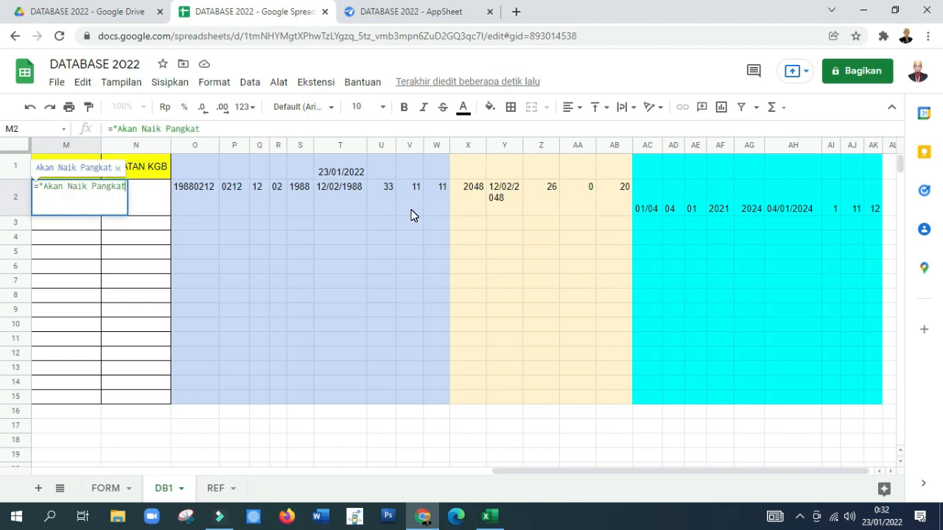
type(" pada \"&")
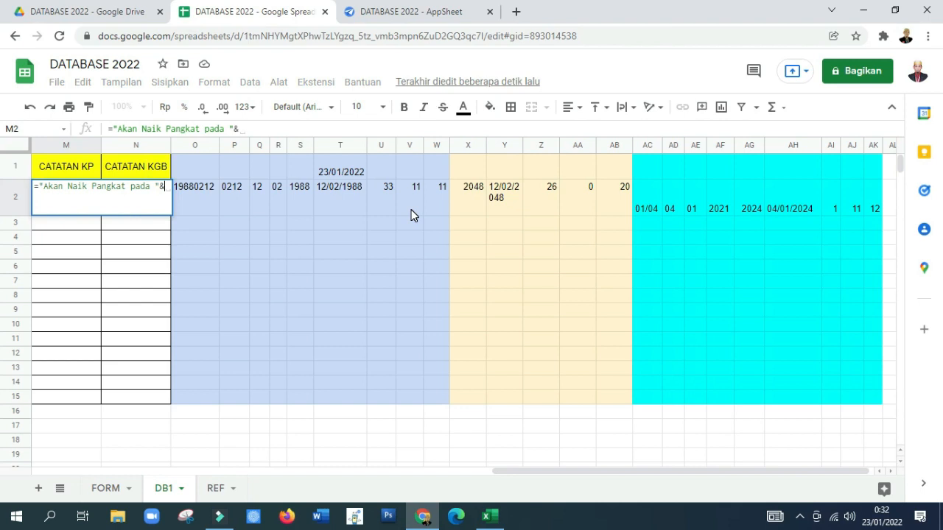
left_click(790, 209)
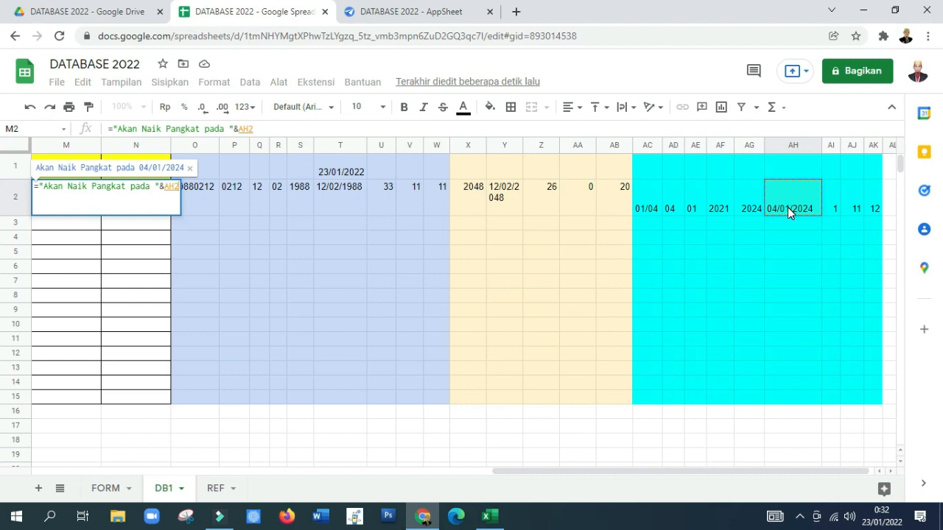
Step: Extend the M2 formula with &", sisa "&AI2&" Tahun, " to add the remaining years
type("&\"")
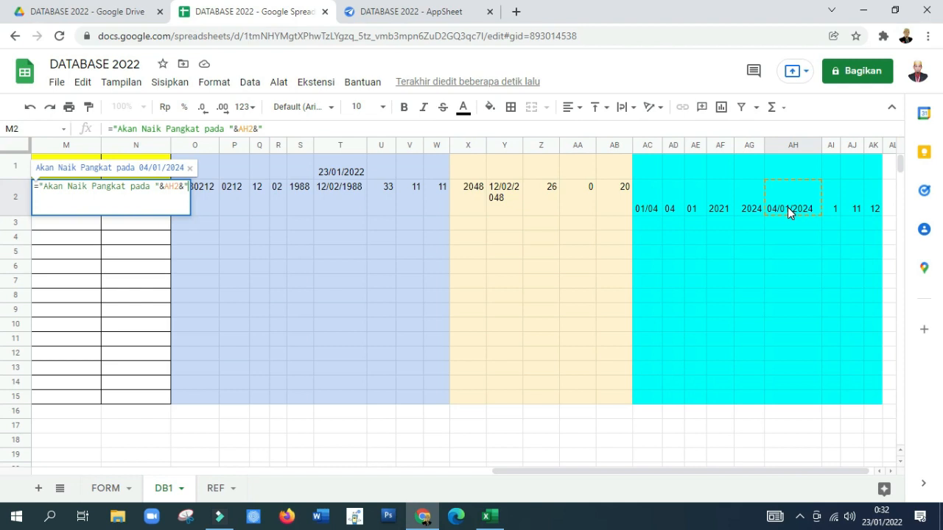
type(",")
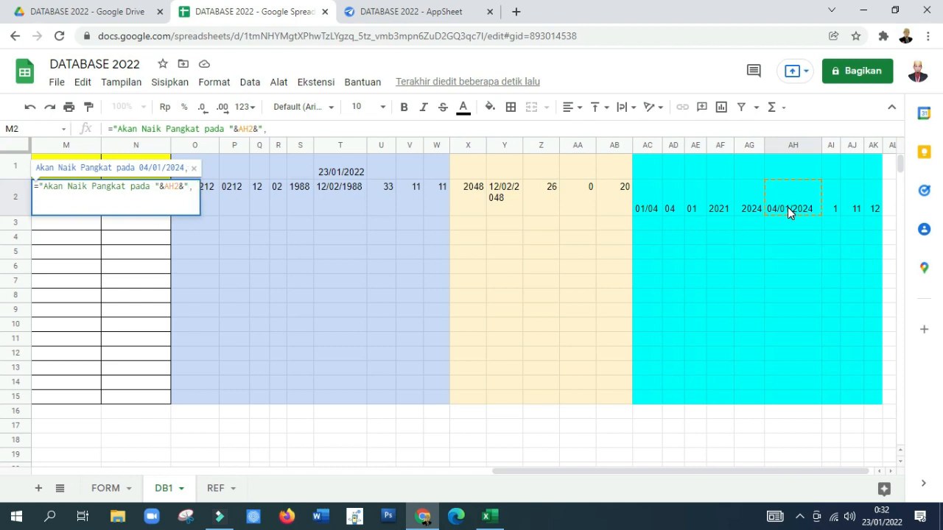
type(" sisa")
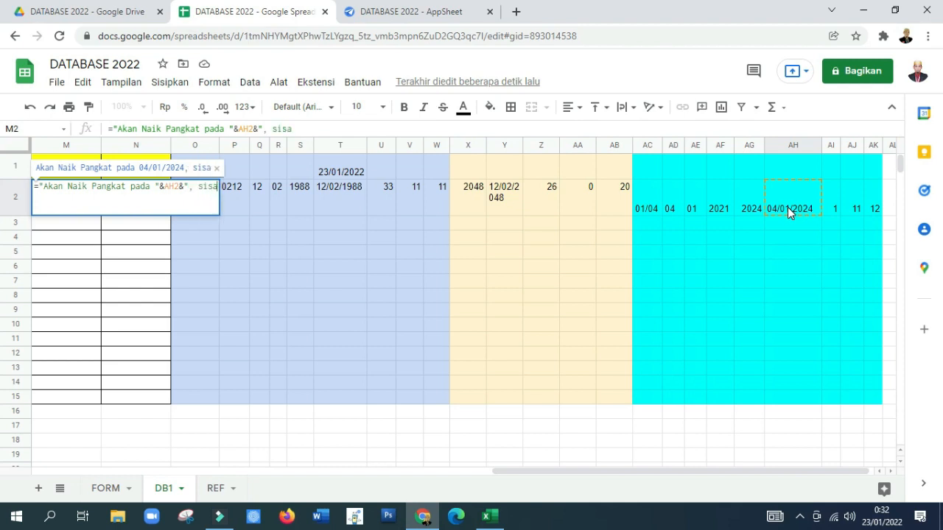
type(" \"&")
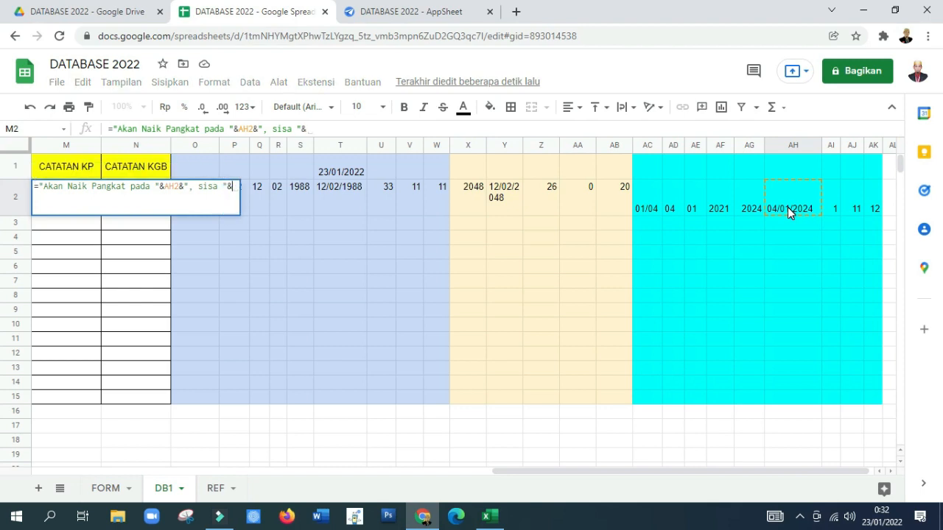
left_click(833, 213)
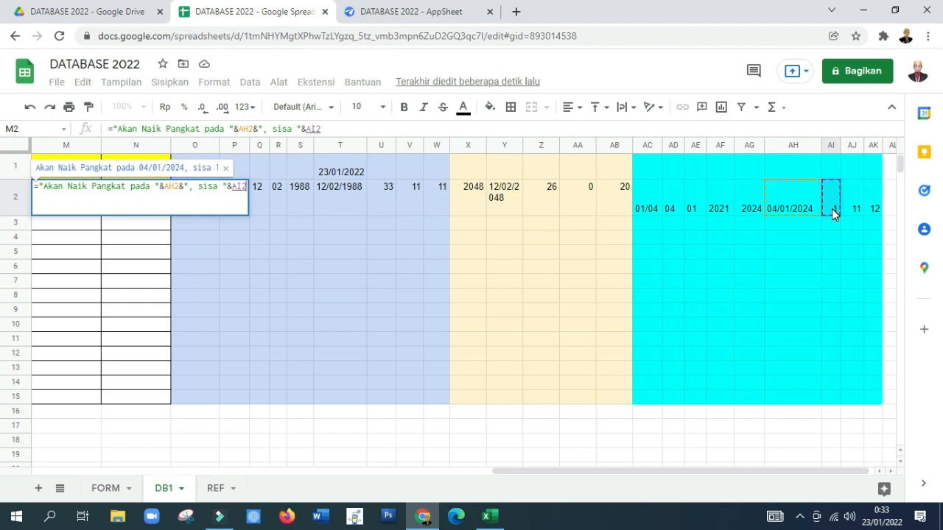
type("&")
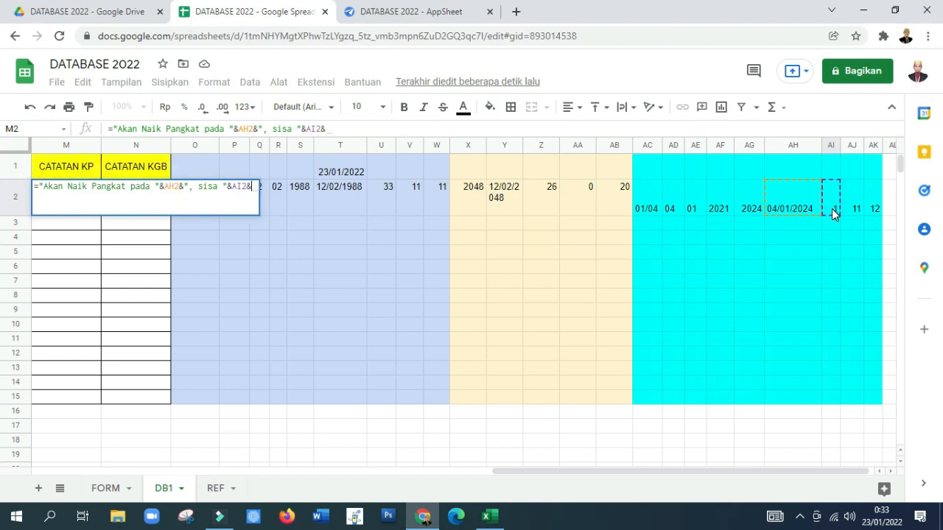
type("\"")
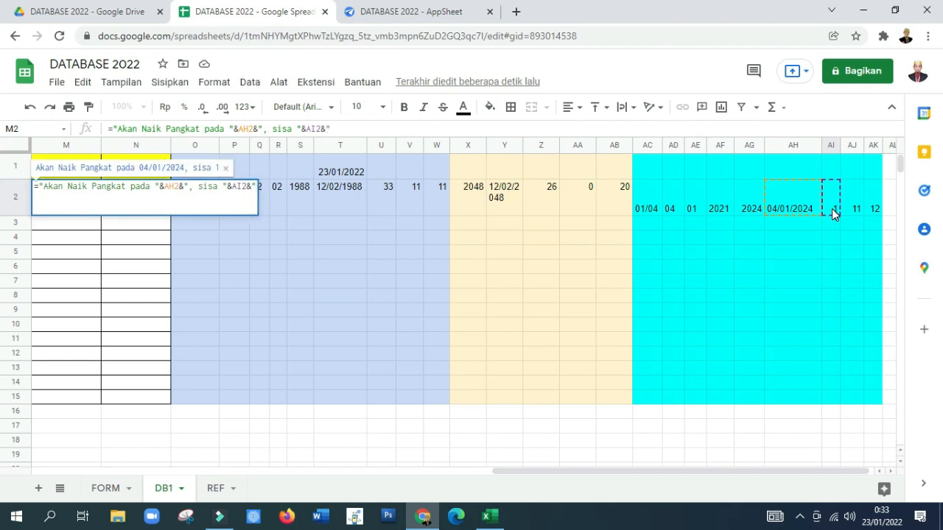
type(" T")
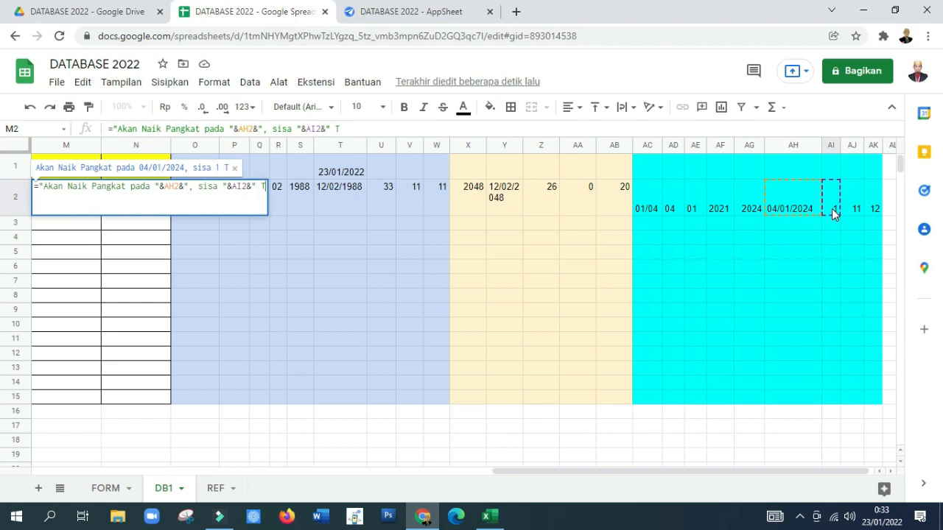
type("ahun, ")
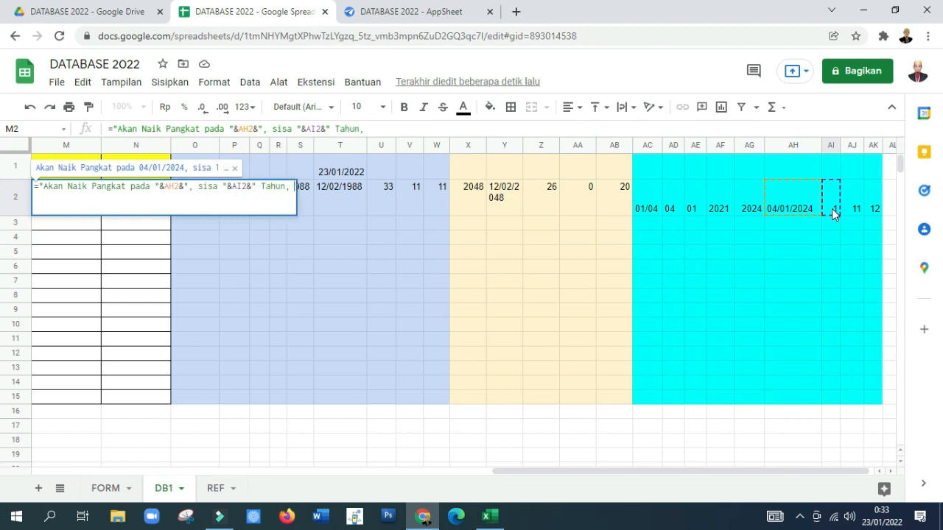
type("\"")
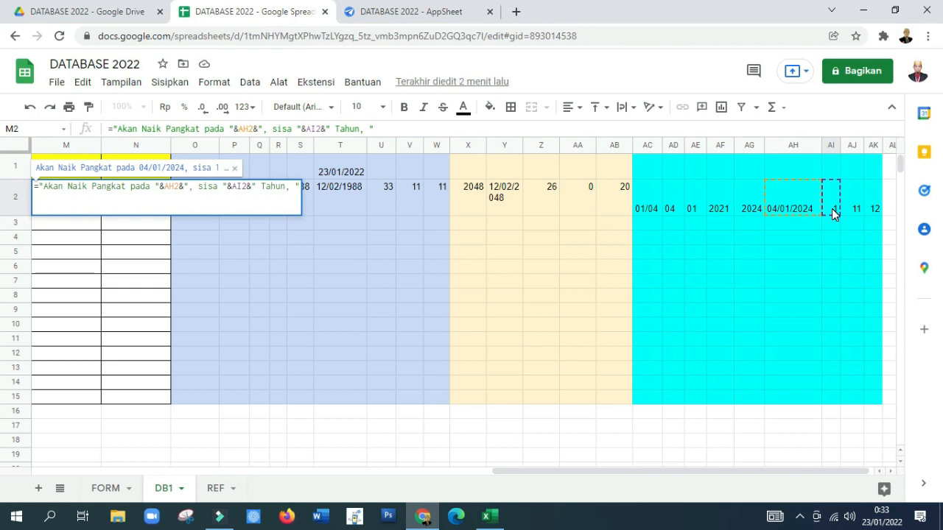
type("&")
Step: Add the remaining months to the M2 formula with &AJ2&" Bulan, "
left_click(852, 208)
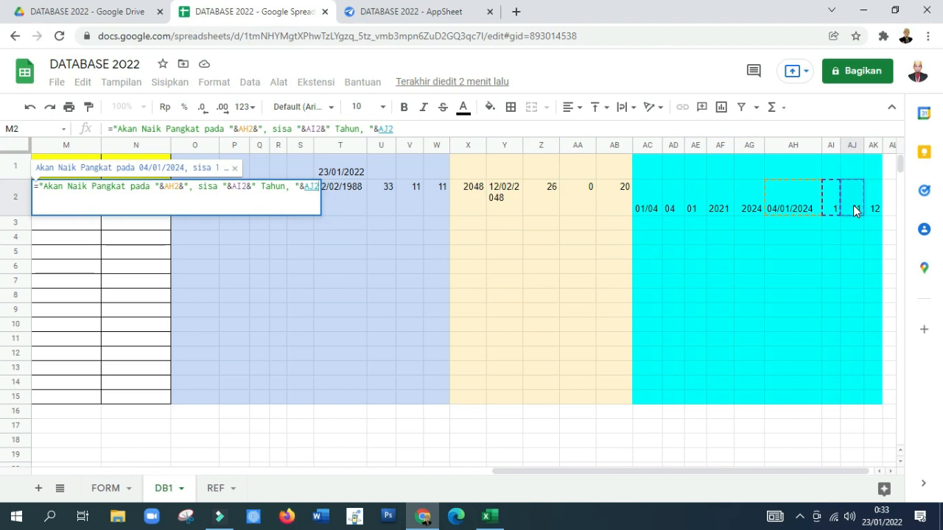
type("&\"")
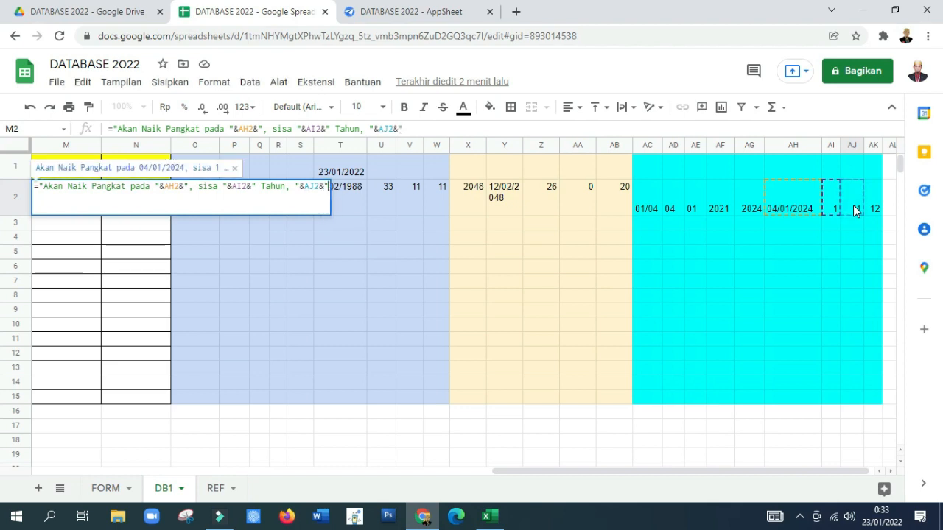
type(" Bulam")
key("BackSpace")
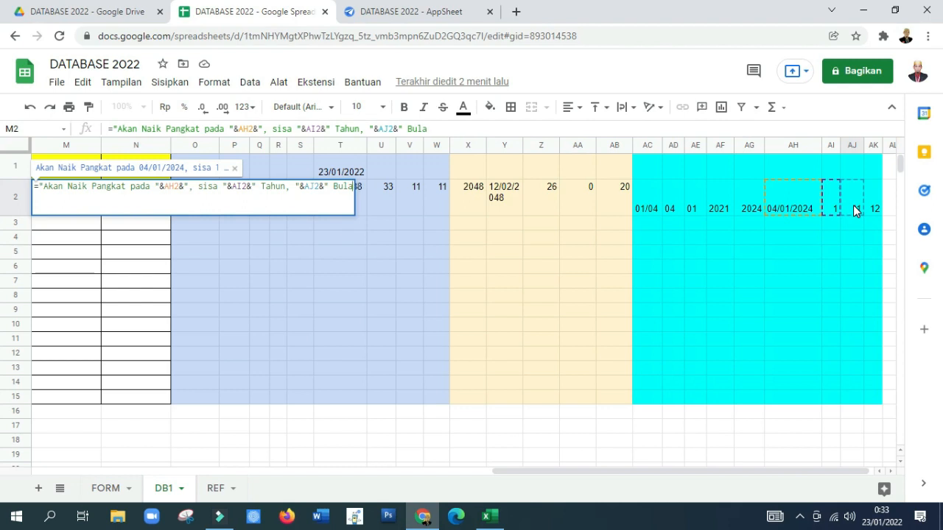
type("n, ")
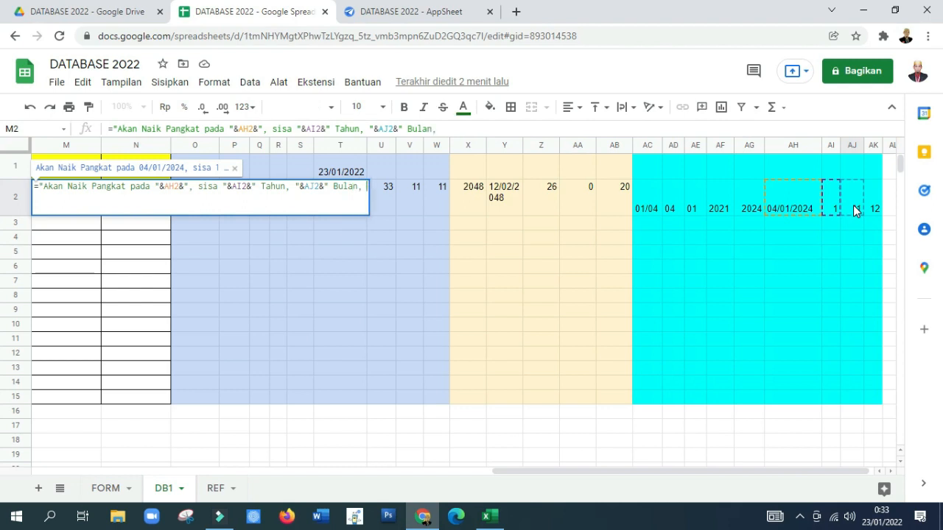
type("\"&O2")
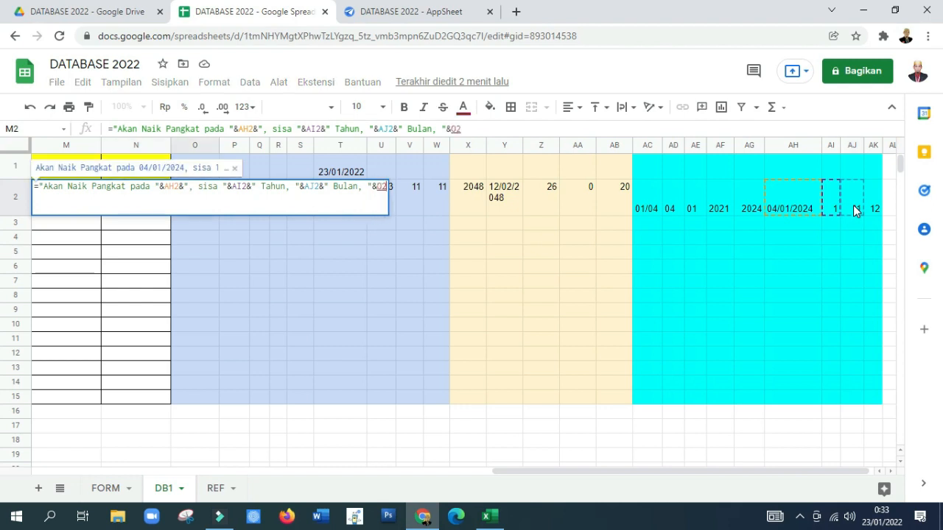
Step: Complete the M2 formula with &AK2&" Hari lagi" for the remaining days and confirm it
left_click(872, 206)
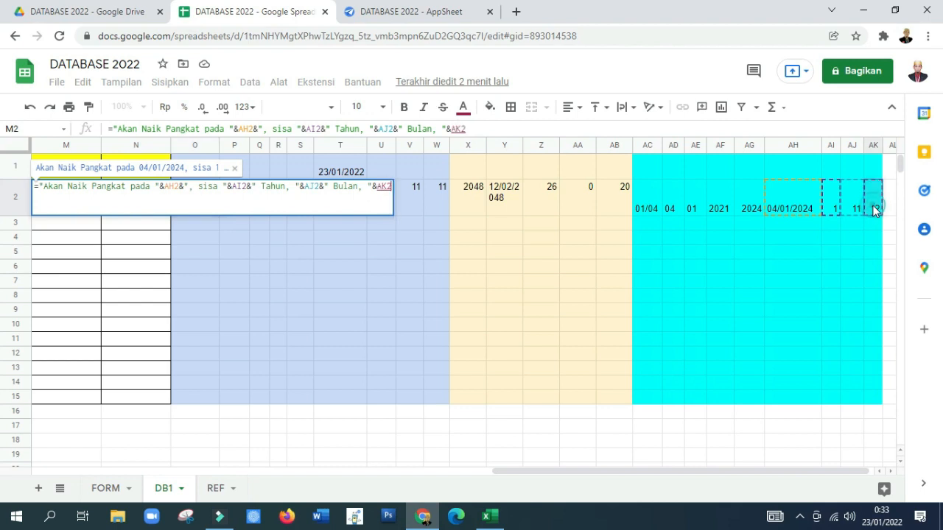
type("&\"")
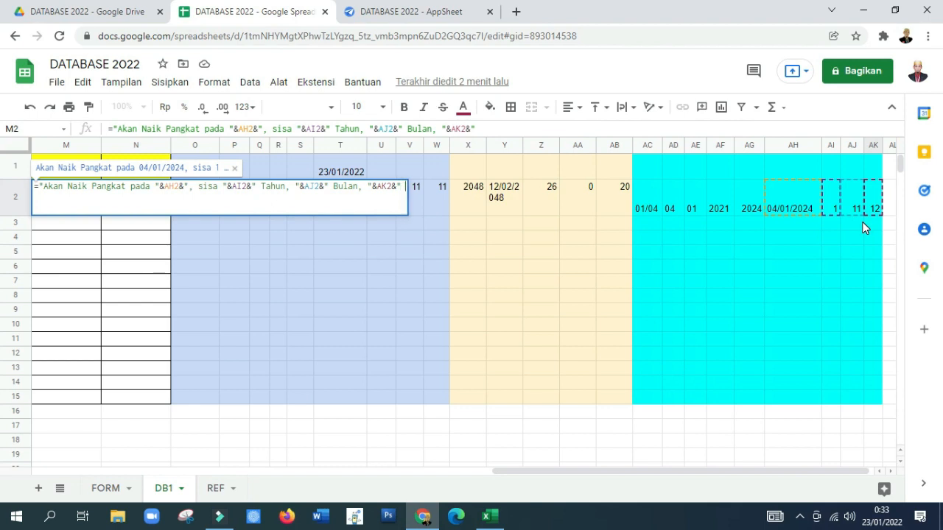
type(" Hari")
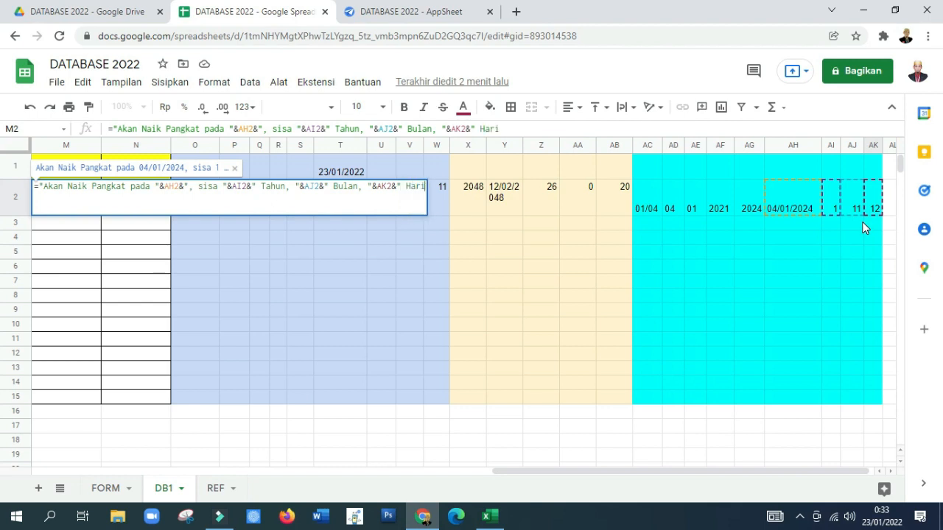
type(" lagi\"")
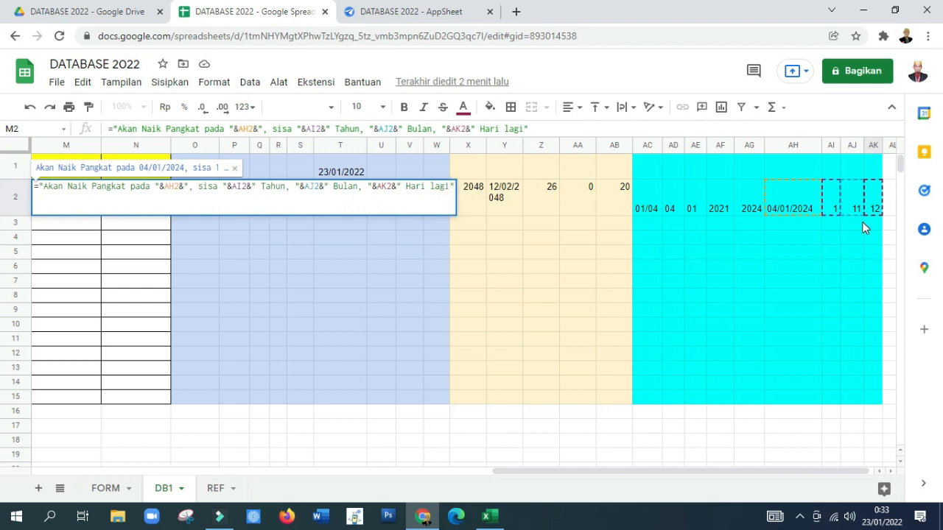
key("Return")
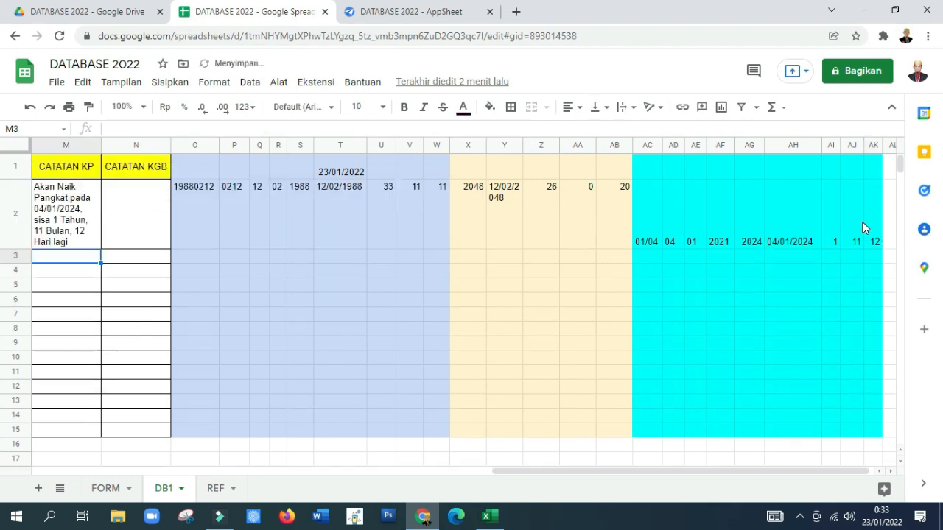
Step: Review the promotion note formula in M2 and the days formula in AK2, and select the CATATAN KGB cell N2
key("Up")
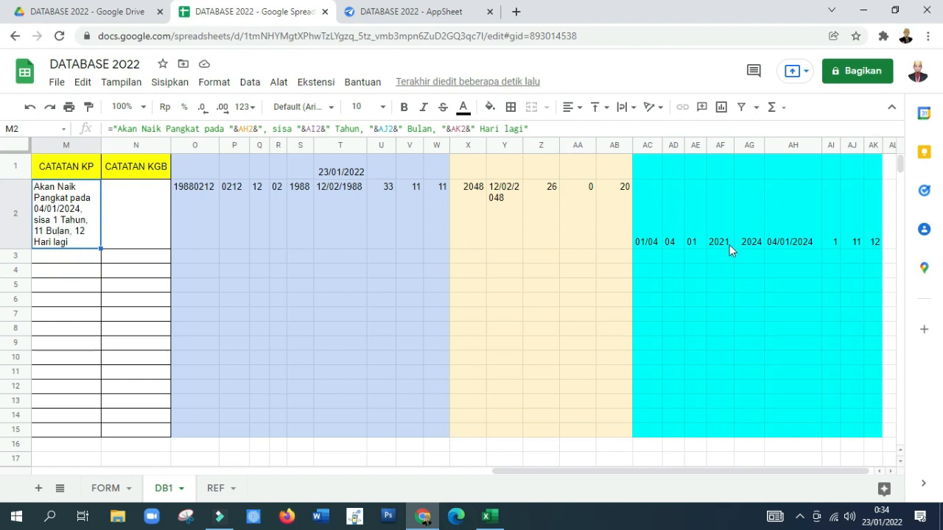
left_click(873, 244)
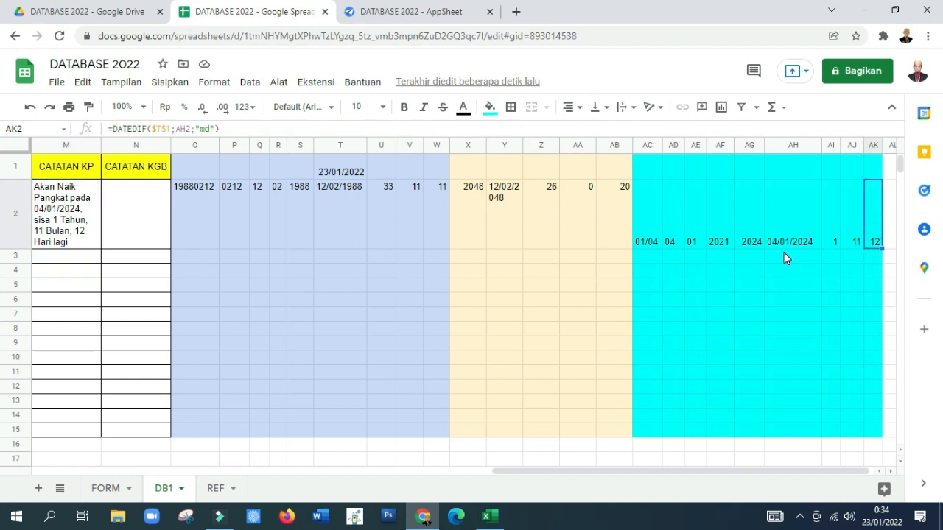
left_click(136, 213)
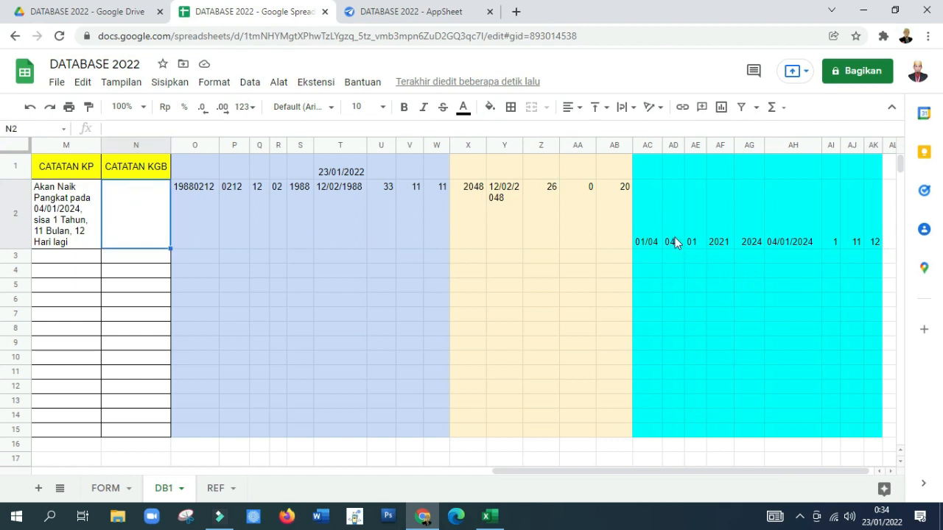
Step: Copy the promotion helper formulas in AC2:AK2 and paste them into the range starting at AL2
left_click_drag(645, 201, 874, 240)
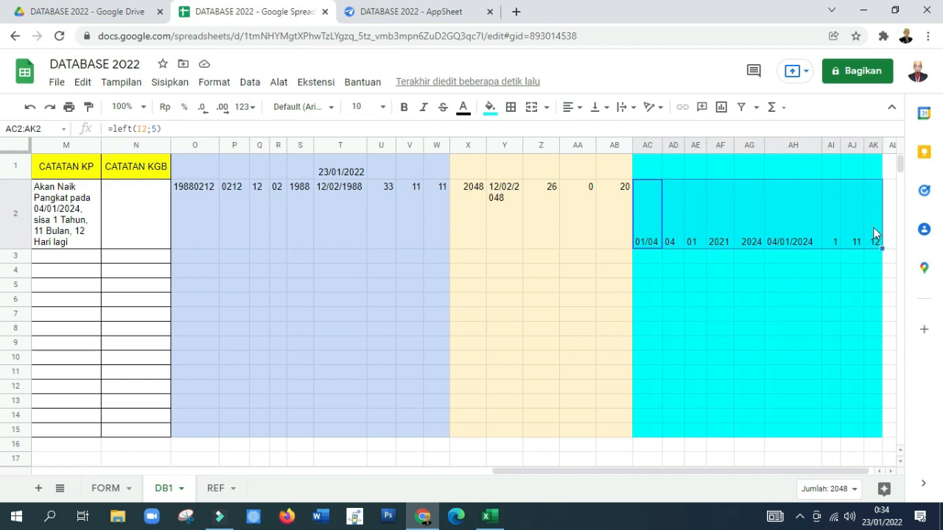
right_click(865, 214)
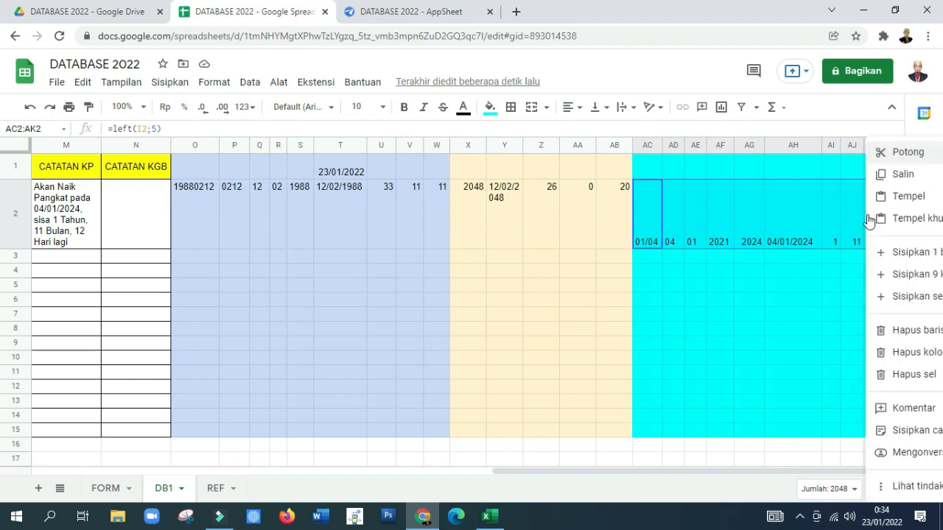
left_click(900, 175)
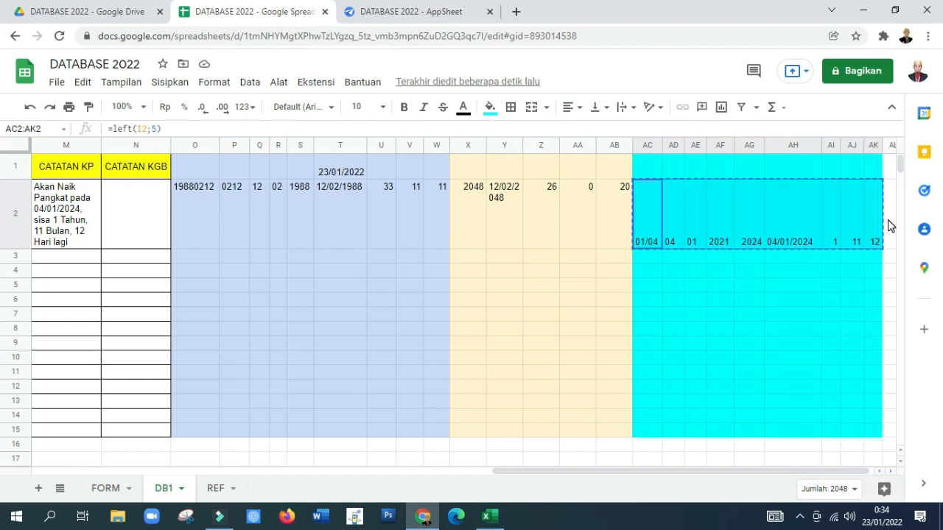
left_click(888, 220)
right_click(887, 219)
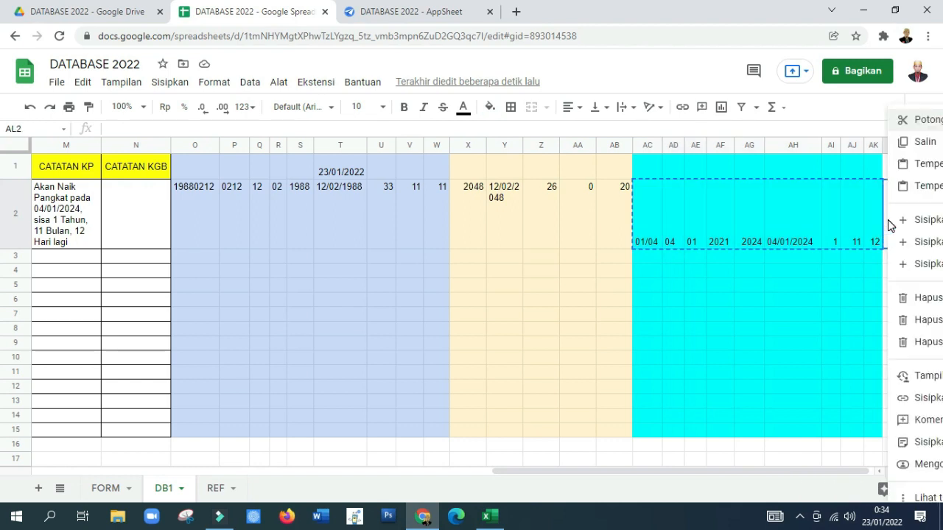
left_click(917, 166)
key("Right")
key("Right")
key("Right")
key("Right")
key("Right")
key("Right")
key("Right")
key("Right")
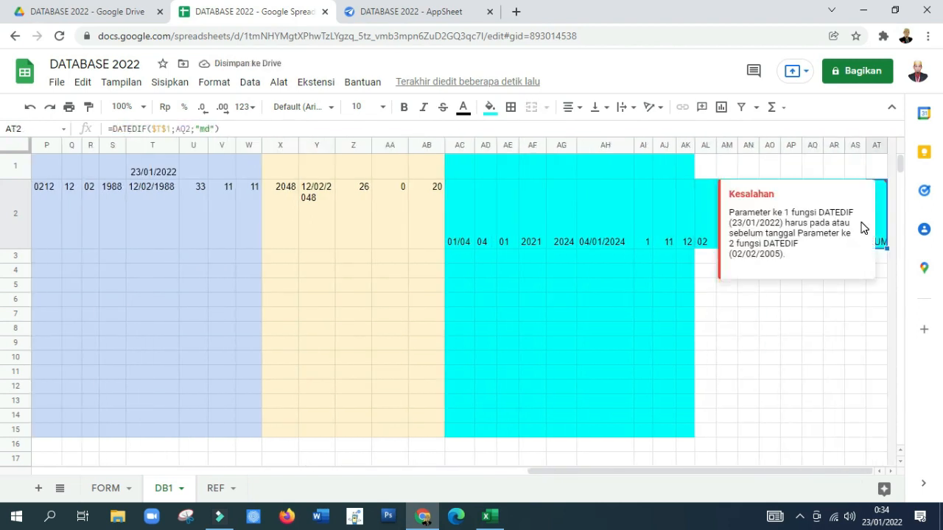
left_click(769, 299)
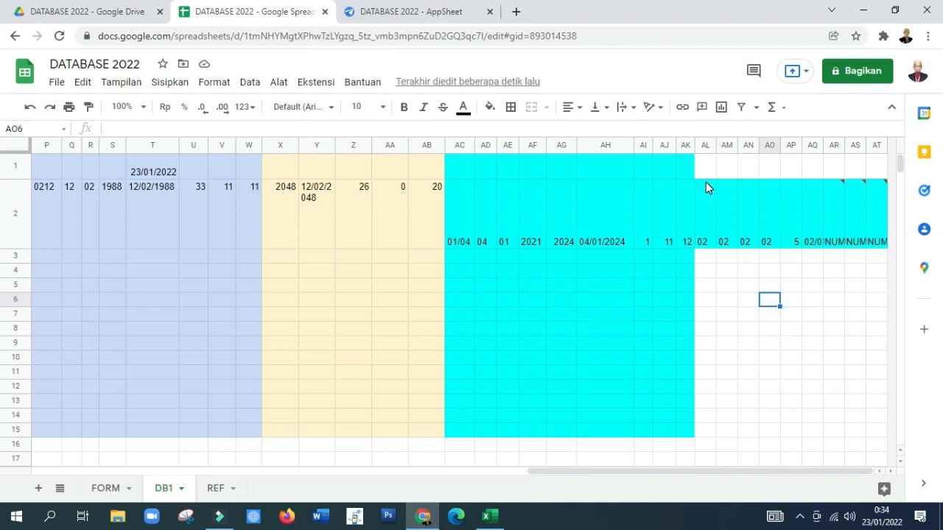
Step: Examine the row 2 helper formulas and the TMT KGB TERAKHIR cell J2 to find the source reference for the KGB calculation
key("Left")
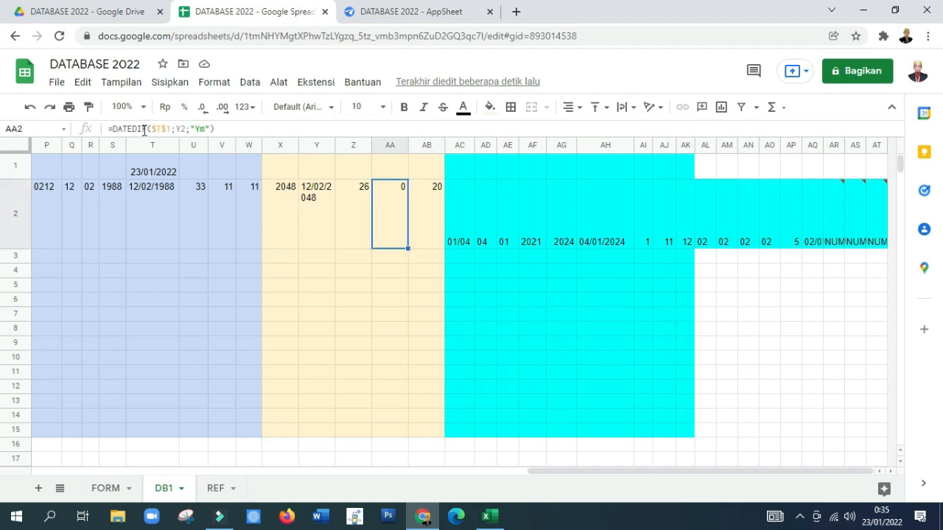
key("Right")
key("Right")
key("Right")
key("Right")
key("Left")
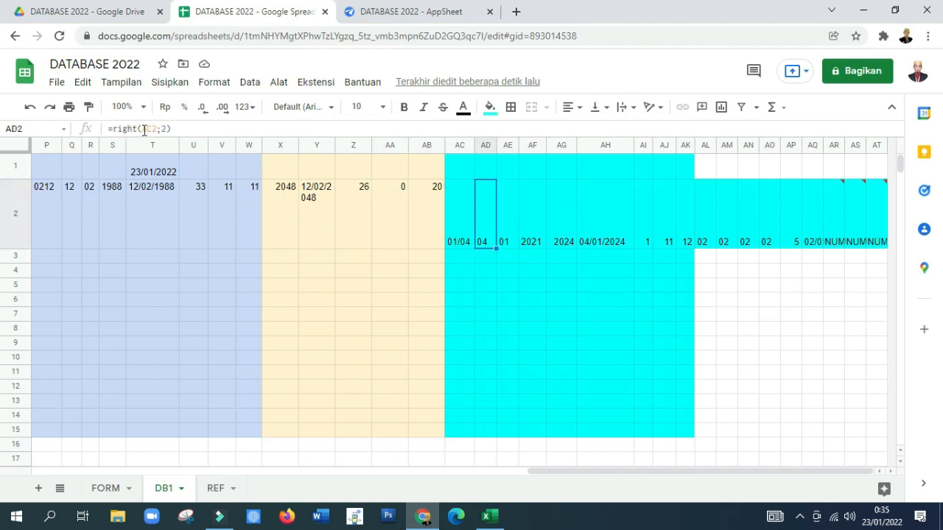
key("ctrl+Left")
key("ctrl+Left")
key("Left")
key("Right")
key("Right")
key("Left")
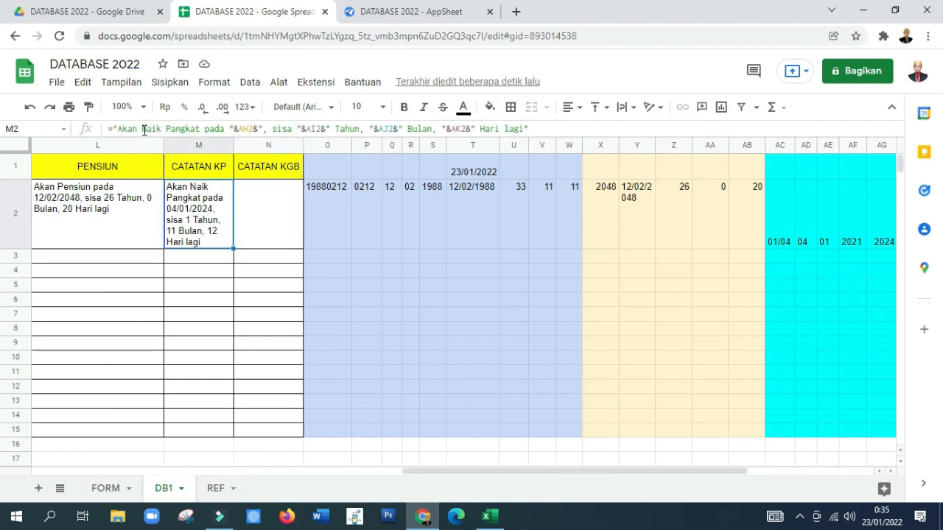
key("Left")
key("Left")
key("Left")
key("Left")
key("Left")
key("Right")
key("Right")
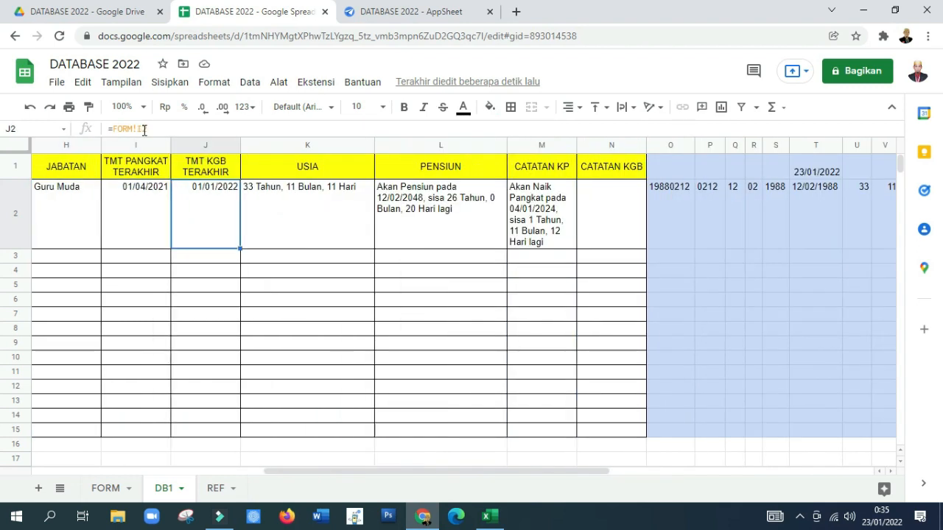
key("Right")
key("Right")
key("Right")
key("Right")
key("Right")
key("Right")
key("Right")
key("Right")
key("Right")
key("Right")
key("Left")
key("Left")
key("Left")
key("Left")
key("Left")
key("Left")
key("Left")
key("Left")
key("Left")
key("Left")
key("Right")
Step: Change the AL2 formula to =left(J2;5) and widen column AL to fit its content
key("Right")
key("Right")
key("Right")
key("Right")
key("Right")
key("Right")
key("Right")
key("Right")
key("Right")
key("Right")
key("Right")
key("Right")
key("Right")
key("Right")
key("Right")
key("Right")
key("Right")
key("Right")
key("Right")
key("Right")
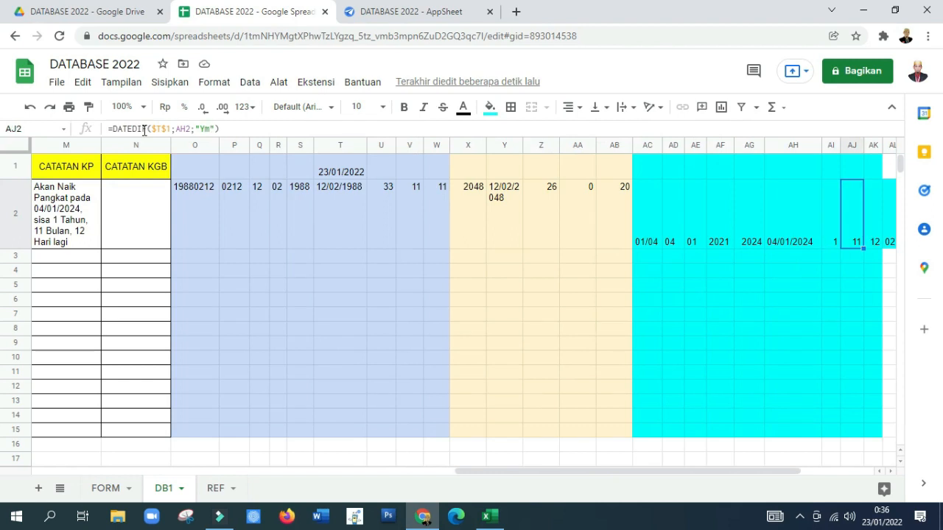
key("Right")
key("Right")
key("Right")
key("Right")
key("Left")
key("Left")
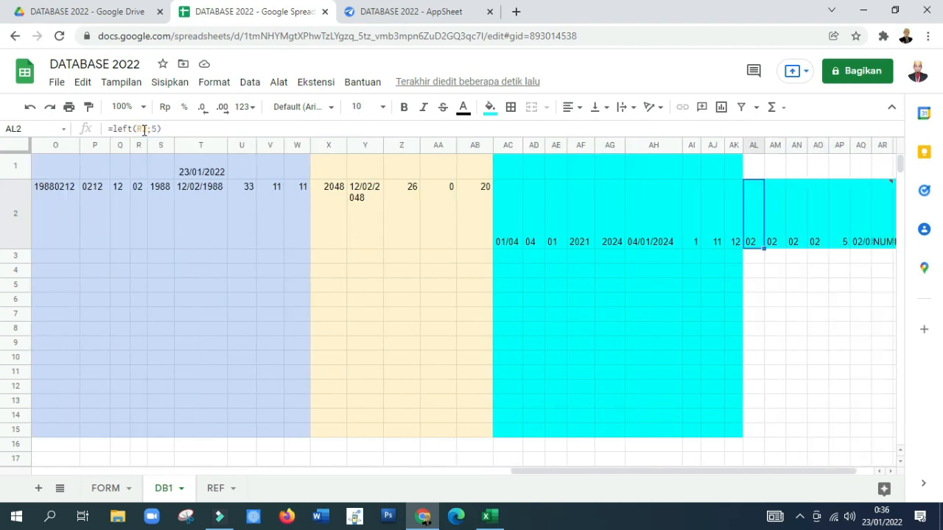
scroll(144, 129, "right", 1)
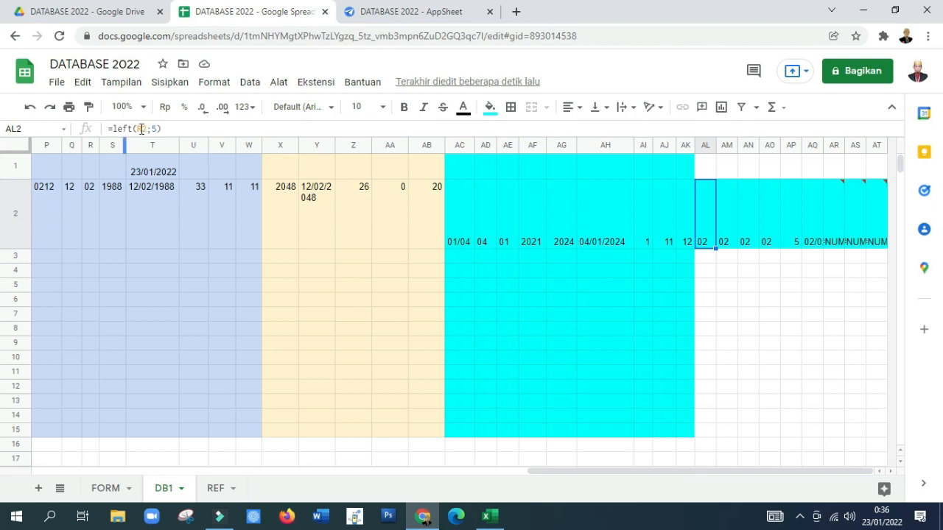
left_click(144, 130)
key("BackSpace")
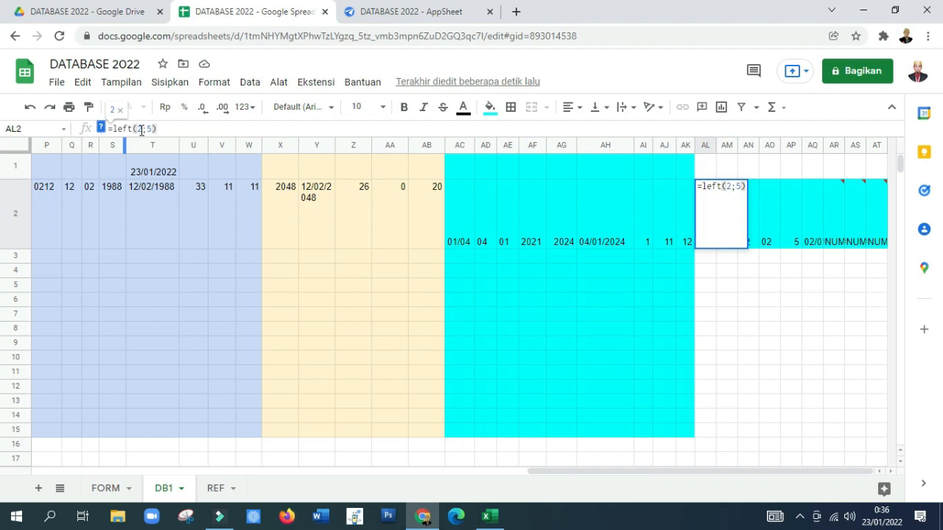
type("j")
key("Return")
key("Up")
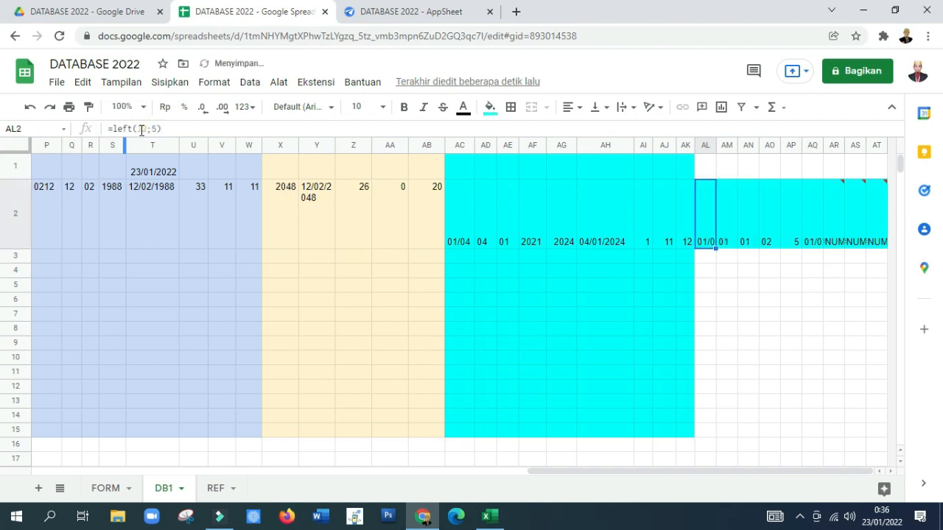
key("Right")
left_click_drag(715, 144, 724, 144)
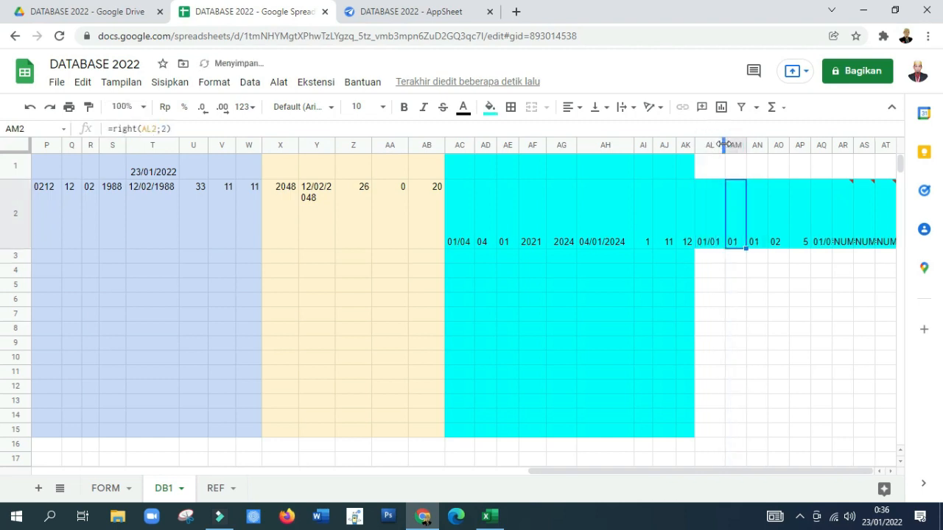
Step: Fill the KGB helper range AL1:AT15 with yellow
left_click(711, 239)
left_click_drag(707, 164, 886, 272)
left_click_drag(905, 271, 903, 271)
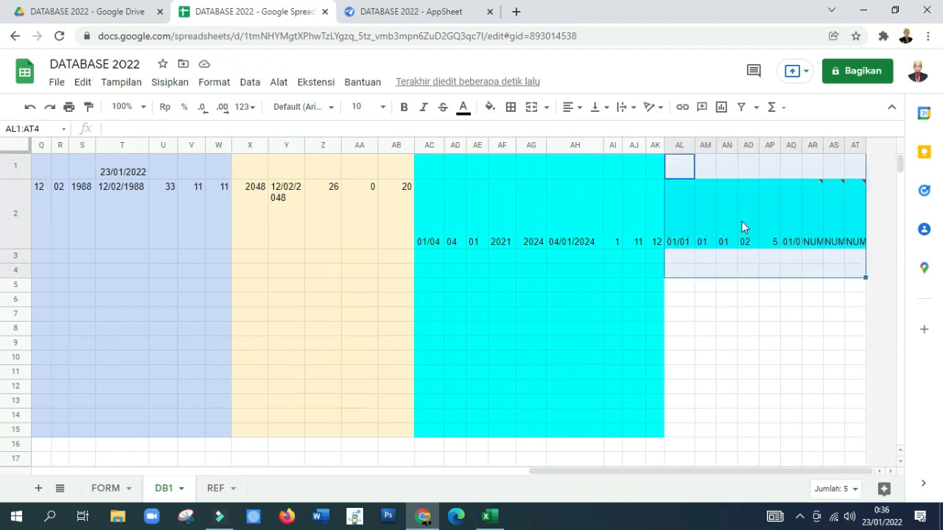
key("Up")
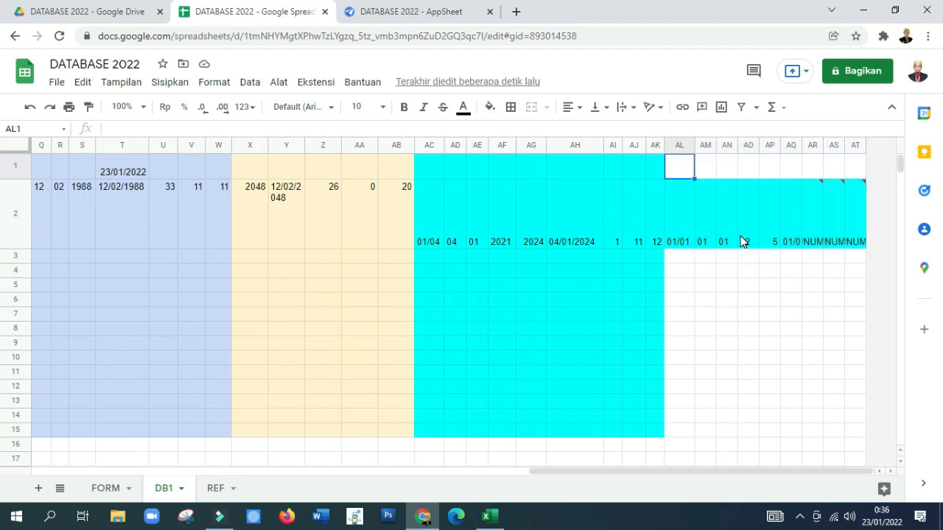
key("shift+Right")
key("shift+Right")
key("shift+Right")
key("shift+Right")
key("shift+Right")
key("shift+Right")
key("shift+Right")
key("shift+Right")
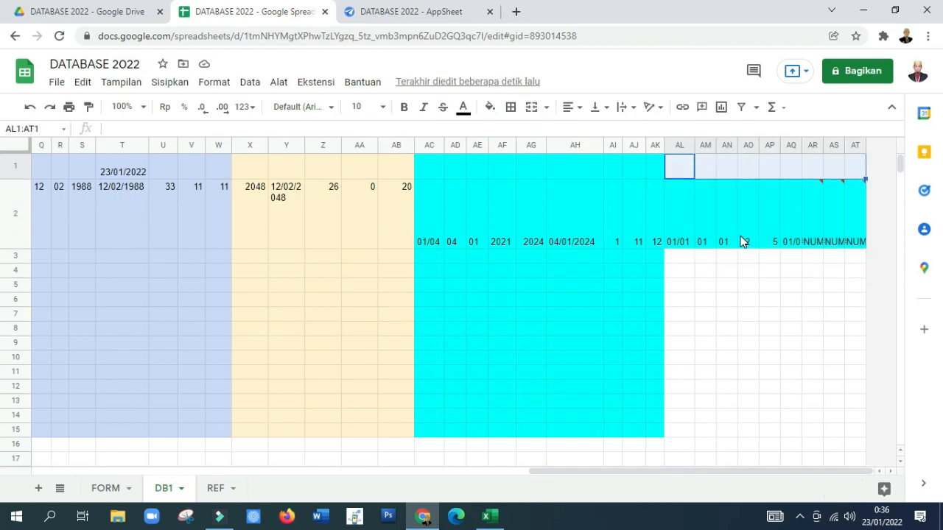
key("shift+Down")
key("shift+Down")
key("shift+Down")
key("shift+Down")
key("shift+Down")
key("shift+Down")
key("shift+Down")
key("shift+Down")
key("shift+Down")
key("shift+Down")
key("shift+Down")
key("shift+Down")
key("shift+Down")
key("shift+Down")
key("shift+Down")
key("shift+Up")
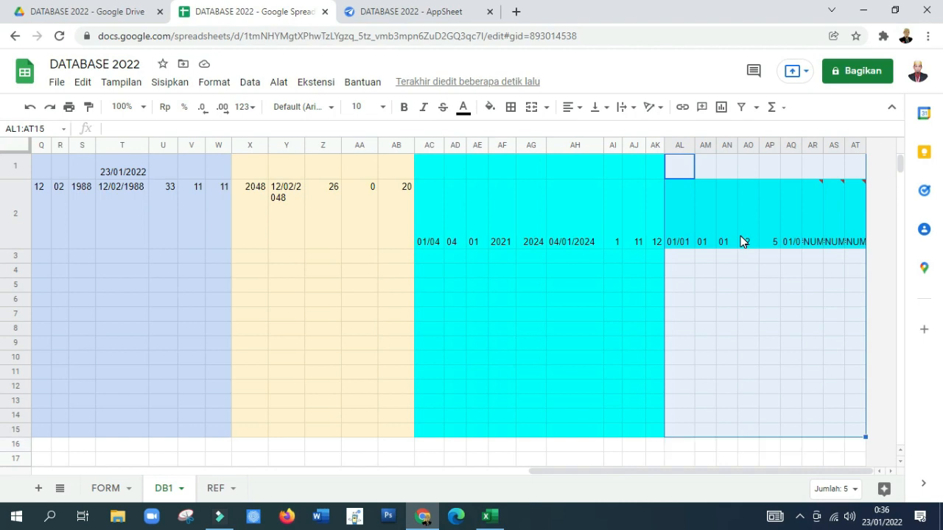
left_click(489, 109)
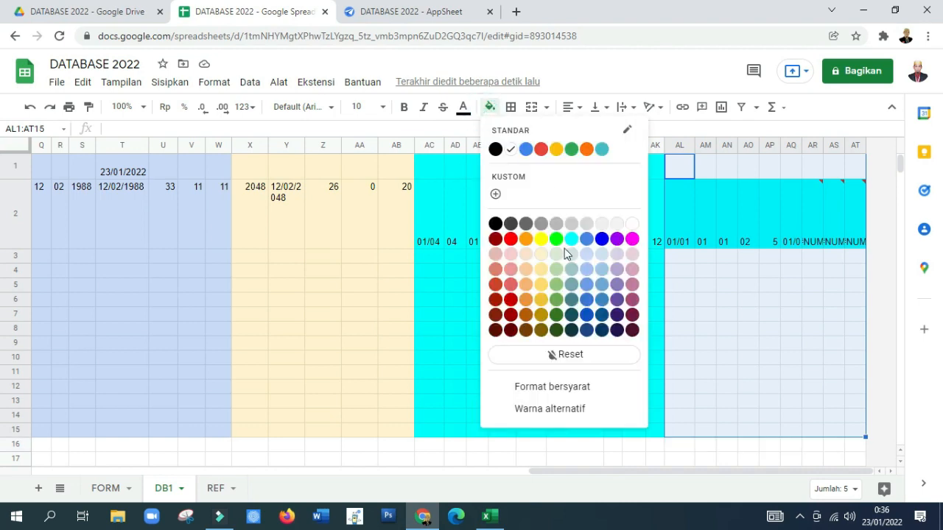
left_click(540, 238)
left_click(769, 299)
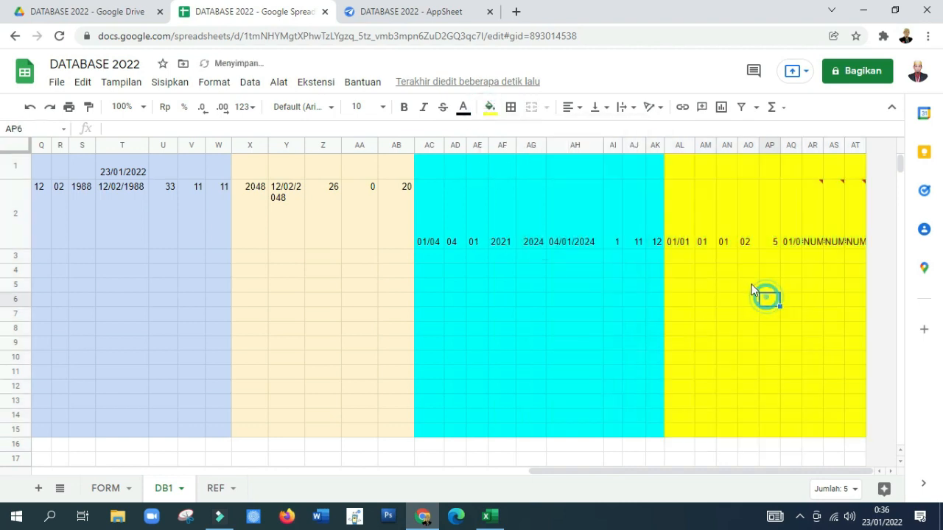
Step: Check the references in the day and month formulas in AL2, AM2 and AN2
left_click(678, 244)
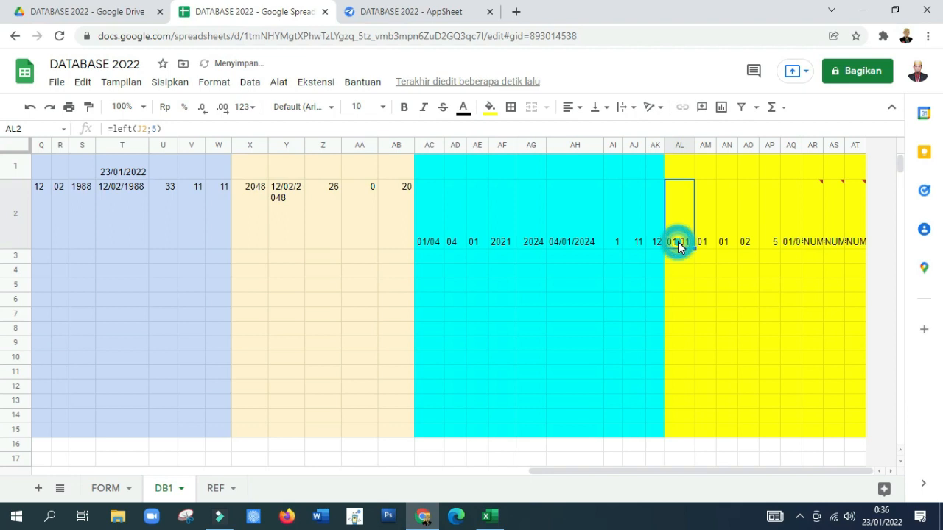
left_click(146, 129)
key("Return")
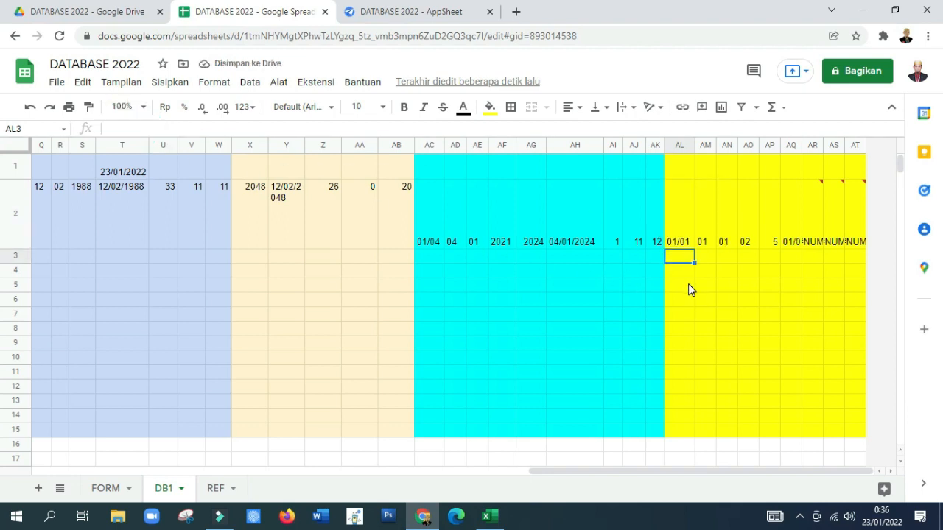
key("Up")
key("Right")
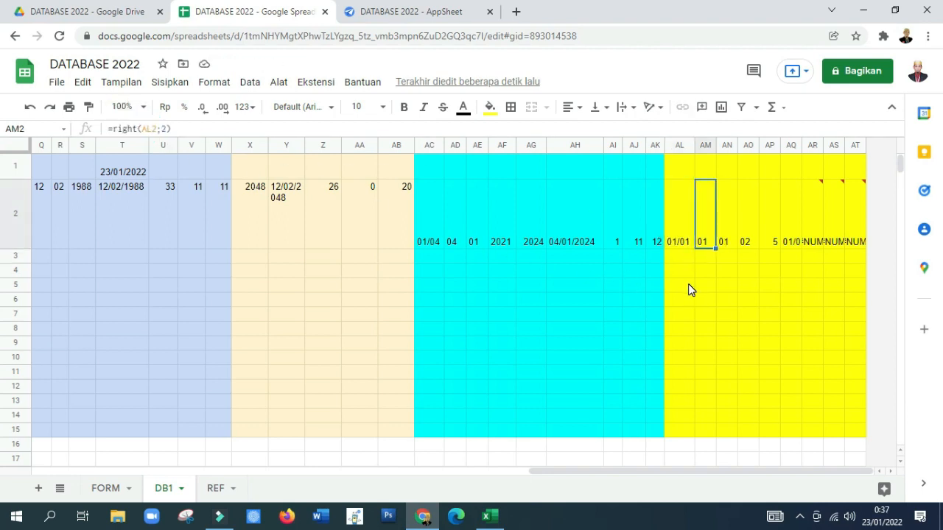
left_click(151, 129)
key("Return")
key("Up")
key("Right")
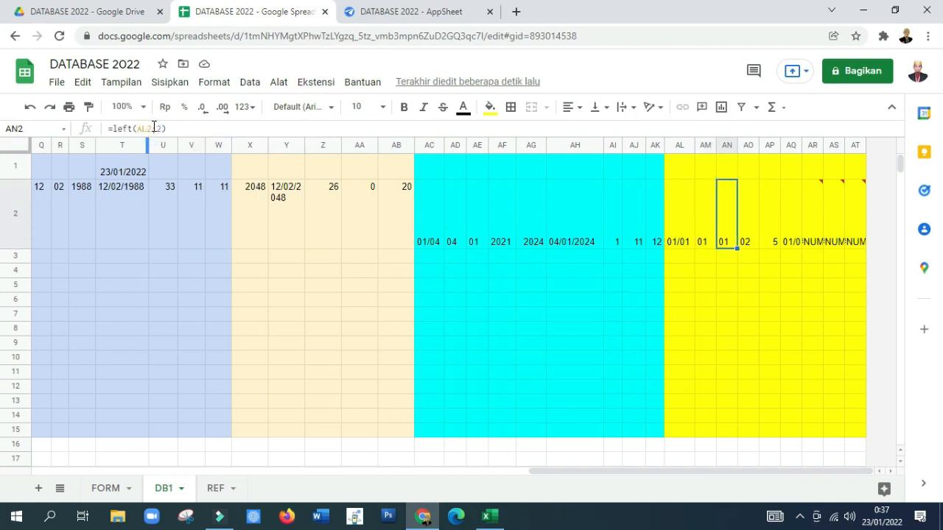
Step: Change the year formula in AO2 to =right(J2;4) and widen column AO
key("Right")
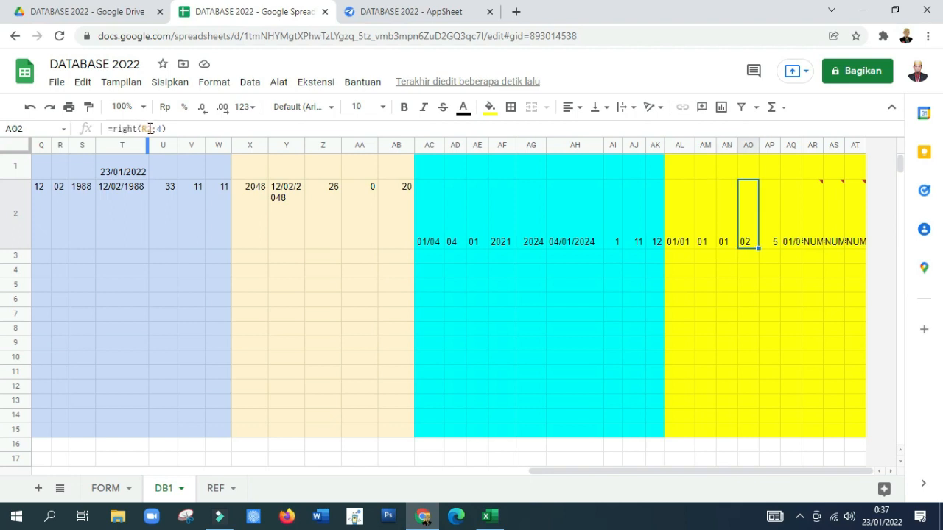
left_click(152, 129)
key("BackSpace")
key("BackSpace")
type("j2")
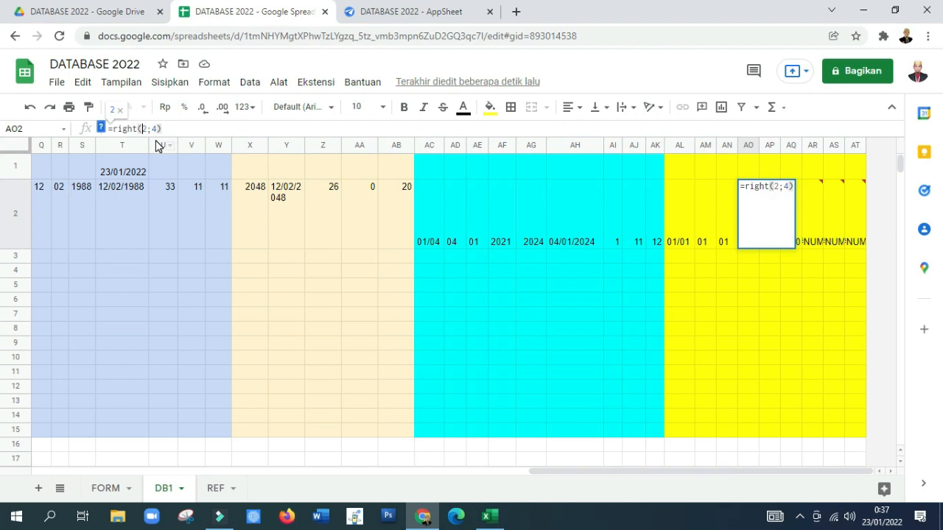
key("Return")
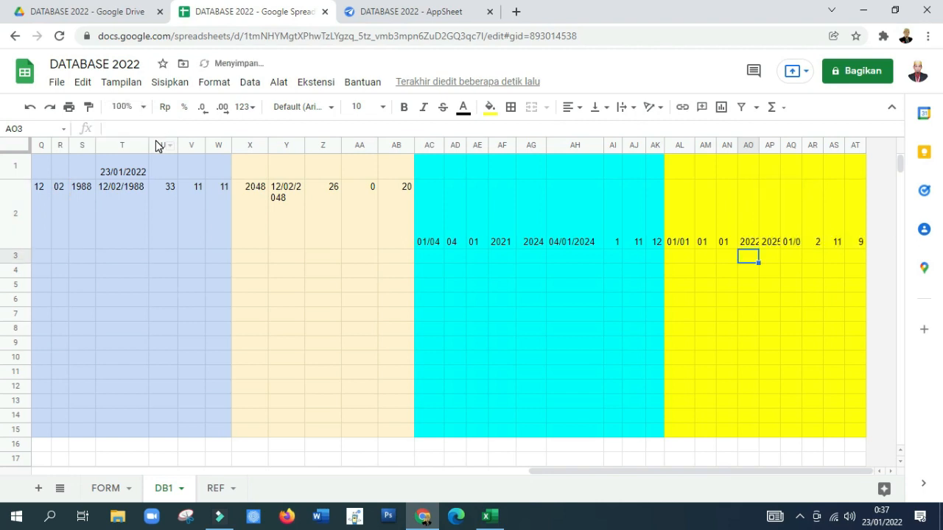
key("Up")
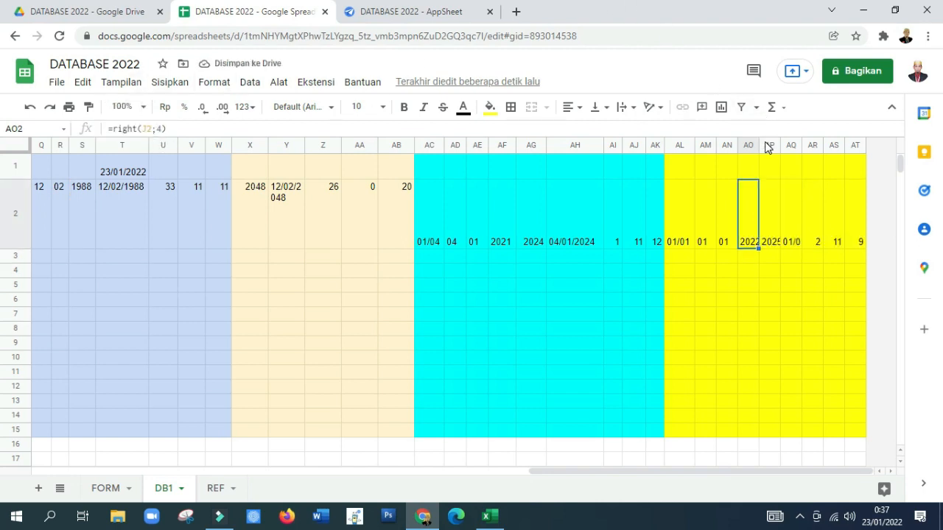
left_click_drag(758, 145, 776, 145)
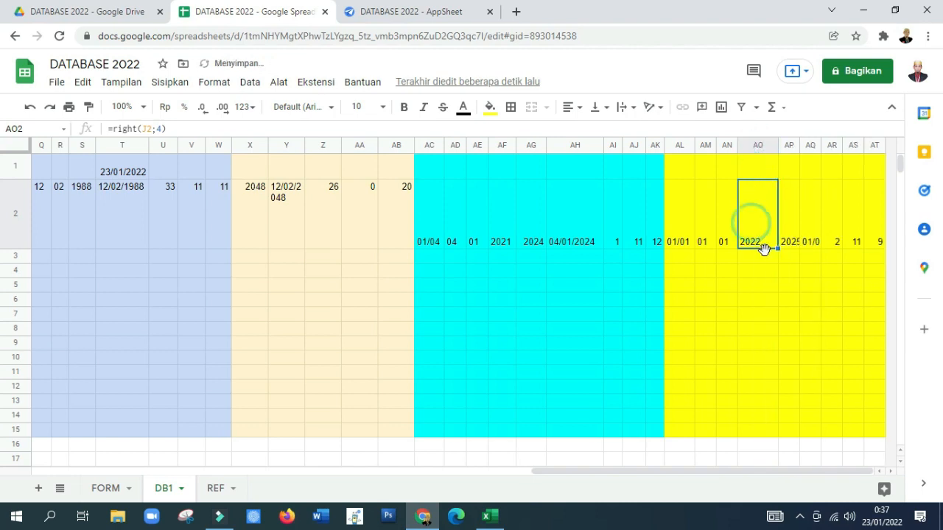
Step: Widen column AP and change the AP2 formula to =AO2+2 for the two-year KGB interval
key("Left")
key("Right")
key("Right")
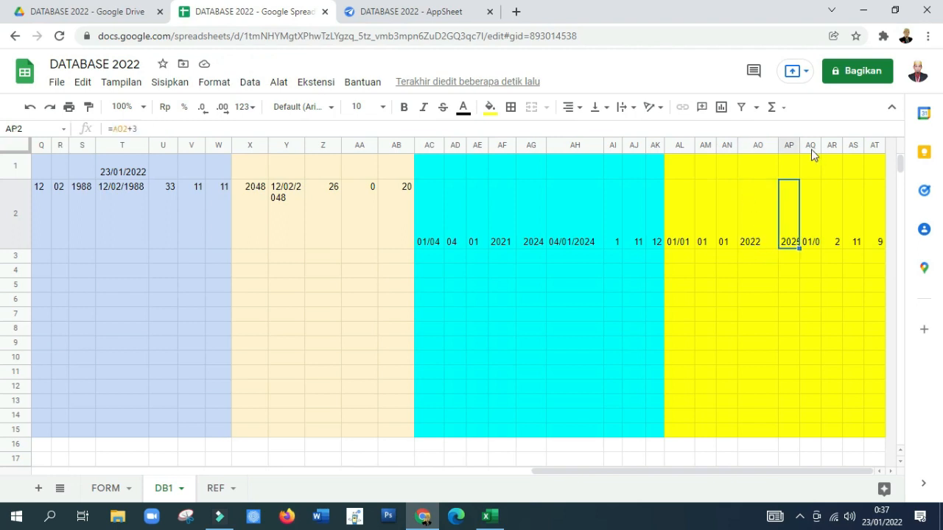
left_click_drag(798, 147, 811, 149)
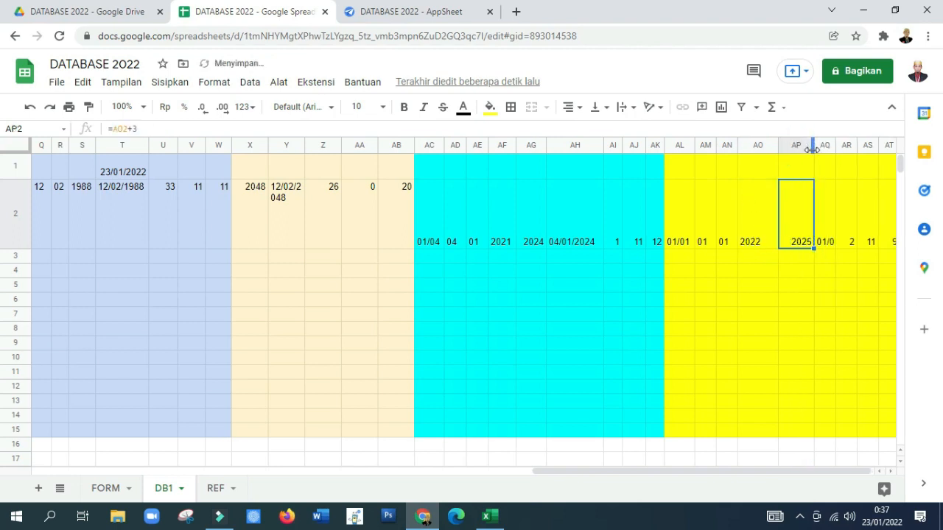
left_click(144, 128)
key("BackSpace")
type("2")
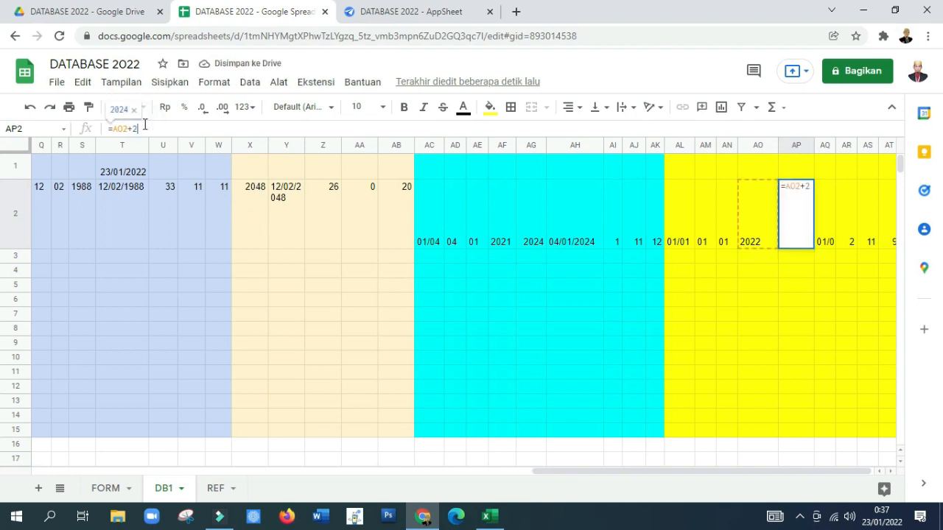
key("Return")
key("Up")
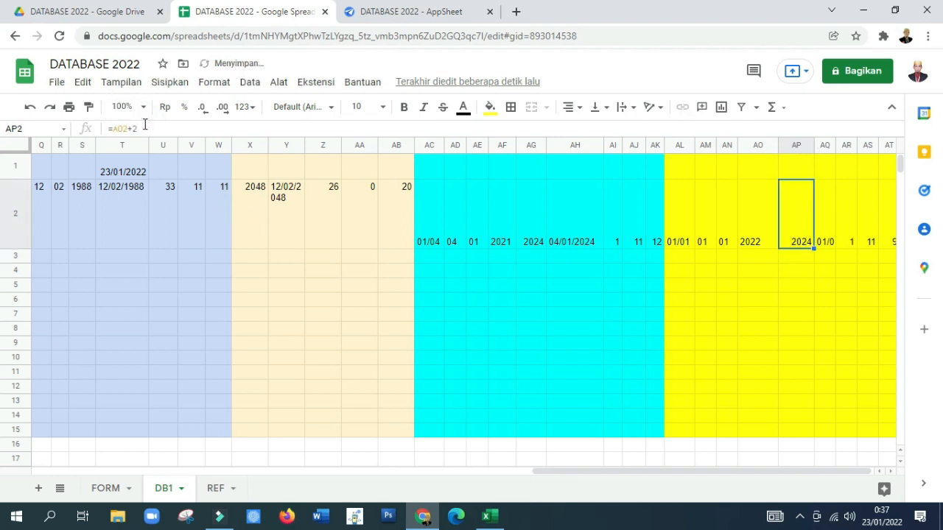
key("Left")
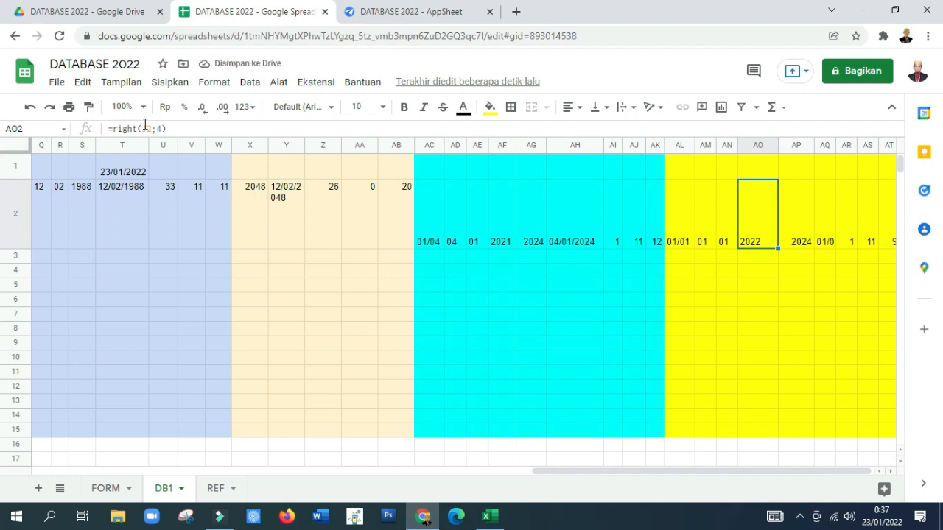
Step: Check the combined date formula in AQ2 and widen column AQ to fit the full date
key("Right")
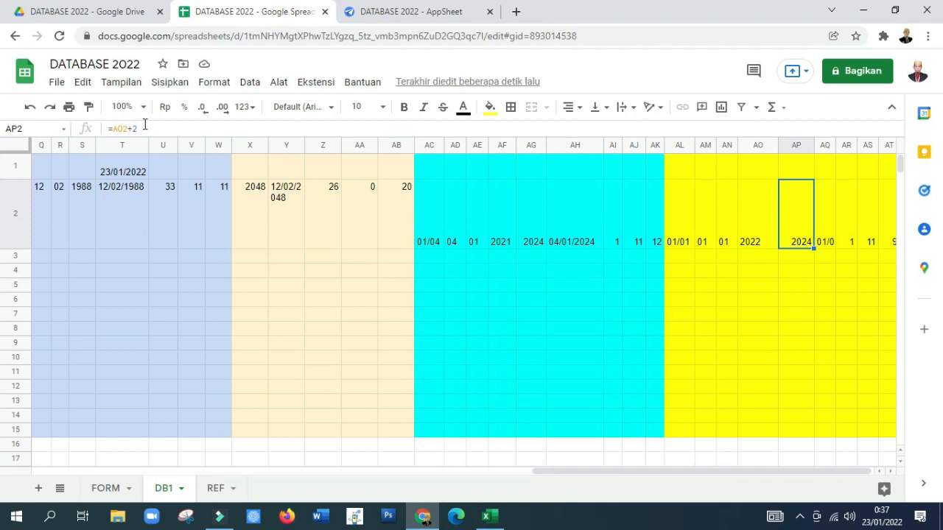
key("Right")
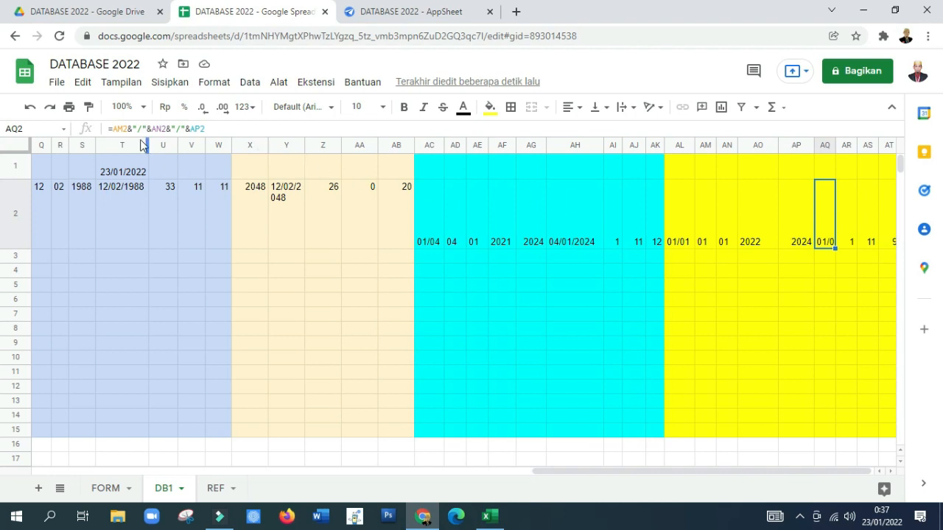
left_click(122, 128)
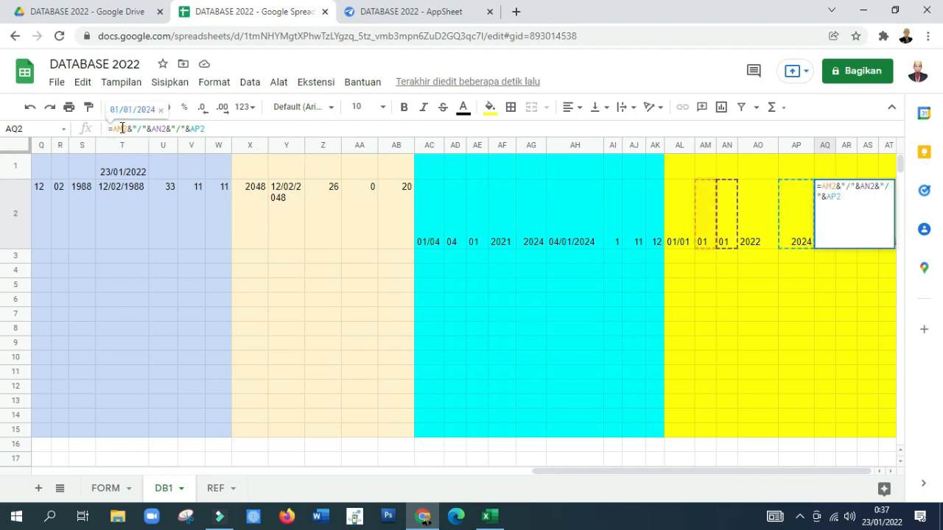
key("Escape")
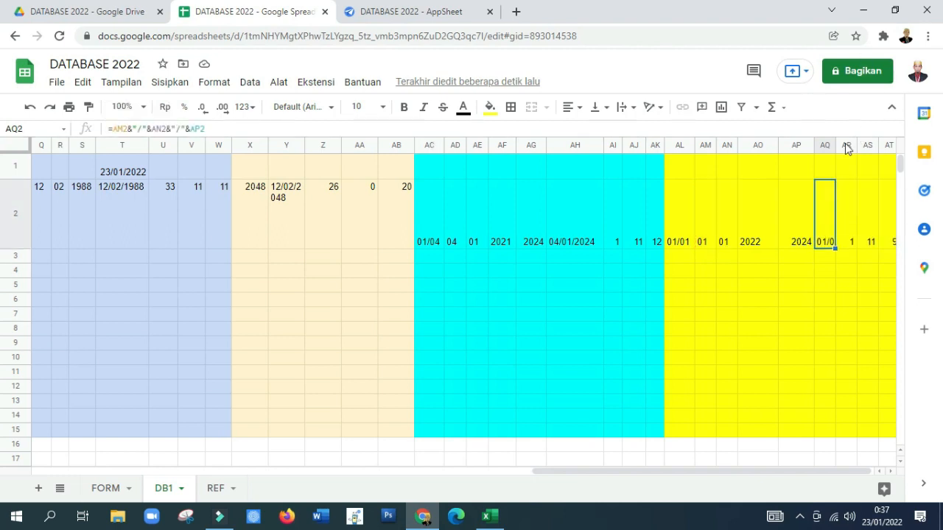
left_click_drag(834, 148, 863, 137)
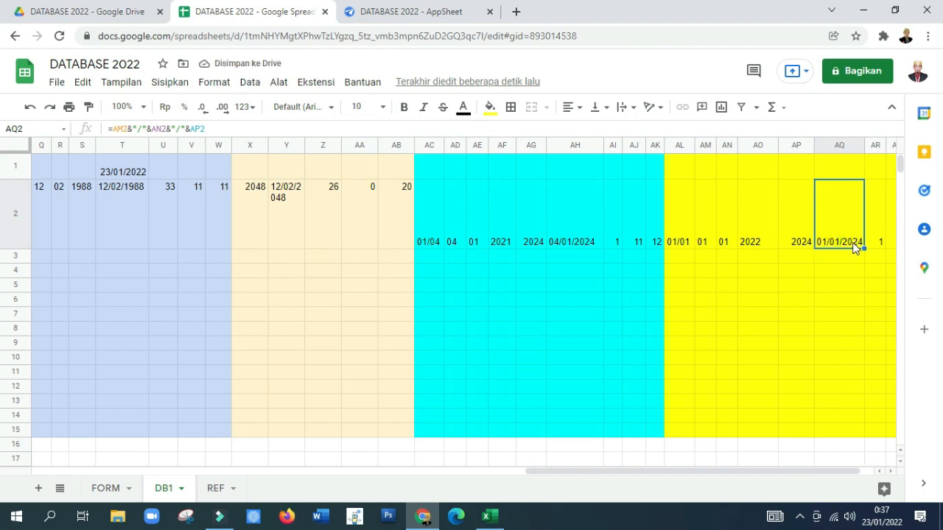
Step: Check that the DATEDIF formulas for years, months and days in AR2, AS2 and AT2 refer to AQ2
left_click(792, 231)
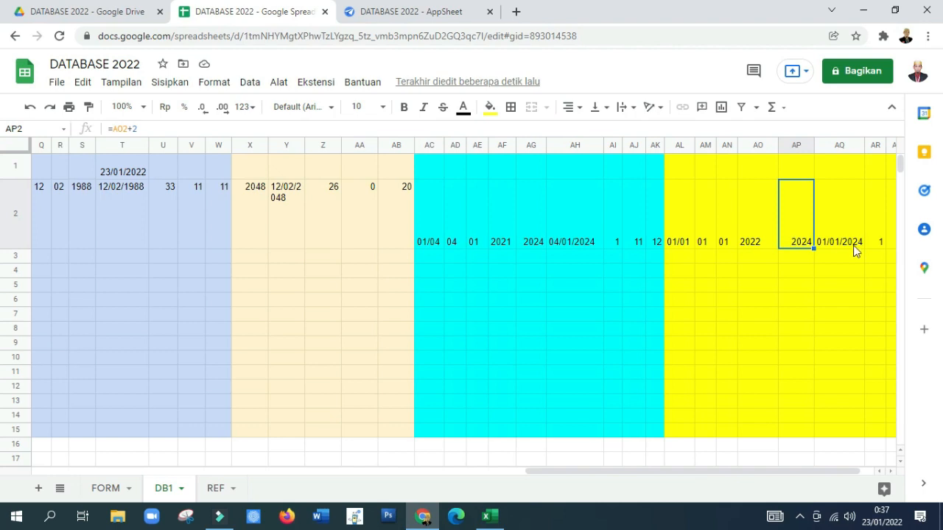
left_click(876, 243)
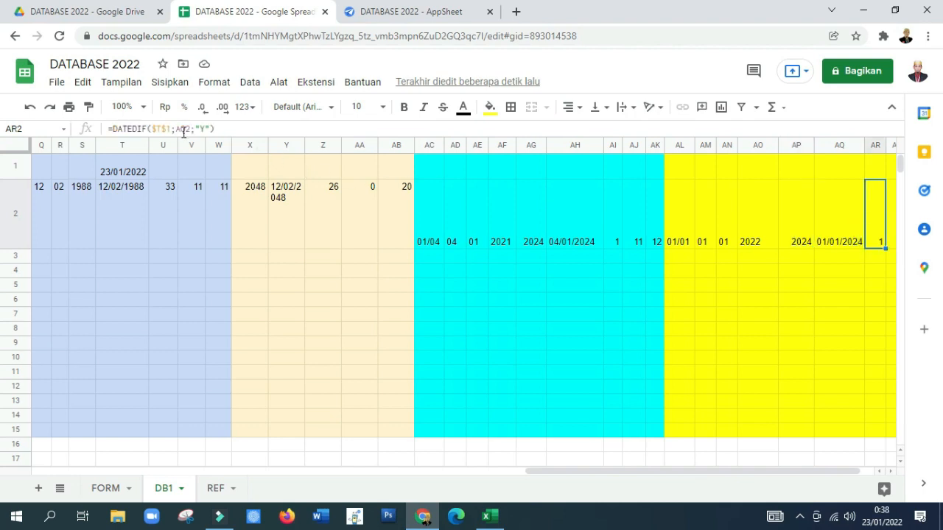
left_click(833, 227)
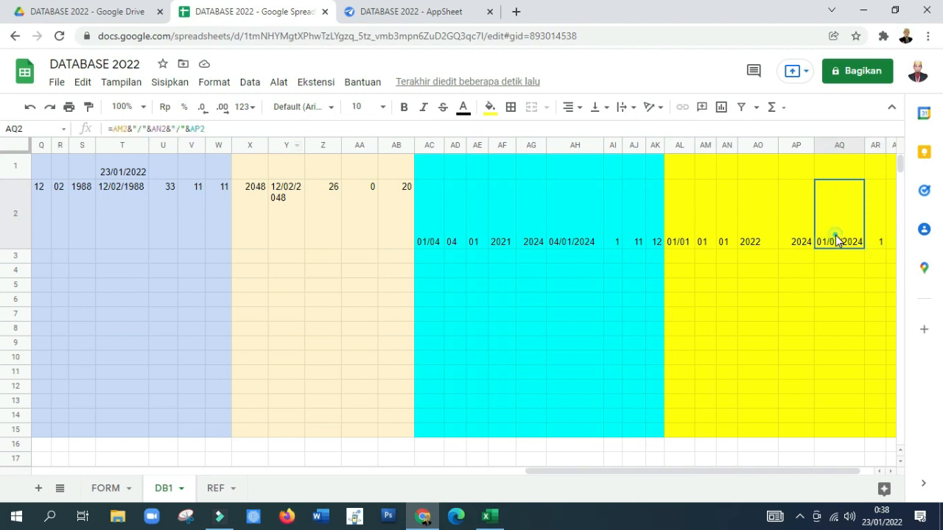
left_click(875, 212)
key("Right")
key("Right")
key("Left")
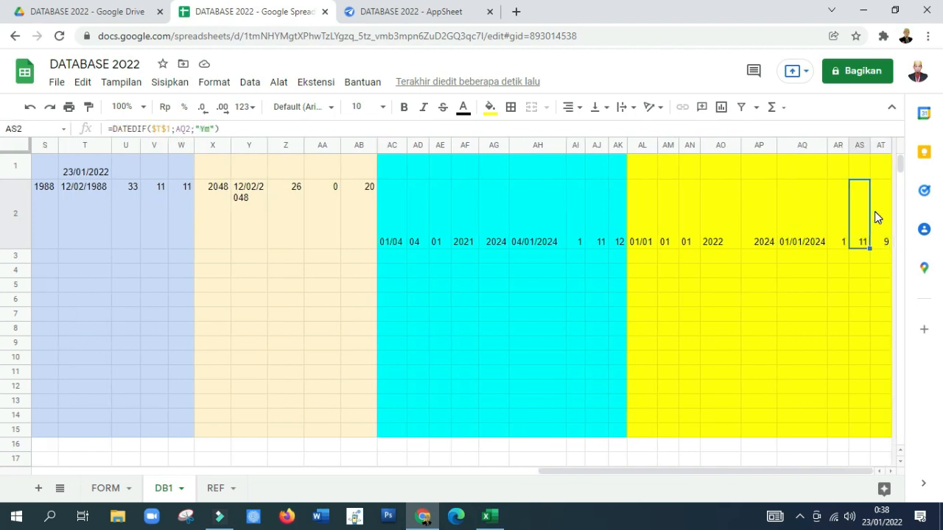
key("Left")
key("Right")
key("Right")
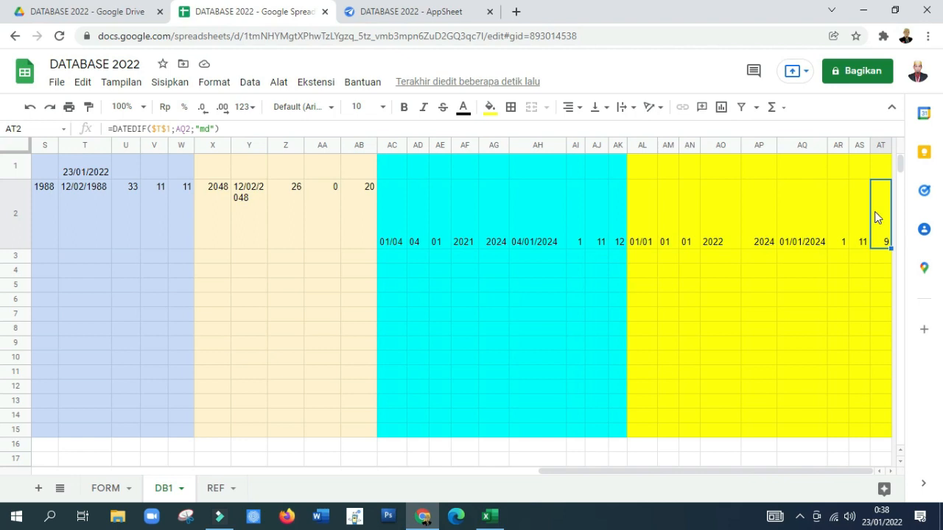
Step: Copy the CATATAN KP formula text from M2 into the CATATAN KGB cell N2
key("Left")
key("Left")
key("Left")
key("Left")
key("Left")
key("Left")
key("Left")
key("Left")
key("Left")
key("Left")
key("Left")
key("Left")
key("Left")
key("Left")
key("Left")
key("Left")
key("Left")
key("Left")
key("Left")
key("Left")
key("Left")
key("Left")
key("Left")
key("Left")
key("Left")
key("Left")
key("Left")
key("Left")
key("Left")
key("Left")
key("Right")
key("Left")
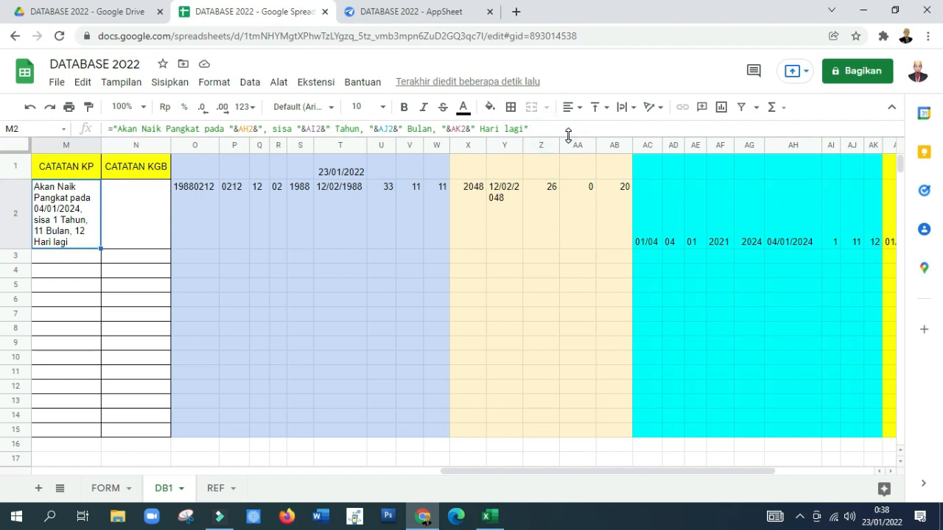
left_click_drag(549, 128, 89, 126)
key("ctrl+c")
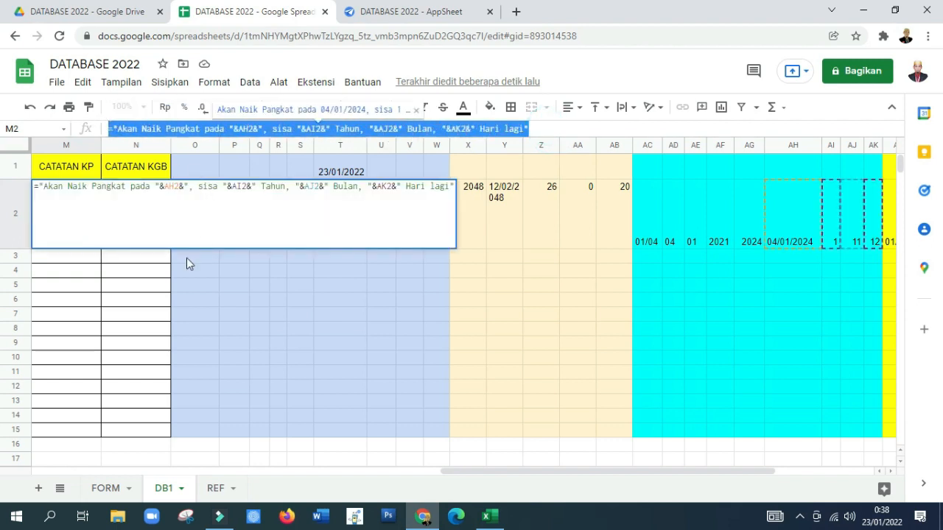
key("Return")
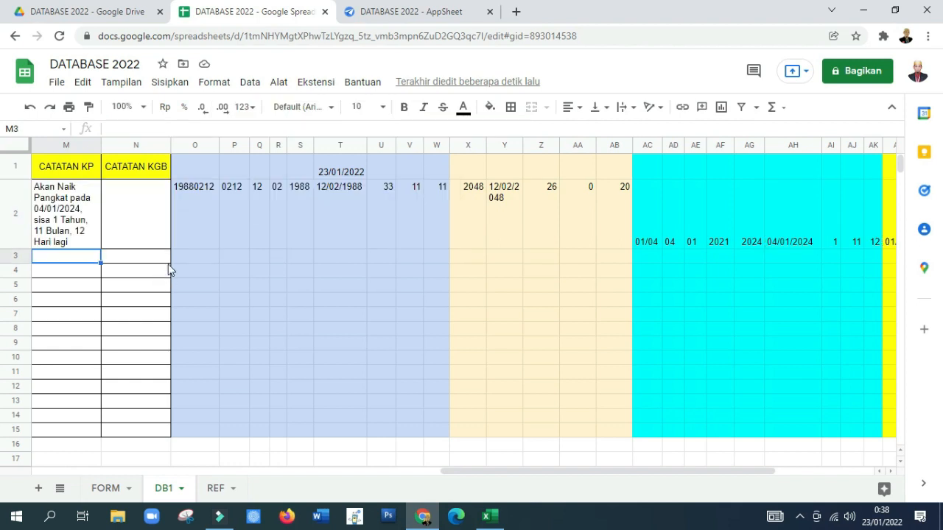
left_click(153, 234)
left_click(175, 131)
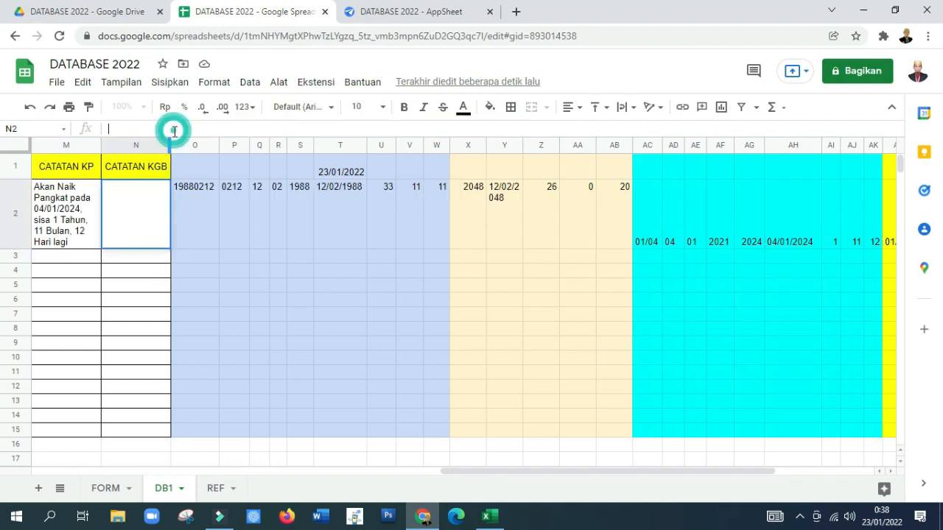
key("ctrl+v")
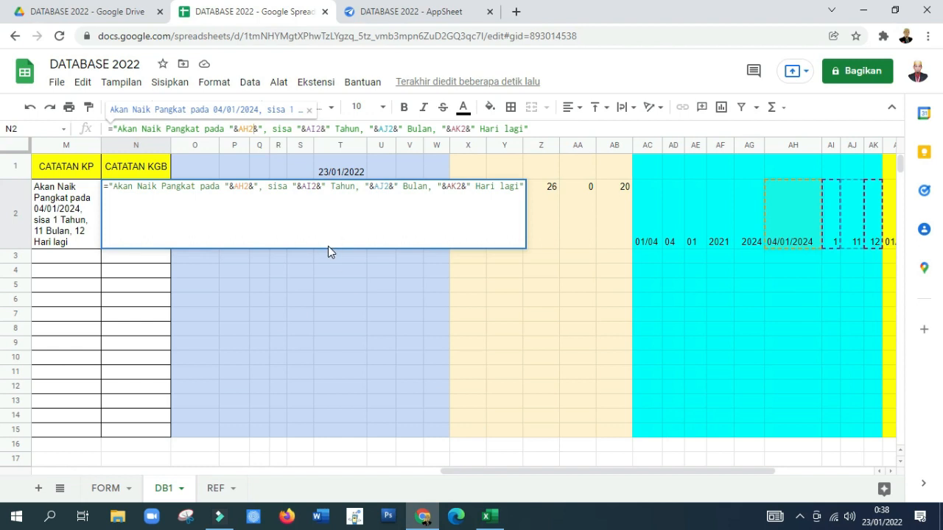
Step: Replace the date reference in the N2 formula with AQ2 and the Tahun reference with AR2
key("BackSpace")
key("BackSpace")
key("BackSpace")
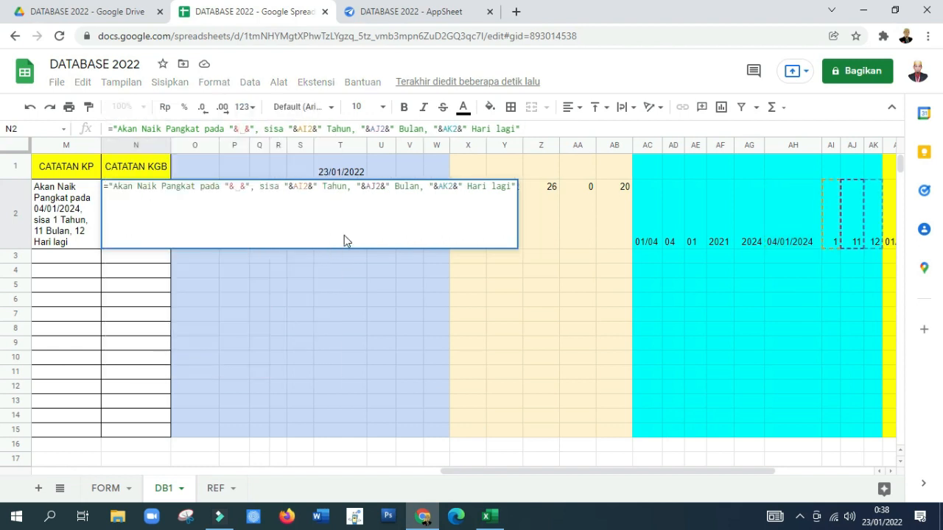
left_click_drag(520, 472, 665, 492)
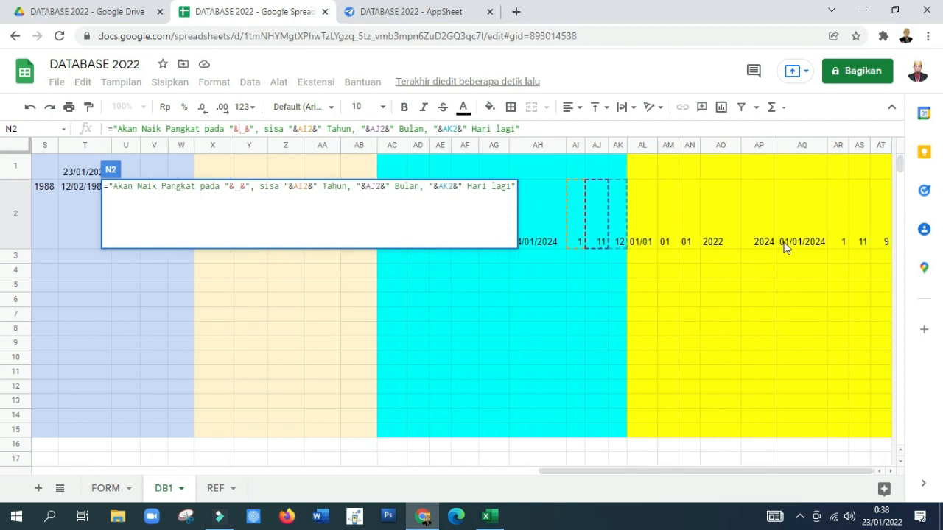
left_click(799, 218)
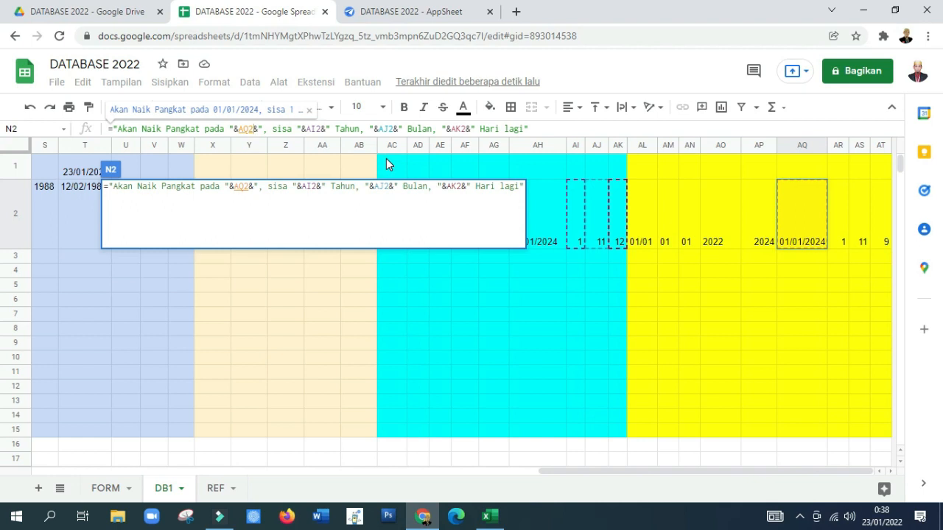
left_click(323, 130)
key("BackSpace")
key("BackSpace")
key("BackSpace")
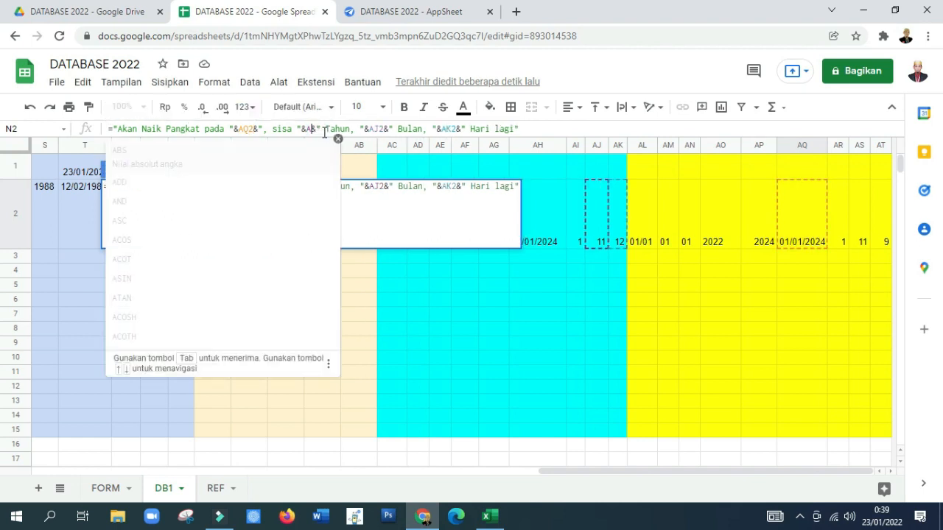
left_click(841, 218)
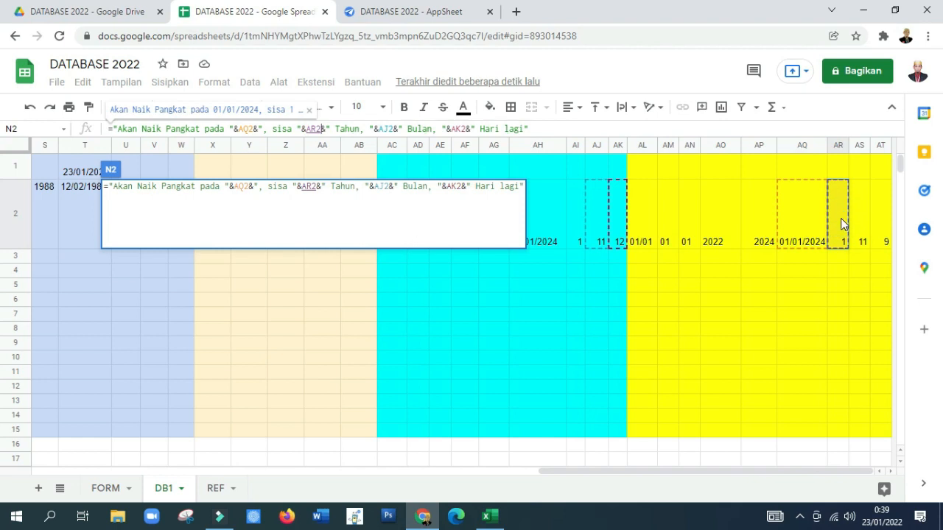
Step: Replace the Bulan reference in the N2 formula with AS2 and the Hari reference with AT2, and commit the formula
double_click(387, 129)
key("BackSpace")
type("_")
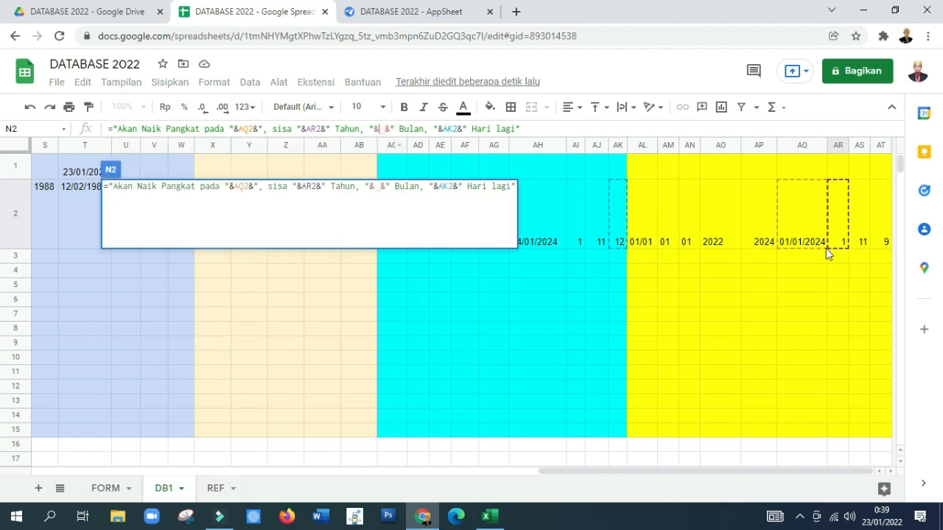
left_click(860, 238)
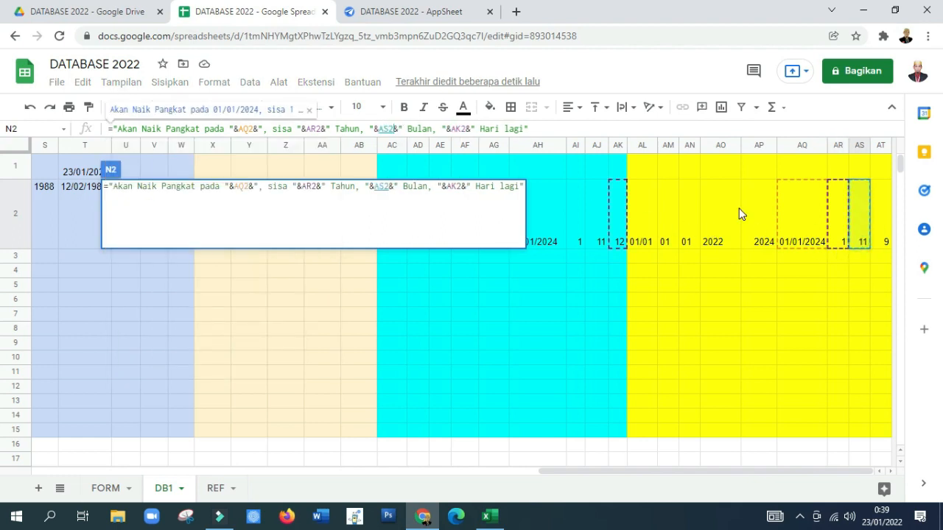
left_click(465, 128)
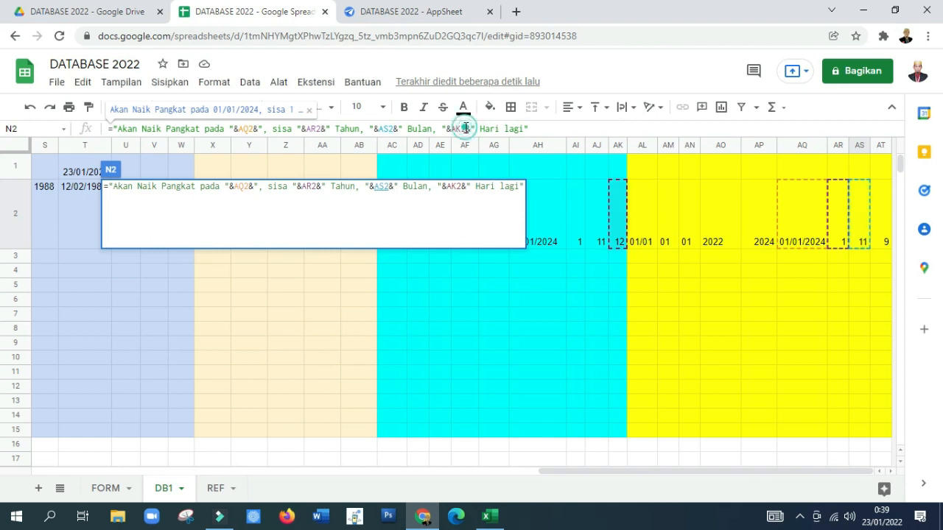
double_click(466, 129)
type("_")
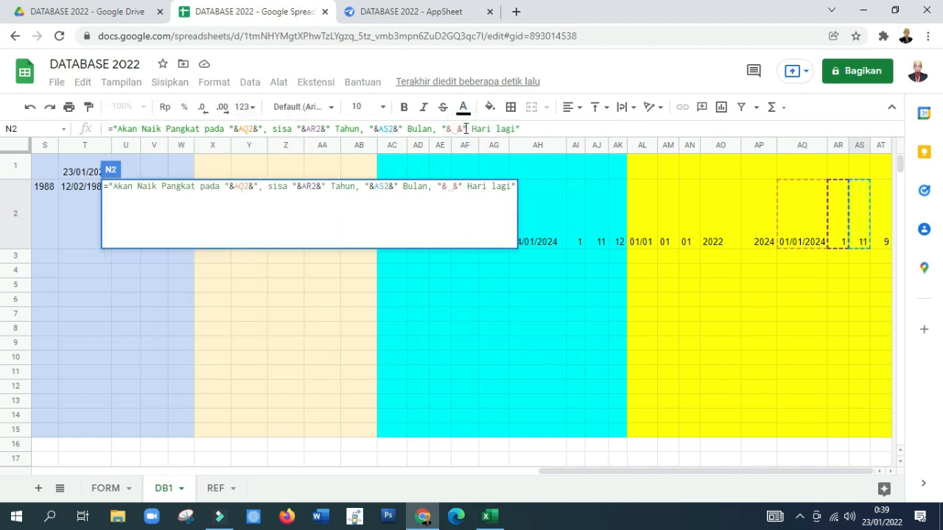
left_click(881, 236)
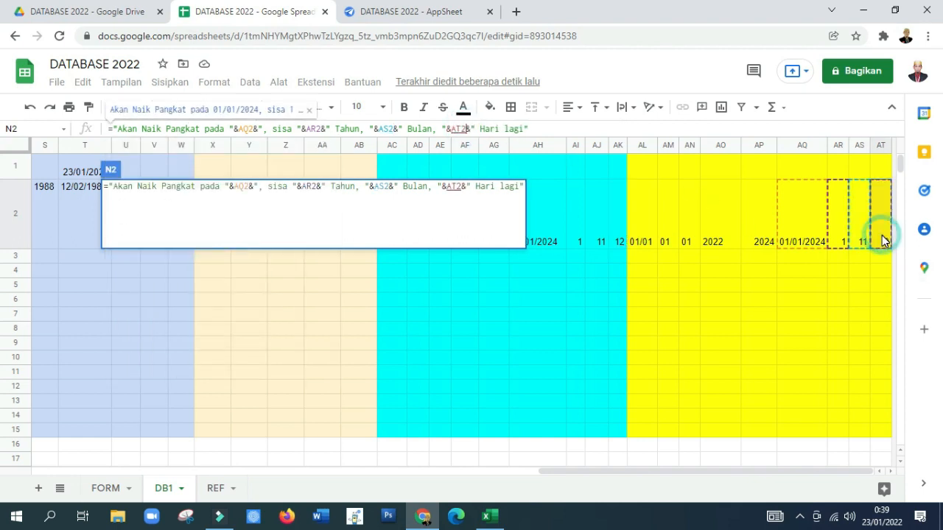
key("Return")
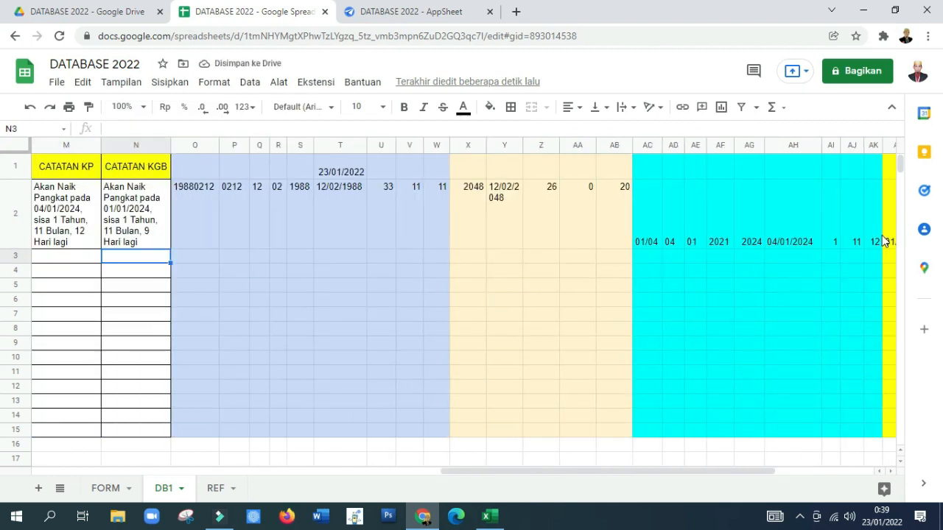
Step: Review the CATATAN KGB formula in N2 alongside the CATATAN KP, PENSIUN and USIA formulas in row 2
key("Right")
key("Up")
key("Left")
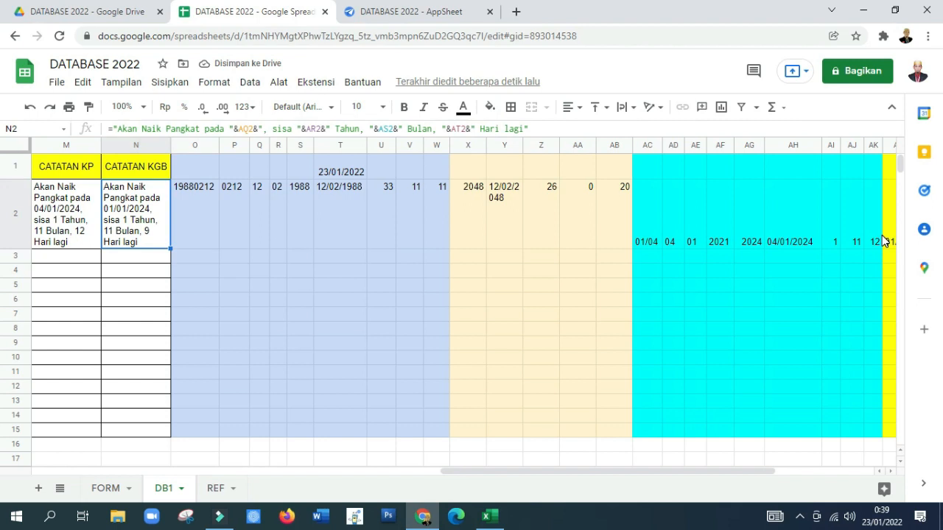
key("Left")
key("Left")
key("Left")
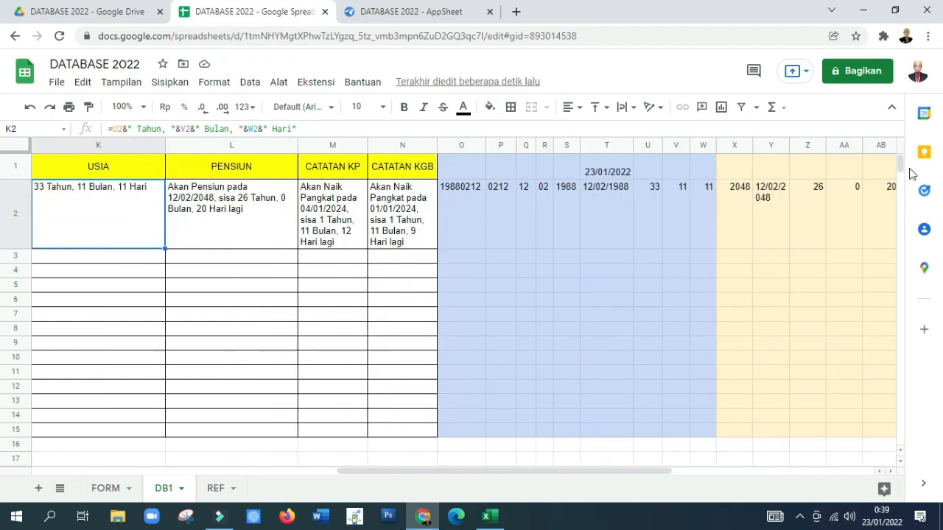
left_click(413, 220)
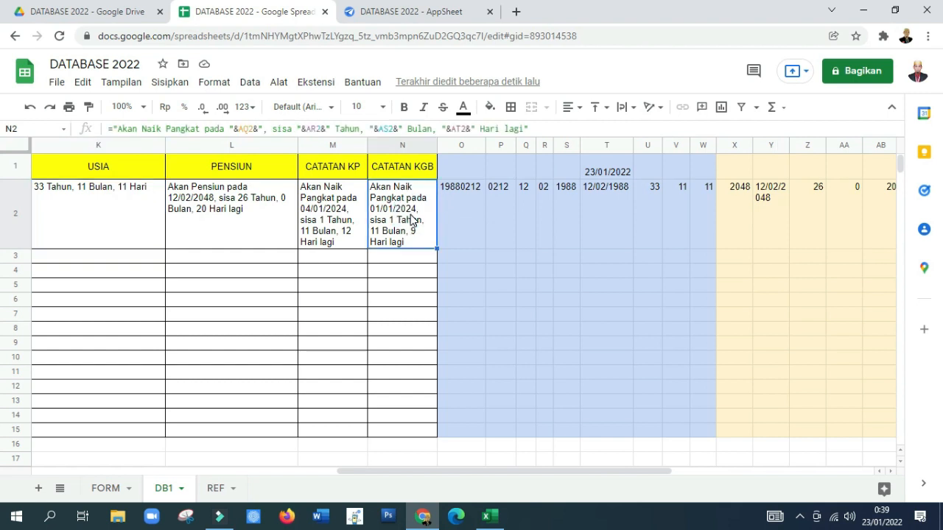
key("Left")
key("Left")
key("Left")
key("Left")
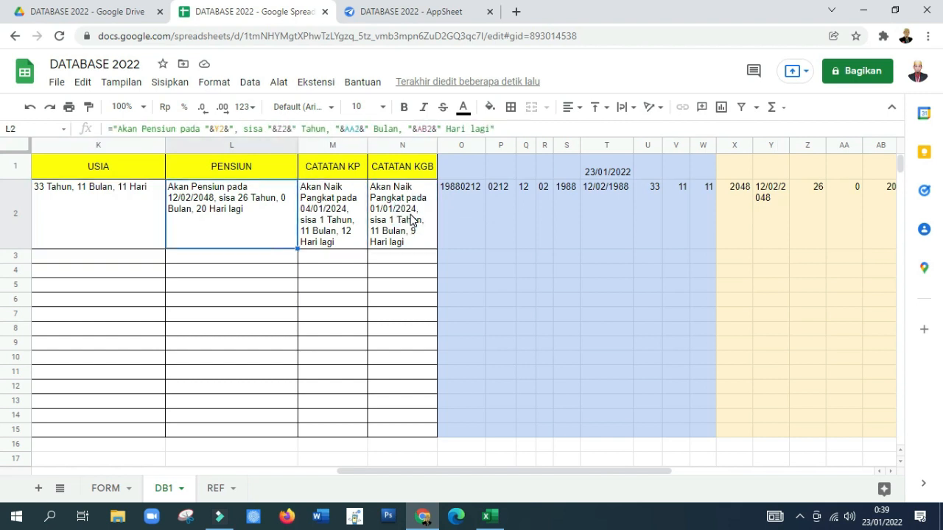
Step: Fill the DB1 formulas of row 2, from A2 through AT2, down to row 15
key("Left")
key("Left")
key("Left")
key("Left")
key("Left")
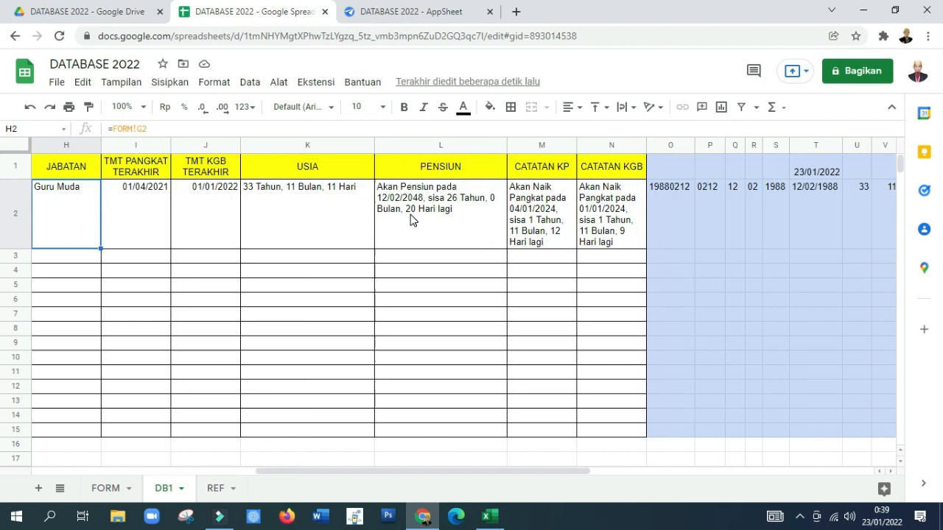
key("Left")
key("Left")
key("Left")
key("Left")
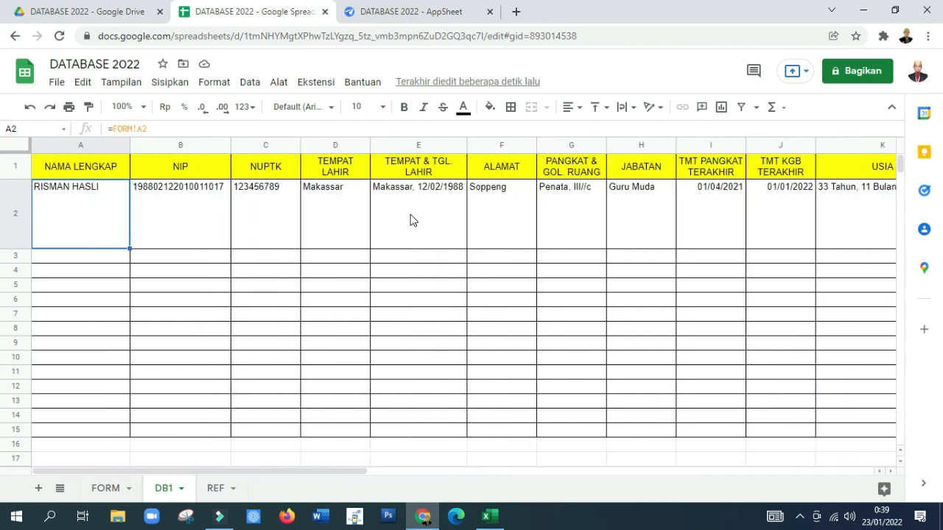
key("shift+Right")
key("shift+Right")
key("shift+Right")
key("shift+Right")
key("shift+Right")
key("shift+Right")
key("shift+Right")
key("shift+Right")
key("shift+Right")
key("shift+Right")
key("shift+Right")
key("shift+Right")
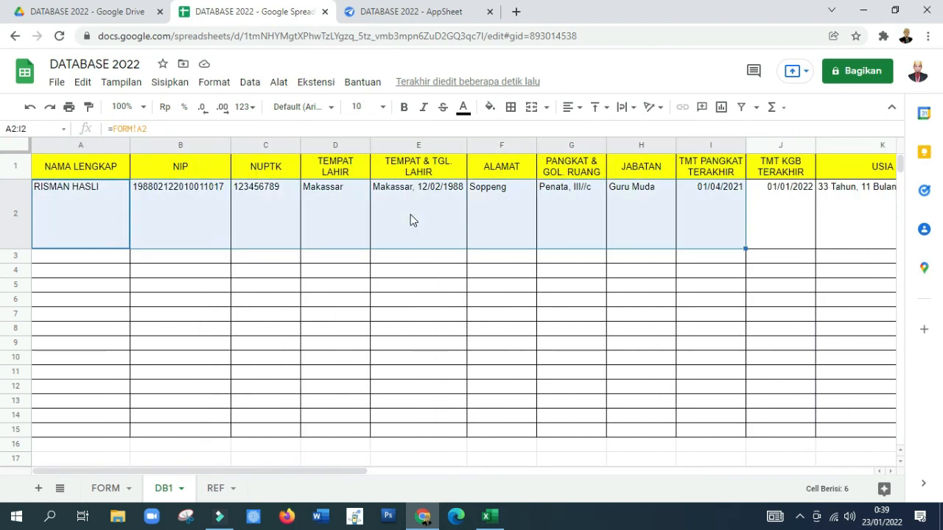
key("shift+Right")
key("shift+Right")
key("shift+Right")
key("shift+Right")
key("shift+Right")
key("shift+Right")
key("shift+Right")
key("shift+Right")
key("shift+Right")
key("shift+Right")
key("shift+Right")
key("shift+Right")
key("shift+Right")
key("shift+Right")
key("shift+Right")
key("shift+Right")
key("shift+Right")
key("shift+Right")
key("shift+Right")
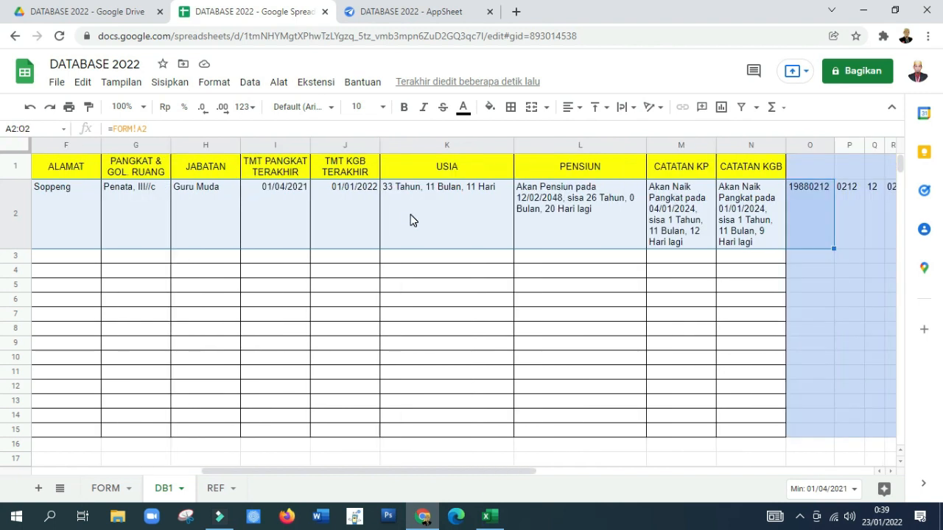
key("shift+Right")
key("shift+Right")
key("shift+Right")
key("shift+Right")
key("shift+Right")
key("shift+Right")
key("shift+Right")
key("shift+Right")
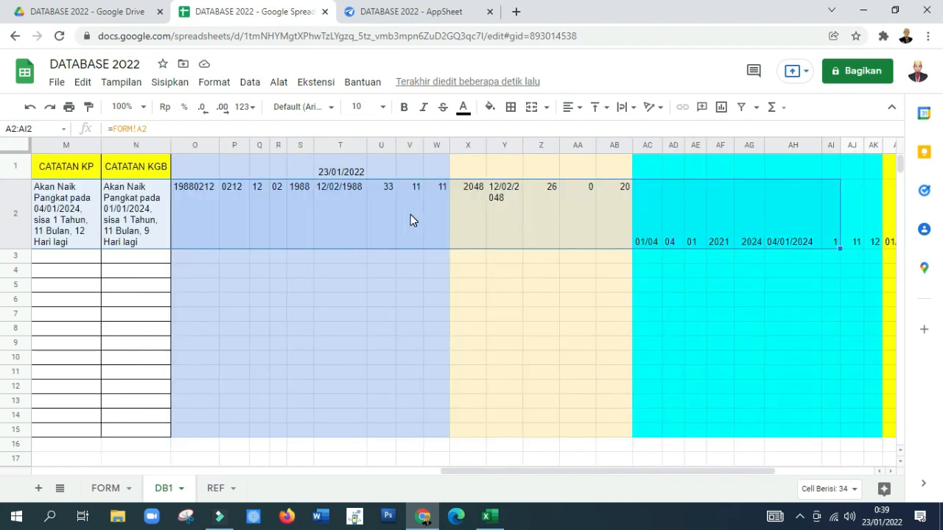
key("shift+Right")
key("shift+Right")
key("shift+Right")
key("shift+Right")
key("shift+Right")
key("shift+Right")
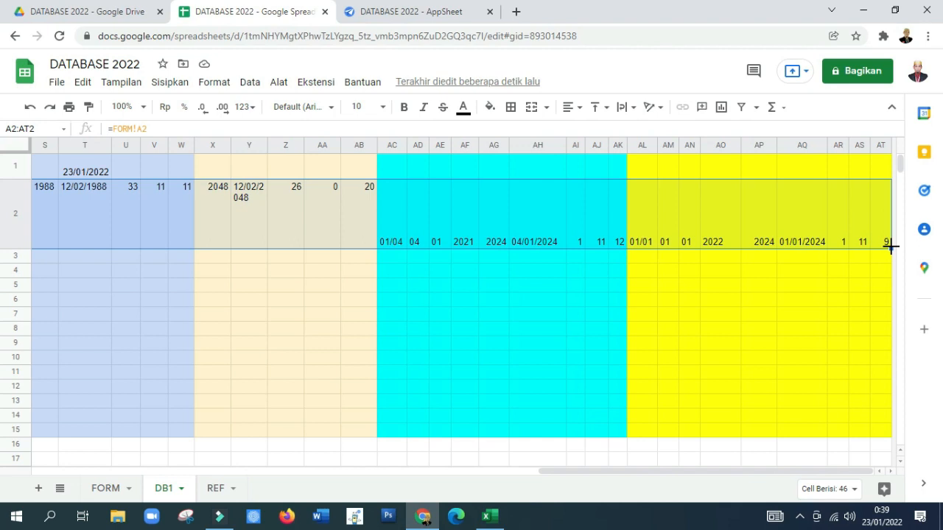
left_click_drag(890, 248, 880, 435)
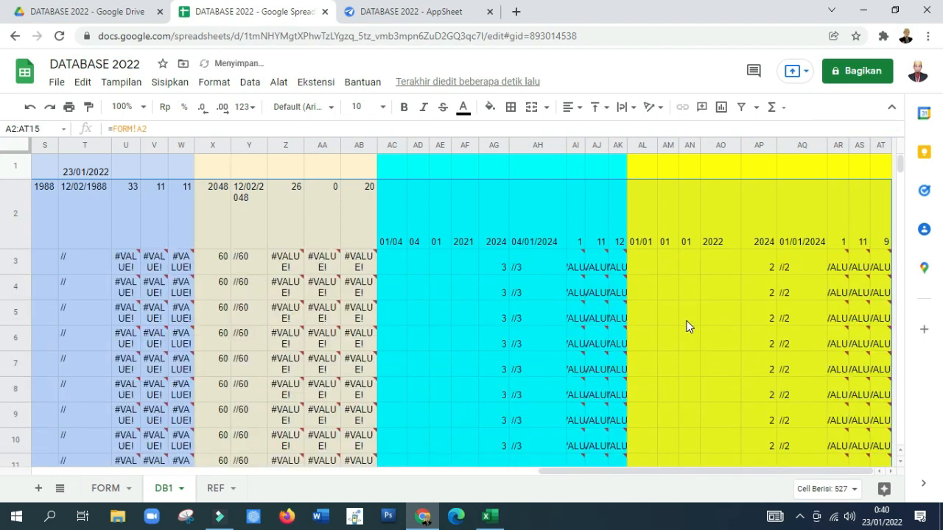
key("Left")
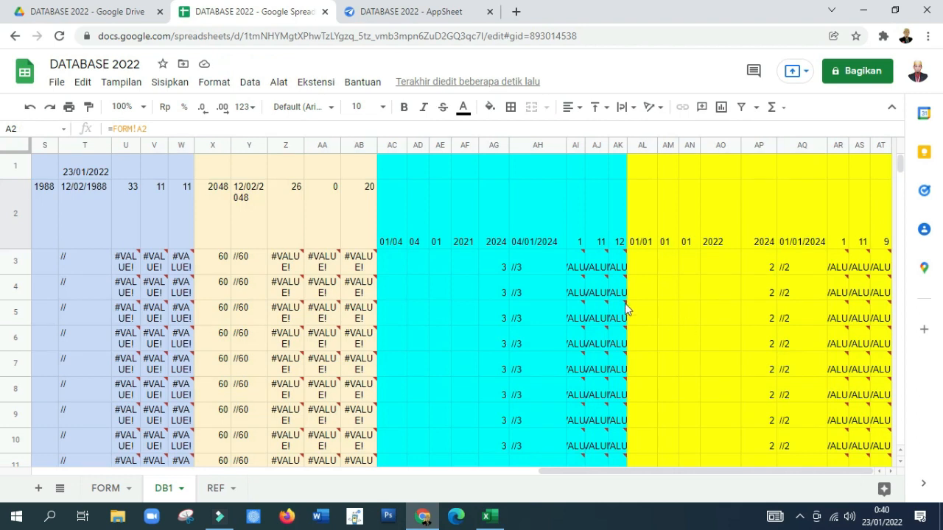
Step: Examine the filled-down DB1 formulas, checking the DATEDIF error in Z5 and the row 4 cells from AD4 back to column C
left_click(298, 317)
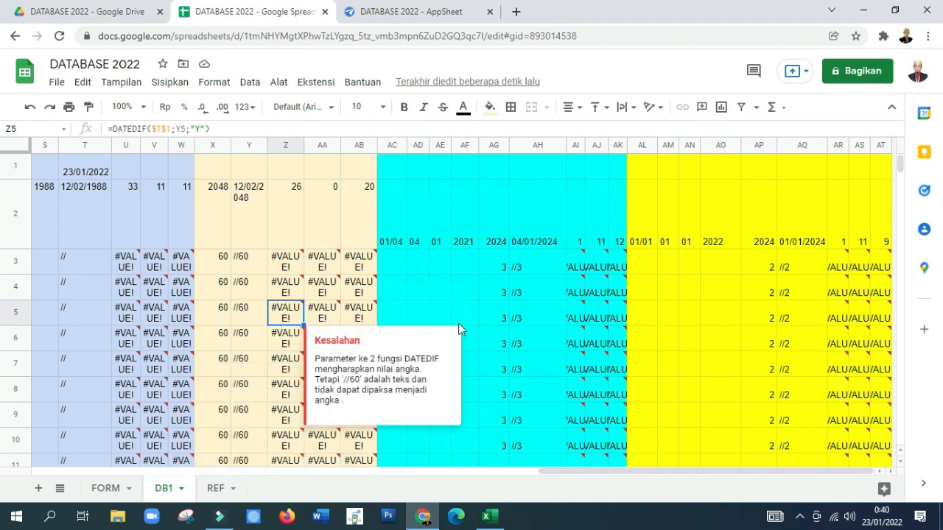
left_click(448, 294)
key("Left")
key("Left")
key("Left")
key("Left")
key("Left")
key("Left")
key("Left")
key("Left")
key("Left")
key("Left")
key("Left")
key("Left")
key("Left")
key("Left")
key("Left")
key("Left")
key("Left")
key("Left")
key("Left")
key("Left")
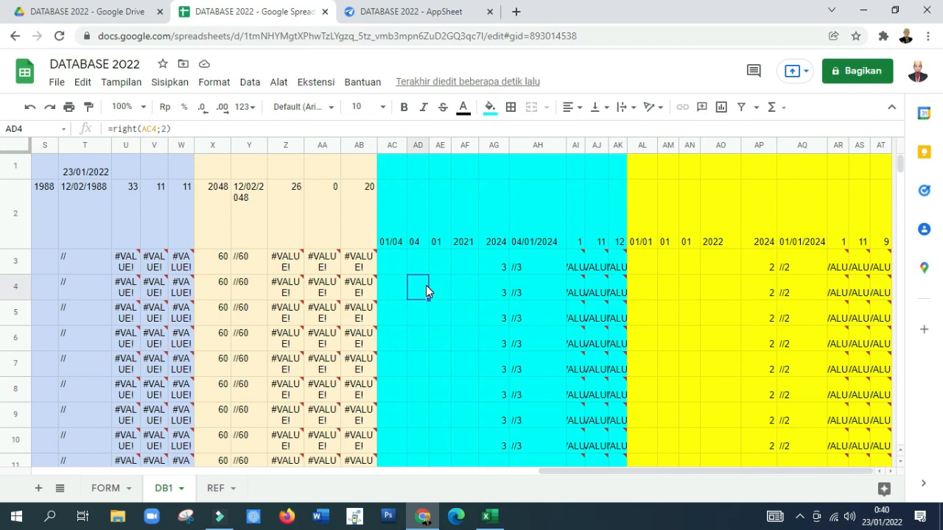
key("Left")
key("Left")
key("Left")
key("Left")
key("Left")
key("Left")
key("Left")
key("Left")
key("Left")
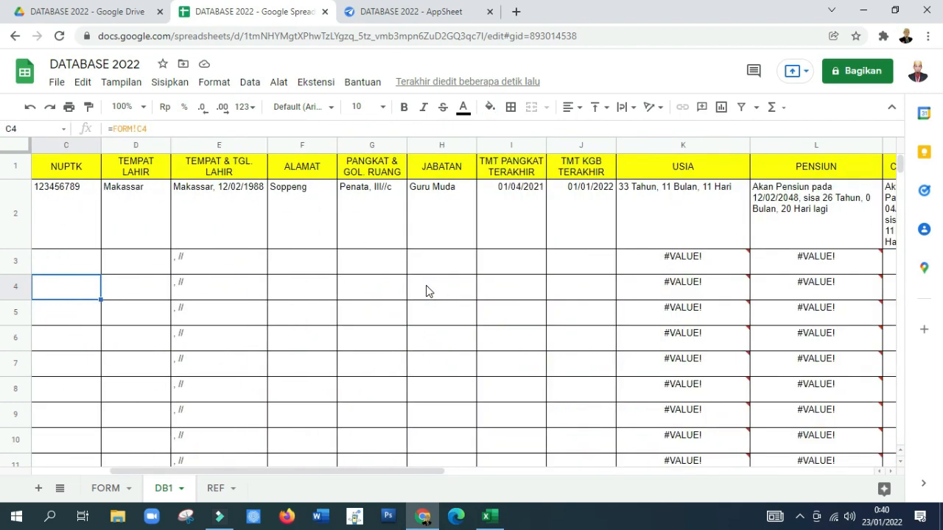
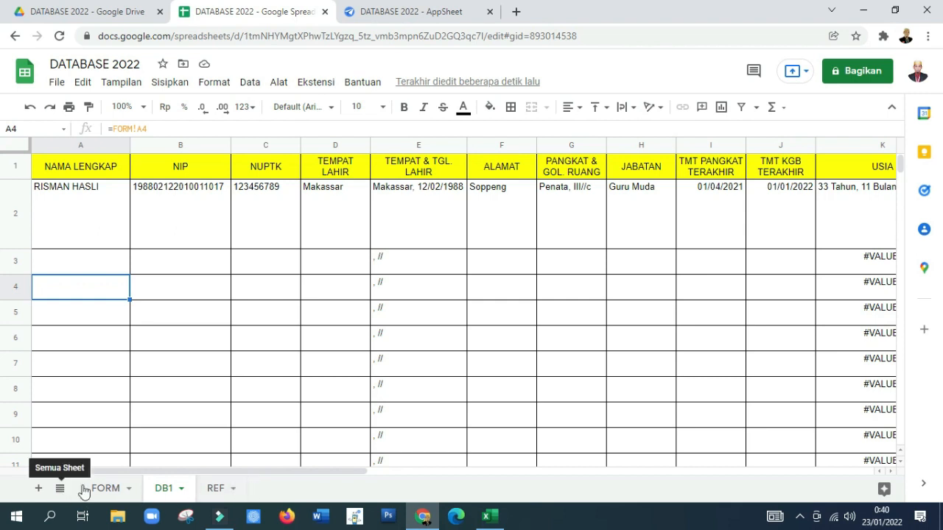
Step: Add a new sheet to the spreadsheet and place it ahead of the FORM sheet
left_click(36, 489)
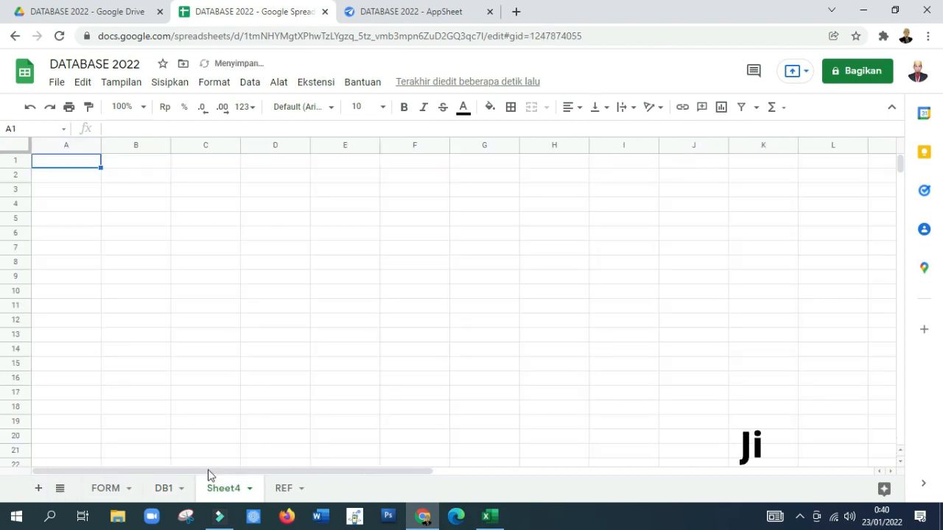
left_click_drag(219, 489, 93, 504)
left_click(96, 495)
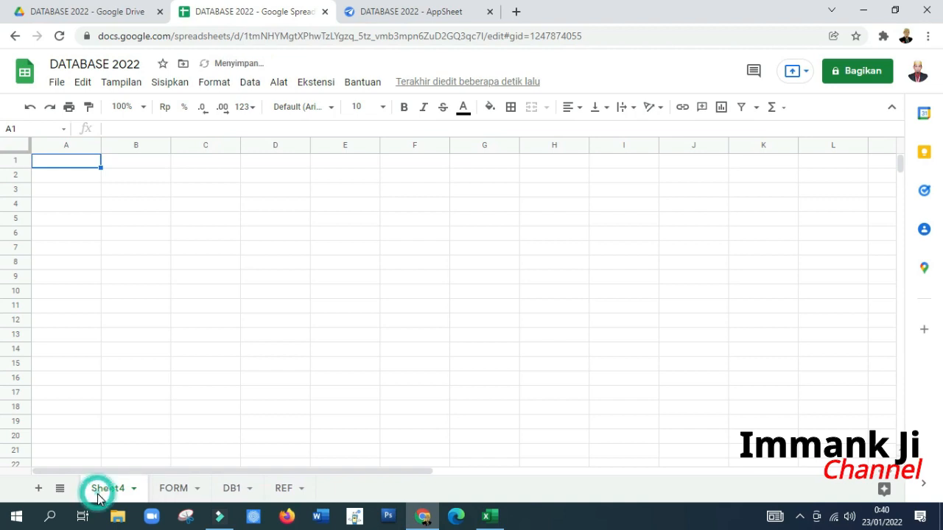
Step: Copy the header cells A1:N1, NAMA LENGKAP through CATATAN KGB, from DB1 into the new sheet starting at A1
left_click(223, 488)
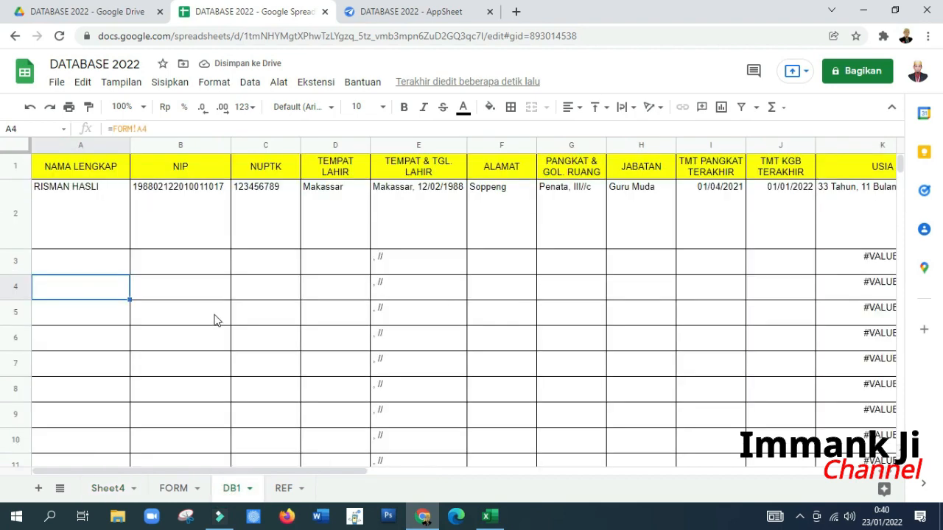
left_click_drag(64, 167, 485, 169)
left_click_drag(565, 164, 696, 169)
right_click(697, 168)
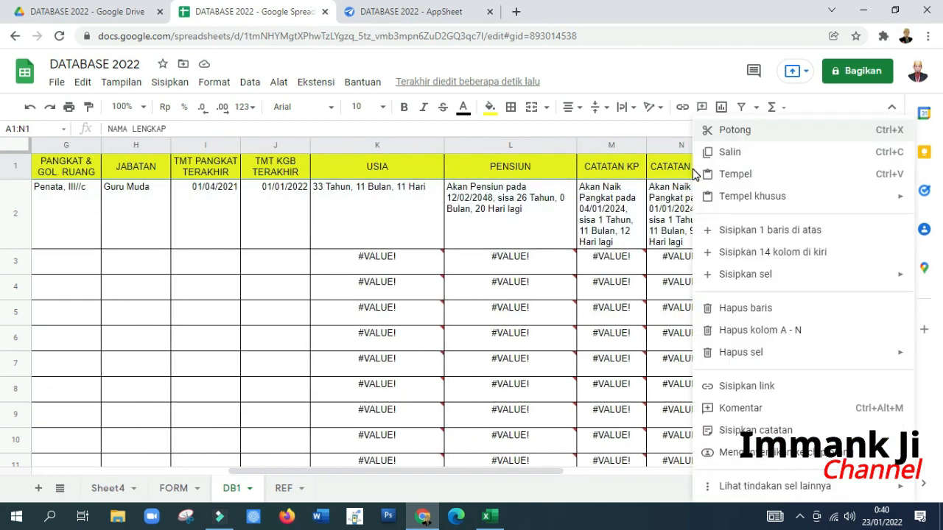
left_click(721, 151)
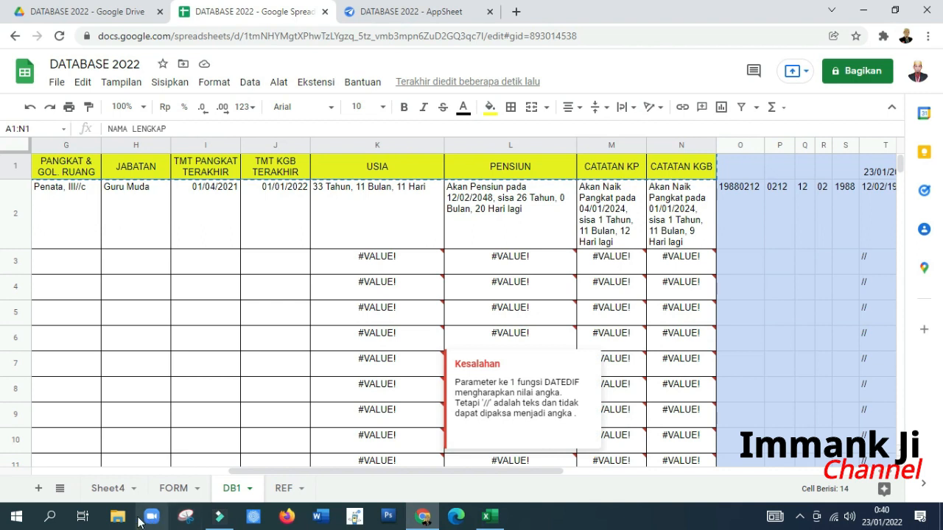
left_click(109, 489)
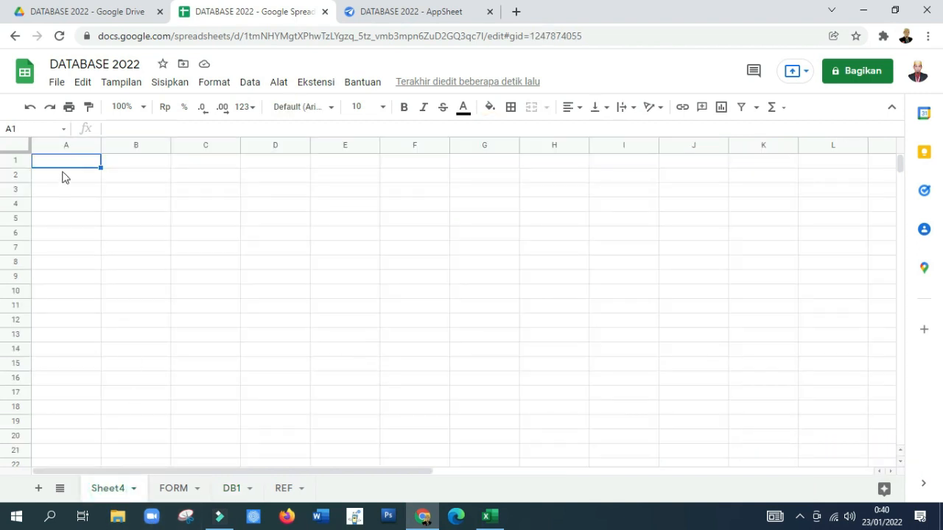
right_click(62, 163)
left_click(122, 164)
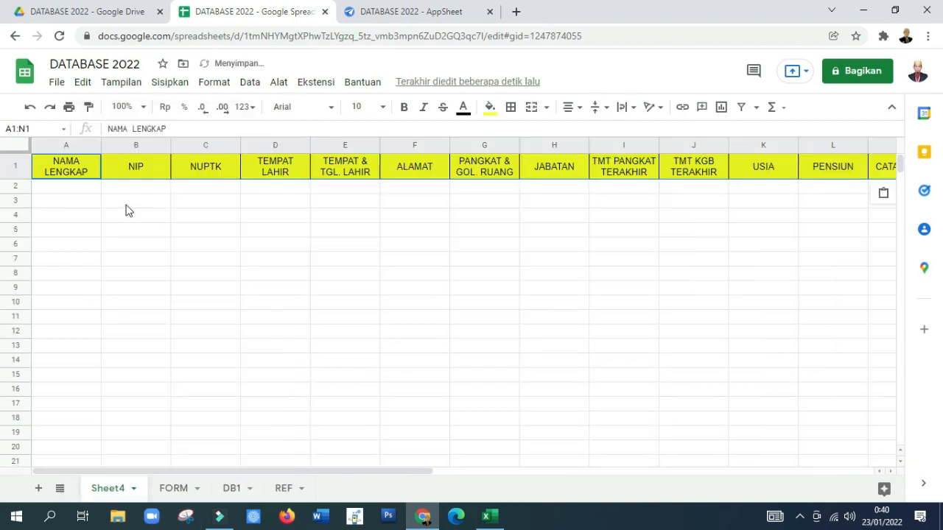
Step: Rename the new sheet as DATABASE
right_click(108, 493)
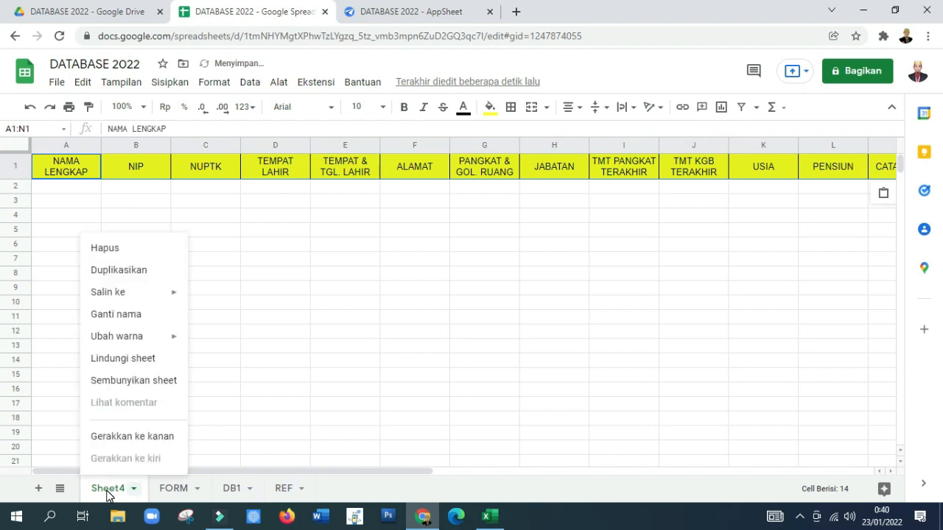
left_click(115, 336)
left_click(116, 315)
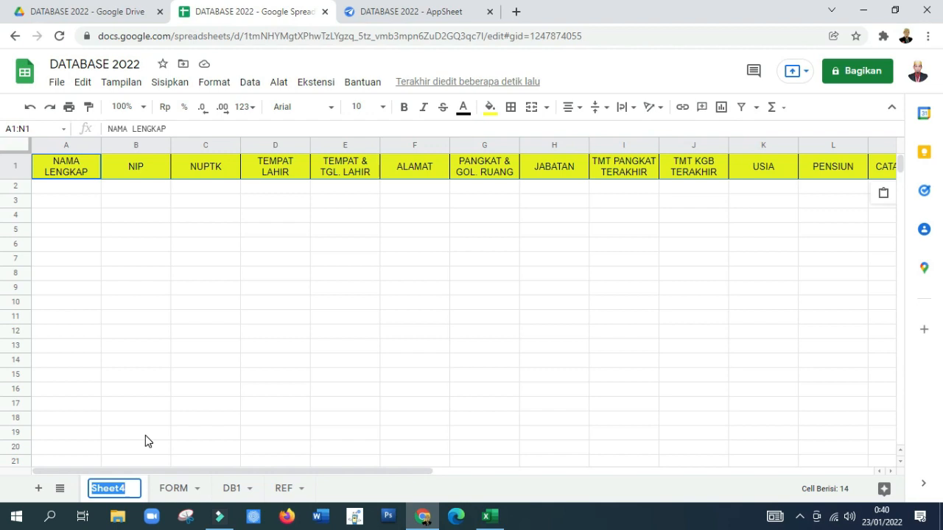
type("DATABASE")
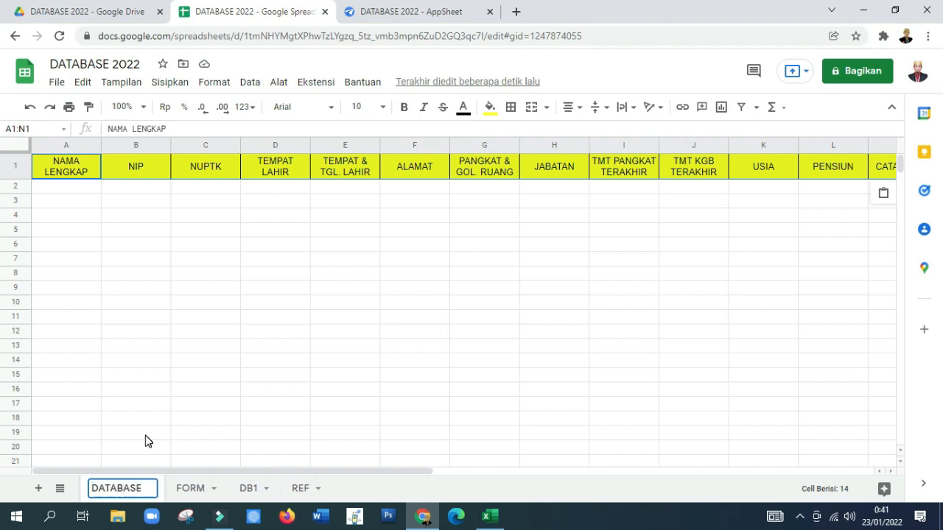
key("Return")
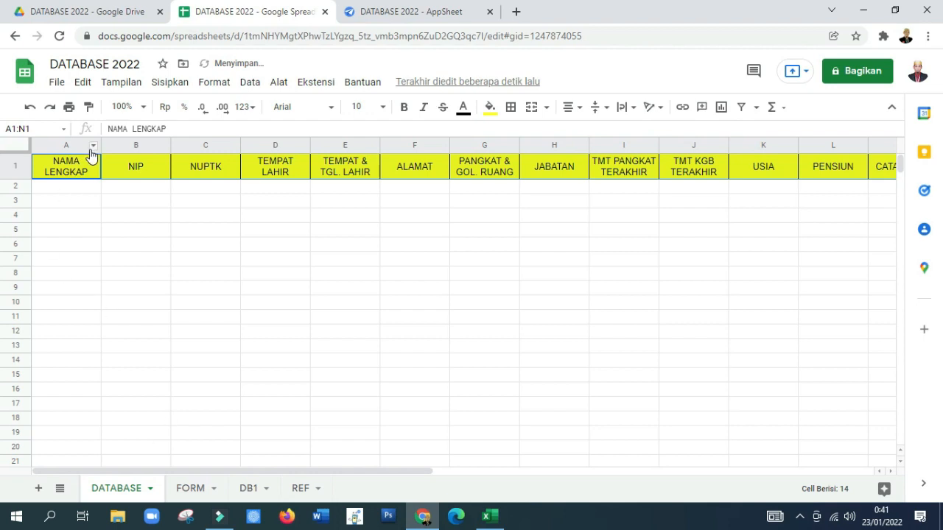
Step: Widen the NAMA LENGKAP and NIP columns of the DATABASE sheet and delete the TEMPAT LAHIR column
left_click_drag(101, 145, 123, 145)
left_click_drag(190, 145, 209, 146)
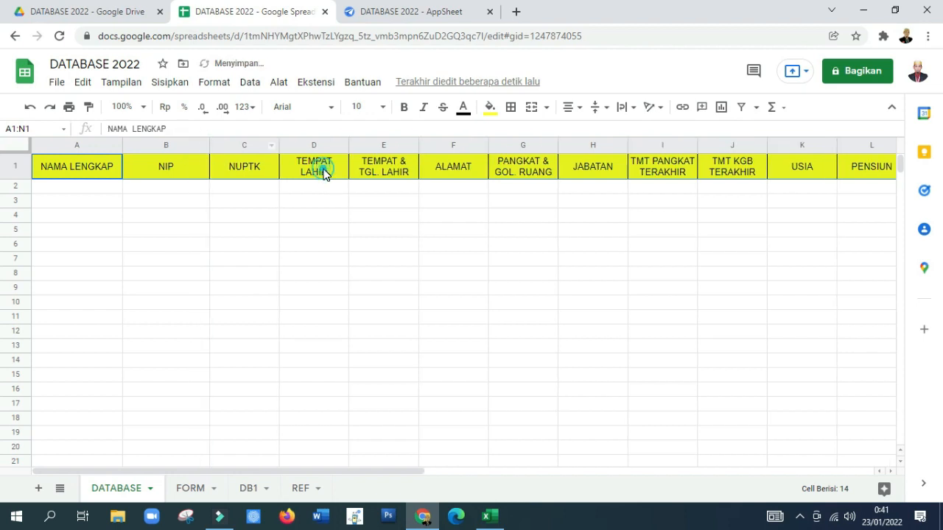
left_click(324, 171)
left_click(328, 145)
right_click(327, 144)
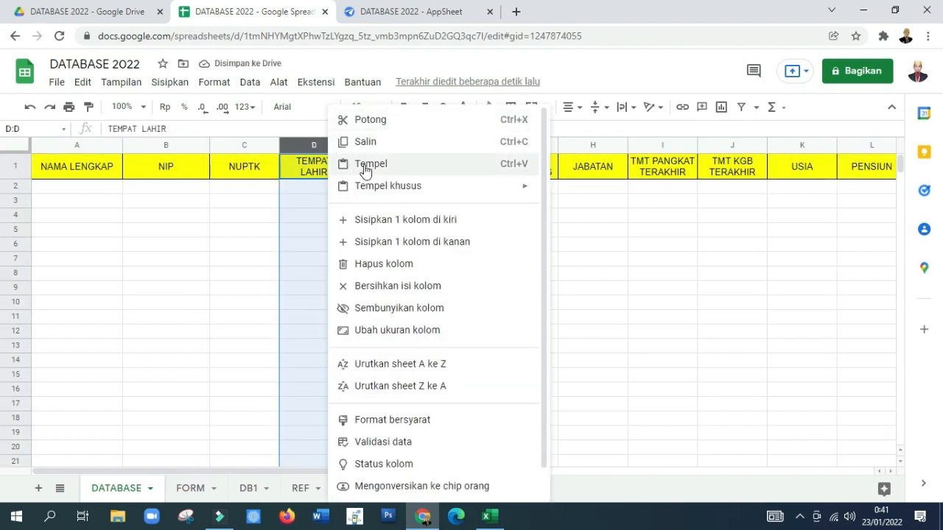
left_click(416, 264)
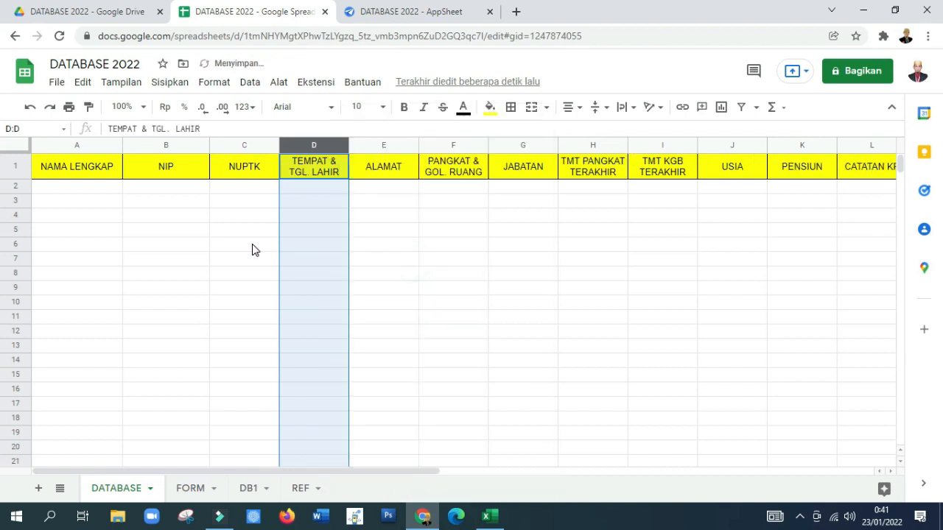
Step: Link A2 of the DATABASE sheet to DB1's cell A2 and fill the formula right through C2
left_click(78, 188)
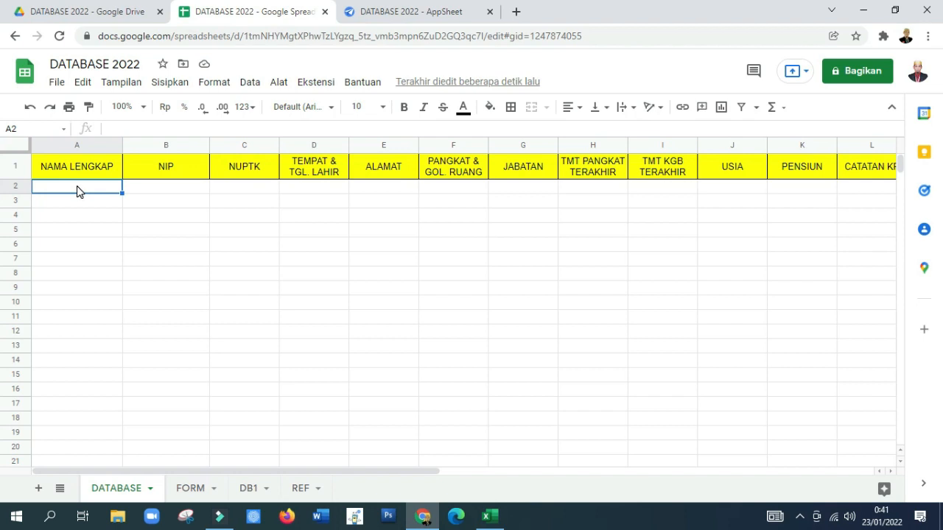
type("=")
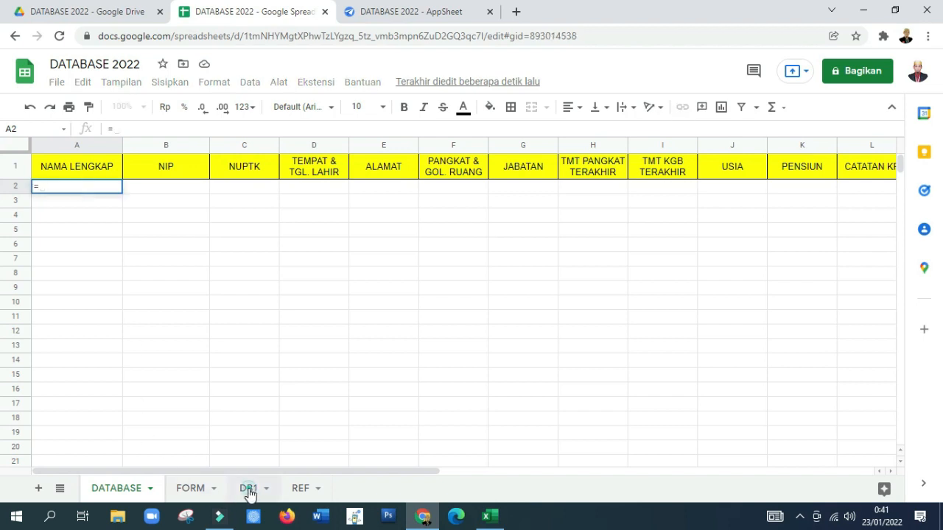
left_click(249, 488)
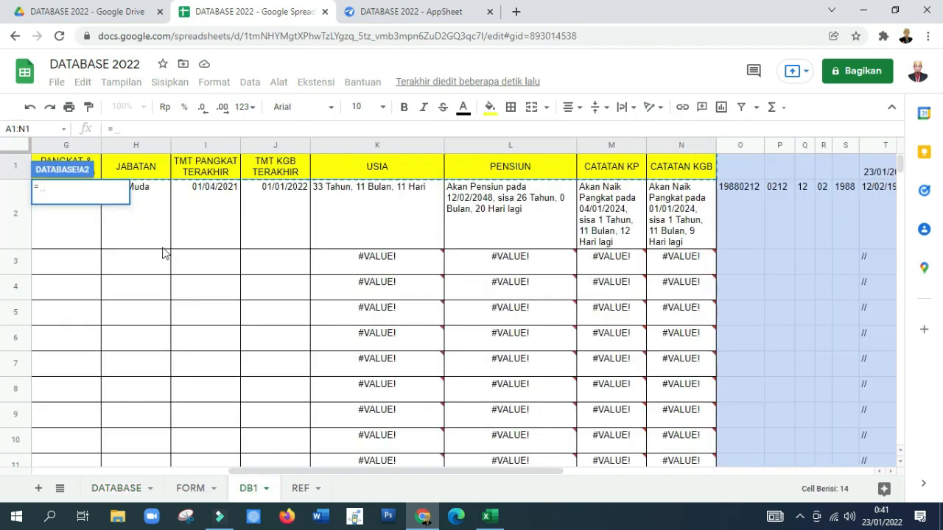
left_click(51, 233)
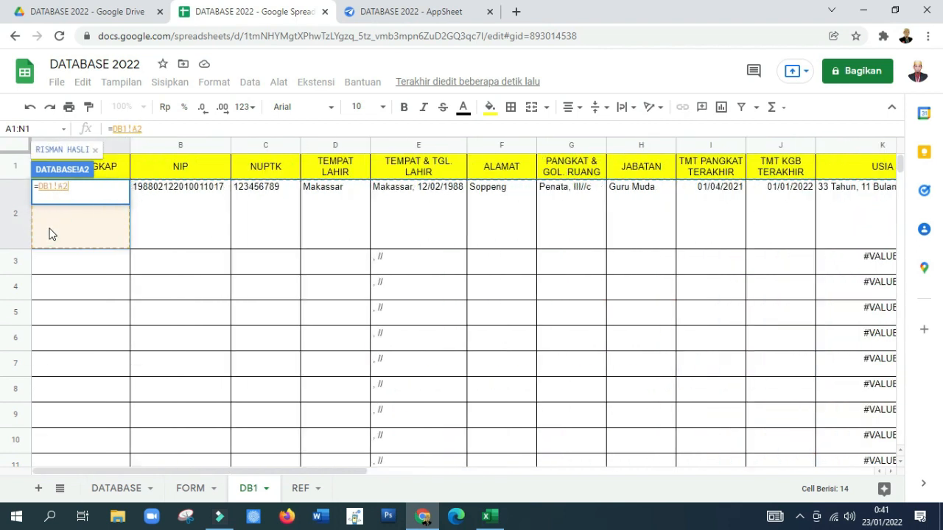
key("Return")
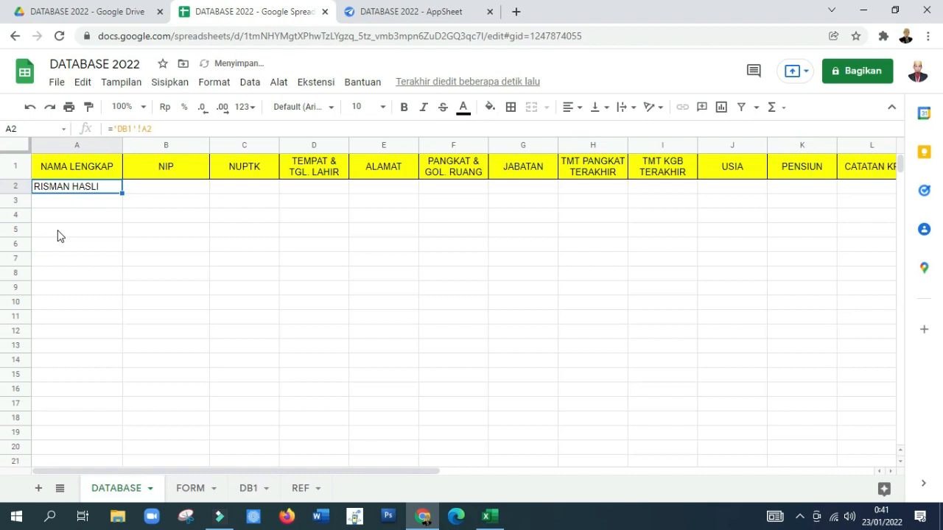
left_click_drag(120, 191, 269, 191)
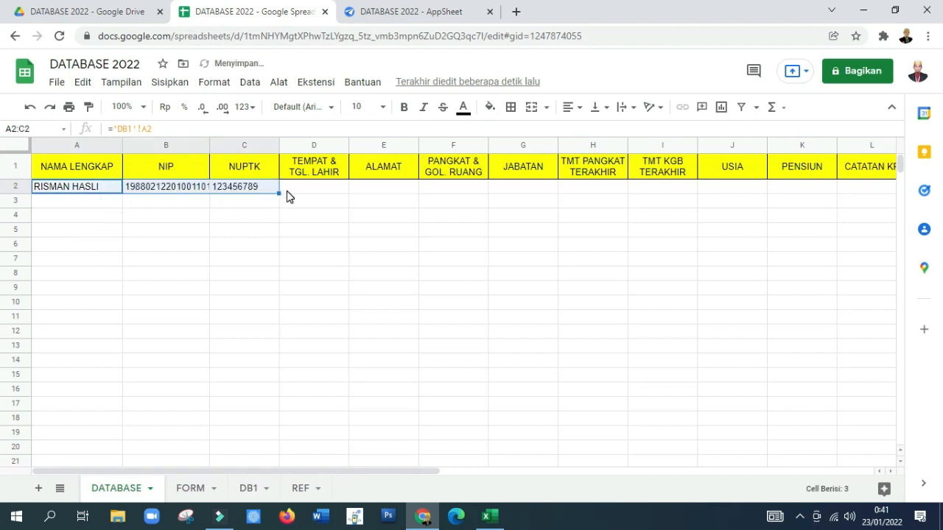
Step: Link D2 to DB1's cell E2 and fill the formula right through M2, widening the TEMPAT & TGL. LAHIR column to fit
left_click(308, 191)
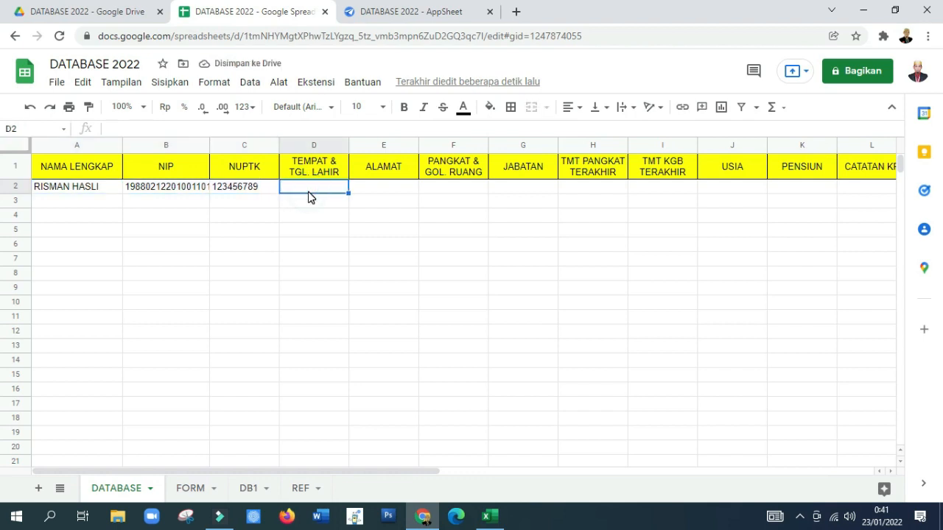
type("=")
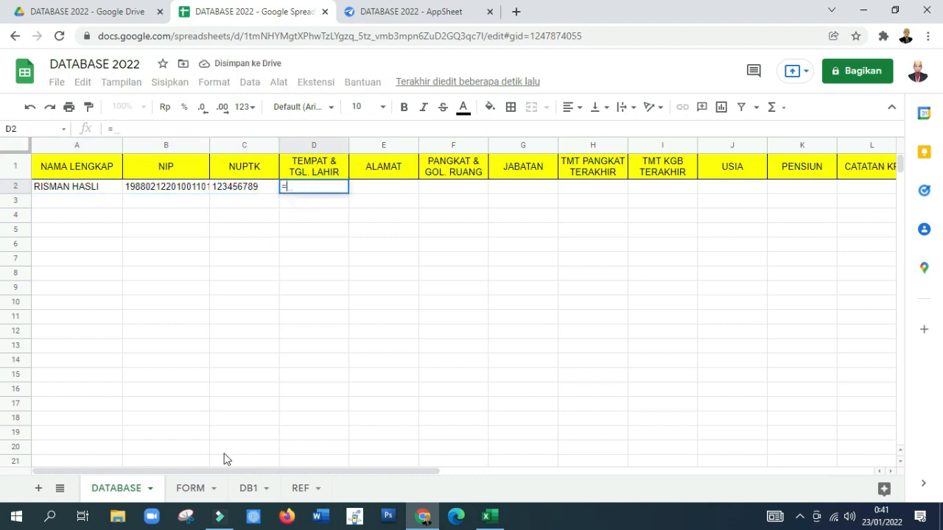
left_click(254, 489)
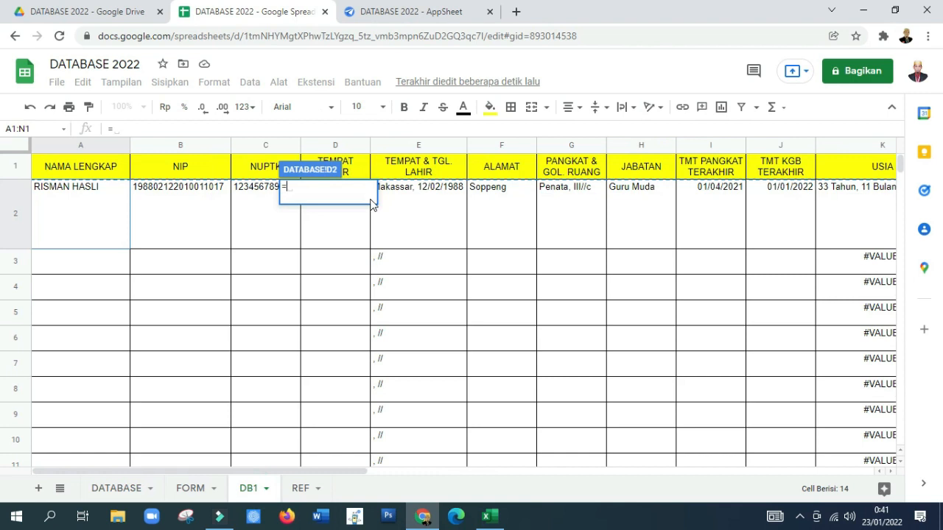
left_click(418, 205)
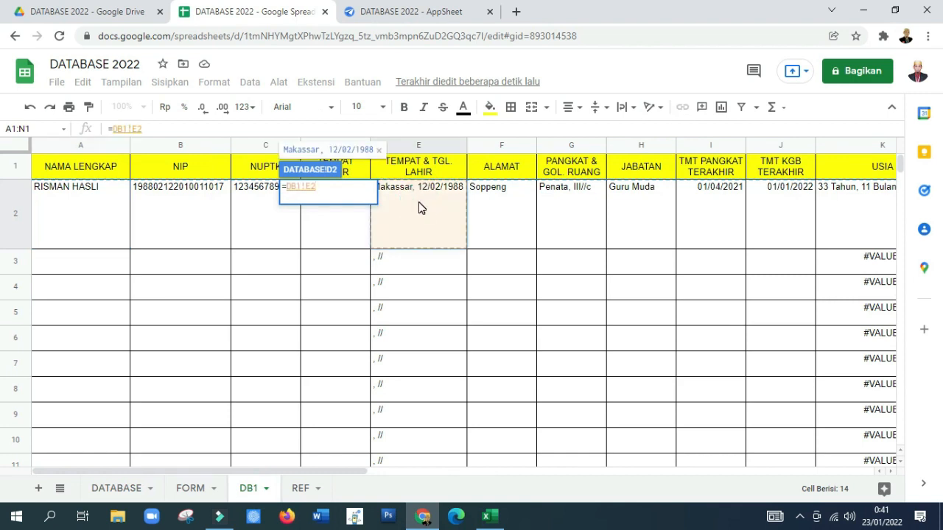
key("Return")
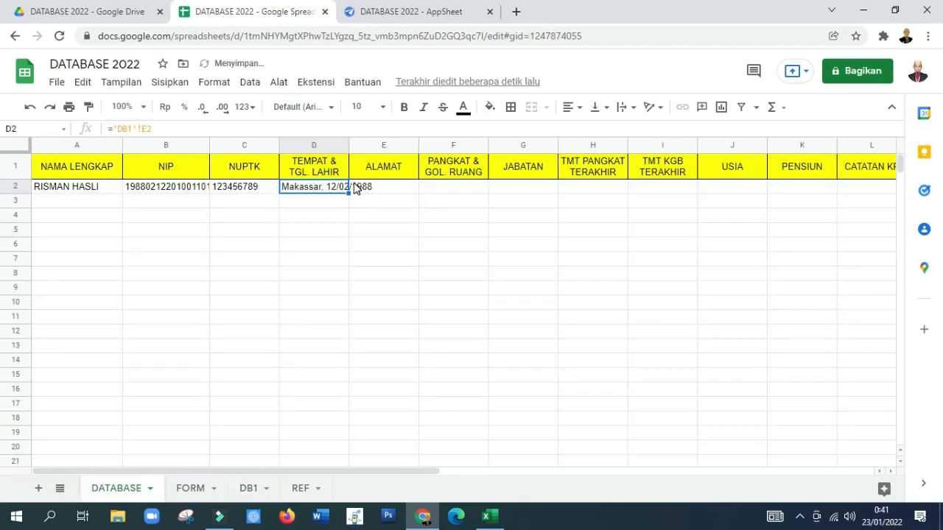
left_click_drag(349, 146, 381, 145)
left_click_drag(381, 192, 651, 193)
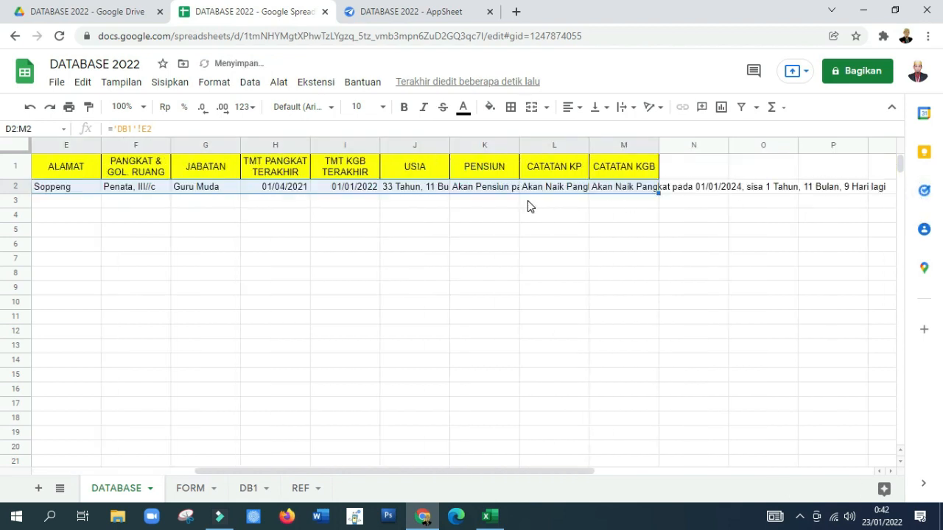
Step: Align row 2 of the DATABASE sheet to the top and wrap its text
left_click(15, 186)
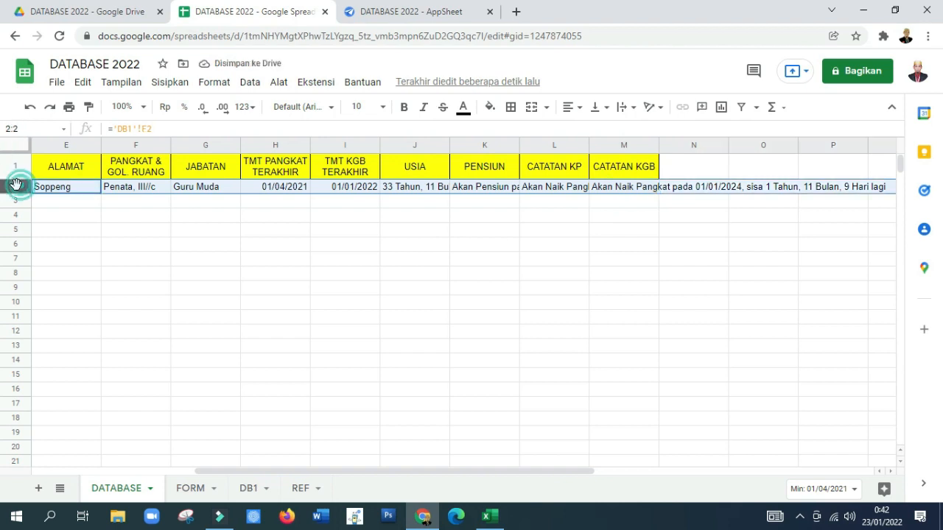
left_click(602, 108)
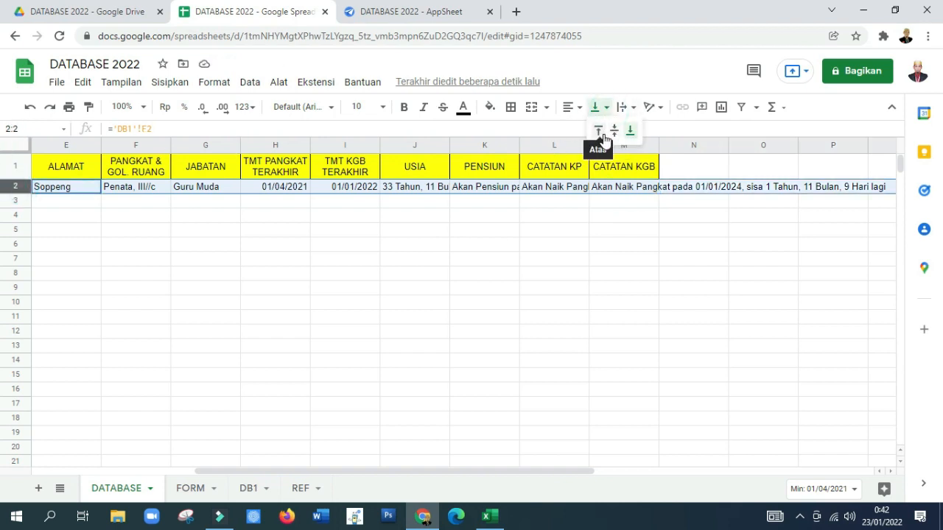
left_click(615, 137)
left_click(624, 107)
left_click(640, 131)
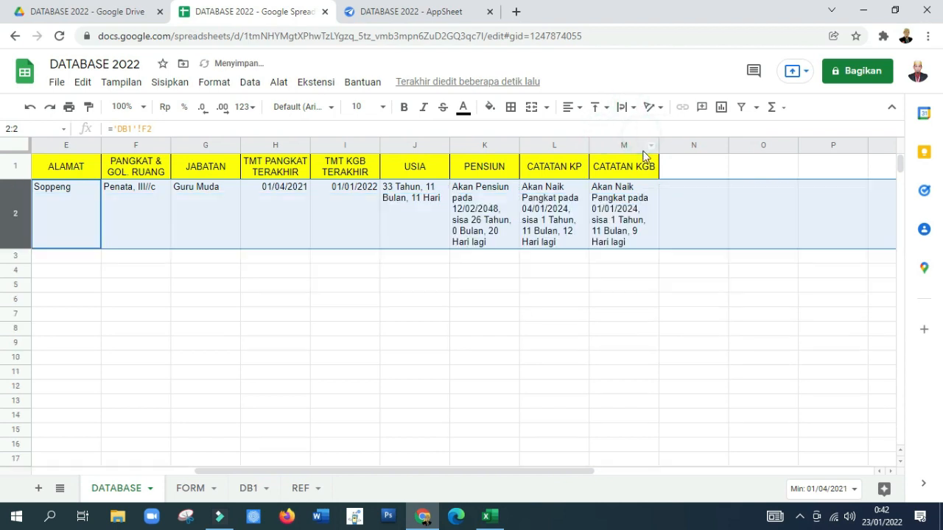
Step: Apply all borders to the range A2:M21 of the DATABASE sheet
left_click(612, 240)
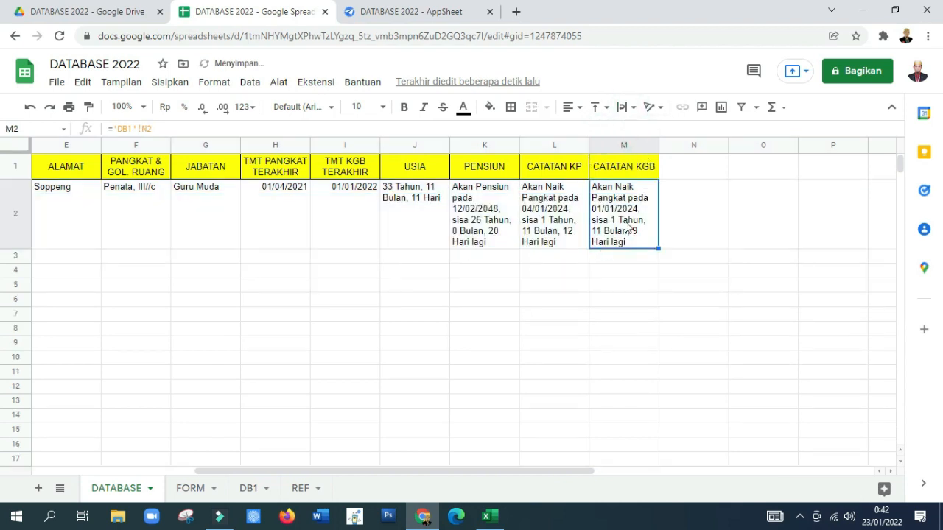
key("shift+Left")
key("shift+Left")
key("shift+Left")
key("shift+Left")
key("shift+Left")
key("shift+Left")
key("shift+Left")
key("shift+Left")
key("shift+Left")
key("shift+Left")
key("shift+Left")
key("shift+Left")
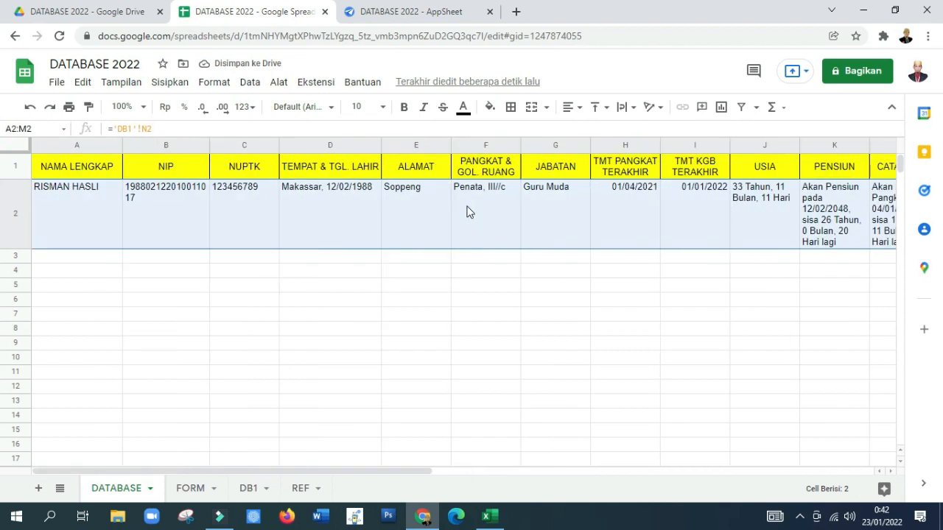
key("shift+Down")
key("shift+Down")
key("shift+Down")
key("shift+Down")
key("shift+Down")
key("shift+Down")
key("shift+Down")
key("shift+Down")
key("shift+Down")
key("shift+Down")
key("shift+Down")
key("shift+Down")
key("shift+Down")
key("shift+Down")
key("shift+Down")
key("shift+Down")
key("shift+Down")
key("shift+Down")
key("shift+Down")
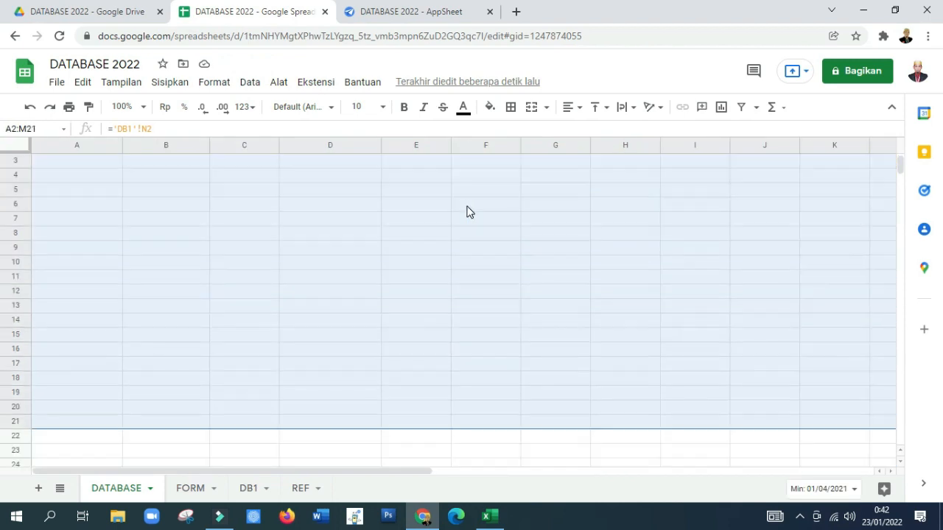
left_click(511, 108)
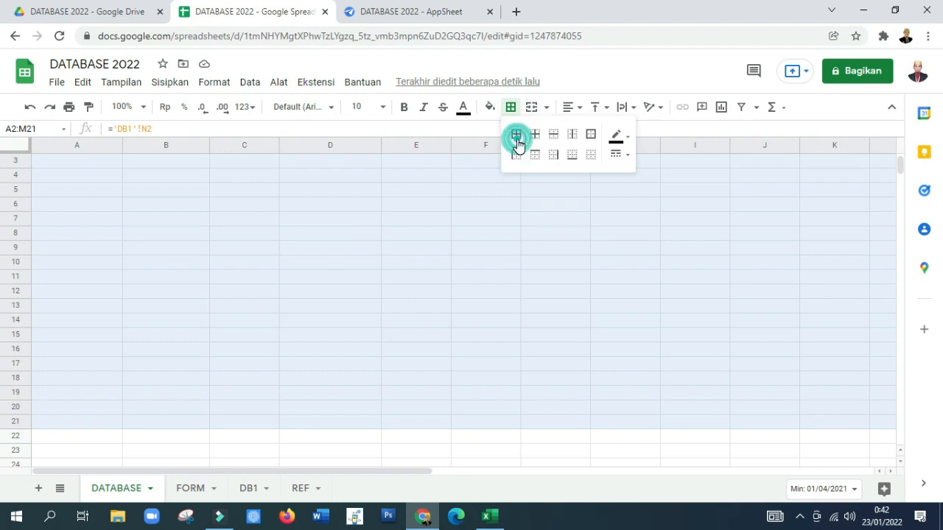
left_click(516, 135)
Step: Fill the formulas of A2:M2 on the DATABASE sheet down through row 17
scroll(231, 264, "up", 3)
left_click(132, 225)
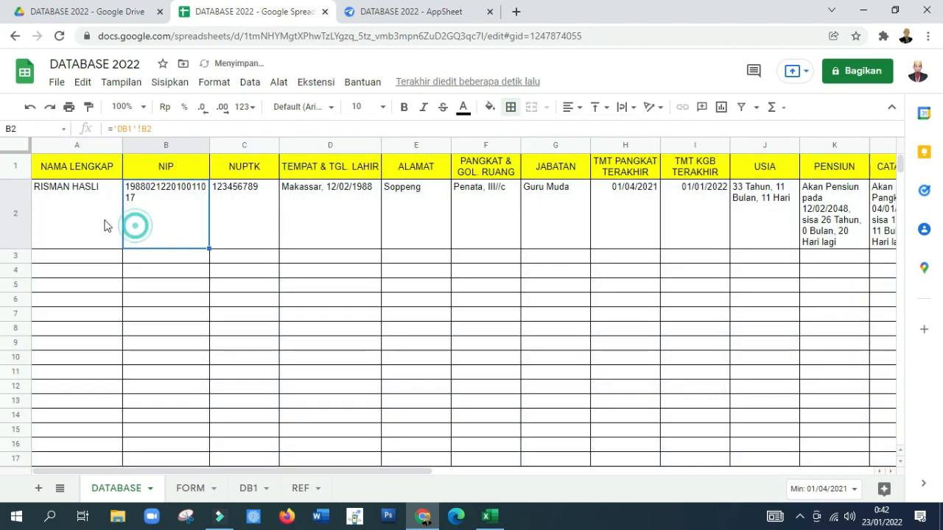
left_click(94, 221)
key("shift+Right")
key("shift+Right")
key("shift+Right")
key("shift+Right")
key("shift+Right")
key("shift+Right")
key("shift+Right")
key("shift+Right")
key("shift+Right")
key("shift+Right")
key("shift+Right")
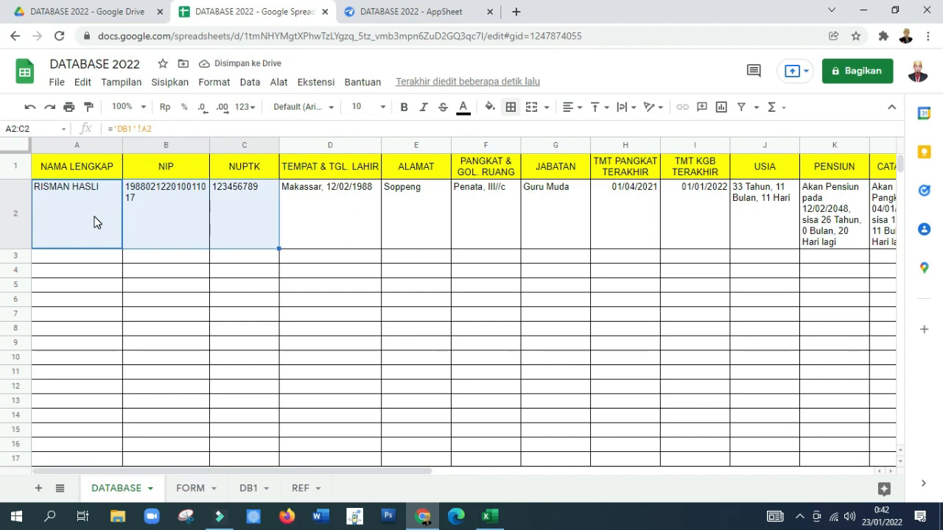
key("shift+Right")
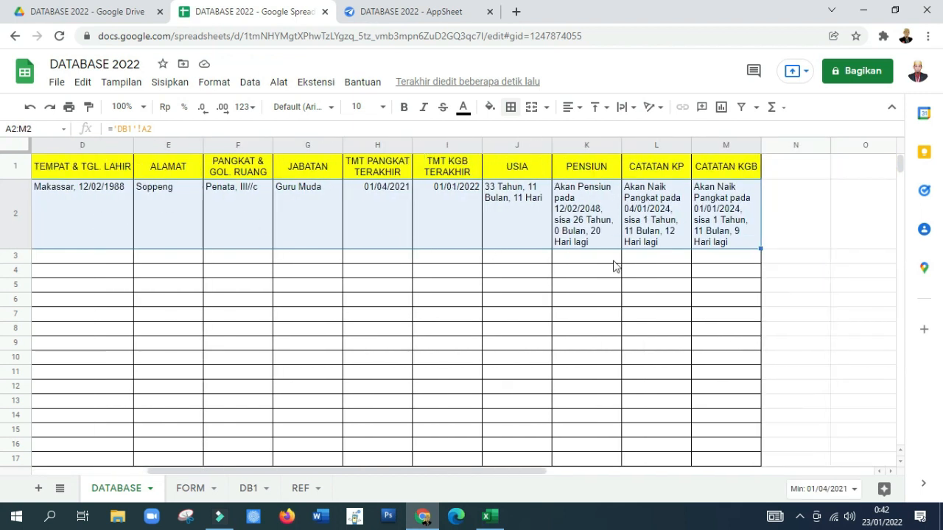
left_click_drag(760, 249, 766, 469)
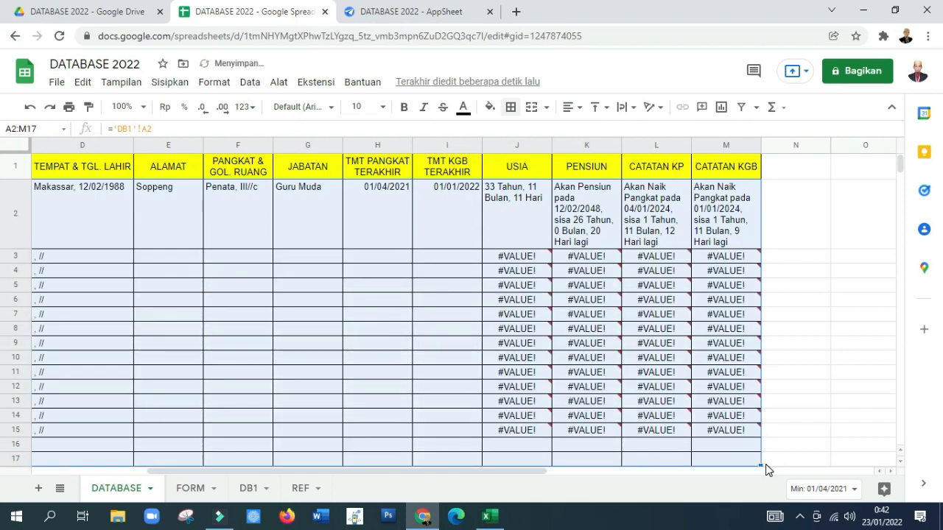
mouse_move(733, 400)
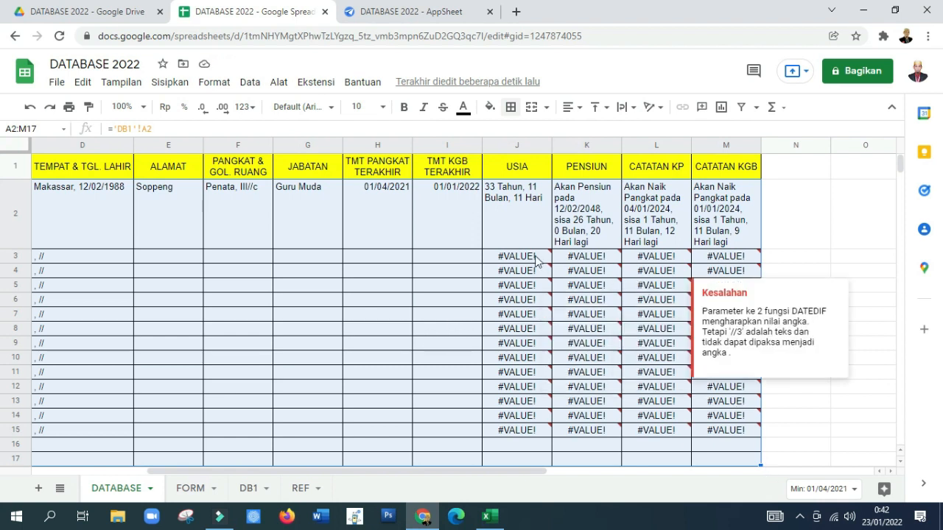
left_click_drag(512, 259, 722, 382)
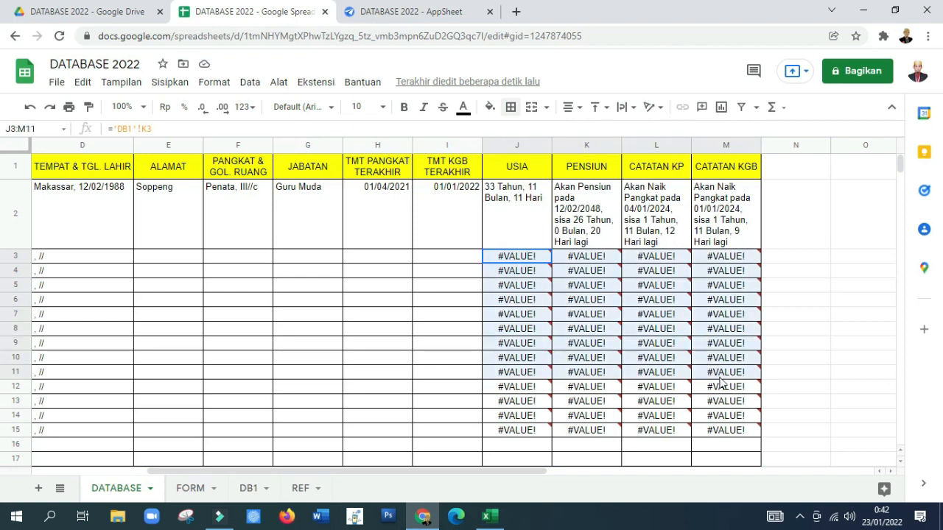
left_click(570, 451)
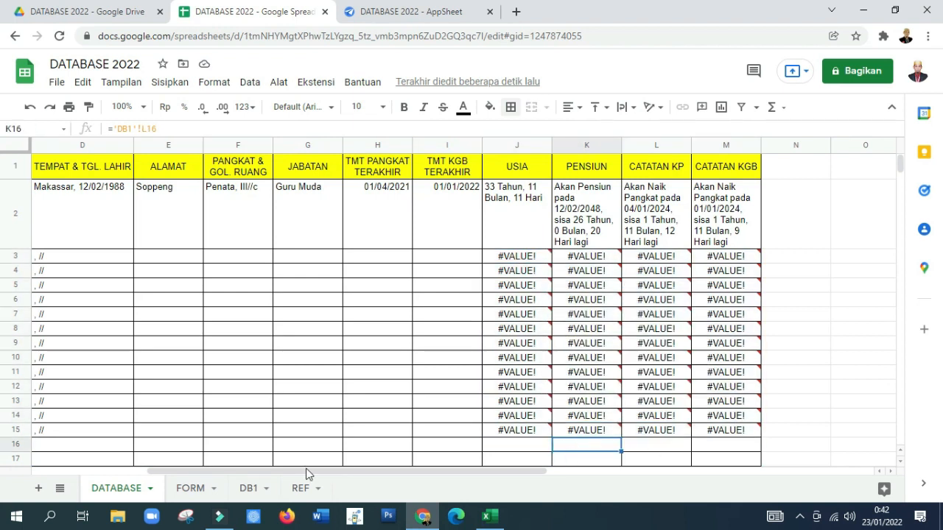
Step: Switch to AppSheet, reload the editor, and add the DATABASE sheet as a read-only table
left_click(390, 16)
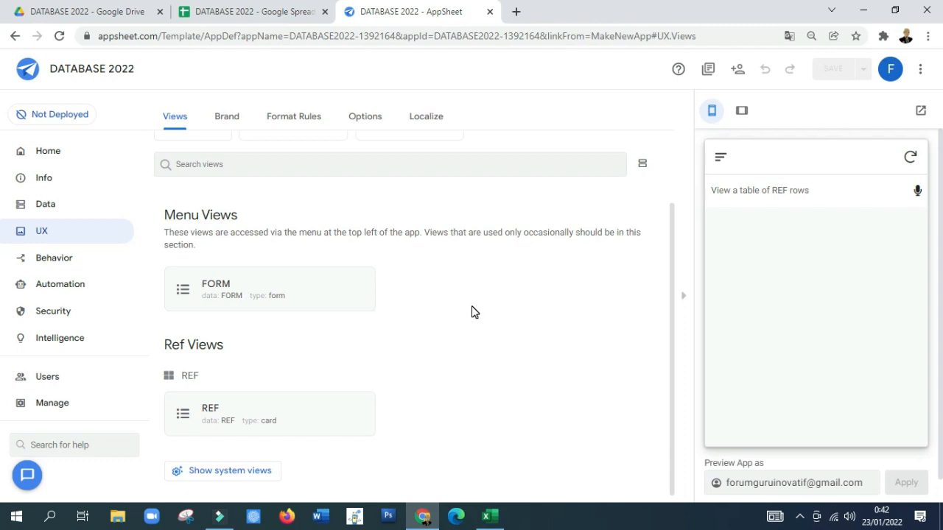
scroll(217, 158, "up", 1)
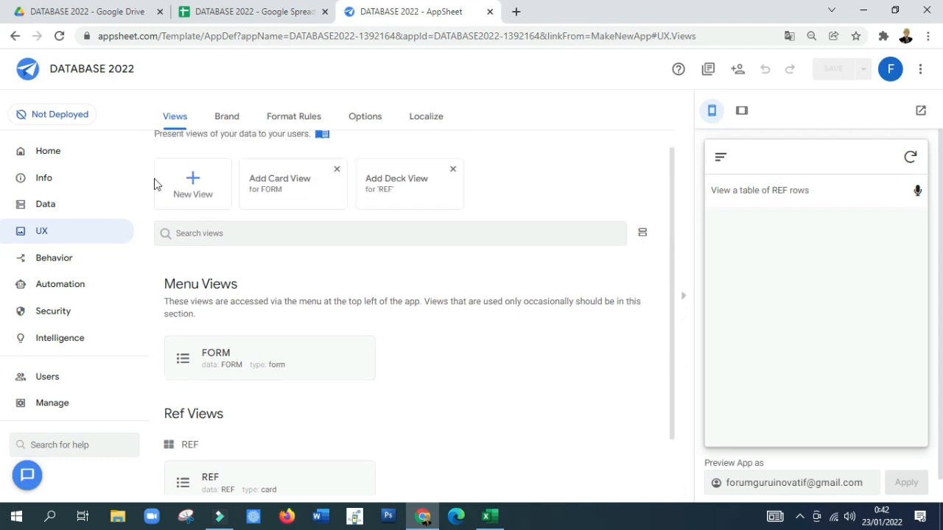
left_click(57, 210)
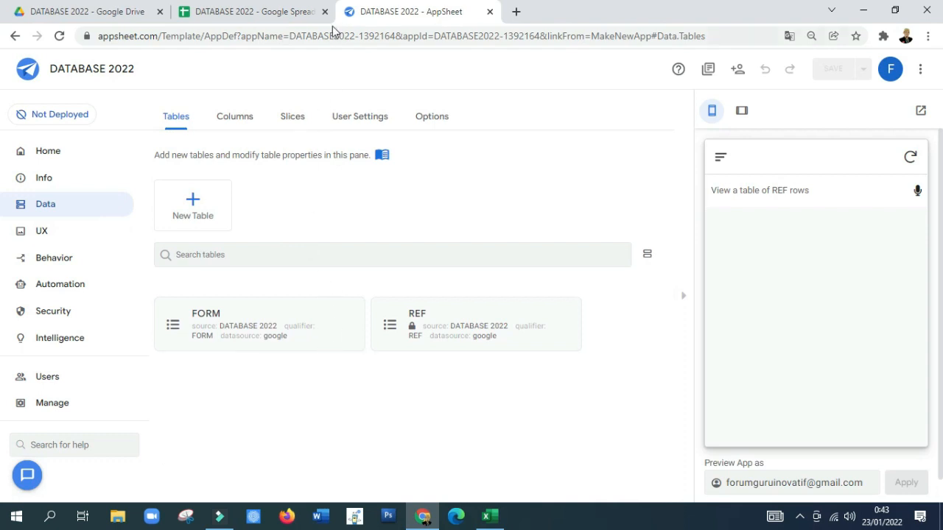
left_click(245, 15)
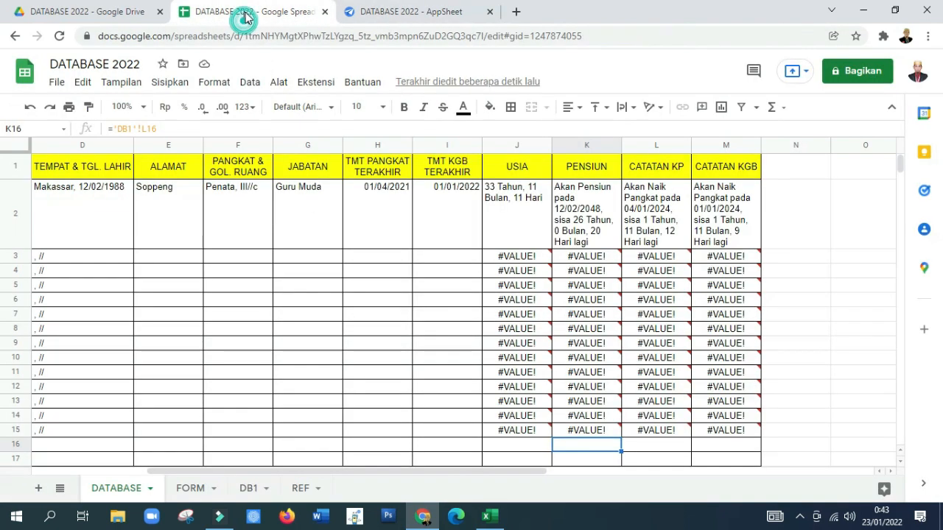
left_click(115, 492)
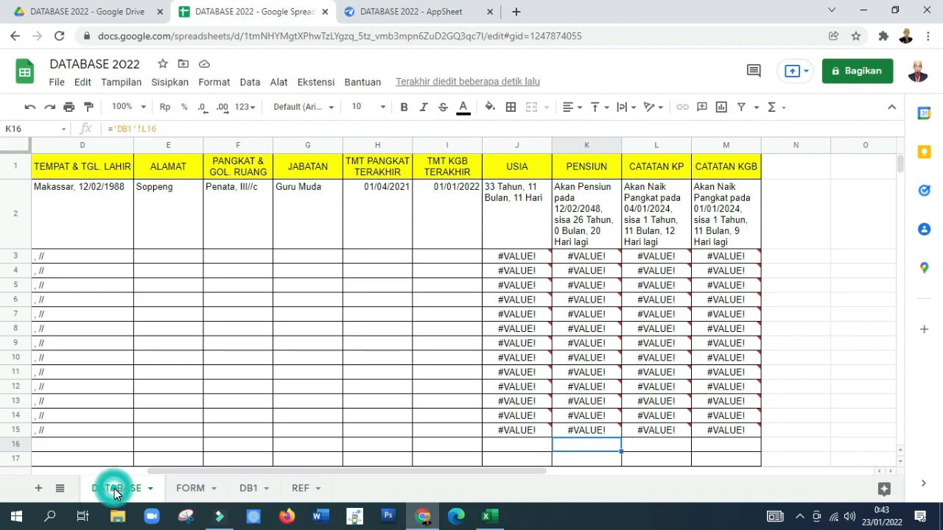
left_click(405, 13)
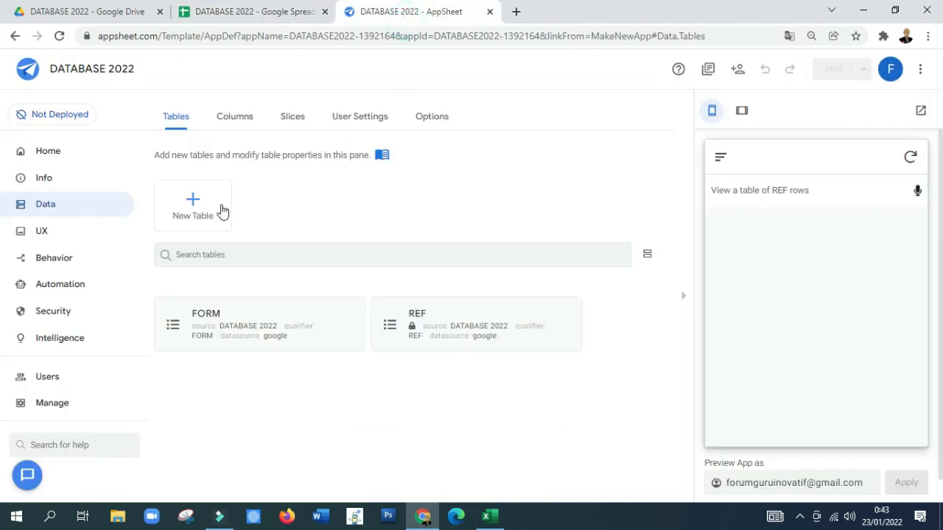
left_click(59, 37)
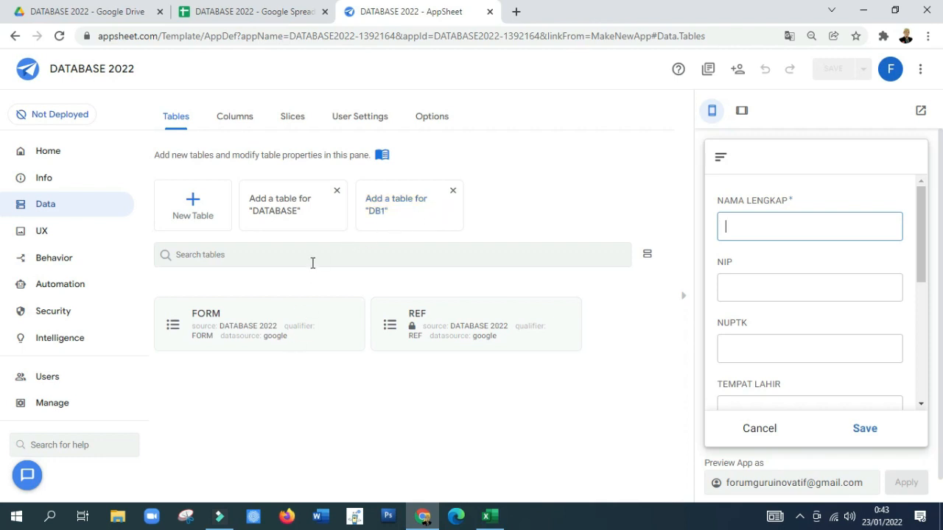
left_click(280, 215)
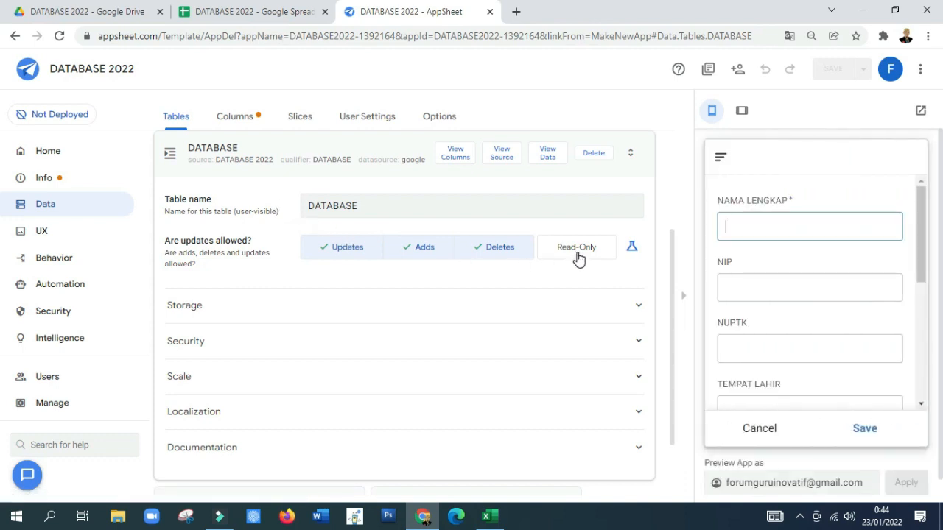
left_click(578, 251)
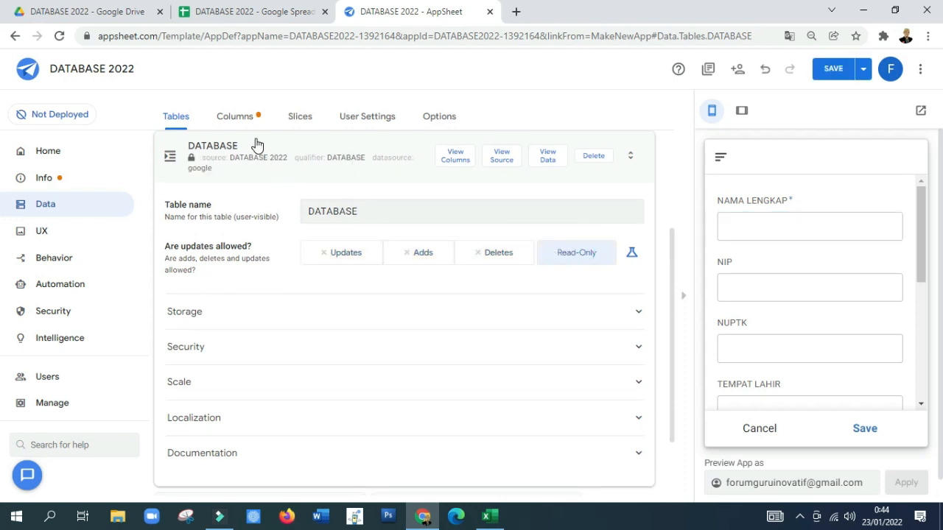
Step: Make NAMA LENGKAP the key column of the DATABASE table instead of _RowNumber
left_click(462, 160)
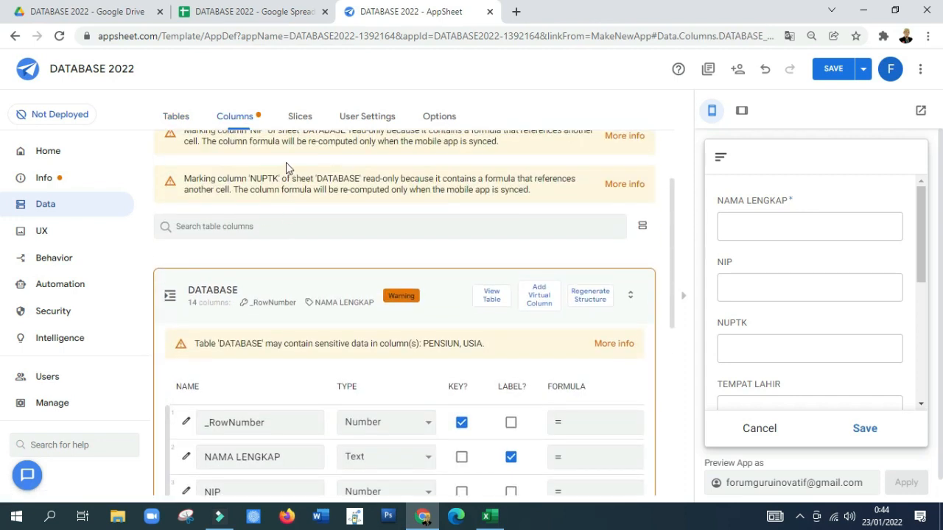
scroll(288, 263, "down", 2)
left_click(461, 285)
left_click(461, 322)
scroll(464, 329, "down", 1)
scroll(462, 330, "up", 1)
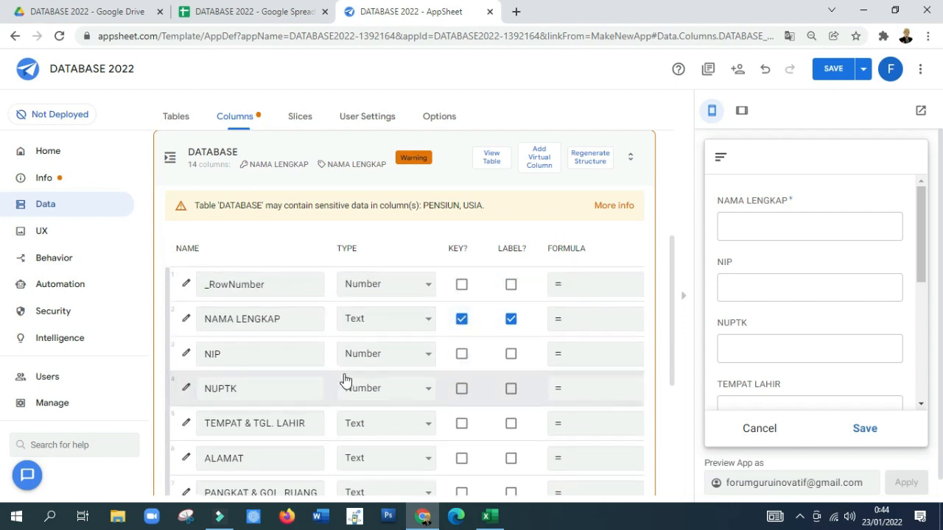
Step: Set the type of the NIP and NUPTK columns in the DATABASE table to Text
left_click(416, 357)
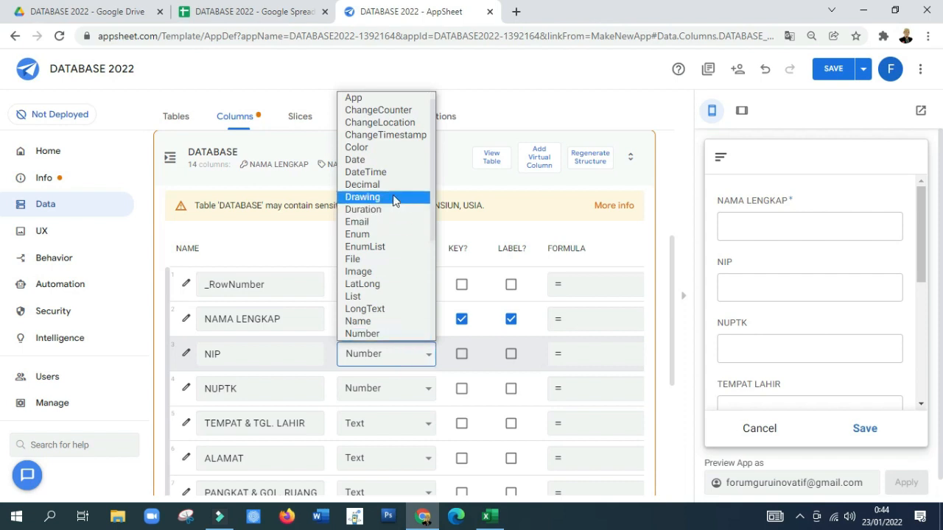
scroll(374, 268, "down", 3)
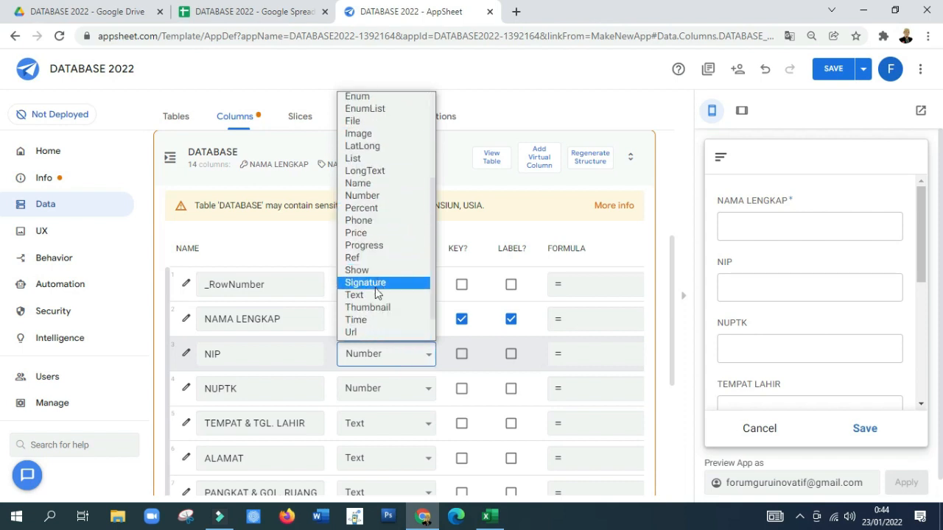
left_click(375, 291)
scroll(394, 378, "down", 1)
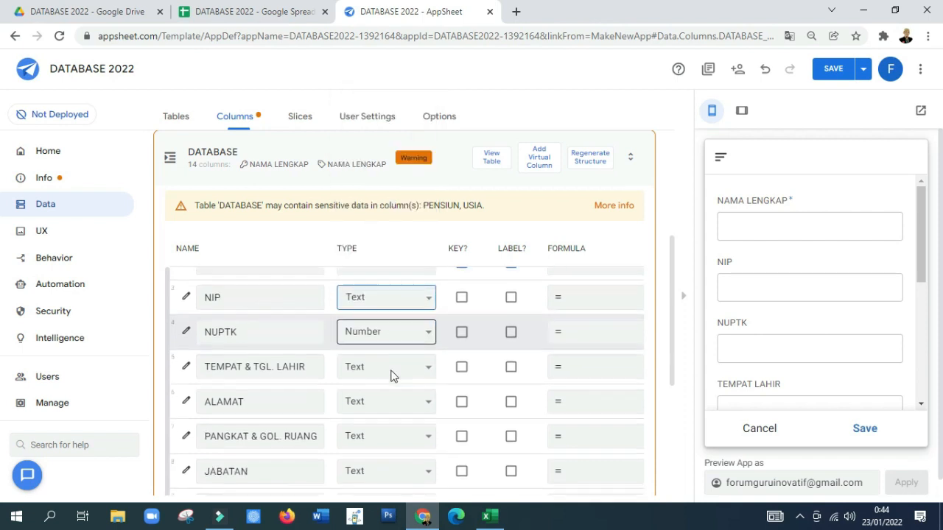
left_click(400, 330)
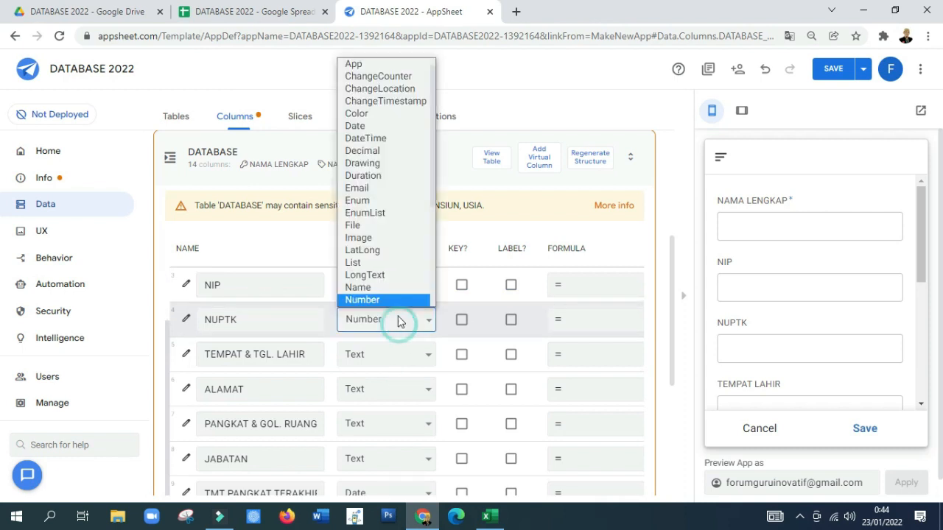
scroll(377, 274, "down", 3)
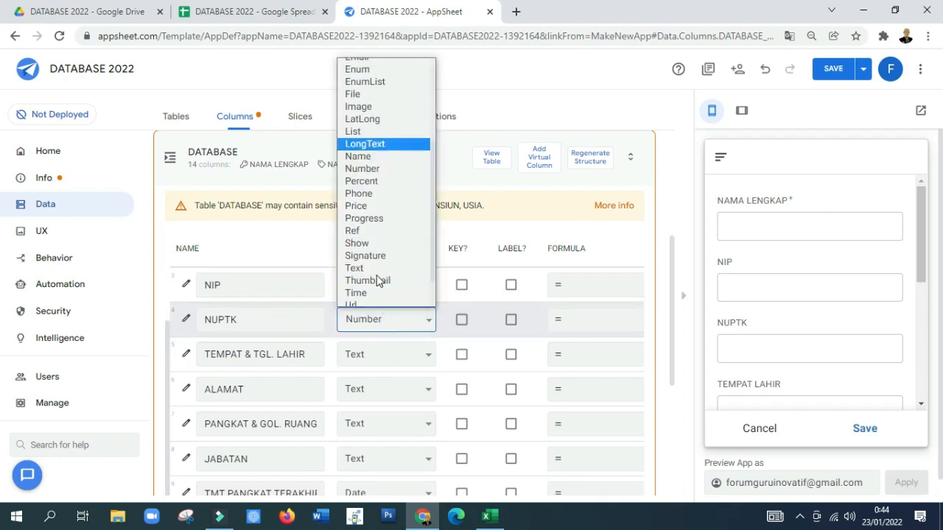
left_click(369, 262)
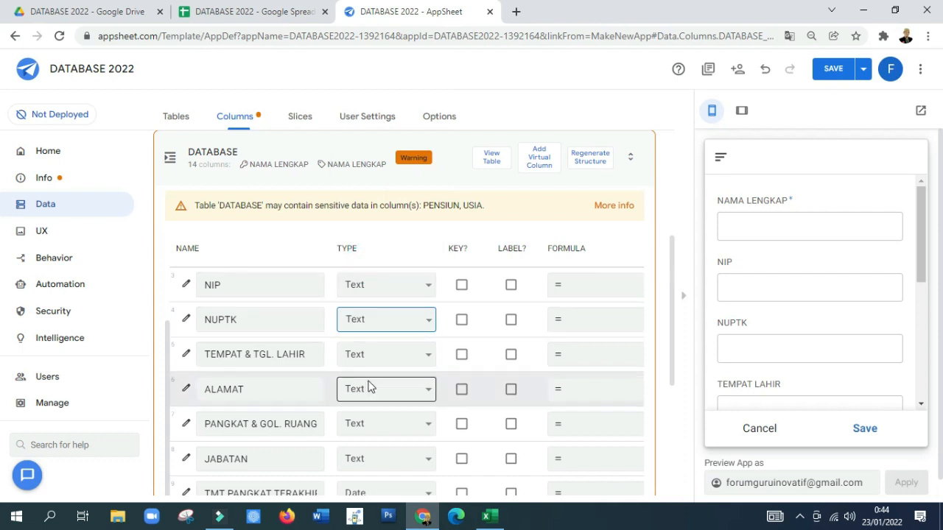
Step: Set the type of the ALAMAT and USIA columns in the DATABASE table to LongText
scroll(373, 389, "down", 1)
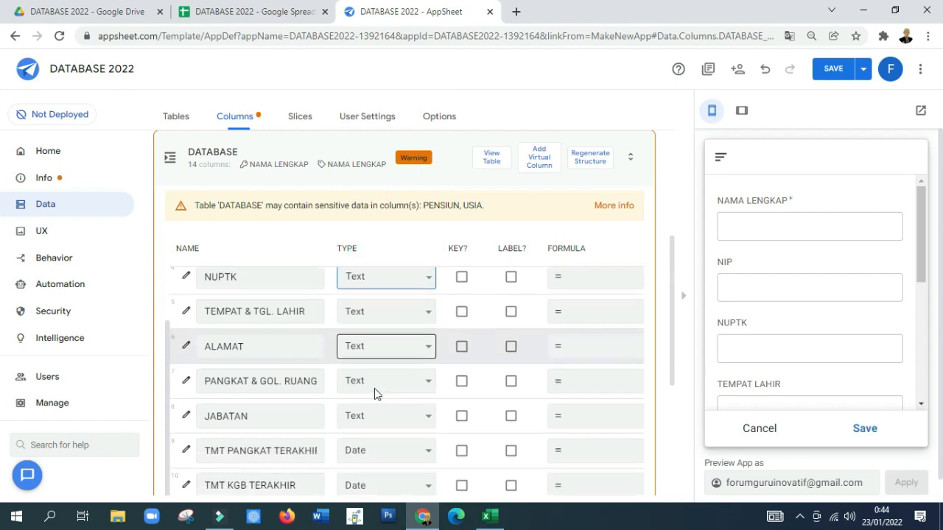
left_click(379, 352)
scroll(403, 276, "down", 1)
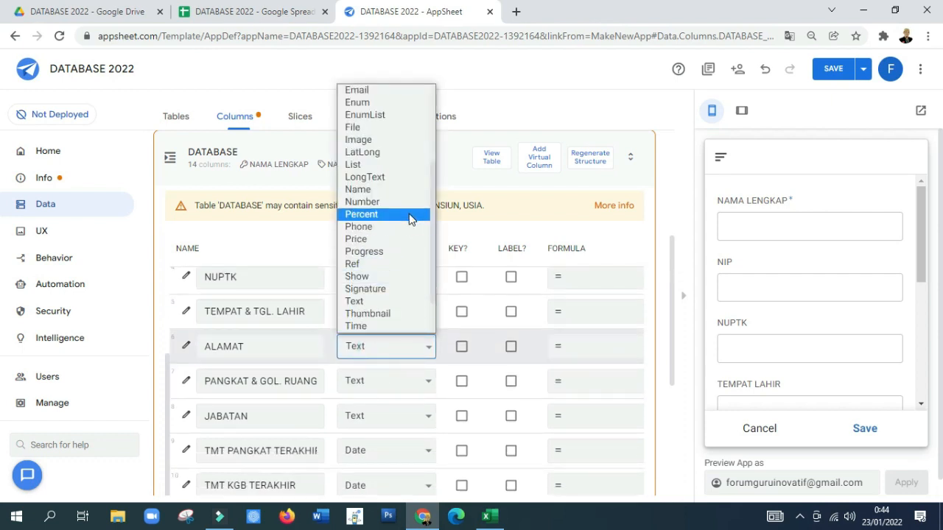
left_click(376, 176)
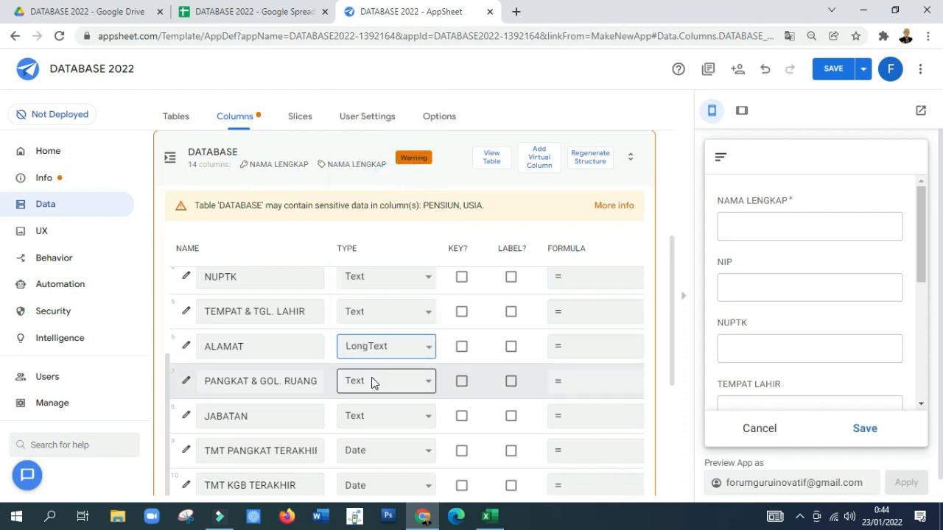
scroll(377, 389, "down", 1)
scroll(379, 389, "down", 1)
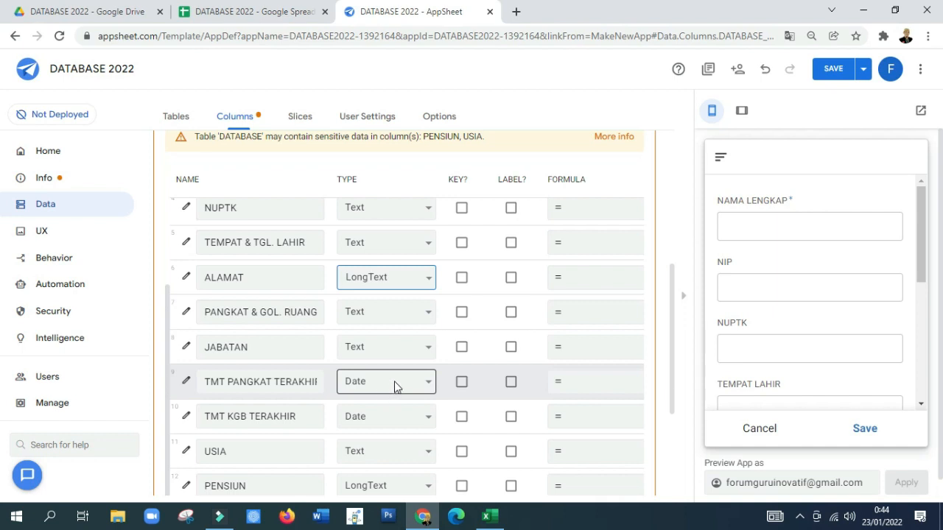
left_click(395, 386)
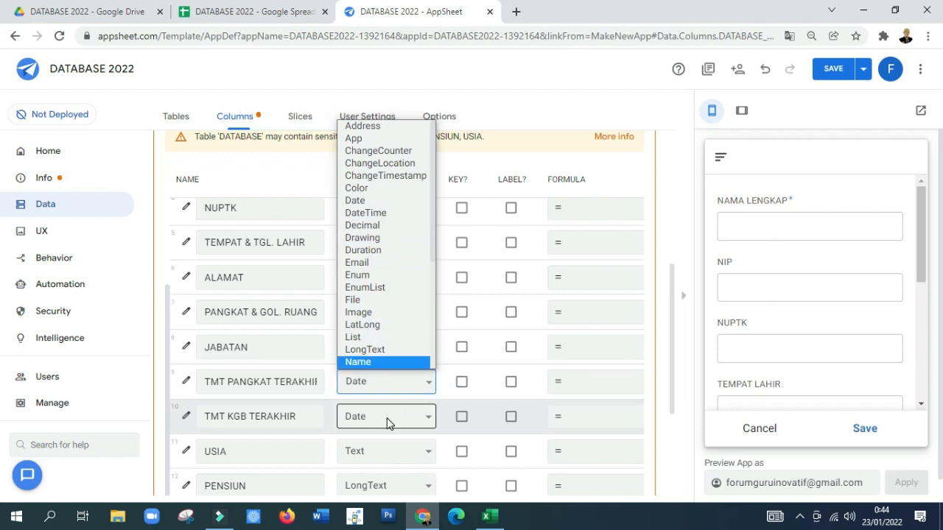
scroll(388, 423, "down", 1)
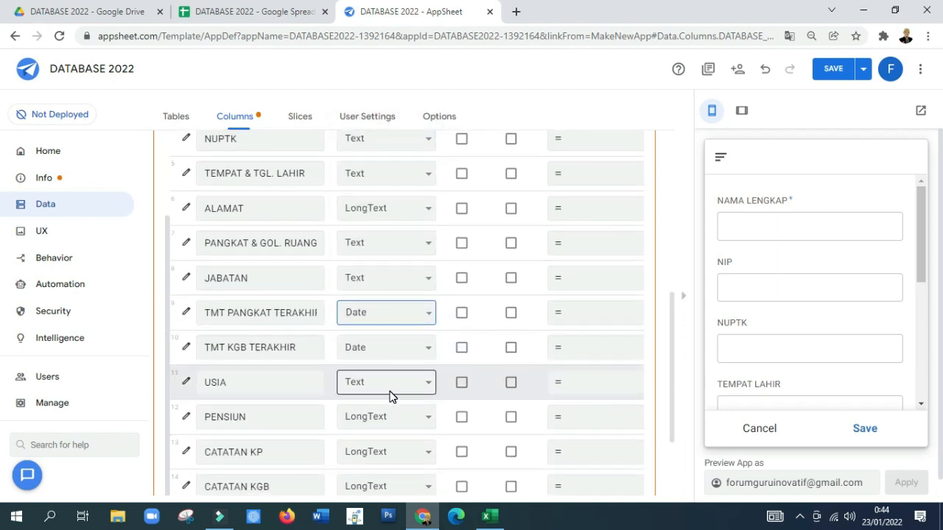
left_click(390, 388)
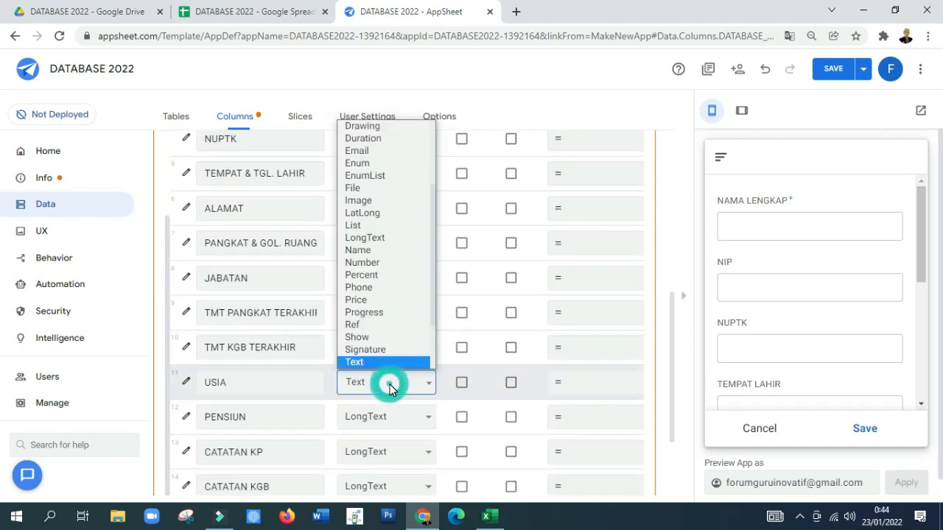
left_click(393, 239)
scroll(388, 413, "down", 1)
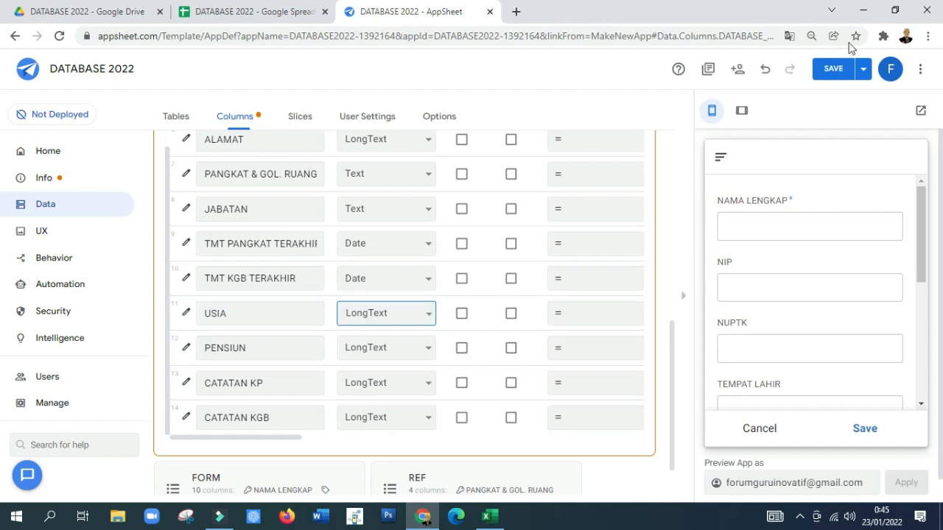
Step: Save the app changes and cancel the blank entry form in the app preview
left_click(863, 72)
left_click(806, 140)
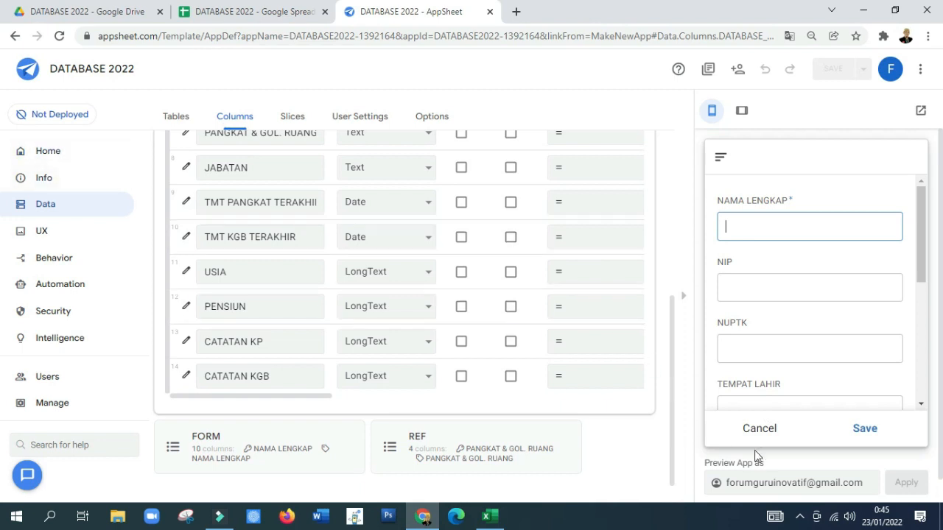
left_click(749, 435)
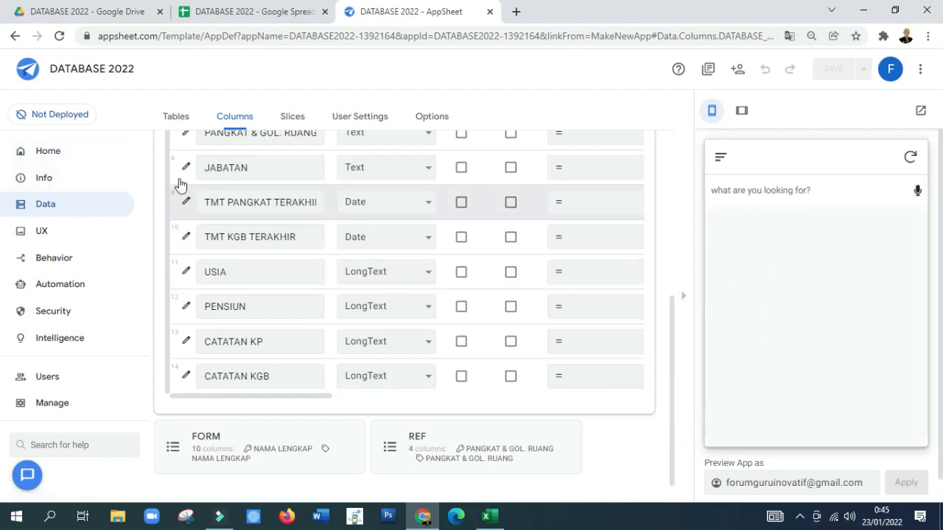
Step: Review the FORM view's type, position and view options, and check the navigation menu of the app preview
left_click(61, 236)
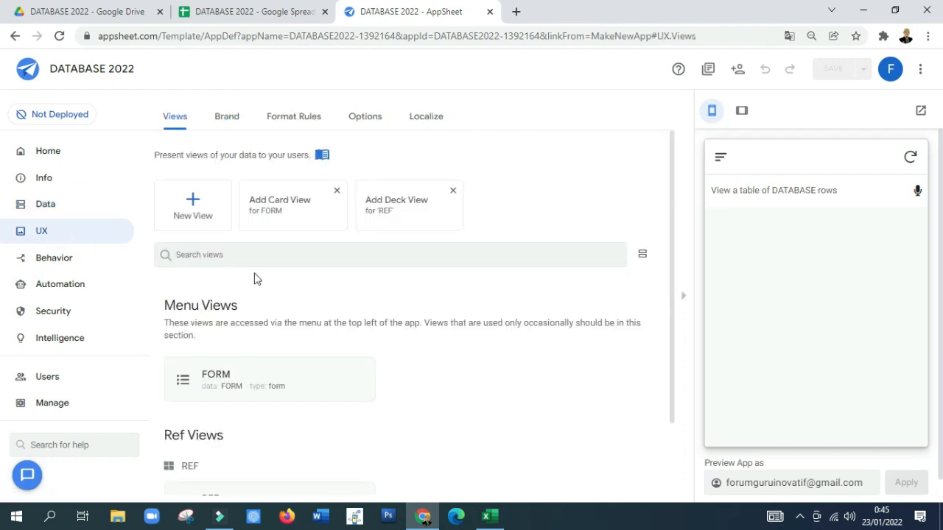
scroll(229, 381, "down", 1)
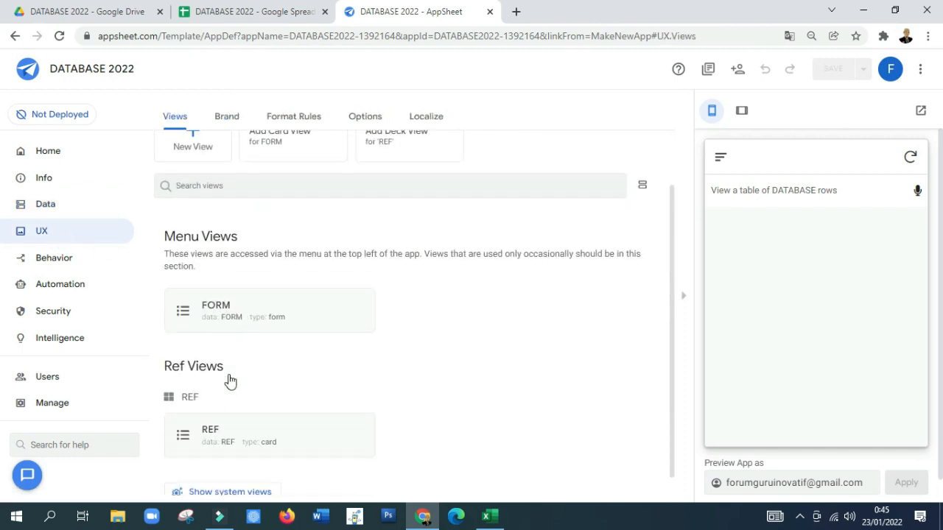
left_click(239, 308)
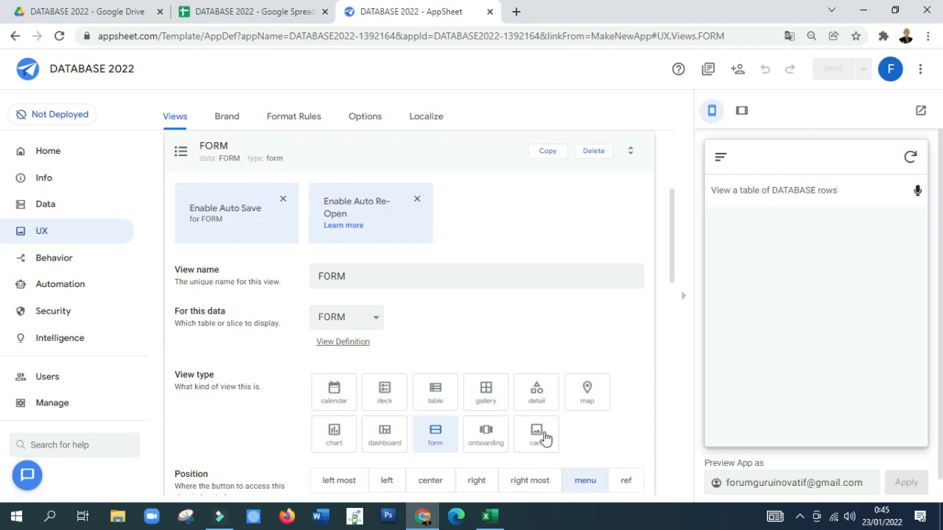
scroll(376, 324, "up", 3)
left_click(305, 276)
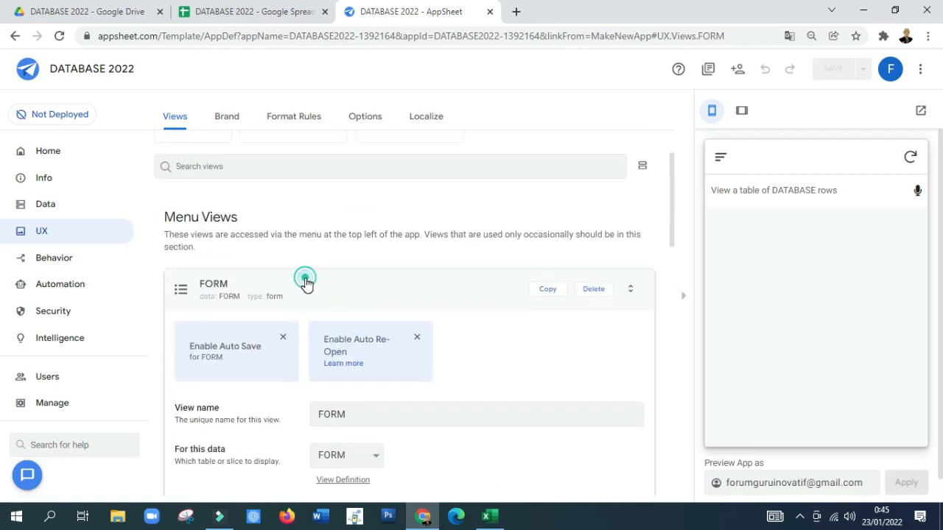
left_click(305, 281)
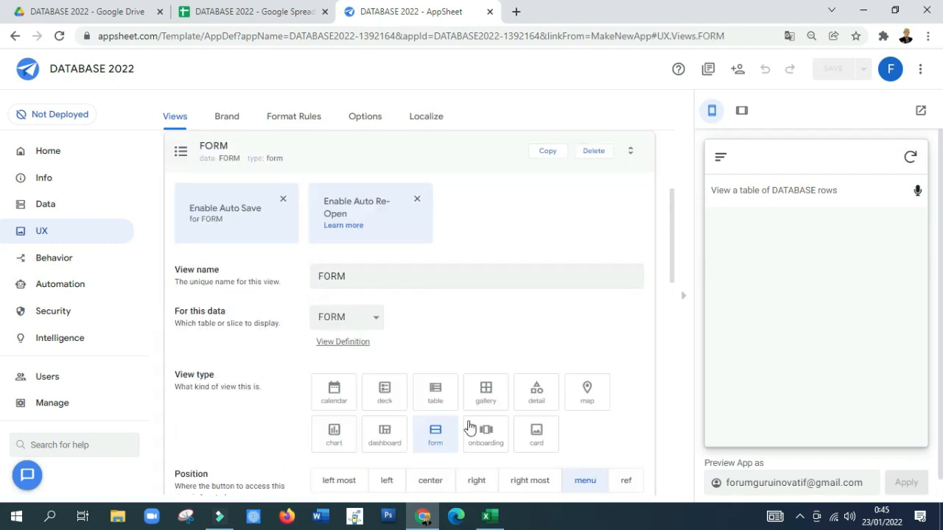
scroll(469, 427, "down", 1)
left_click(721, 158)
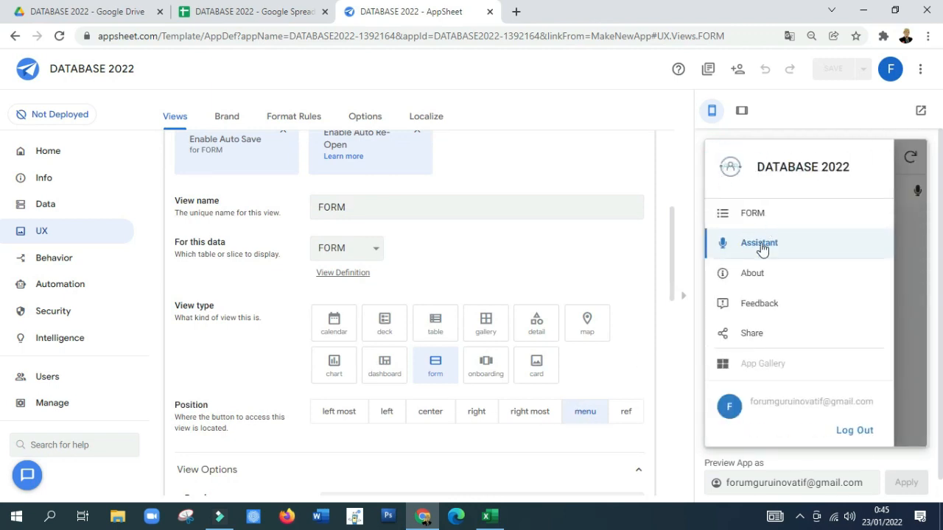
left_click(908, 281)
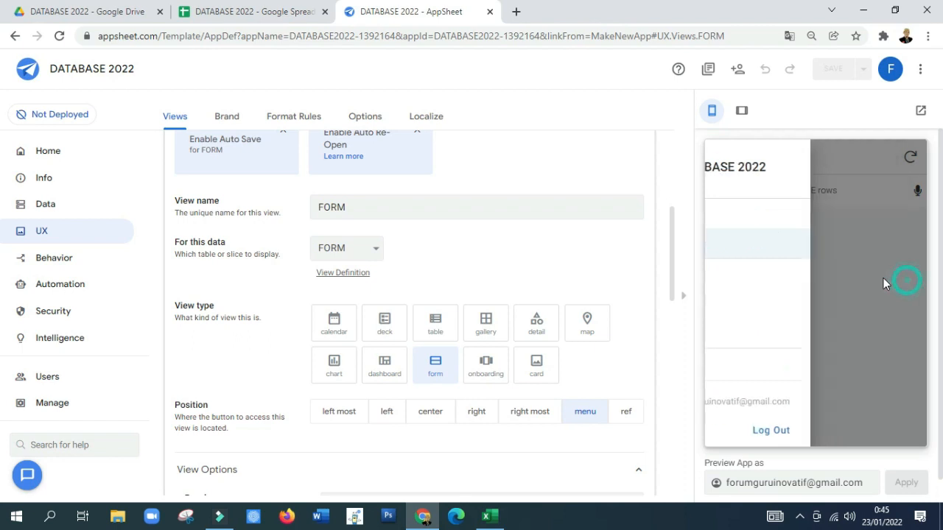
scroll(259, 295, "down", 4)
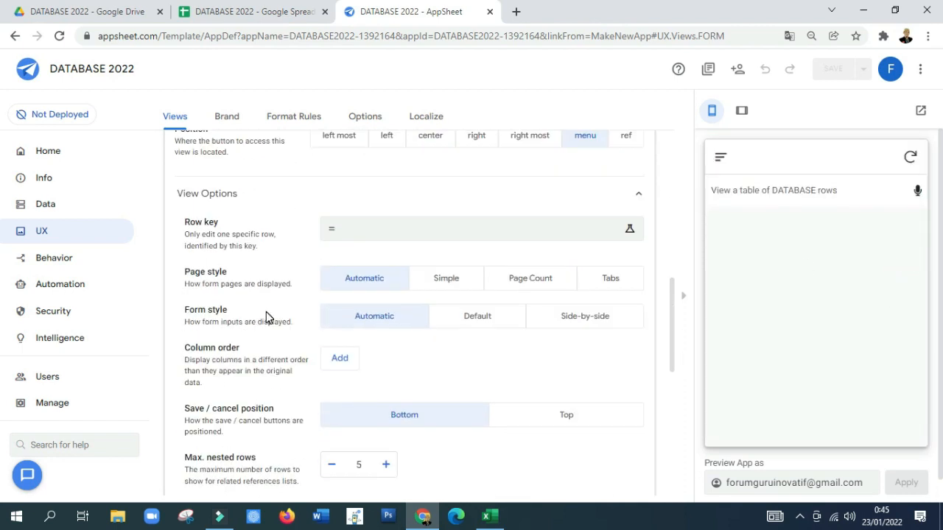
scroll(266, 311, "up", 6)
left_click(265, 206)
scroll(260, 236, "up", 1)
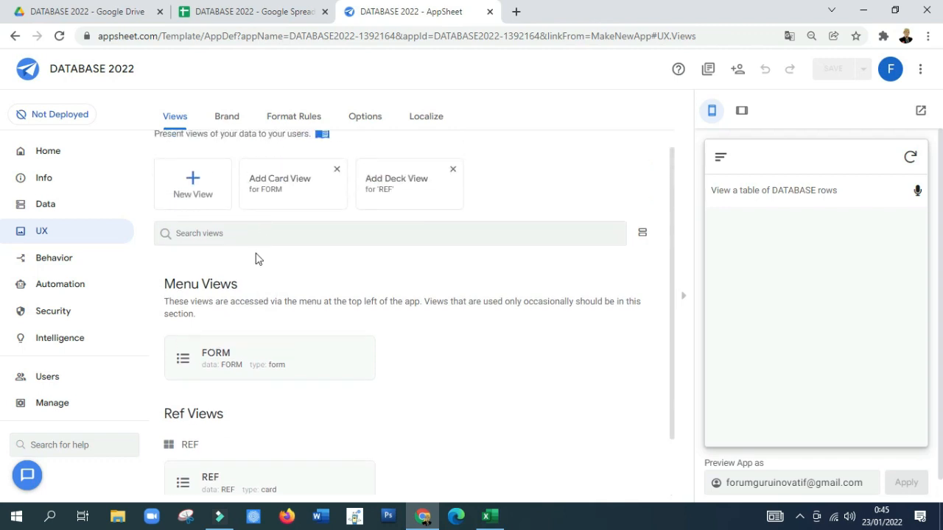
Step: Add a new view named DATABASE that uses the DATABASE table as its data
left_click(192, 184)
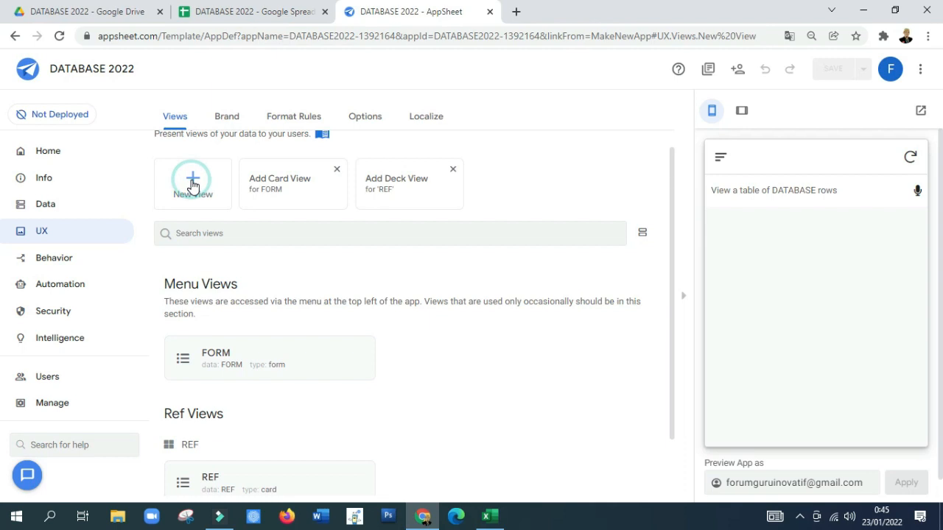
left_click(373, 202)
left_click_drag(375, 201, 316, 197)
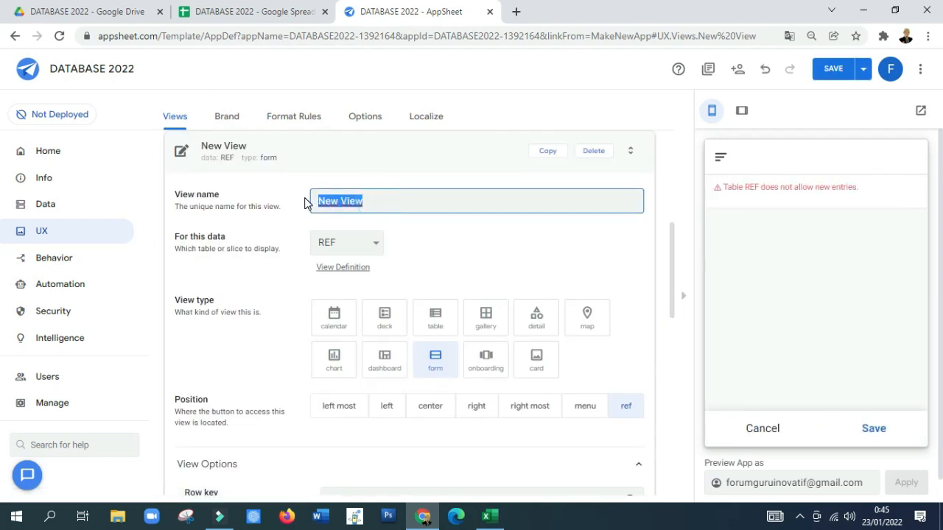
type("DATABASE")
left_click(362, 247)
left_click(360, 263)
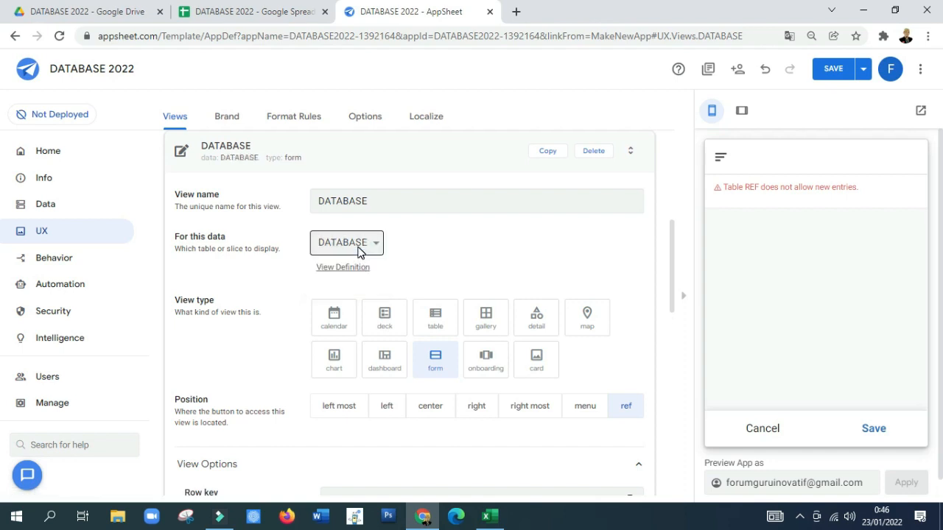
left_click(358, 244)
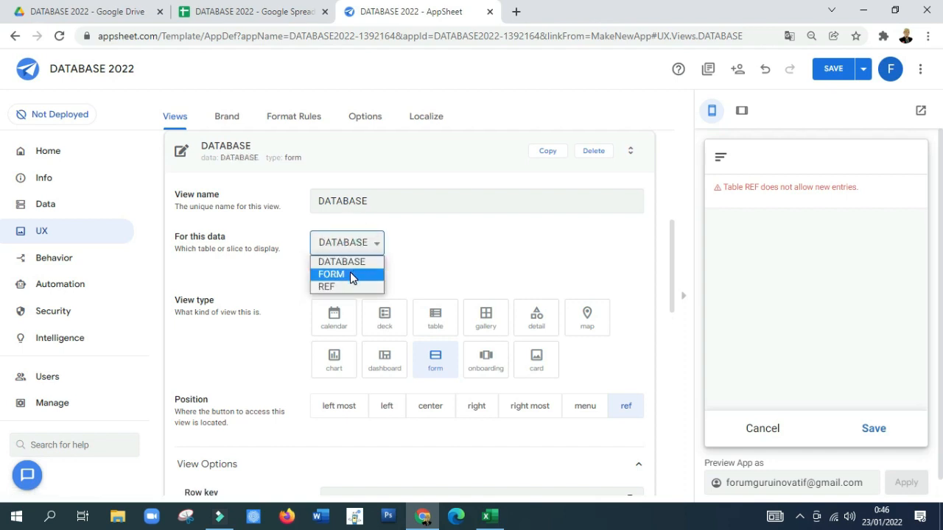
left_click(359, 263)
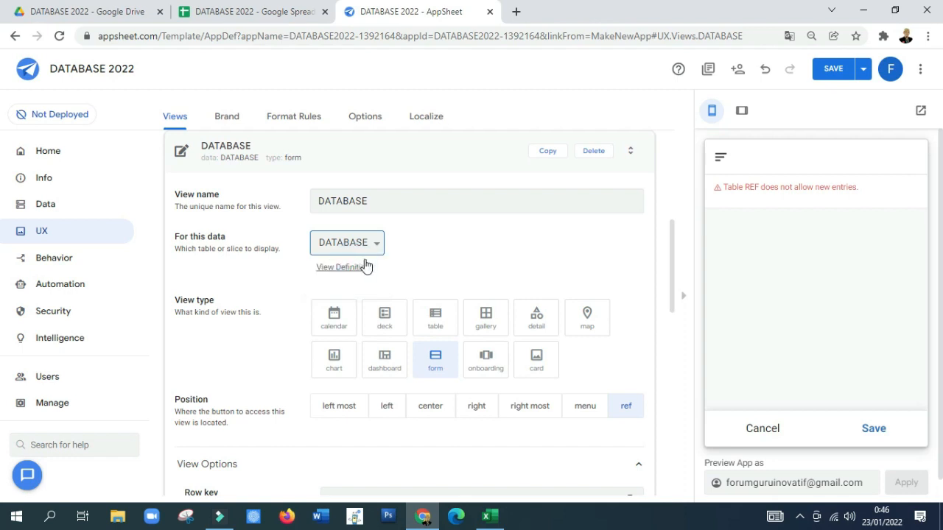
Step: Set the DATABASE view's type to card and its position to center
scroll(404, 250, "down", 1)
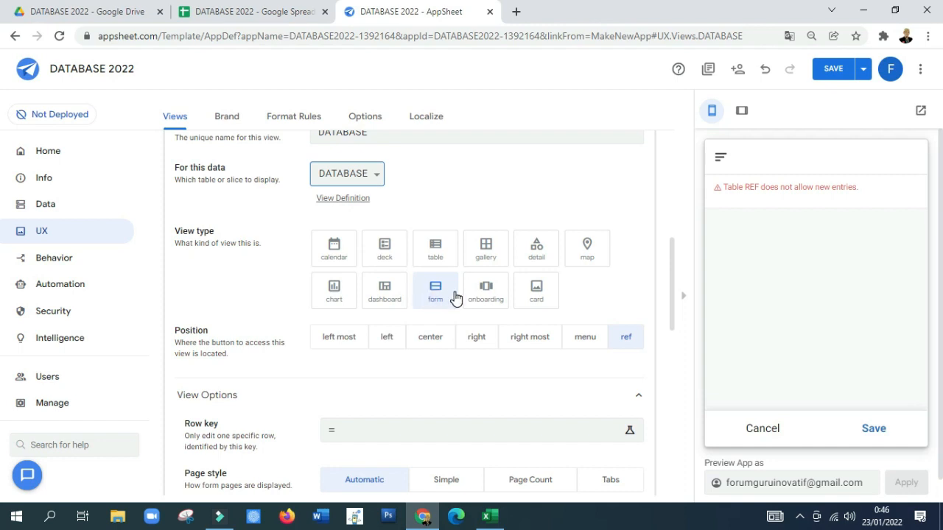
left_click(535, 293)
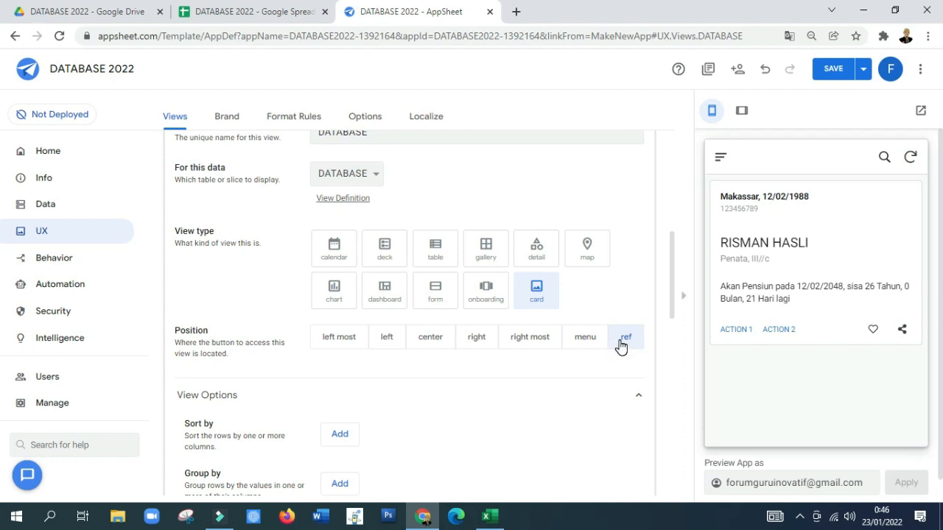
left_click(432, 341)
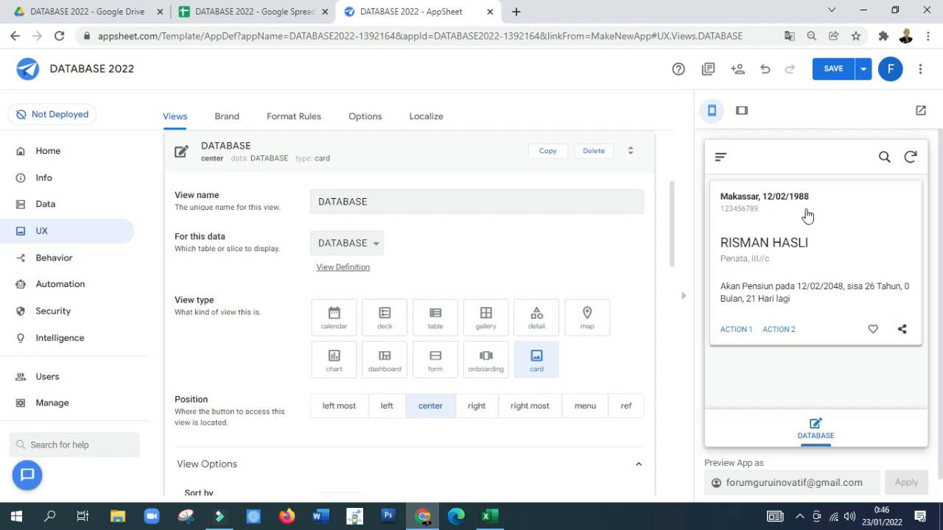
Step: In the DATABASE view's card layout, show NAMA LENGKAP as the title and NIP as the subtitle
scroll(368, 365, "down", 3)
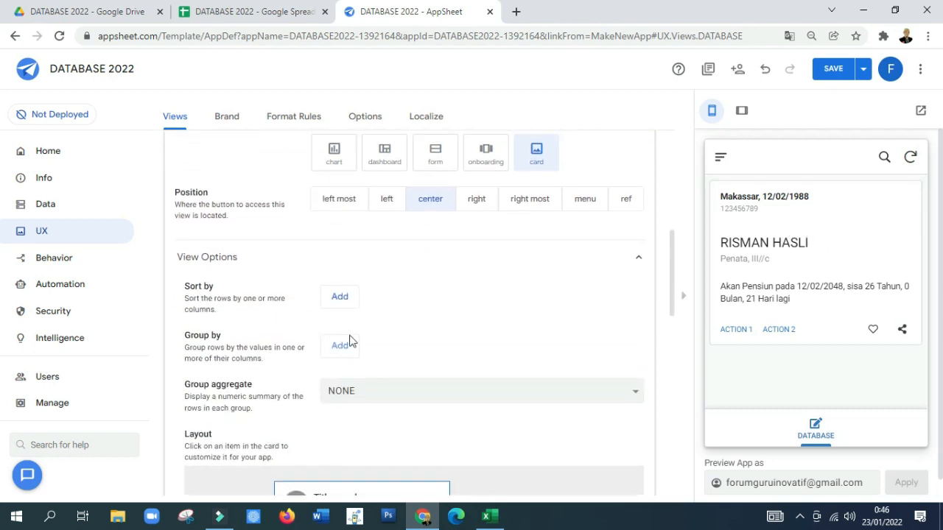
scroll(393, 363, "down", 2)
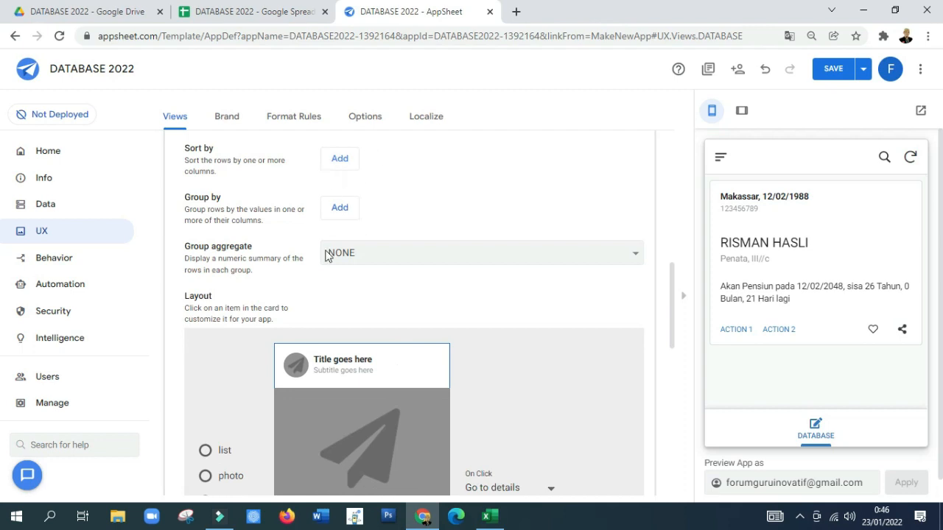
scroll(326, 254, "down", 1)
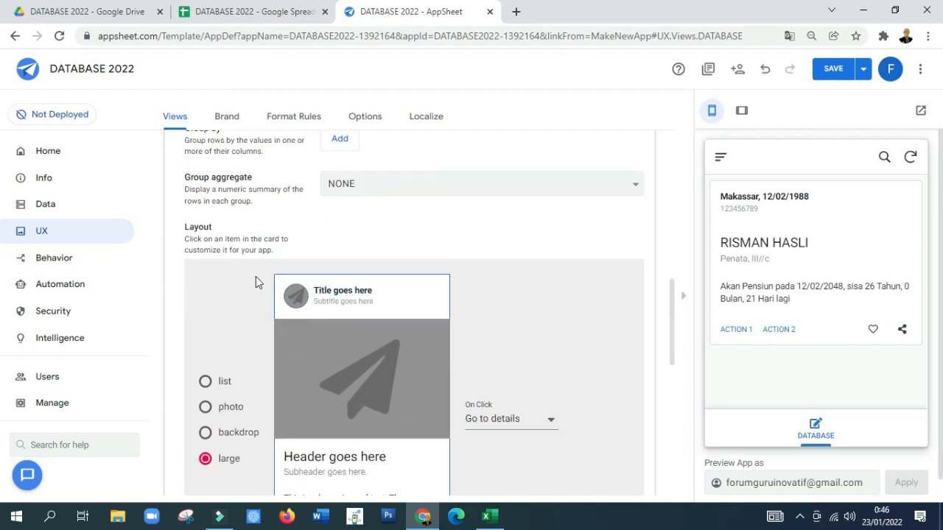
left_click(341, 294)
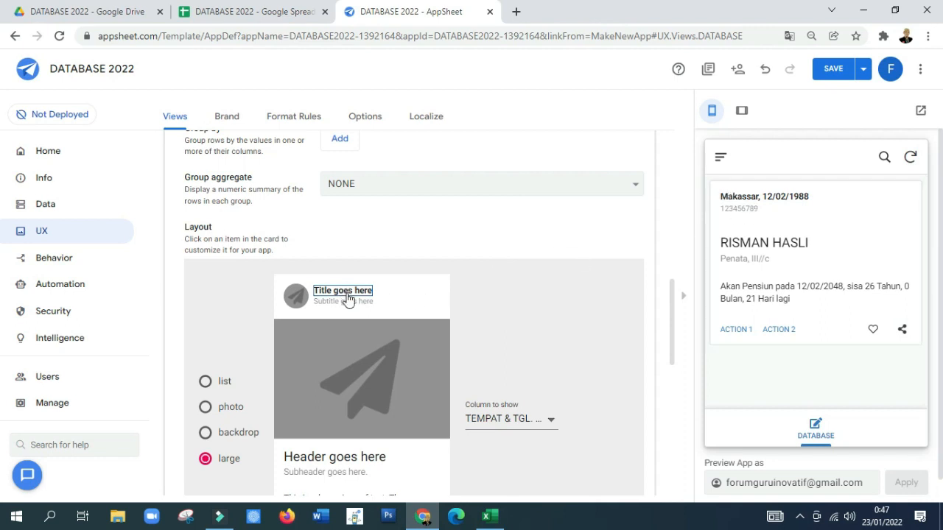
scroll(397, 313, "down", 1)
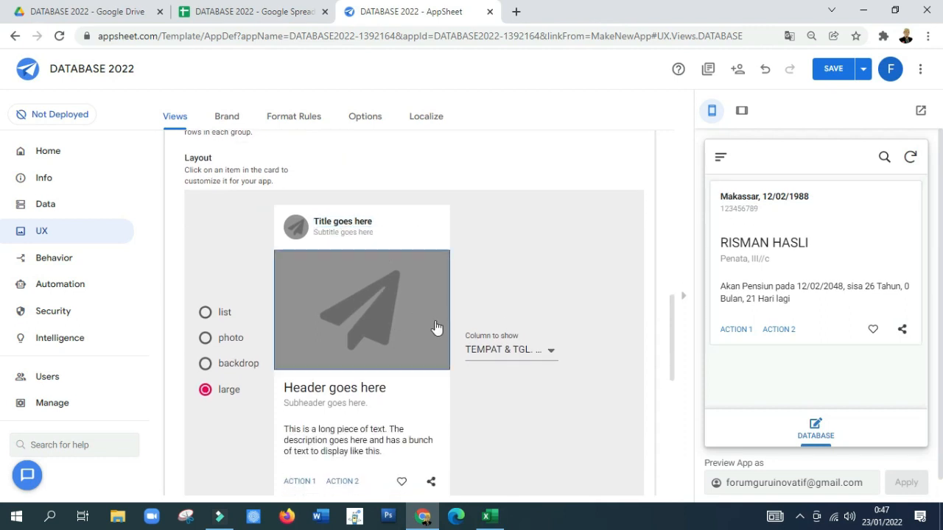
left_click(517, 355)
left_click(491, 231)
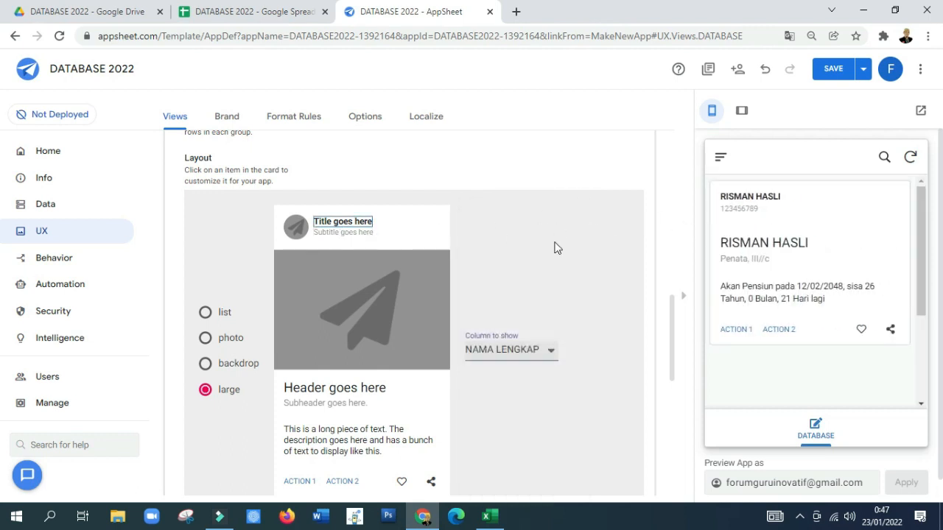
left_click(346, 235)
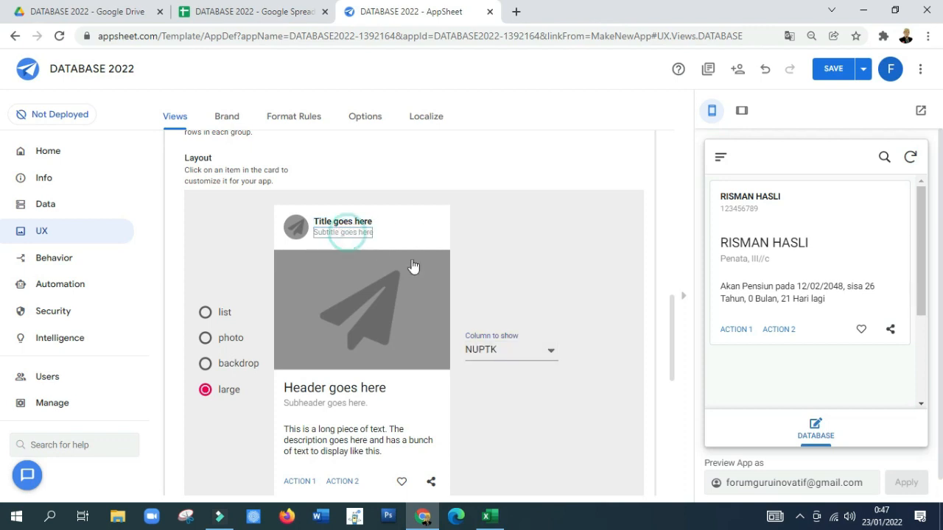
left_click(488, 351)
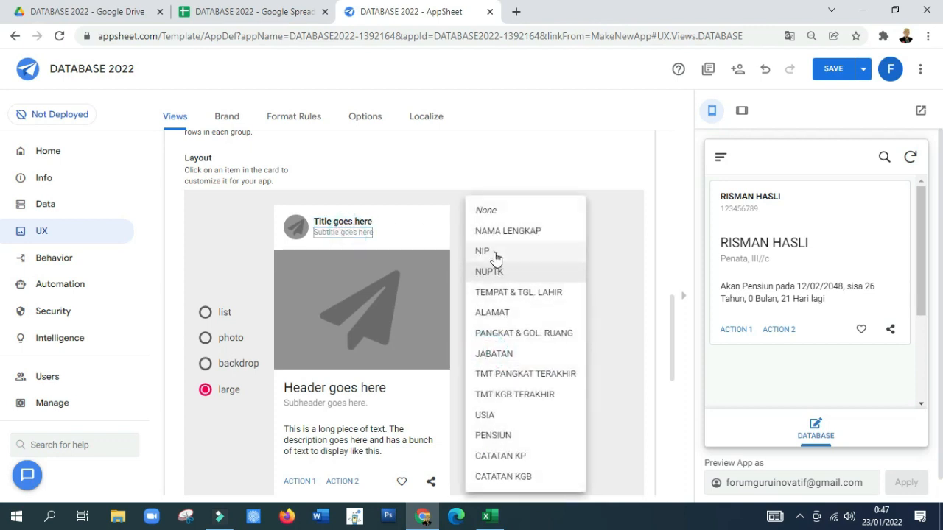
left_click(494, 254)
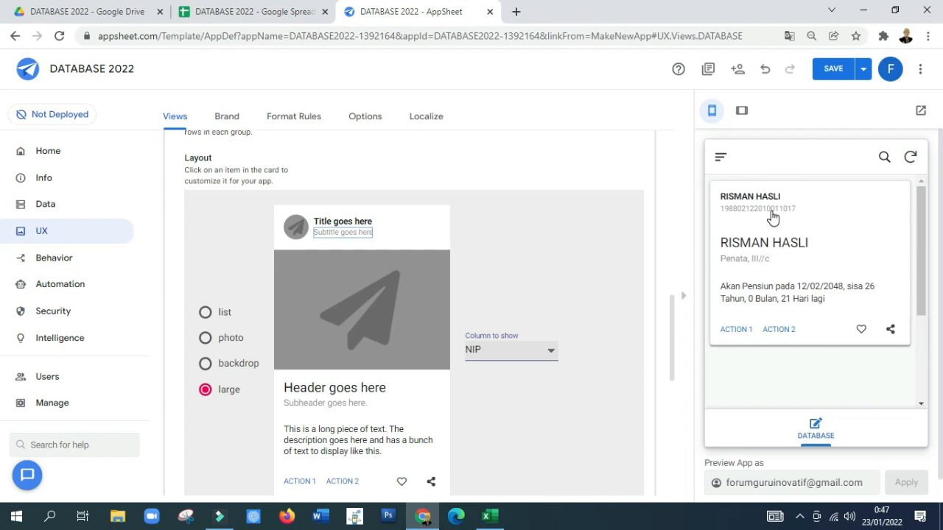
Step: Show PANGKAT & GOL. RUANG as the card's header and JABATAN as its subheader
scroll(410, 398, "down", 1)
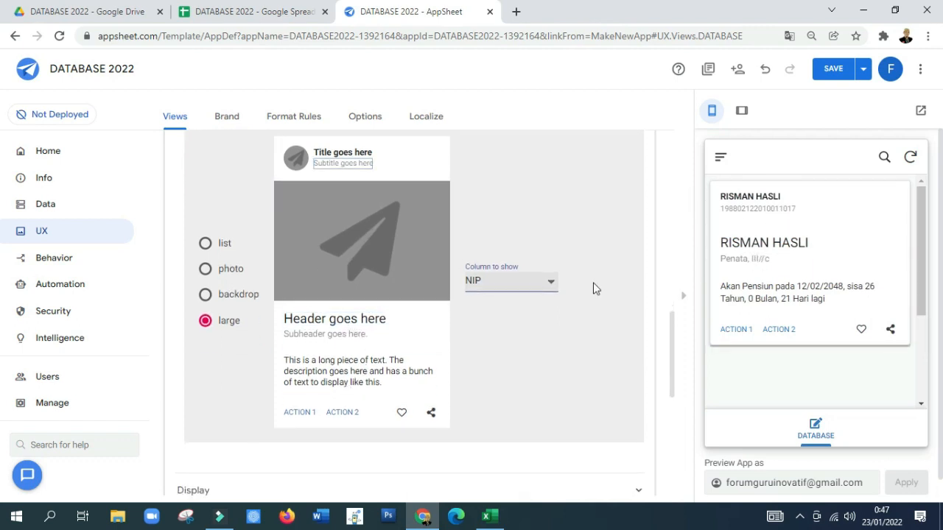
left_click(302, 324)
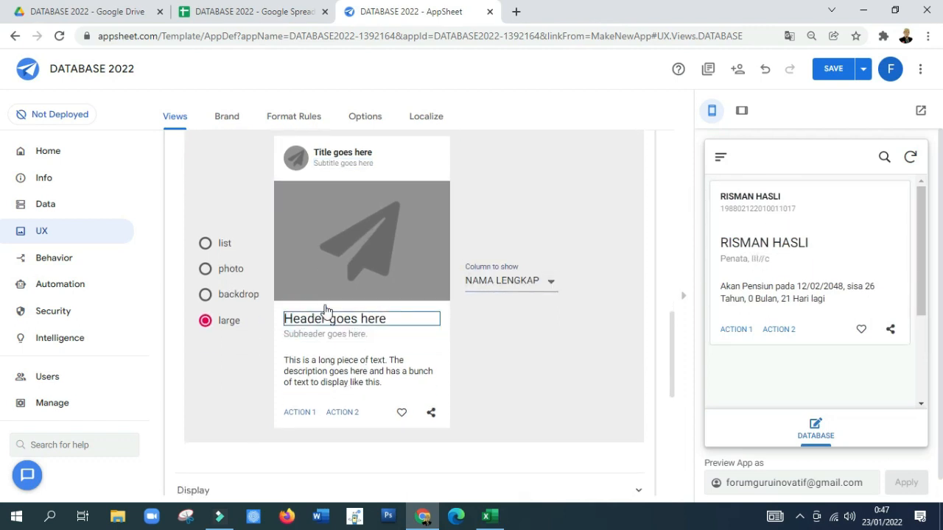
left_click(486, 280)
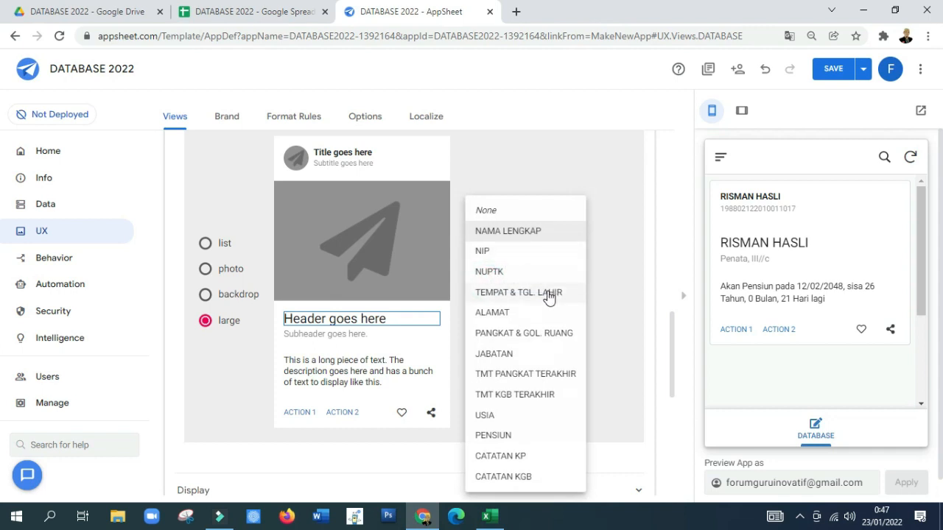
left_click(528, 334)
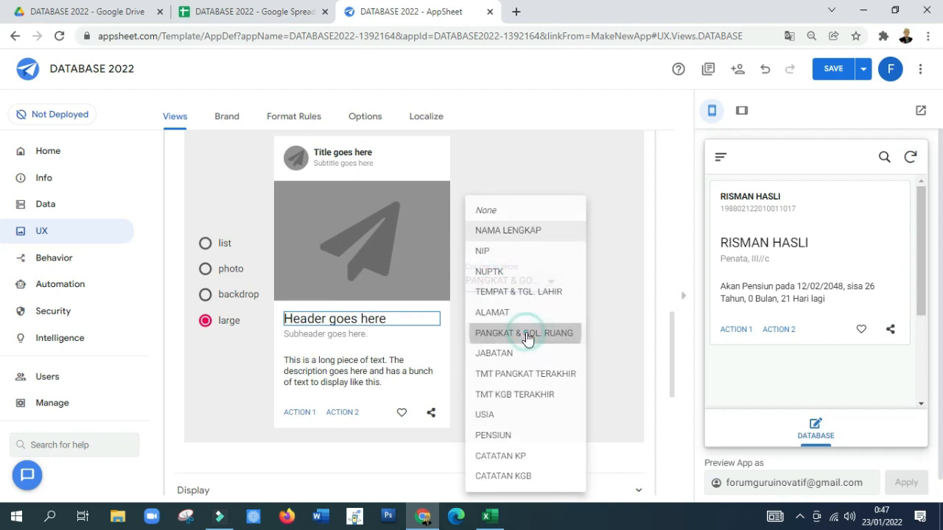
left_click(361, 335)
left_click(523, 284)
left_click(524, 303)
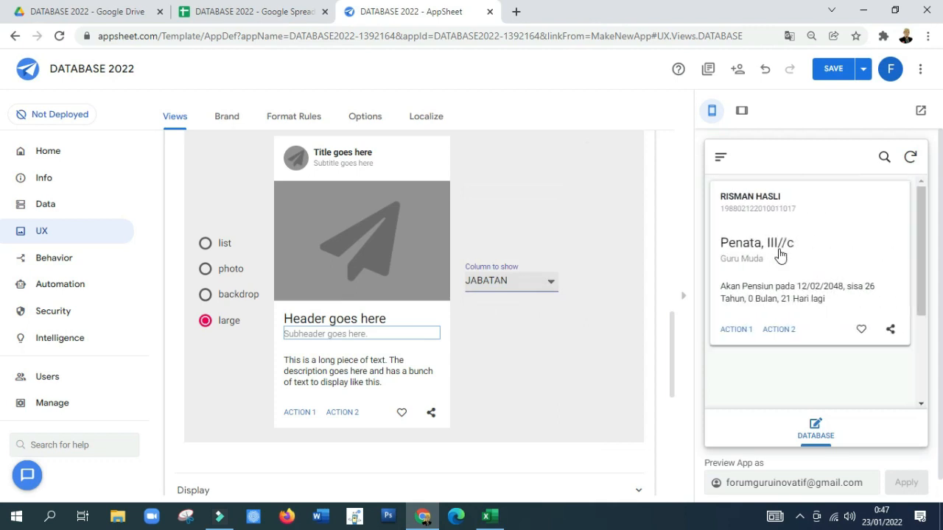
Step: Show the CATATAN KGB column in the card's long description text
left_click(379, 368)
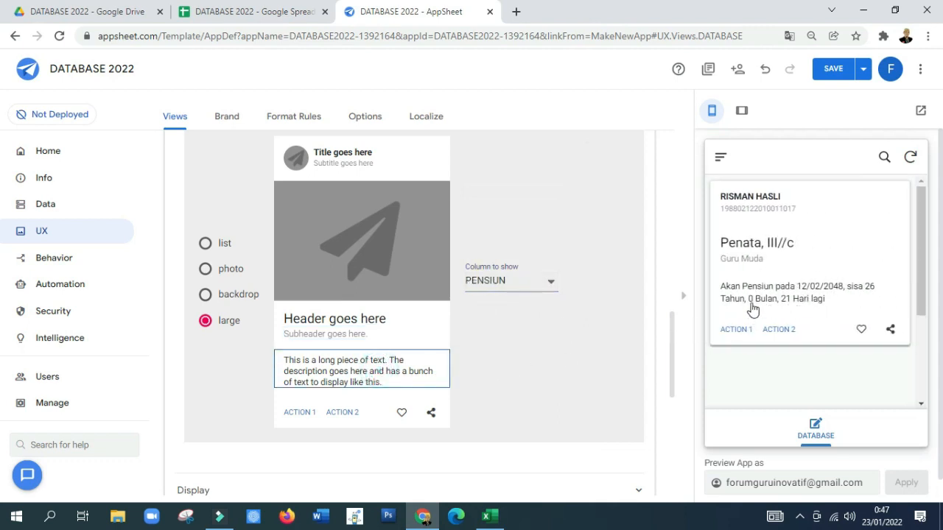
left_click(511, 283)
left_click(526, 340)
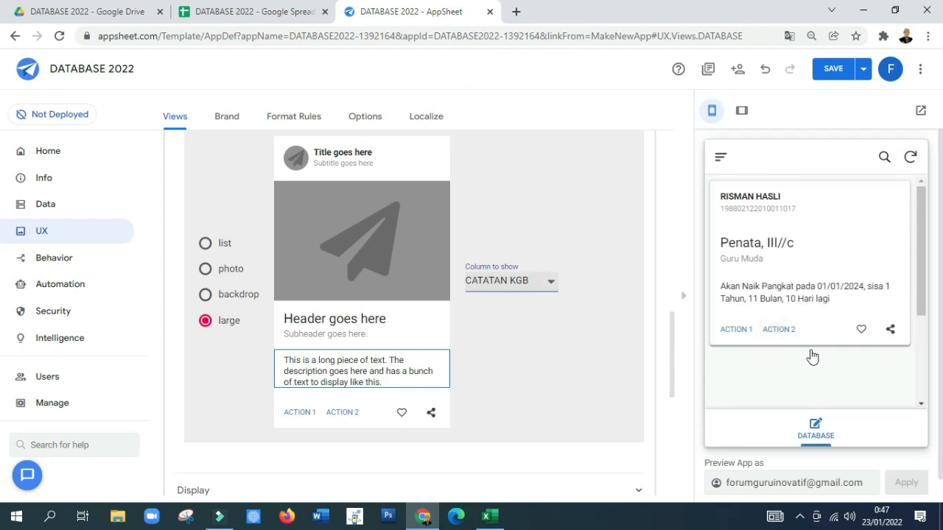
Step: Set the app's brand theme to dark
scroll(477, 379, "down", 1)
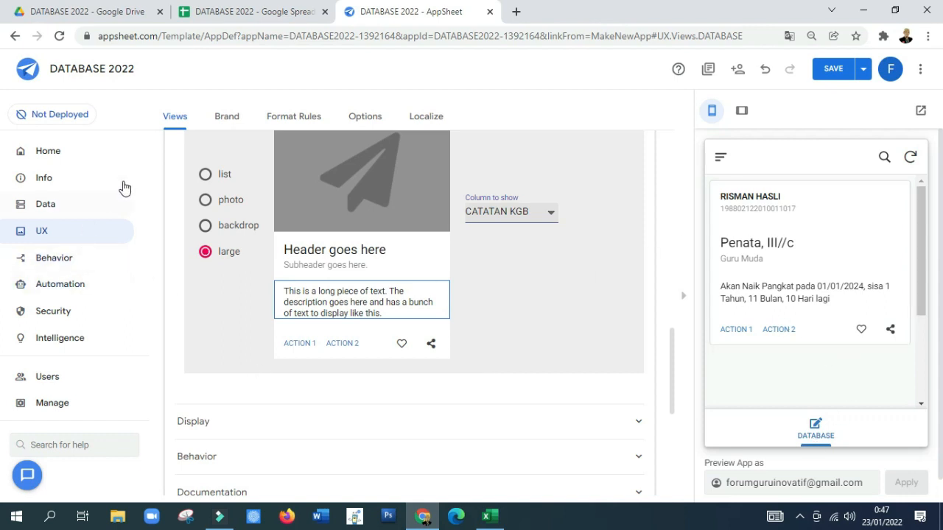
left_click(225, 123)
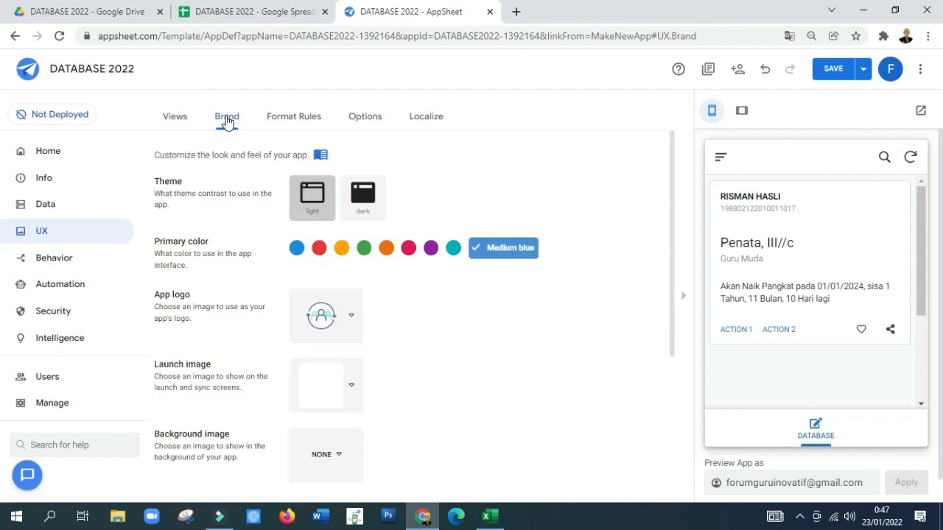
left_click(354, 194)
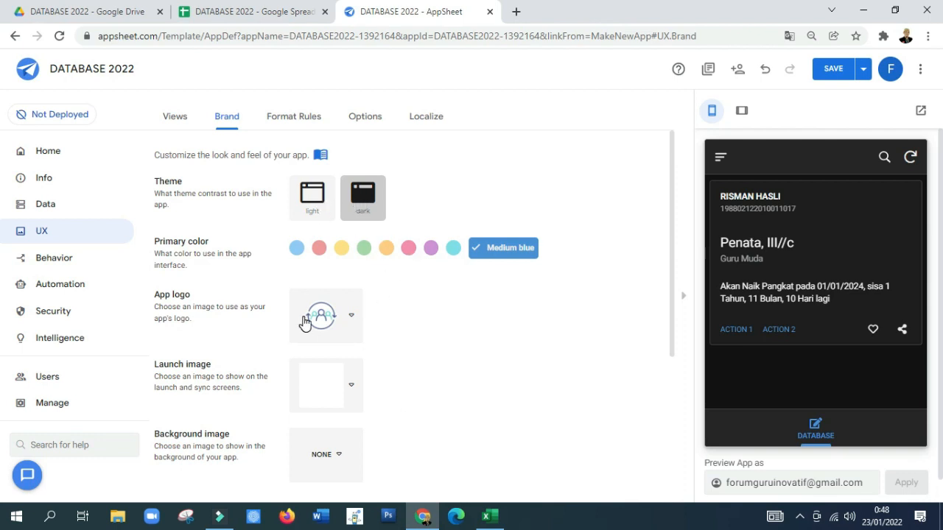
left_click(339, 315)
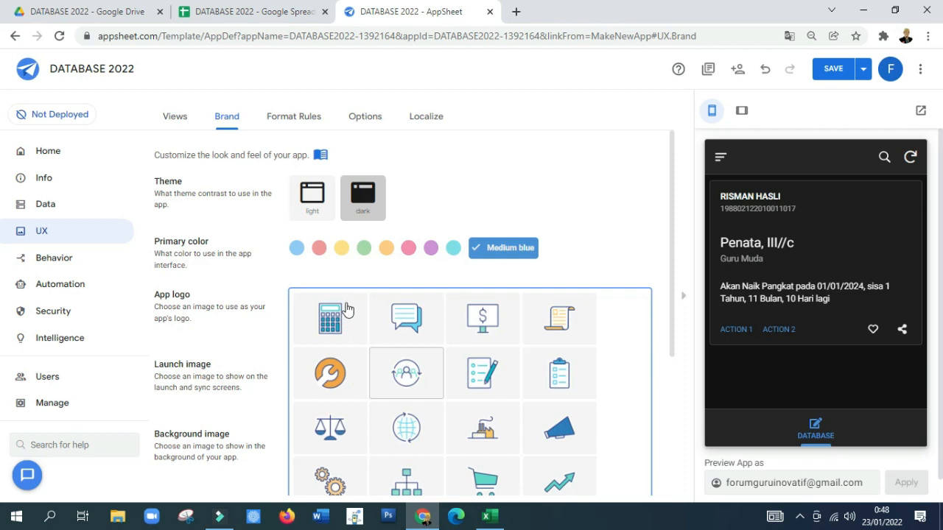
scroll(377, 347, "down", 1)
scroll(377, 346, "down", 2)
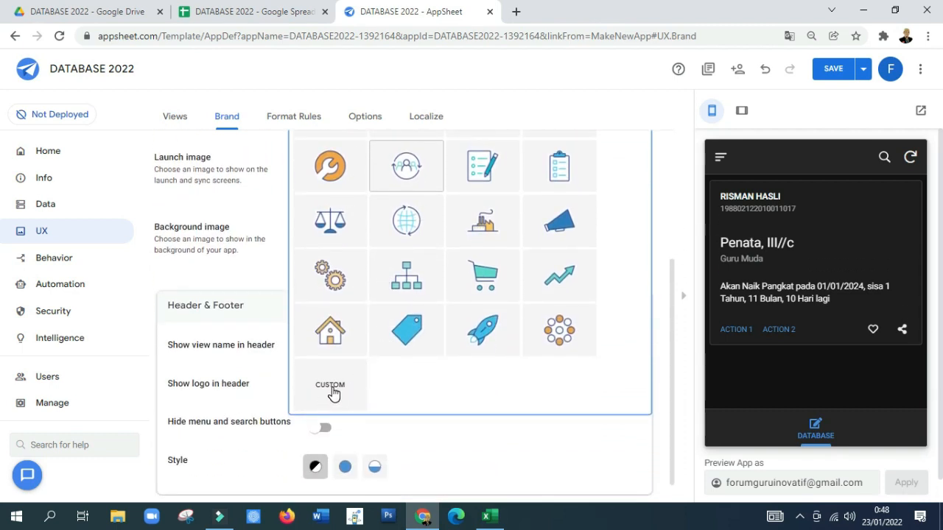
left_click(435, 430)
Step: Show the view name in the app header and apply the half-filled header and footer style
scroll(302, 350, "down", 1)
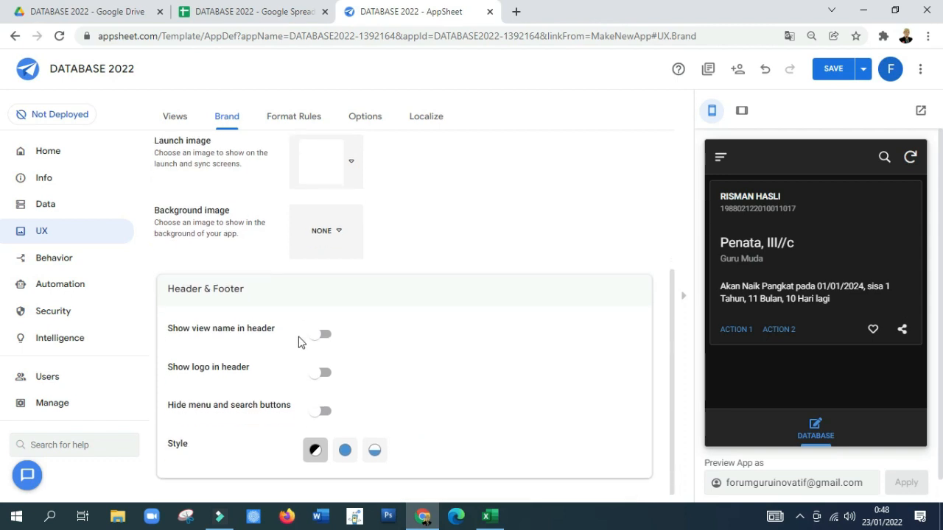
left_click(324, 335)
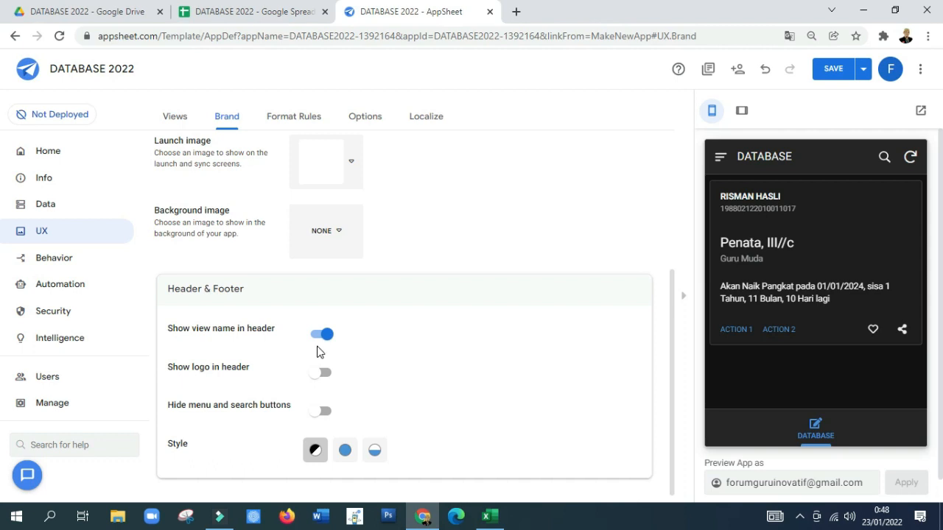
left_click(374, 450)
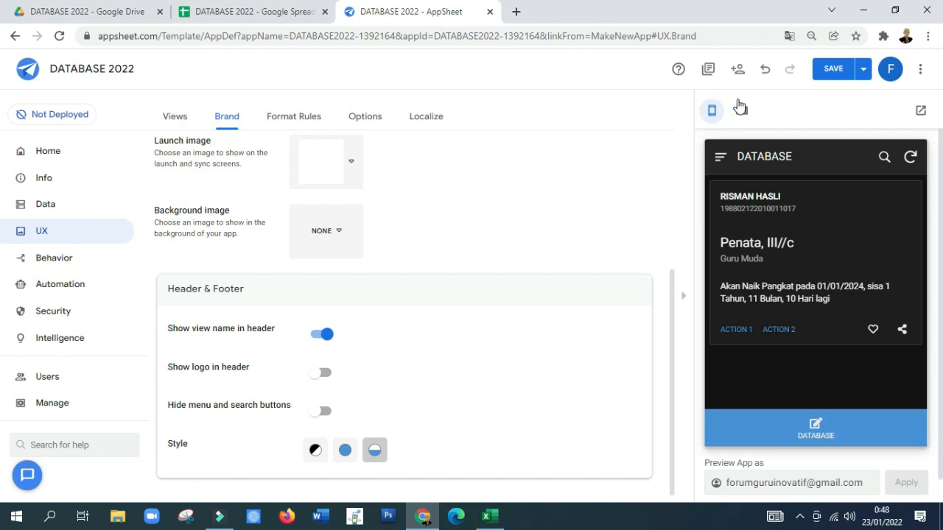
Step: Save the app and verify its data
left_click(863, 74)
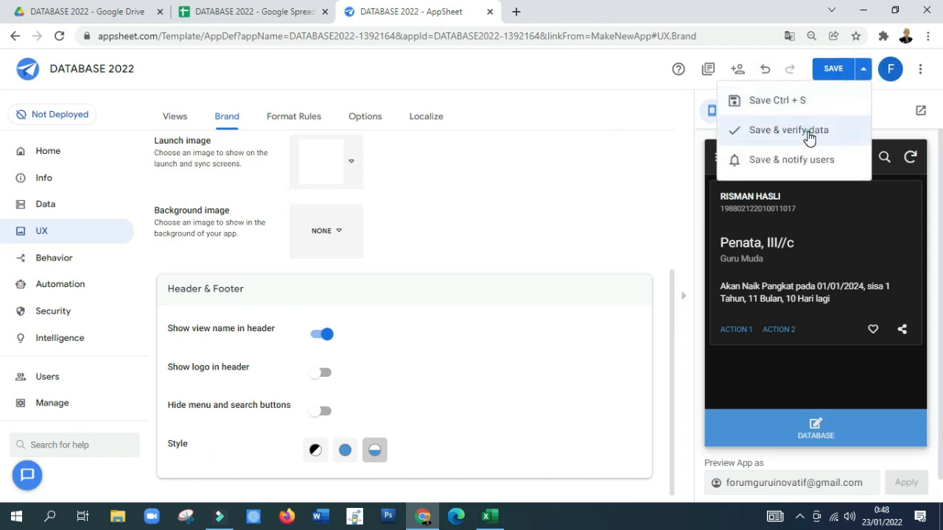
left_click(810, 133)
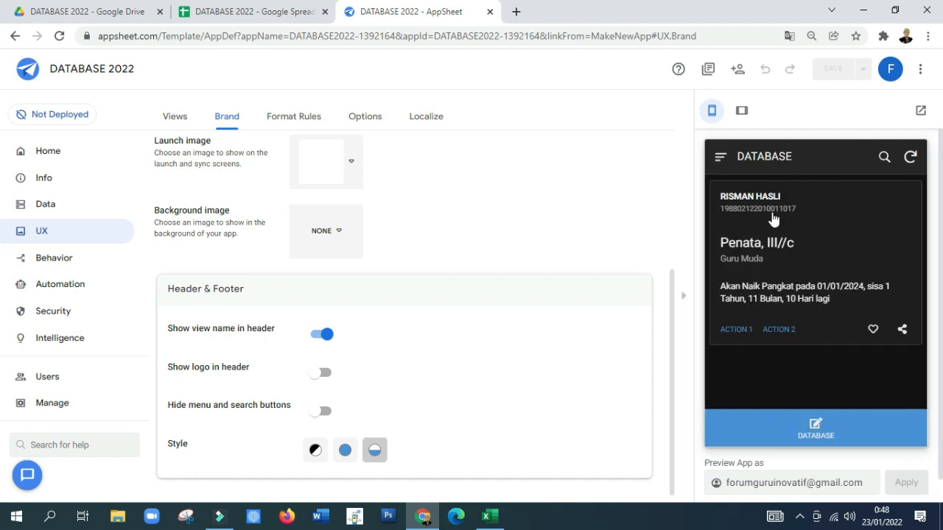
Step: In the app preview, open the FORM view and enter the employee's full name, NIP number and NUPTK number
left_click(727, 162)
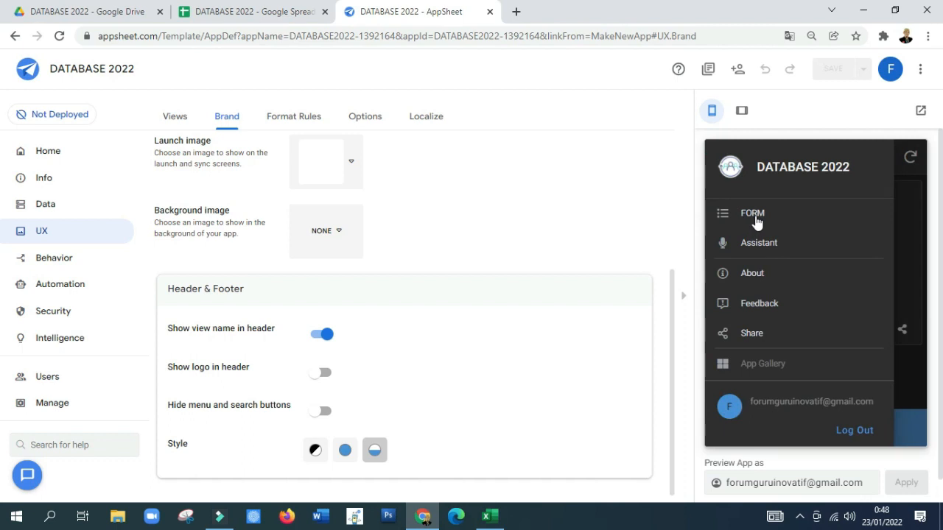
left_click(754, 215)
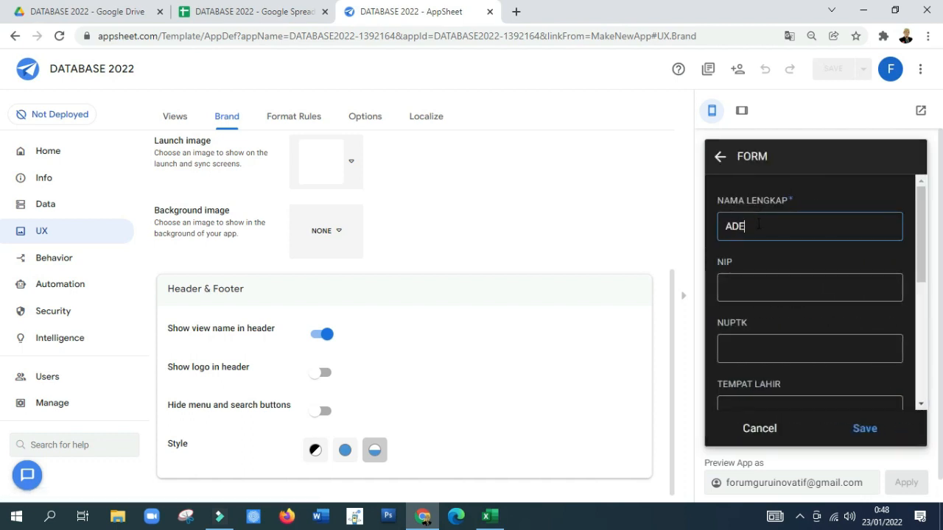
left_click(752, 290)
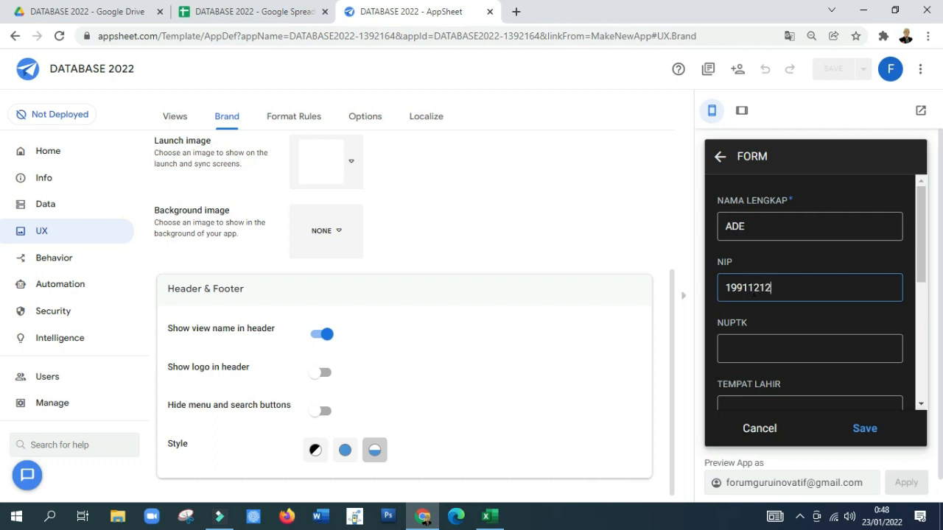
left_click(751, 348)
type("12345")
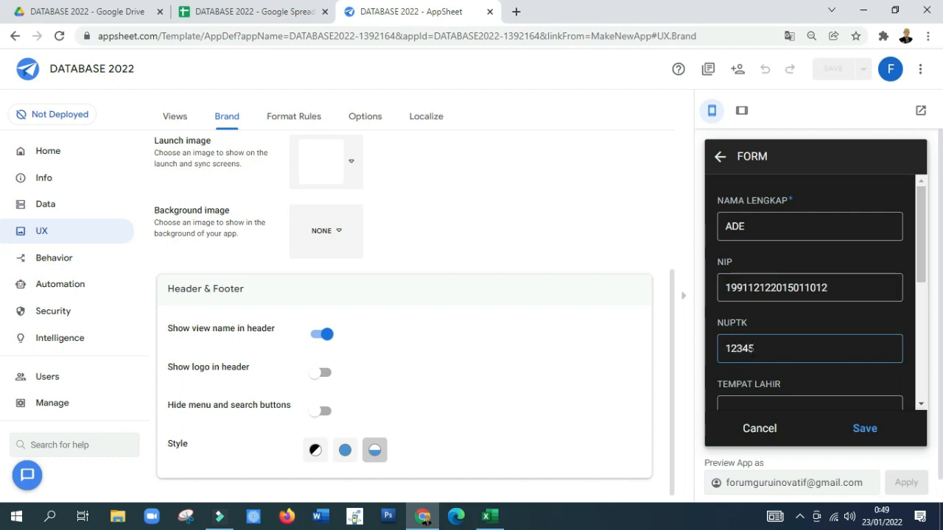
Step: Fill in the employee's place of birth under TEMPAT LAHIR and the address under ALAMAT
scroll(780, 371, "down", 1)
left_click(759, 346)
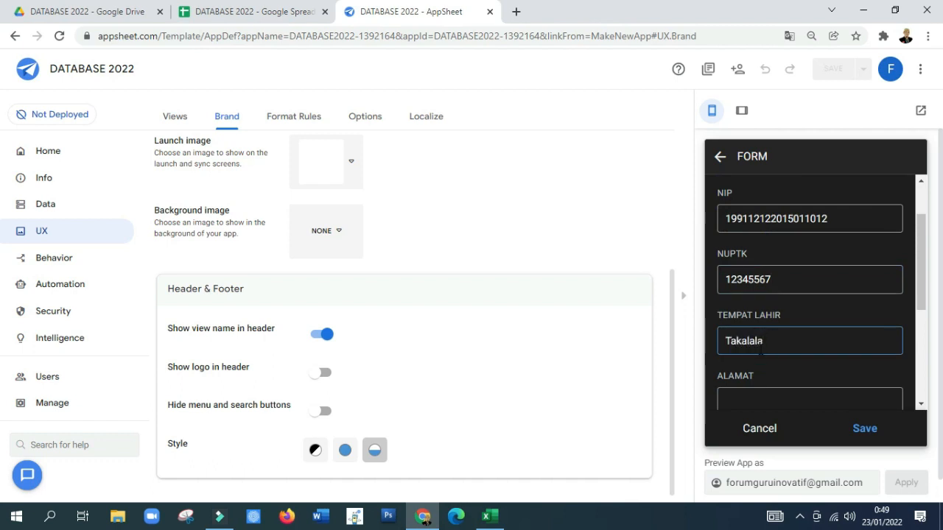
scroll(760, 346, "down", 2)
left_click(763, 263)
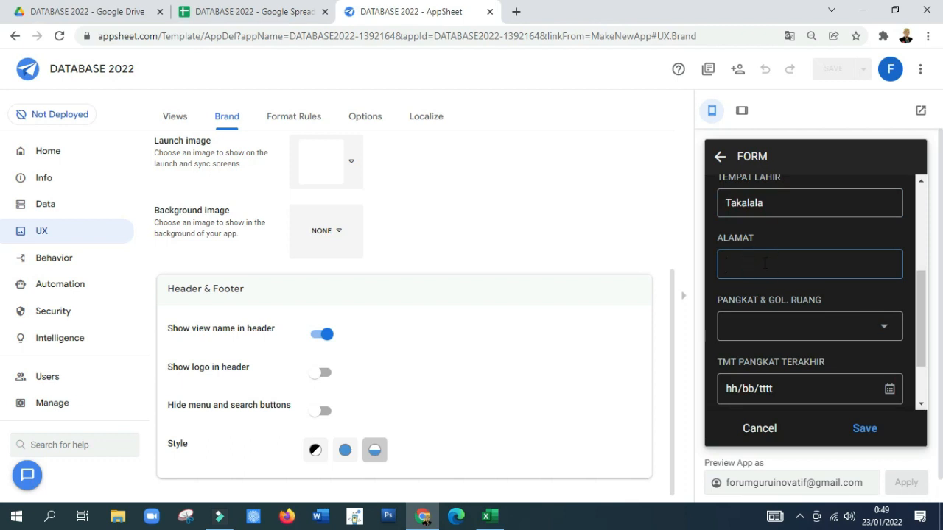
type("Maka")
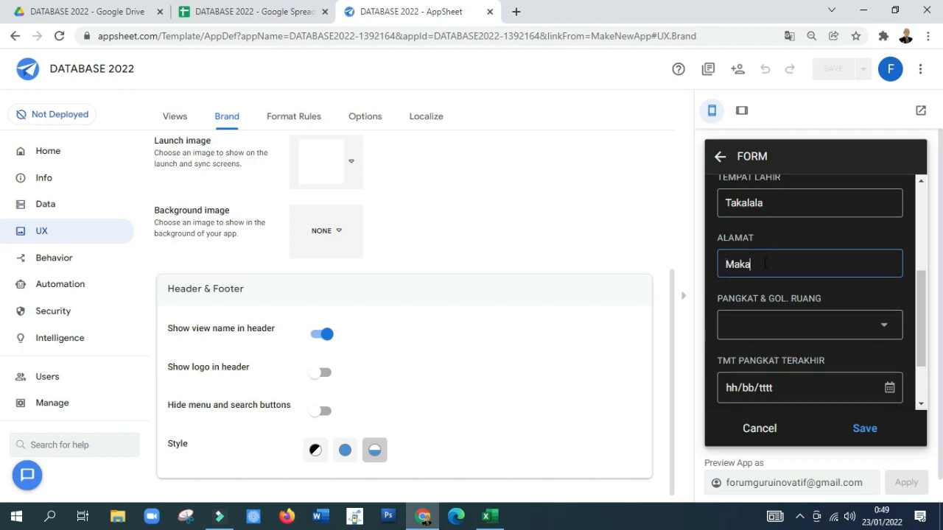
Step: Choose Penata Tk.I, III/d as the employee's PANGKAT & GOL. RUANG
left_click(785, 326)
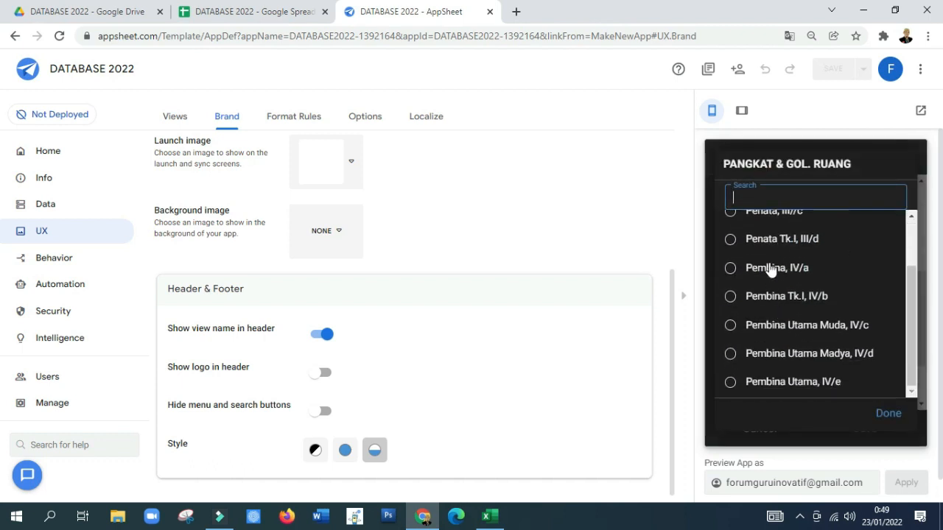
scroll(769, 269, "up", 1)
left_click(758, 310)
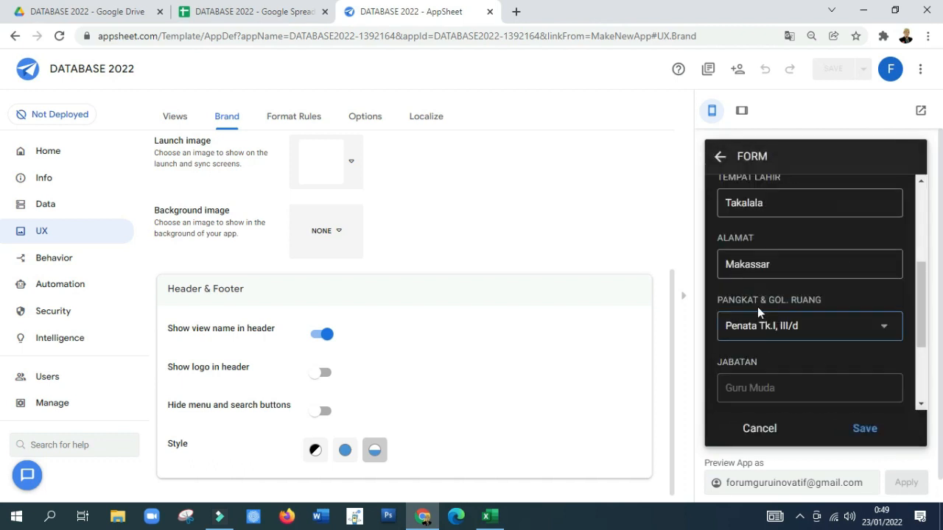
Step: Set the TMT PANGKAT TERAKHIR date in the form to 01/04/2020
scroll(767, 345, "down", 2)
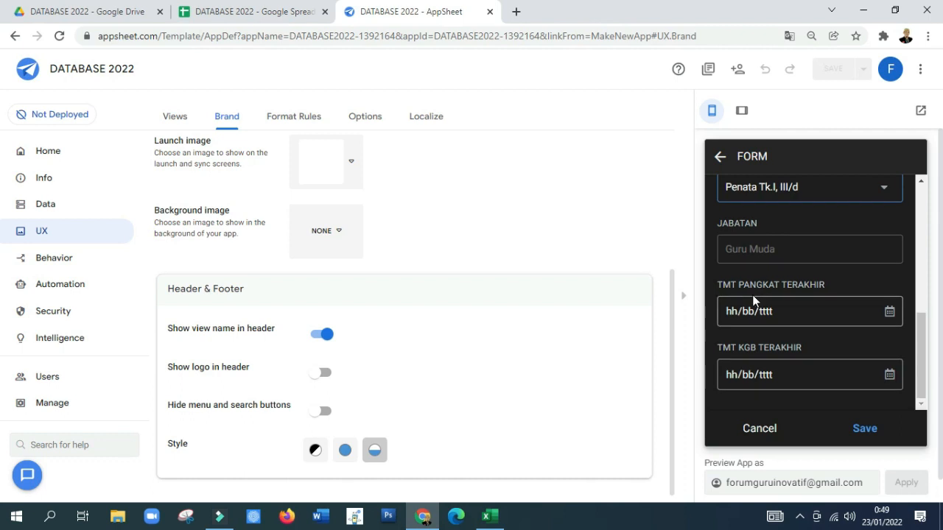
left_click(889, 313)
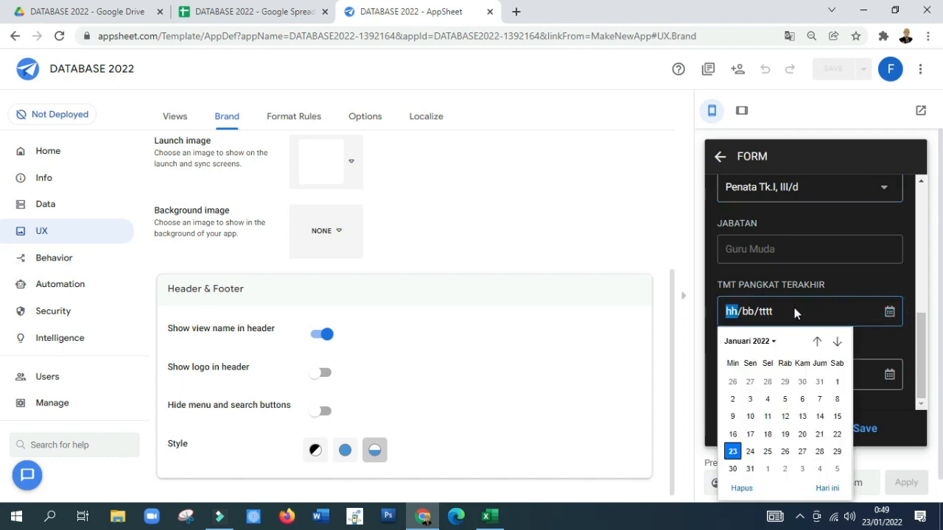
left_click(758, 341)
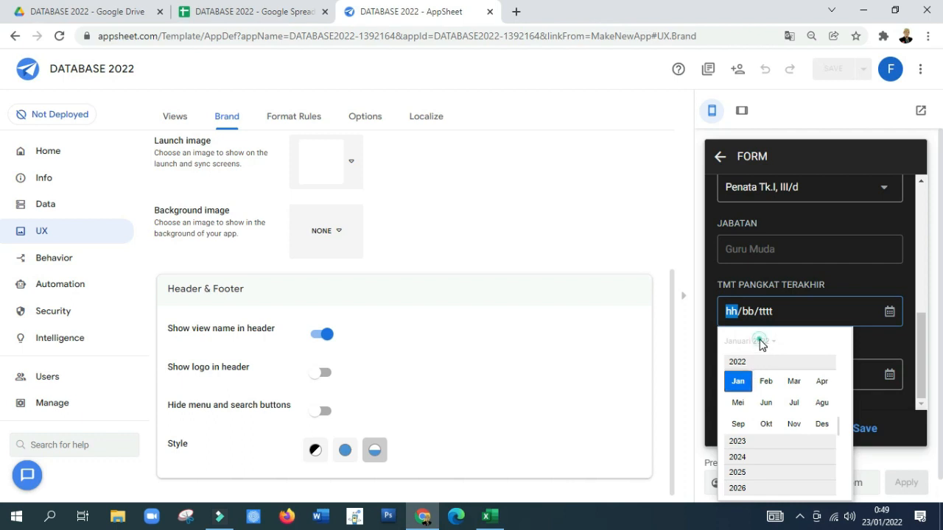
left_click(760, 342)
left_click(760, 343)
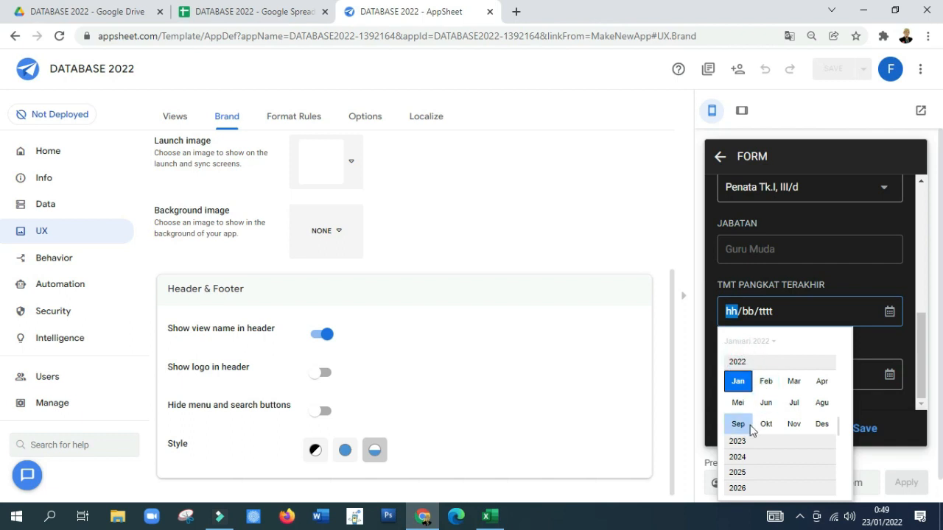
scroll(760, 391, "up", 1)
scroll(749, 358, "up", 1)
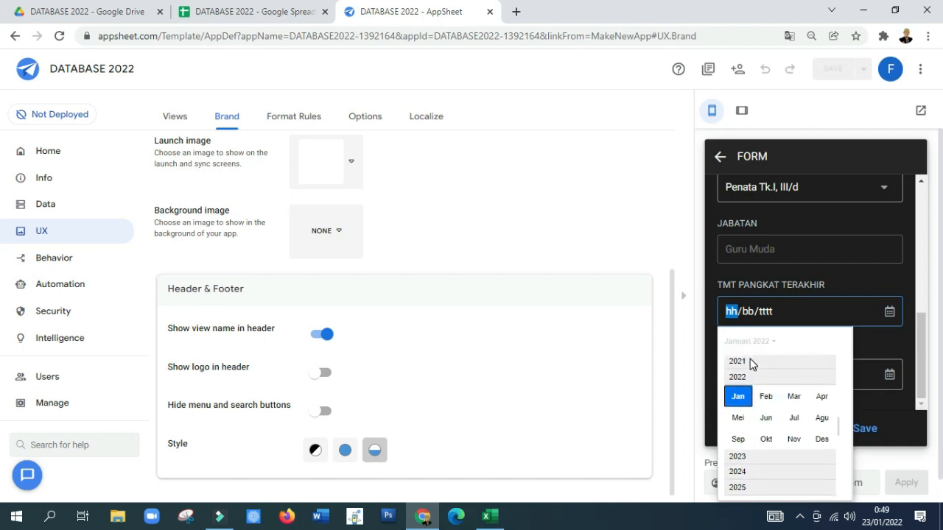
scroll(759, 374, "up", 1)
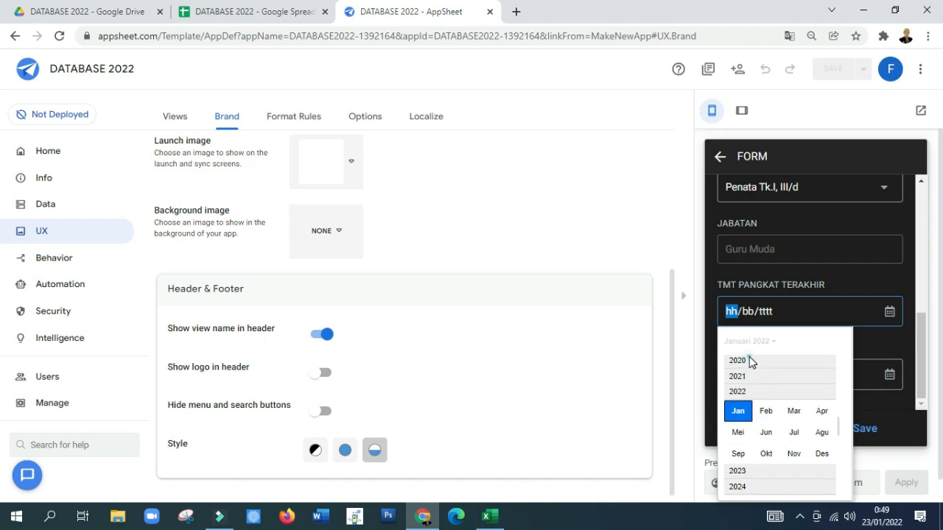
left_click(743, 361)
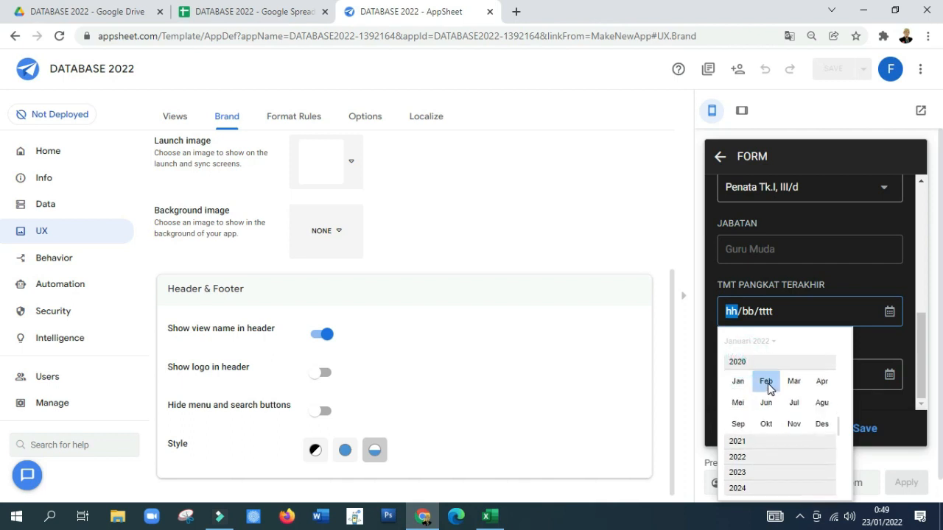
left_click(821, 381)
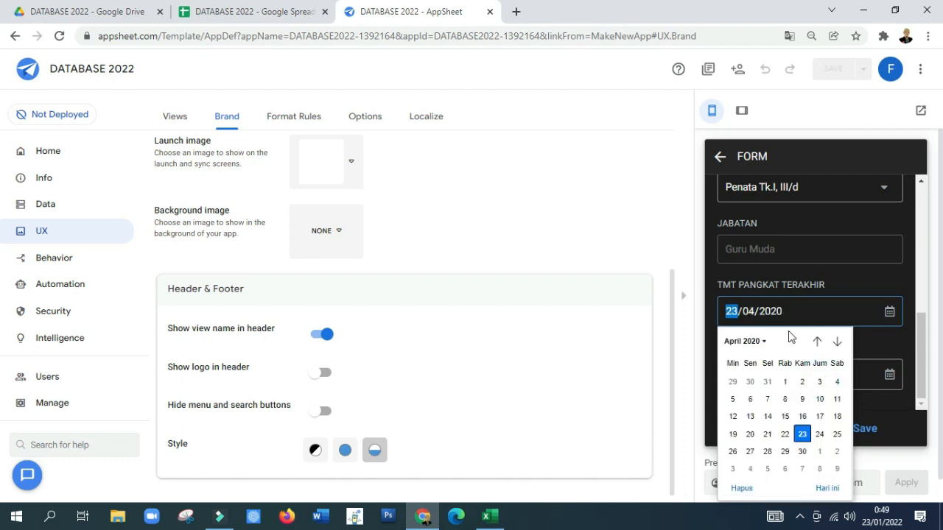
left_click(784, 383)
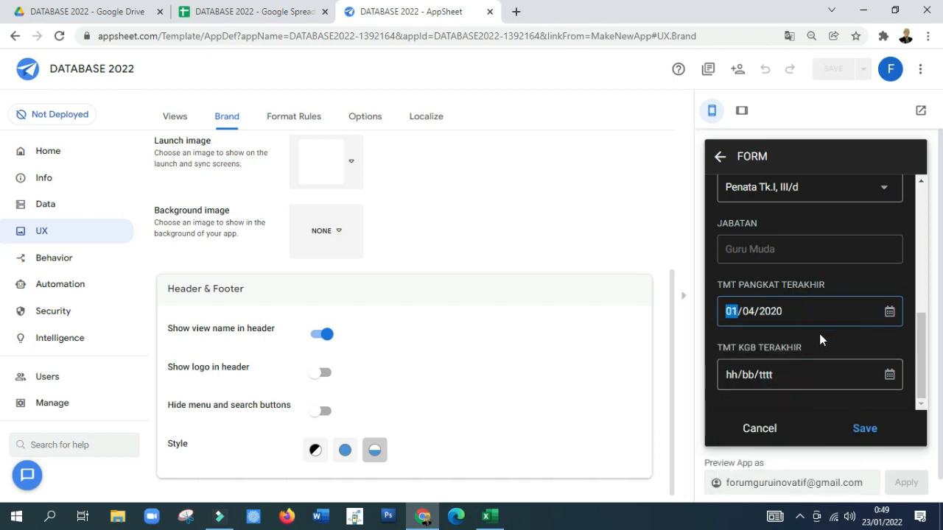
Step: Set the TMT KGB TERAKHIR date to 01/01/2021 and save the form entry
left_click(790, 375)
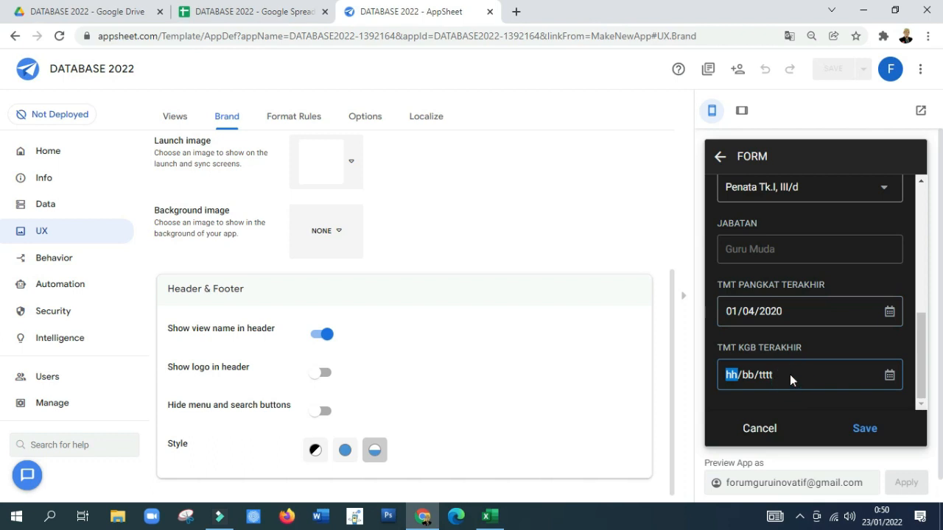
type("01/01/0202")
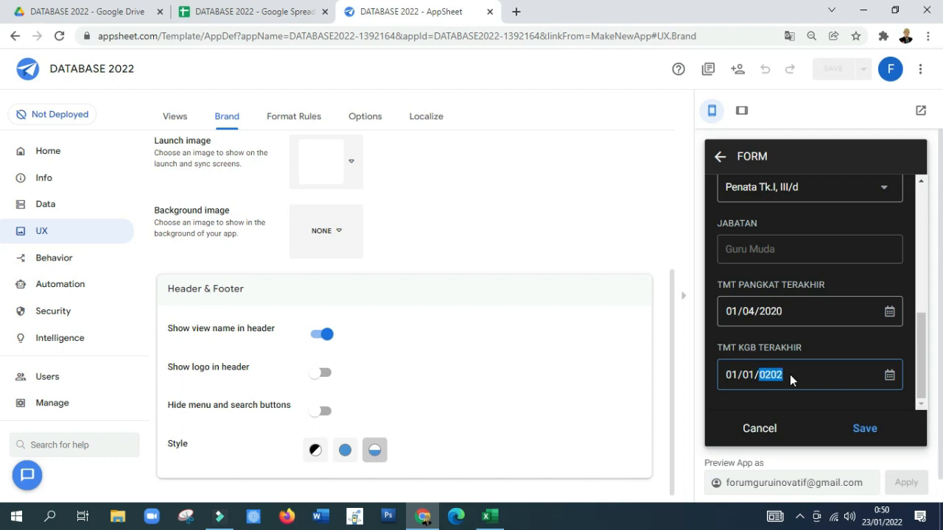
type("1")
scroll(821, 386, "down", 1)
left_click(863, 406)
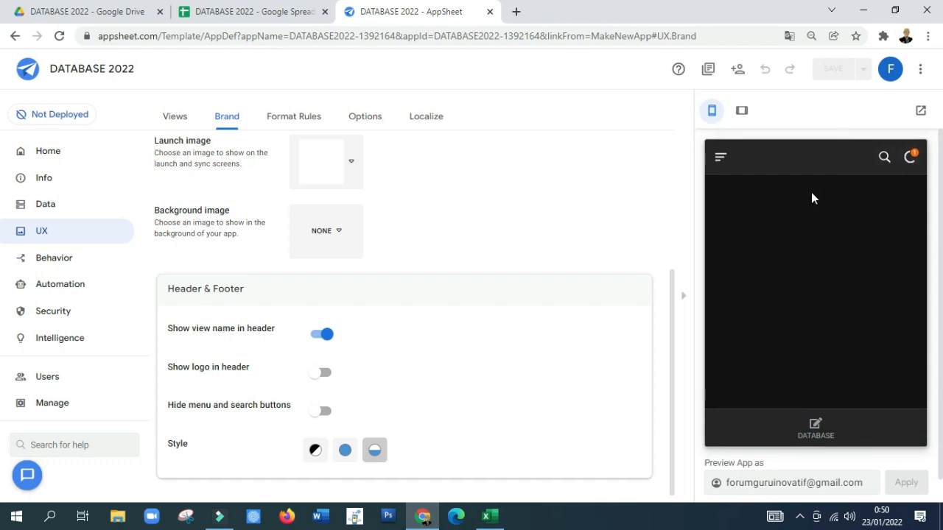
Step: Switch to the DATABASE 2022 spreadsheet and check the new employee's row in the DATABASE sheet, column by column
left_click(246, 11)
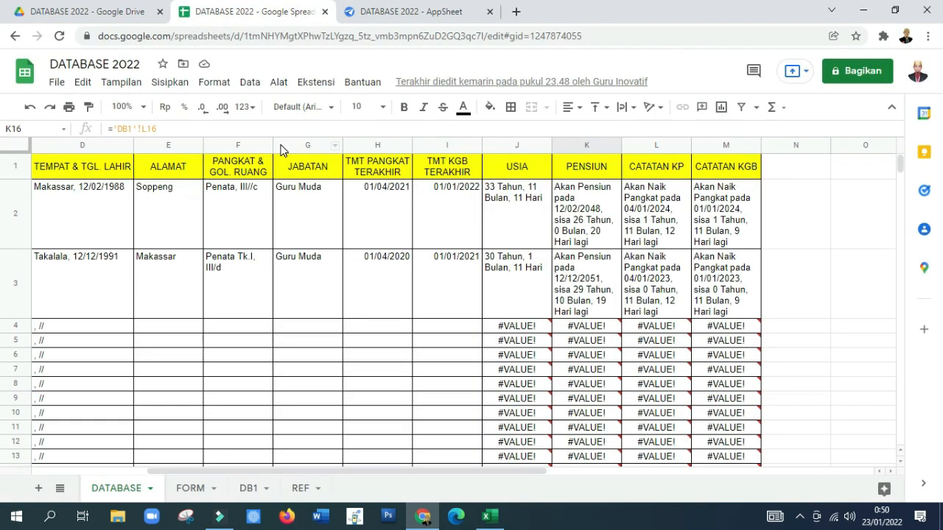
left_click(52, 277)
key("Home")
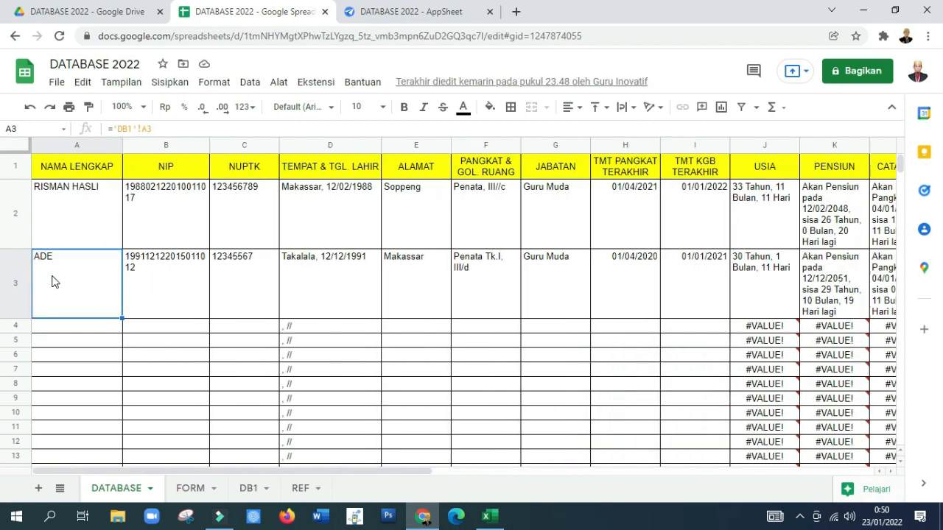
key("Right")
key("Right")
key("Right")
key("Right")
key("Right")
key("Right")
key("Right")
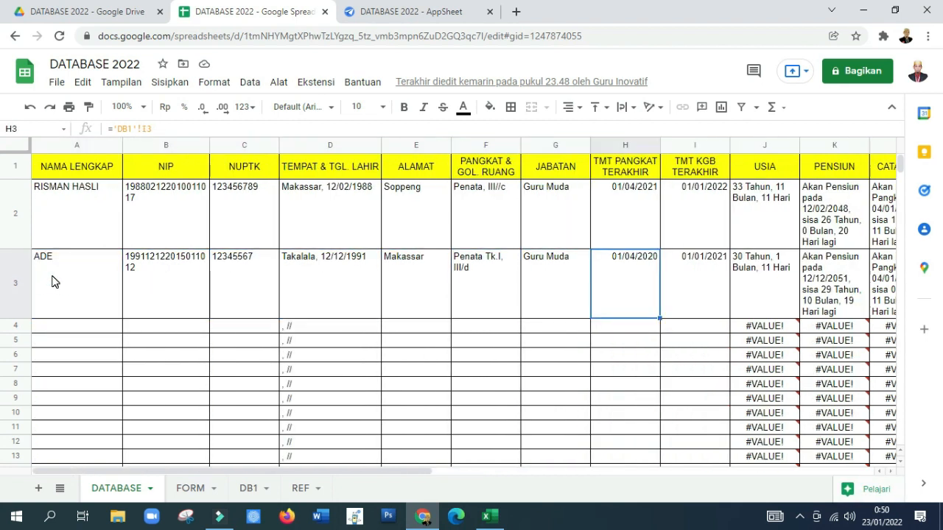
key("Right")
Step: Check the remaining calculated columns of the second employee's row through CATATAN KGB
key("Right")
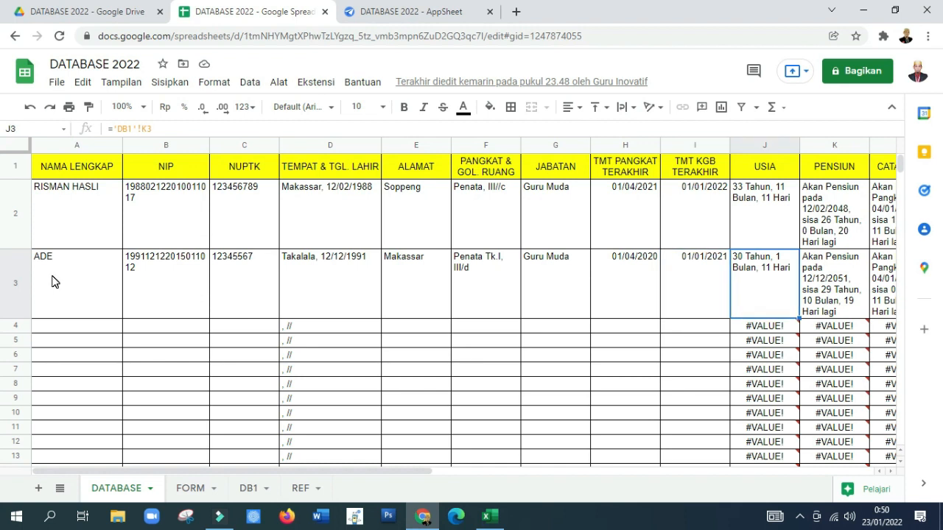
key("Right")
key("Right")
key("Right")
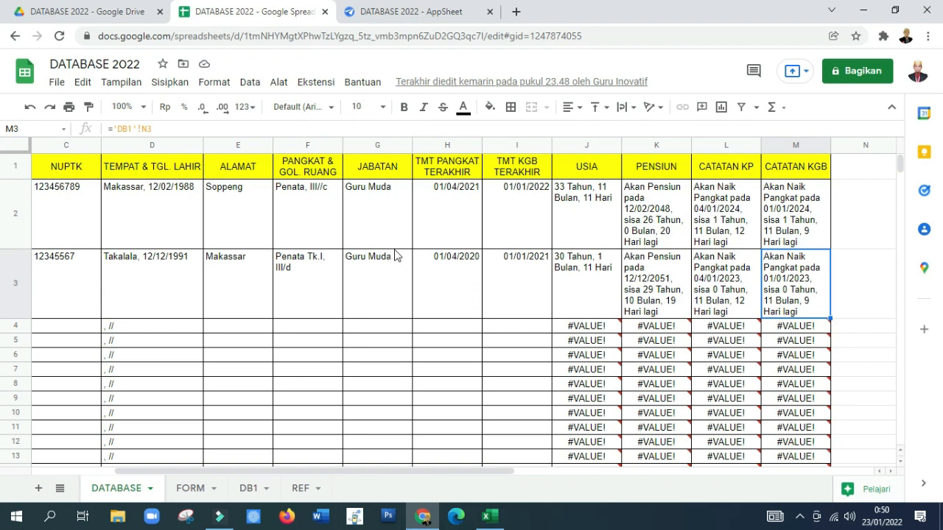
Step: Switch to the AppSheet editor and show the DATABASE view in the app preview down to the new employee's card
left_click(380, 12)
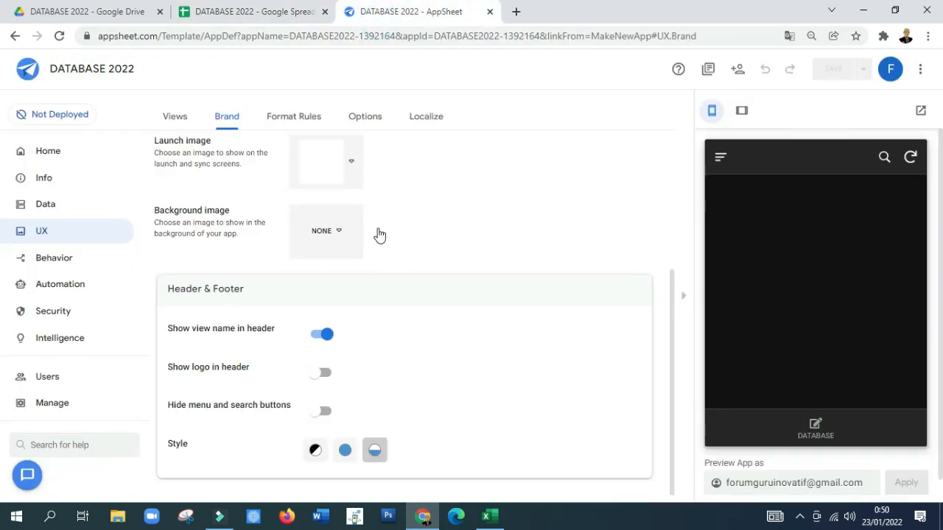
left_click(815, 428)
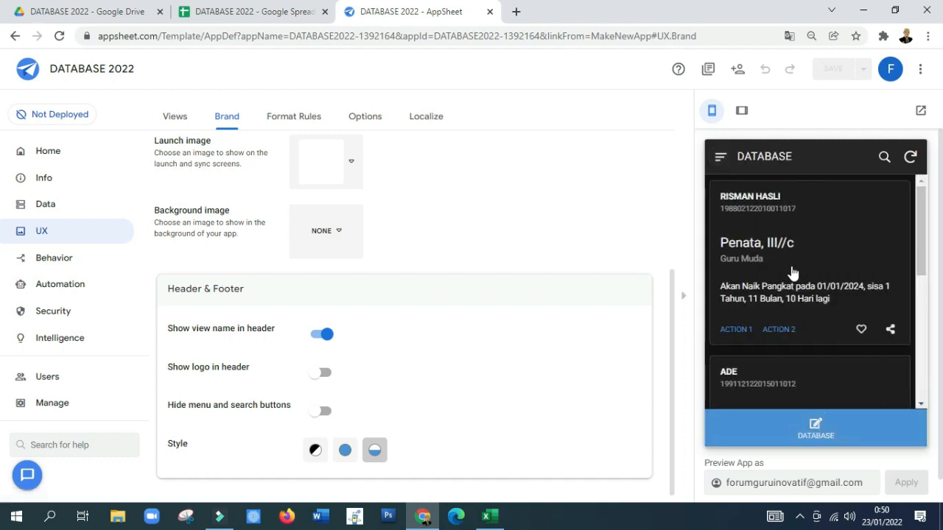
scroll(792, 271, "down", 1)
scroll(767, 338, "down", 1)
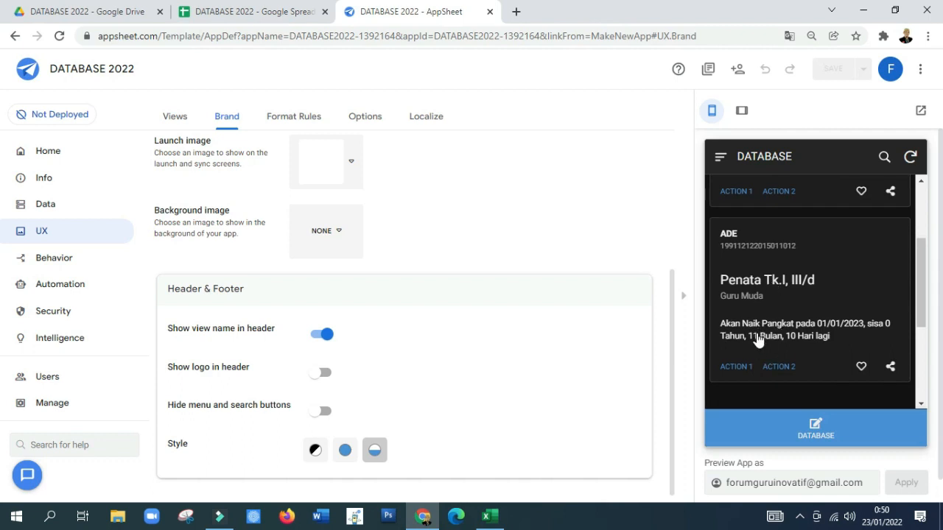
Step: Review the Penata Tk.I, III/d employee's details in the app preview through CATATAN KGB and return to the employee list
left_click(770, 299)
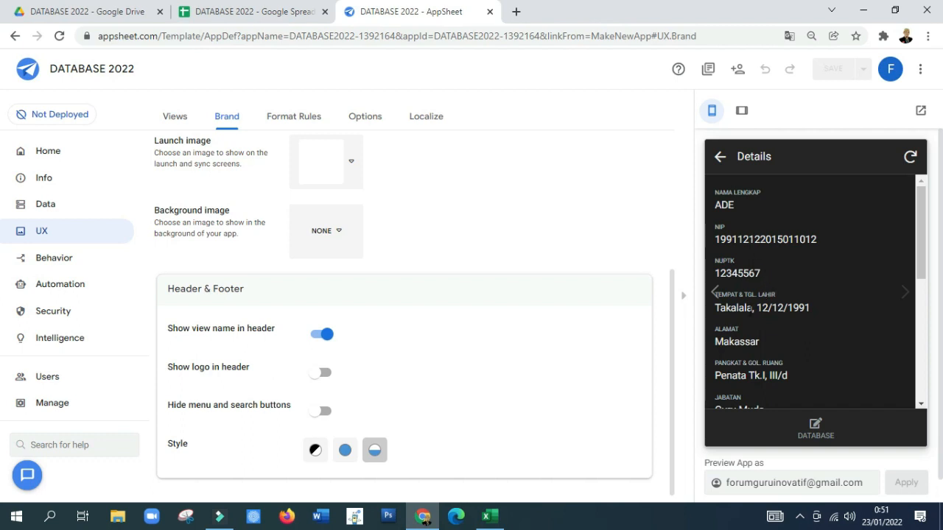
scroll(751, 301, "down", 1)
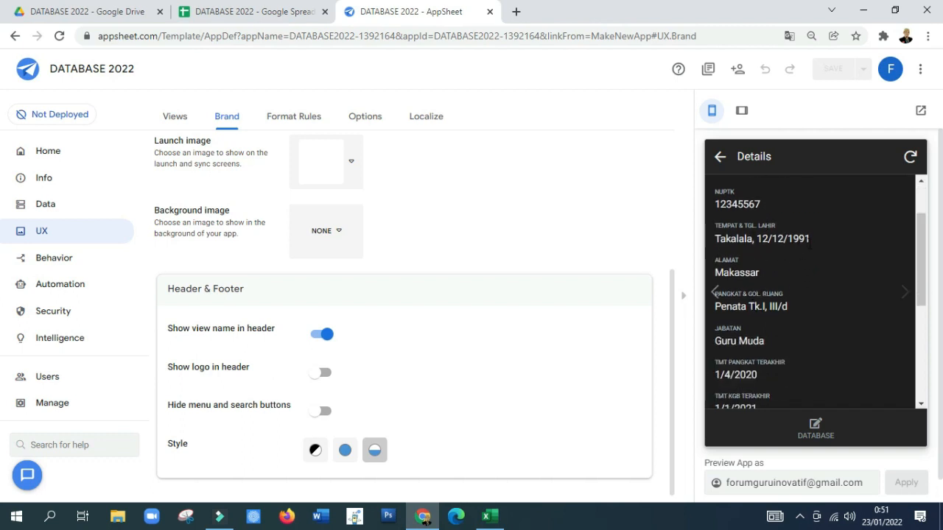
scroll(771, 245, "up", 1)
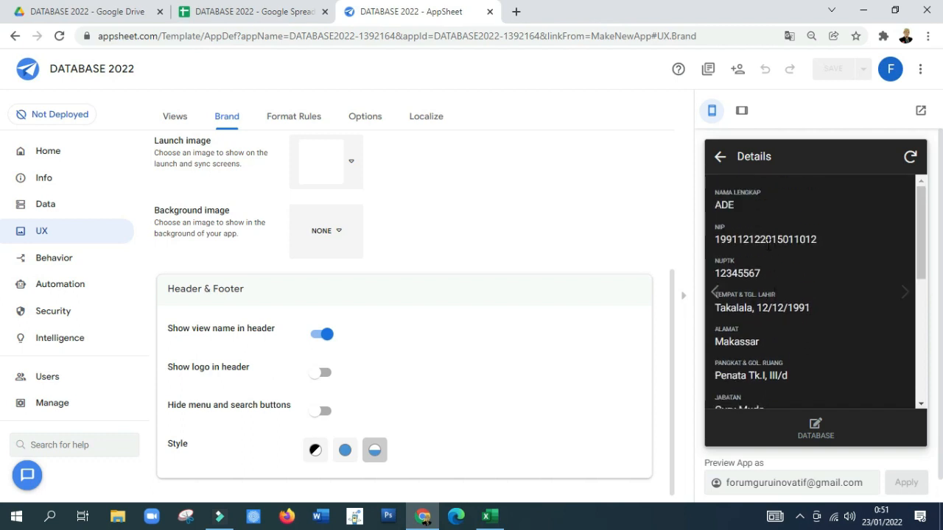
scroll(759, 260, "down", 5)
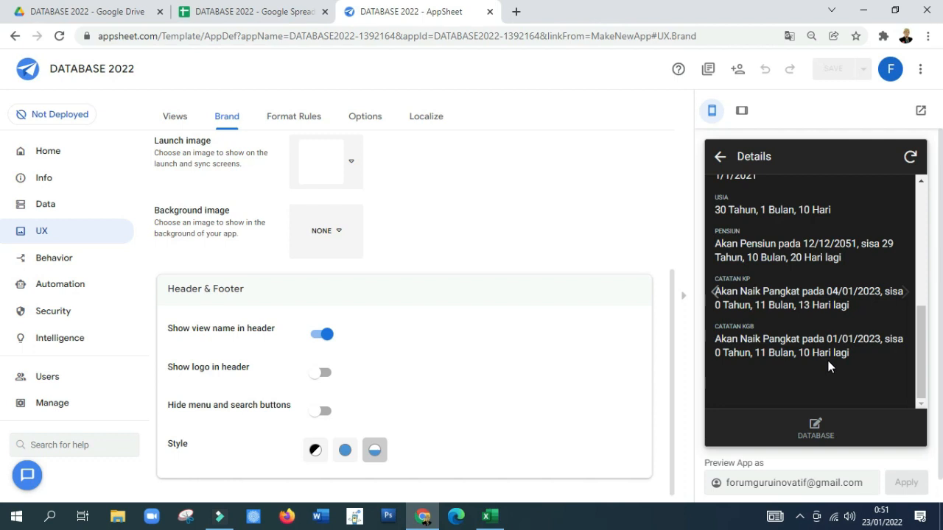
left_click(720, 156)
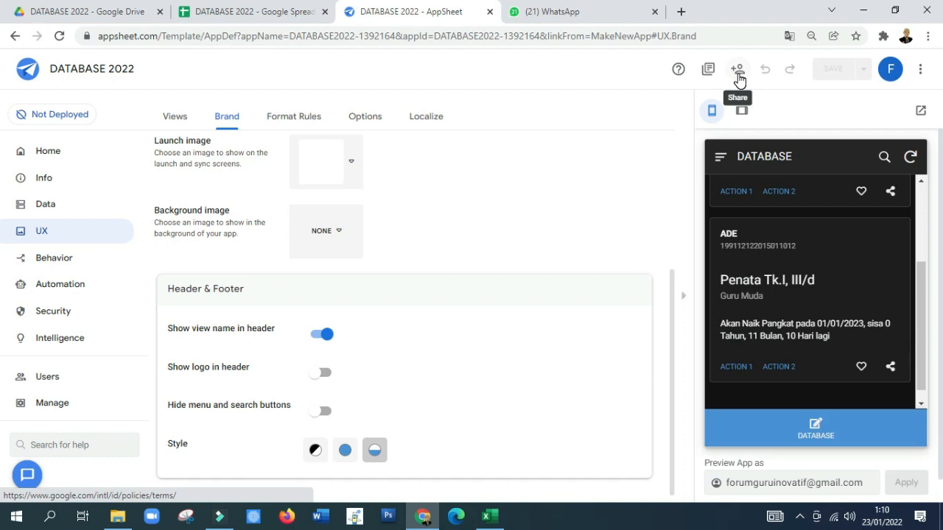
Step: Copy the app's Install Link from its sharing options and finish sharing
left_click(737, 73)
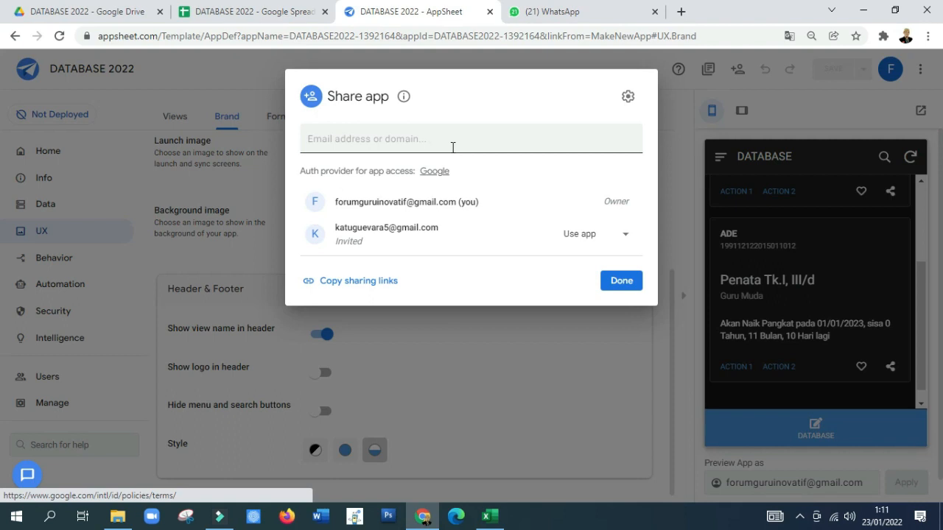
left_click(452, 147)
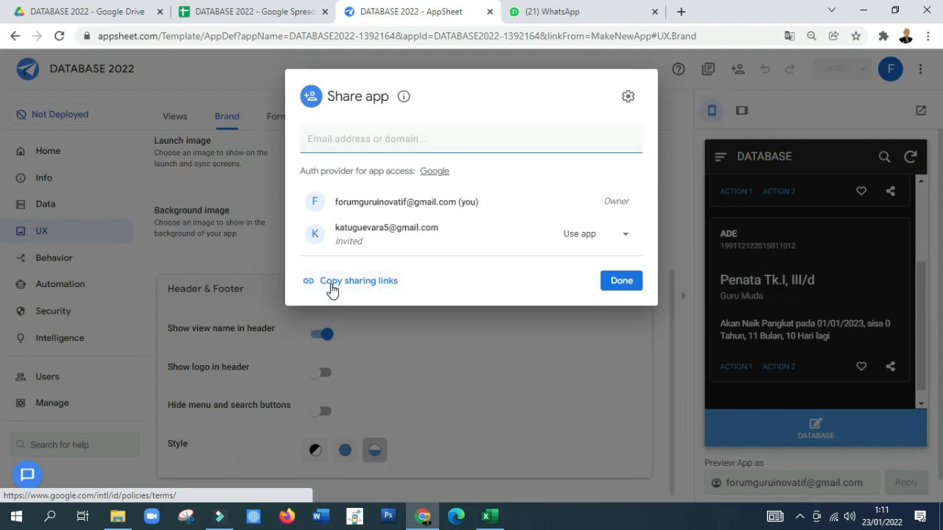
left_click(332, 284)
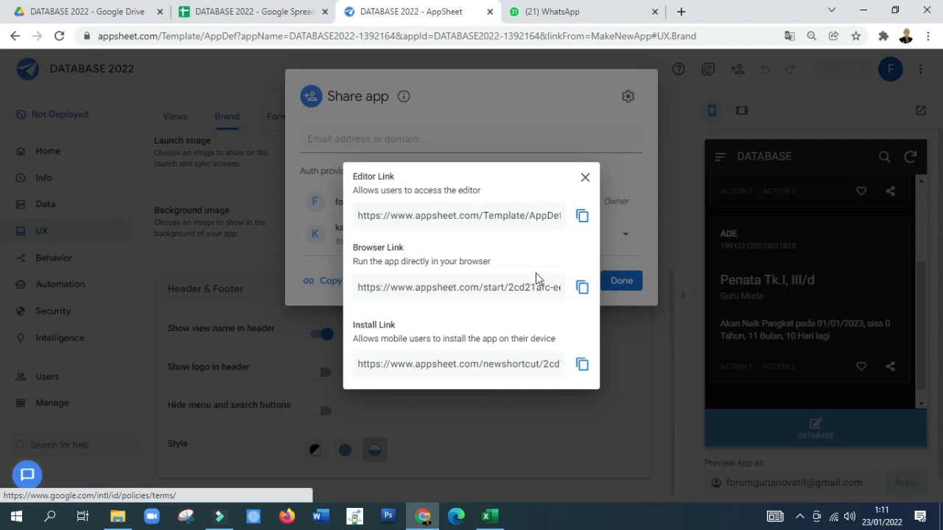
left_click(582, 366)
left_click(581, 368)
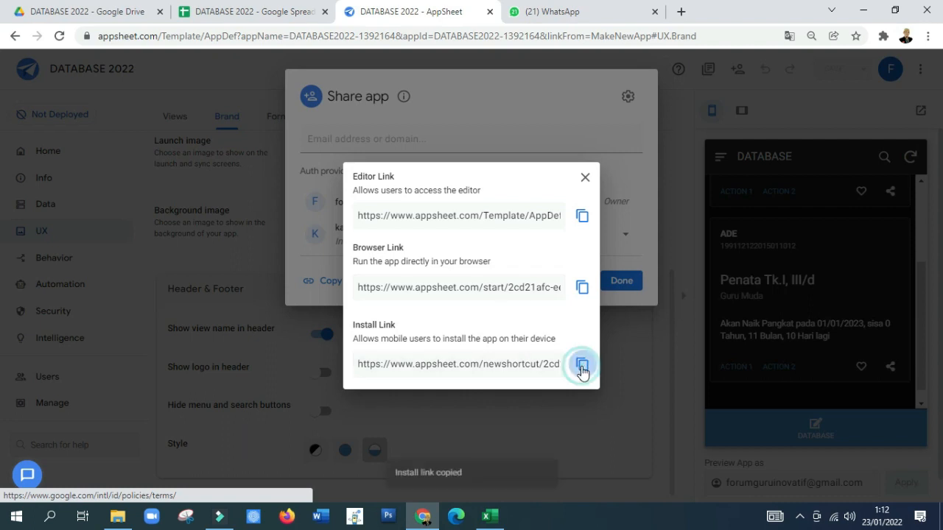
left_click(585, 178)
left_click(611, 286)
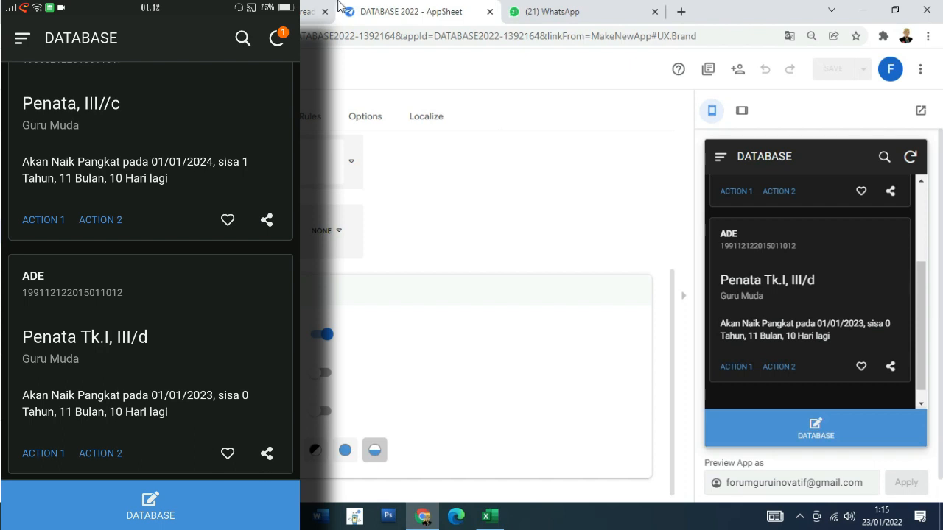
Step: Switch to the DATABASE 2022 spreadsheet and compare its newest row with the Pembina, IV/a employee's details in the mobile app
left_click(309, 11)
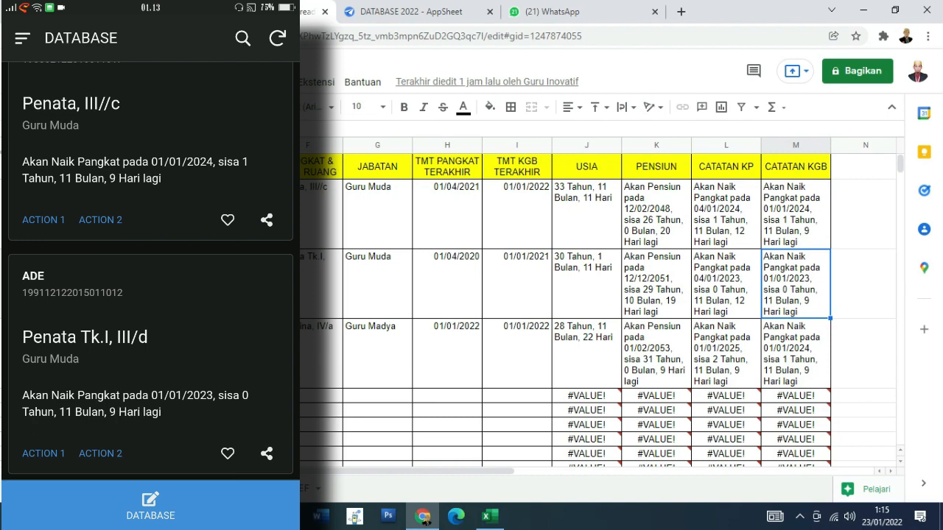
scroll(151, 271, "down", 4)
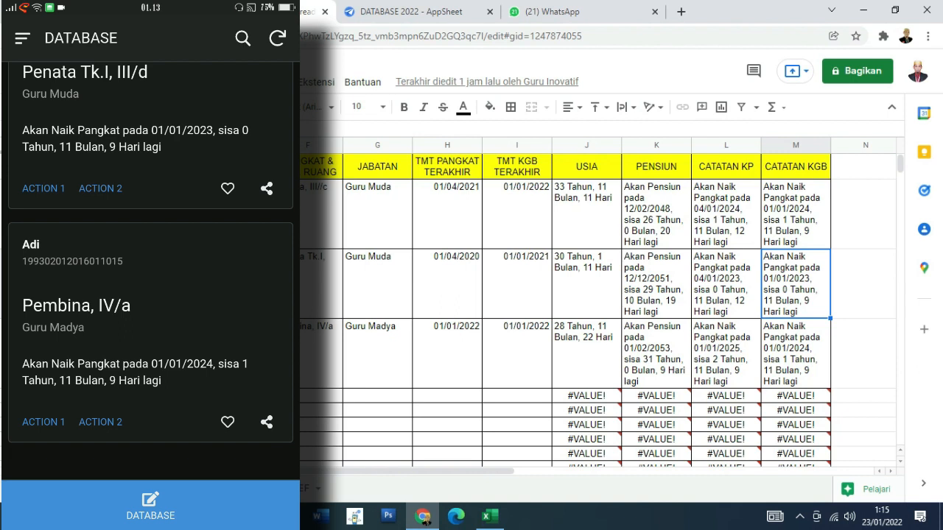
left_click(150, 317)
scroll(150, 271, "down", 1)
scroll(150, 271, "down", 3)
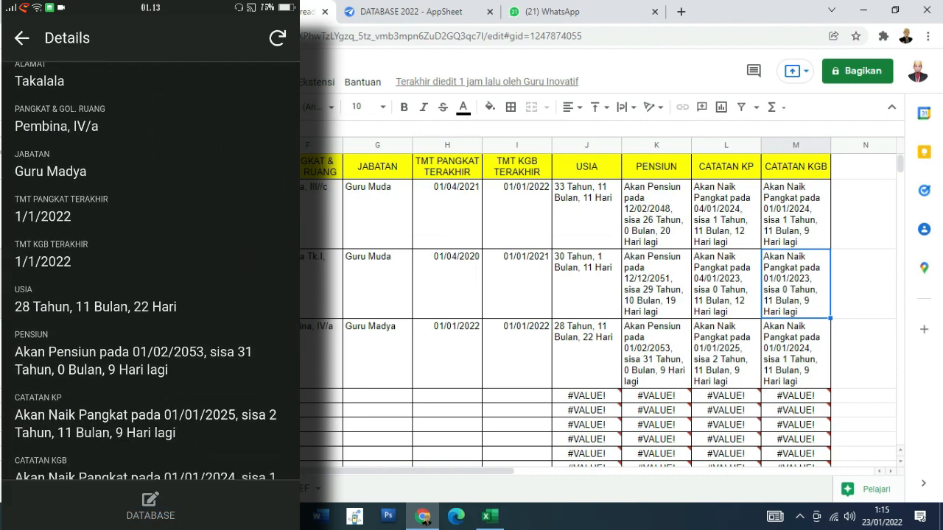
scroll(150, 271, "down", 1)
scroll(147, 257, "down", 1)
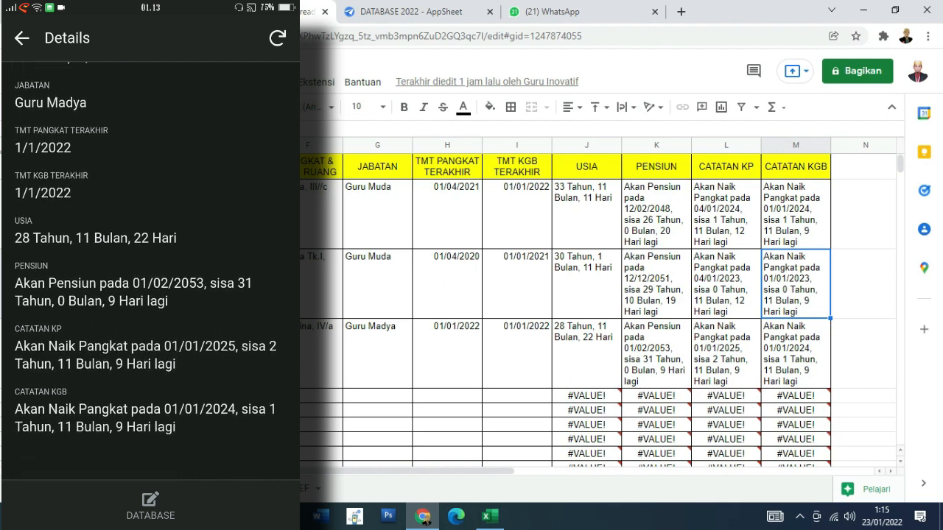